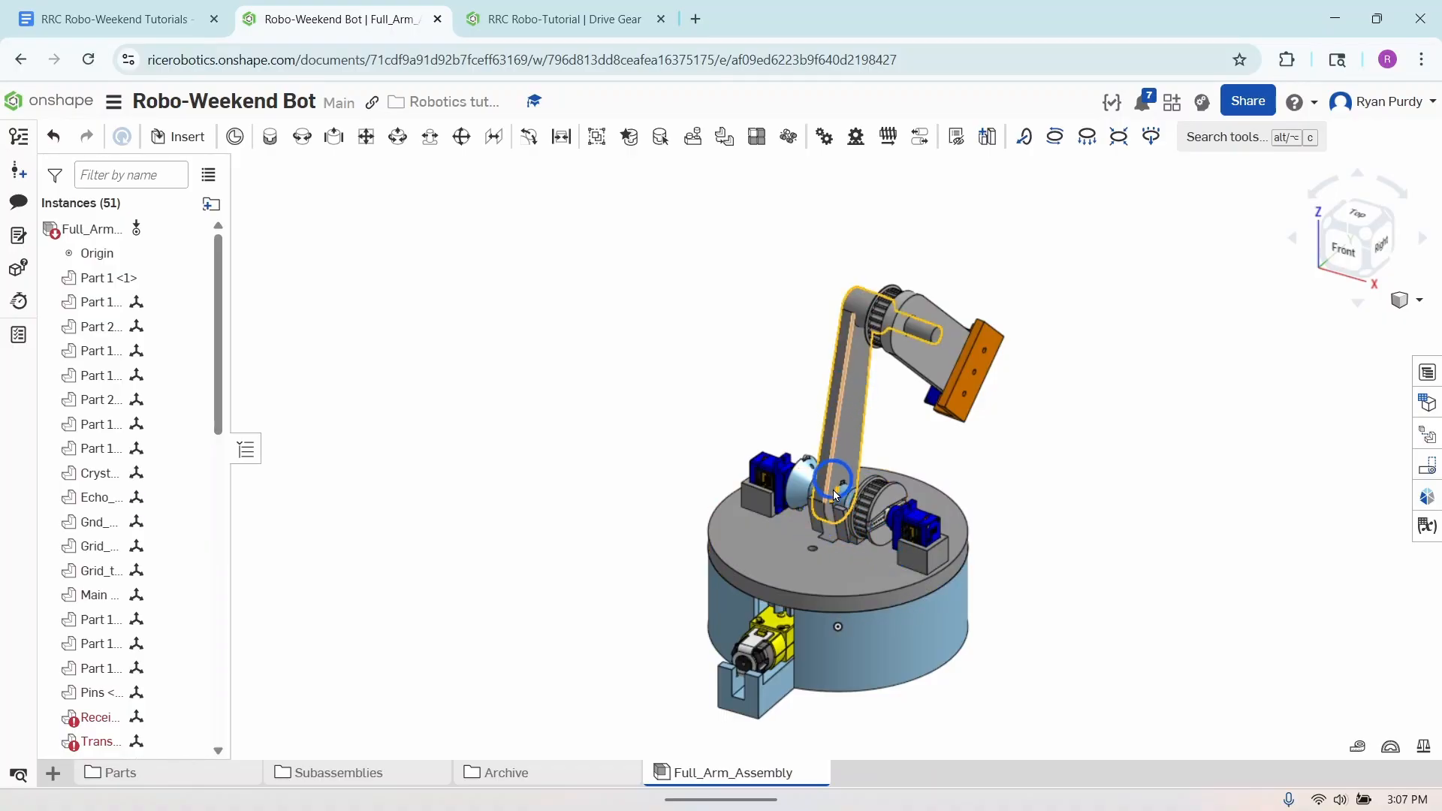
- Hide the blue base housing in the full arm assembly and examine the gear beneath the round base plate
right_click(884, 640)
left_click(1001, 96)
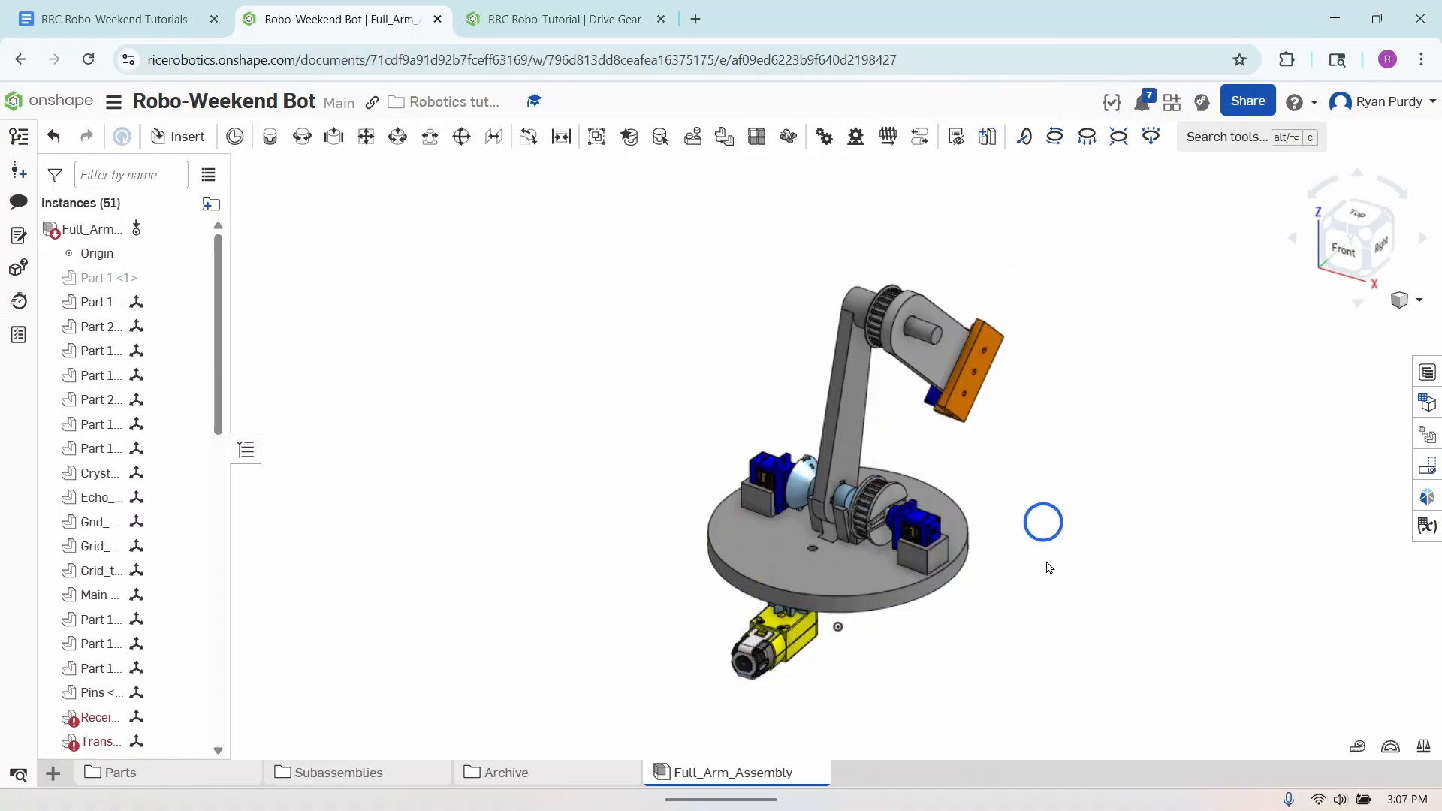
right_click_drag(1049, 666, 828, 530)
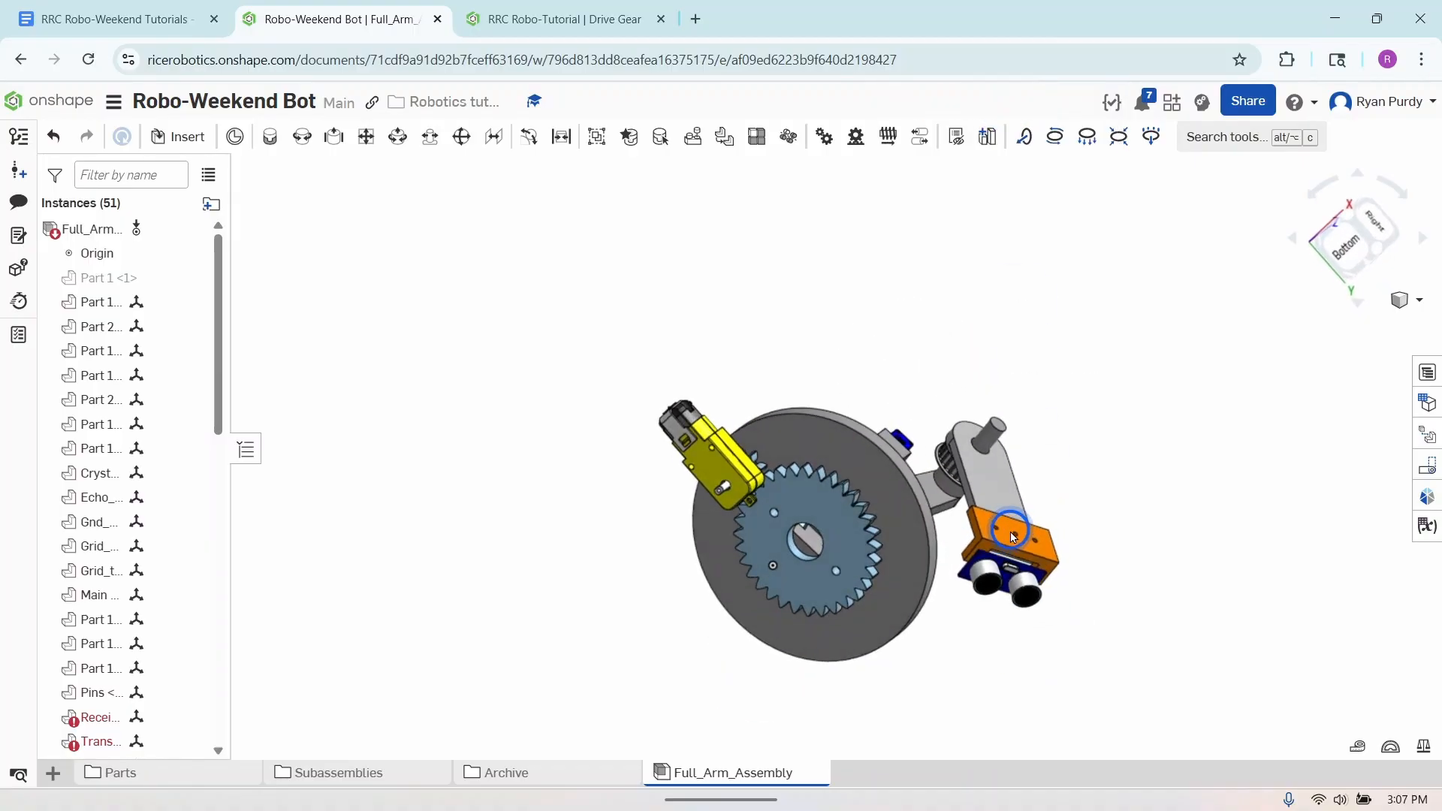
right_click_drag(991, 621, 969, 683)
left_click(741, 494)
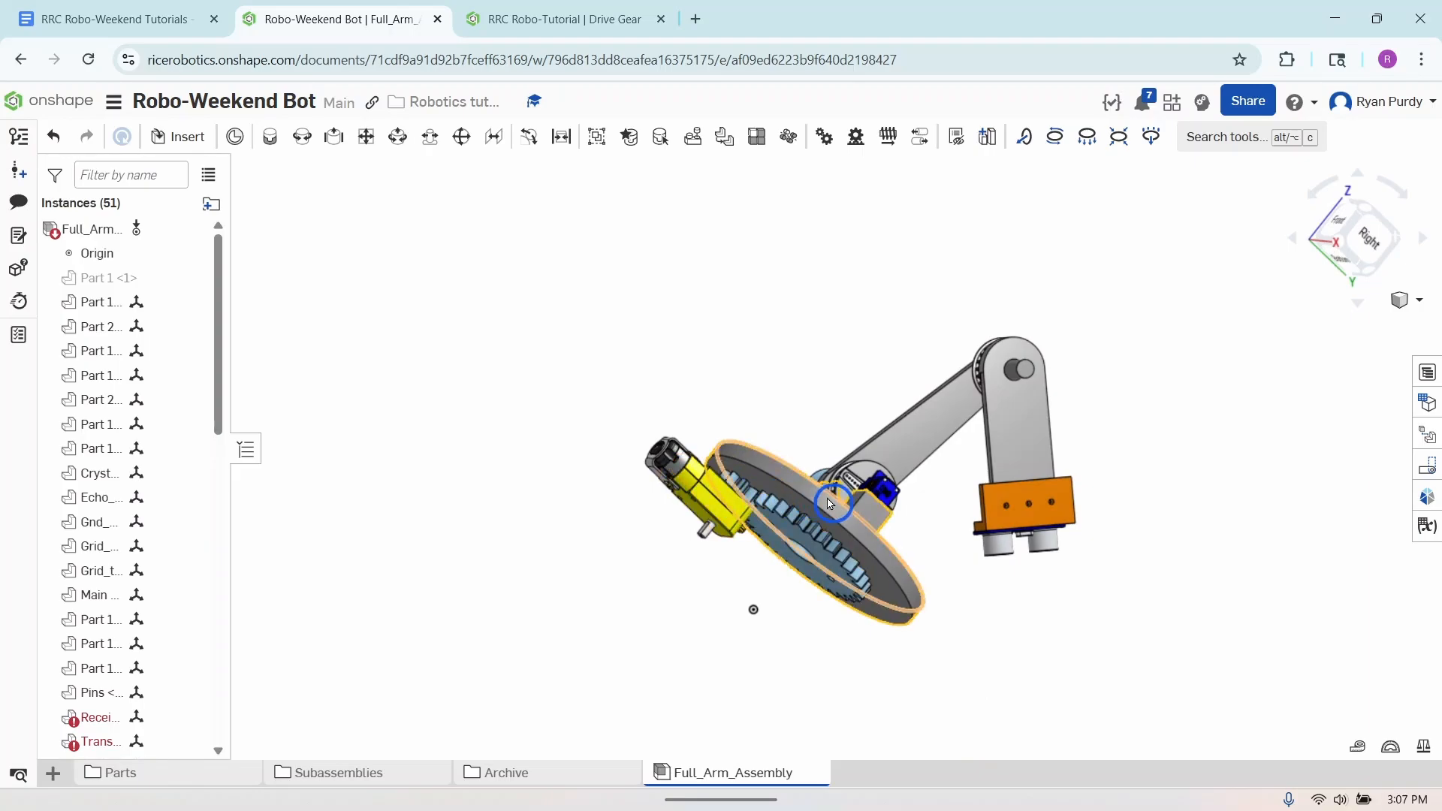
left_click(994, 600)
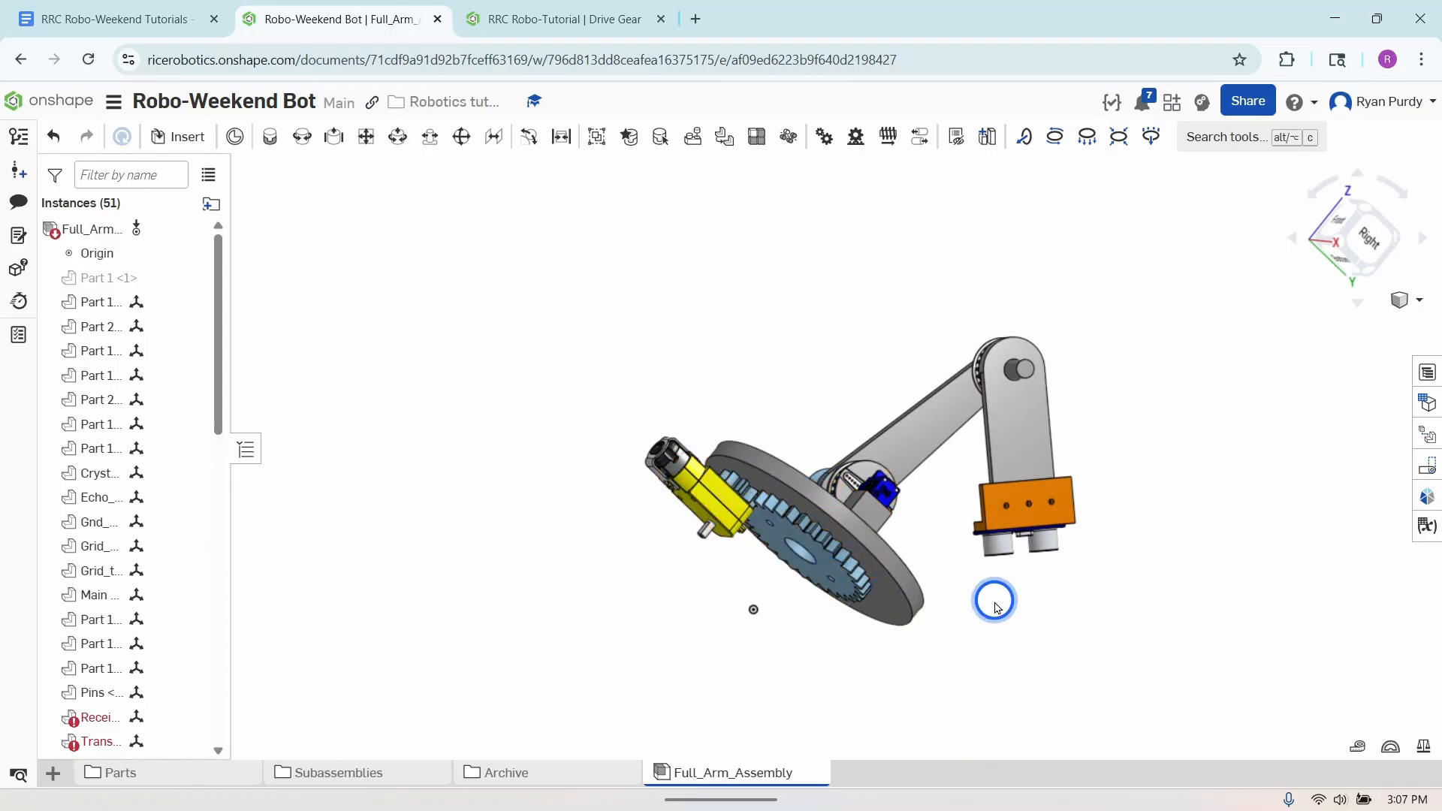
right_click_drag(1010, 622, 991, 676)
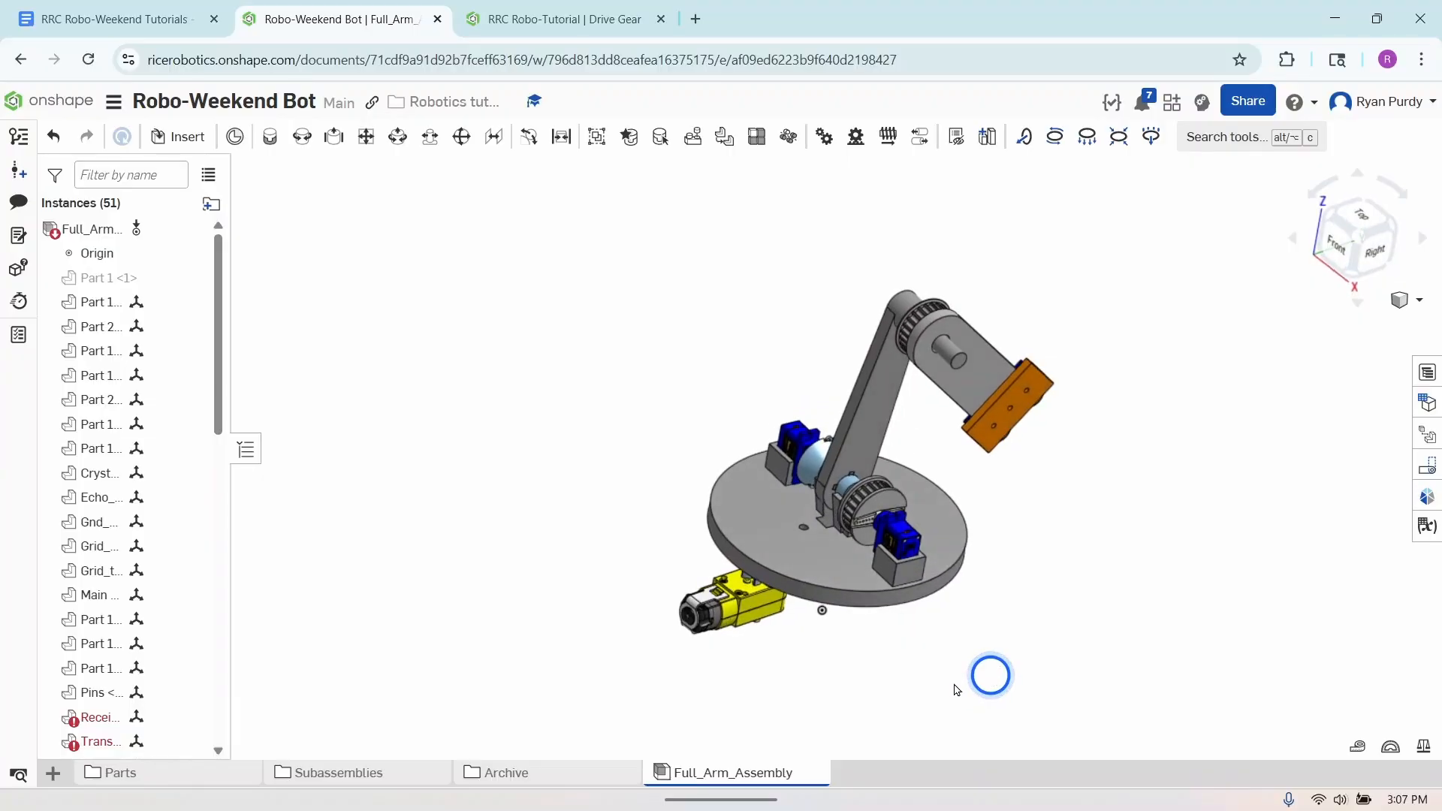
- Open the *BASE PLATE* part studio from the Parts folder and examine the gear on the plate's underside
left_click(186, 773)
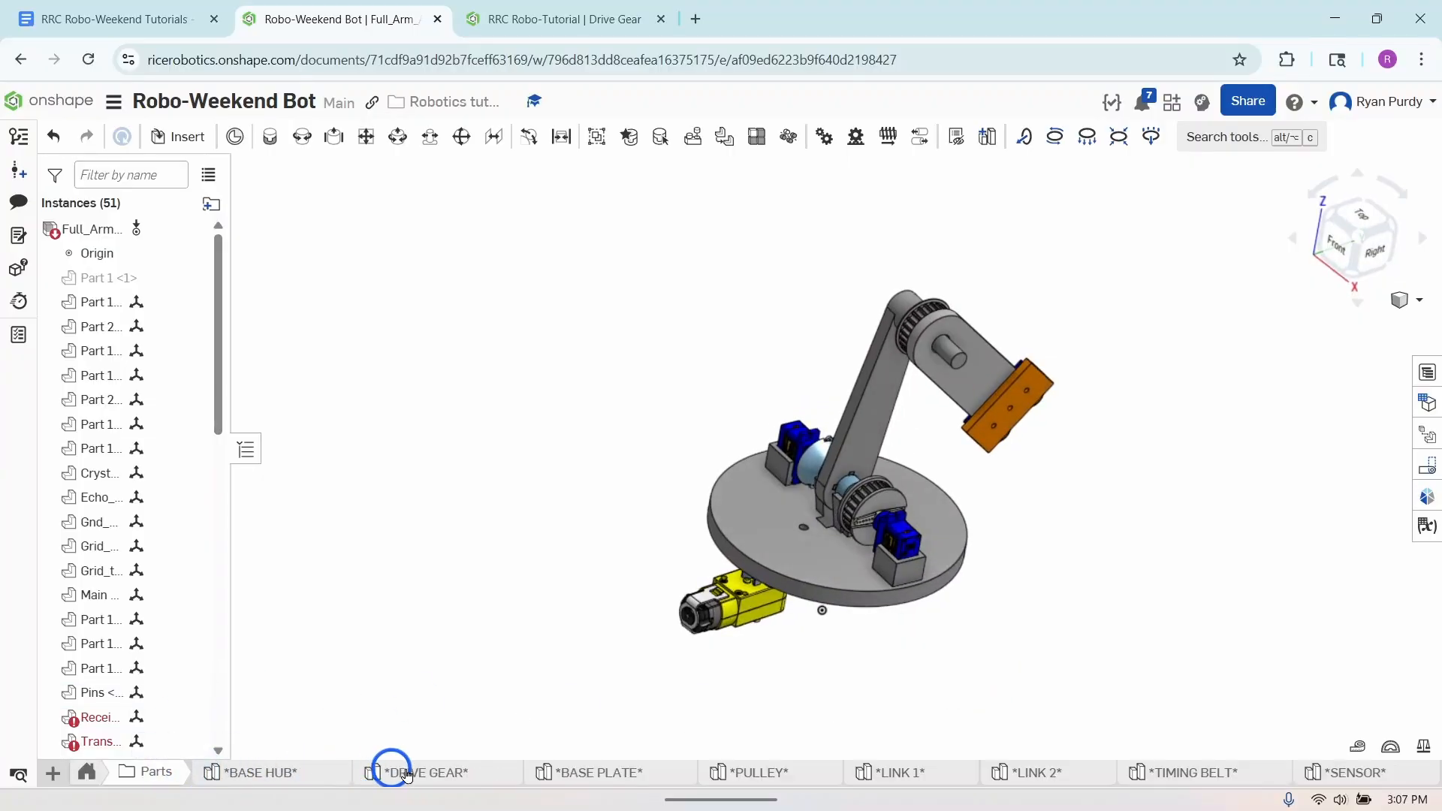
left_click(594, 773)
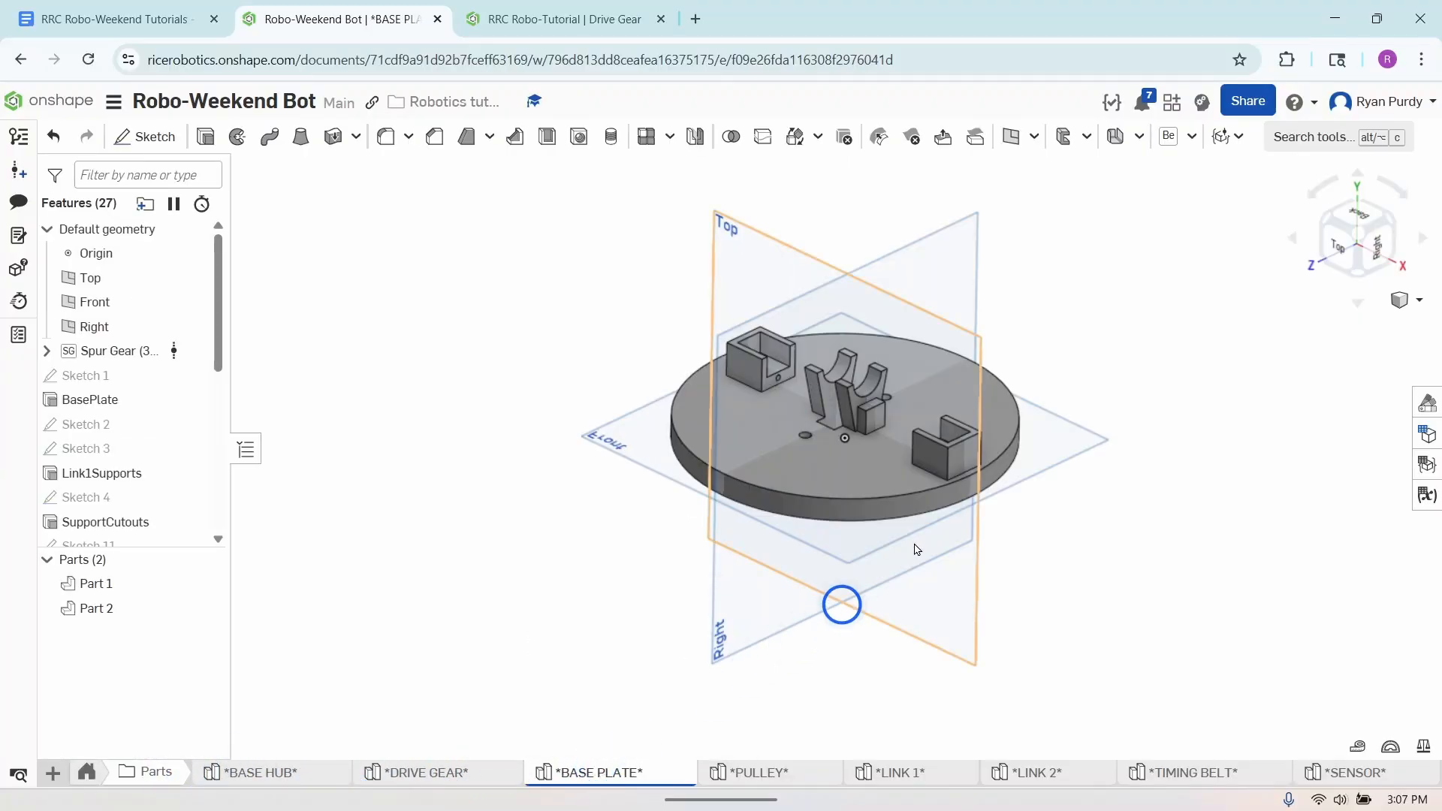
right_click_drag(1039, 573, 1056, 480)
left_click(861, 464)
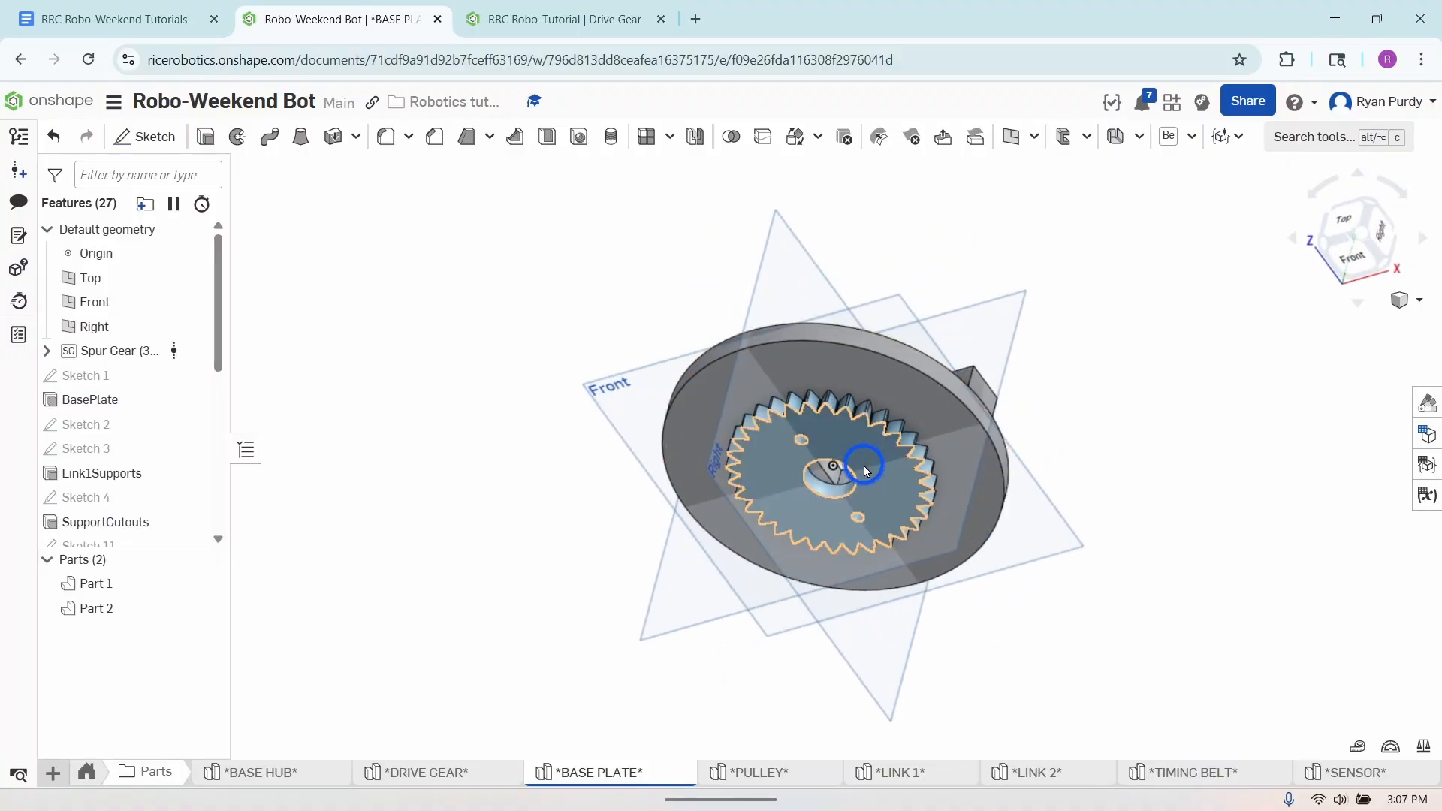
- Switch to the RRC Robo-Tutorial document and create a new part studio named Base Plate
left_click(574, 25)
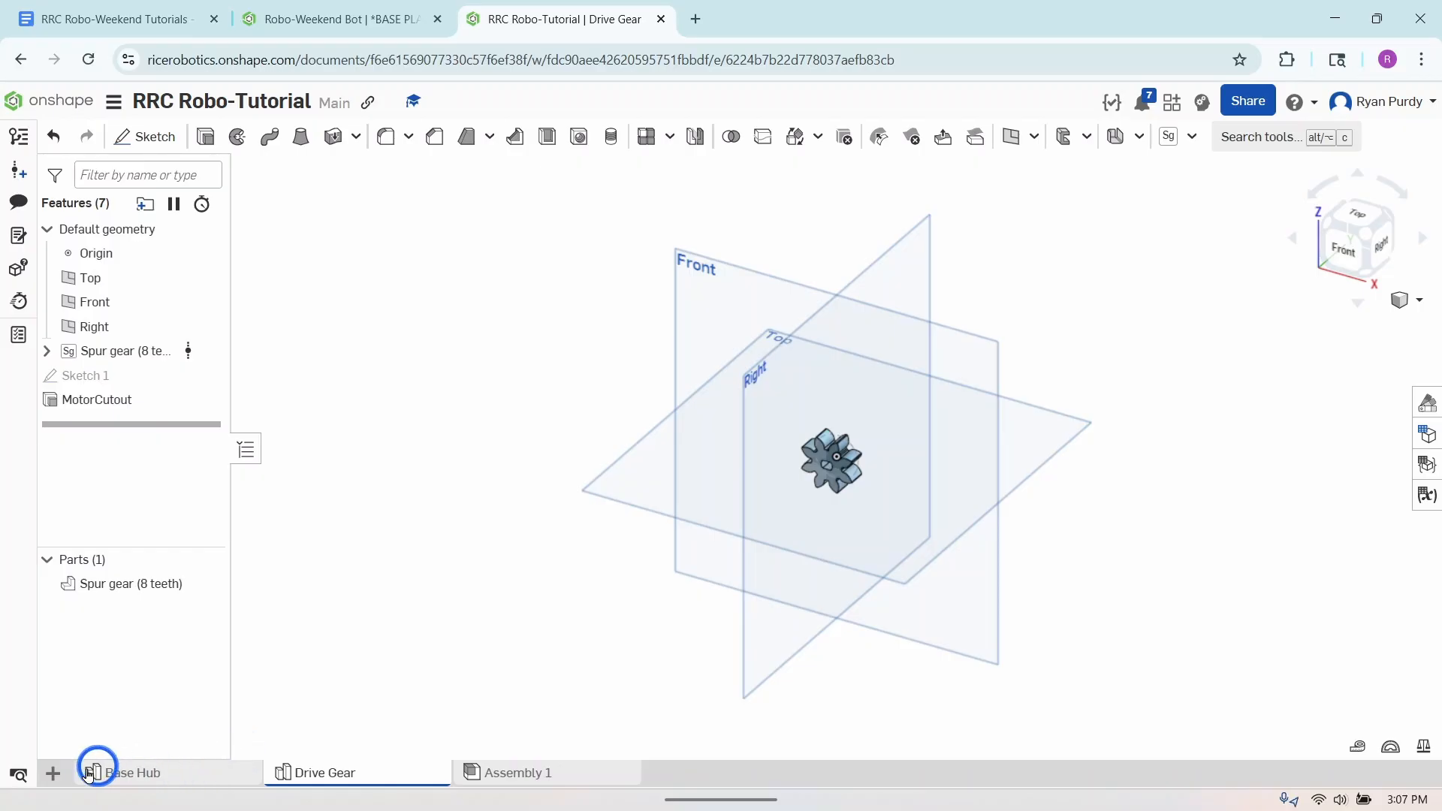
left_click(55, 774)
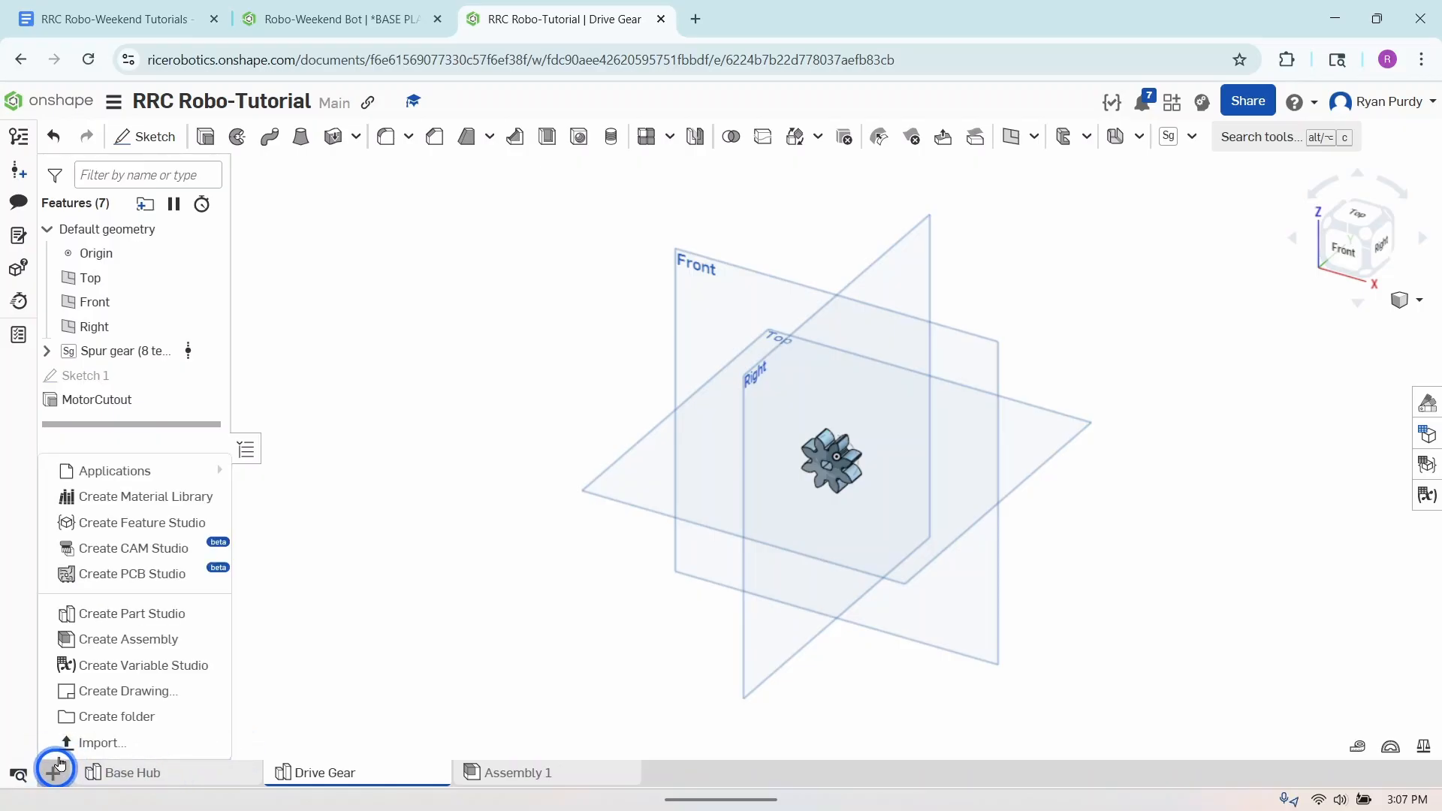
left_click(126, 615)
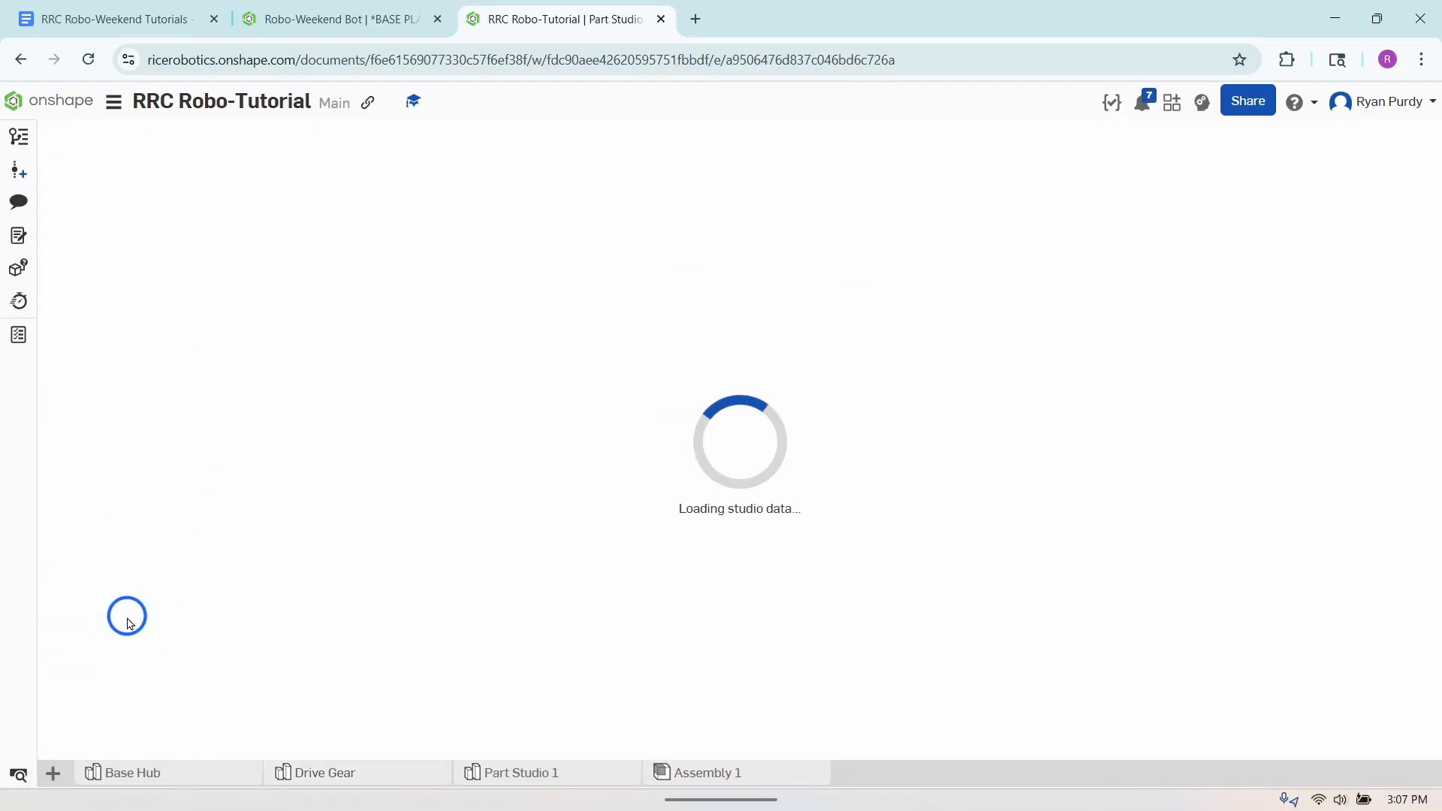
right_click(532, 777)
left_click(539, 601)
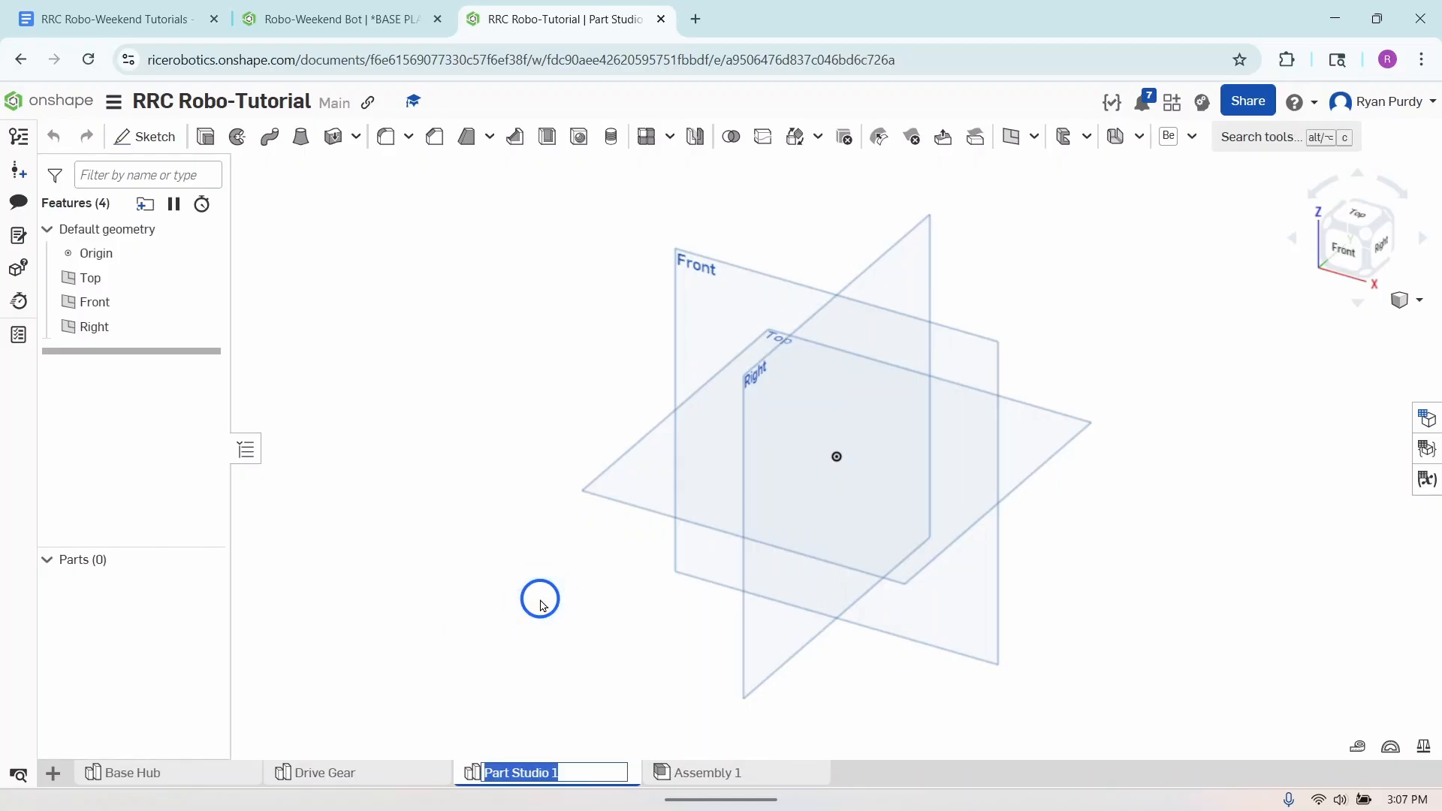
type("Base Plate")
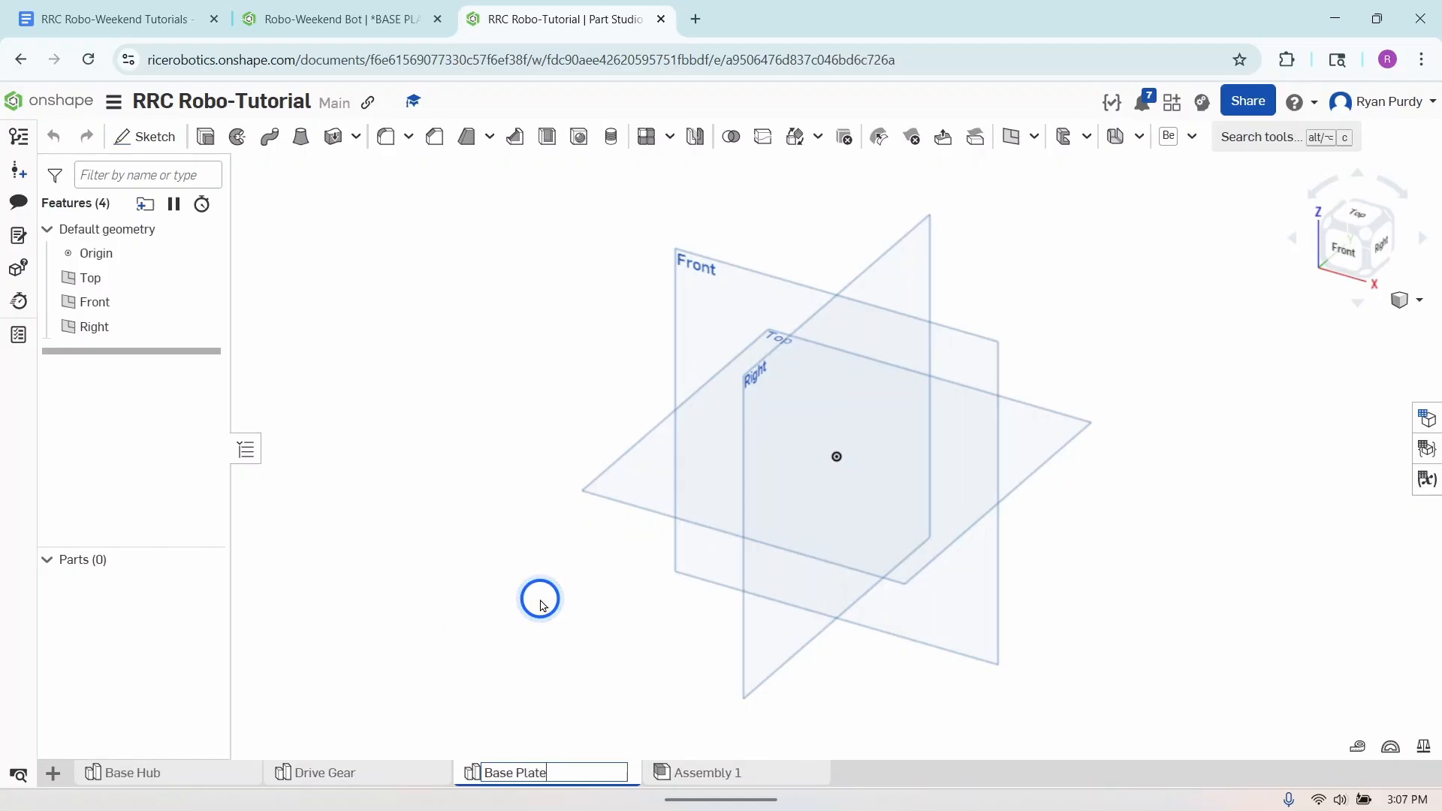
key("Return")
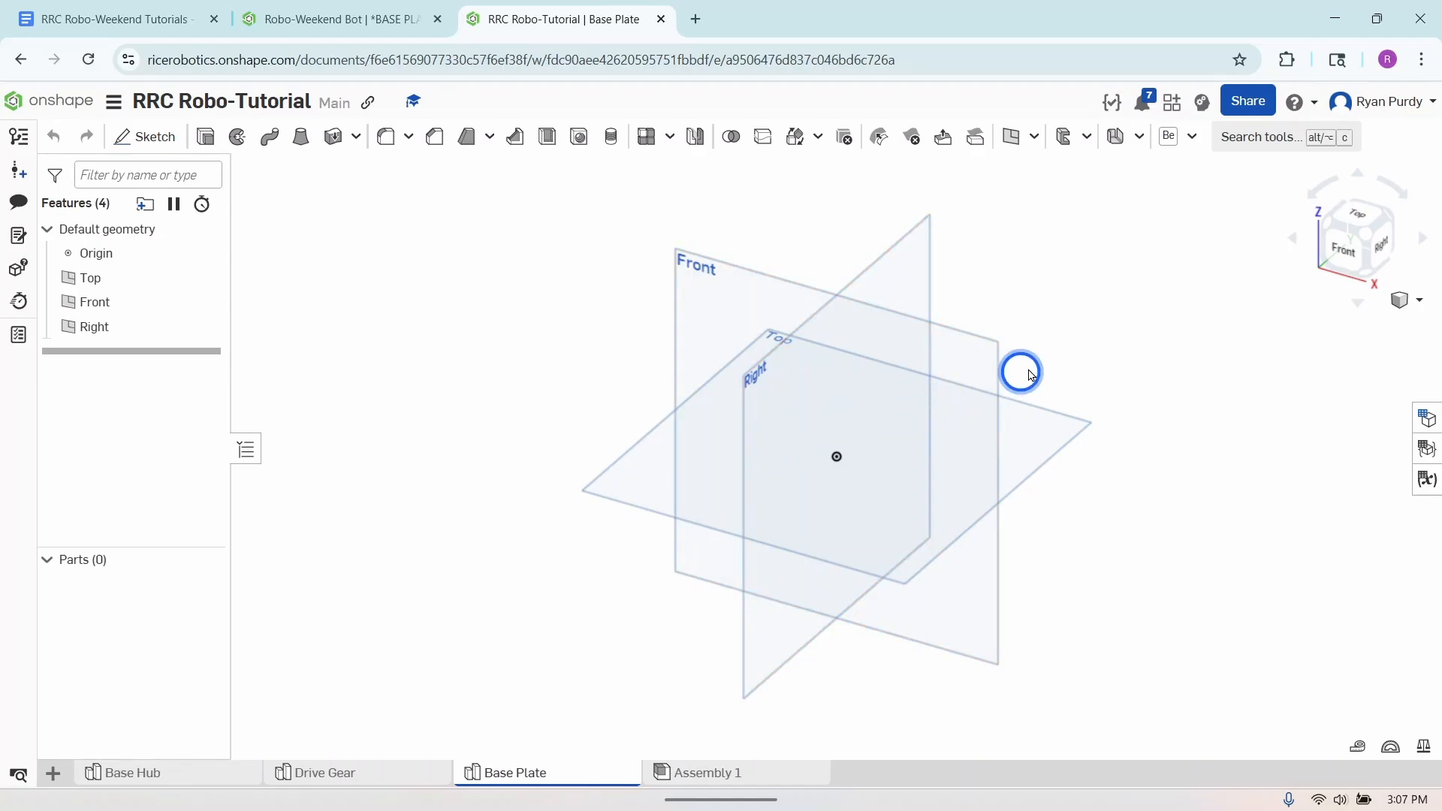
- Start a Spur gear feature with a module of 2.5 mm and a pressure angle of 30 deg
left_click(1192, 139)
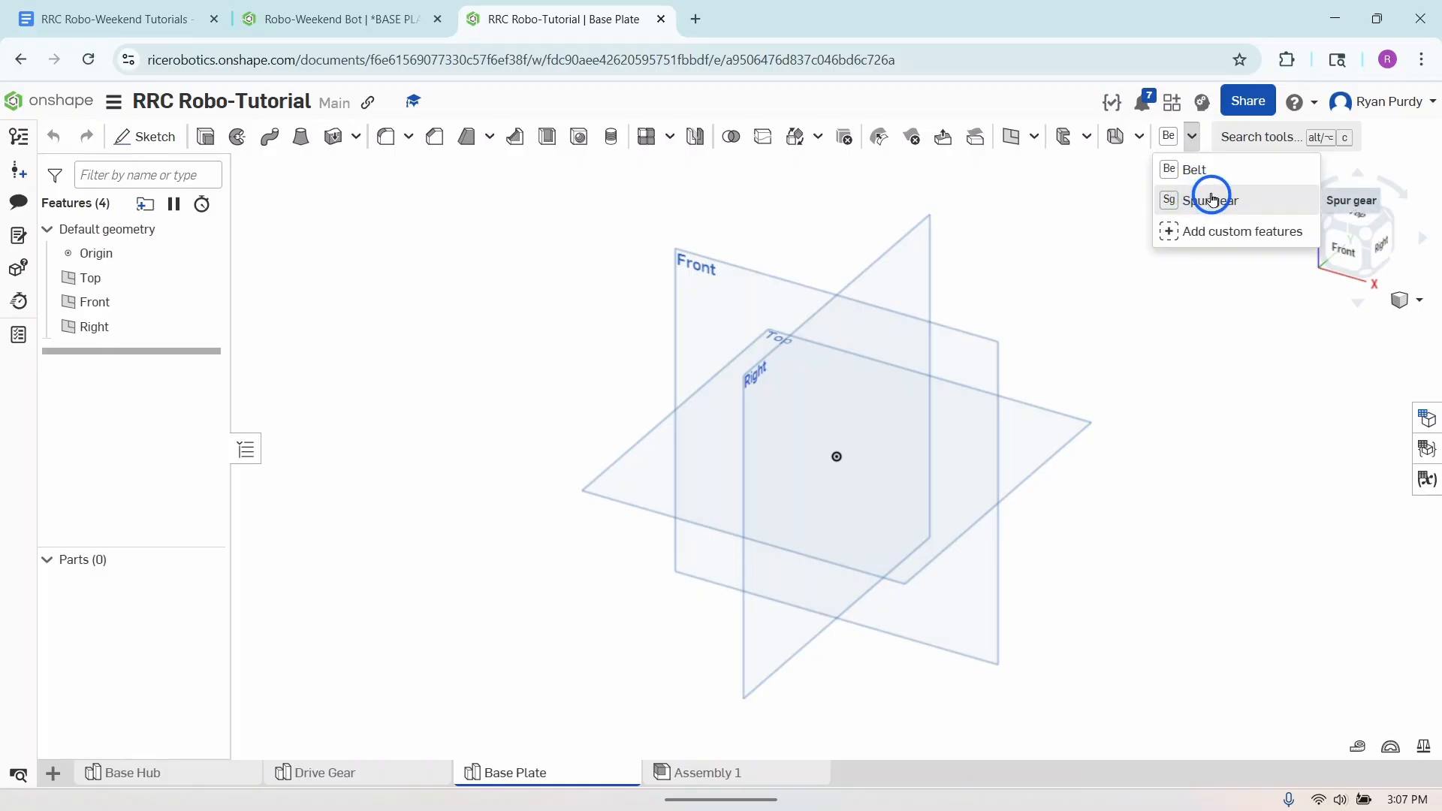
mouse_move(1206, 199)
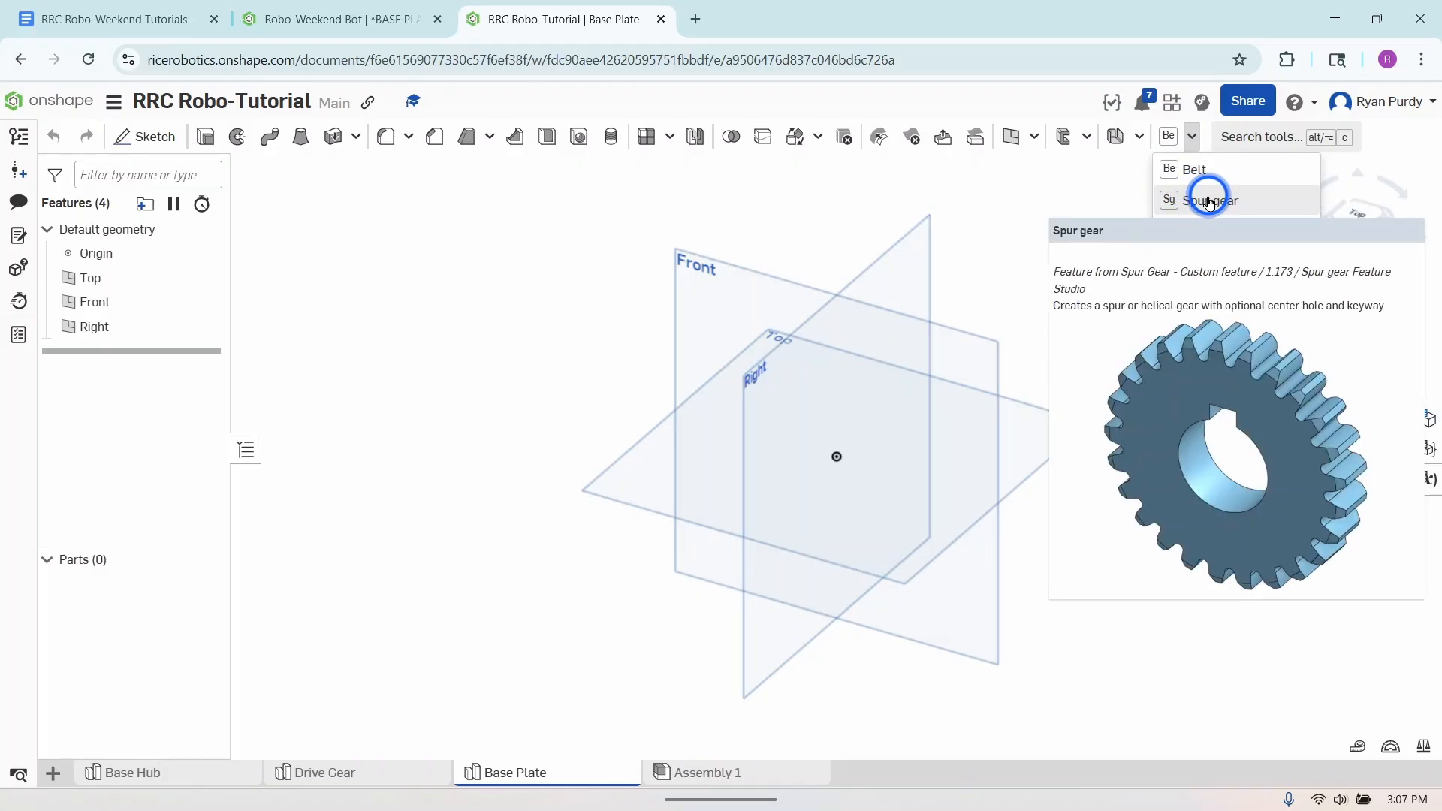
left_click(1226, 203)
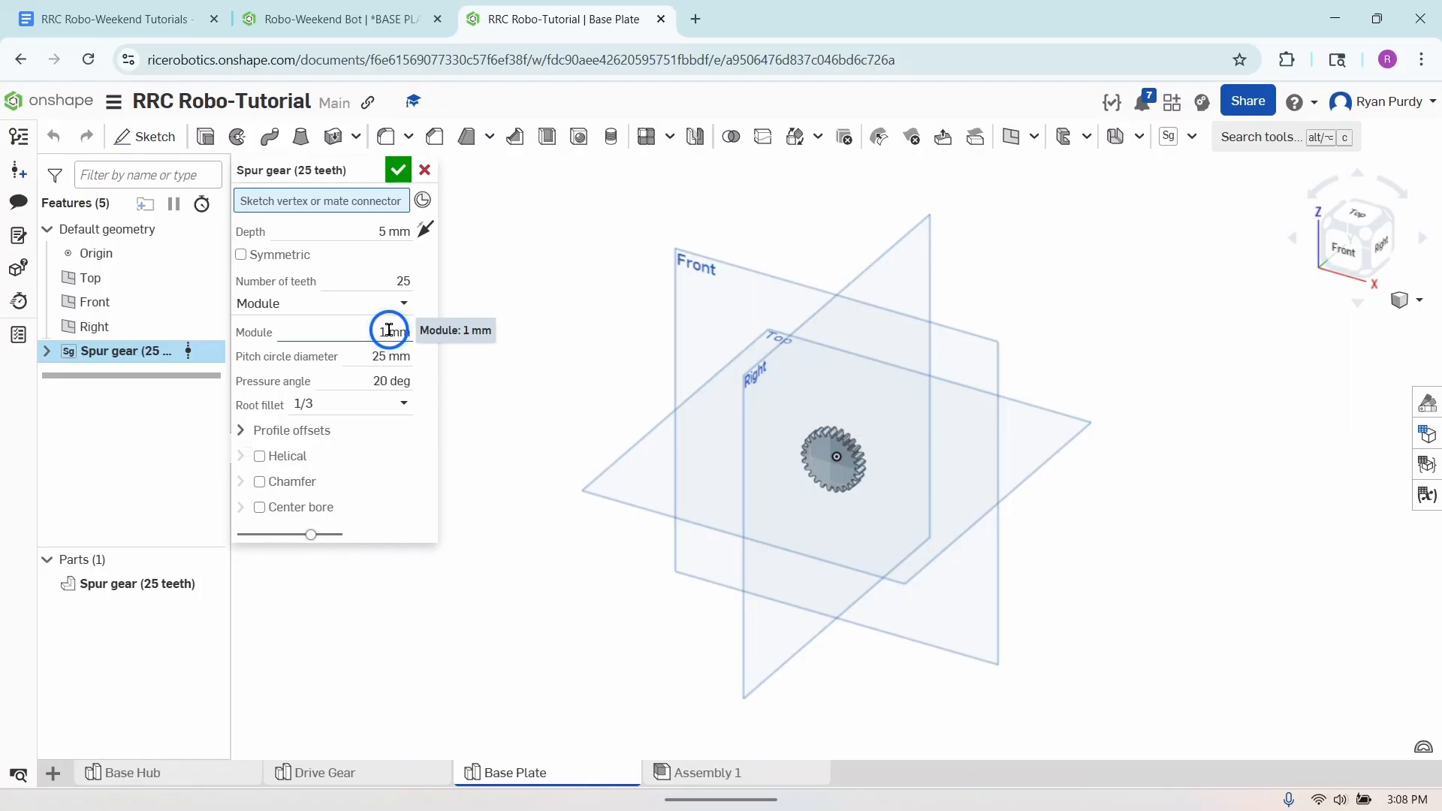
left_click(388, 331)
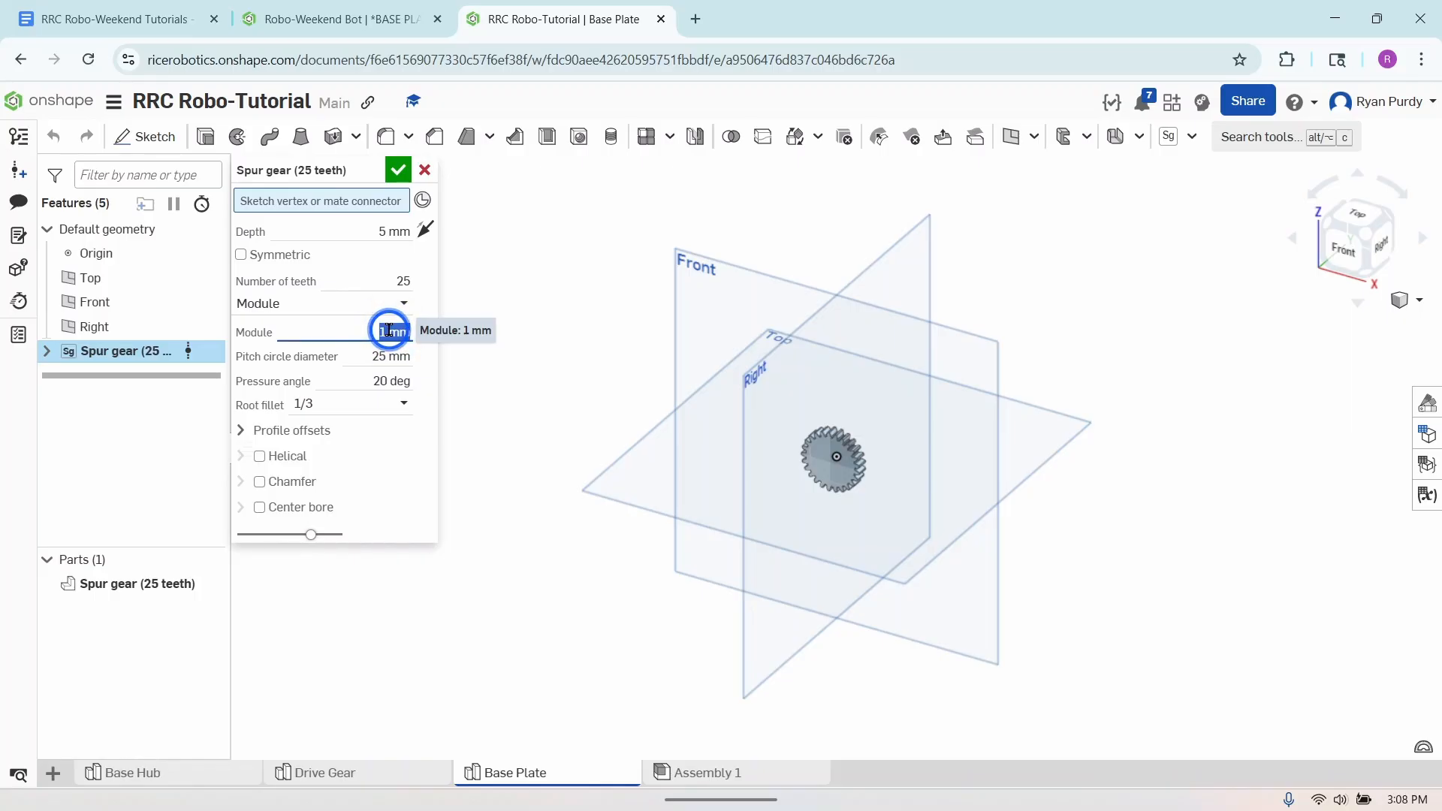
type("2.5")
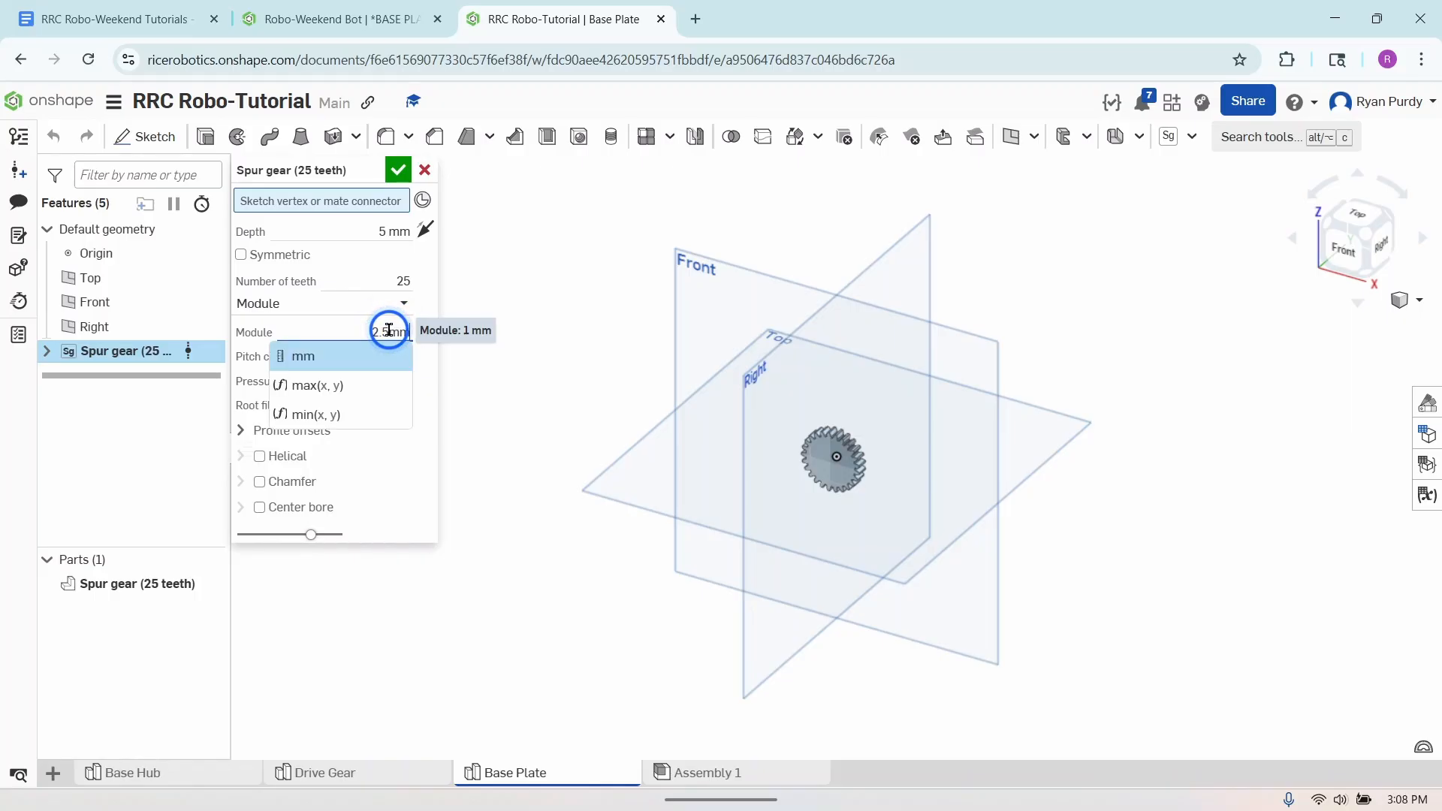
key("Return")
left_click(387, 383)
type("f")
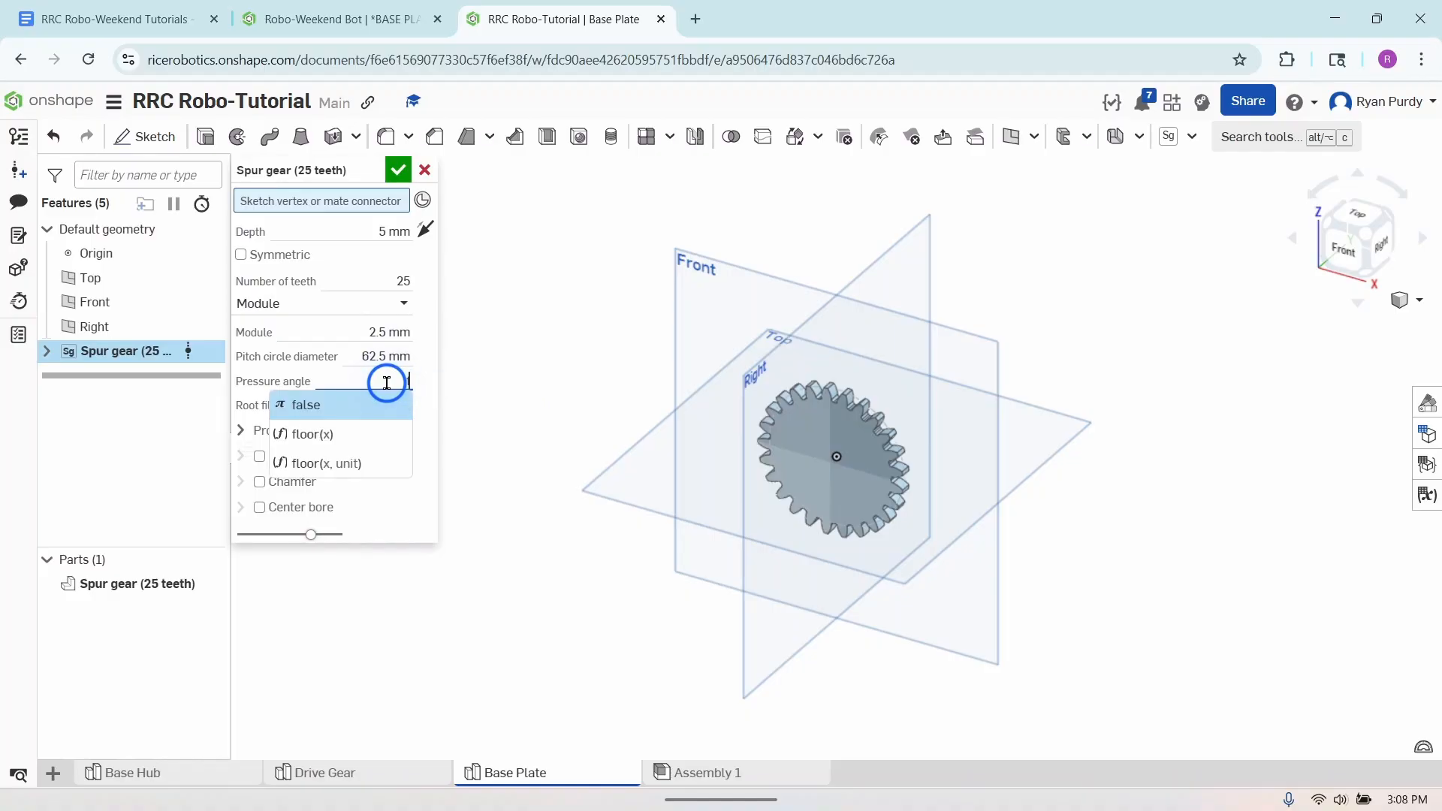
key("BackSpace")
type("30")
key("Return")
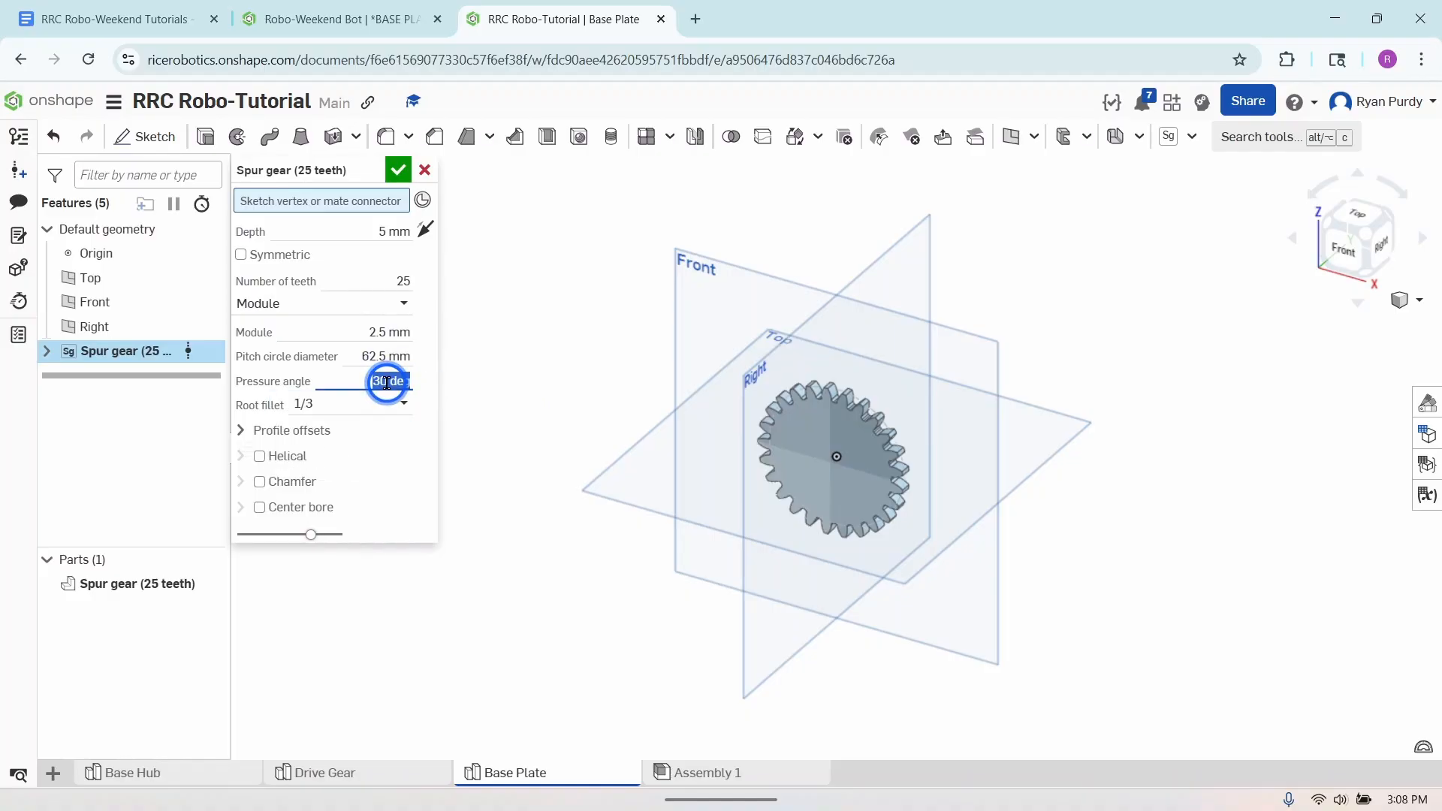
- Set the spur gear's depth to 7.5 mm and its number of teeth to 32, and accept the feature
left_click(383, 230)
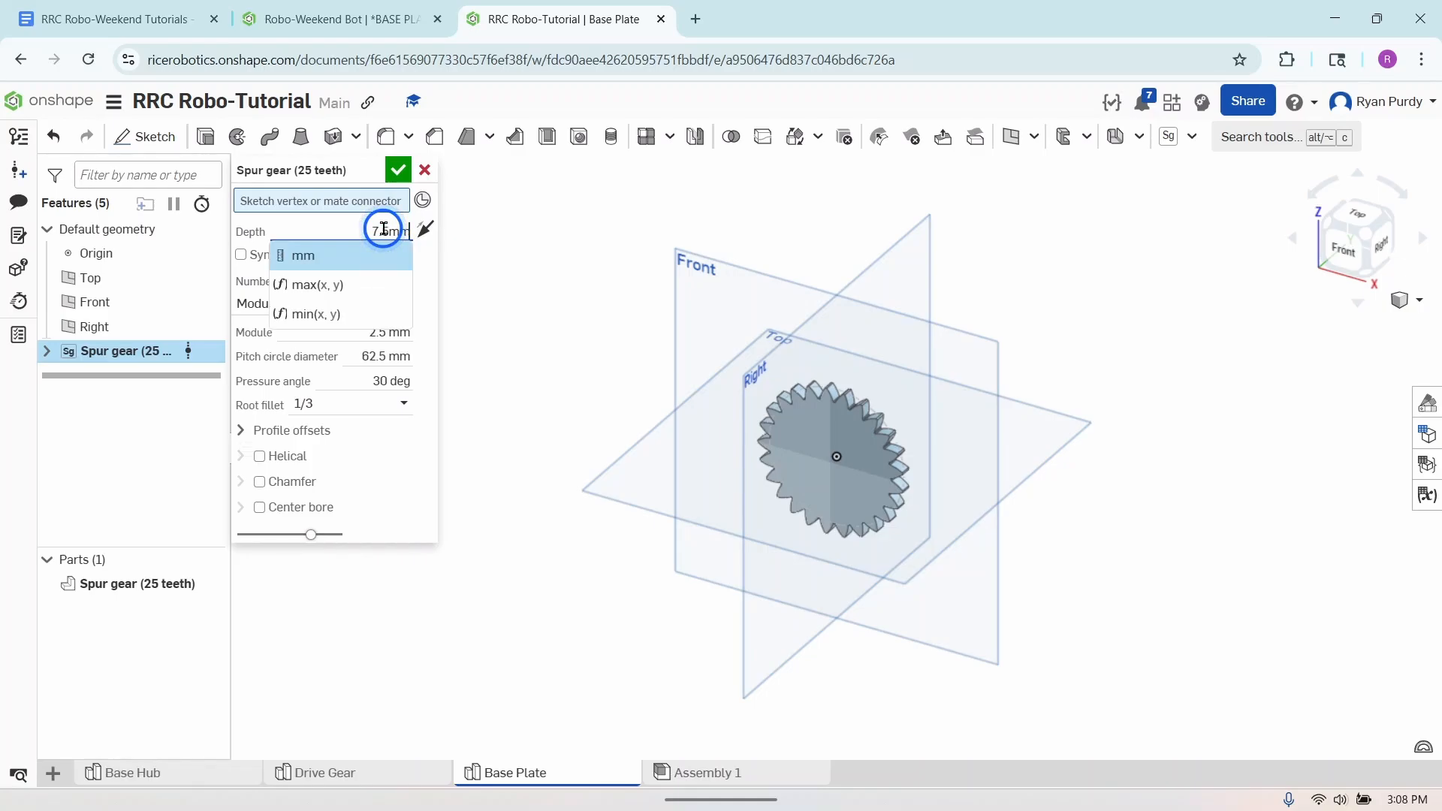
key("Return")
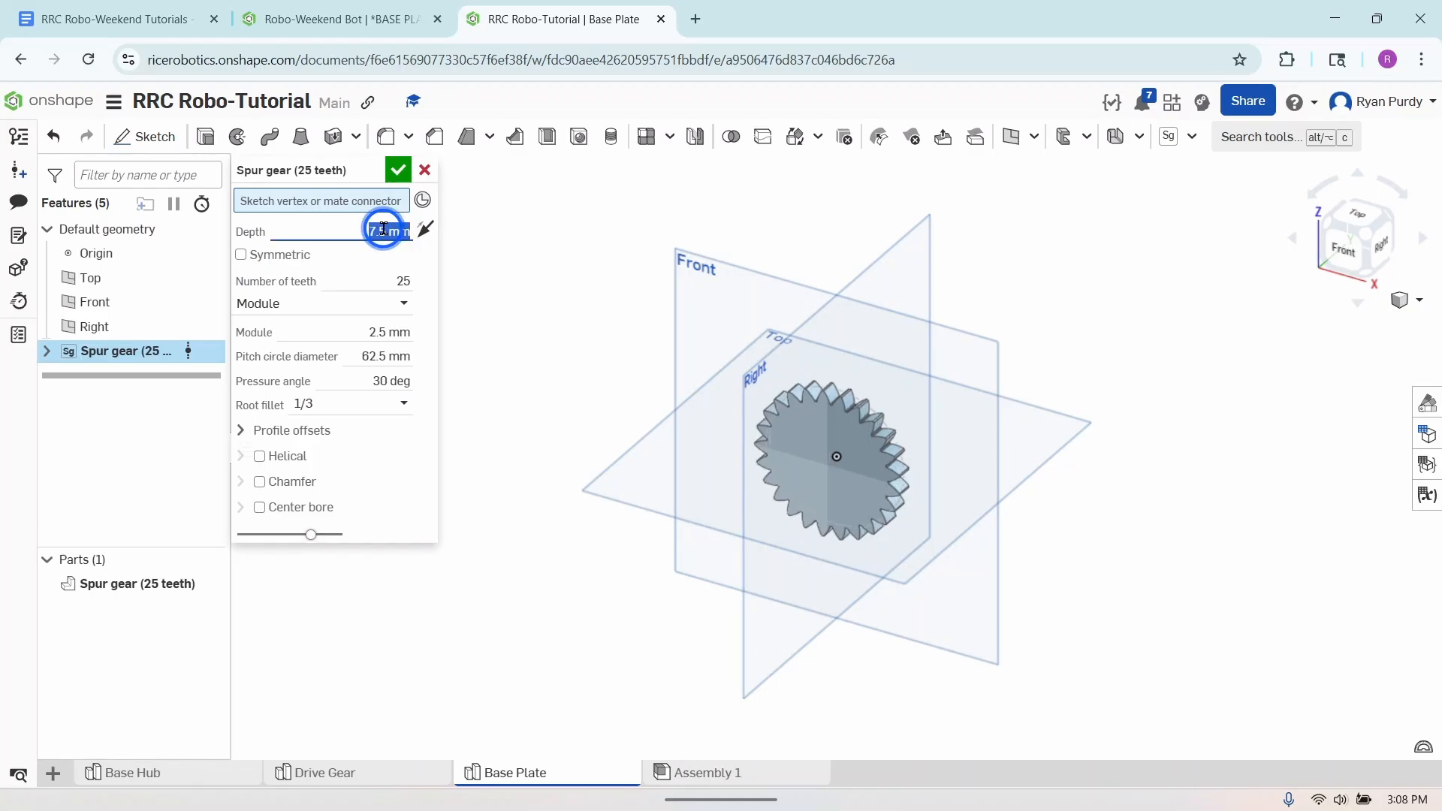
left_click(392, 281)
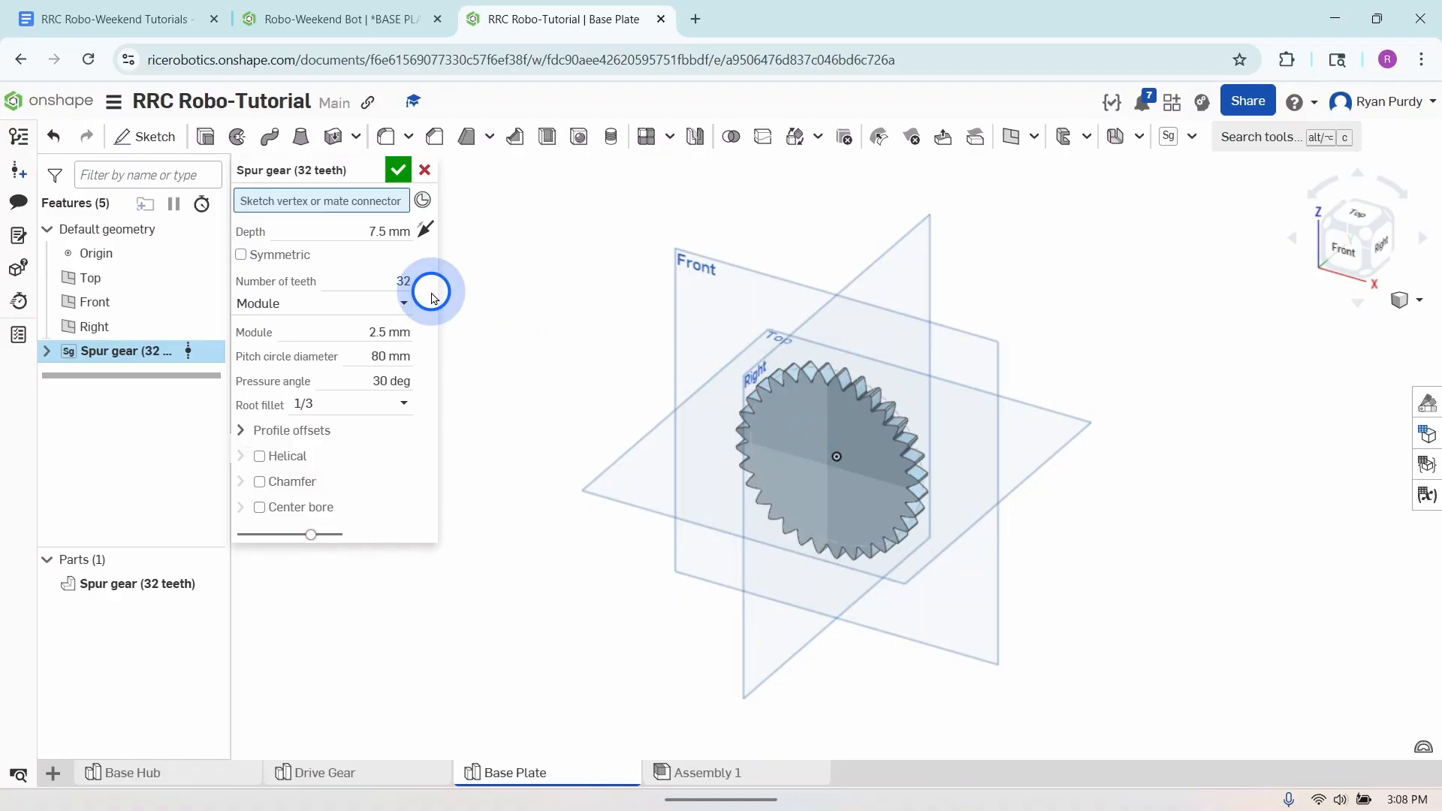
left_click(428, 294)
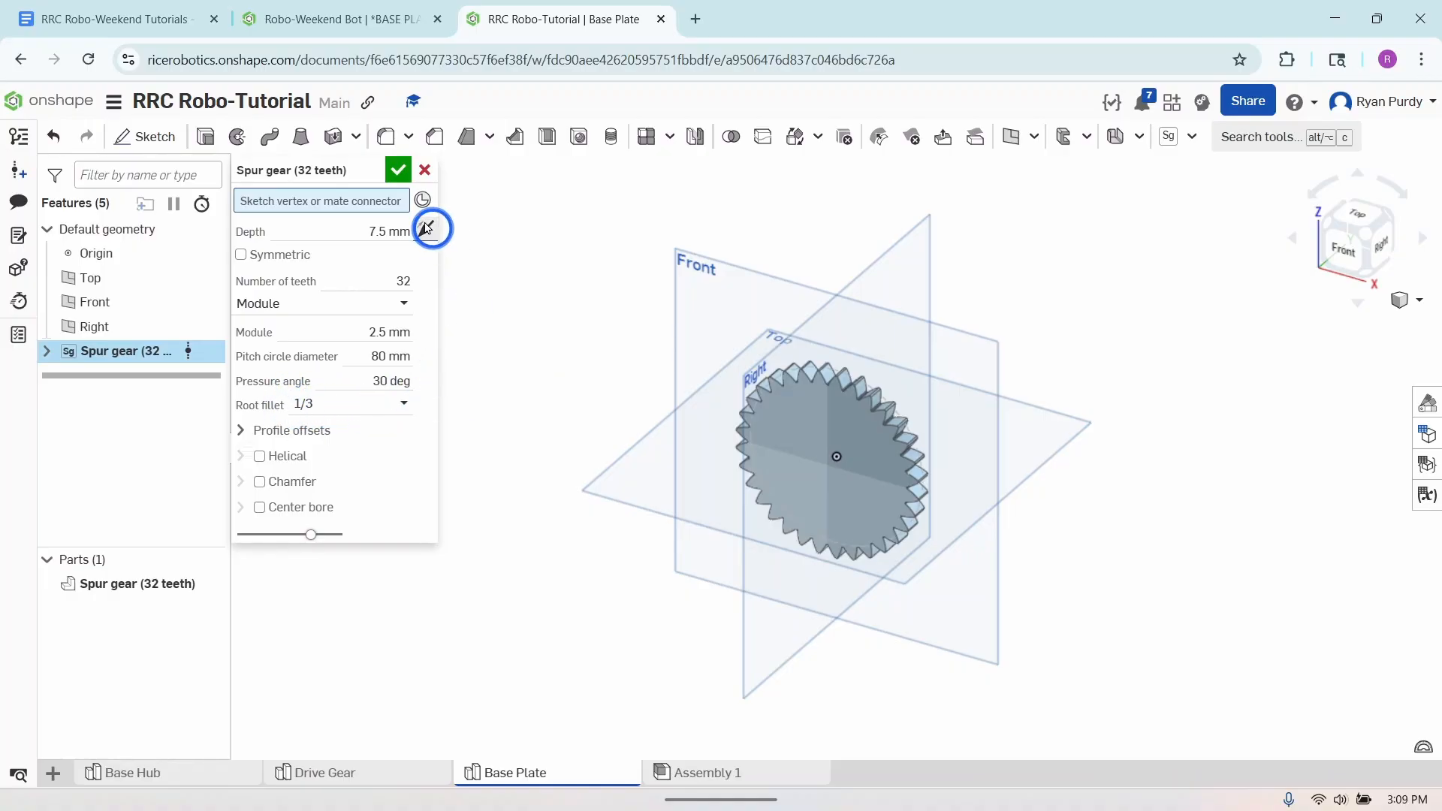
left_click(397, 173)
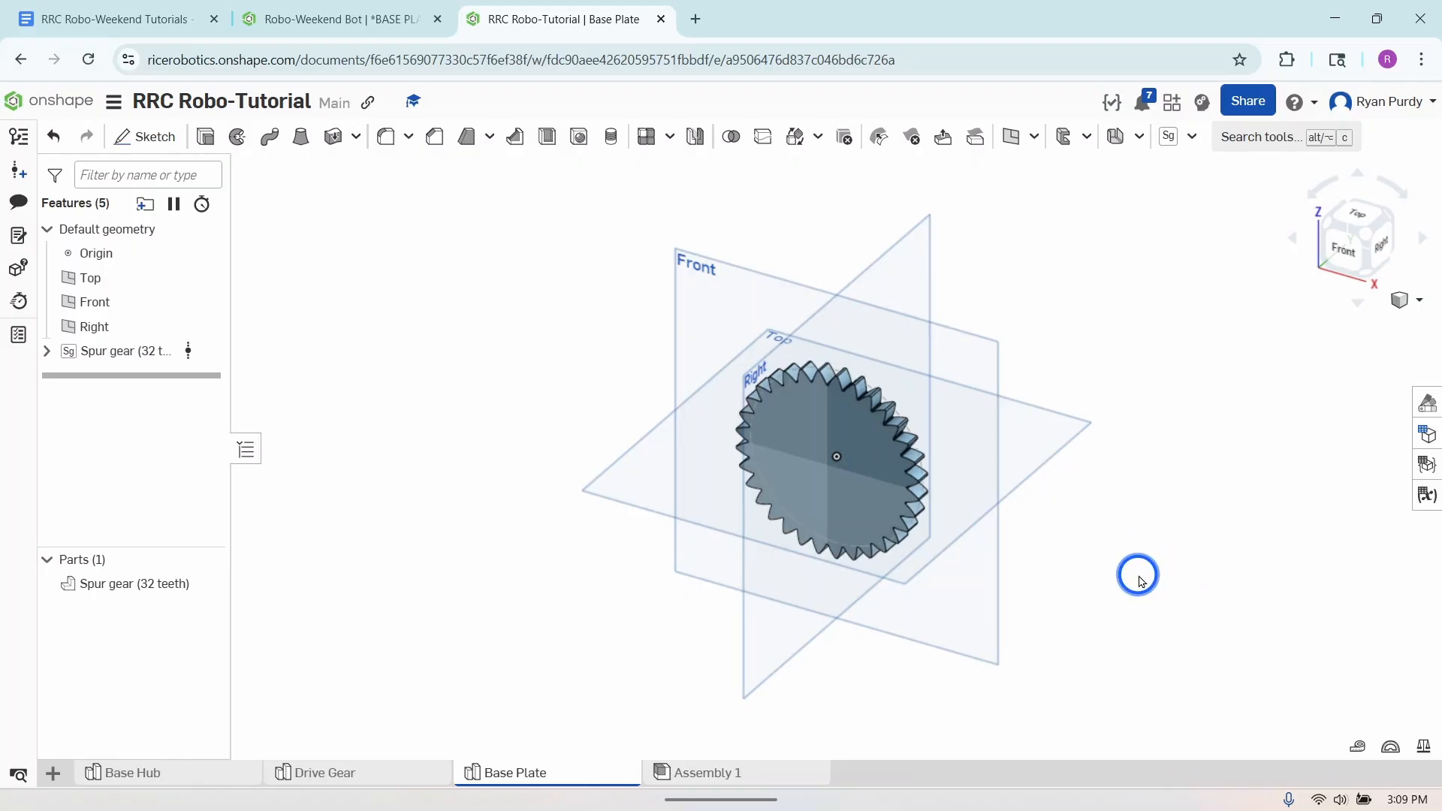
- Create a sketch on the back face of the spur gear and view it normal to the sketch plane
right_click_drag(1139, 580, 1100, 605)
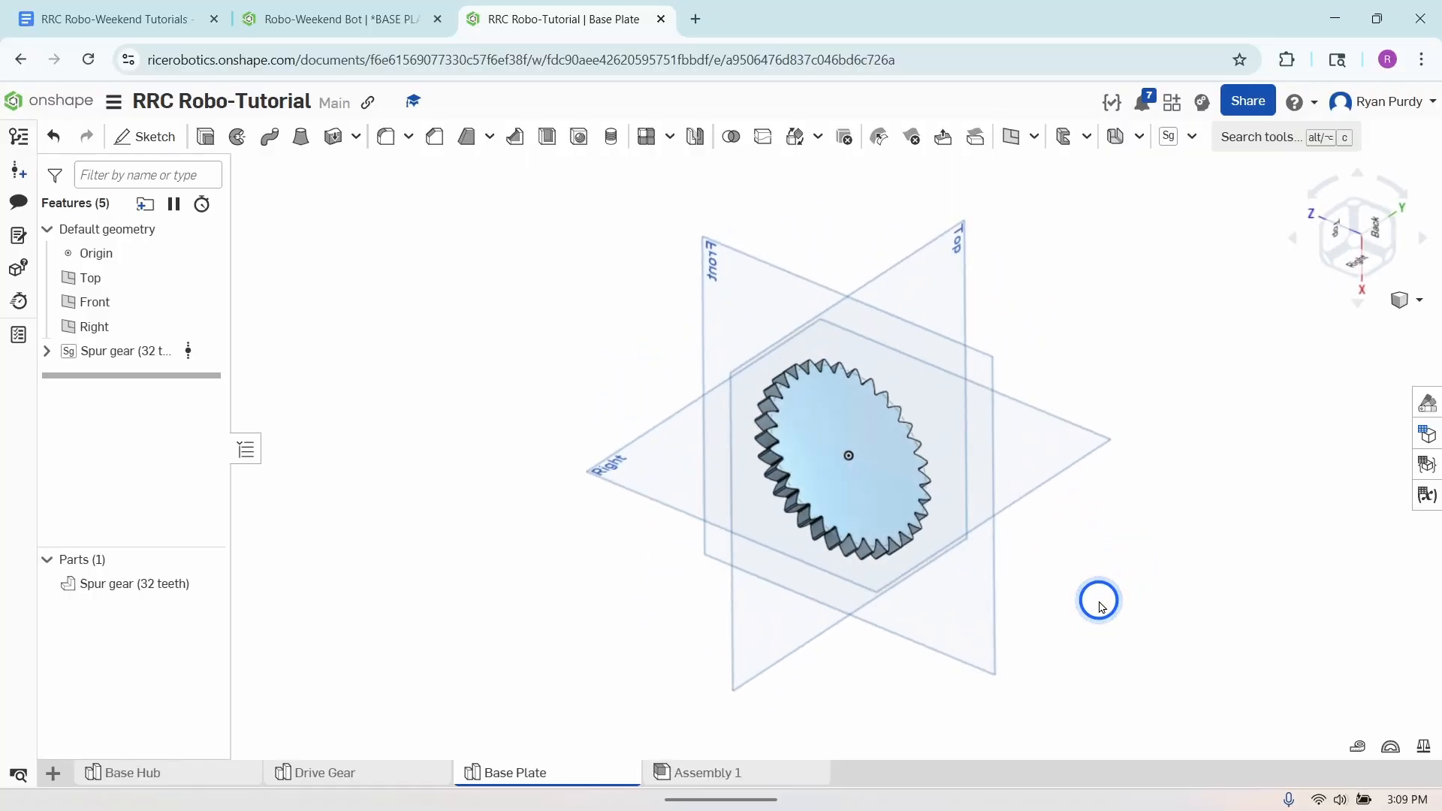
left_click(144, 138)
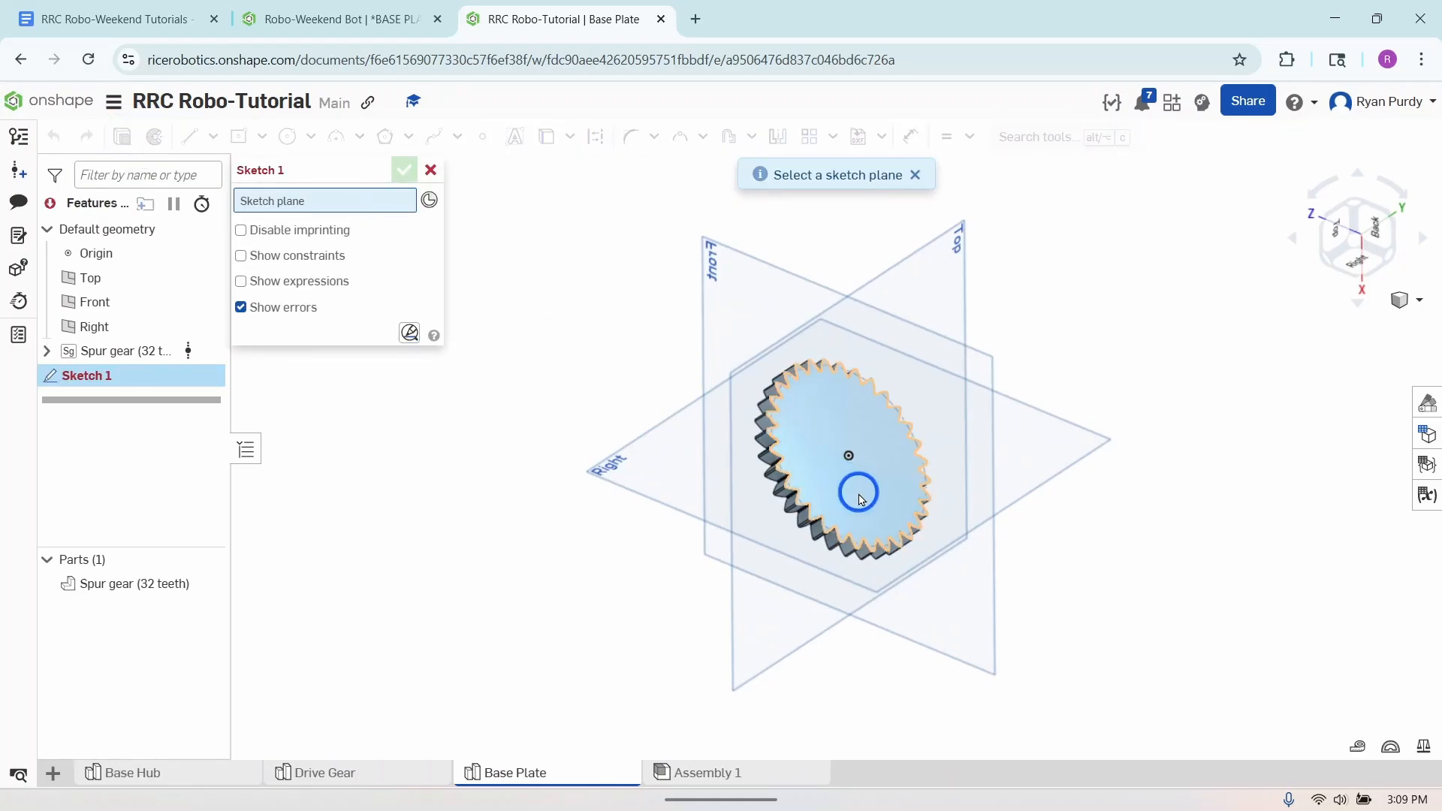
left_click(860, 495)
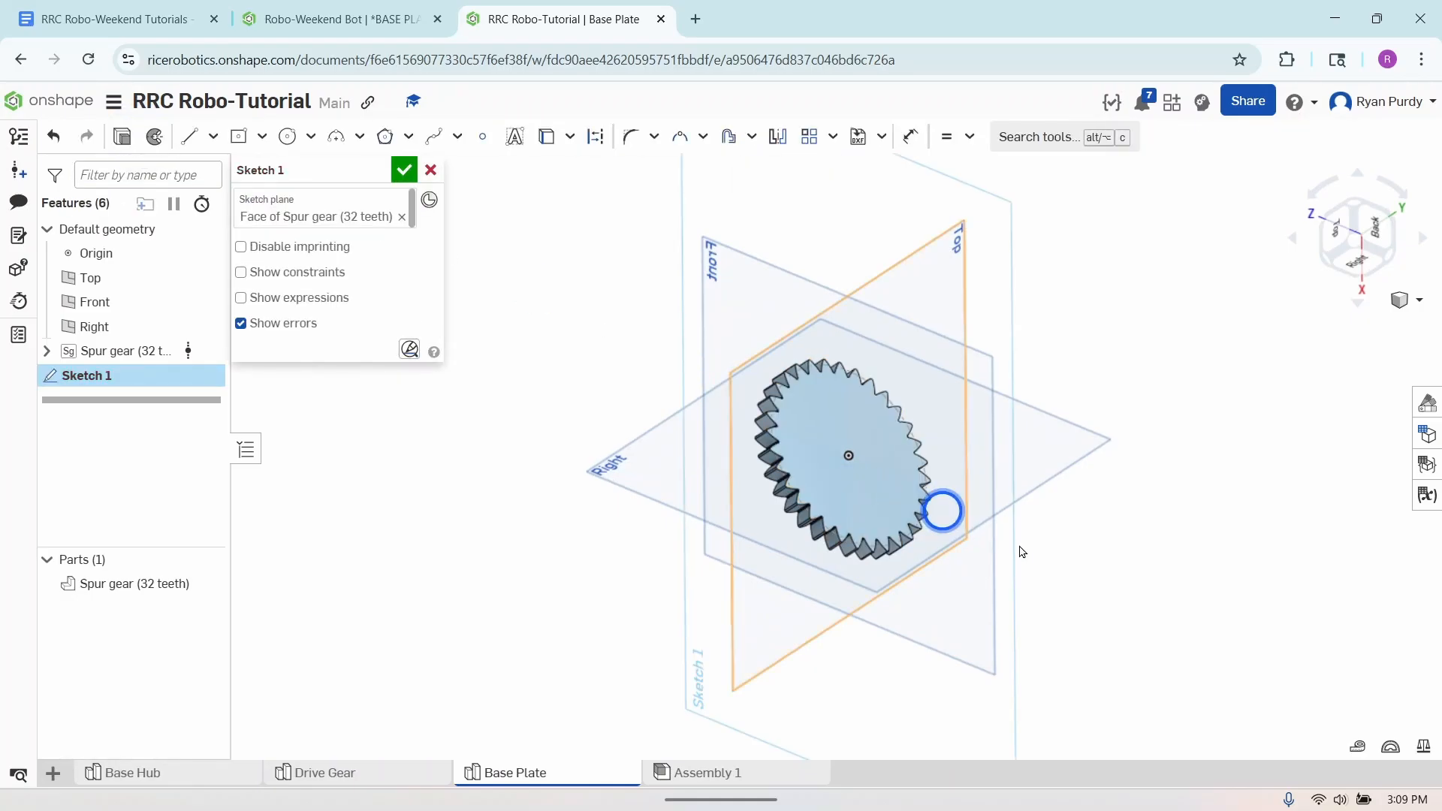
right_click(1132, 598)
left_click(1201, 750)
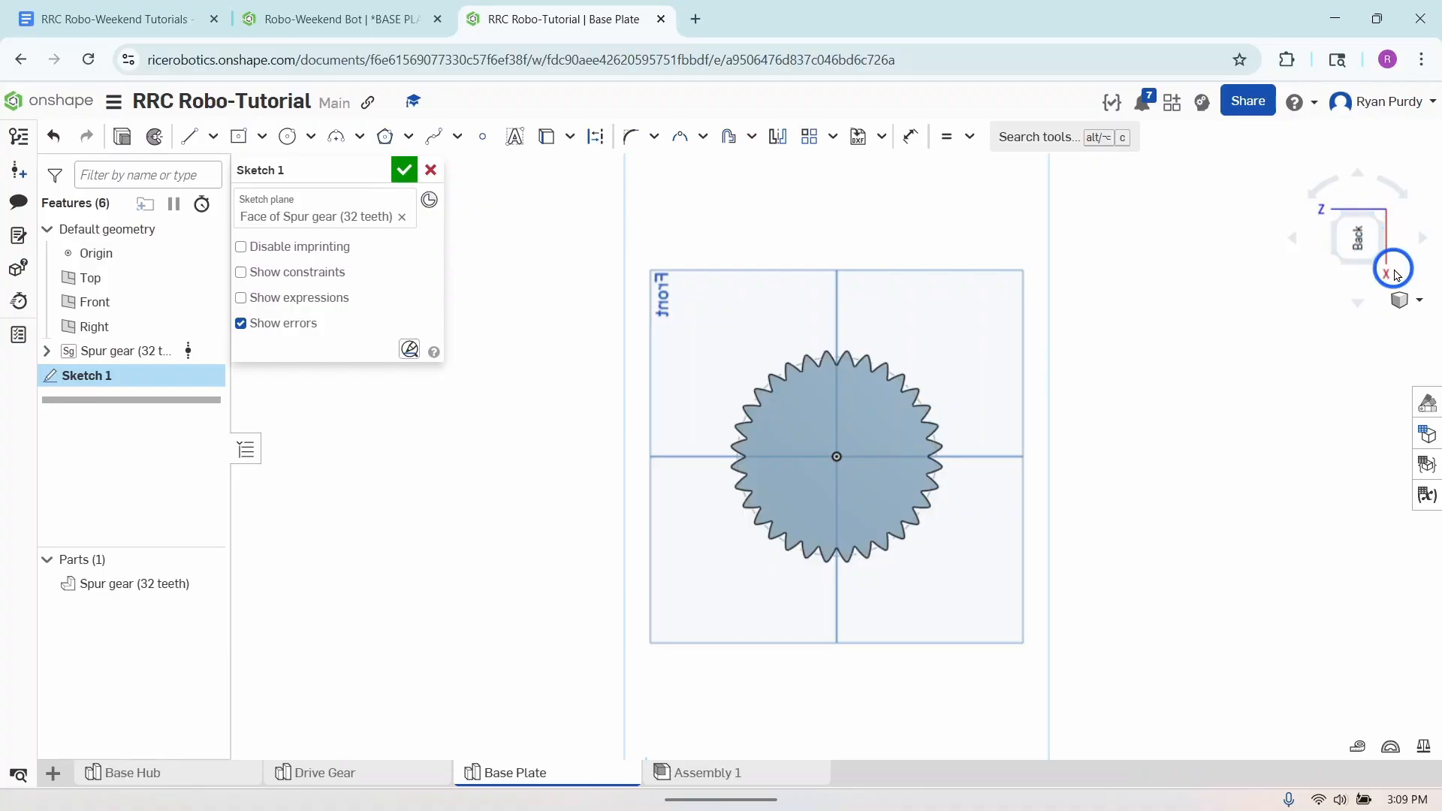
- Sketch a circle about 160 mm in diameter centred on the origin, larger than the gear
left_click(1399, 191)
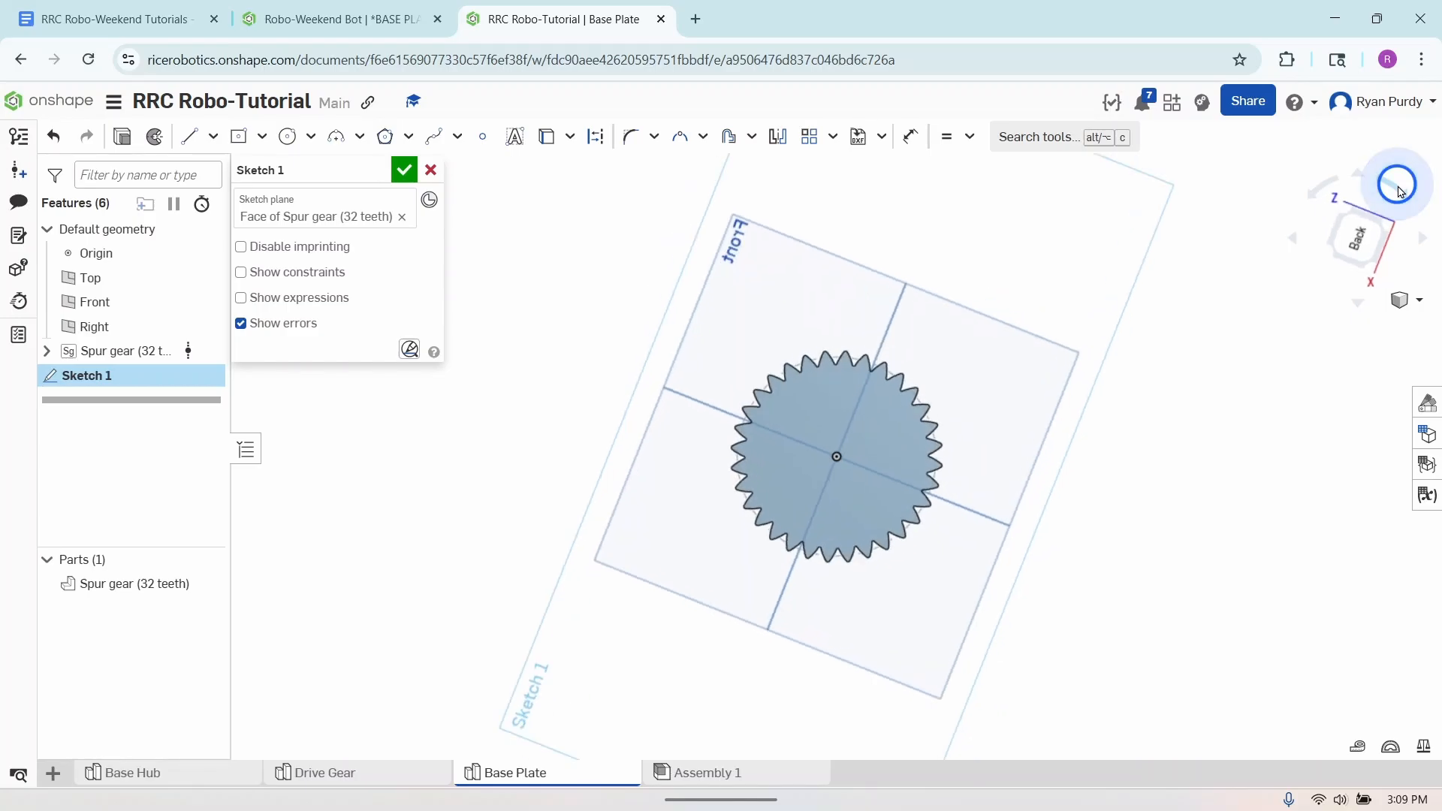
left_click(1400, 190)
left_click(1399, 190)
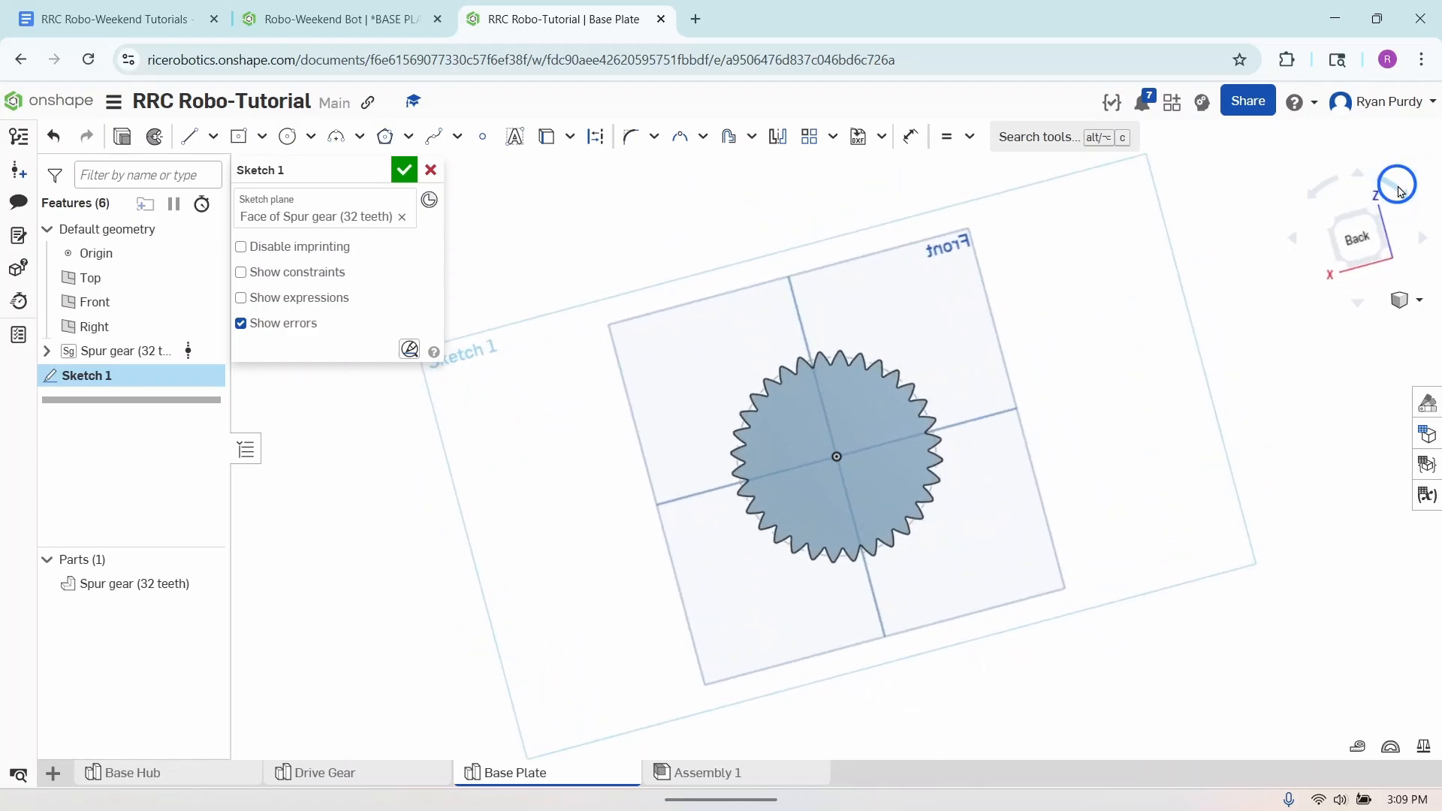
left_click(1399, 191)
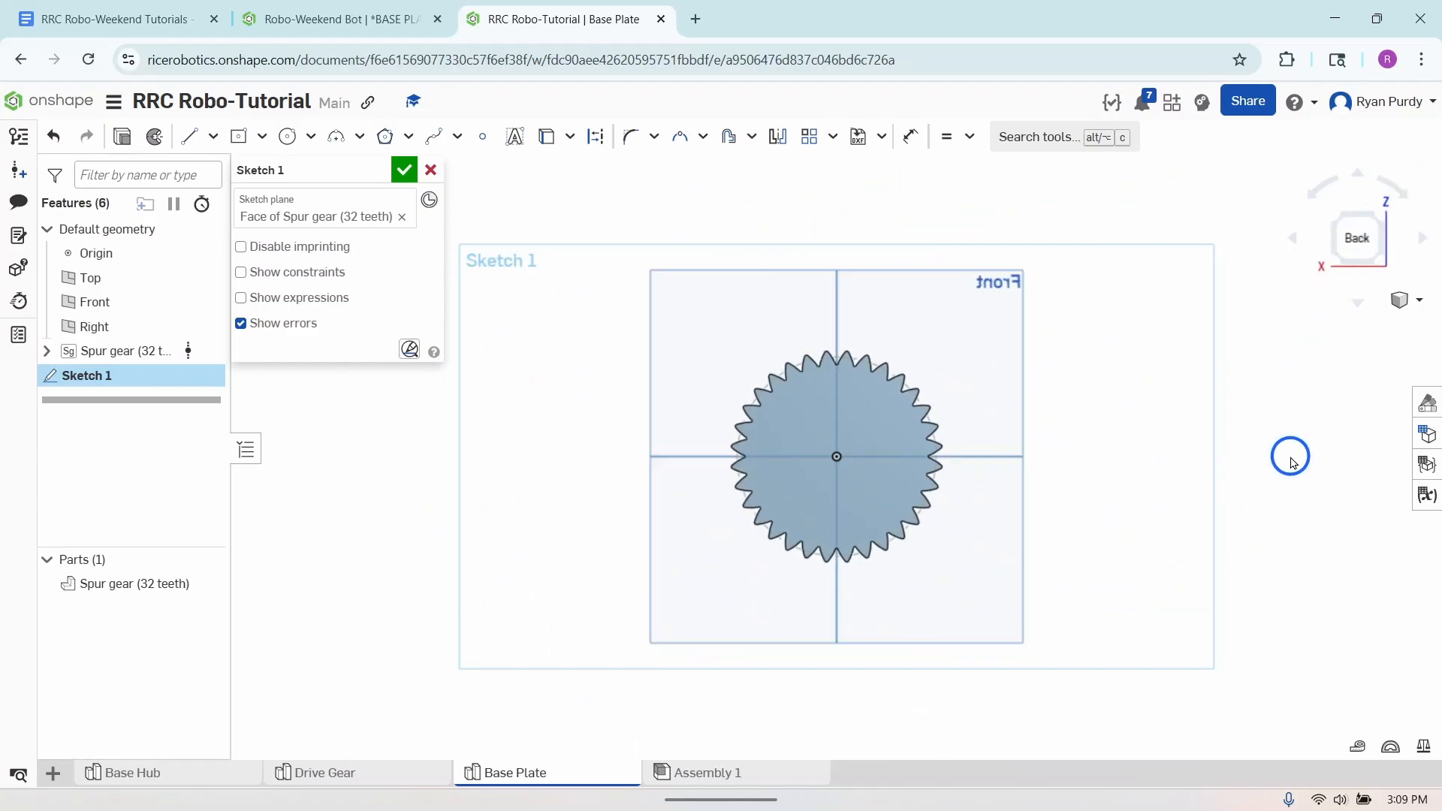
key("f")
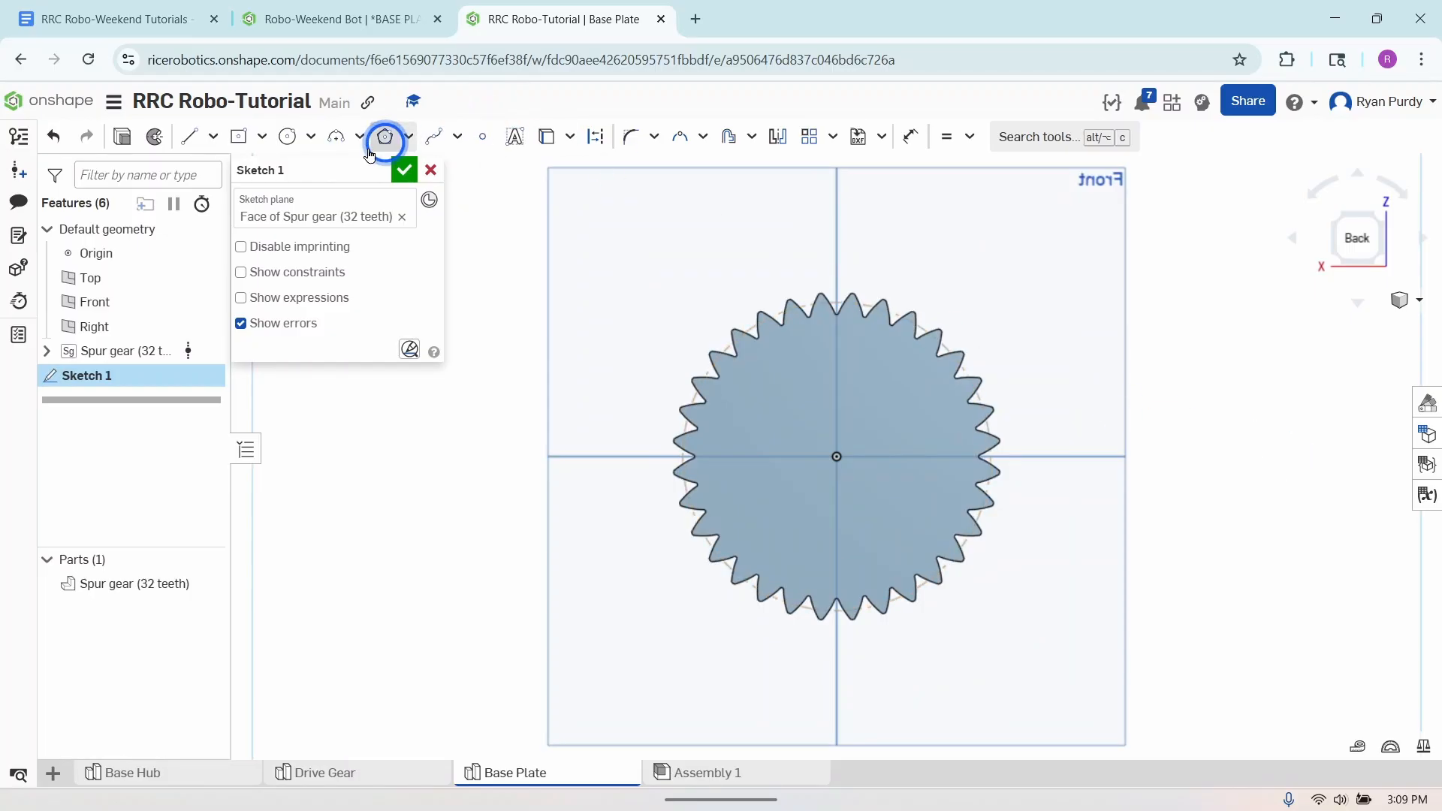
left_click(288, 137)
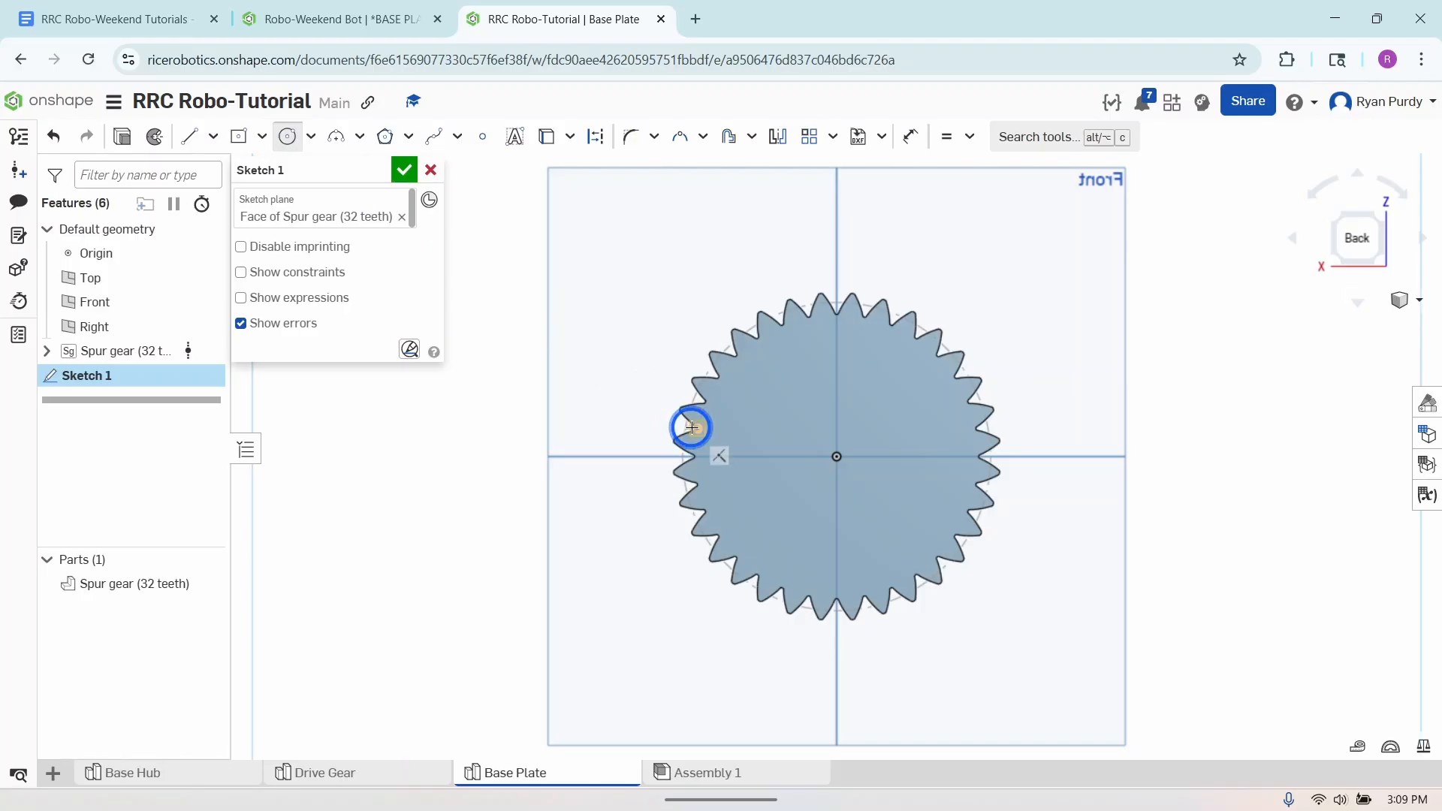
left_click(837, 456)
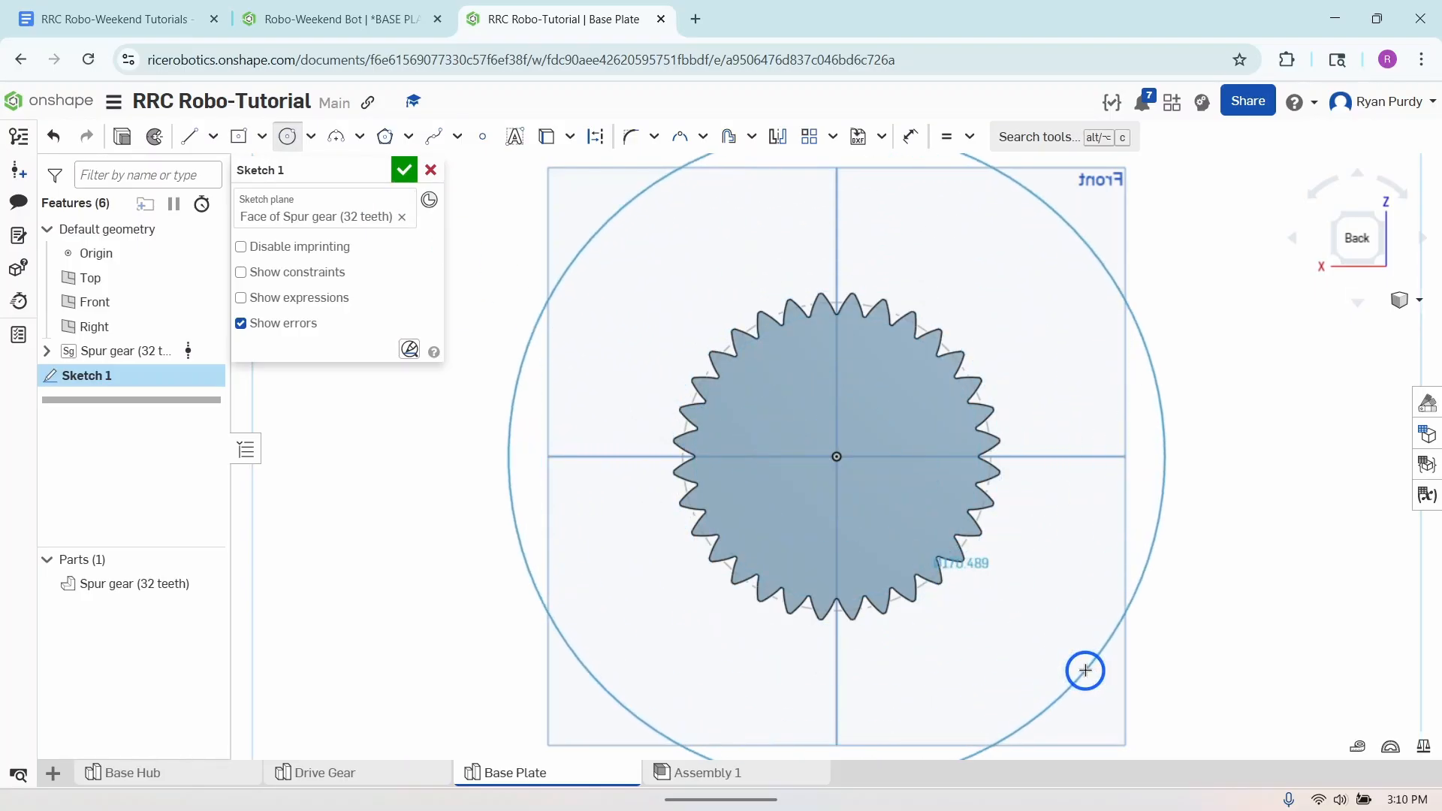
left_click(1071, 656)
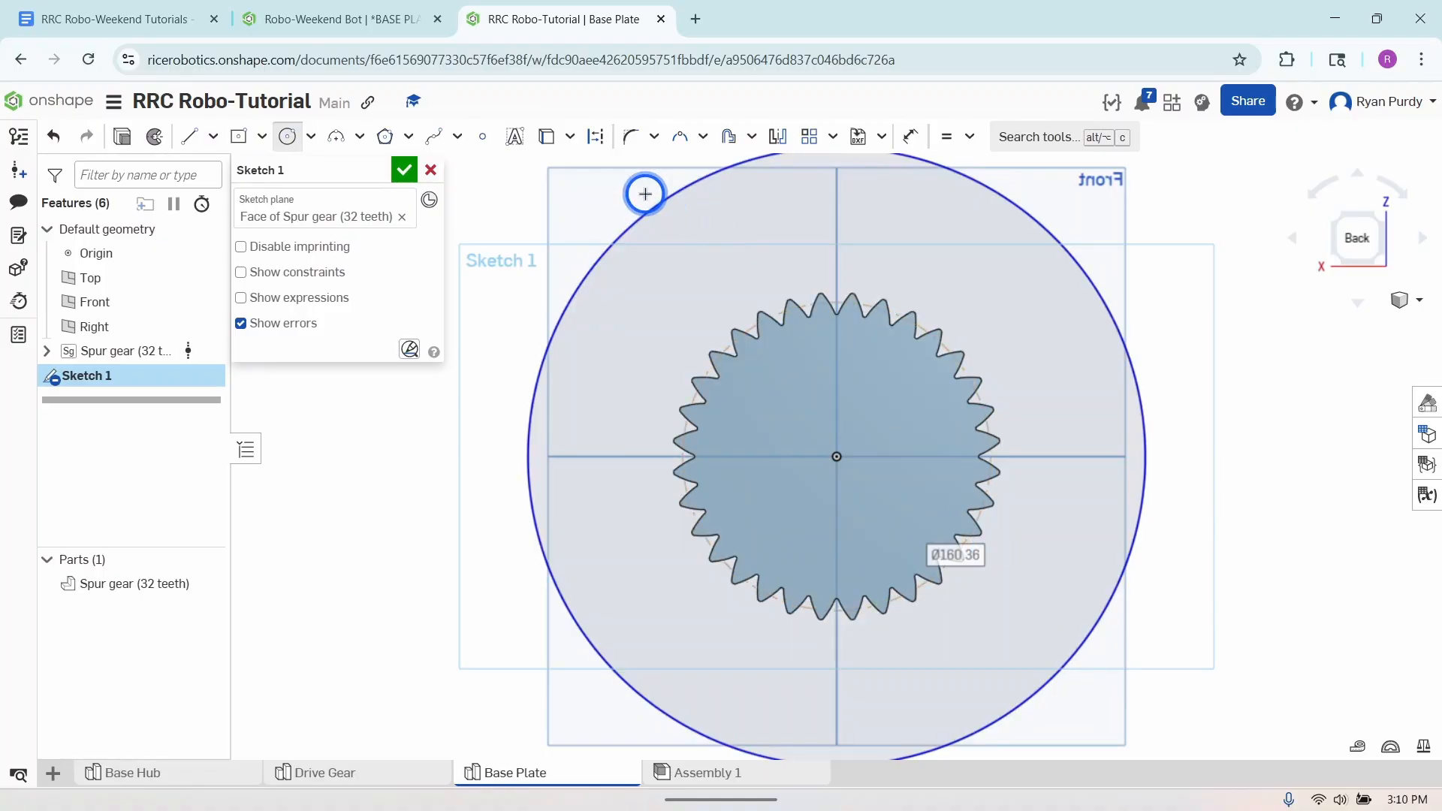
- Dimension the circle's diameter and set it to 140 mm
left_click(909, 137)
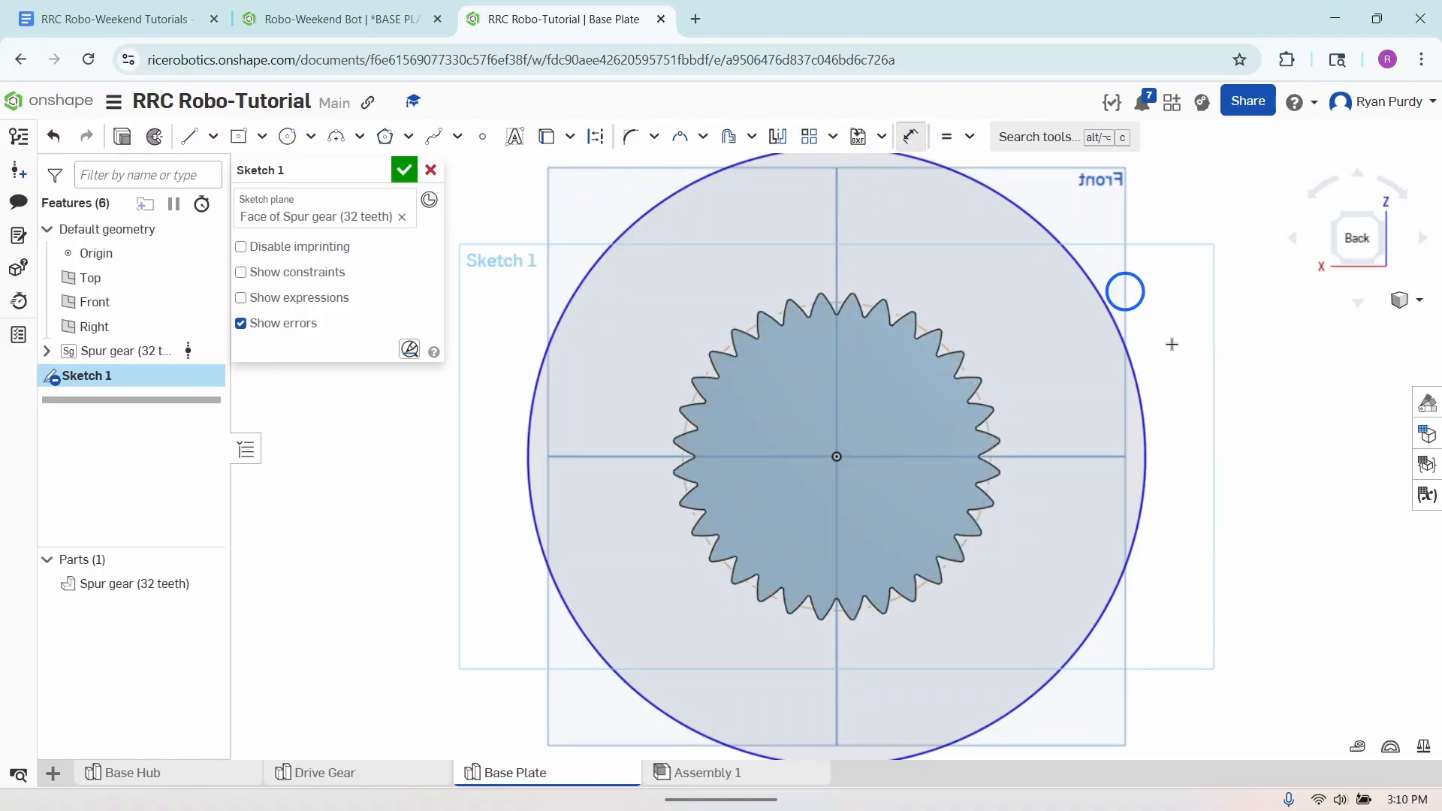
left_click(1147, 441)
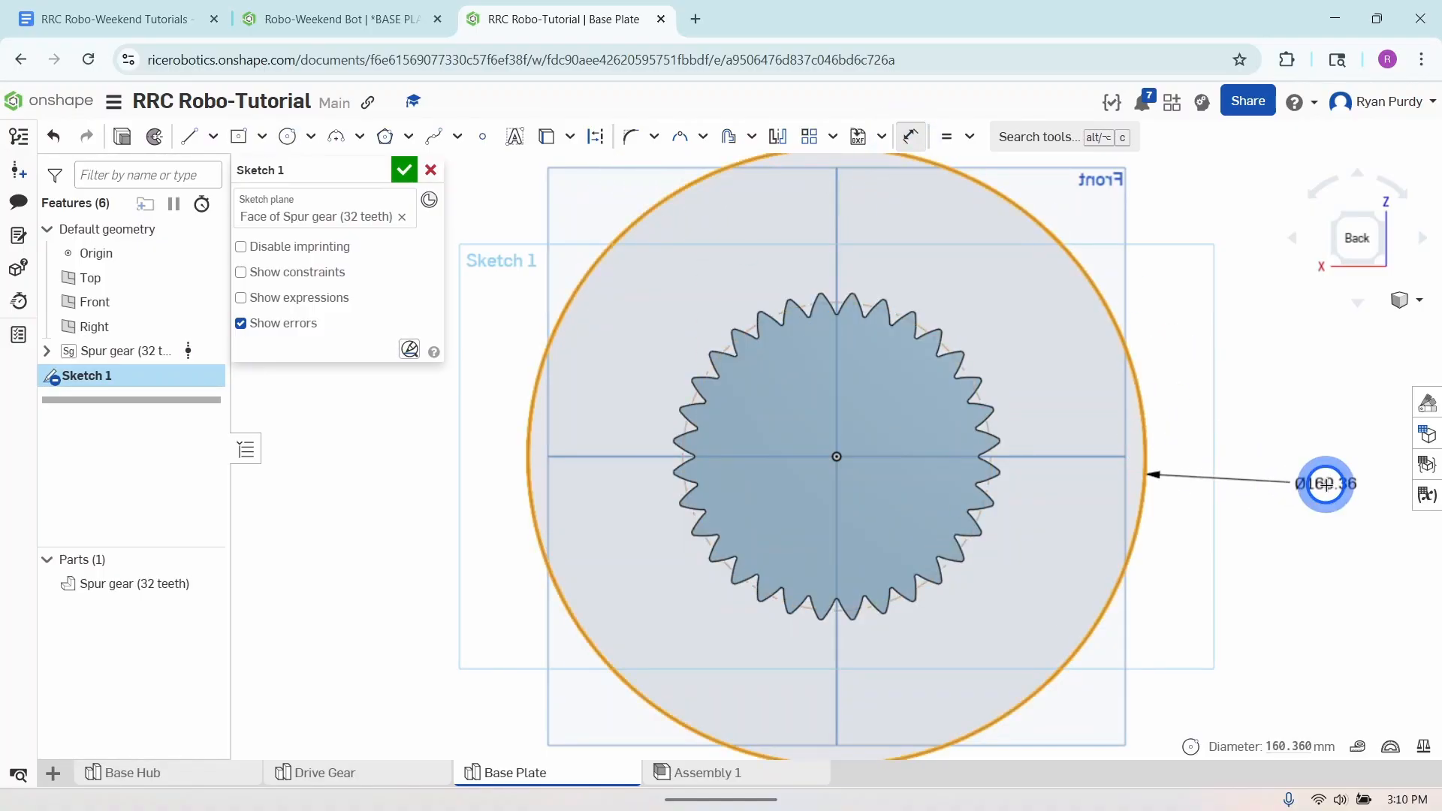
left_click(1325, 484)
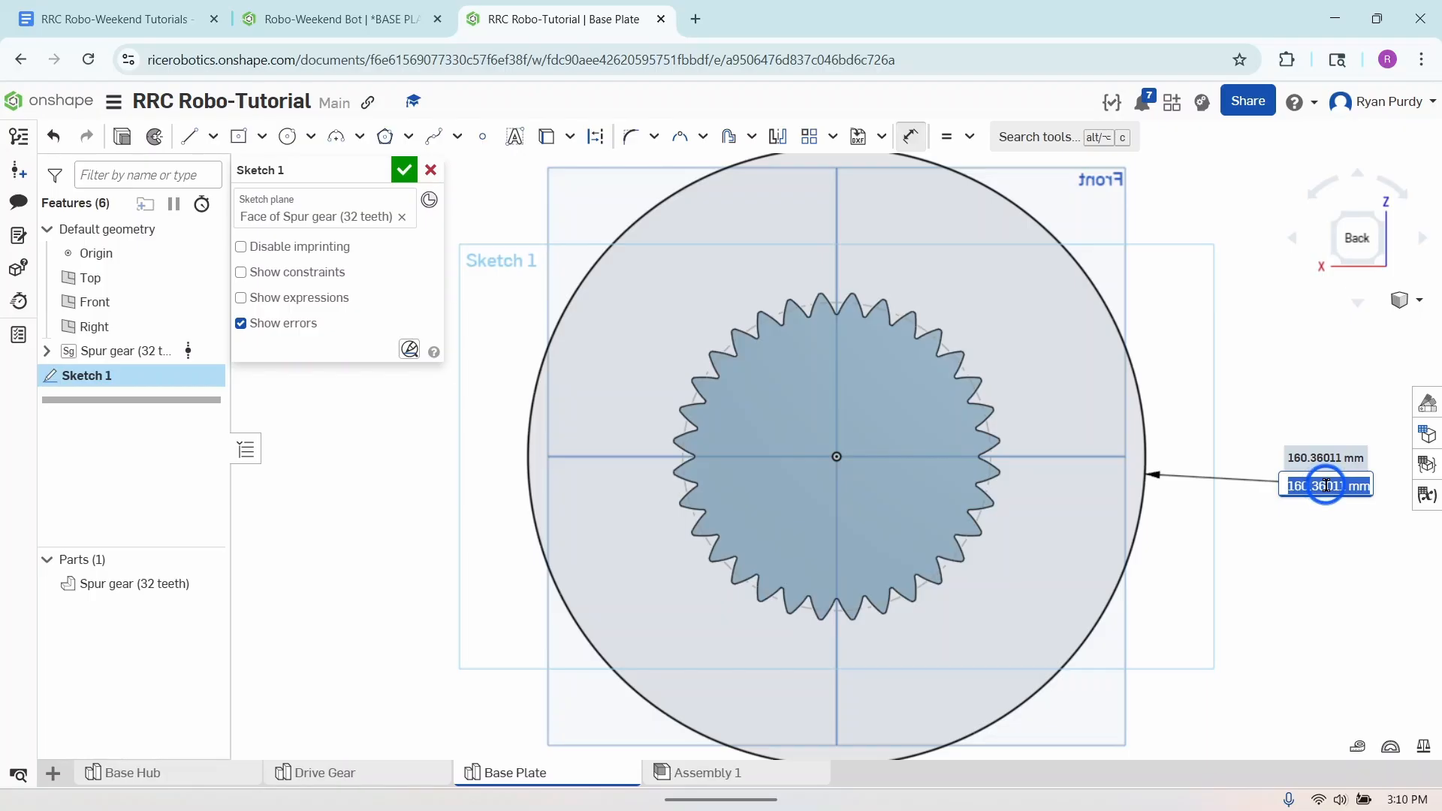
type("140mm")
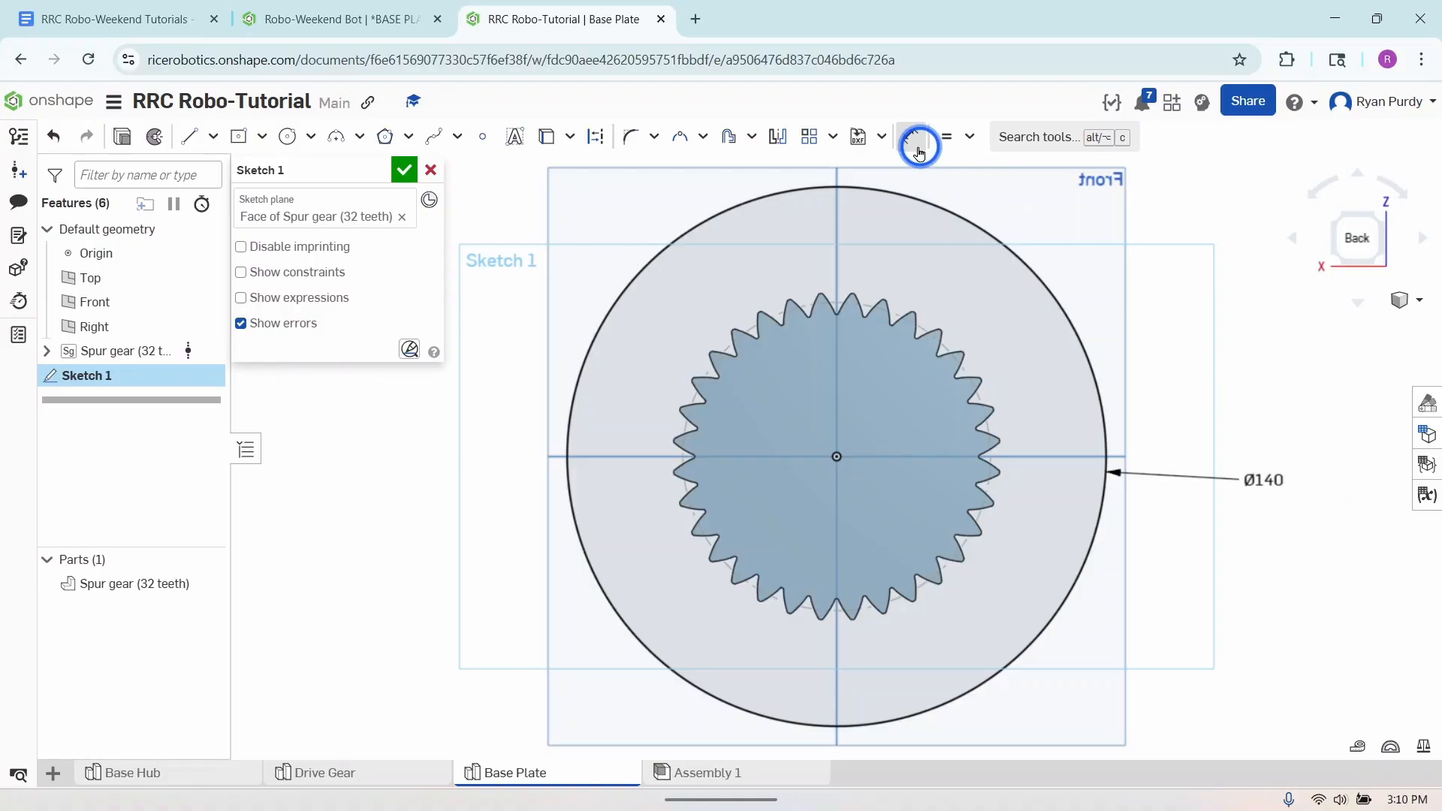
left_click(907, 135)
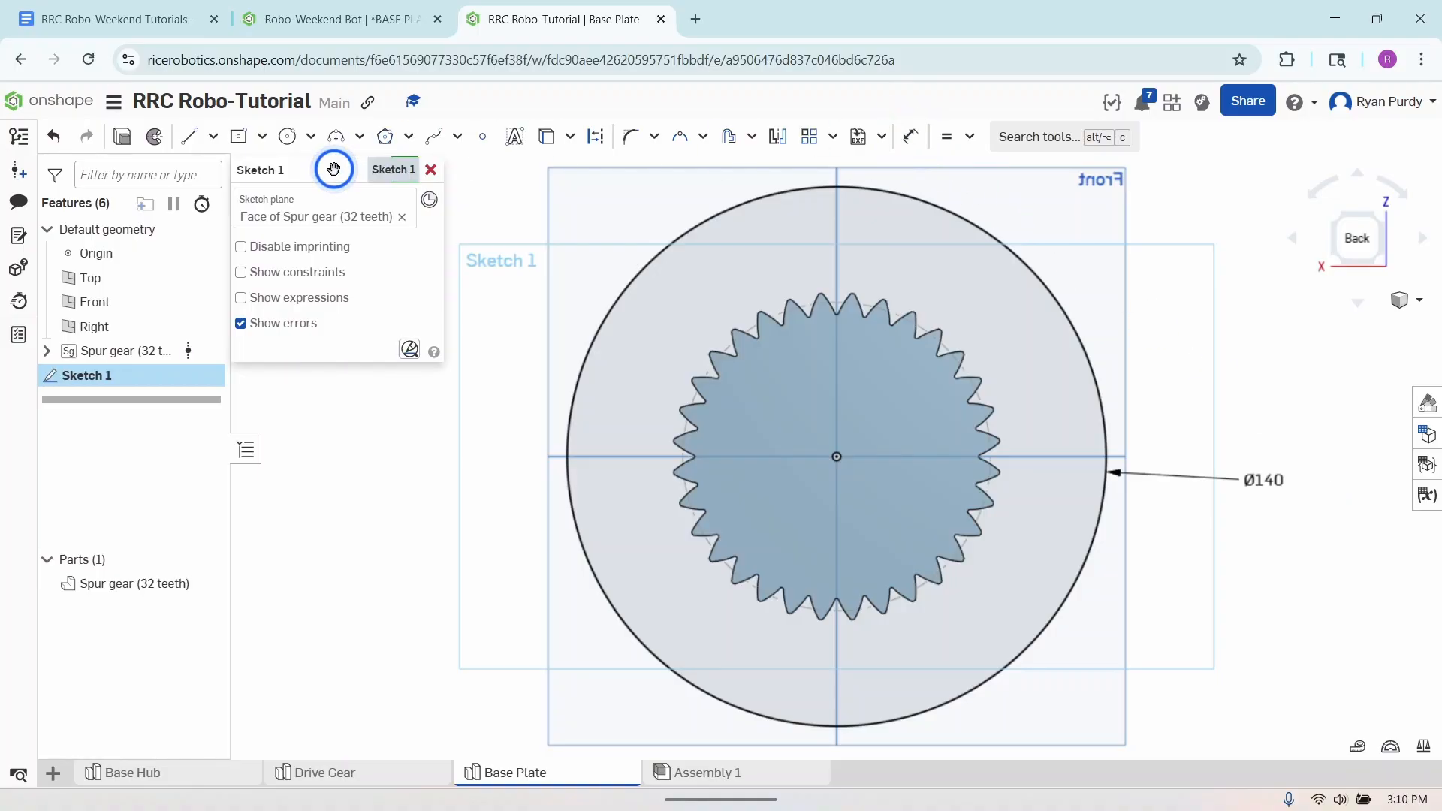
- Extrude the circle sketch as a blind 10 mm solid added to the spur gear, and accept the feature
left_click(123, 138)
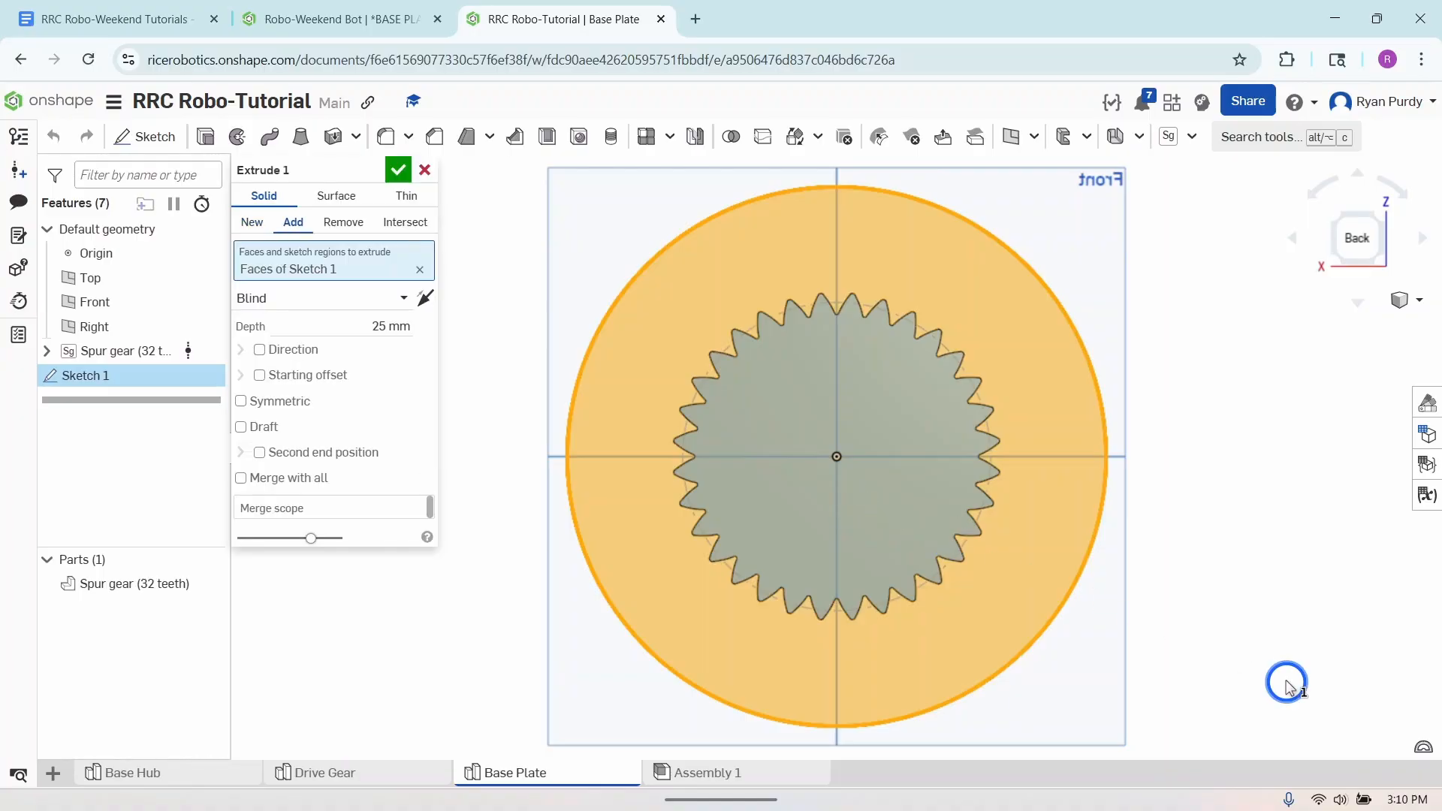
right_click_drag(1285, 685, 1270, 639)
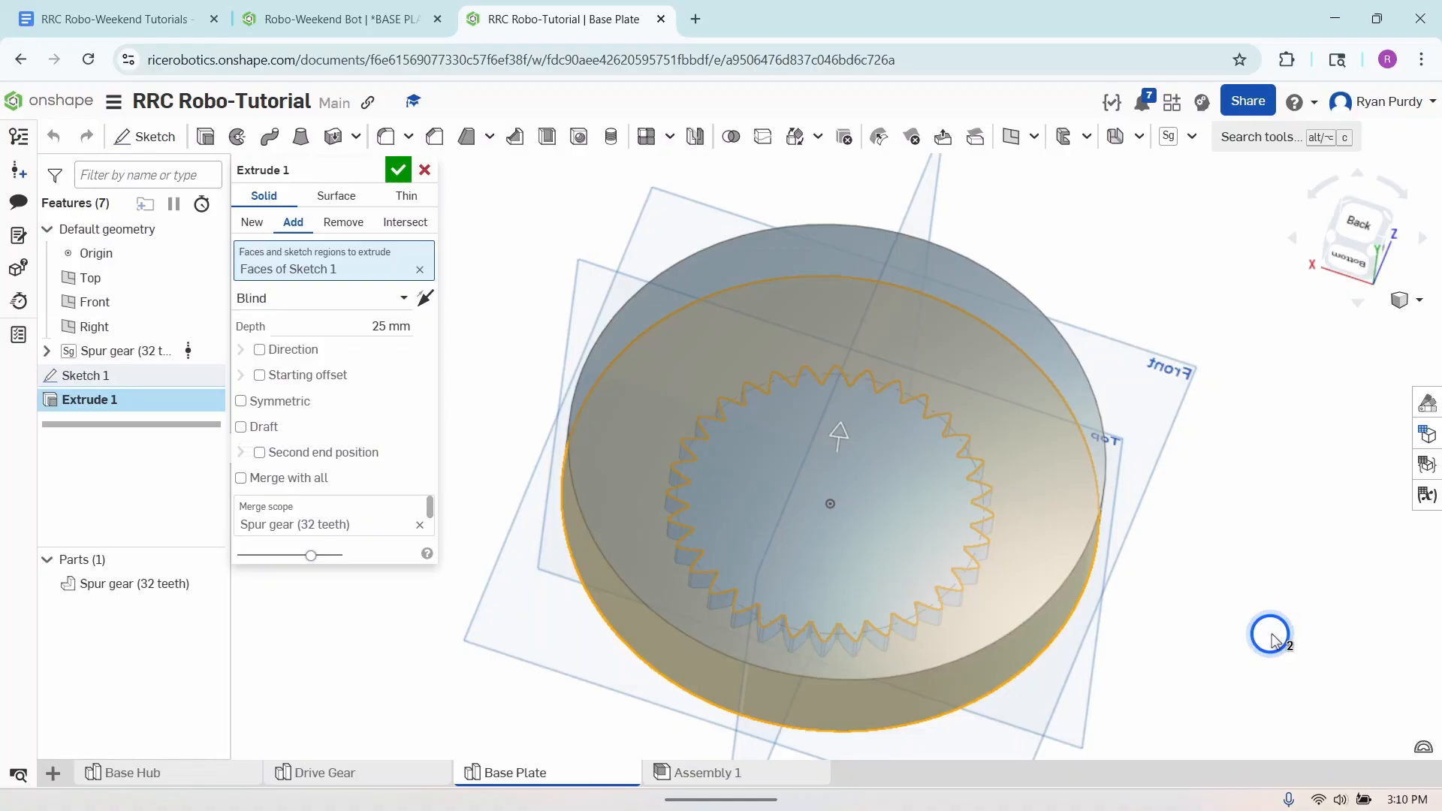
left_click(388, 328)
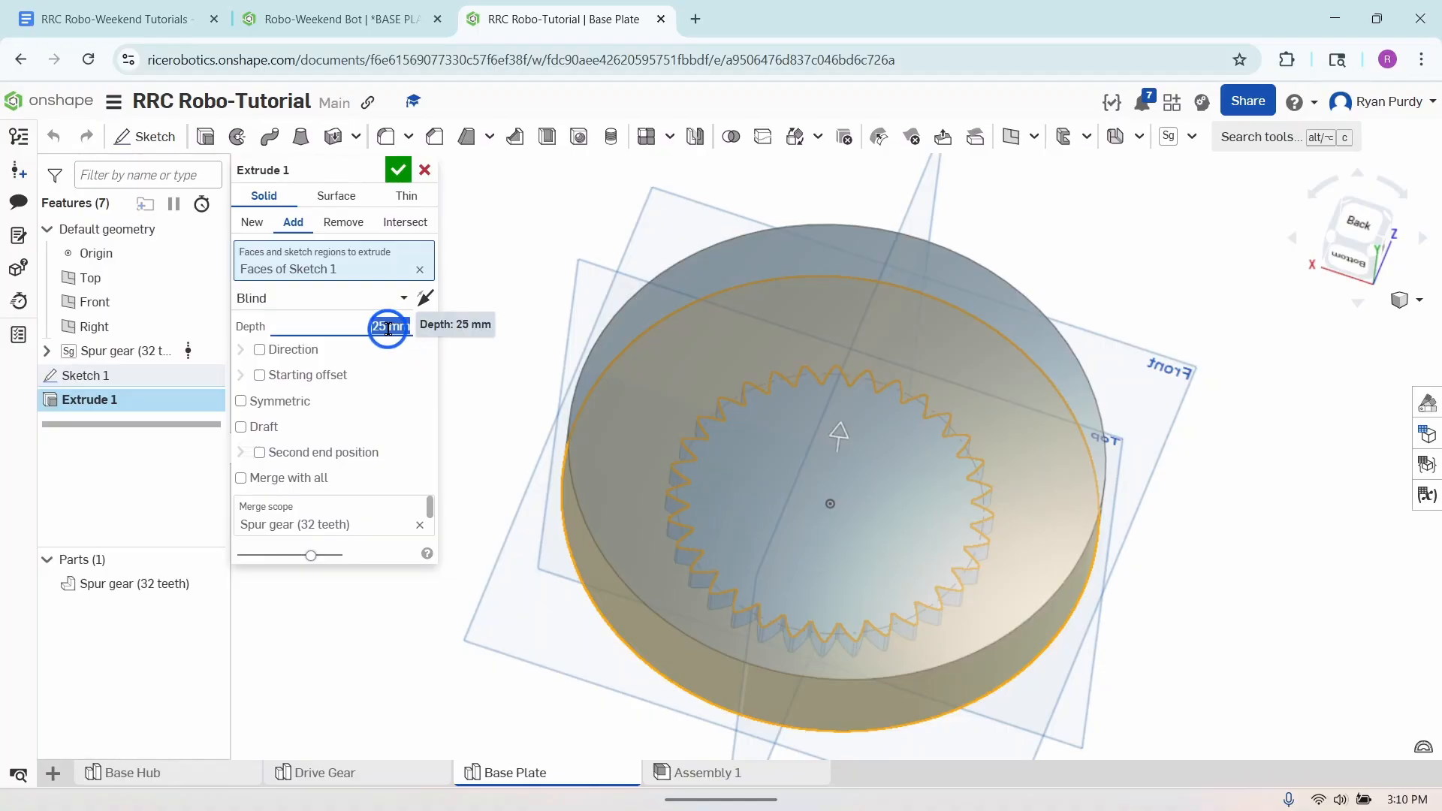
type("10 mm")
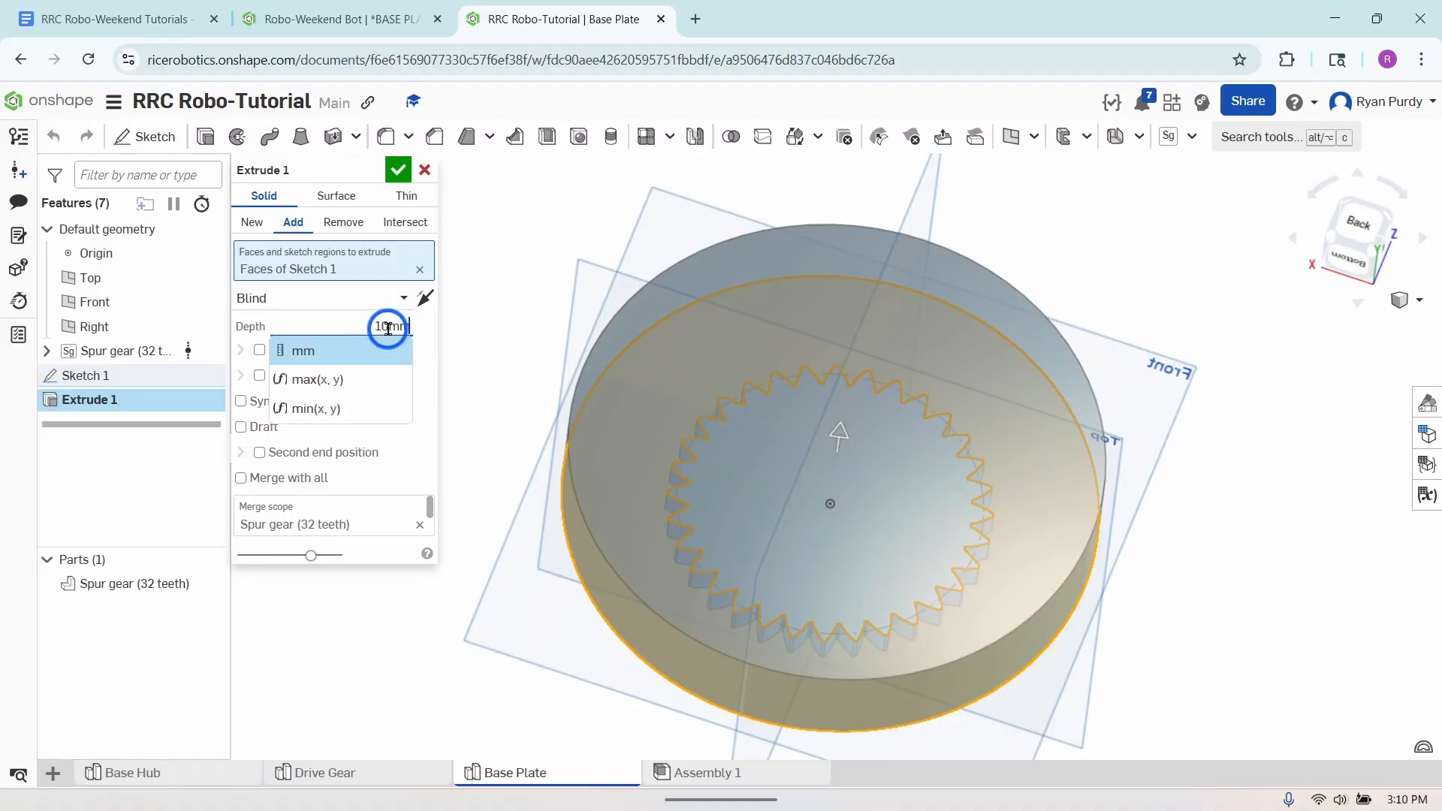
key("Return")
right_click_drag(1241, 647, 1258, 586)
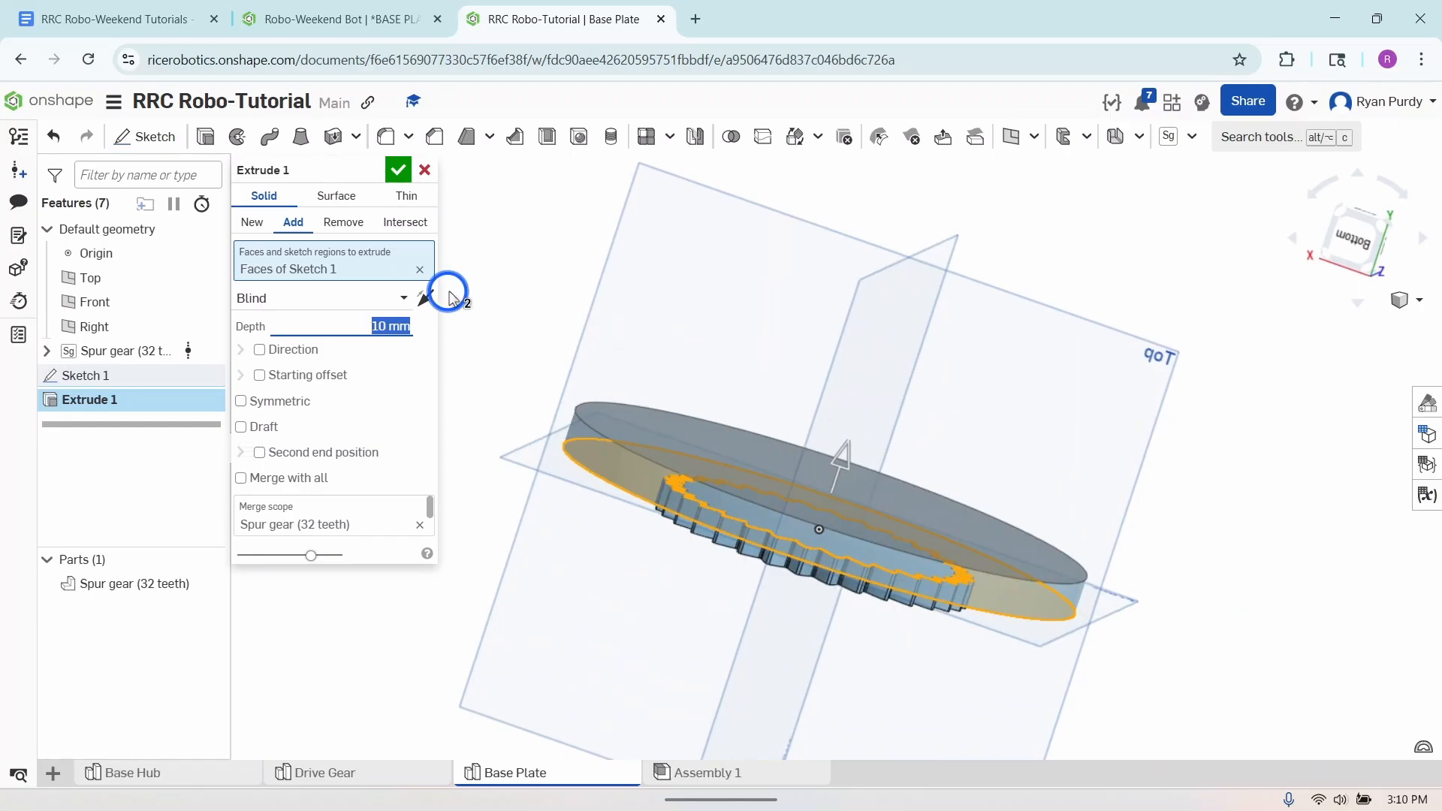
left_click(398, 170)
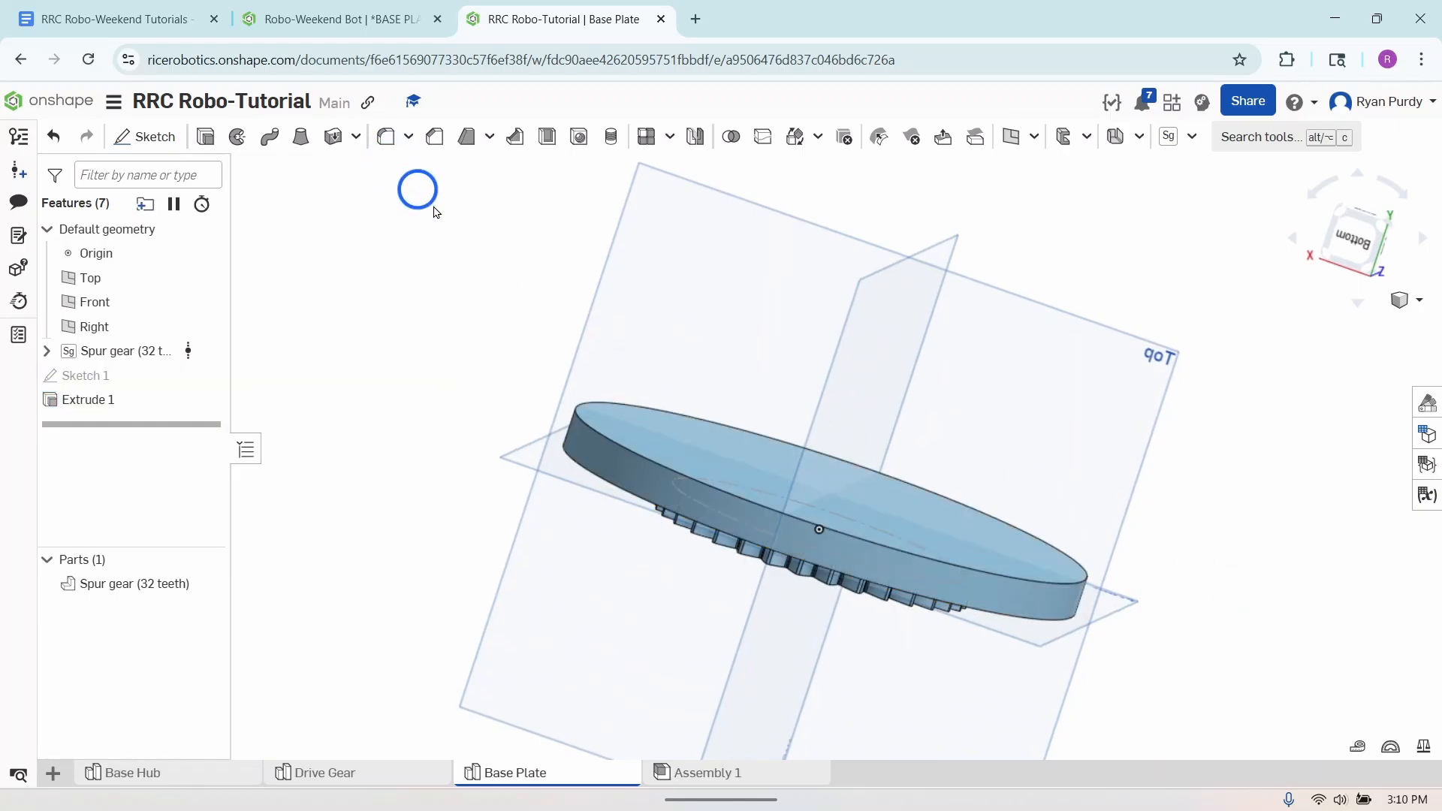
- Edit the plate's extrude so that it creates a new part instead of adding to the gear
right_click(110, 399)
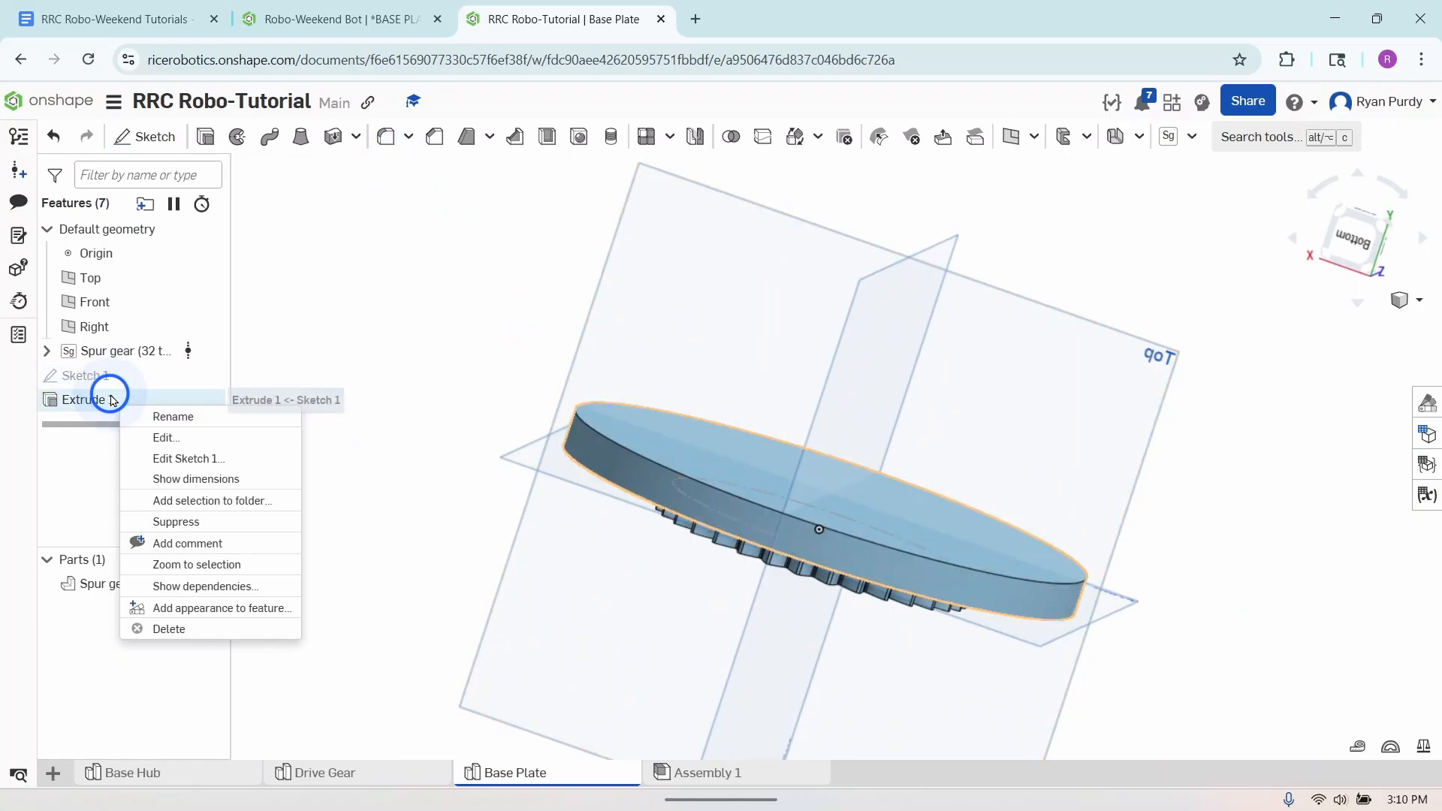
left_click(161, 440)
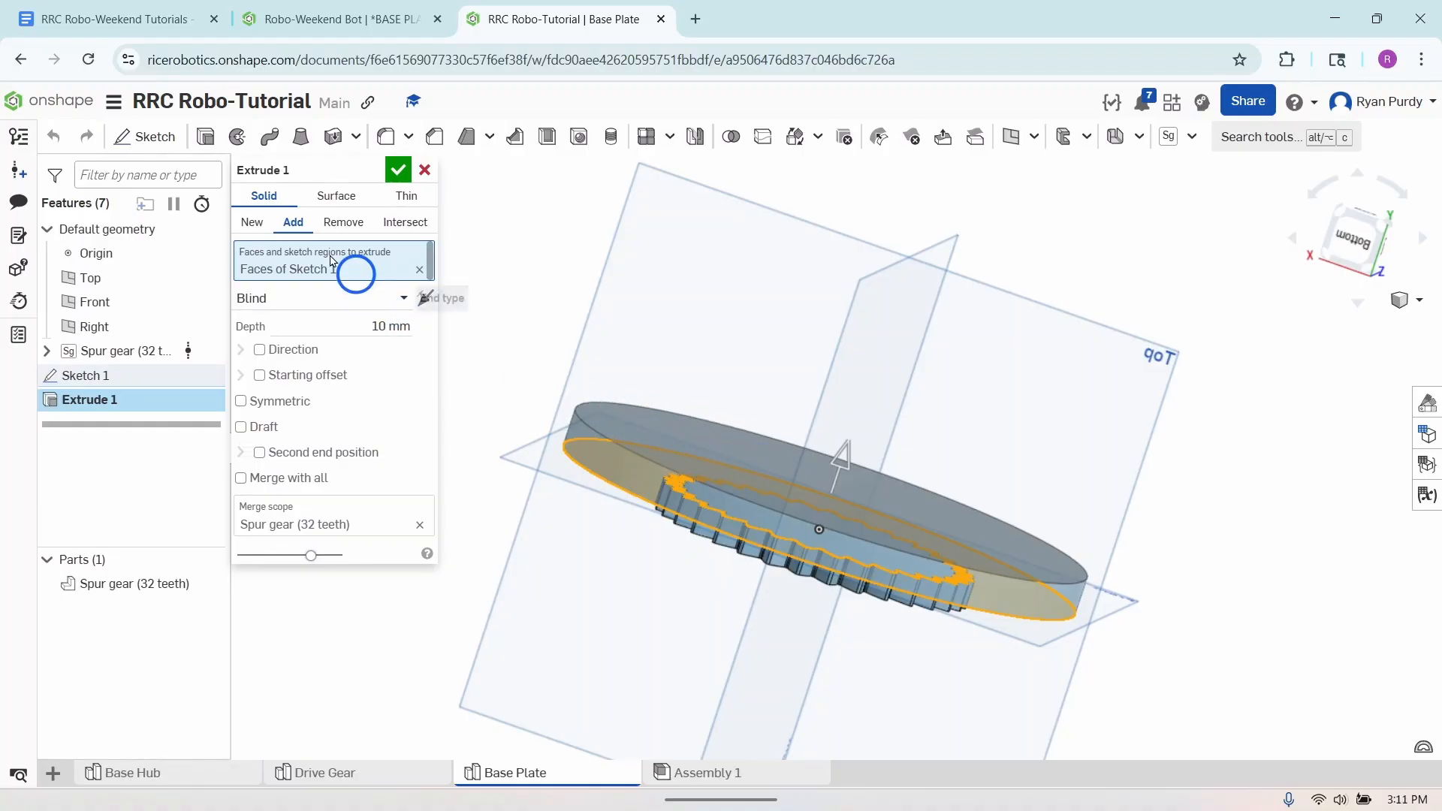
left_click(248, 222)
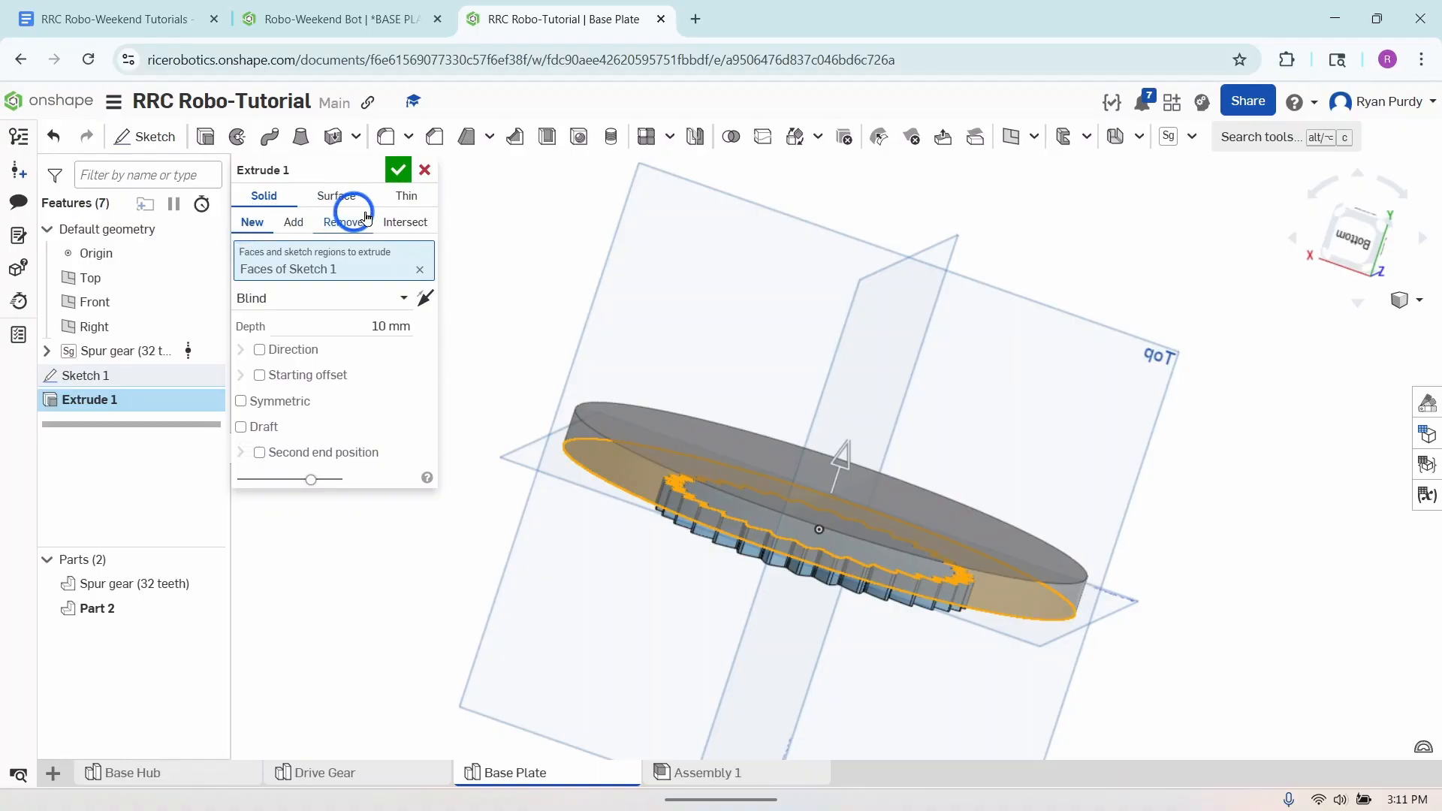
left_click(397, 170)
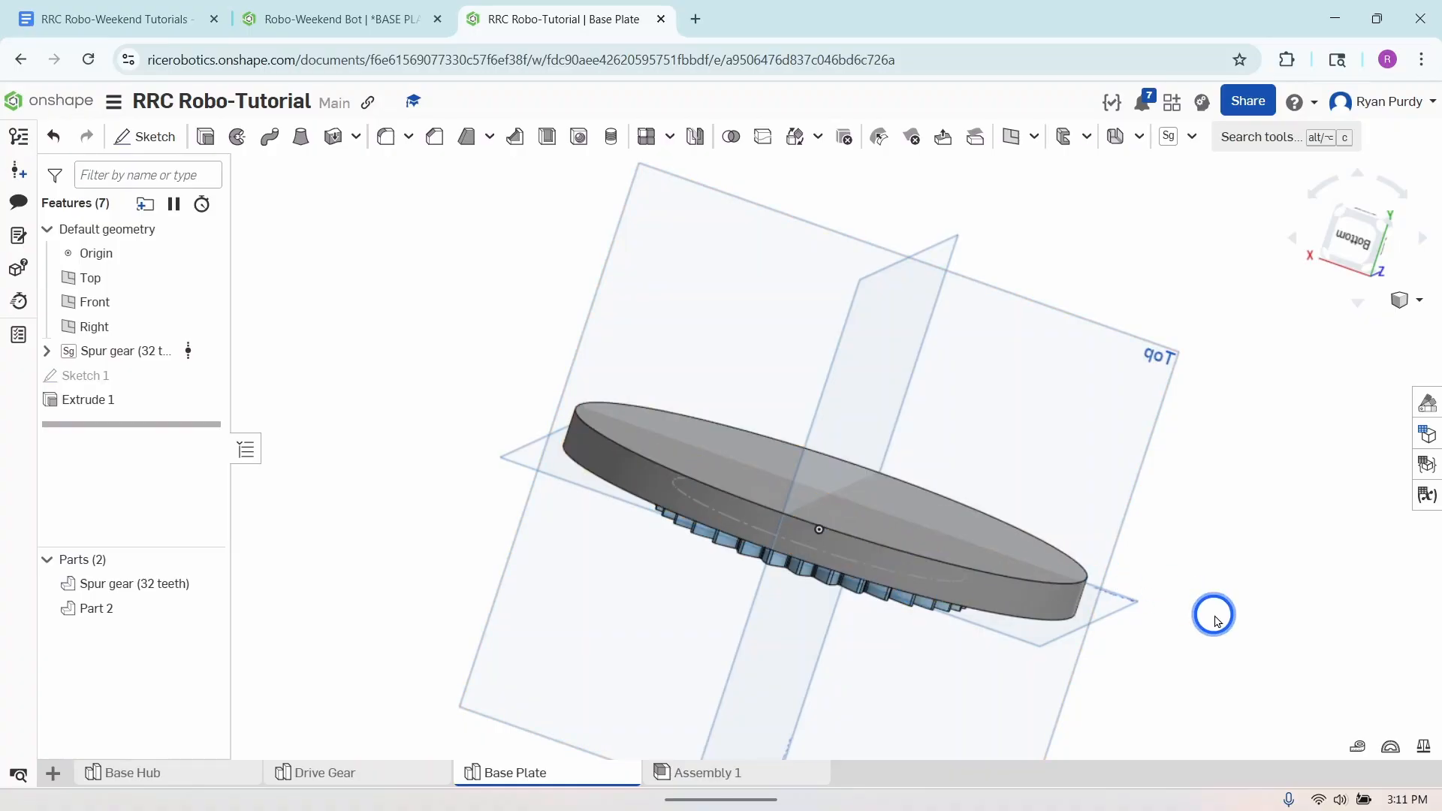
- Rename the Extrude 1 feature as Plate
right_click_drag(1210, 612, 1168, 652)
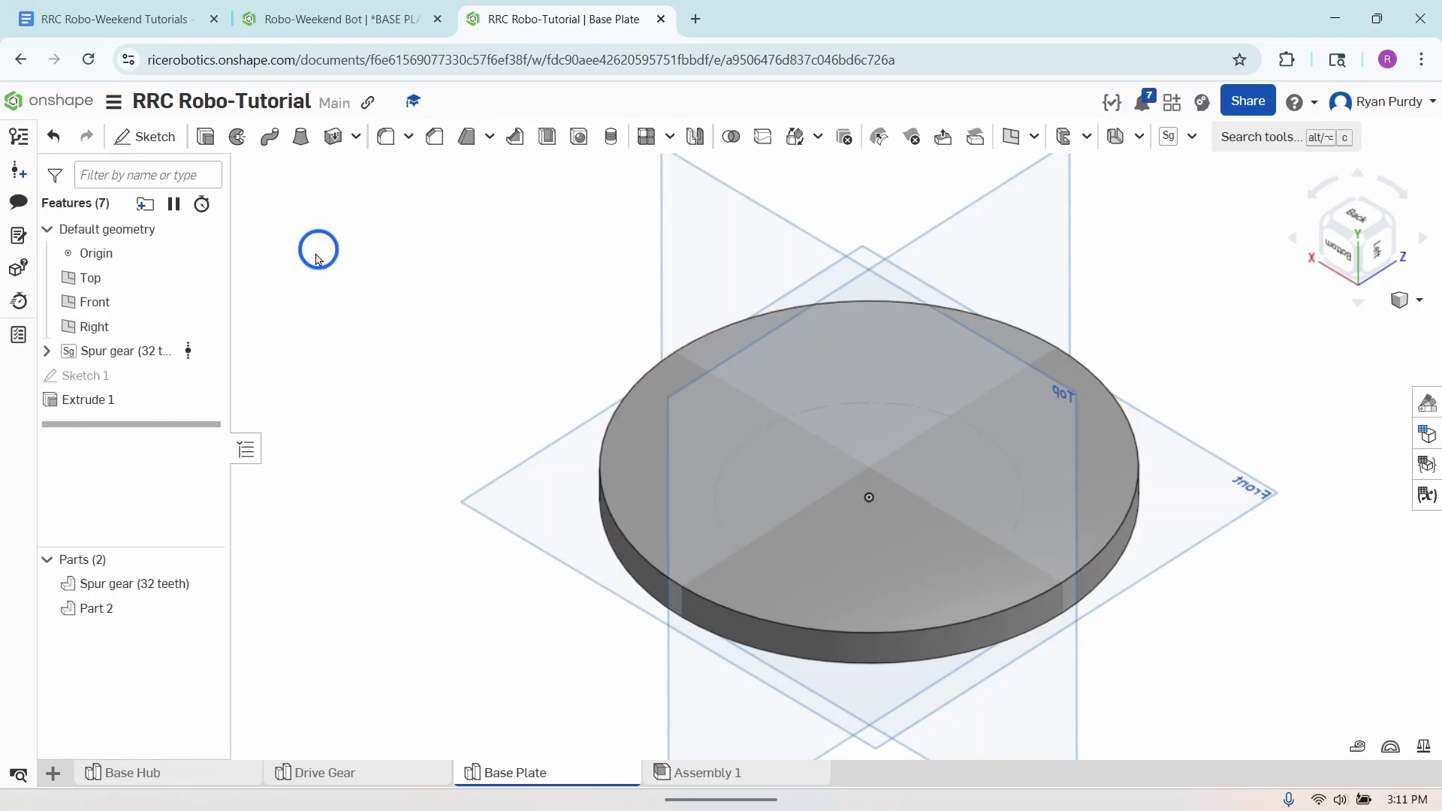
right_click(139, 404)
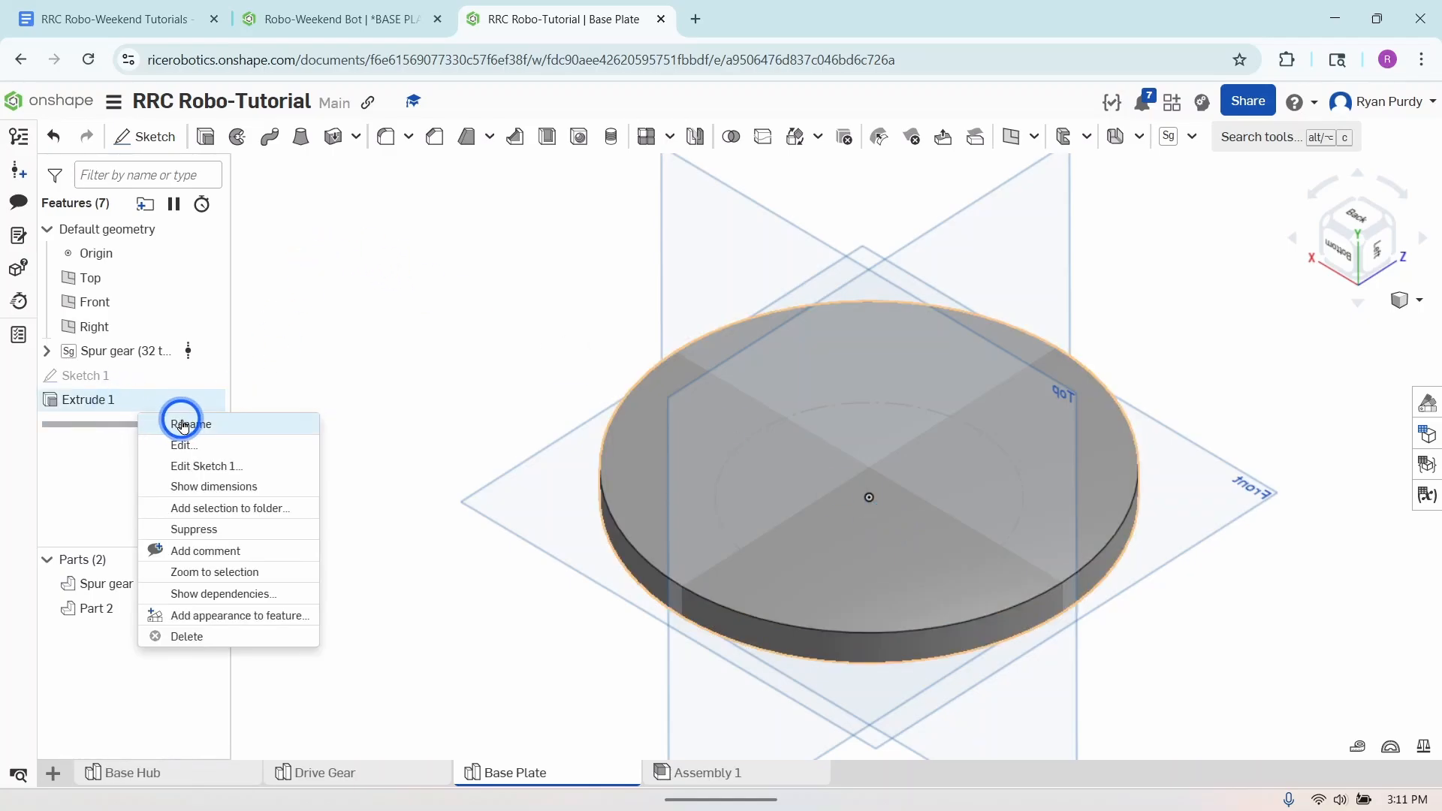
left_click(170, 423)
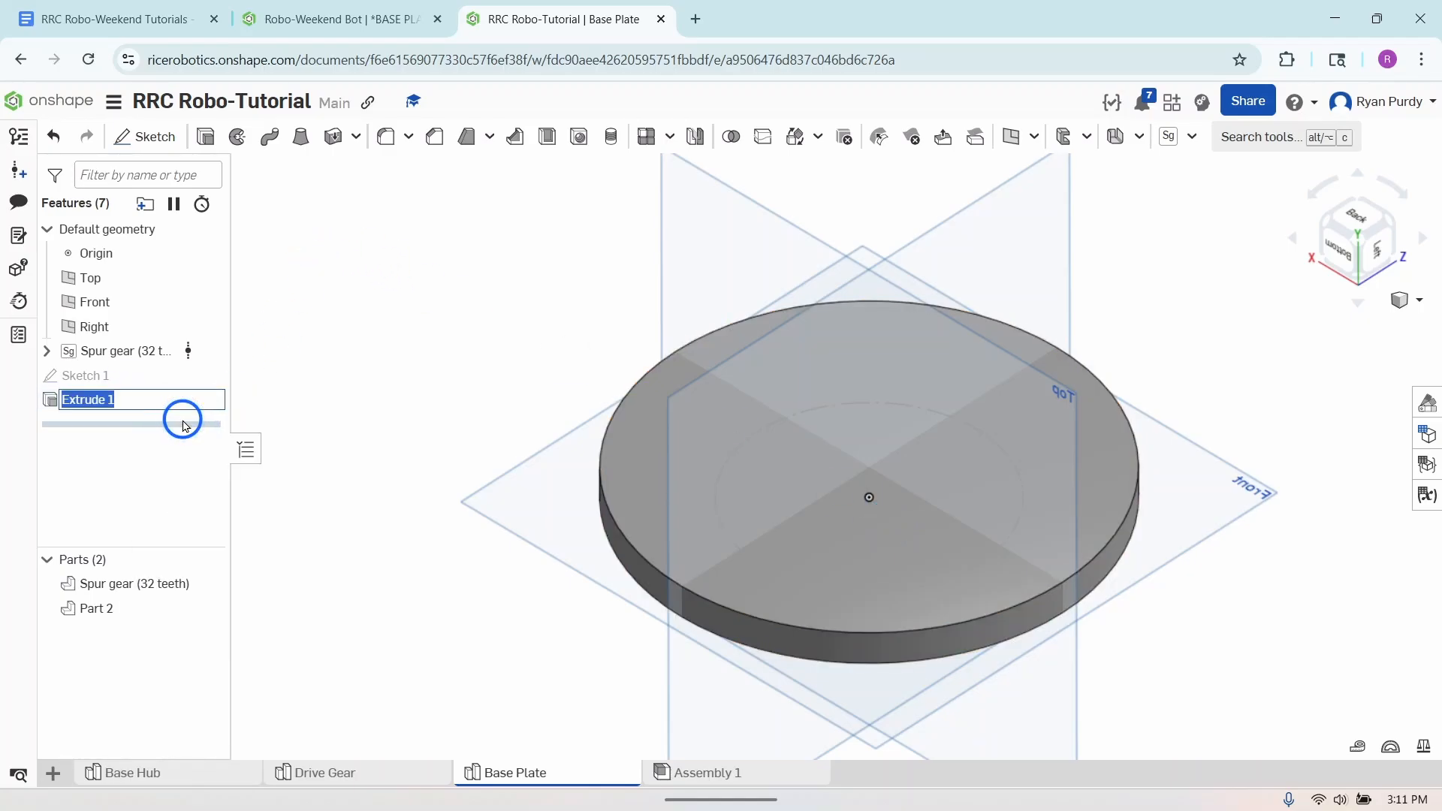
type("Plate")
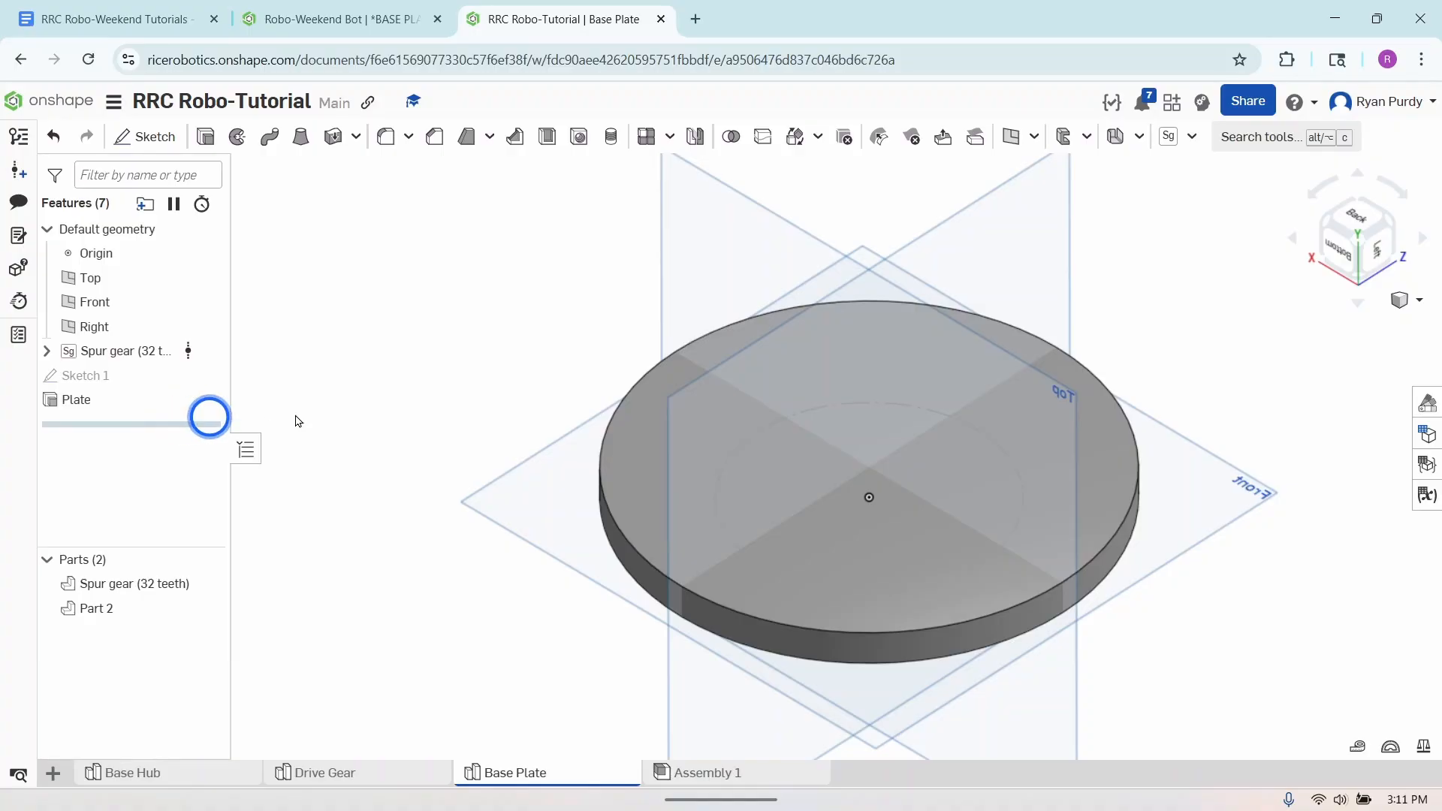
left_click(385, 391)
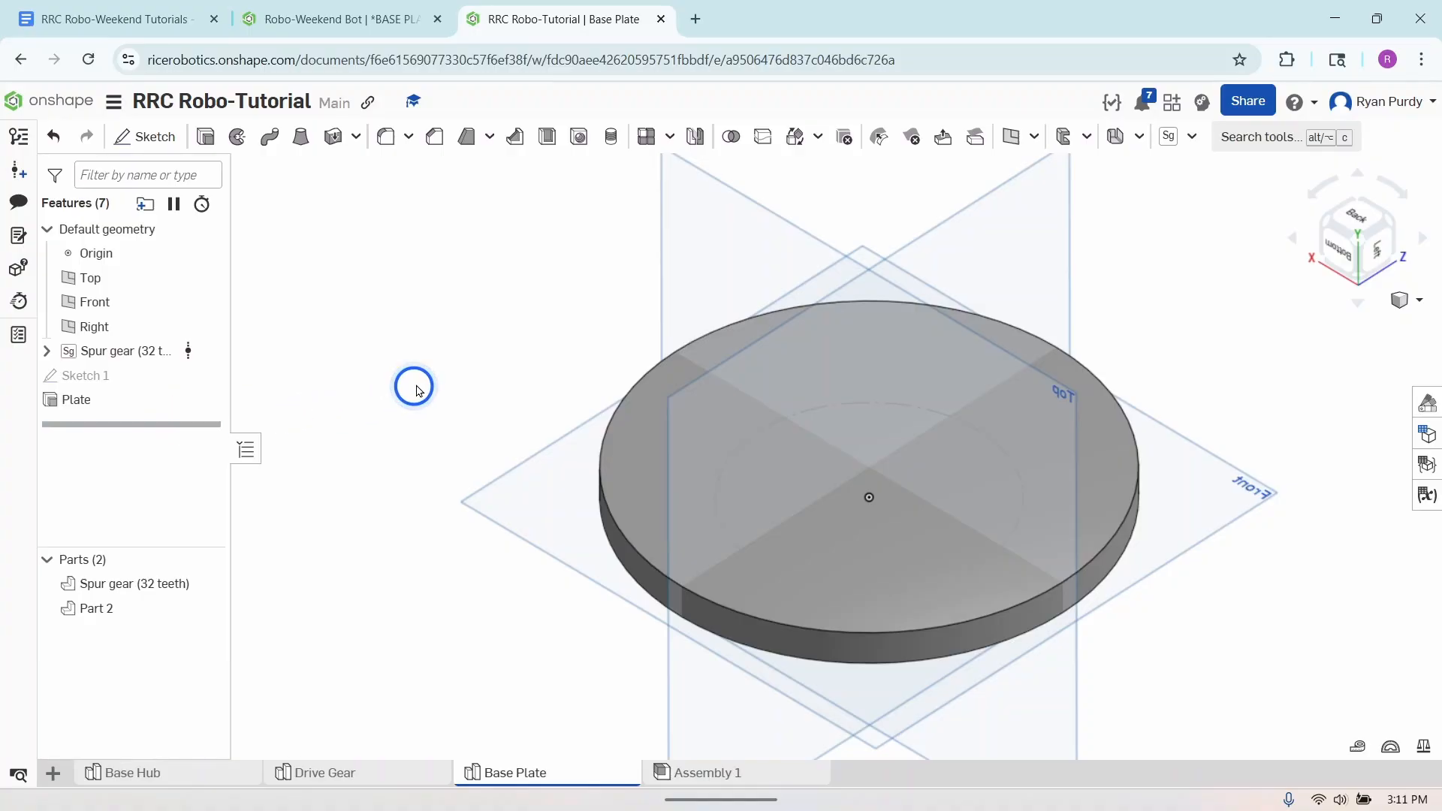
- Create a sketch on the plate's flat face opposite the gear and view it normal to the sketch plane
left_click(145, 136)
left_click(668, 483)
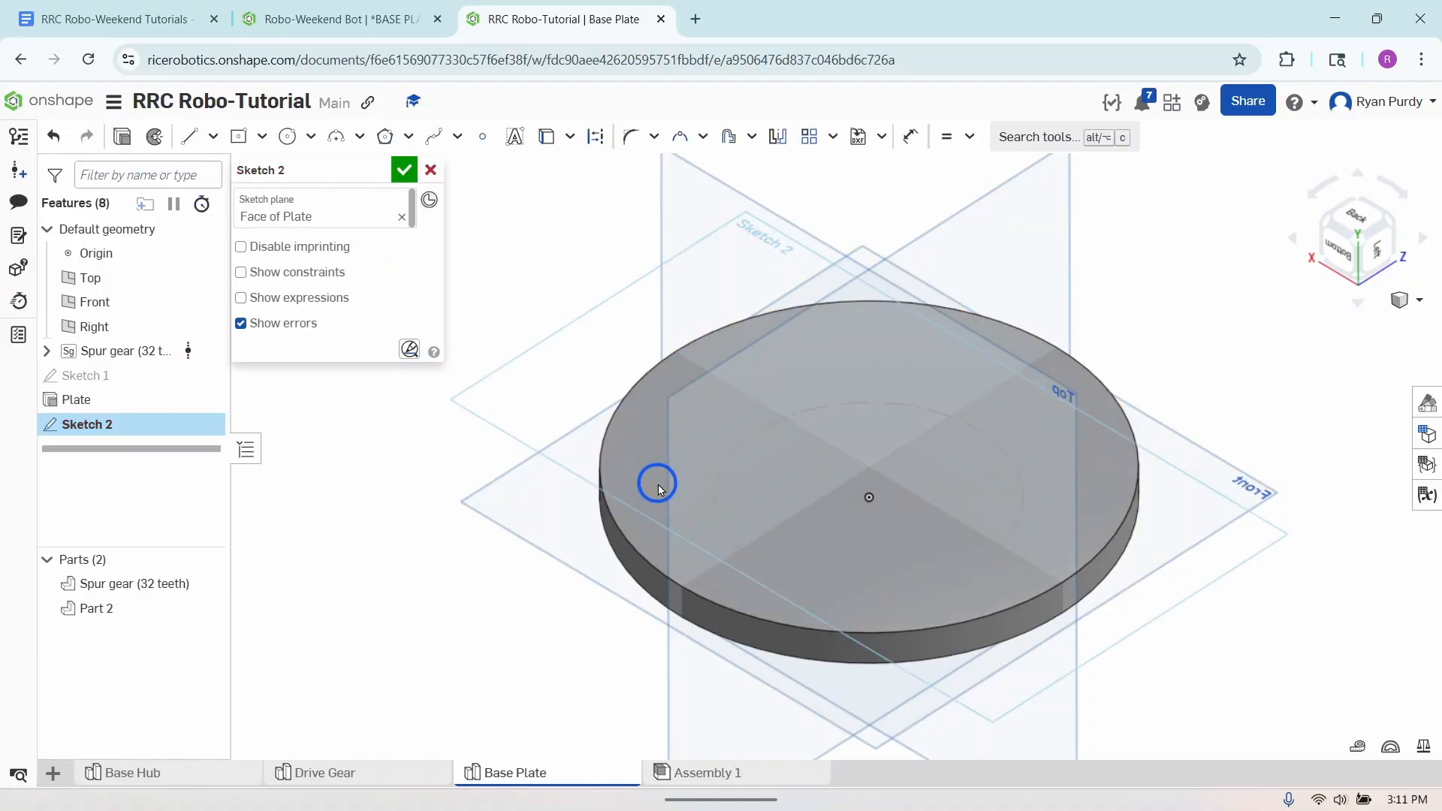
right_click(406, 565)
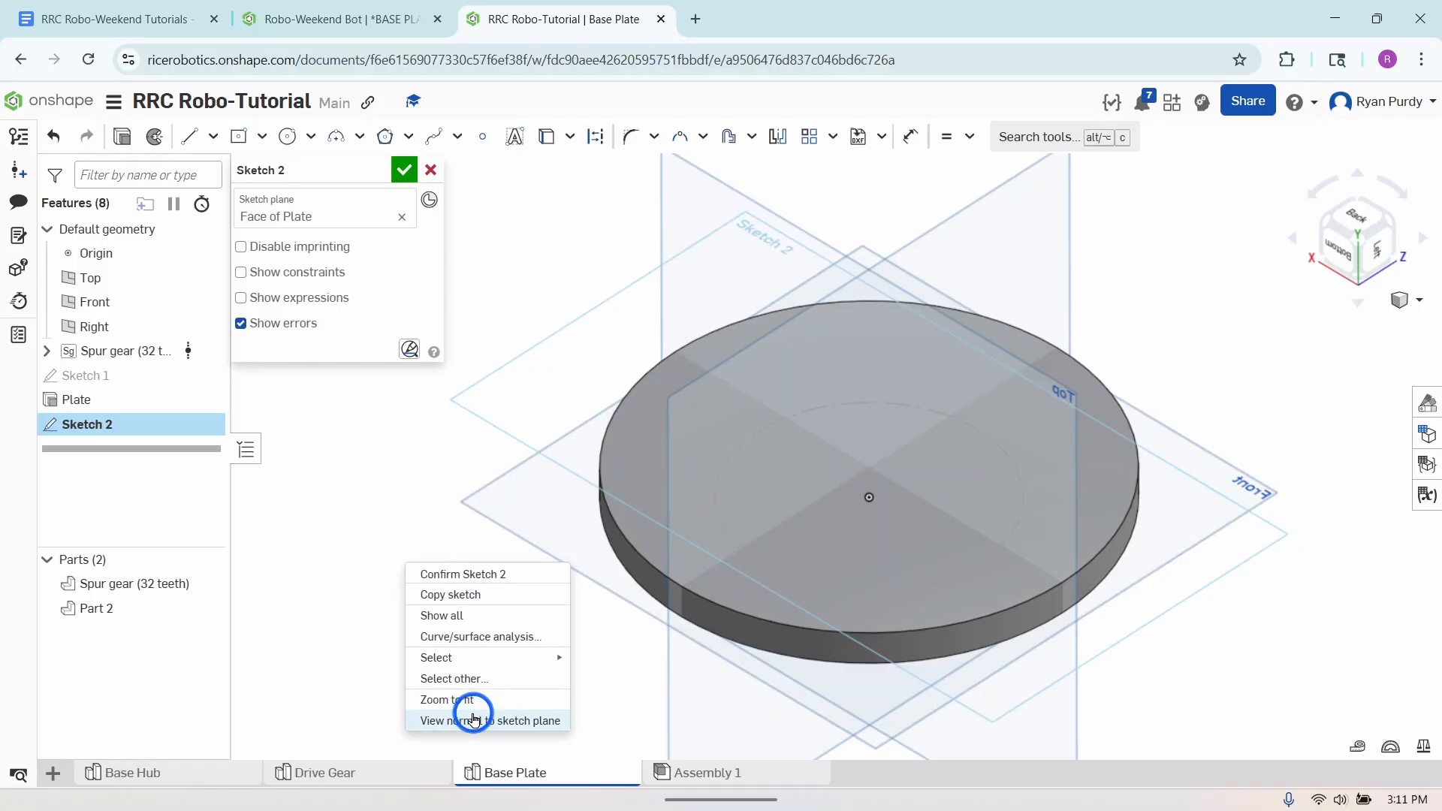
left_click(473, 717)
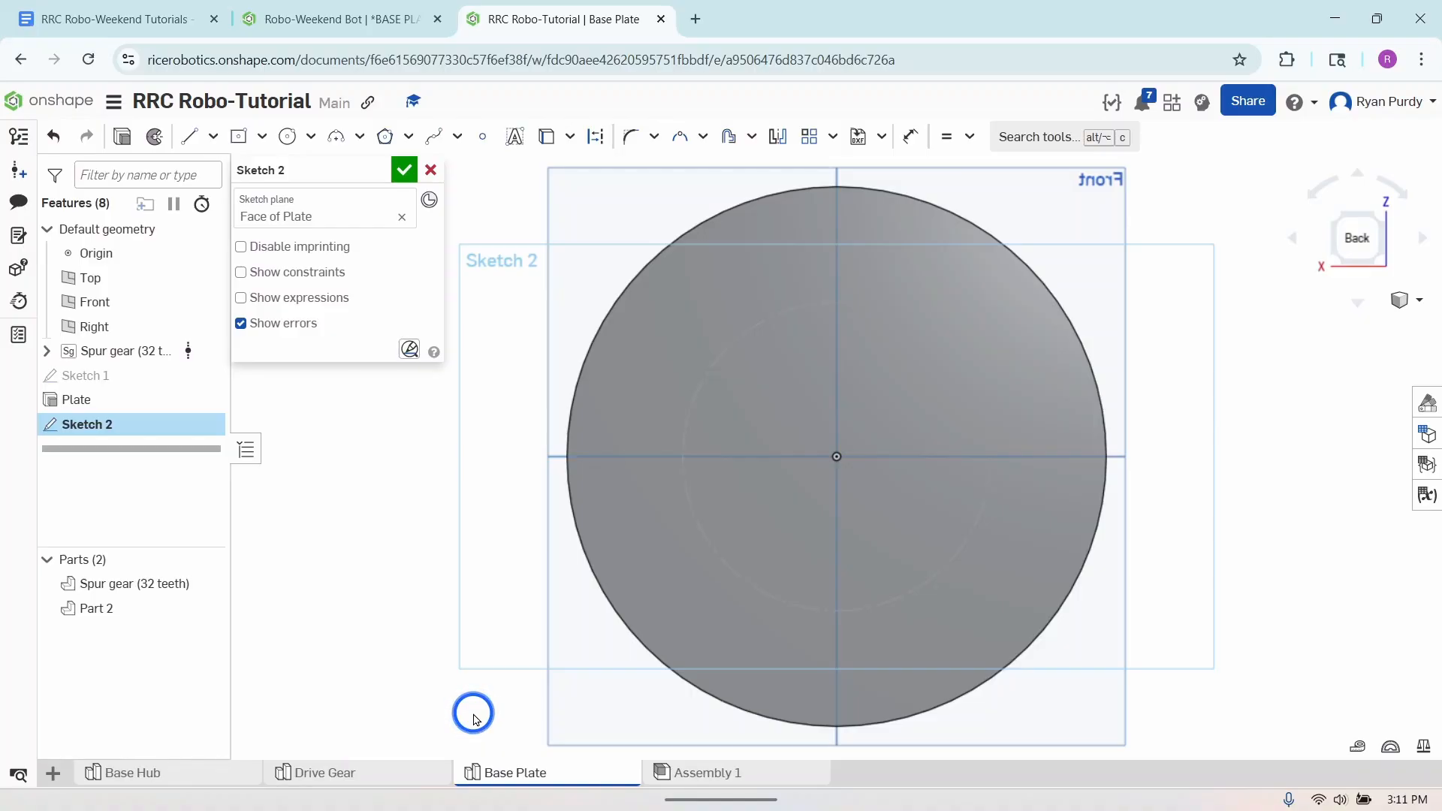
- Sketch a center-point rectangle about 21 mm wide and 34 mm high in the upper-left area of the plate face
left_click(242, 133)
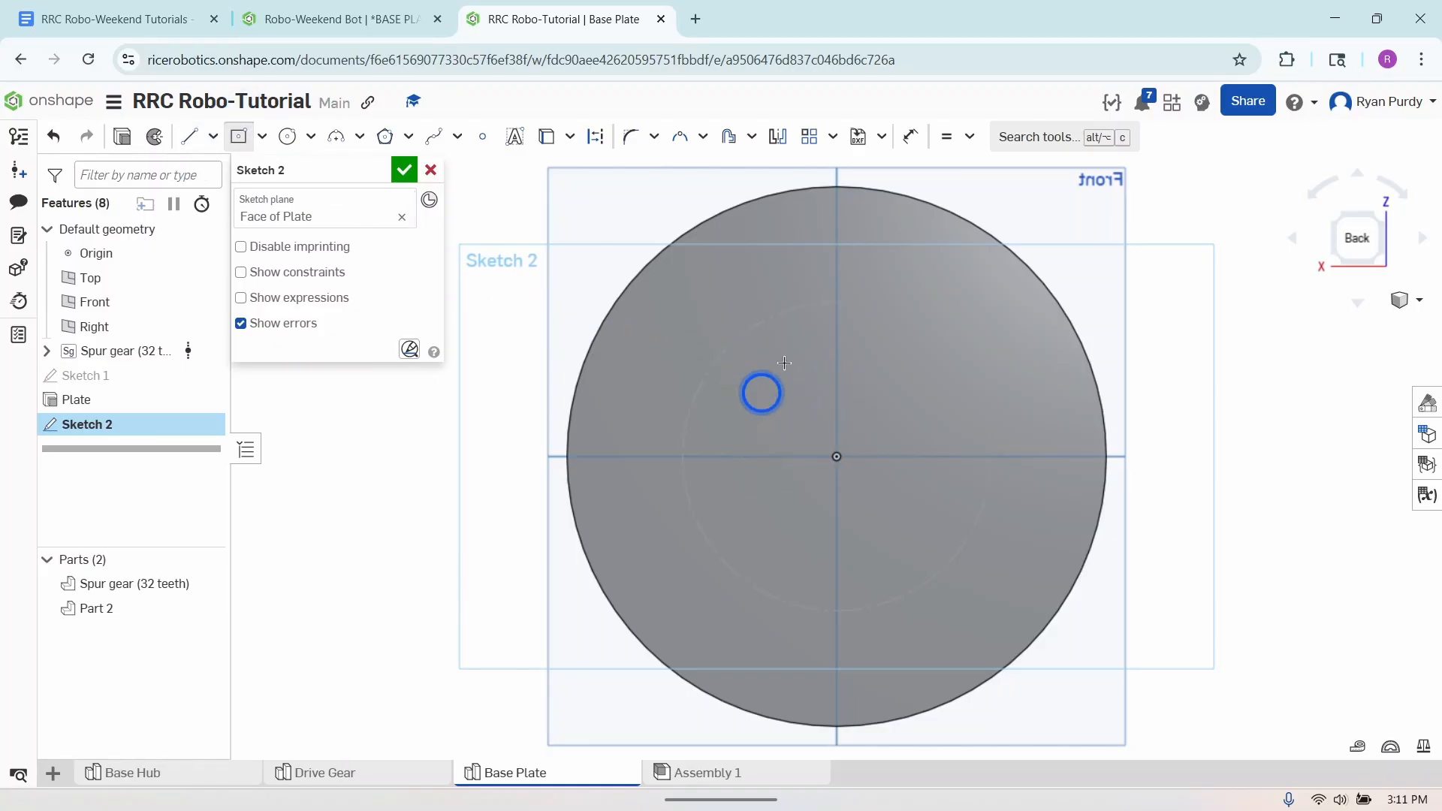
left_click(687, 337)
left_click(727, 402)
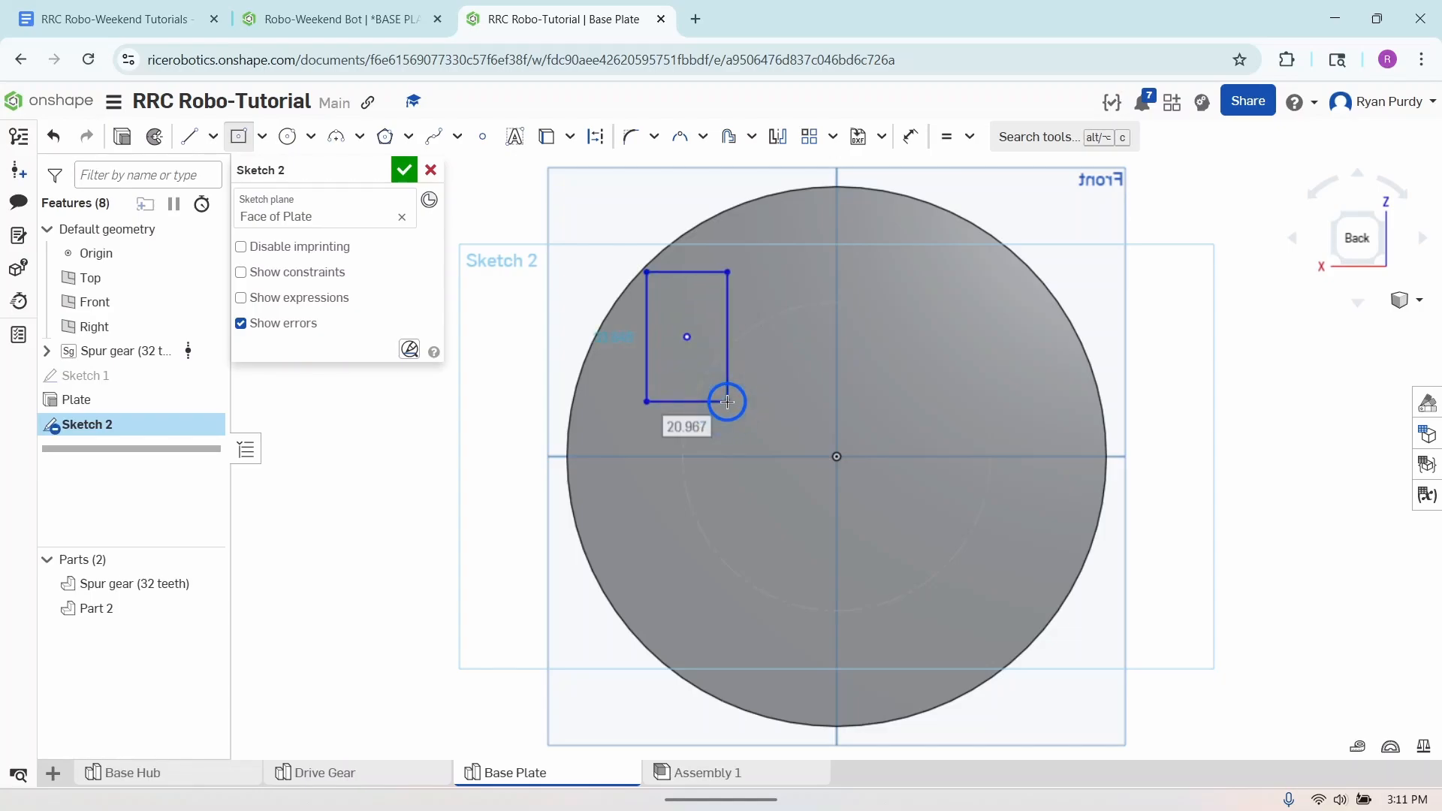
left_click(243, 140)
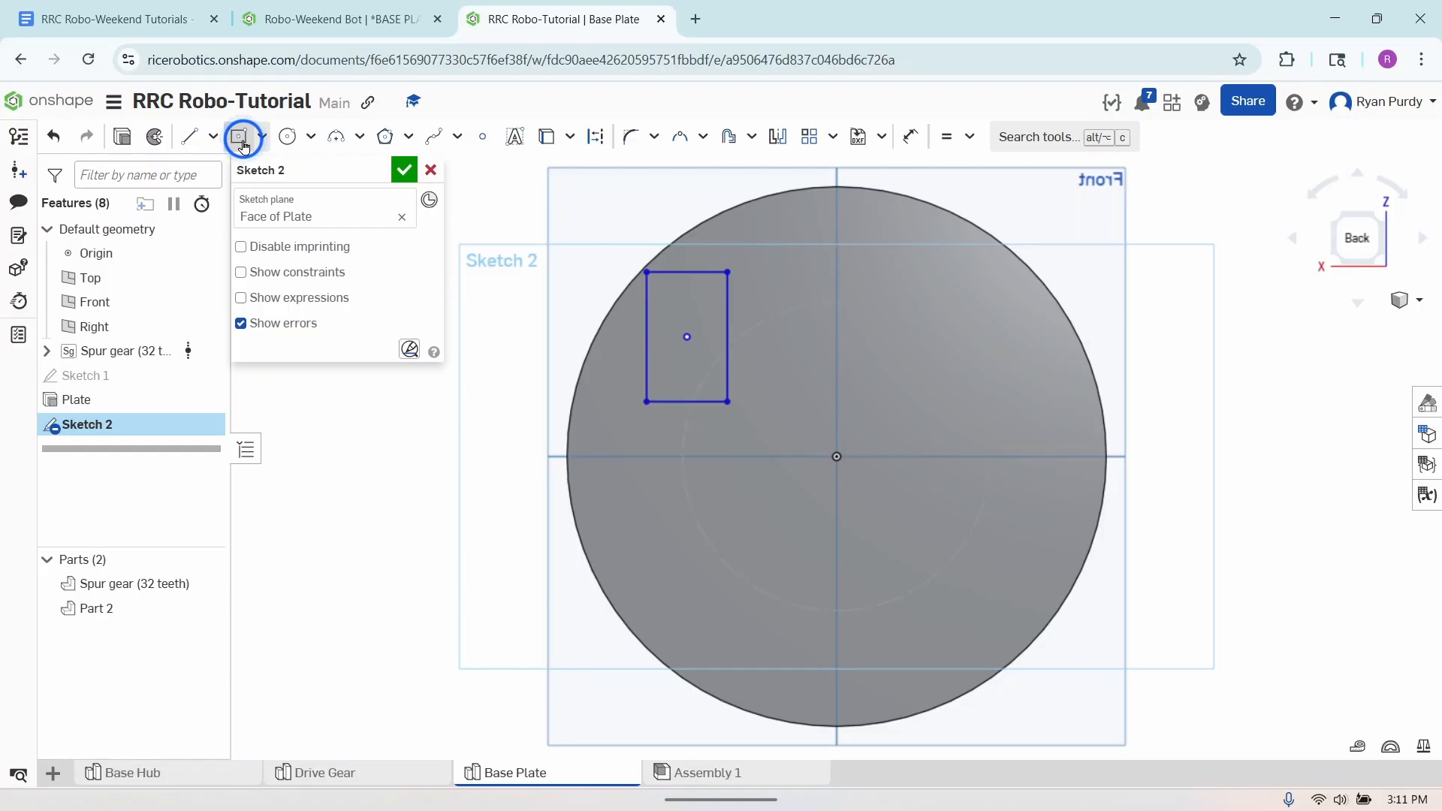
- Dimension the rectangle on the plate face to 23 mm high and 7 mm wide
left_click(911, 137)
left_click(727, 326)
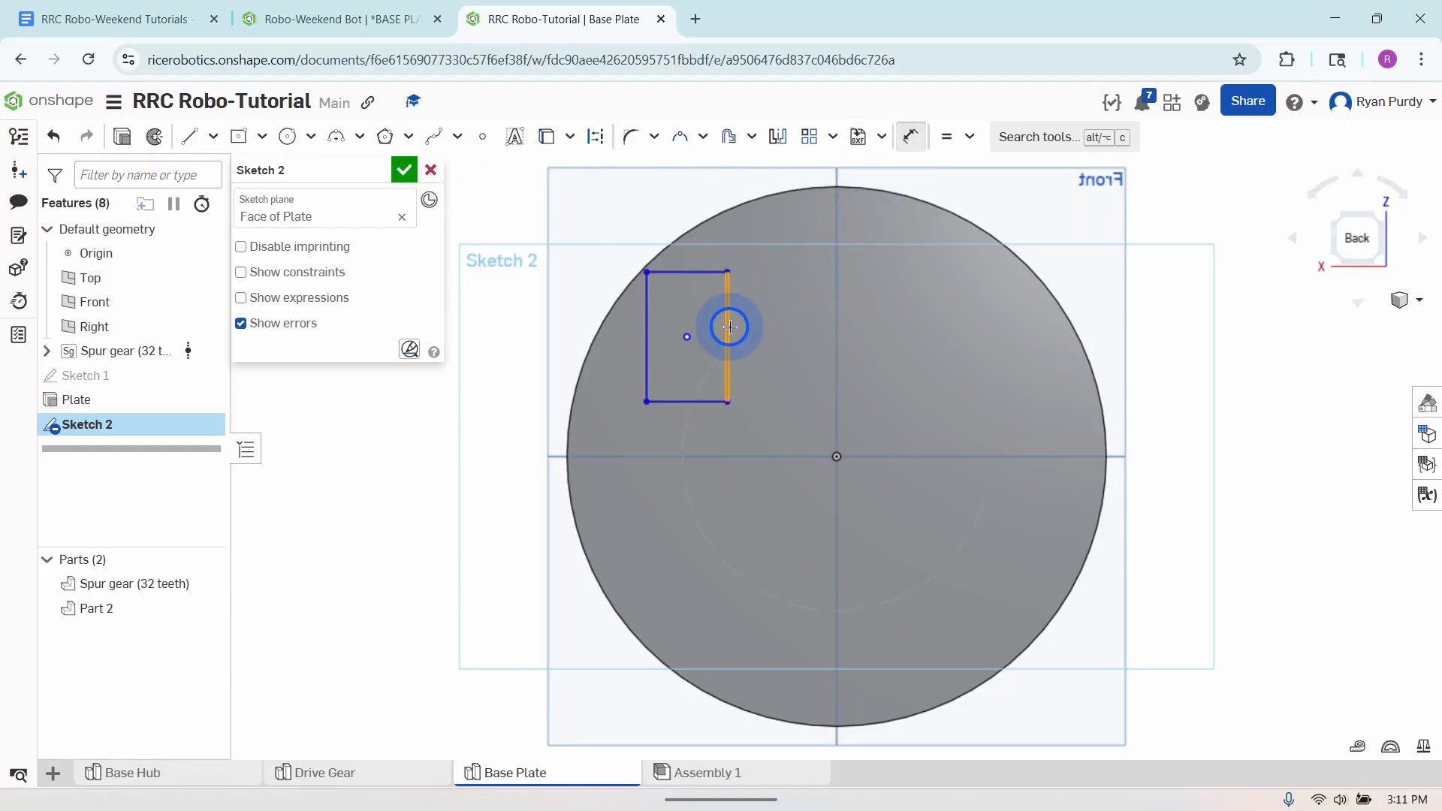
left_click(759, 334)
left_click(769, 338)
type("2")
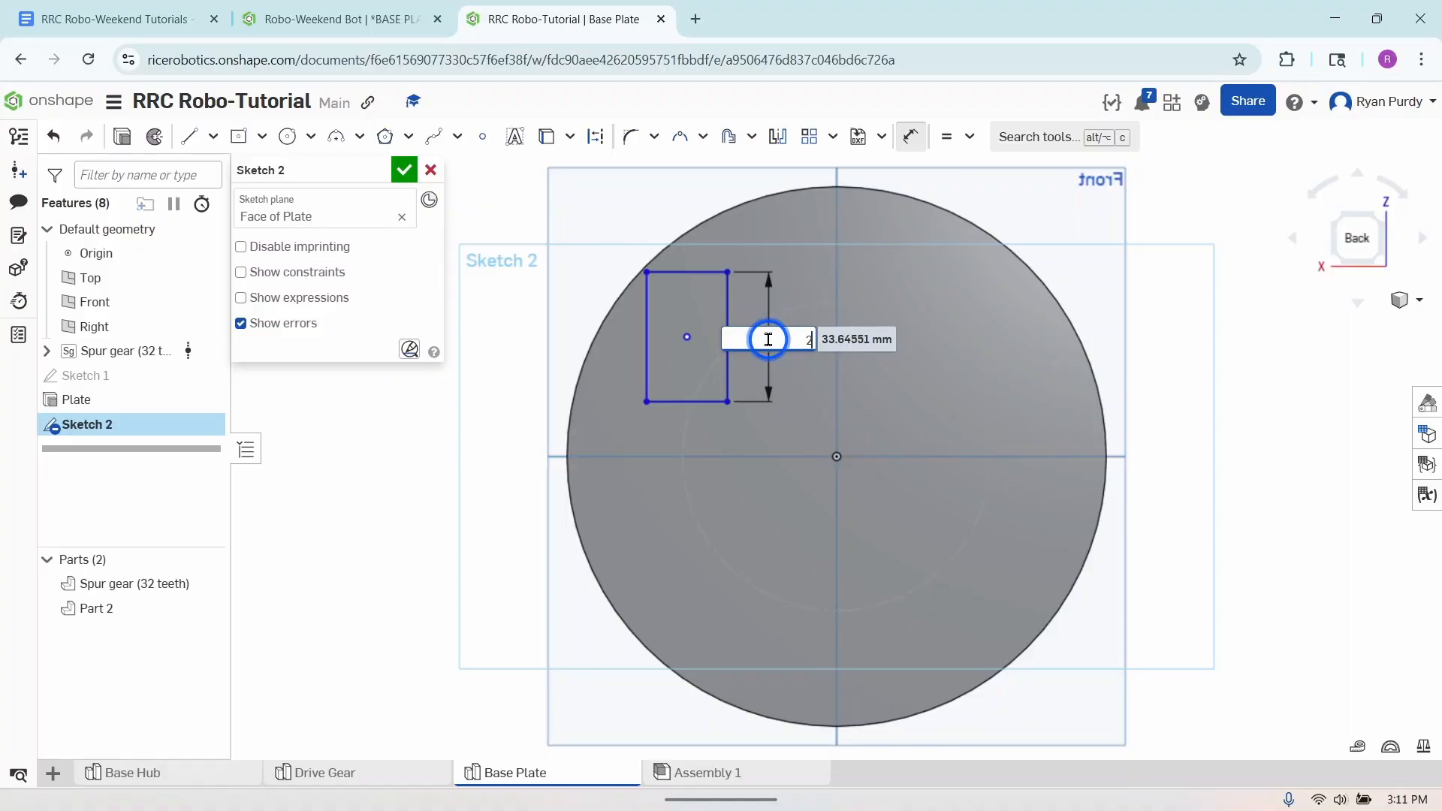
type("3mm")
key("Return")
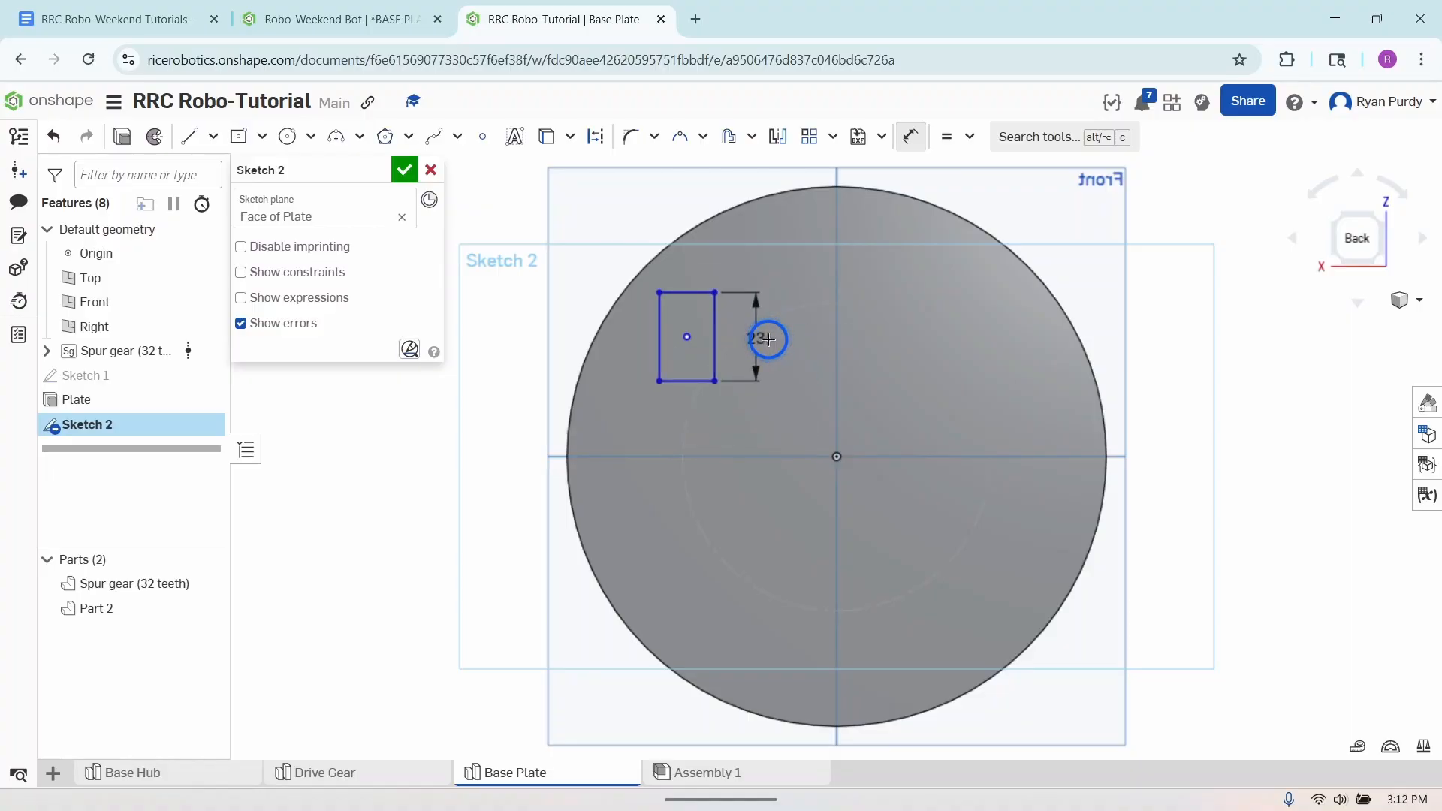
left_click(686, 292)
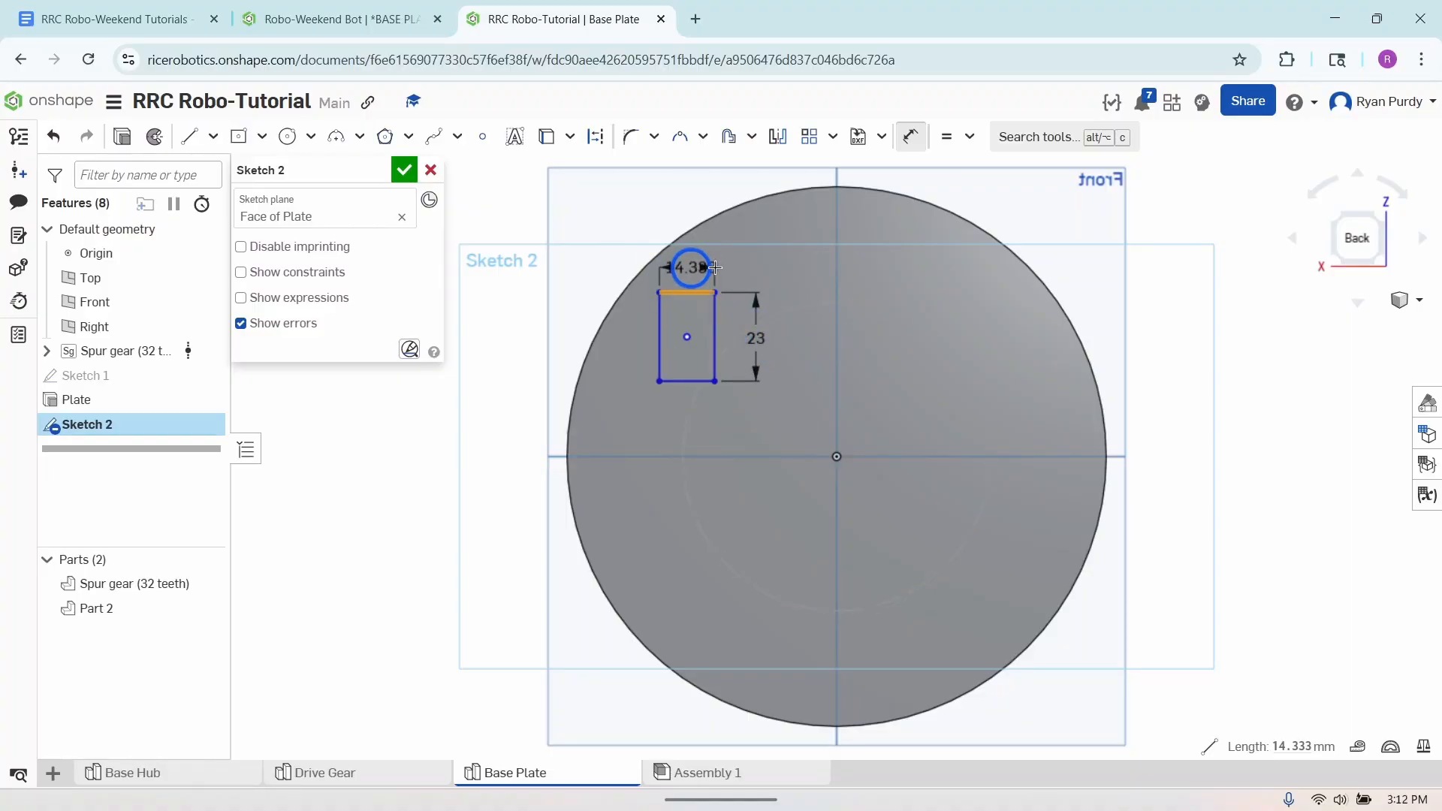
left_click(746, 267)
type("7")
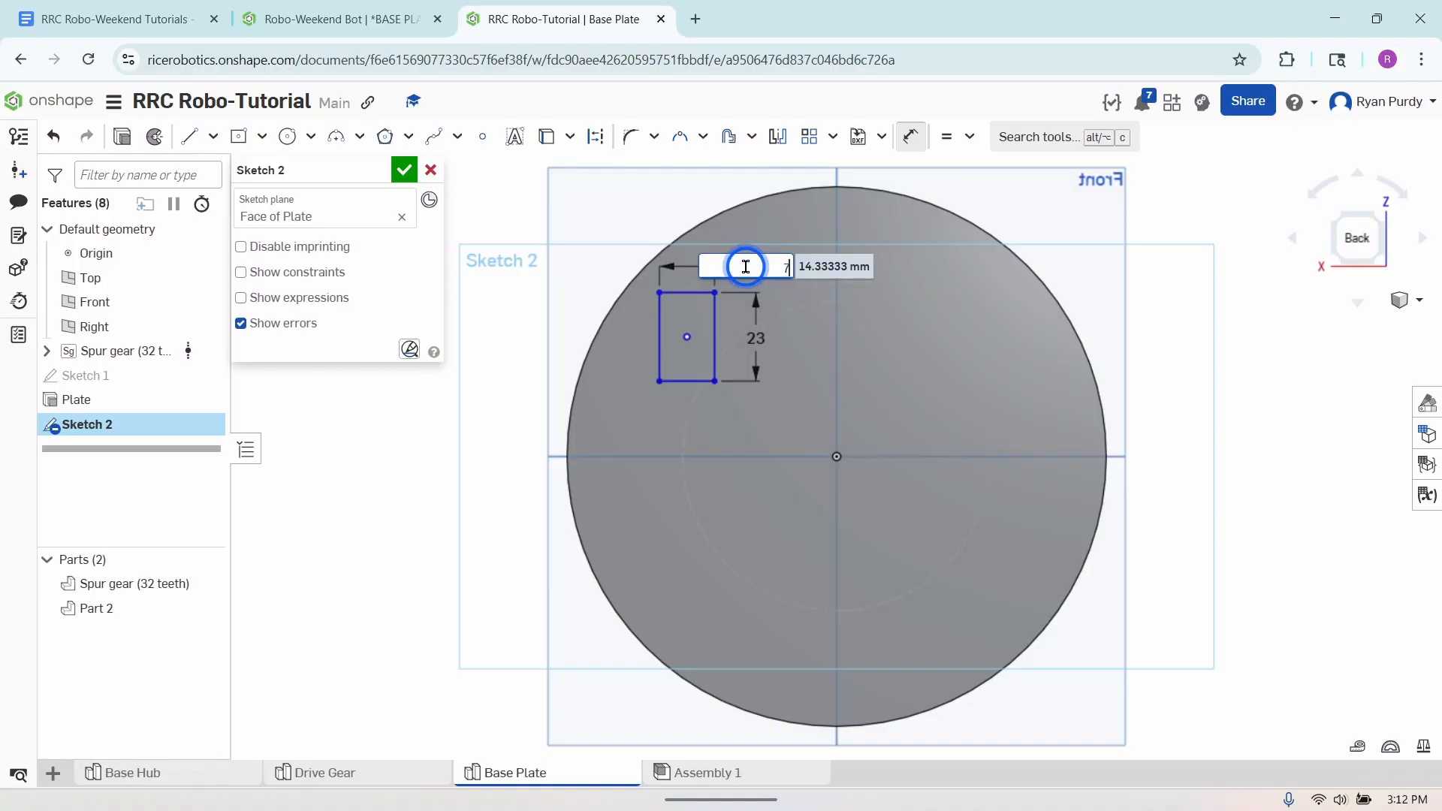
key("Return")
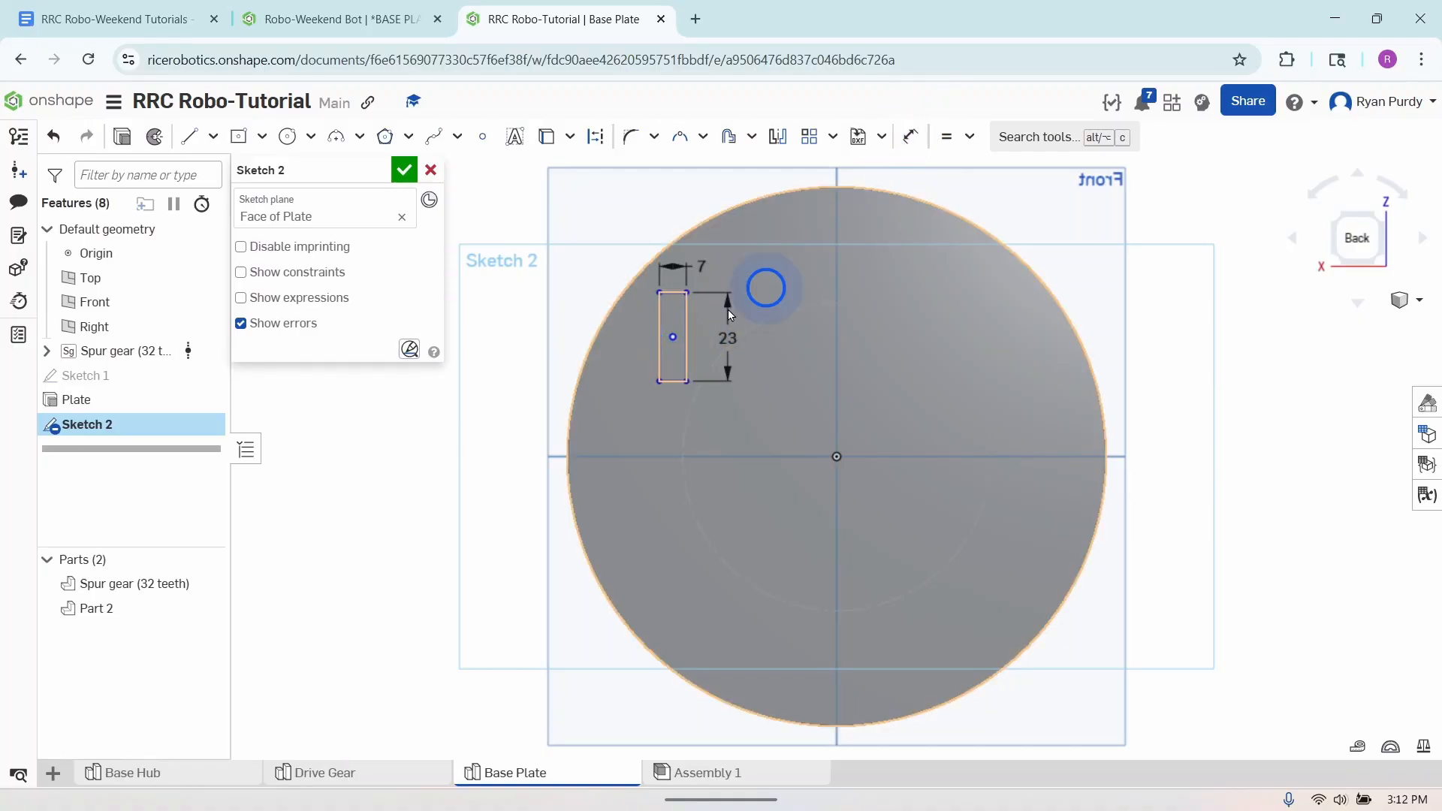
- Move the rectangle's center onto the plate's horizontal axis and sketch a second center-point rectangle about 16 by 33 mm on that axis across the origin
mouse_move(673, 338)
left_mouse_down()
mouse_move(734, 358)
mouse_move(698, 410)
mouse_move(664, 332)
mouse_move(670, 342)
left_mouse_up()
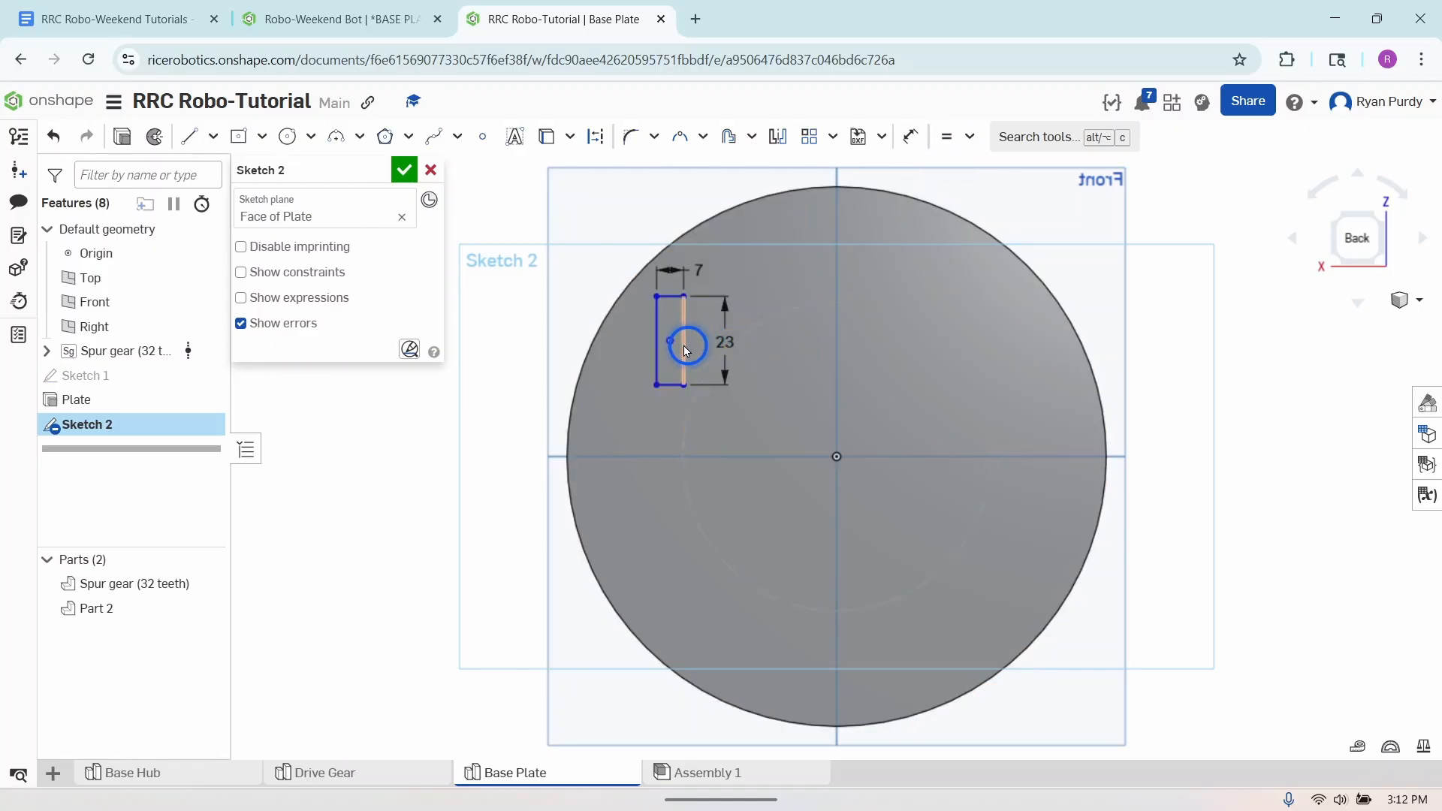
left_click_drag(670, 341, 734, 459)
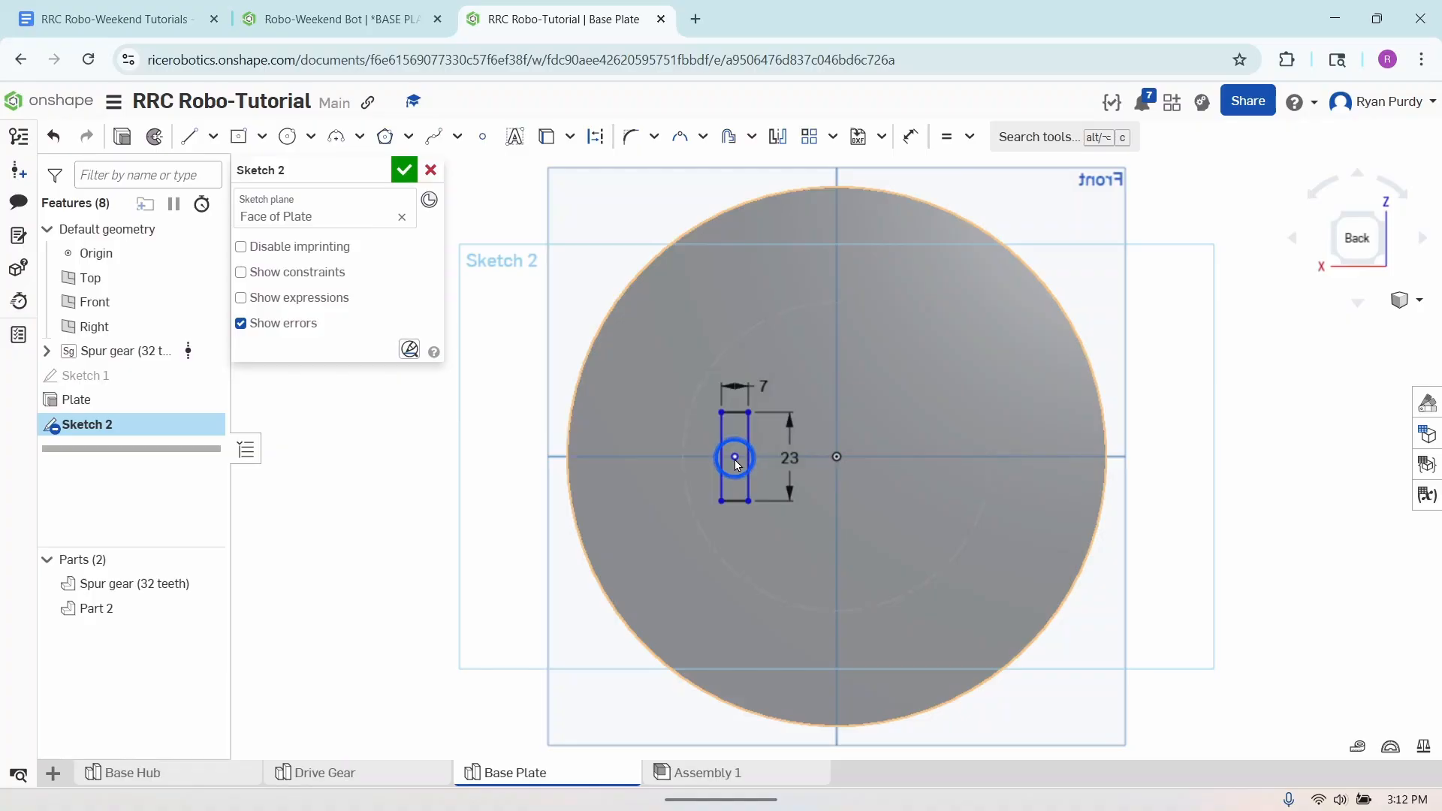
left_click(239, 136)
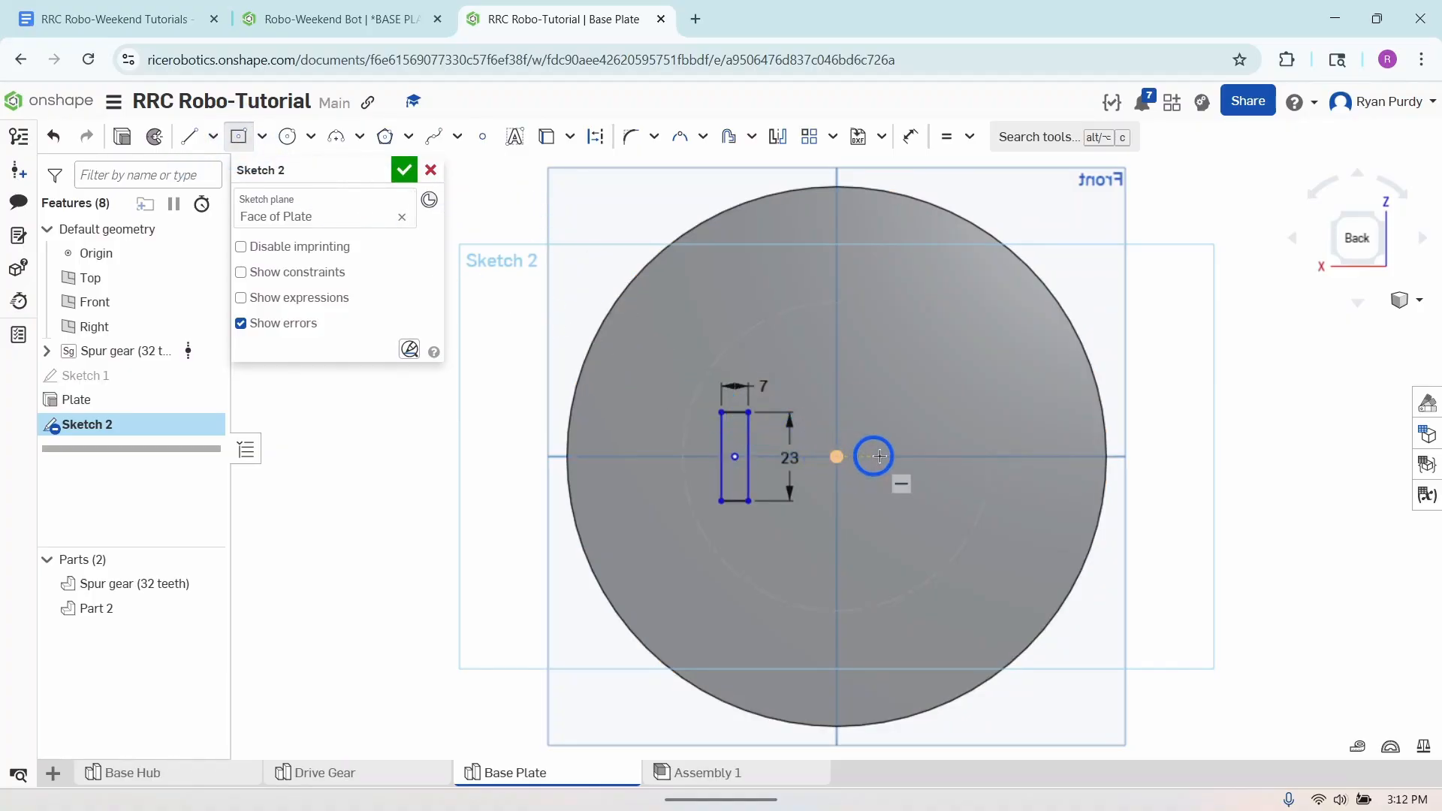
left_click(897, 458)
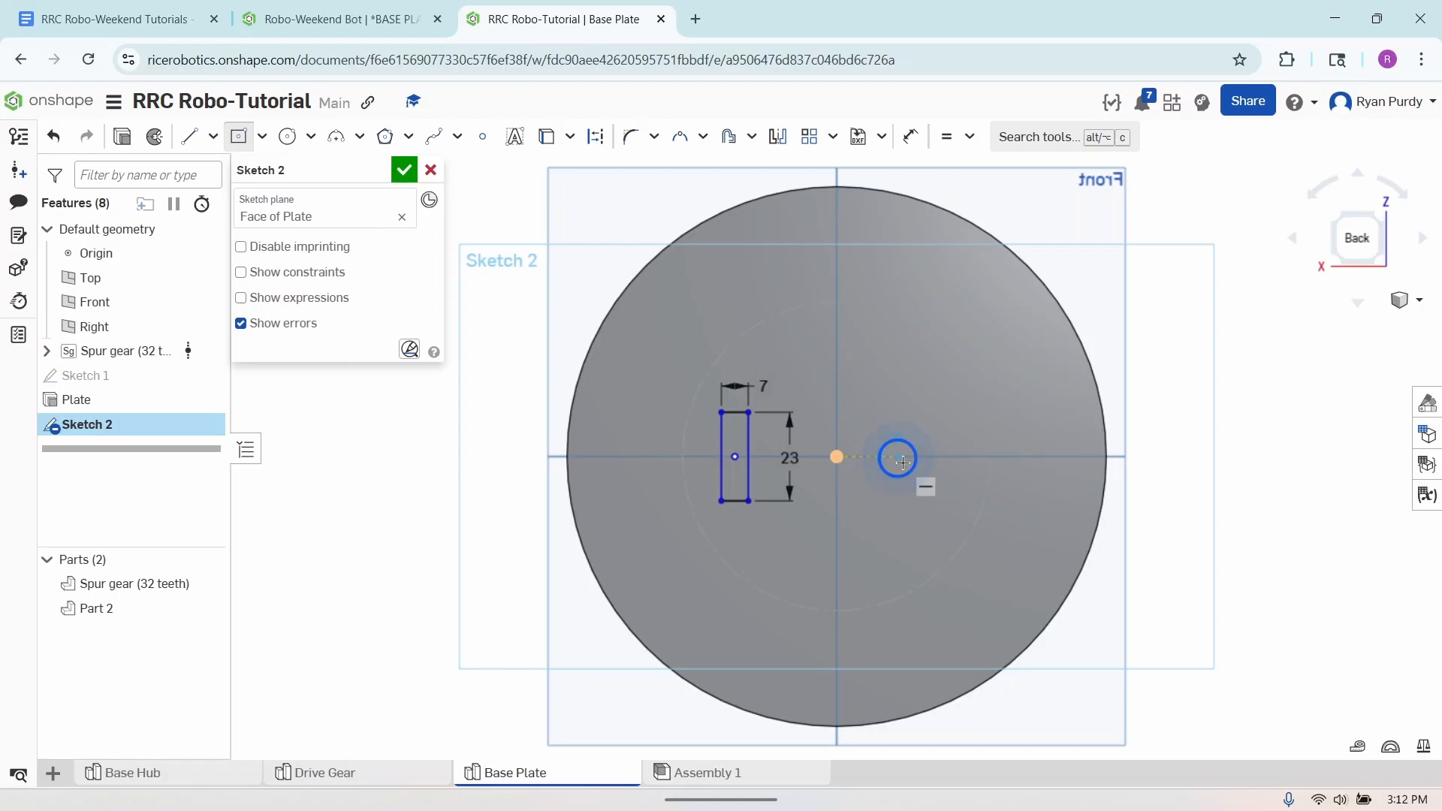
left_click(927, 520)
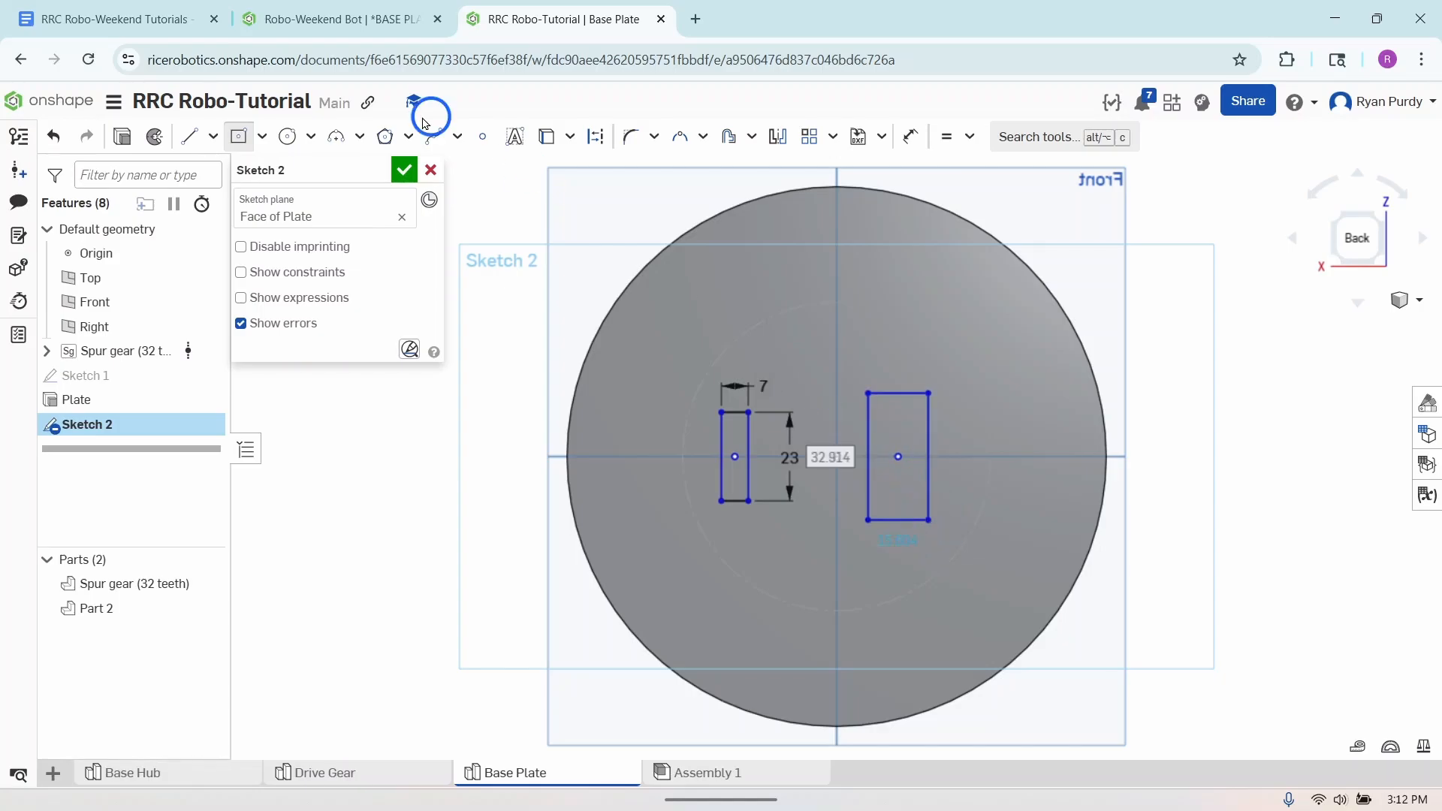
left_click(239, 136)
left_click(966, 576)
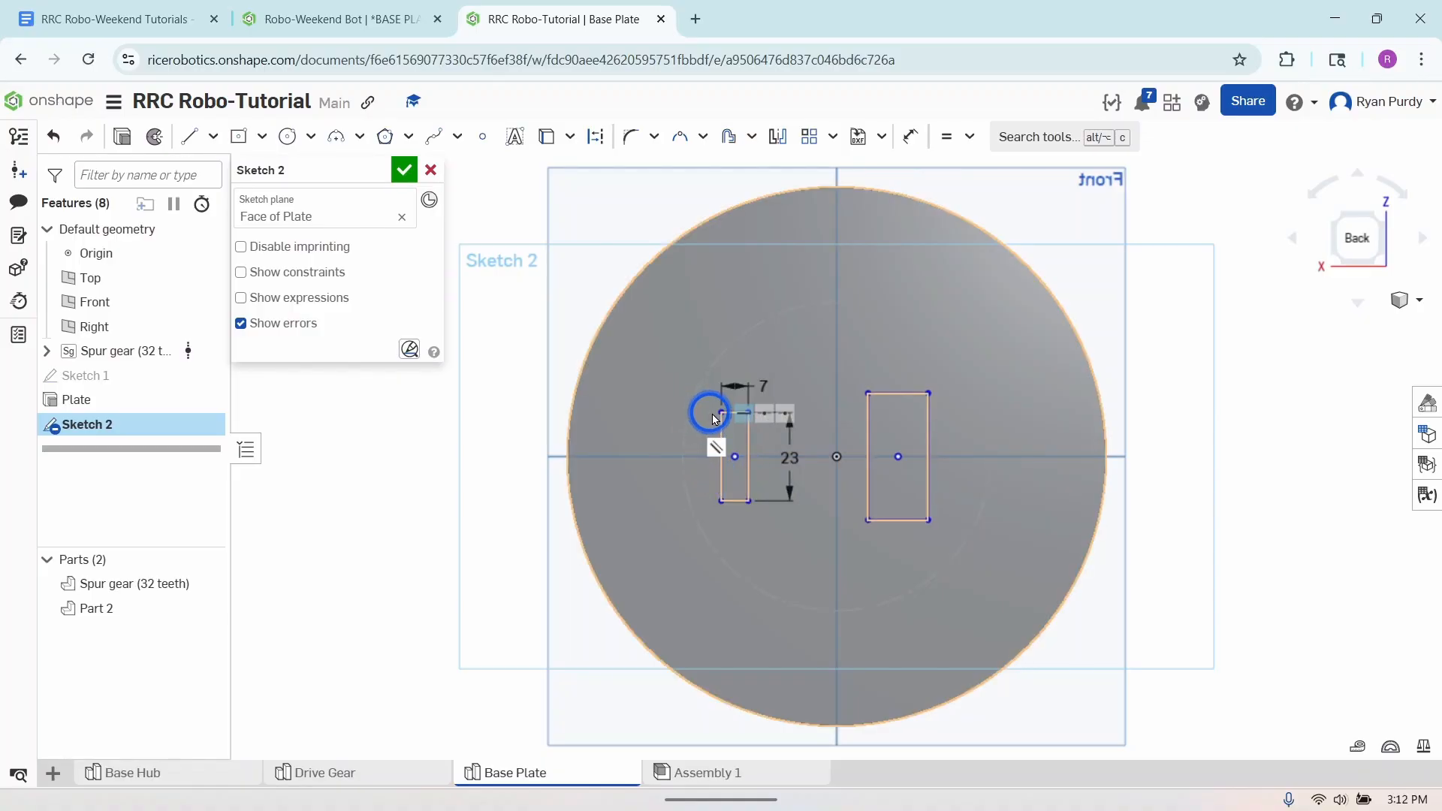
- Apply equal constraints so the second rectangle's width and height match those of the first rectangle
left_click(947, 142)
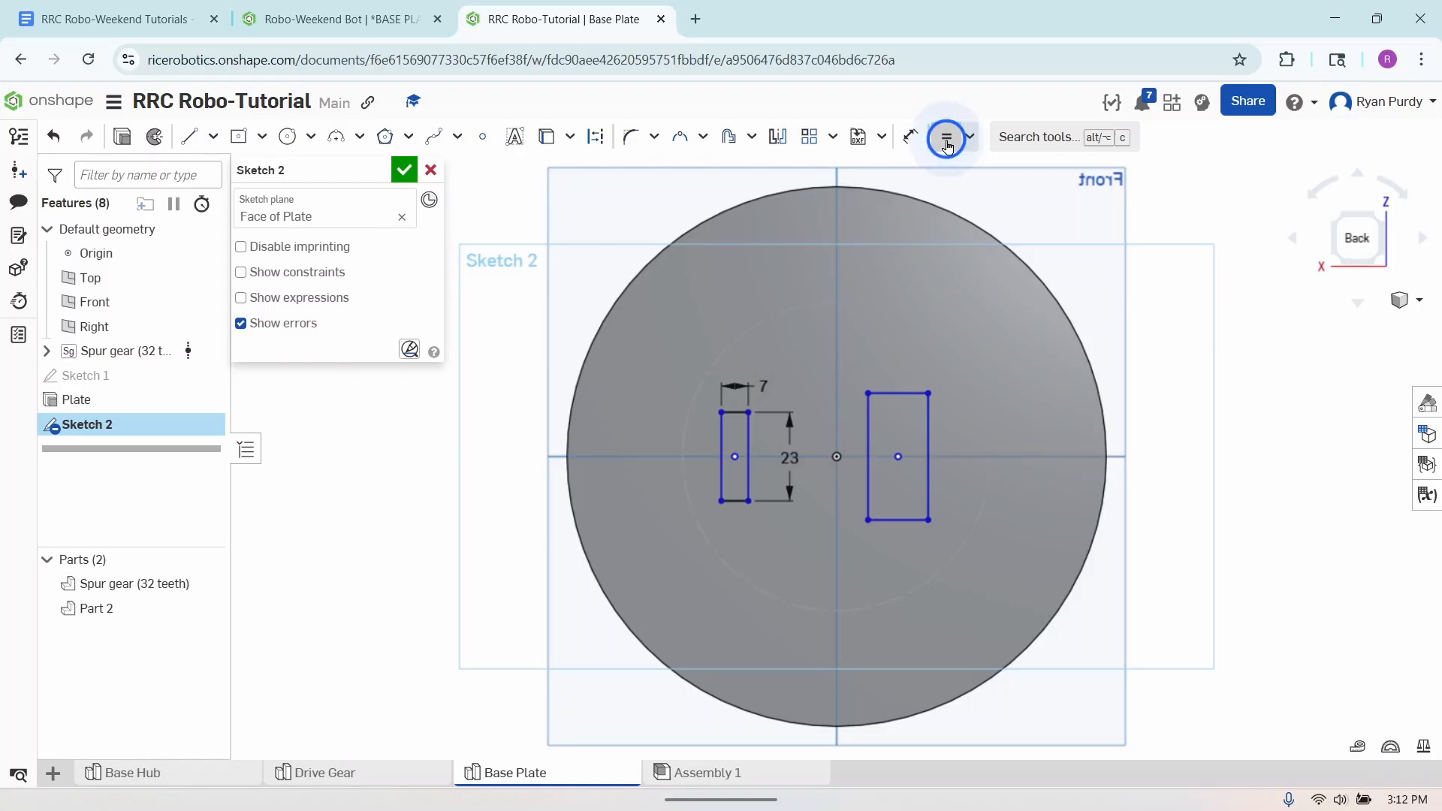
left_click(896, 393)
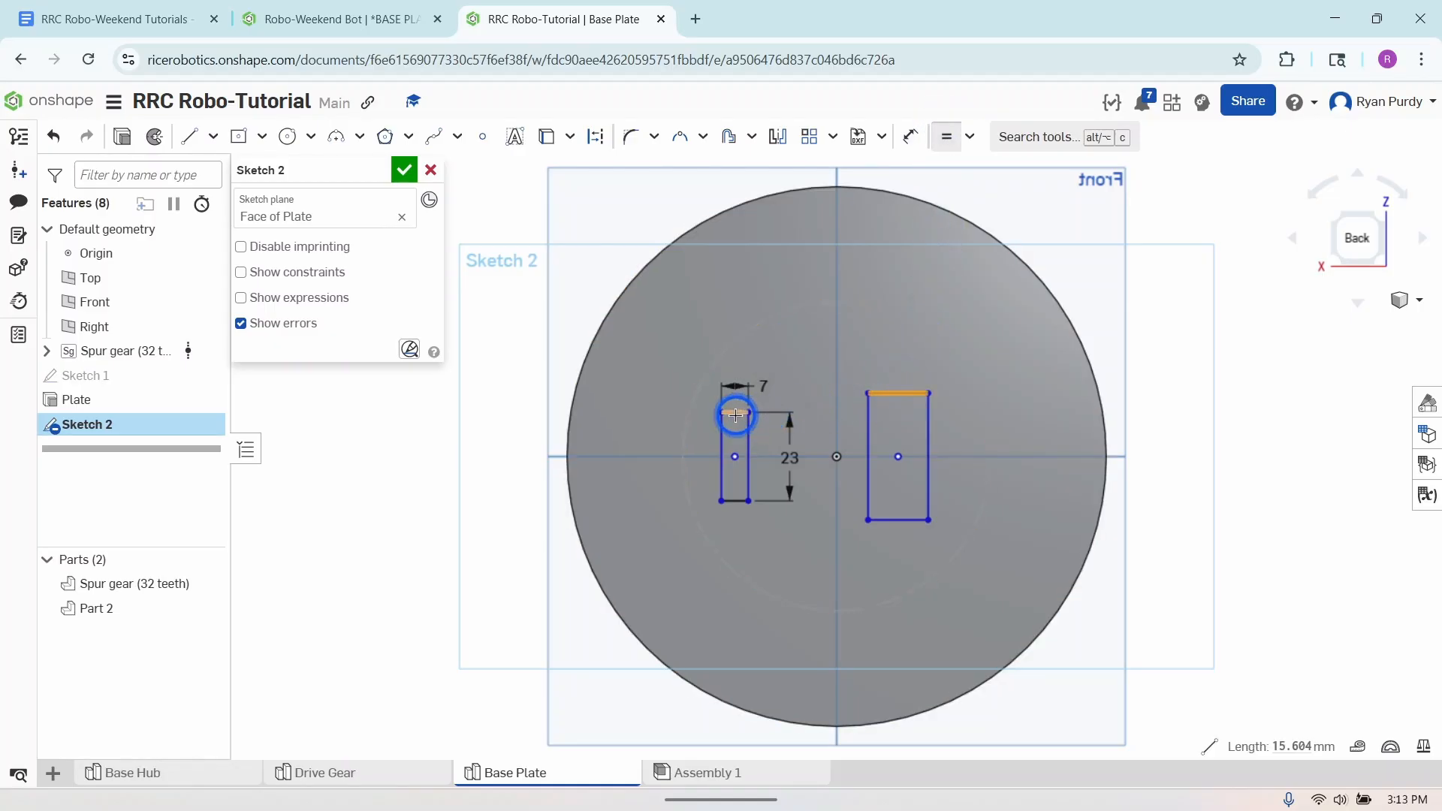
left_click(734, 413)
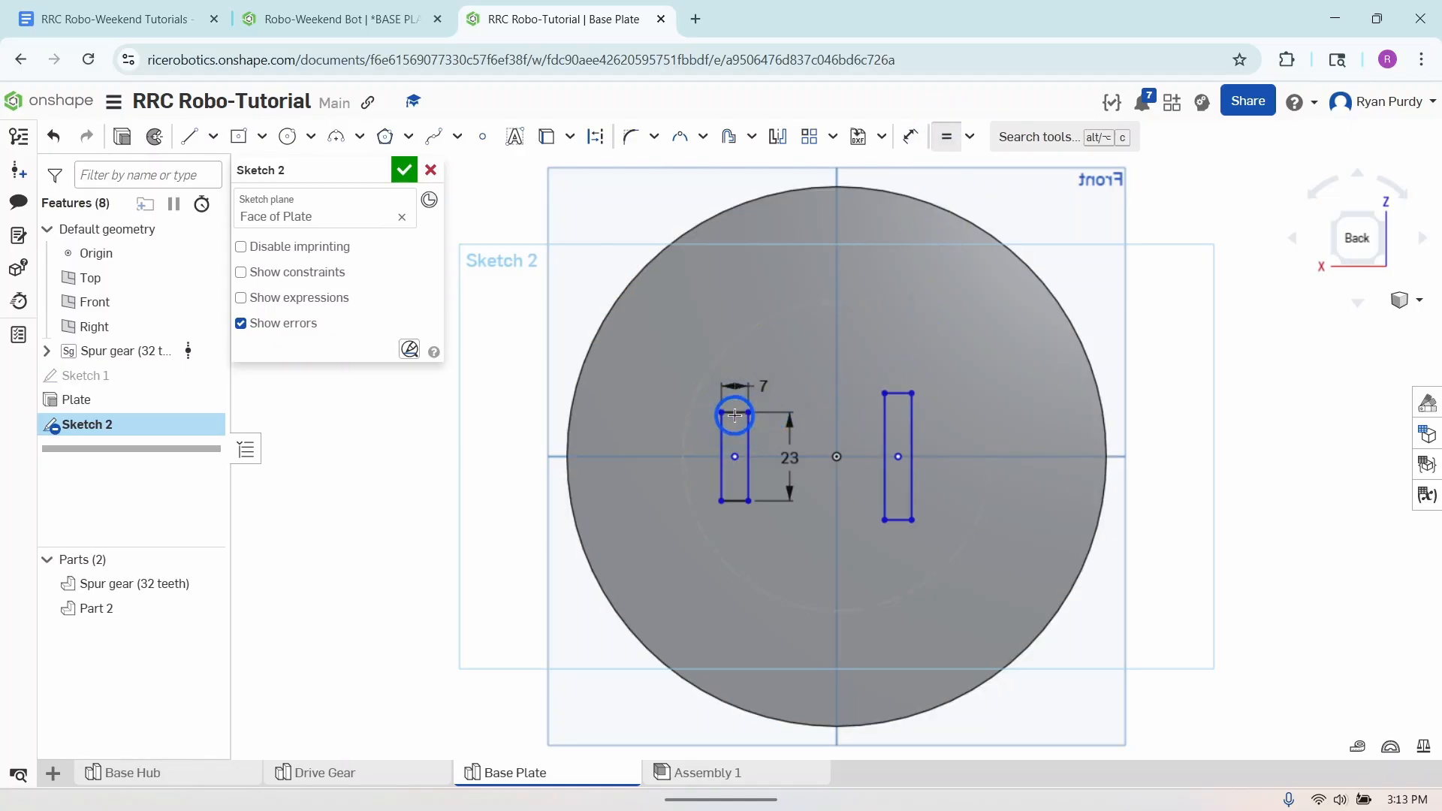
left_click(910, 421)
left_click(749, 440)
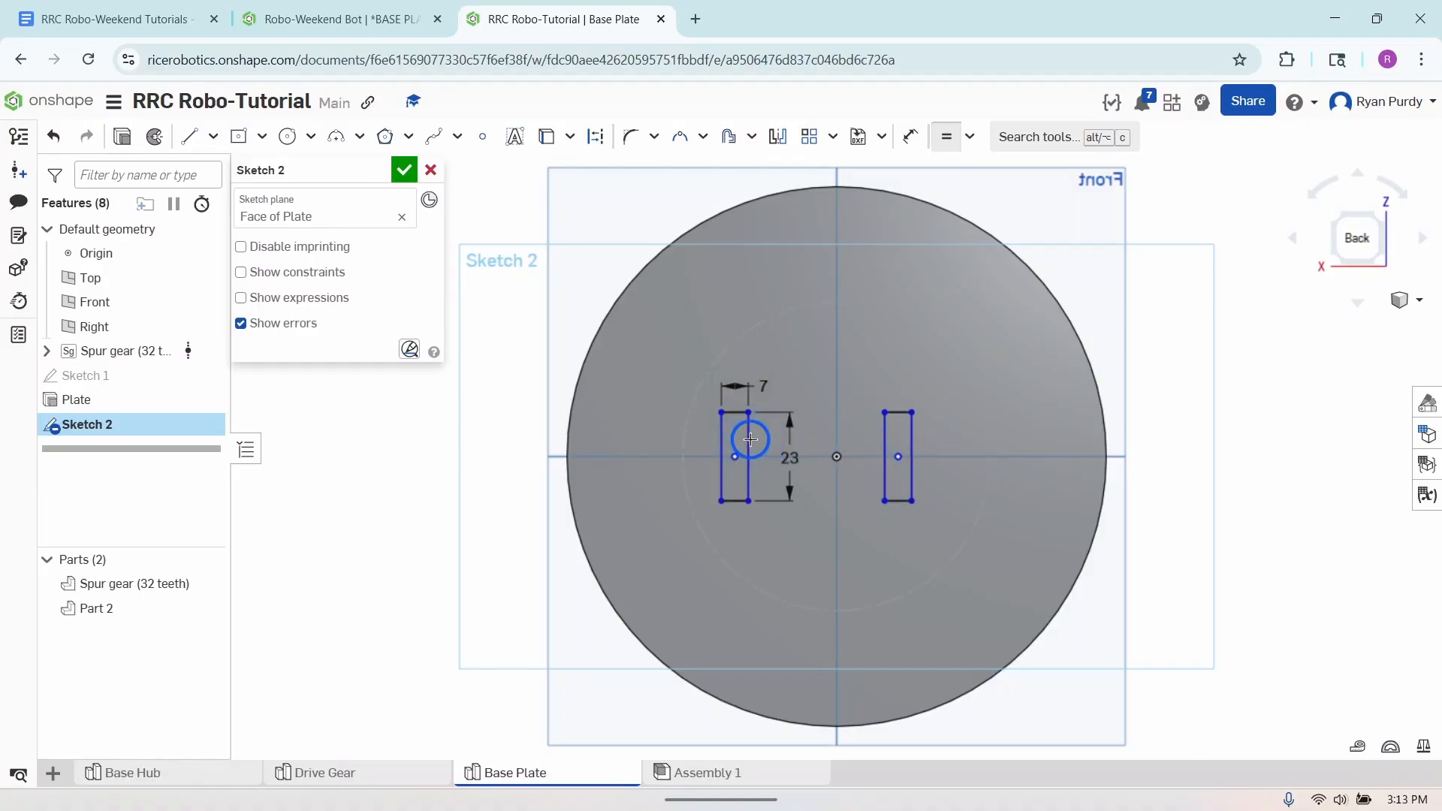
left_click(949, 135)
left_click(856, 405)
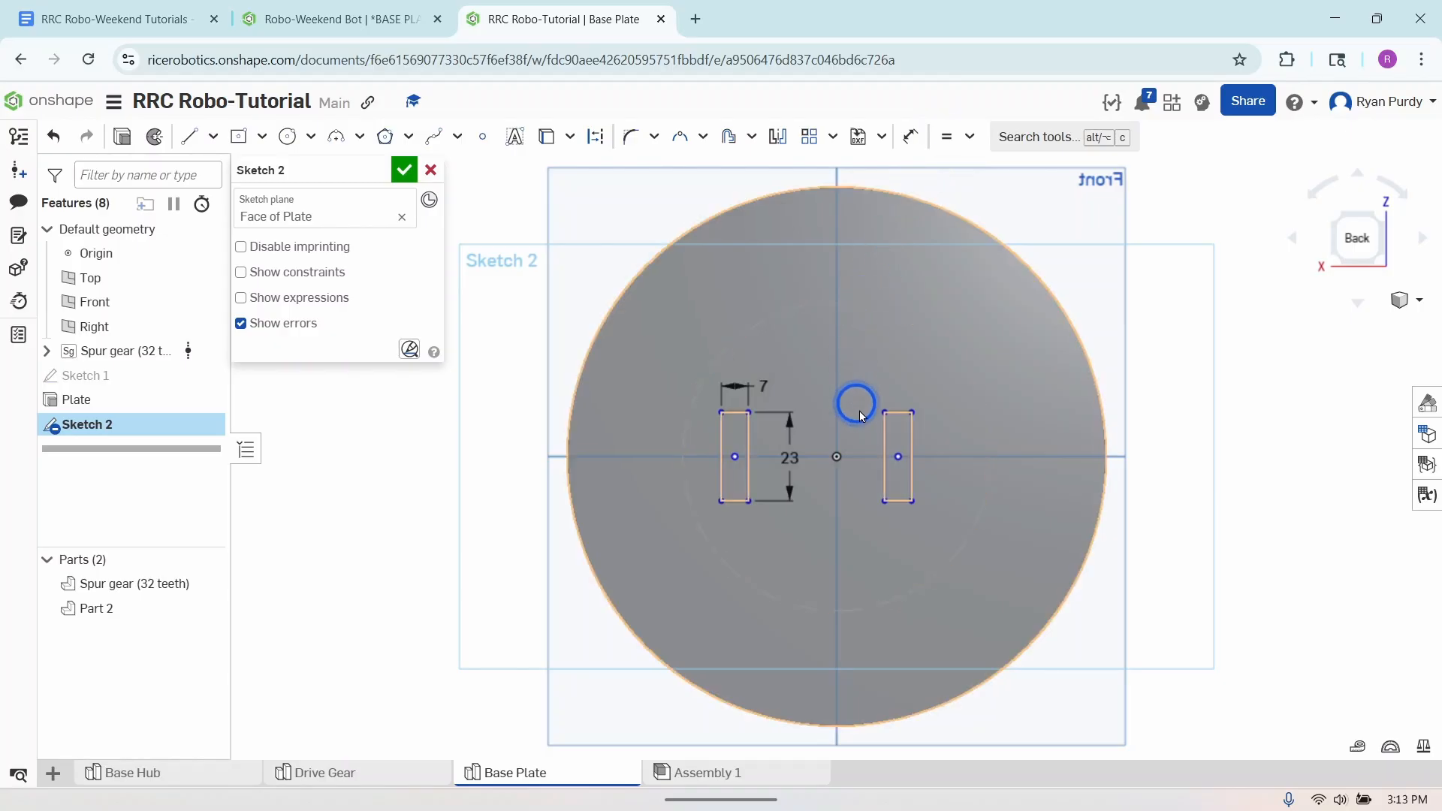
left_click(883, 429)
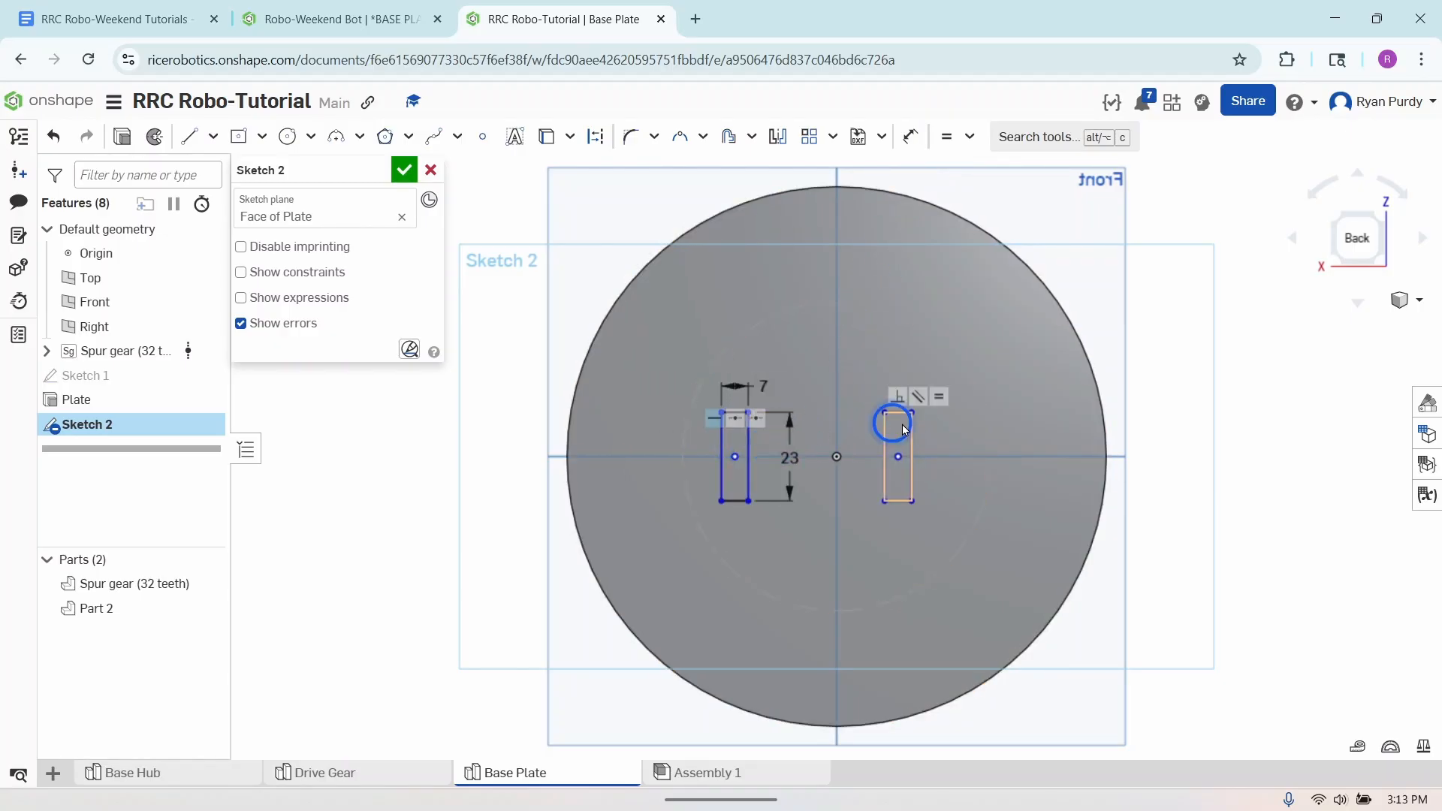
key("Escape")
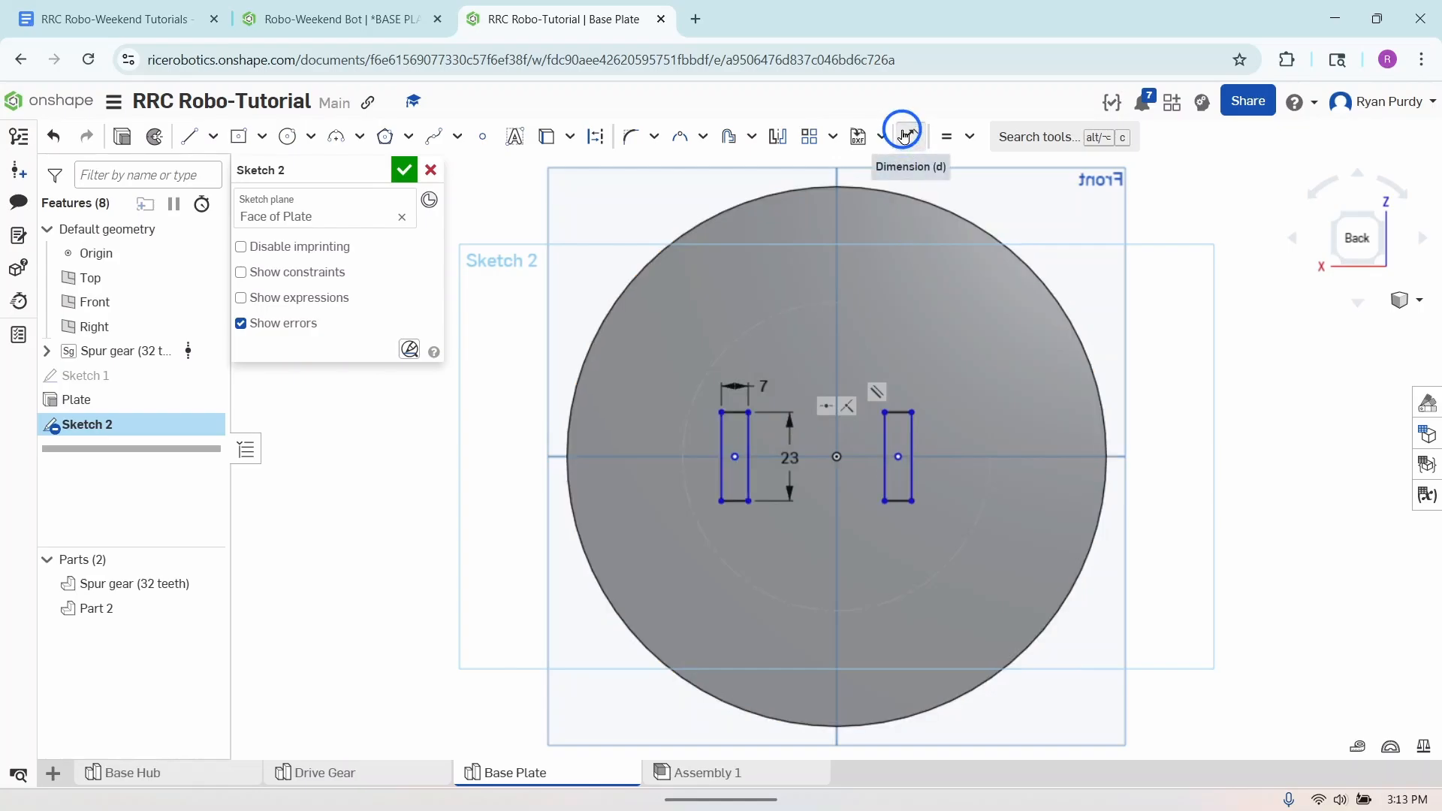
- Dimension the gap between the facing inner edges of the two rectangles to 10 mm
left_click(910, 136)
left_click(748, 438)
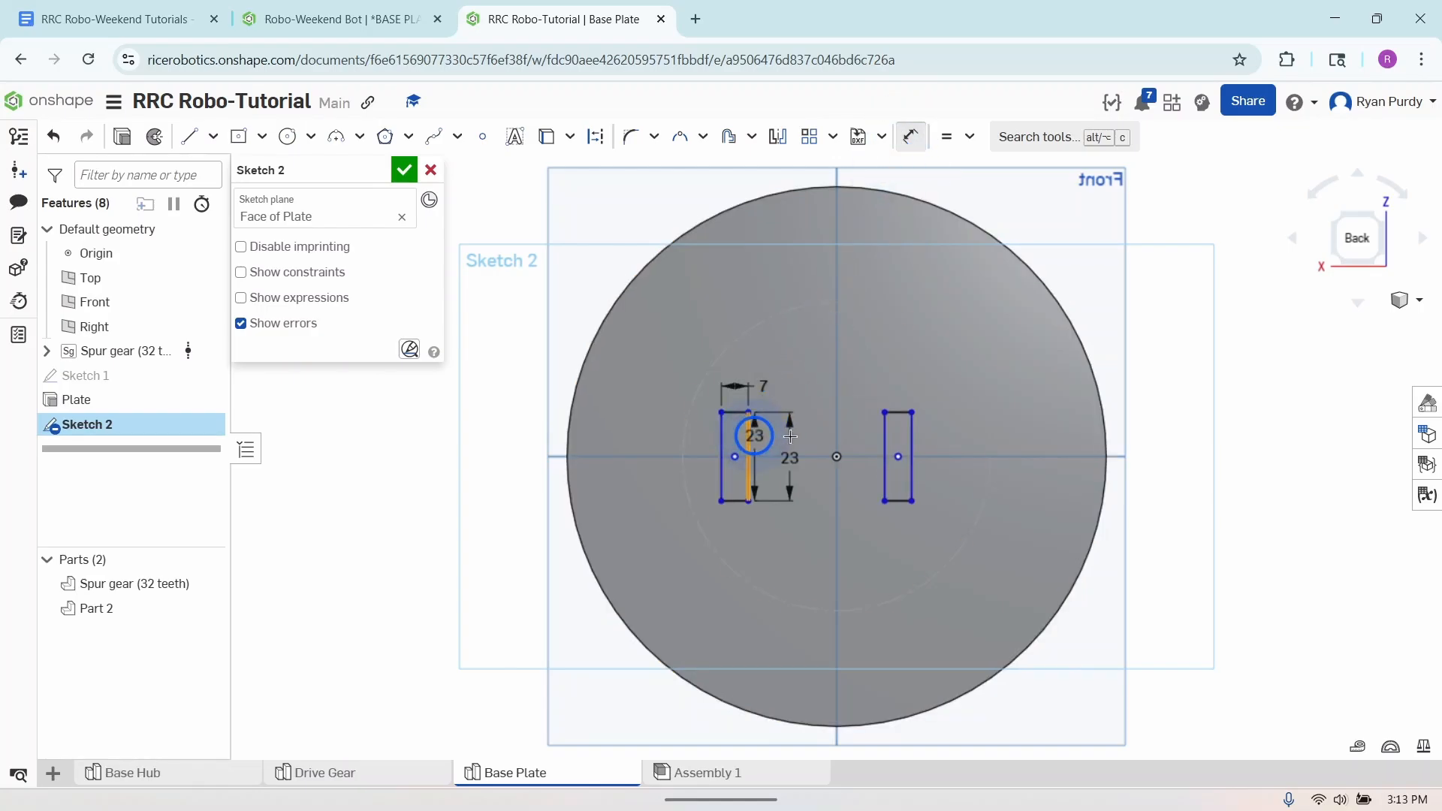
left_click(883, 434)
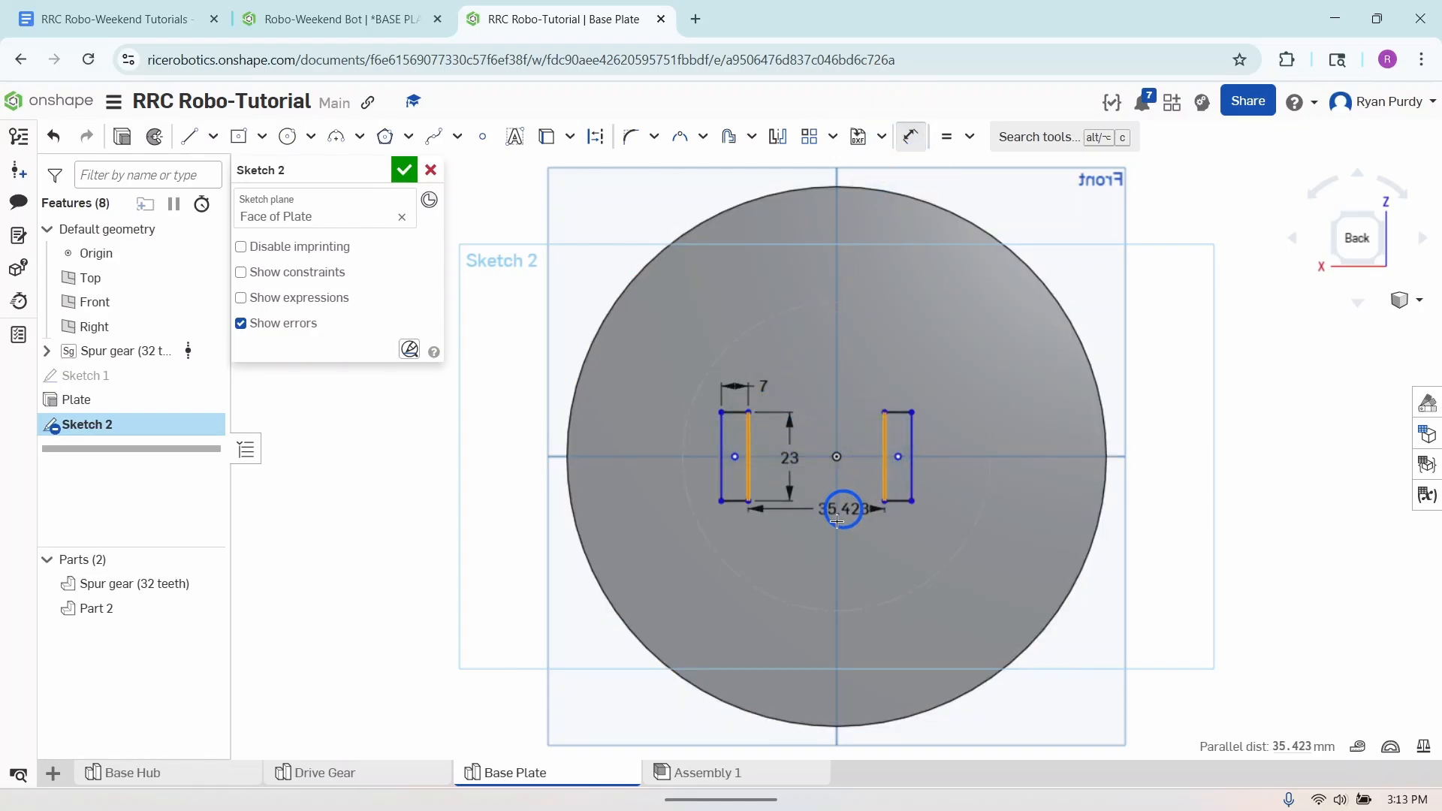
left_click(828, 549)
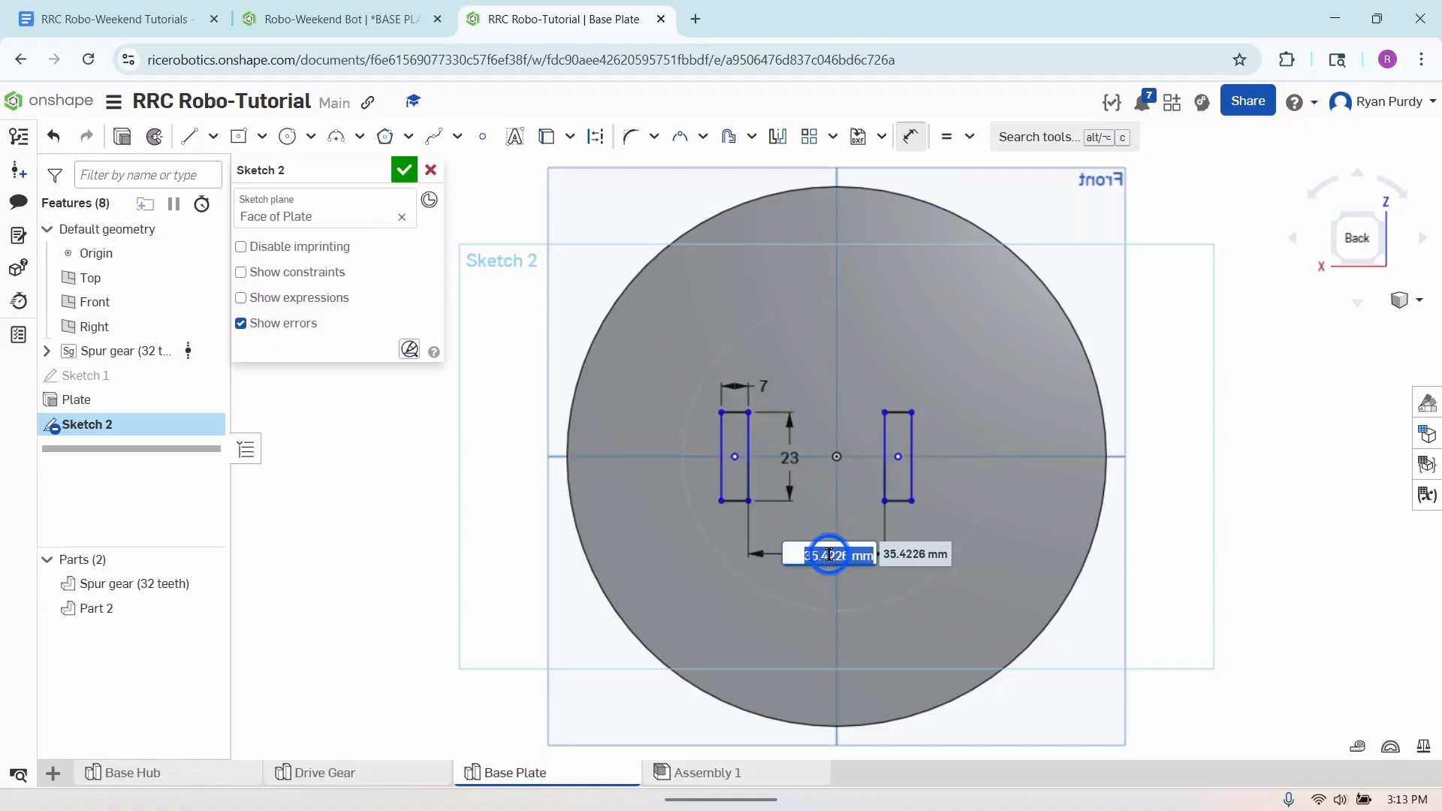
type("10mm")
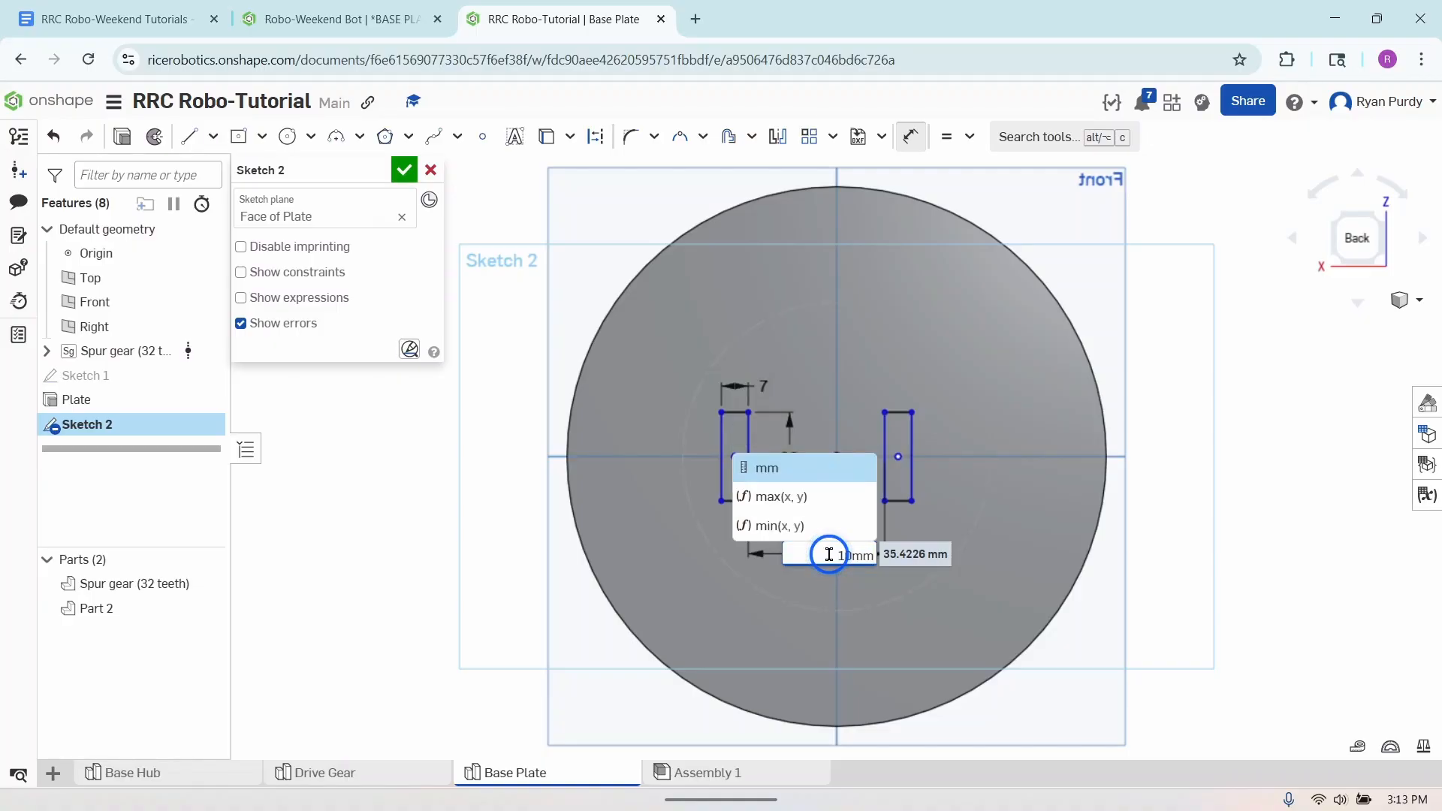
key("Return")
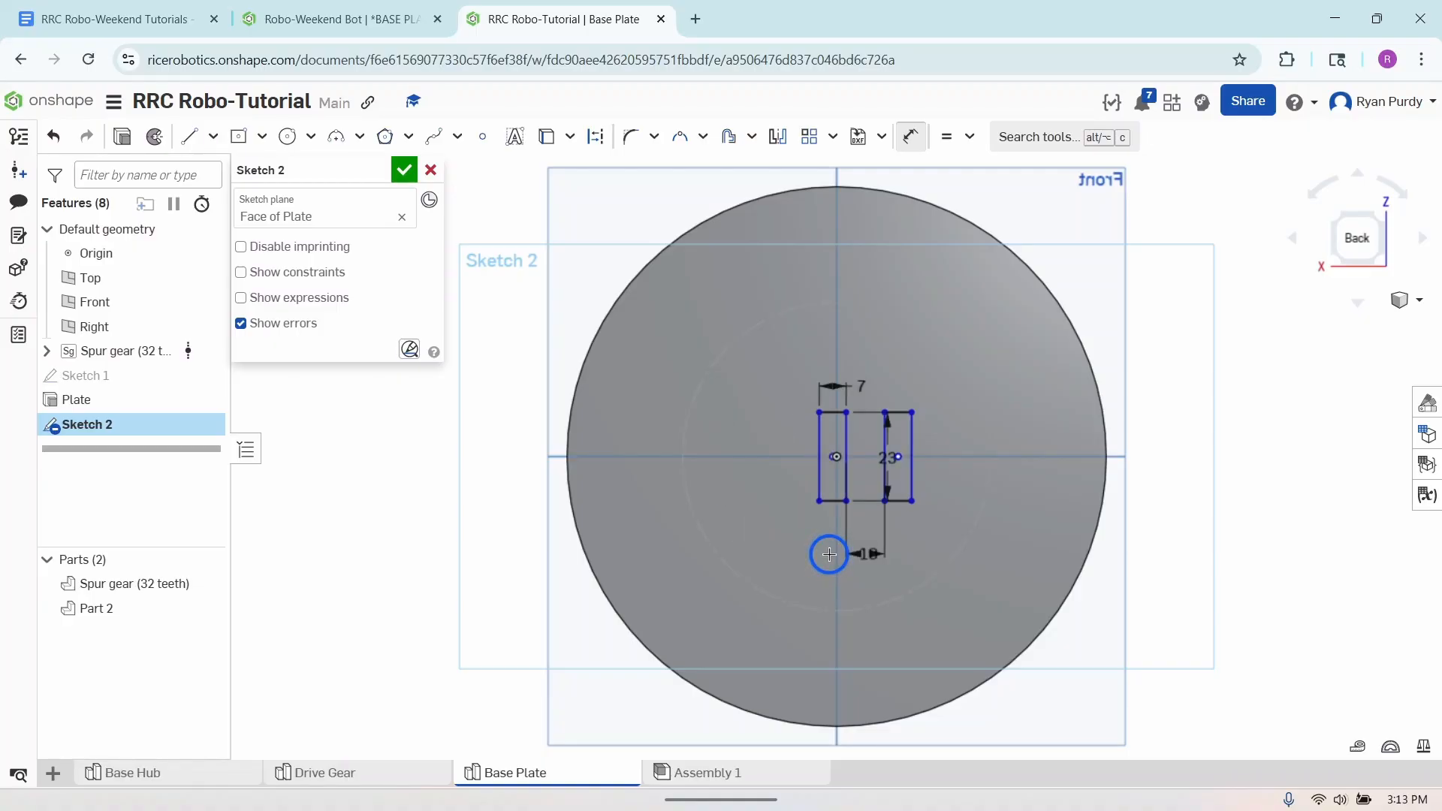
- Shift the rectangle pair to straddle the origin and move the 10 mm and 23 mm dimension labels clear of the rectangles
left_click(910, 136)
left_click_drag(829, 461, 805, 463)
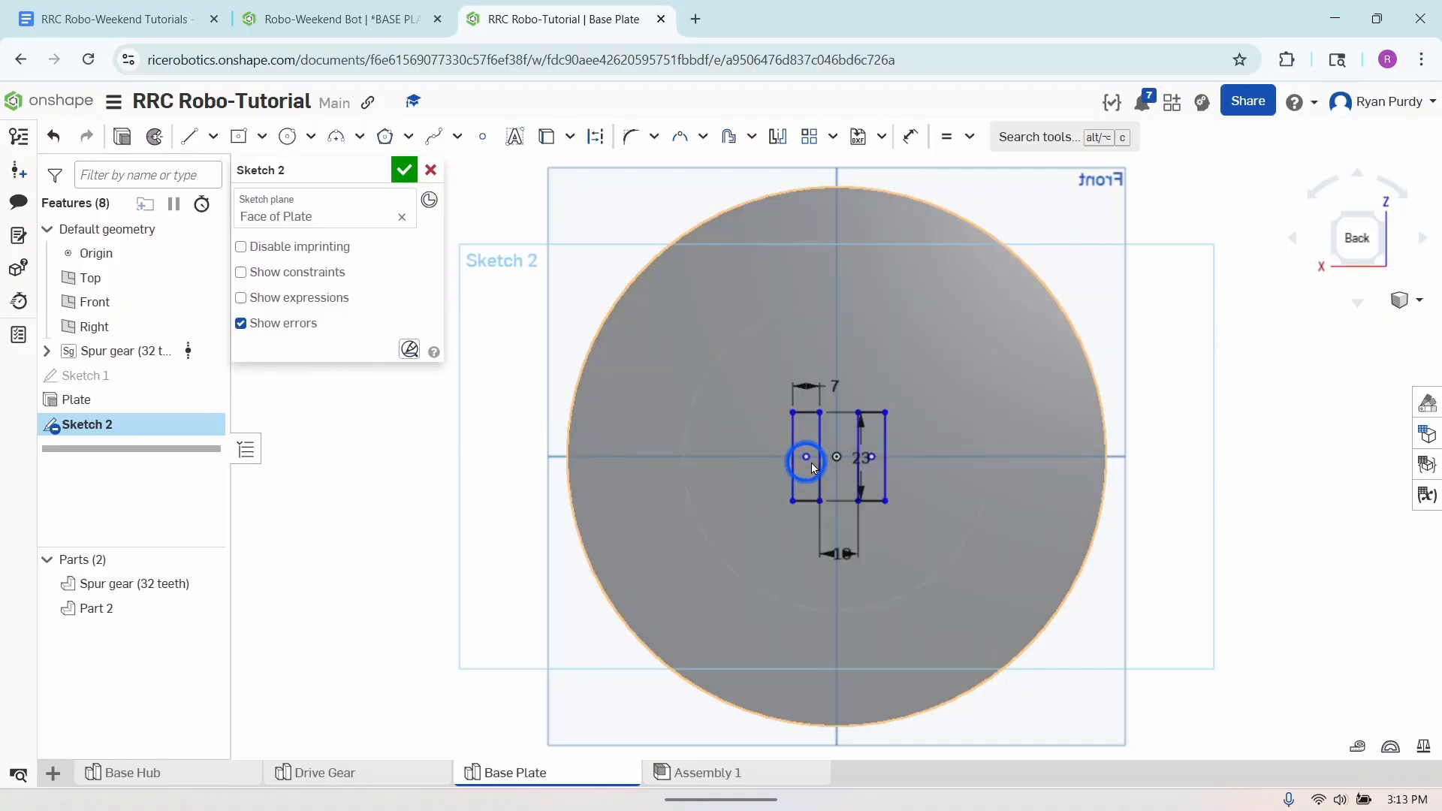
left_click_drag(842, 547, 796, 562)
mouse_move(845, 451)
left_mouse_down()
mouse_move(835, 458)
mouse_move(871, 456)
mouse_move(862, 373)
mouse_move(754, 366)
left_mouse_up()
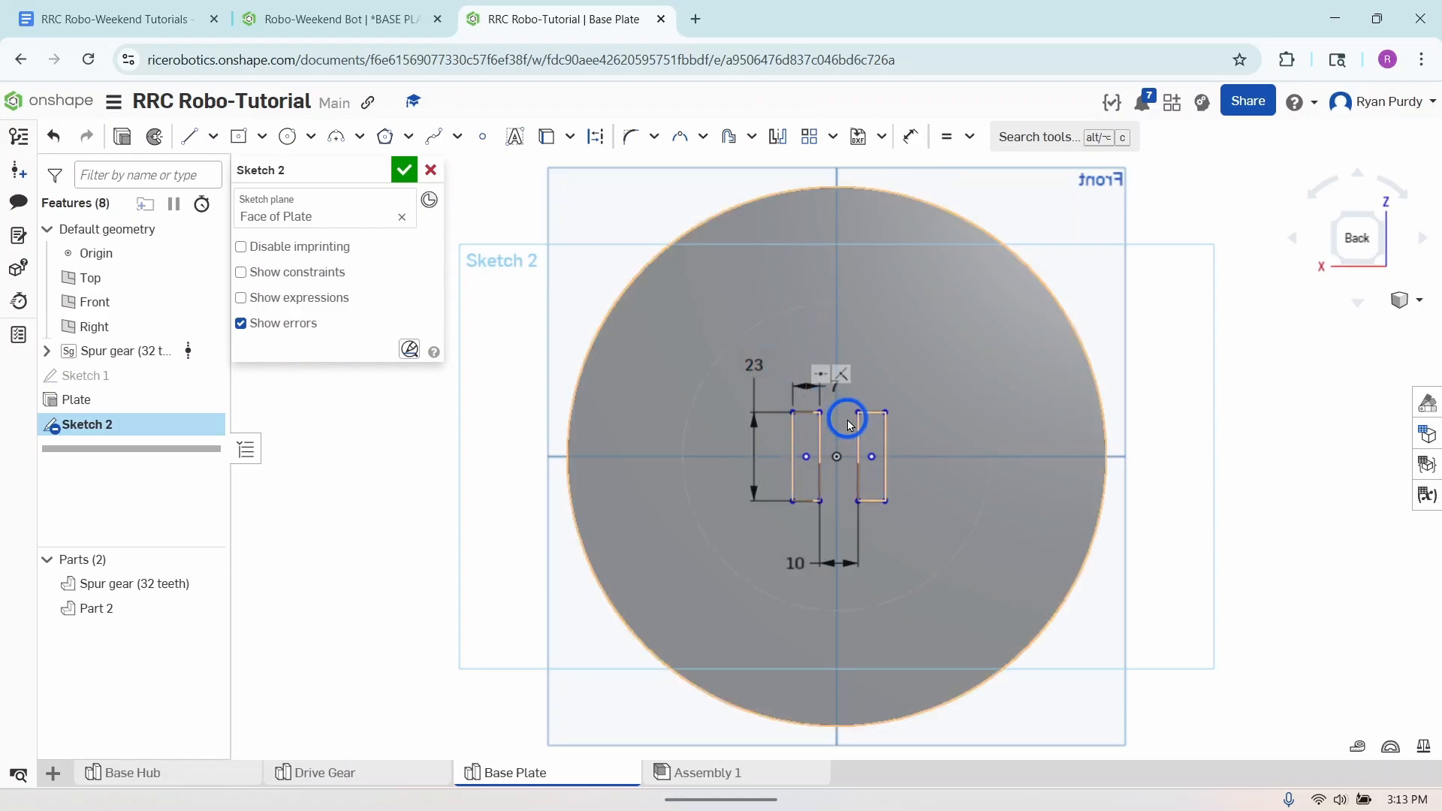
mouse_move(794, 560)
left_mouse_down()
mouse_move(794, 582)
mouse_move(795, 553)
left_mouse_up()
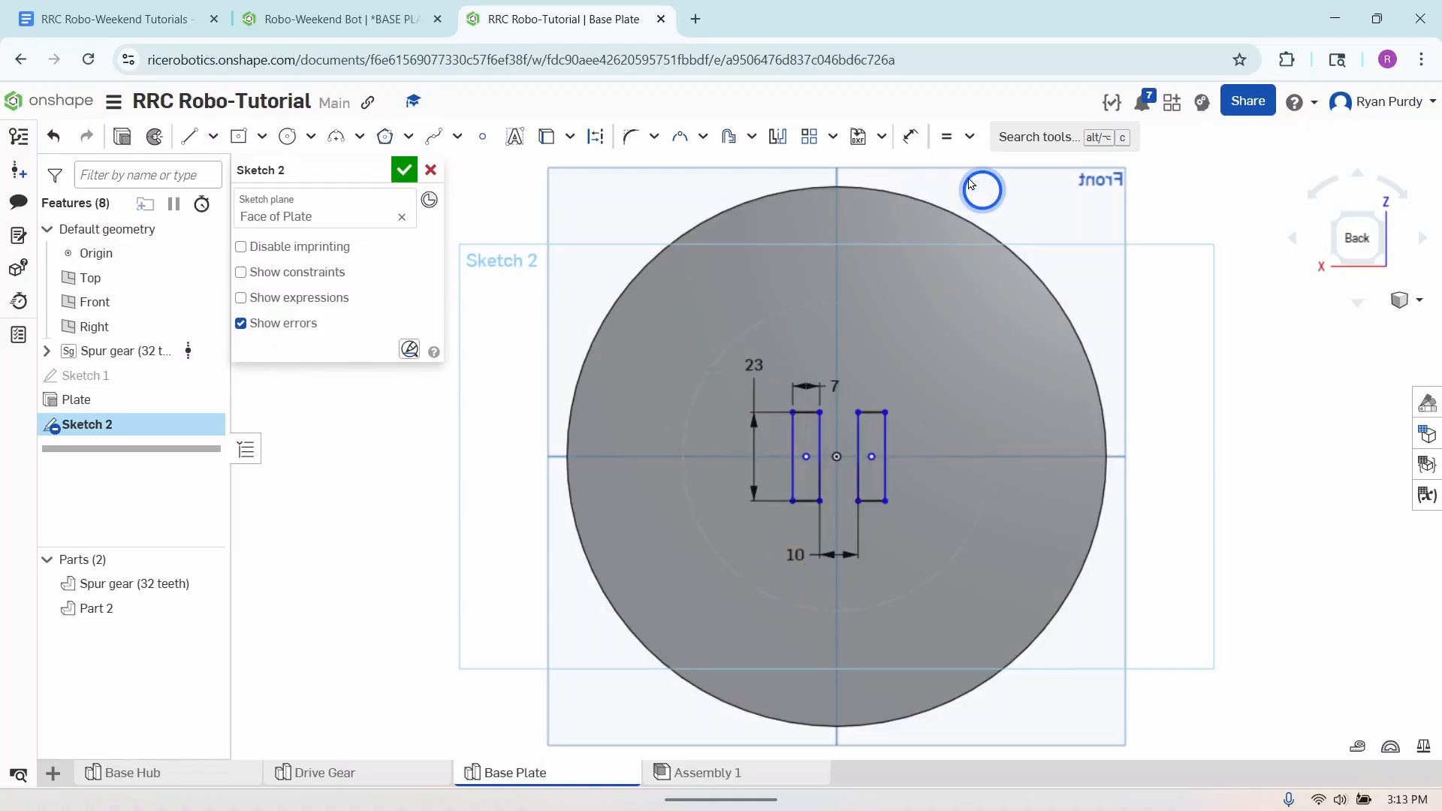
- Dimension the horizontal distance from the origin to the right-hand rectangle's center point as 5 mm
left_click(910, 138)
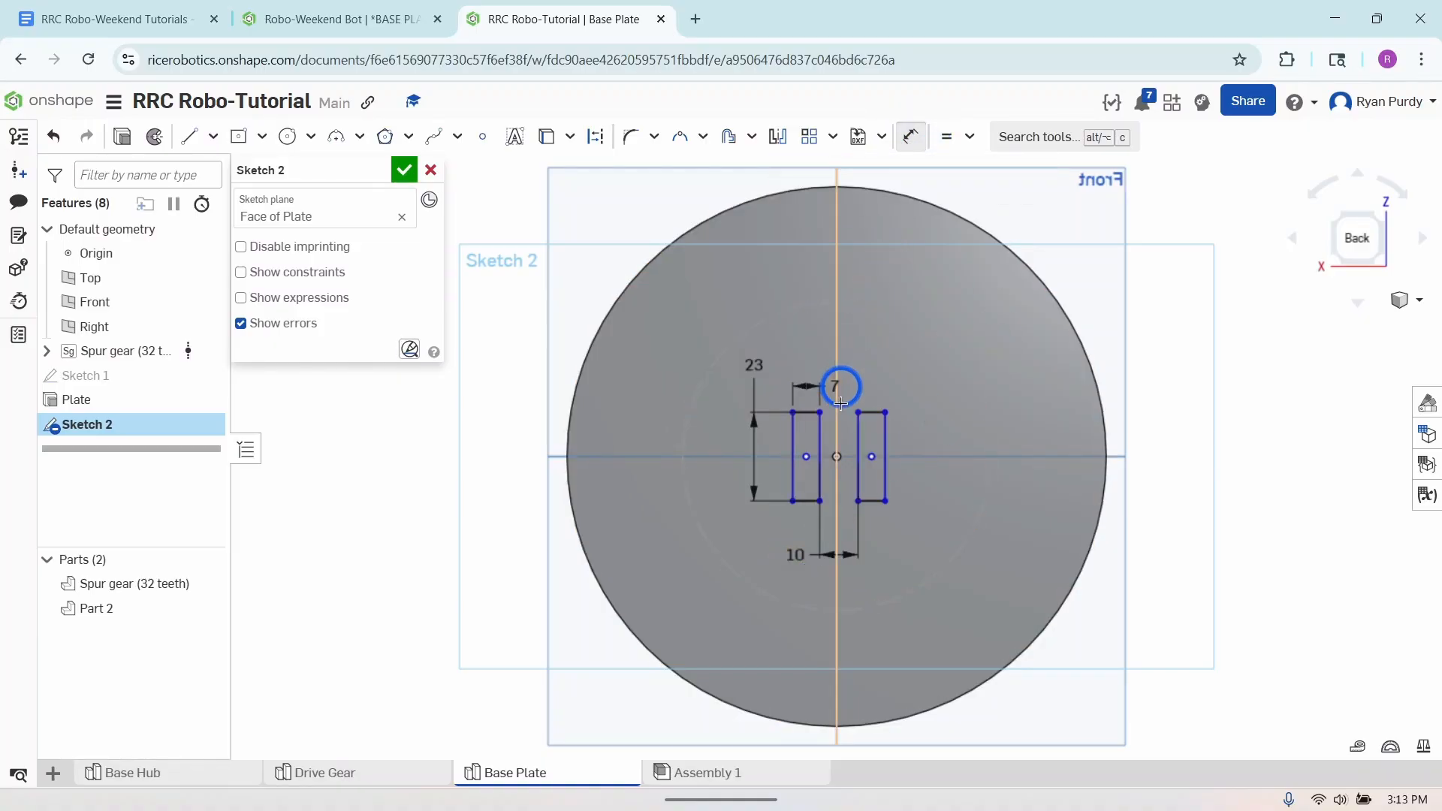
left_click(835, 456)
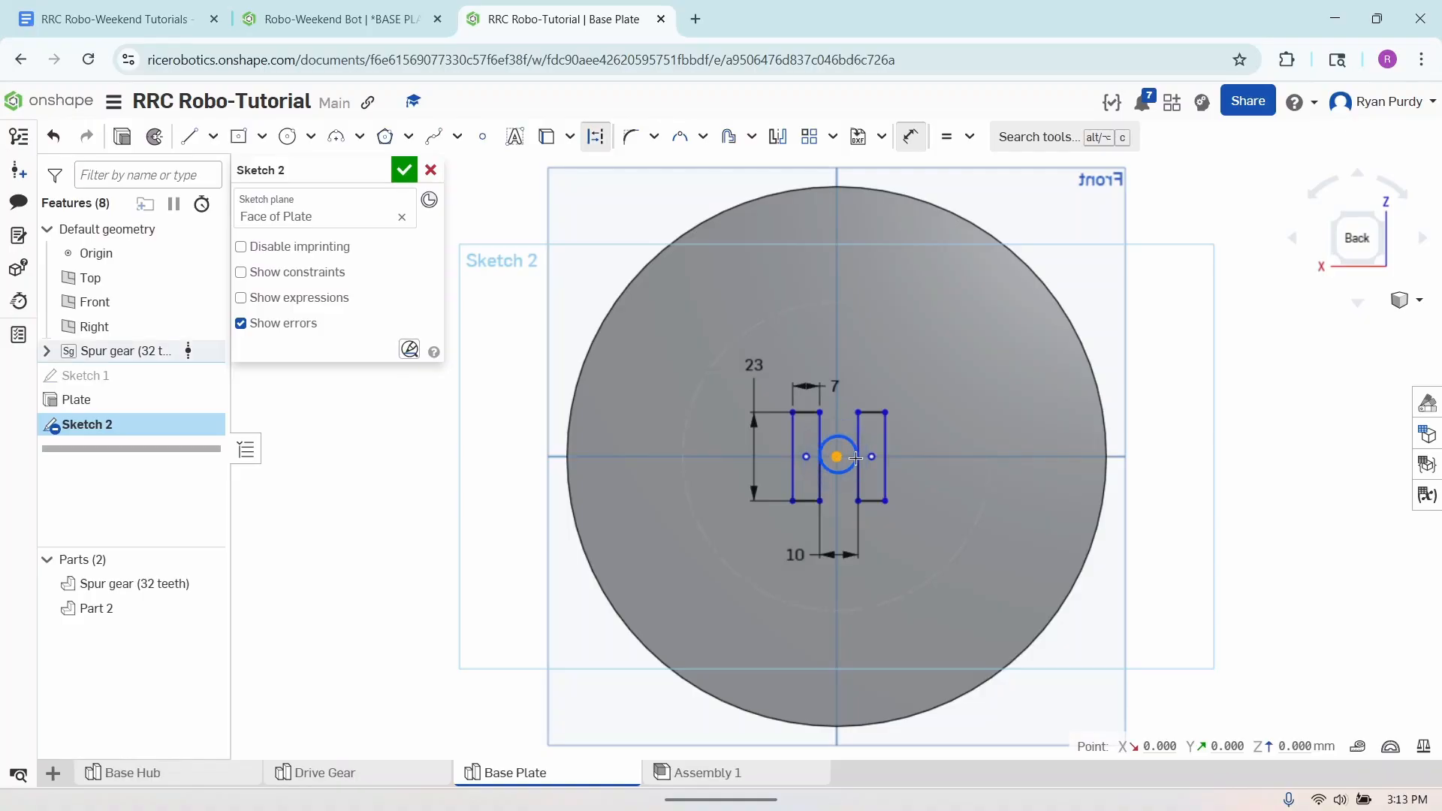
left_click(872, 458)
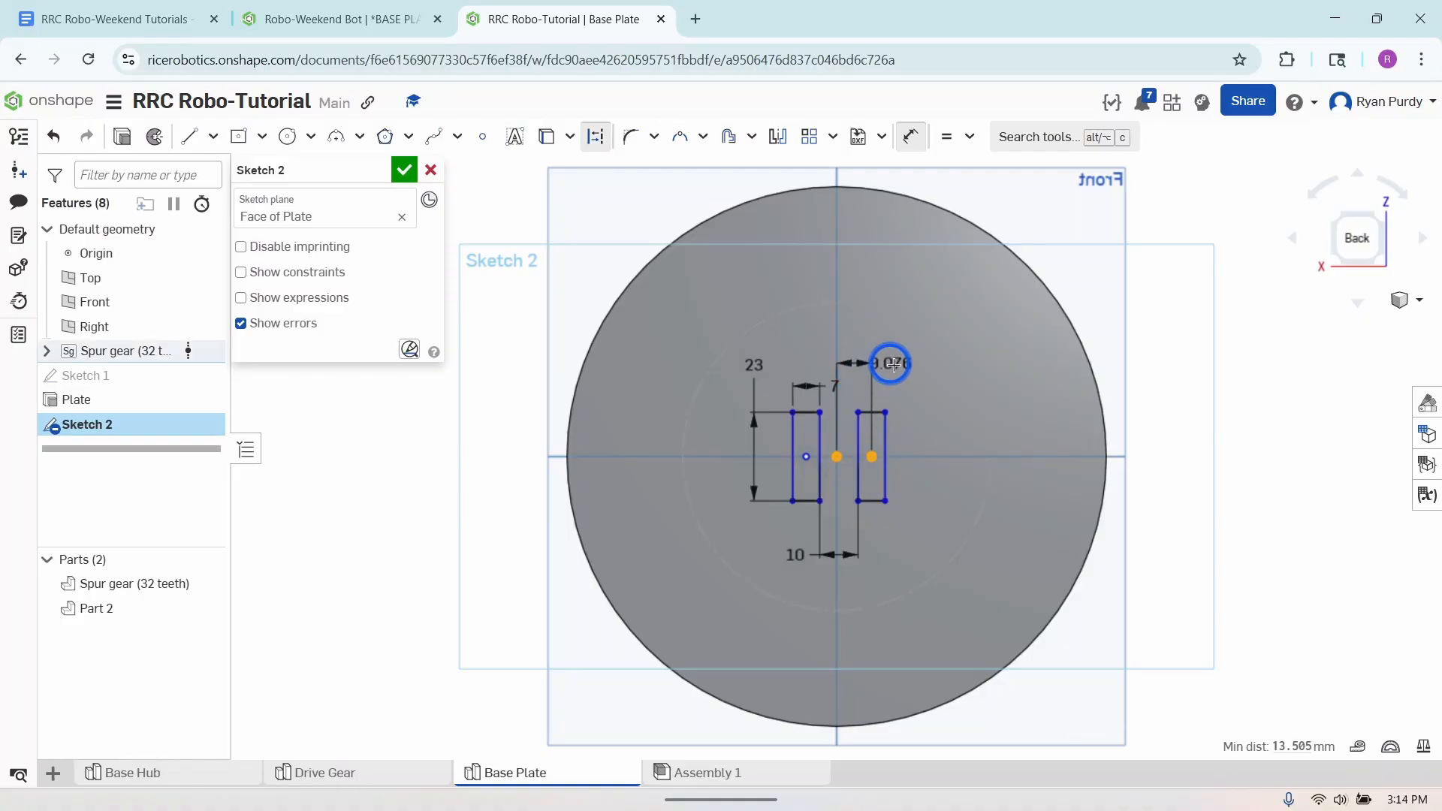
left_click(897, 368)
type("5m")
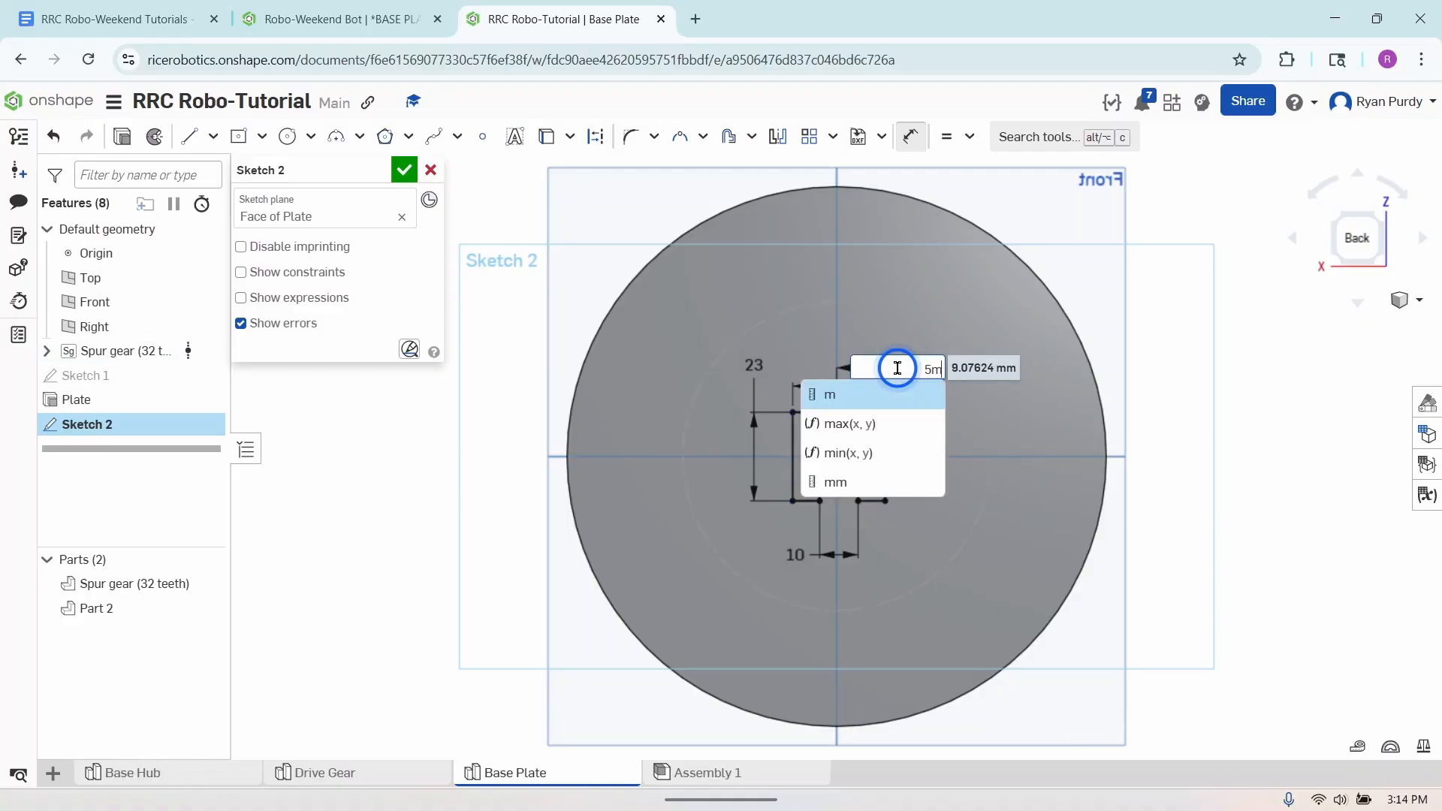
key("Return")
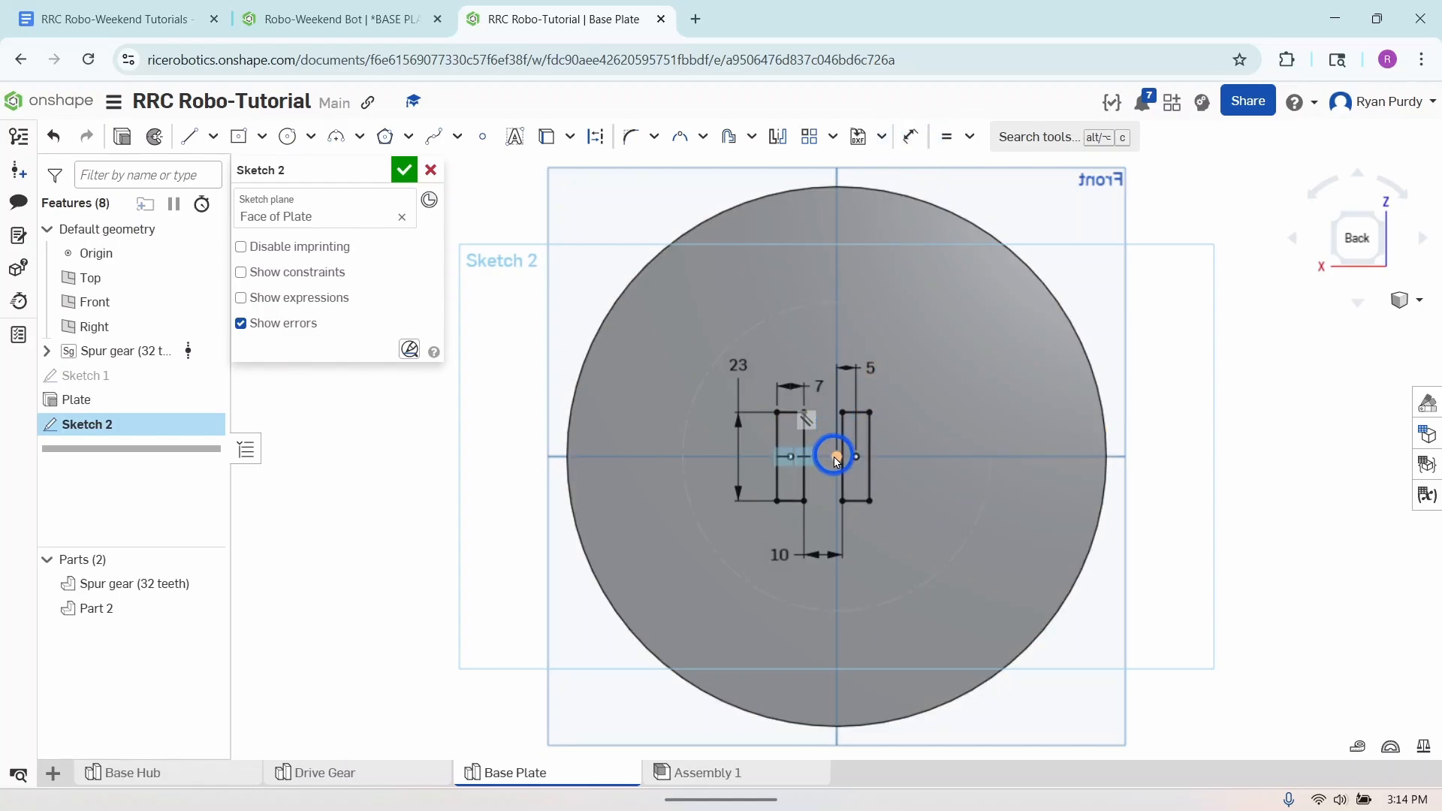
- Delete the 5 mm dimension from the origin and move the rectangle pair back to straddle the origin
left_click(865, 367)
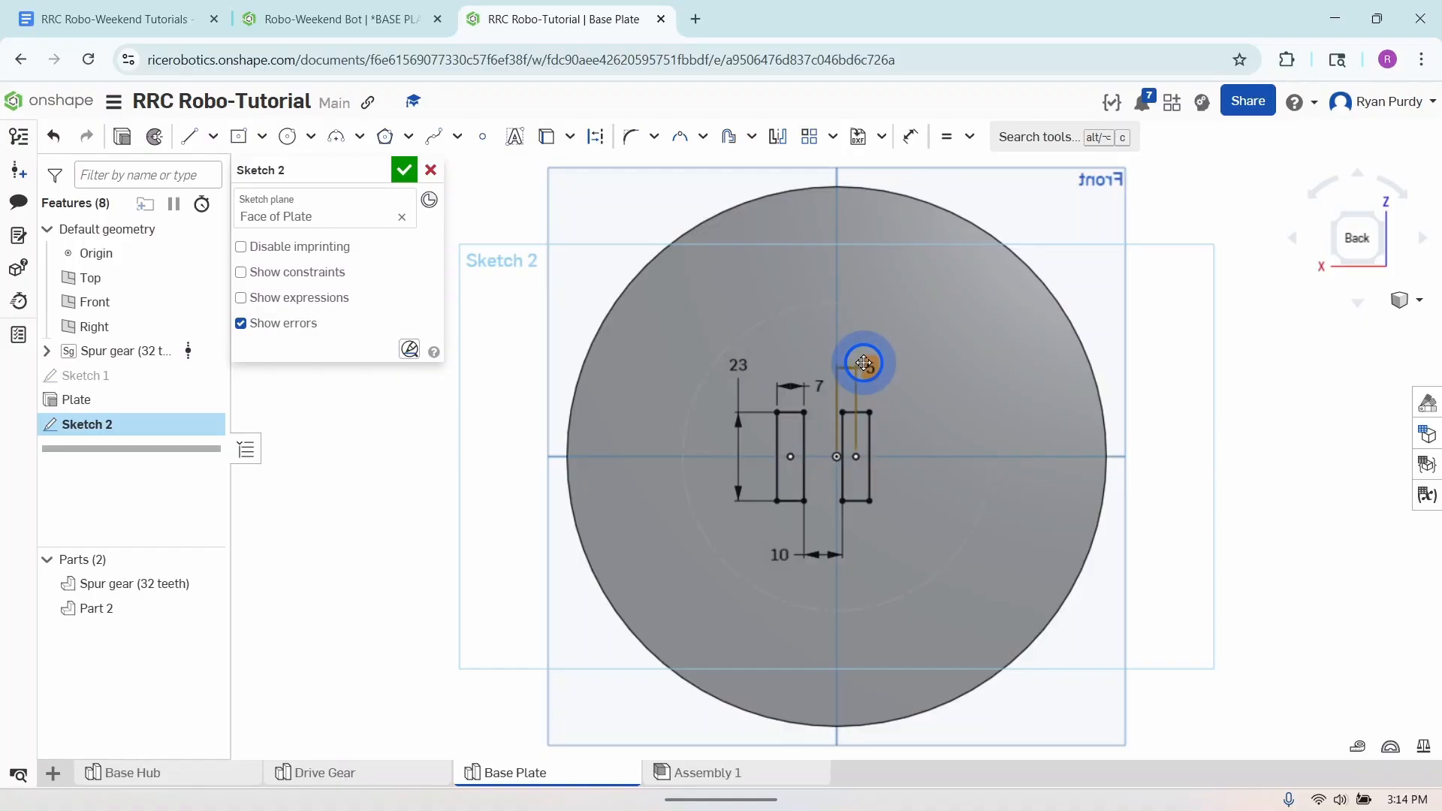
left_click(1035, 394)
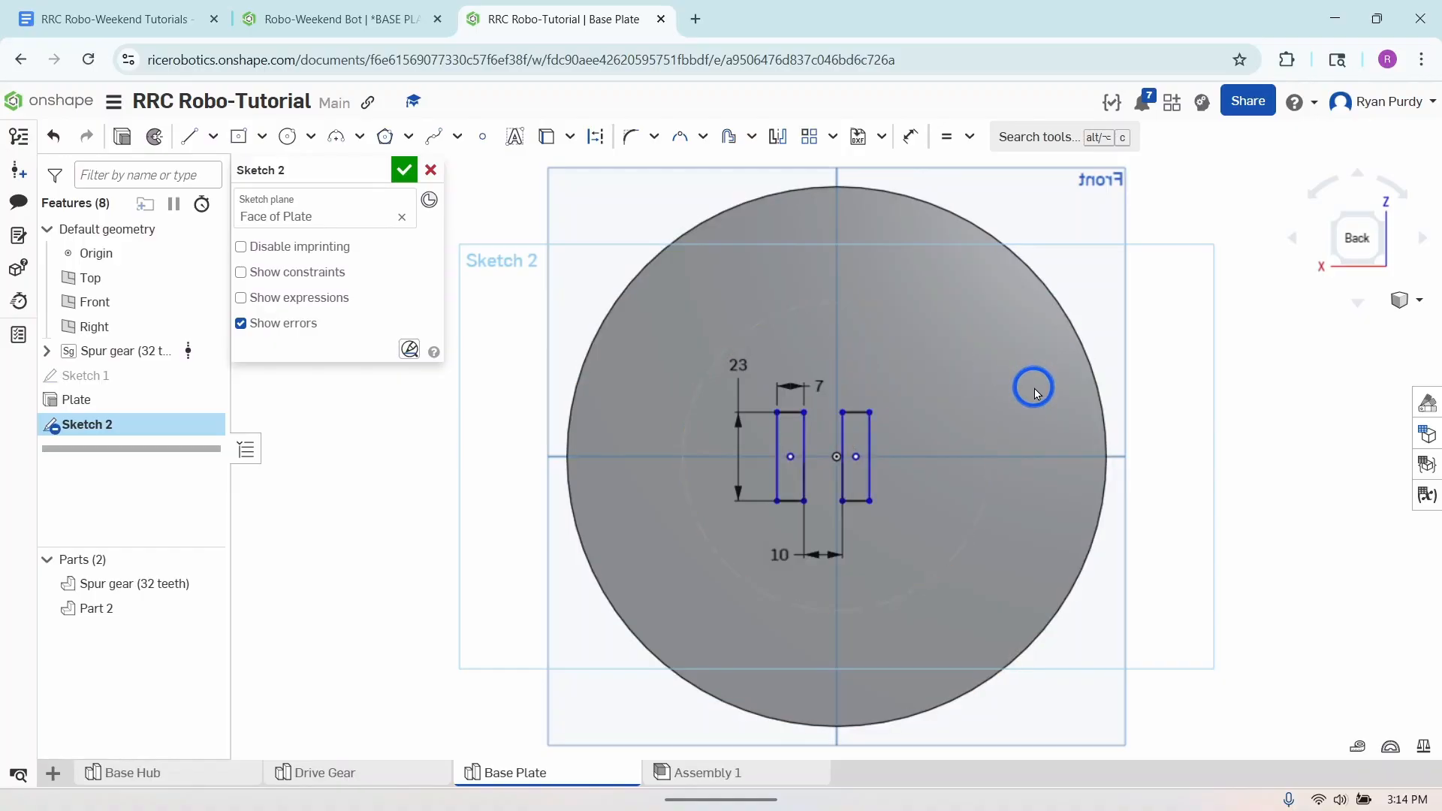
left_click_drag(856, 456, 870, 458)
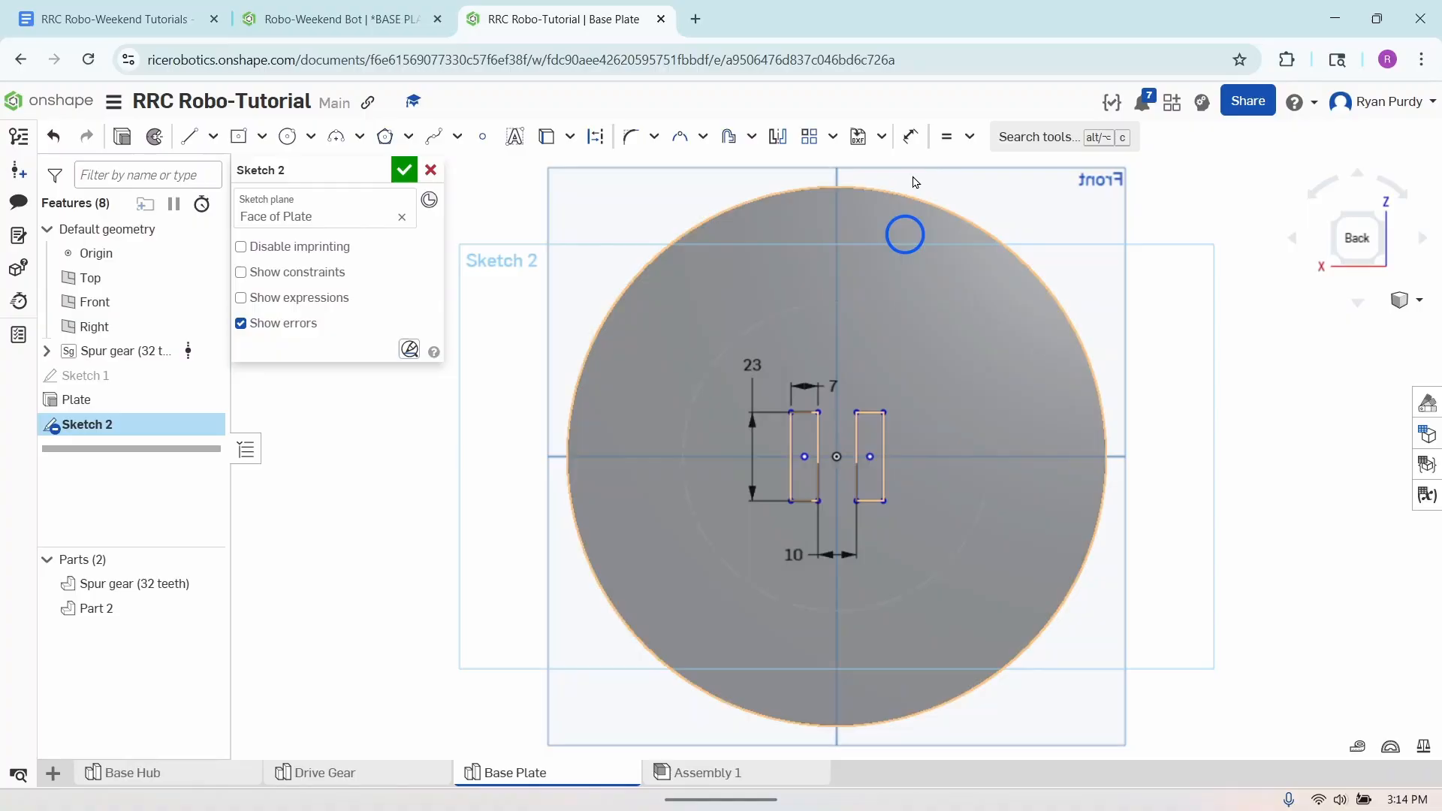
- Dimension the distance from the origin to the inner edge of the right-hand rectangle as 5 mm
left_click(906, 139)
left_click(837, 458)
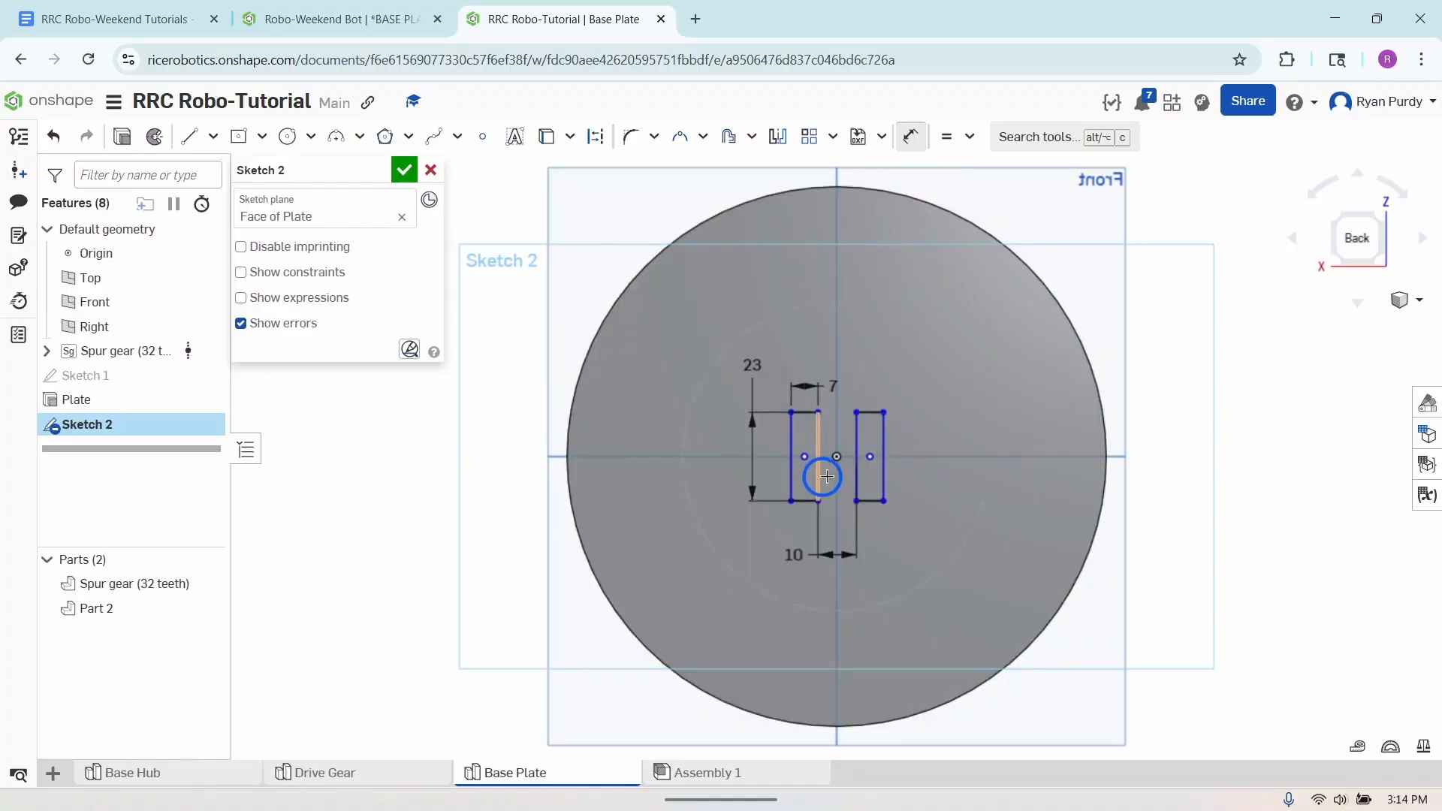
left_click(856, 446)
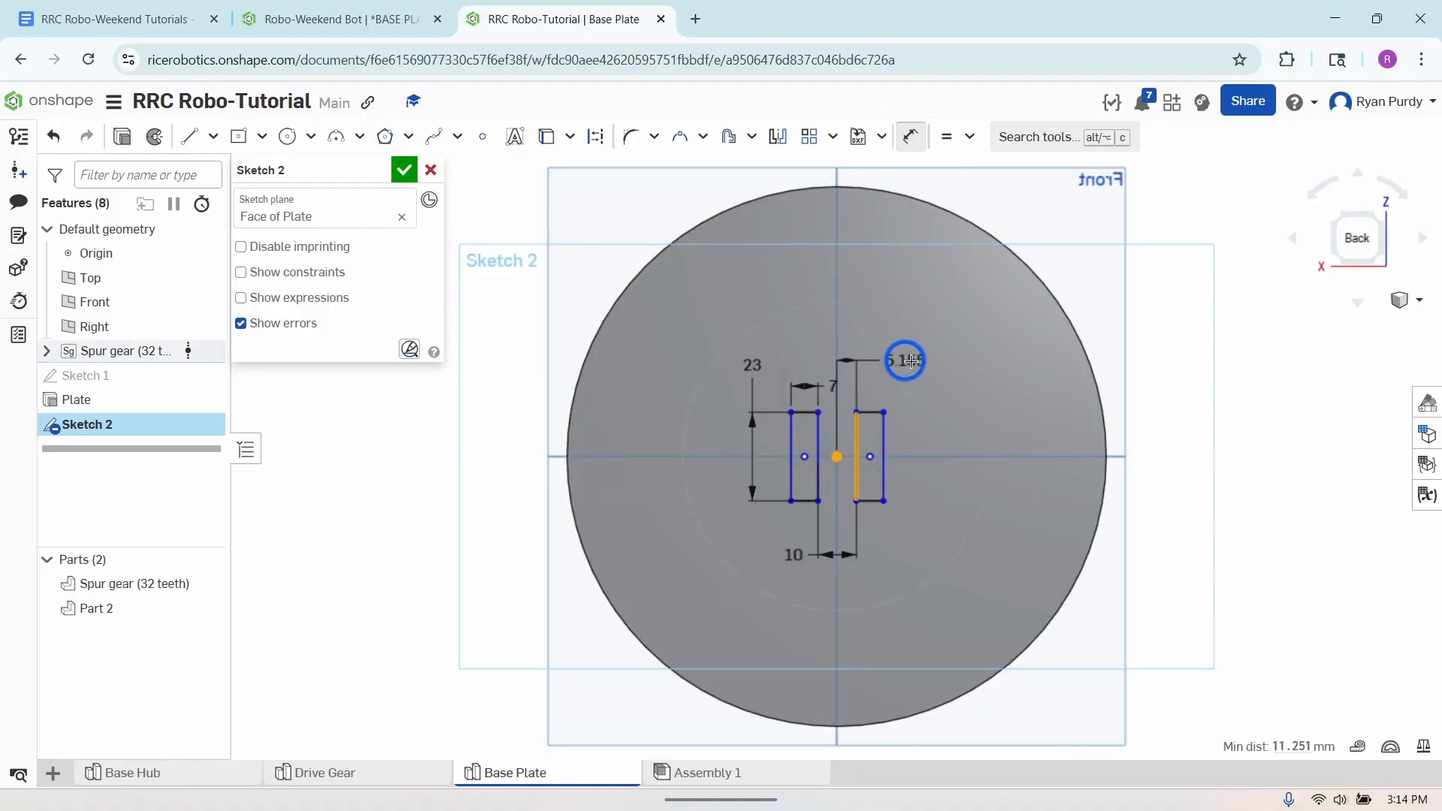
left_click(911, 360)
type("5mm")
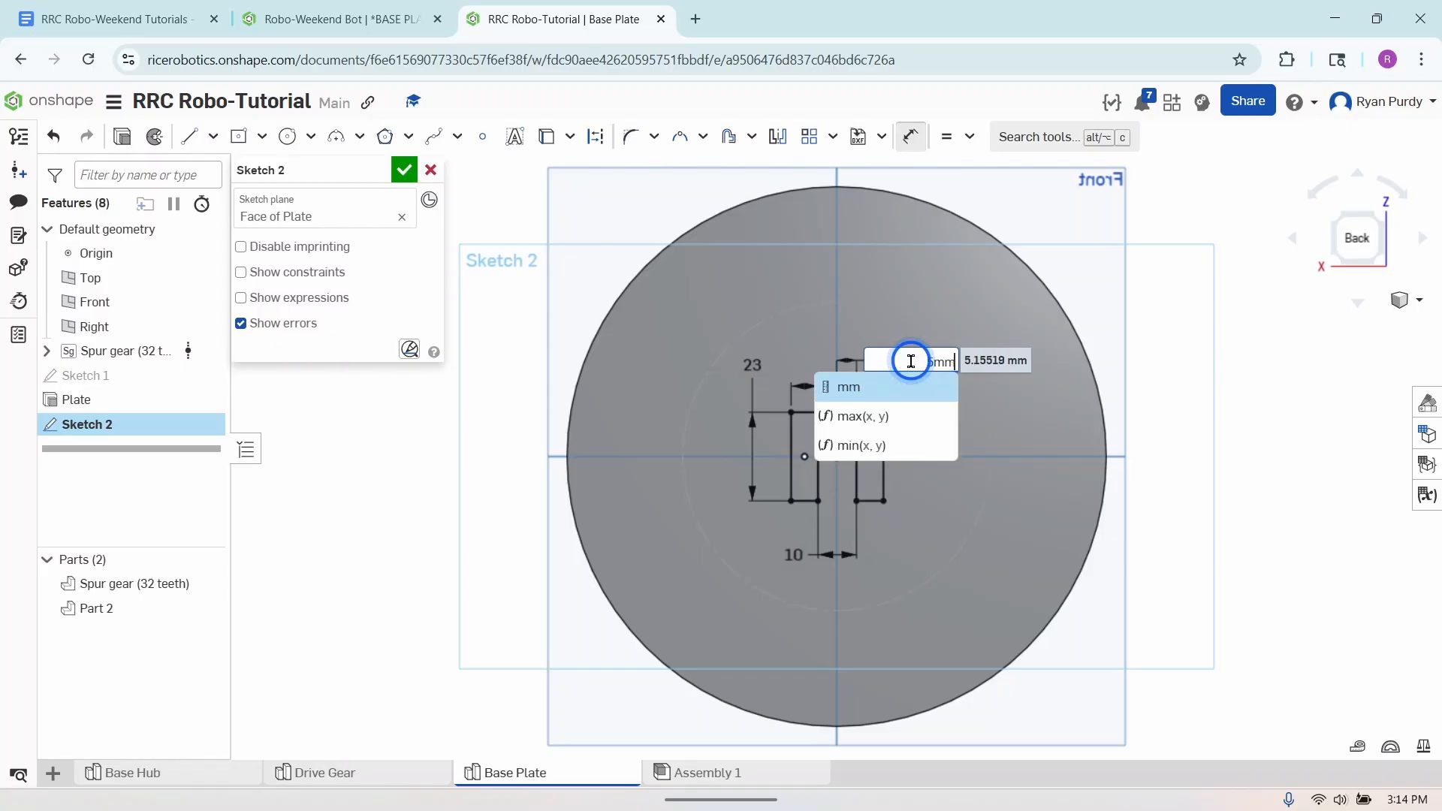
key("Return")
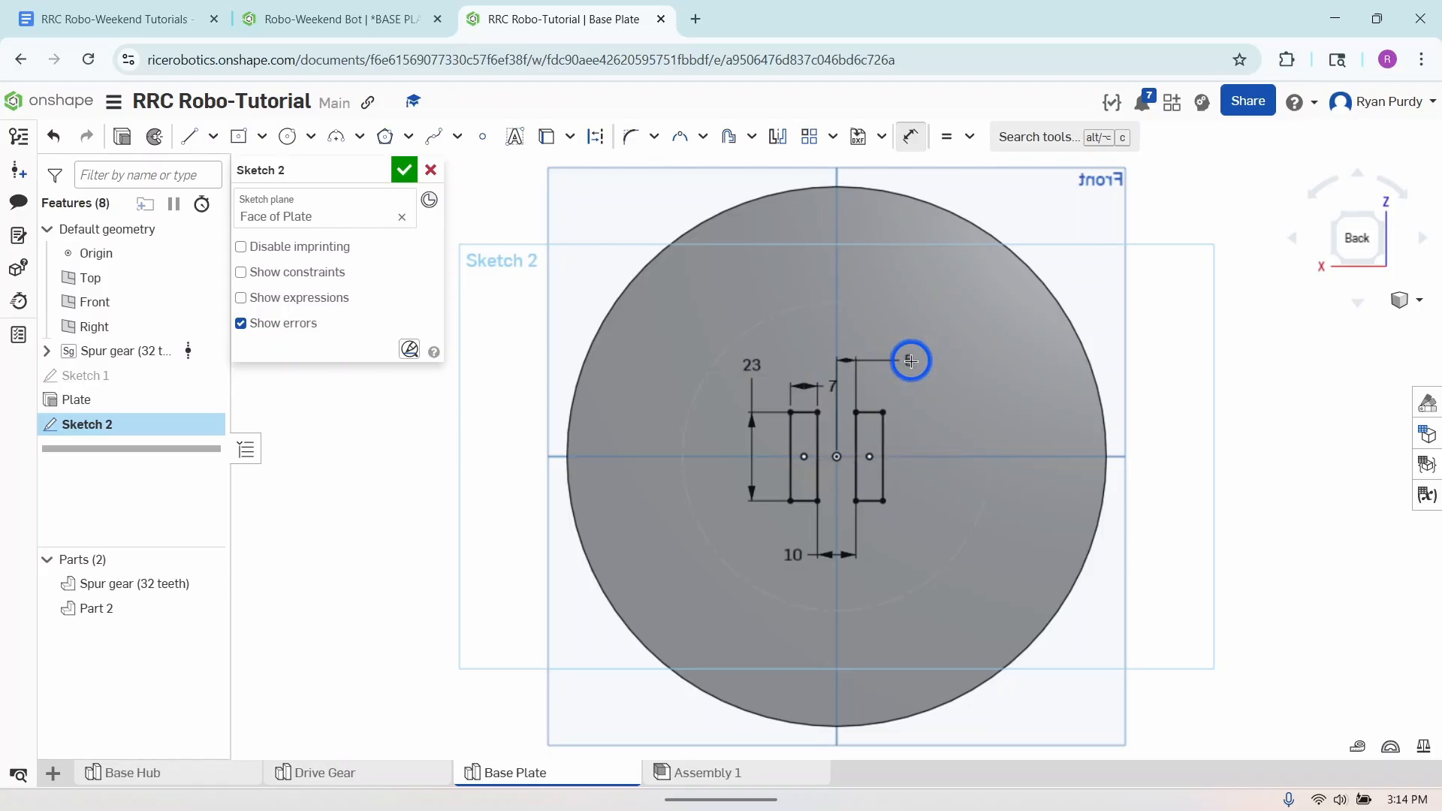
left_click(908, 140)
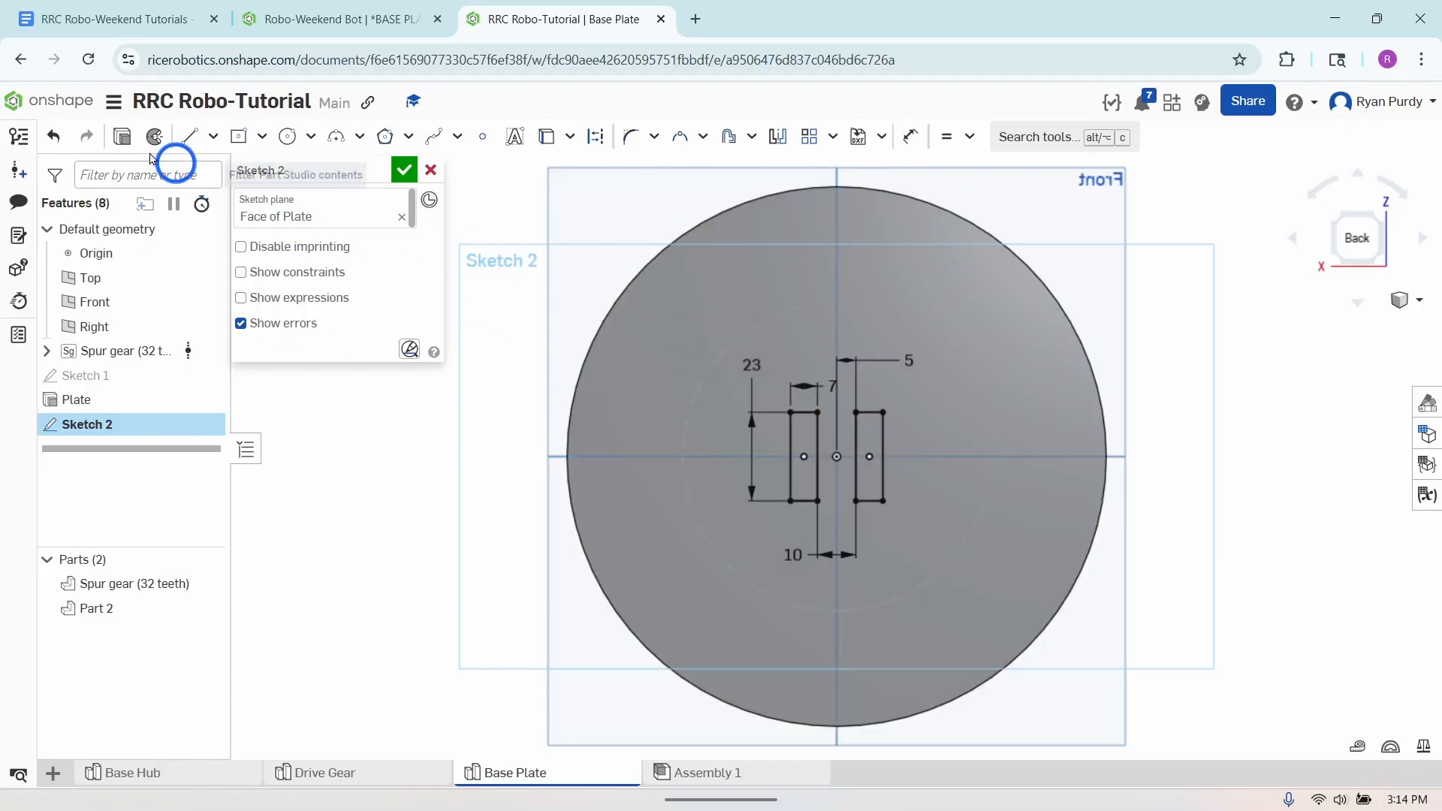
- Extrude both rectangles 22 mm as a blind solid added to the round plate
left_click(120, 138)
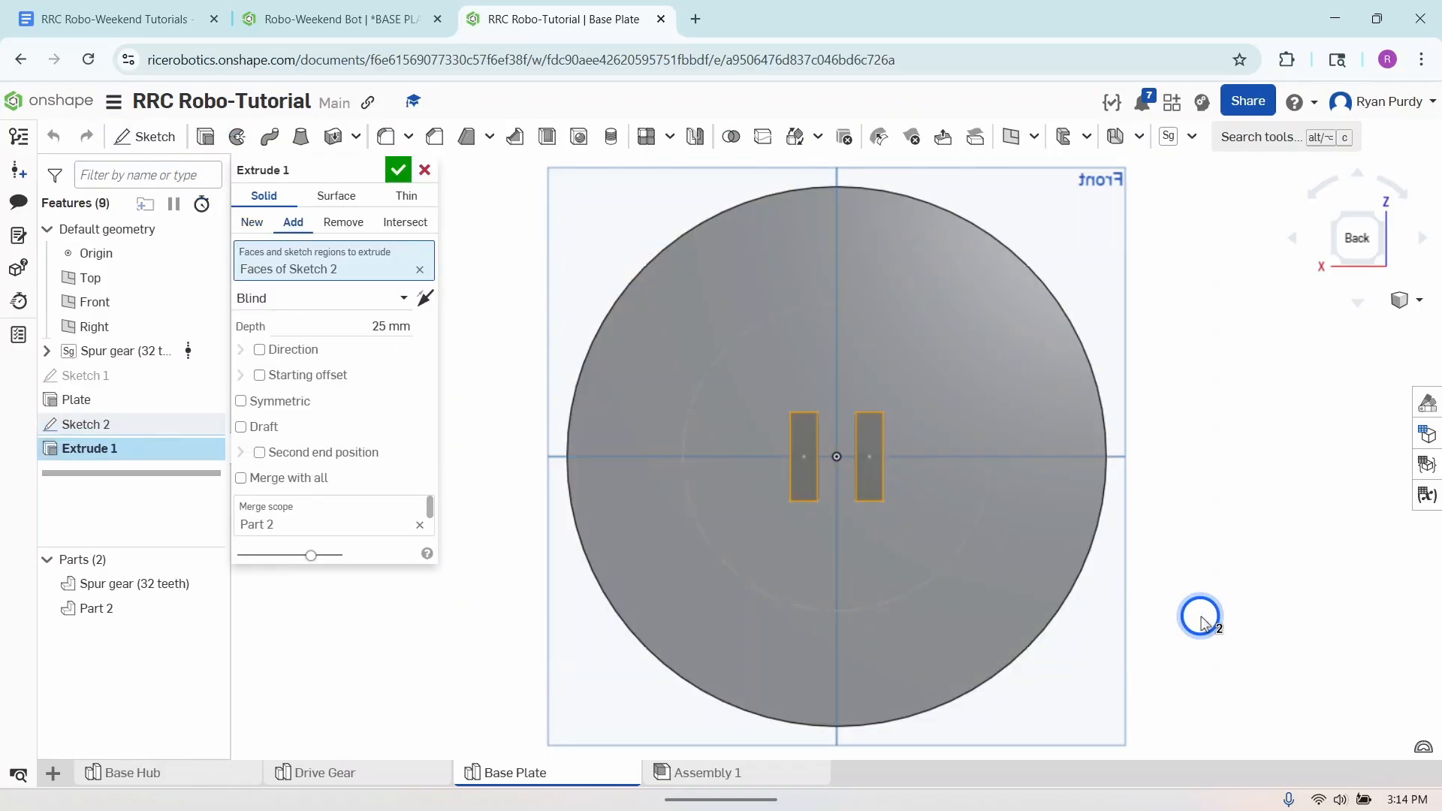
right_click_drag(1197, 611, 1184, 533)
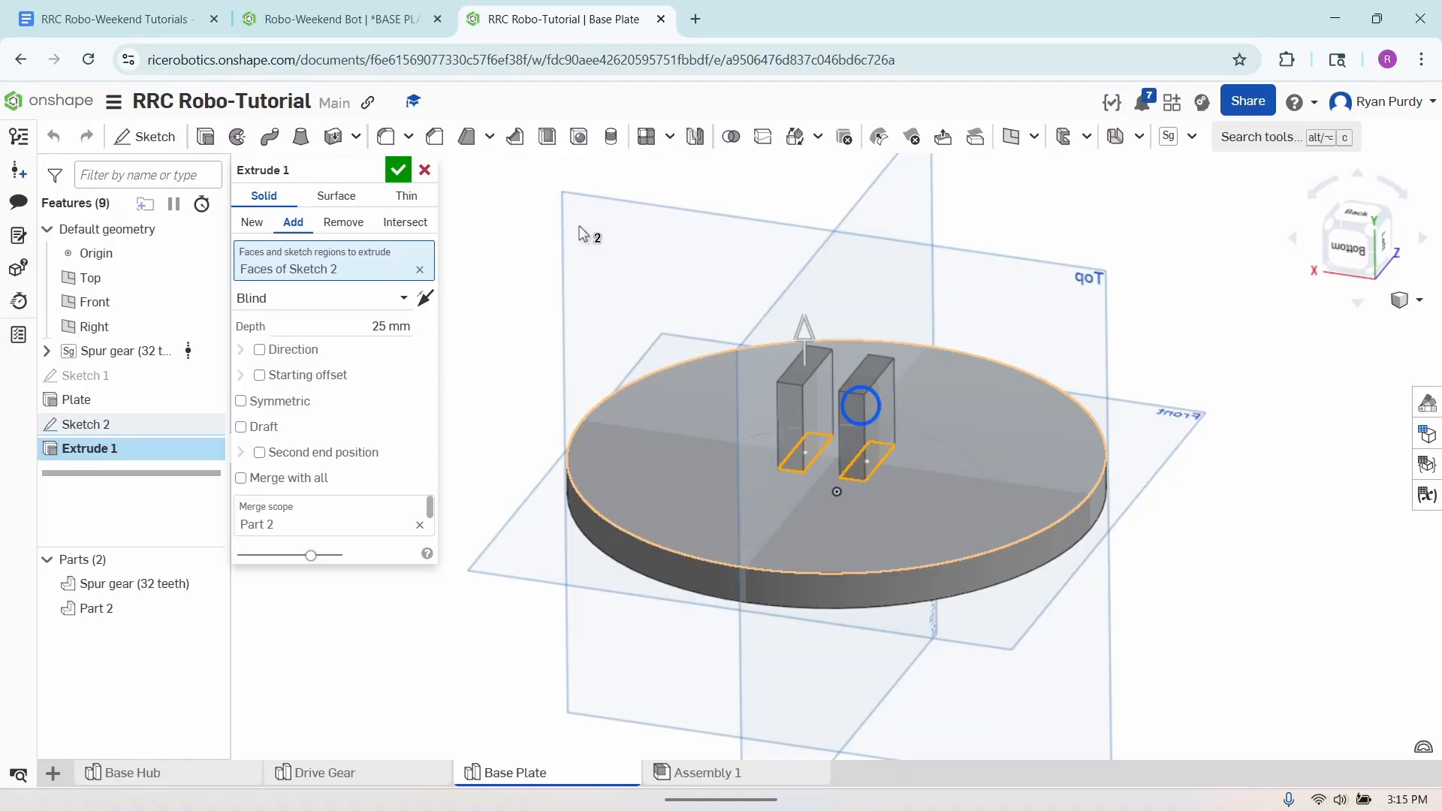
left_click(388, 326)
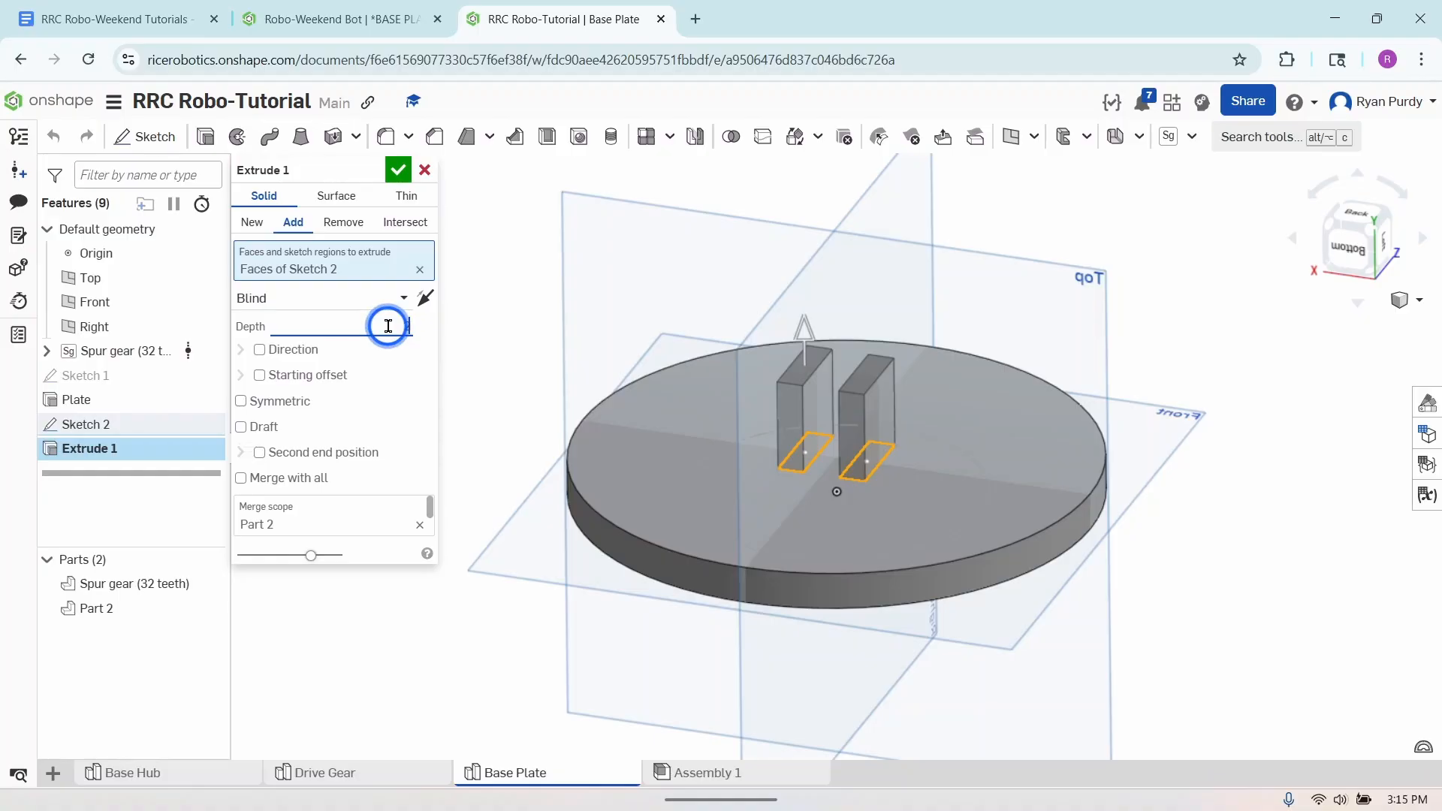
type("22 mm")
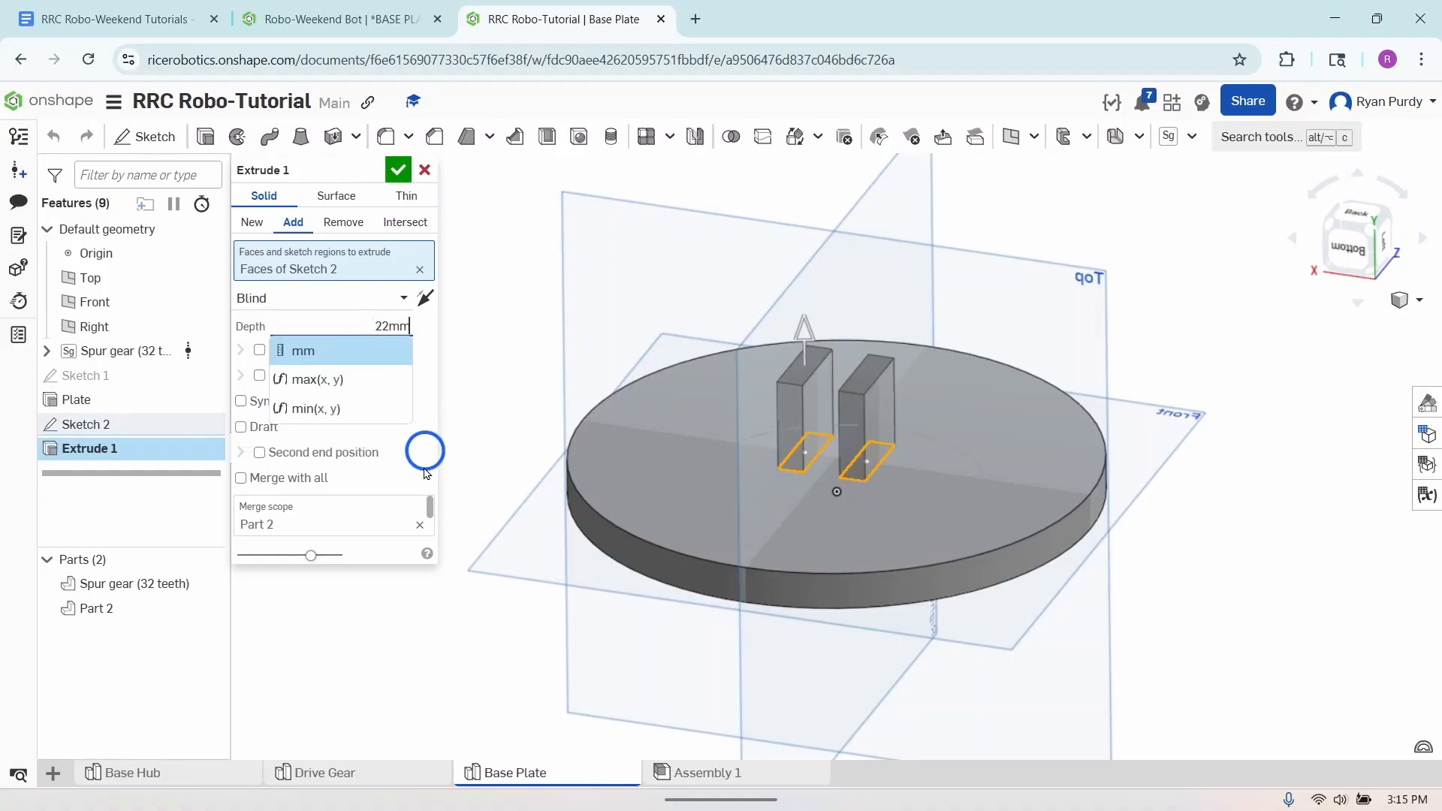
key("Return")
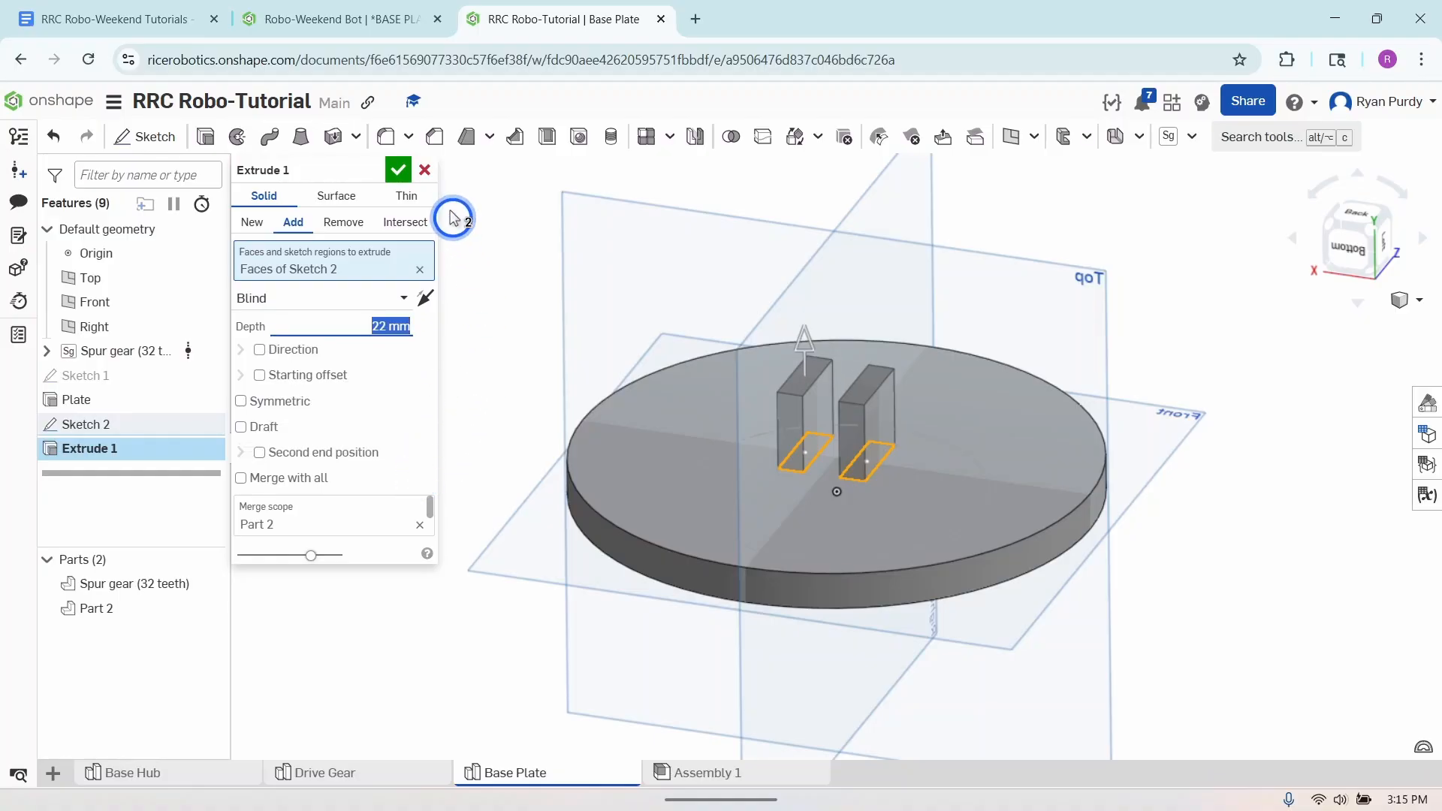
left_click(398, 171)
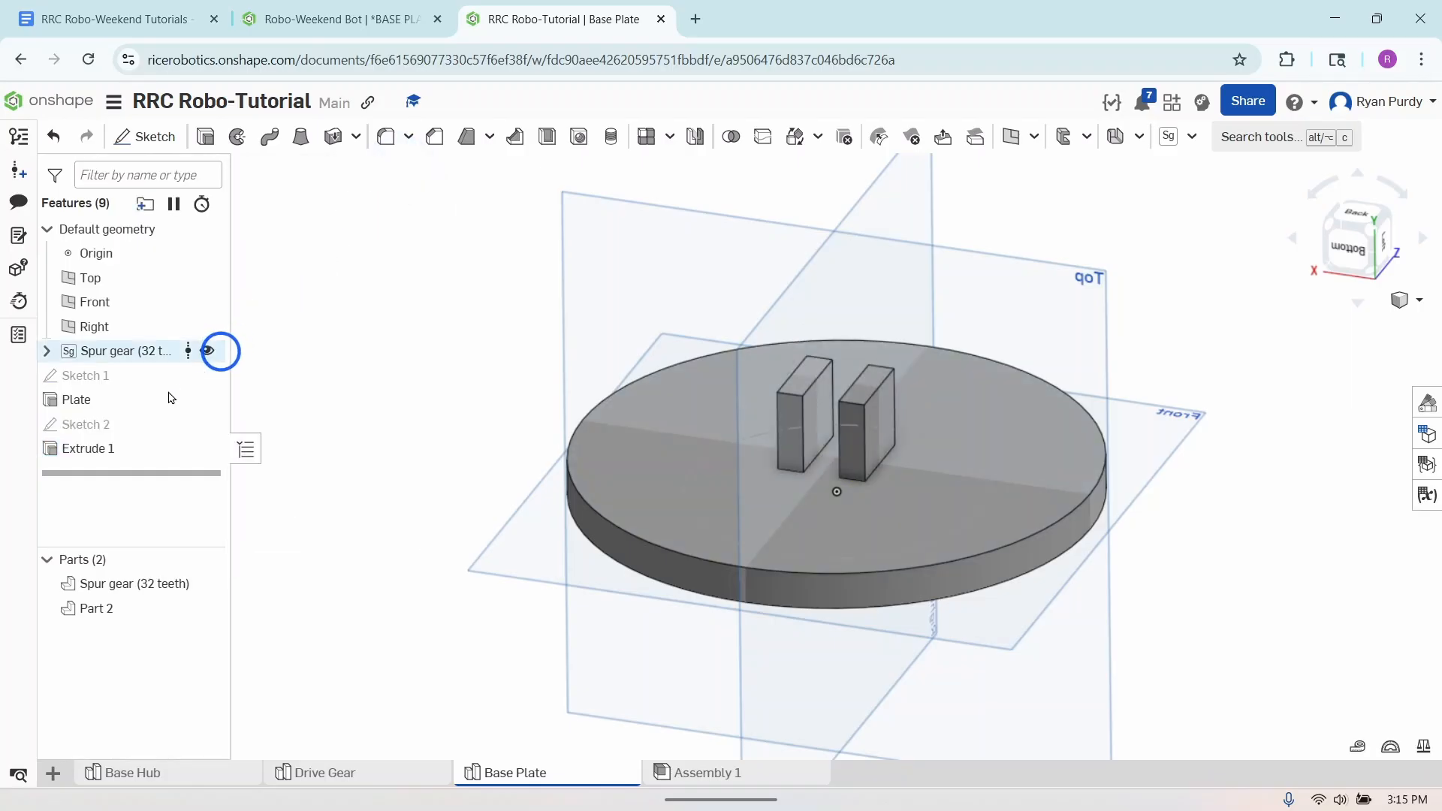
- Rename the new extrusion feature as SupportPoints
right_click(105, 448)
left_click(148, 460)
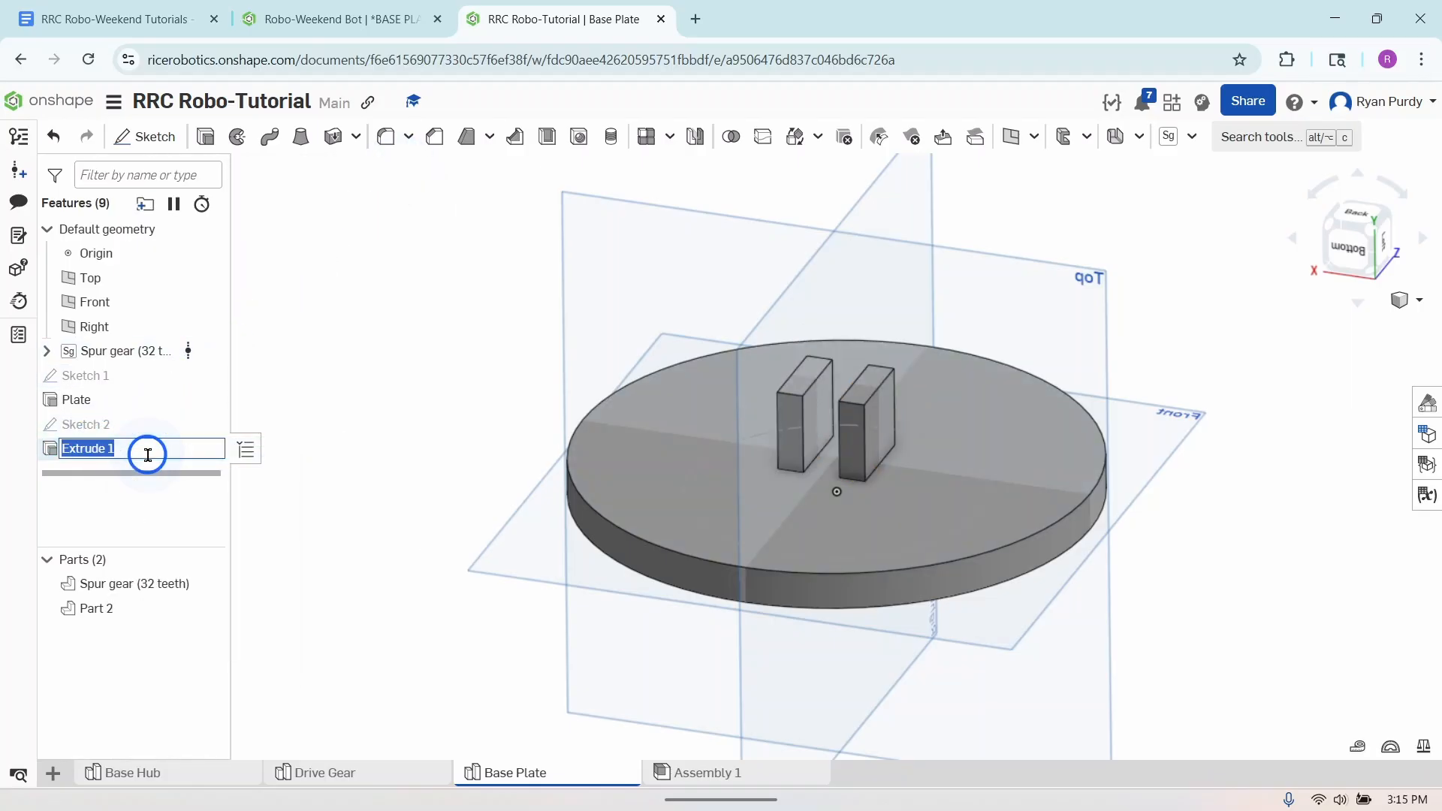
type("SupportPoin")
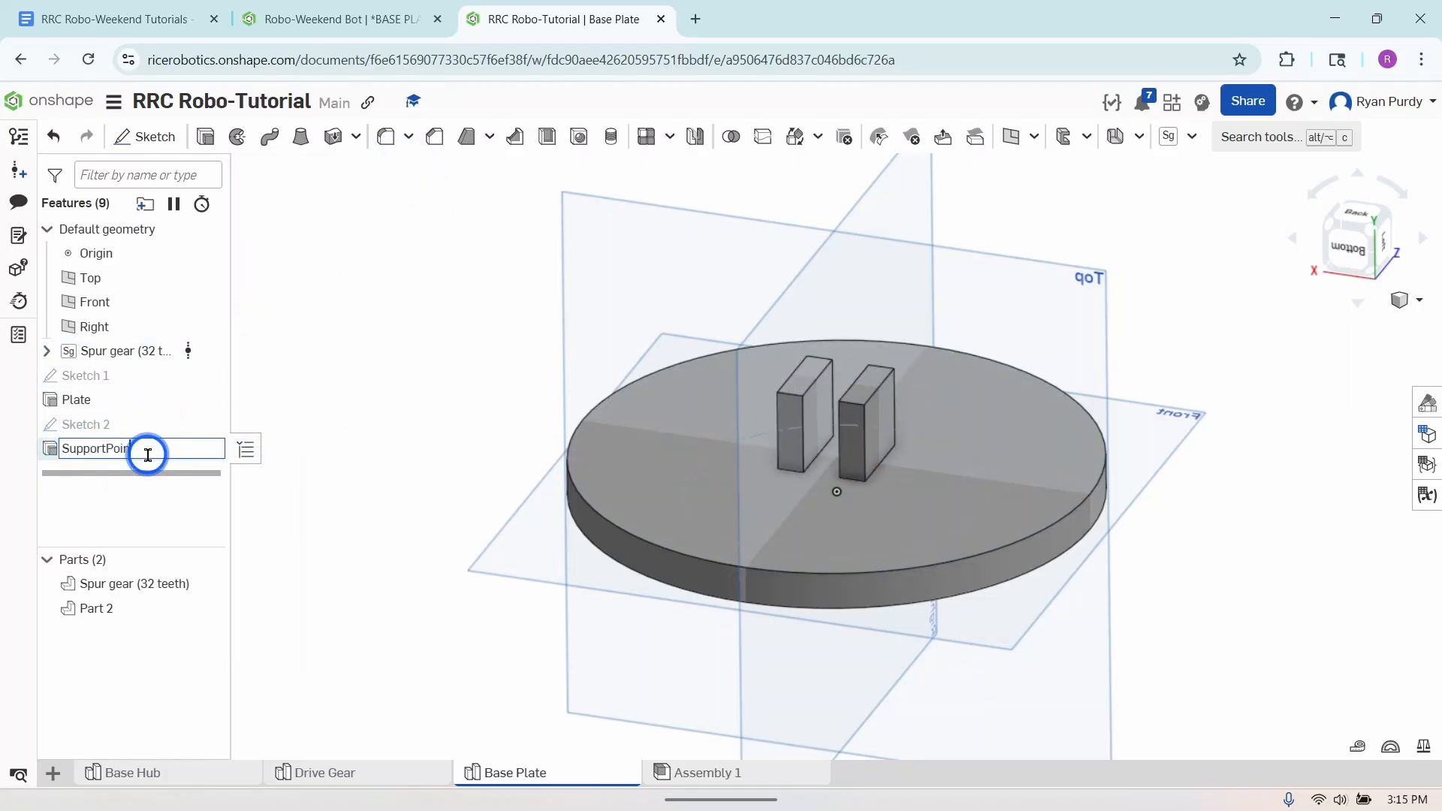
type("ts")
key("Return")
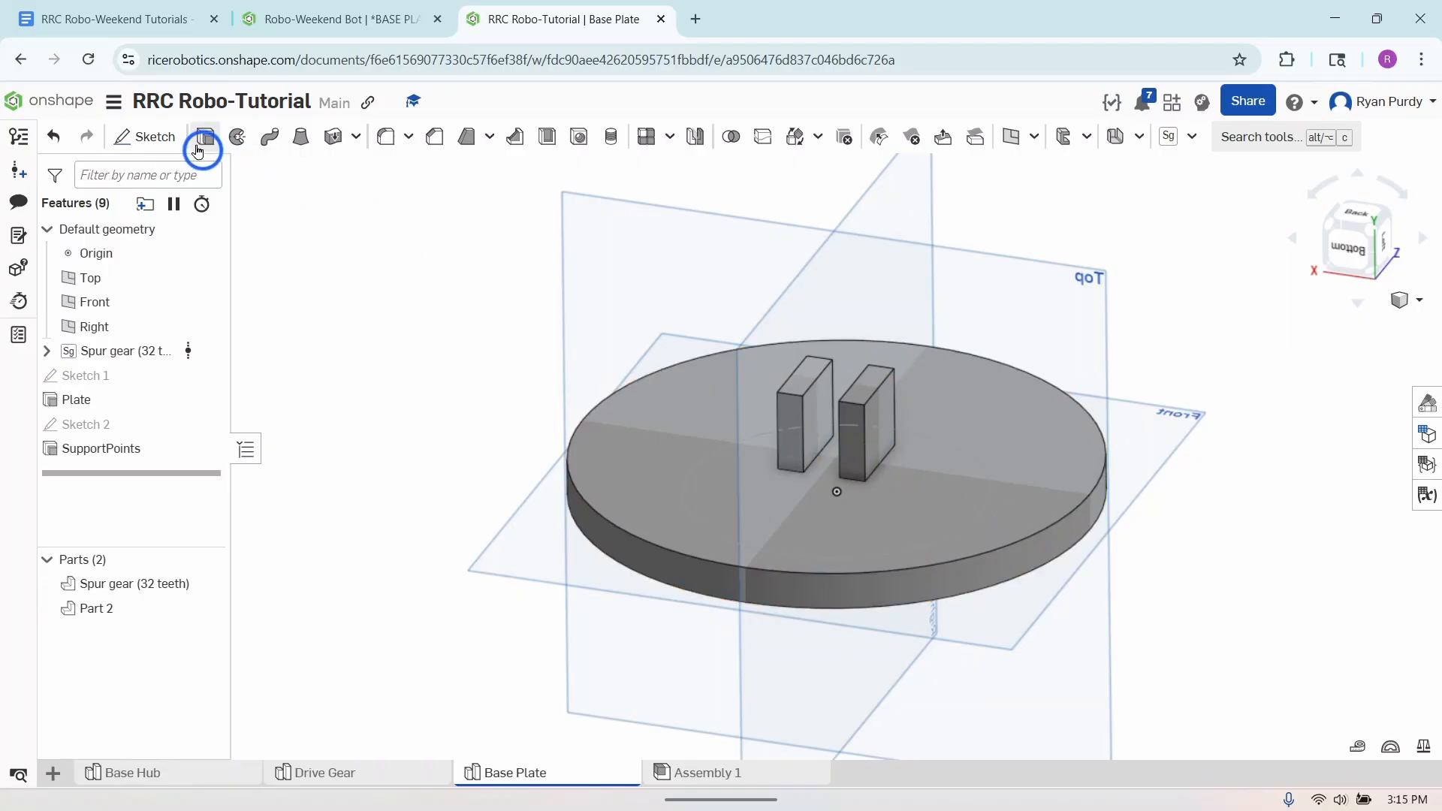
- Start a new sketch on the broad outer face of the right-hand support block
left_click(170, 139)
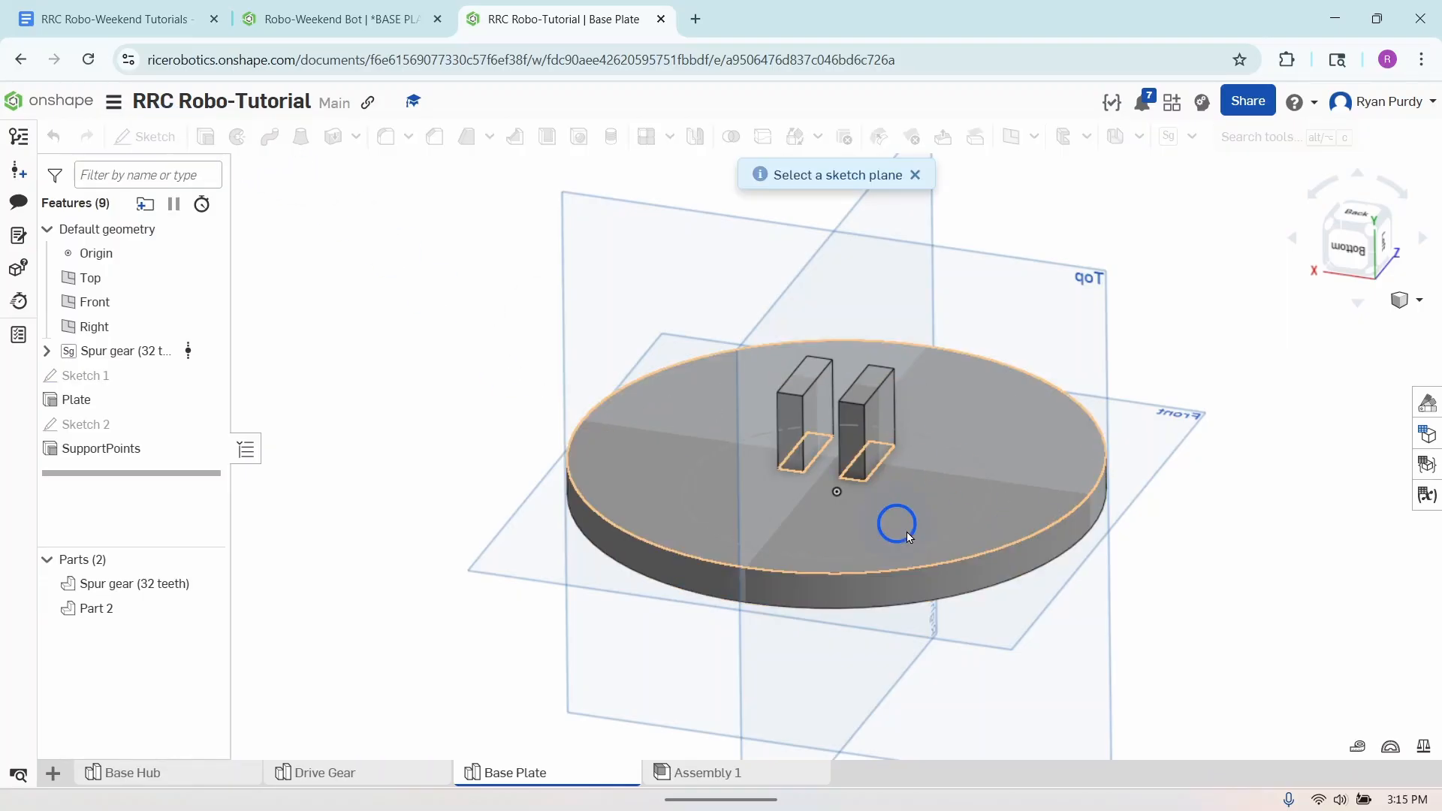
left_click(882, 432)
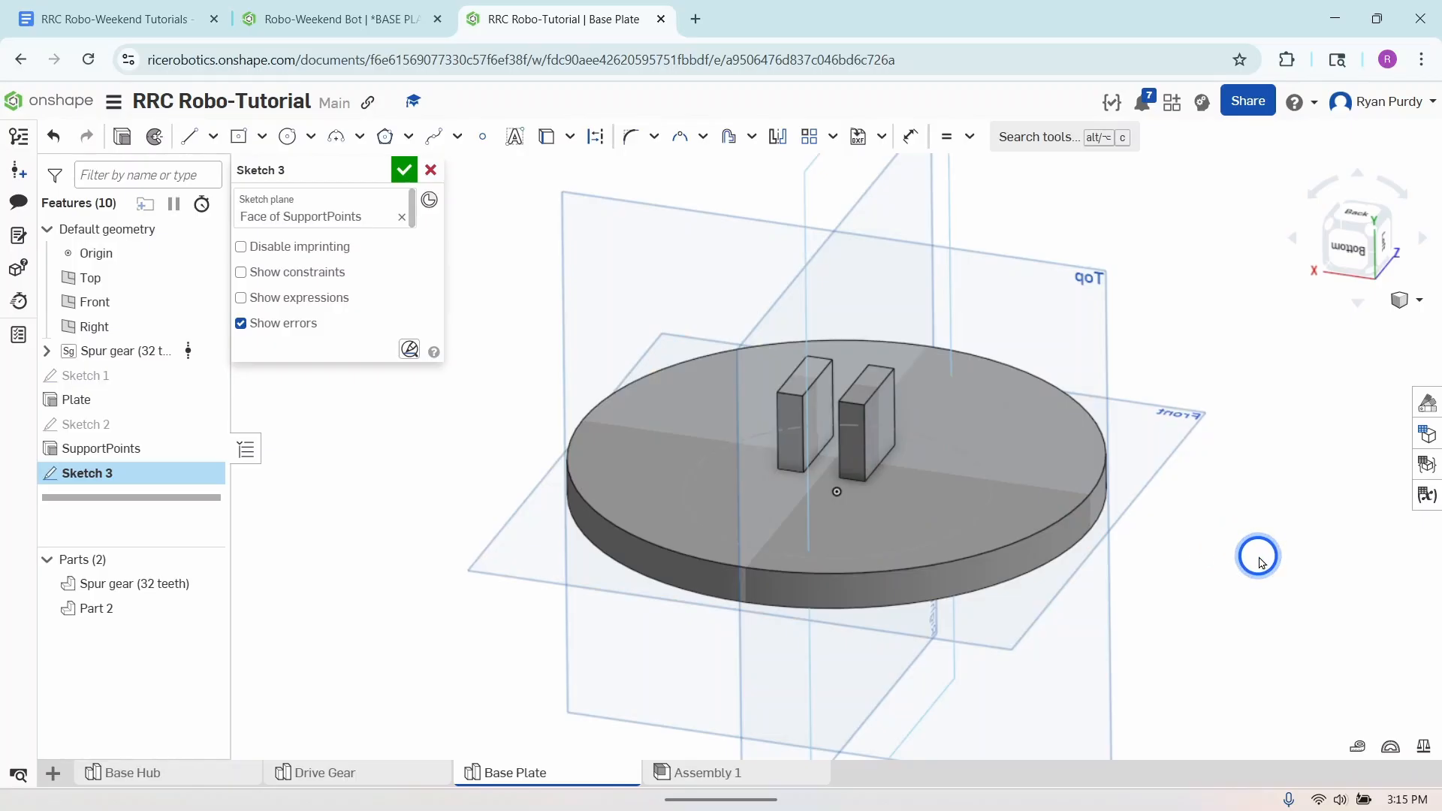
mouse_move(1258, 553)
right_mouse_down()
mouse_move(1175, 521)
mouse_move(1218, 588)
right_mouse_up()
right_click(1255, 607)
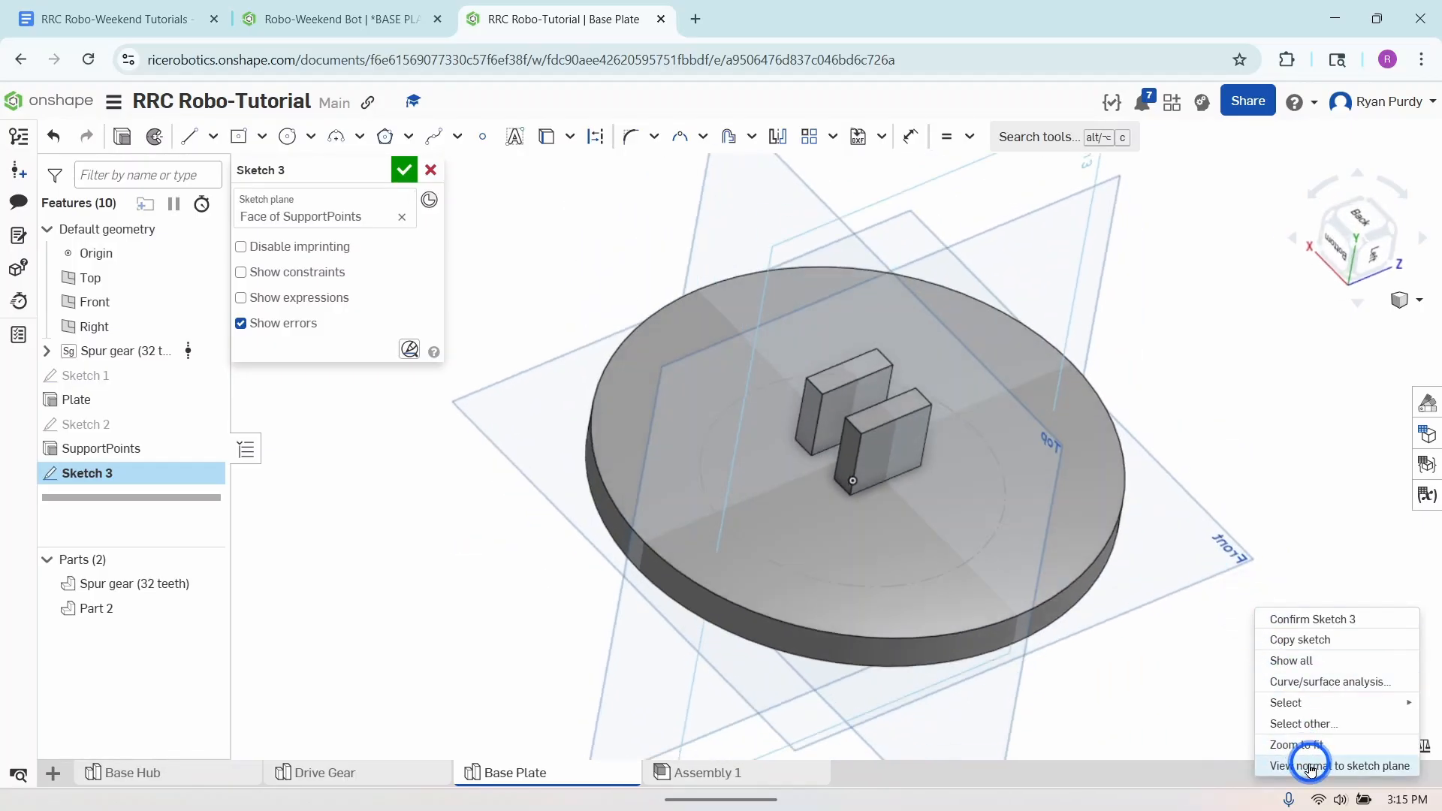
left_click(1306, 764)
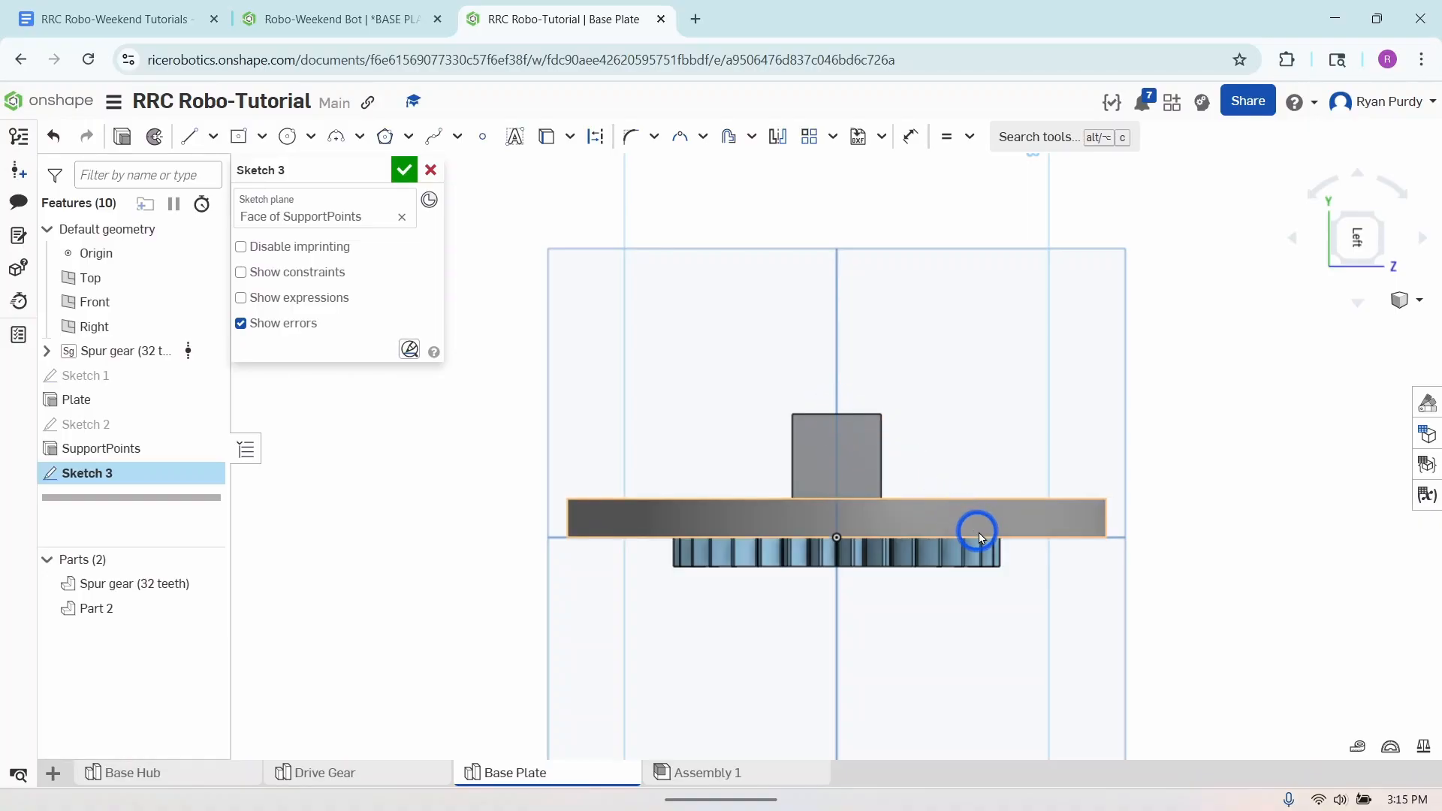
- Draw a circle centered on the midpoint of the support block's upper edge and dimension its diameter to 15 mm
left_click(287, 136)
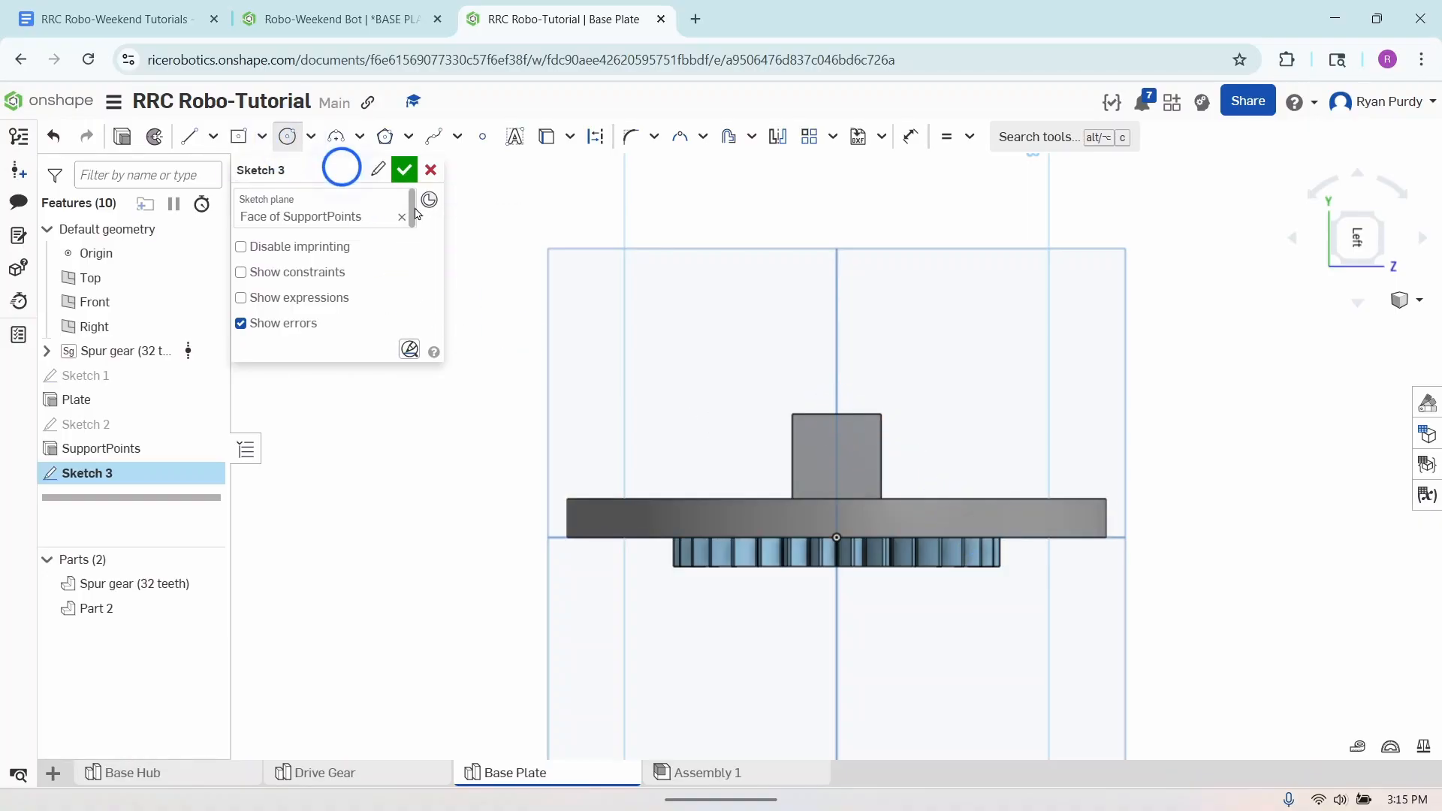
left_click(837, 413)
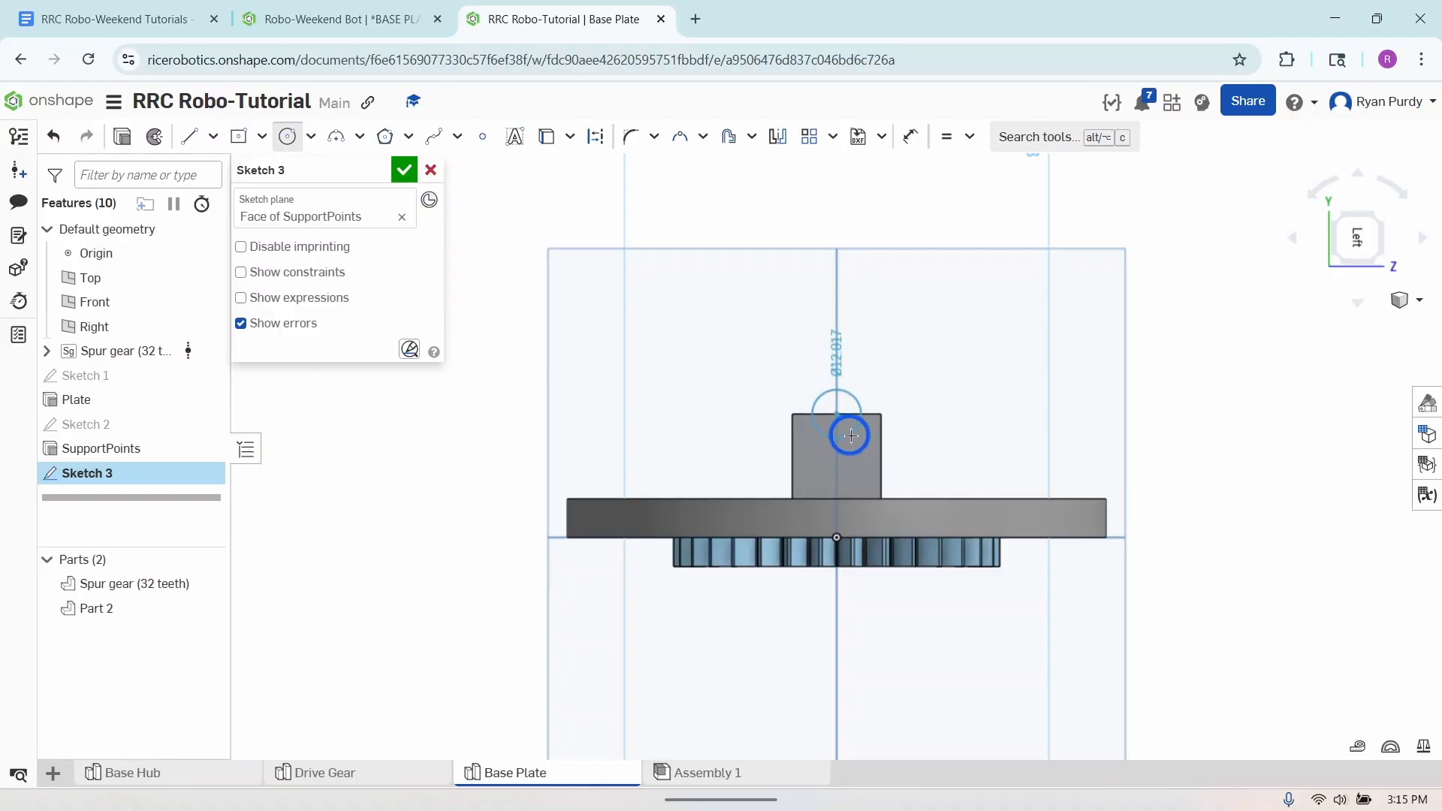
left_click(857, 435)
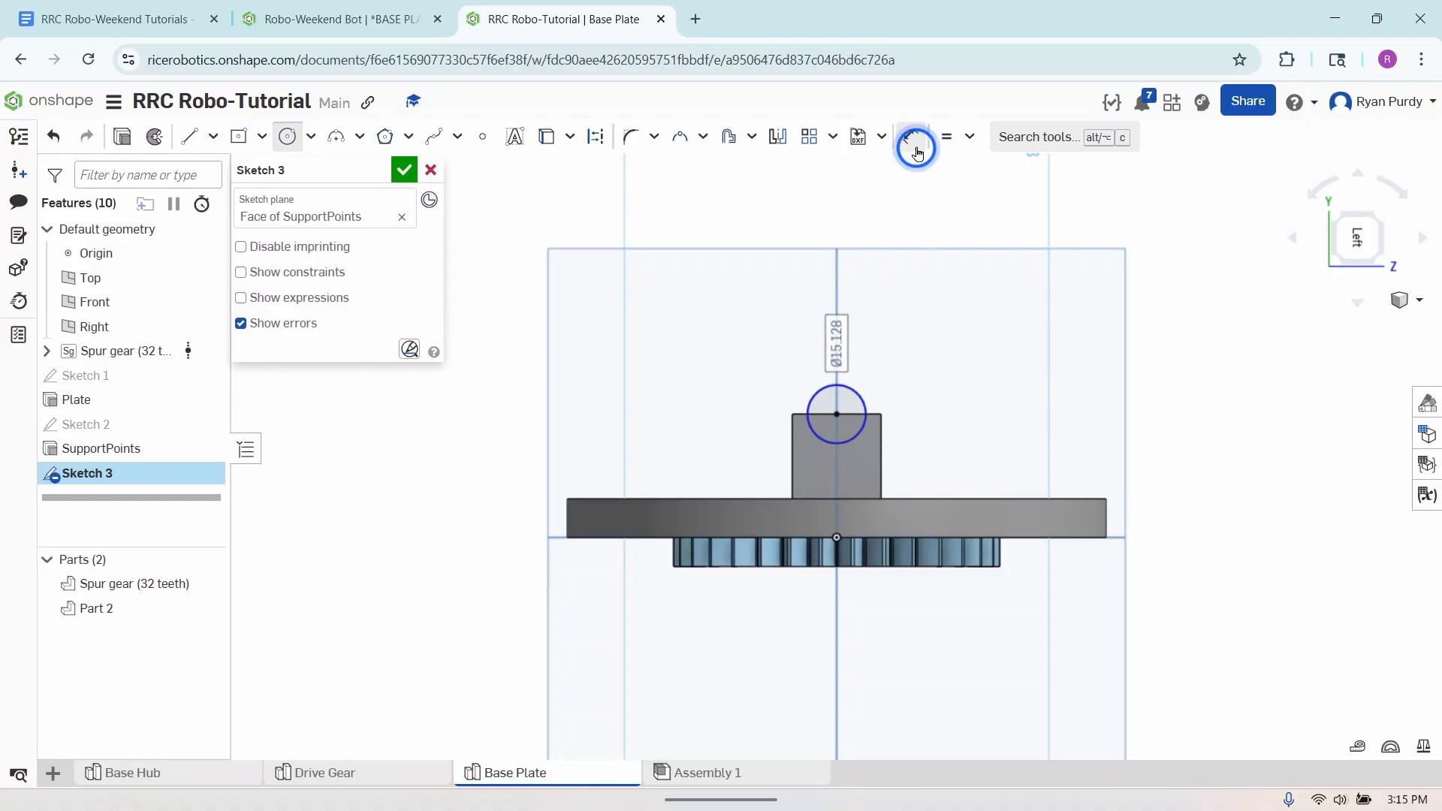
left_click(911, 136)
left_click(860, 398)
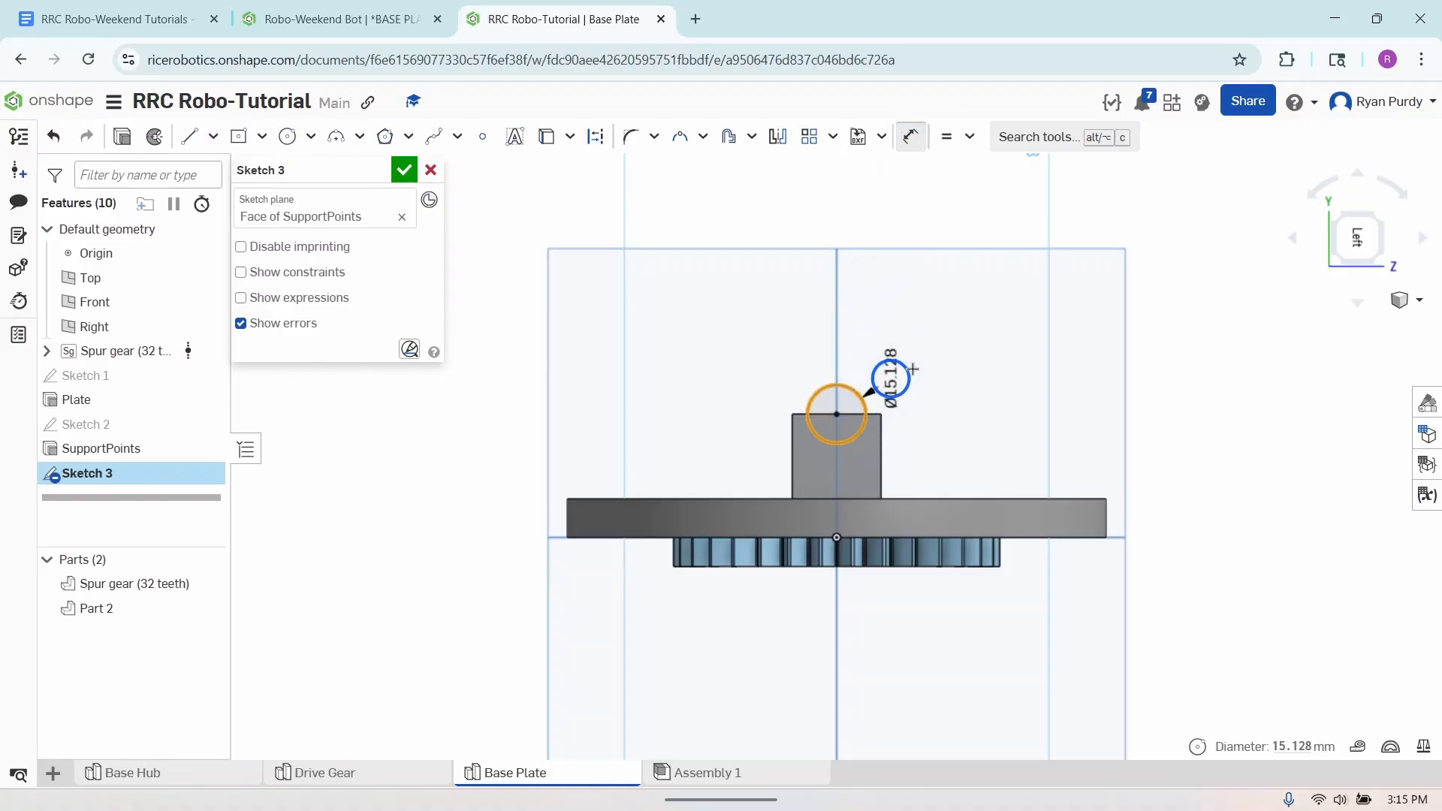
left_click(935, 365)
type("10mm")
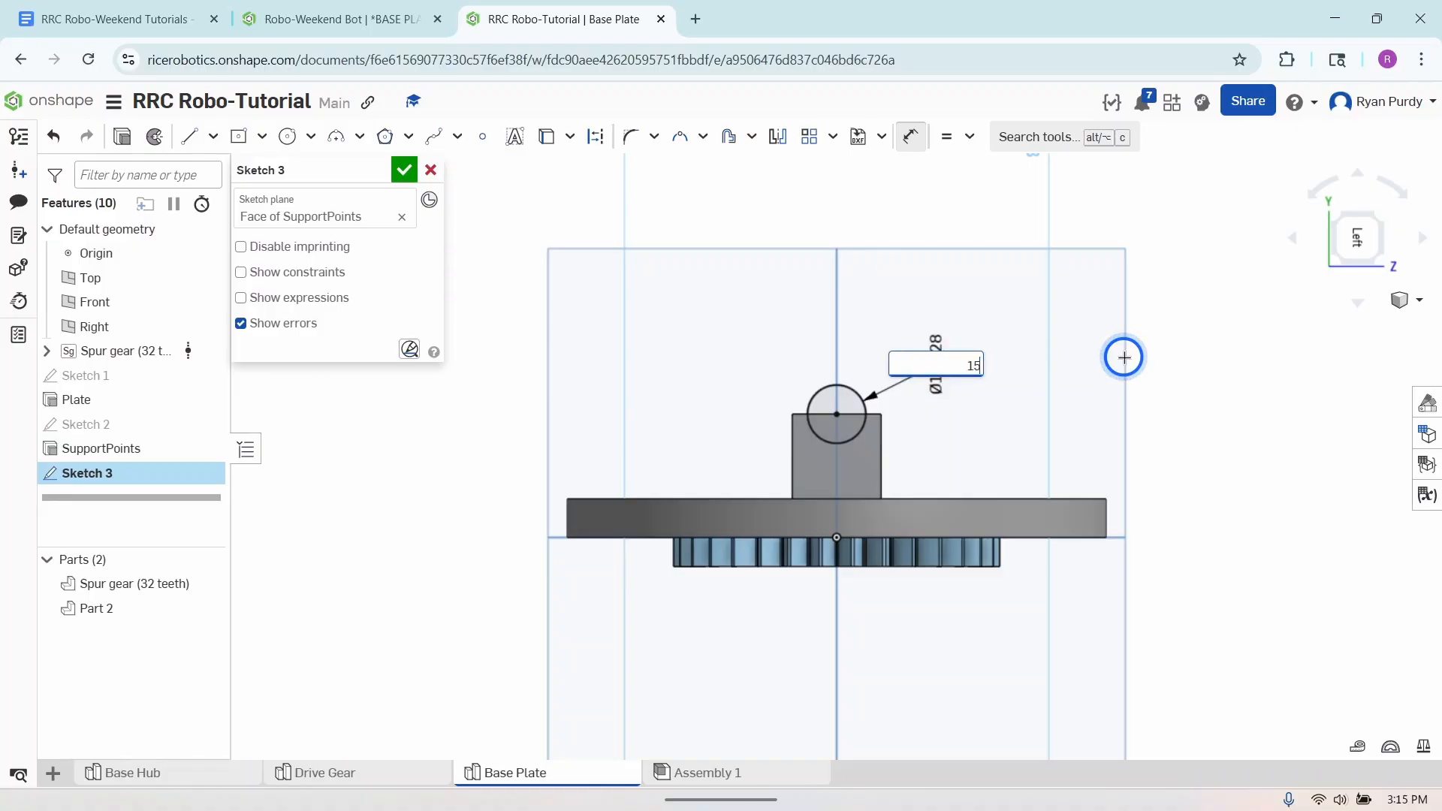
key("Return")
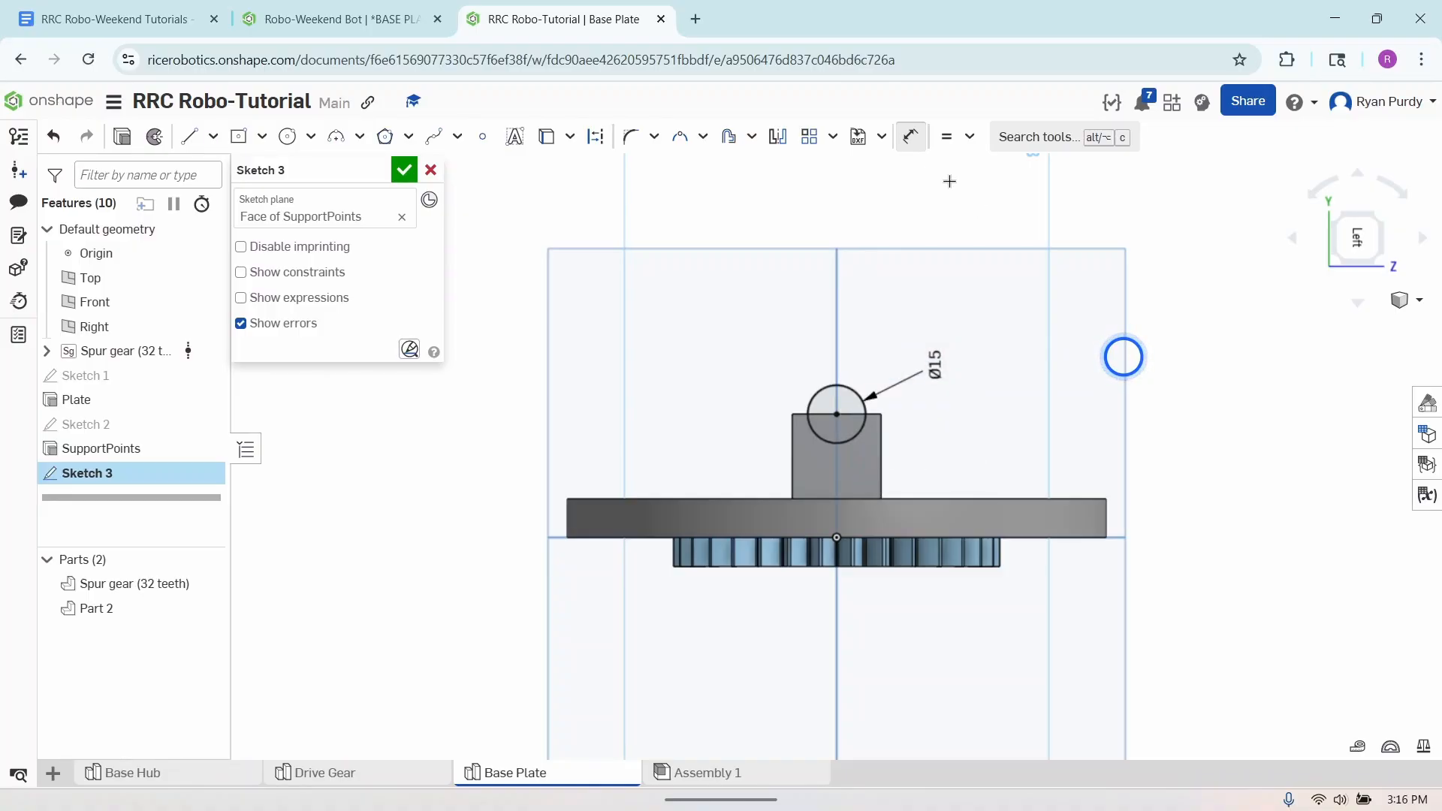
left_click(911, 137)
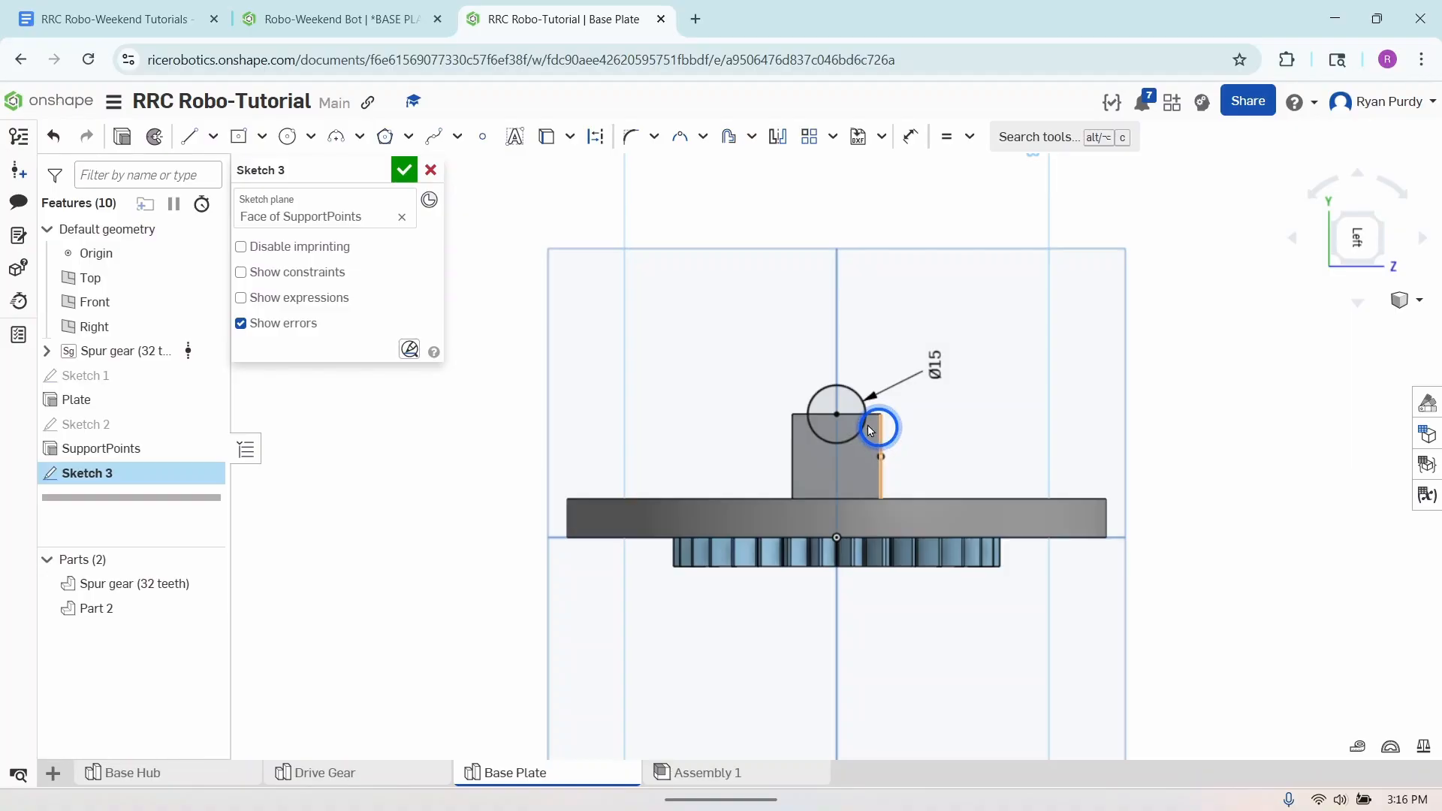
- Sketch a narrow triangle along the support block's right edge, from its upper corner to a base about 6.26 mm wide on the plate
left_click(186, 138)
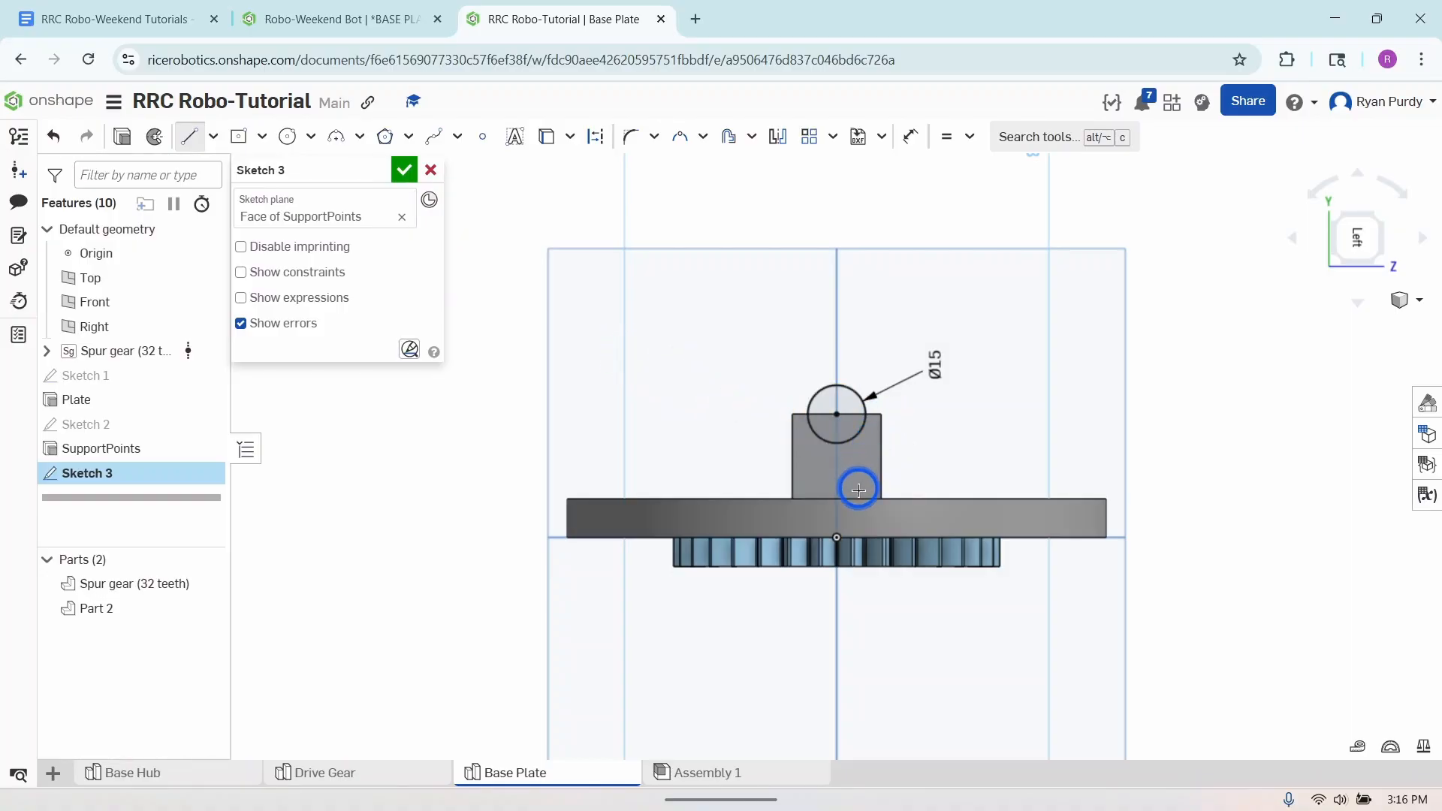
left_click(880, 415)
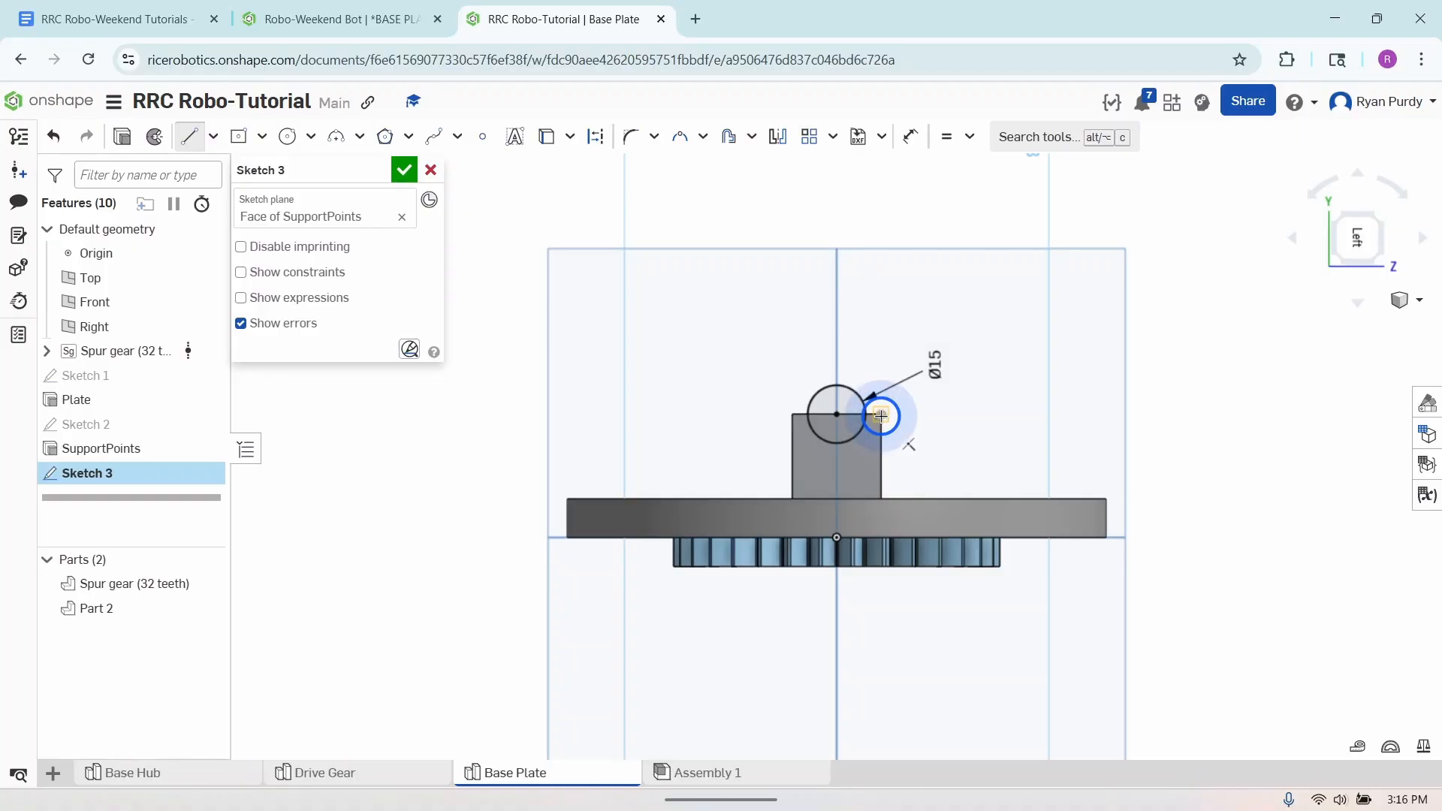
left_click(856, 500)
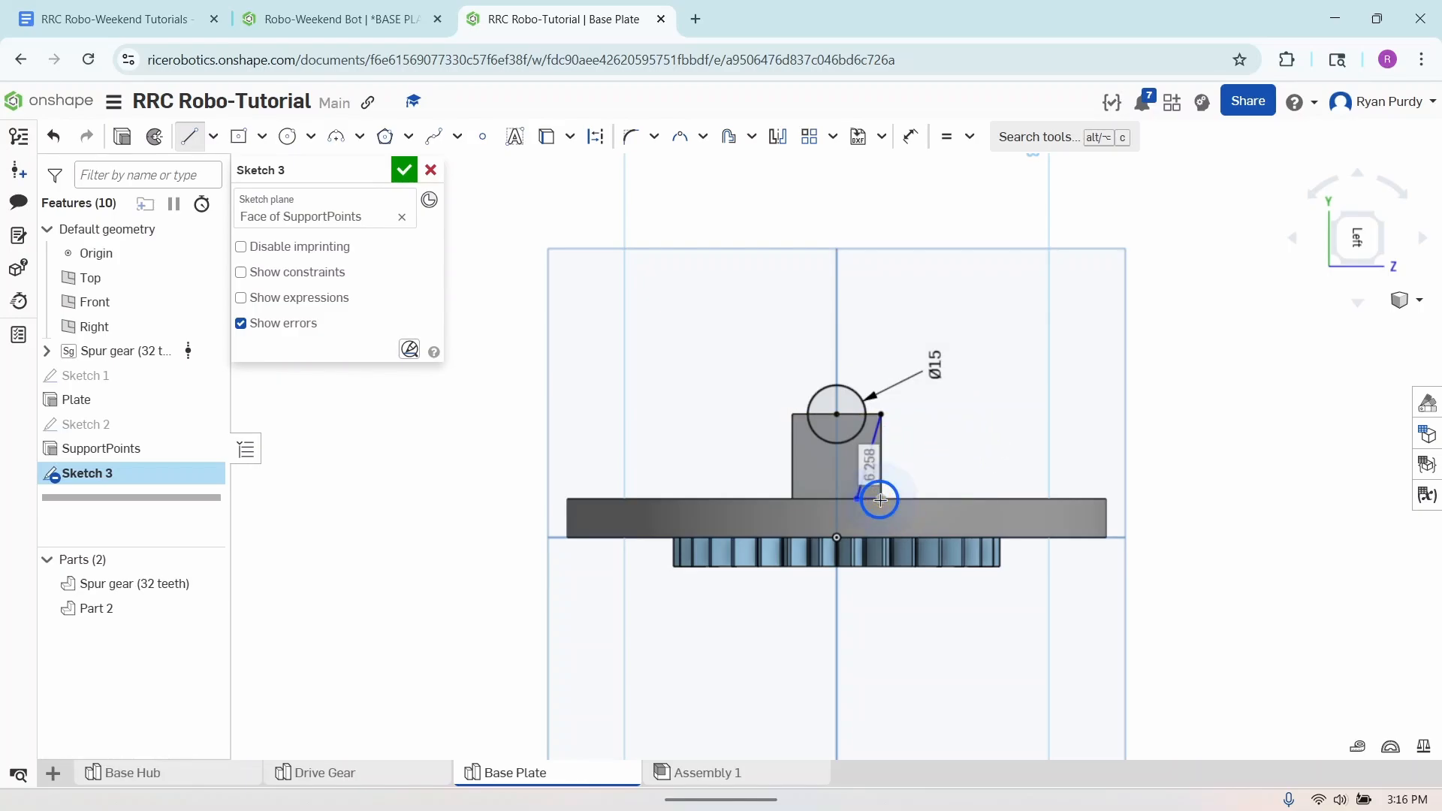
left_click(881, 417)
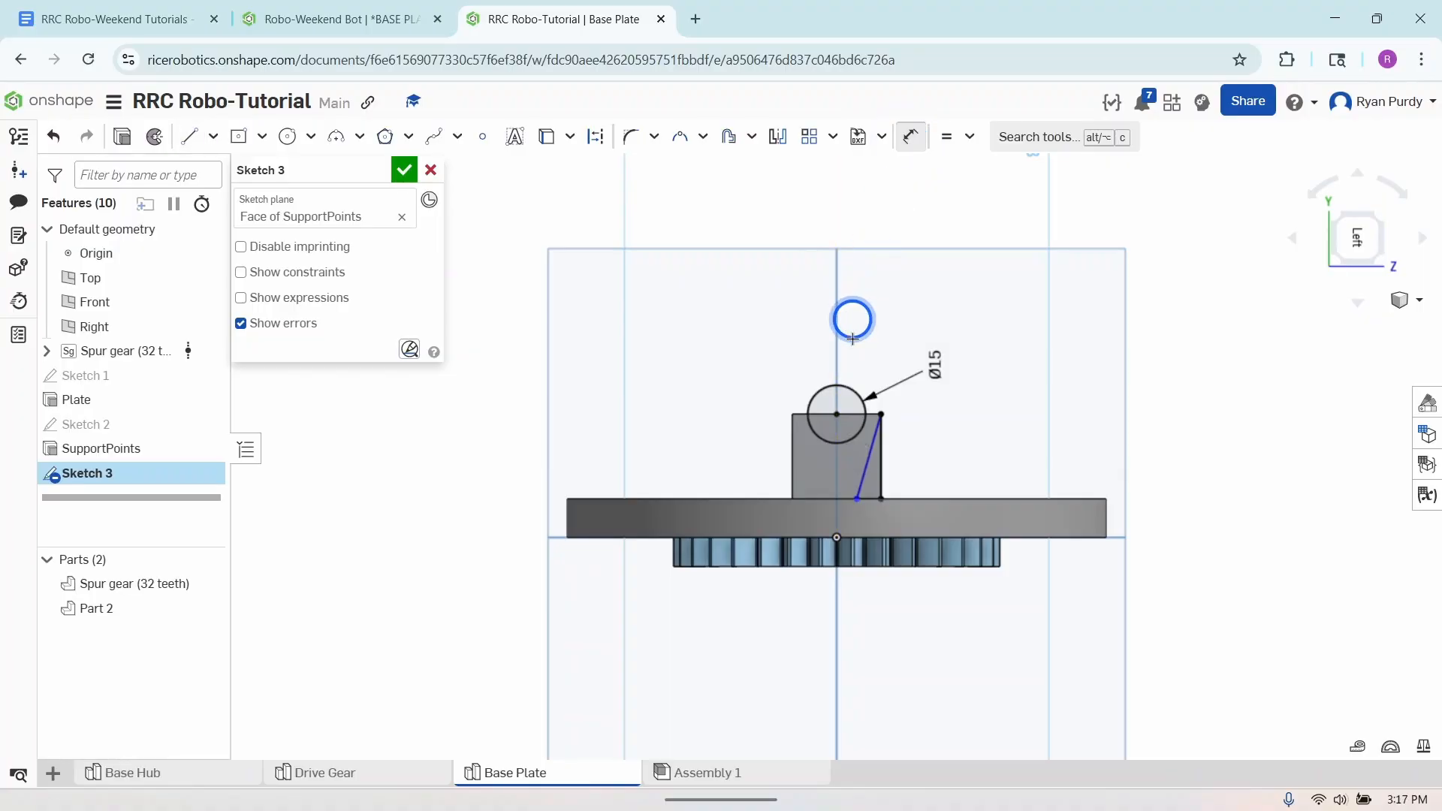
- Dimension the triangle's base along the plate surface to 5 mm
left_click(869, 499)
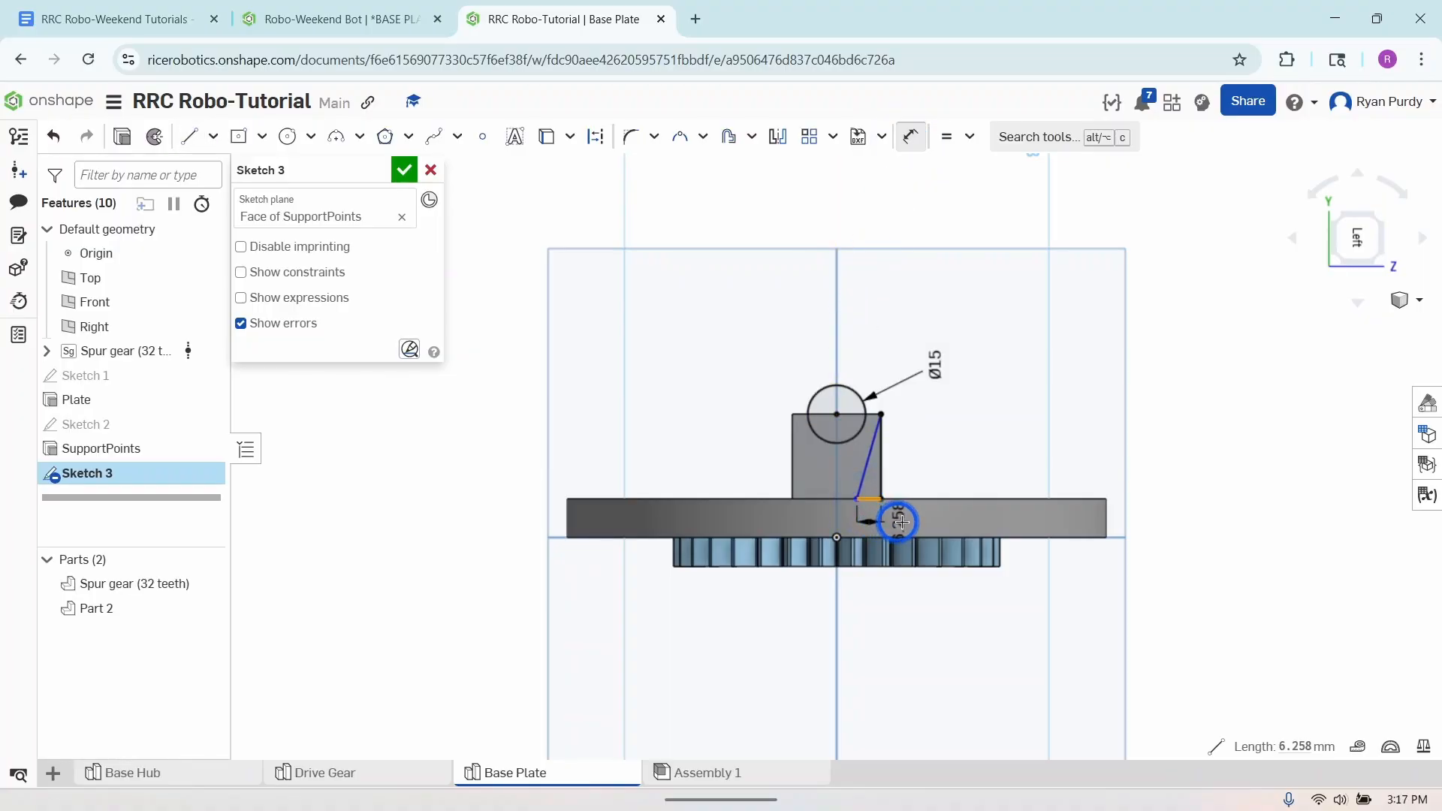
left_click(913, 518)
type("2")
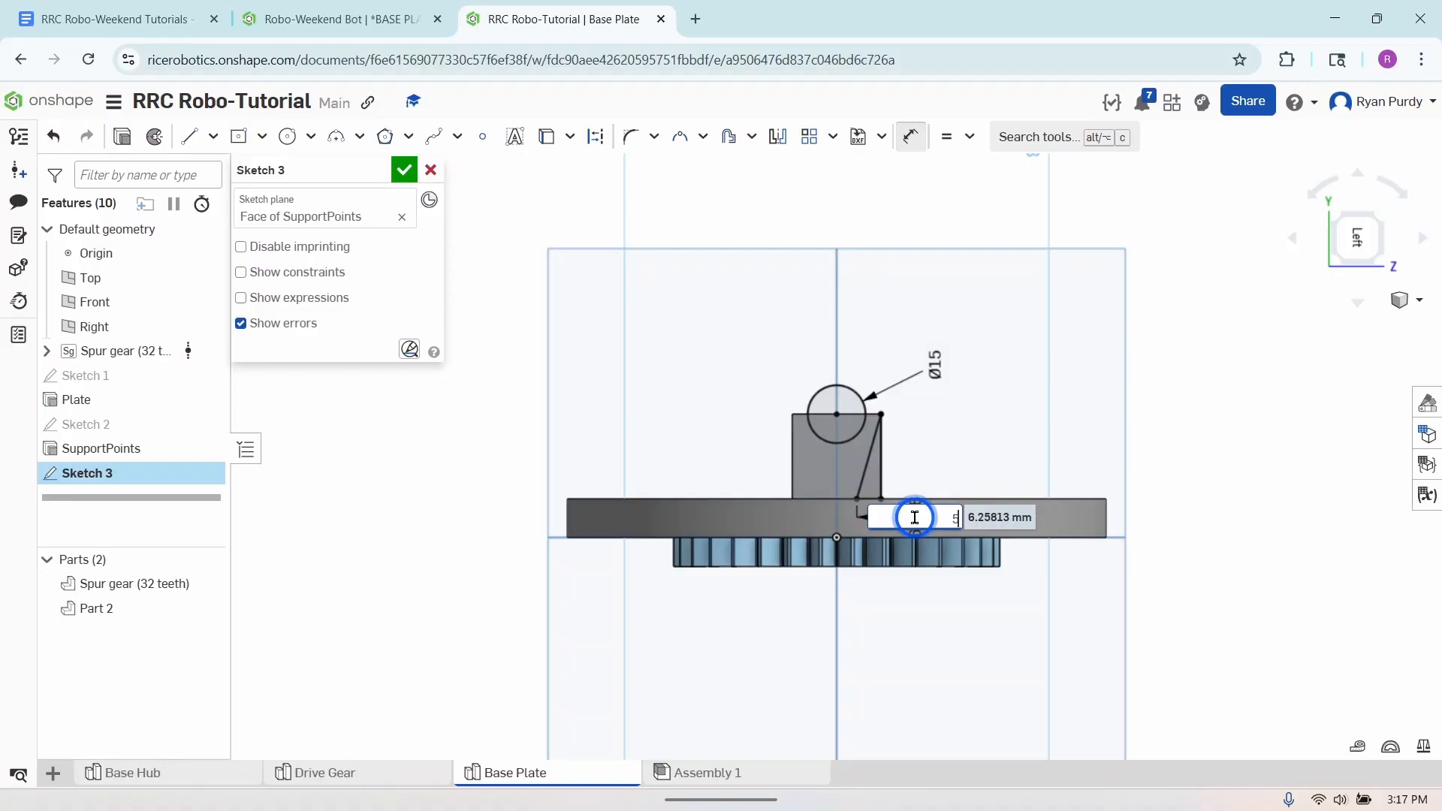
key("Return")
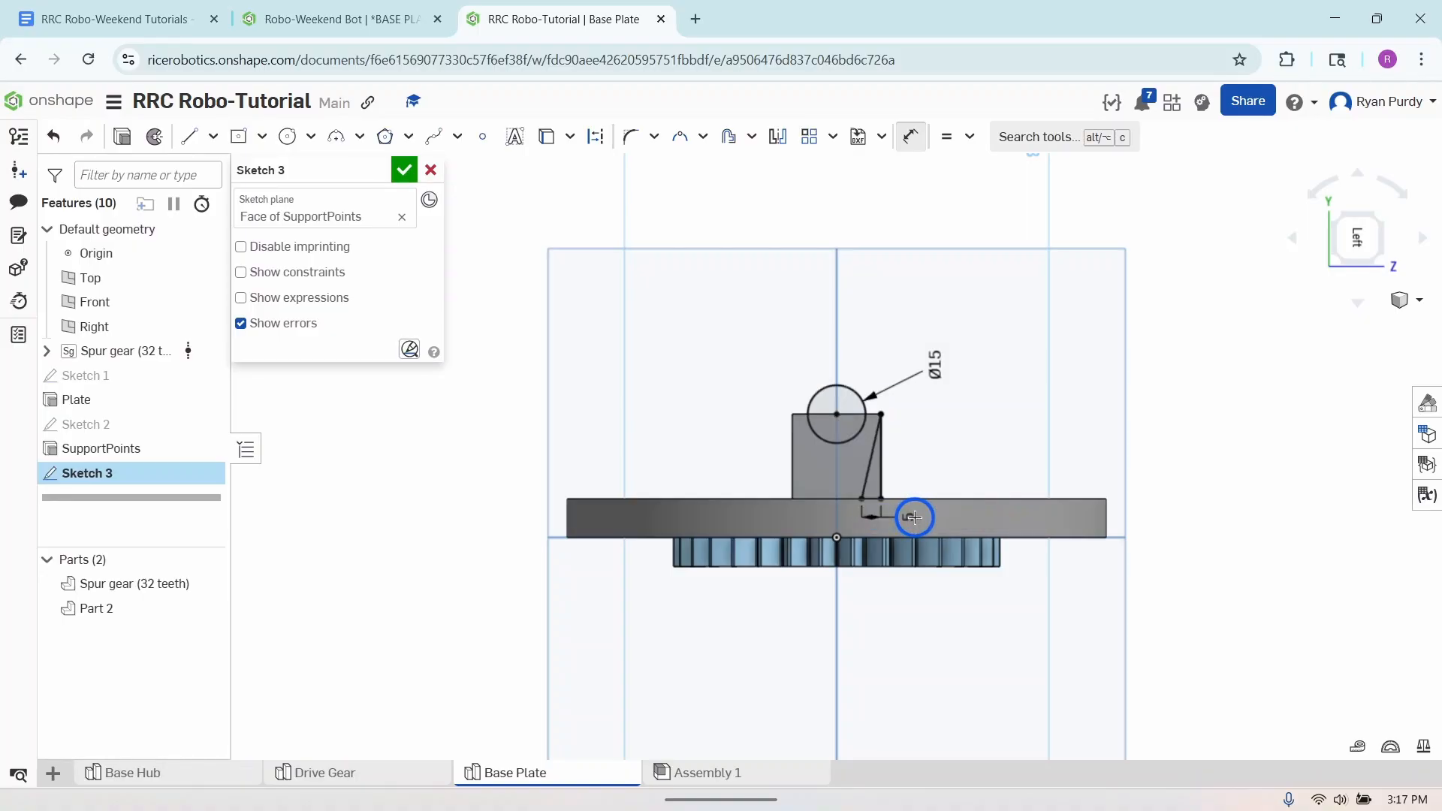
left_click(911, 136)
left_click(871, 468)
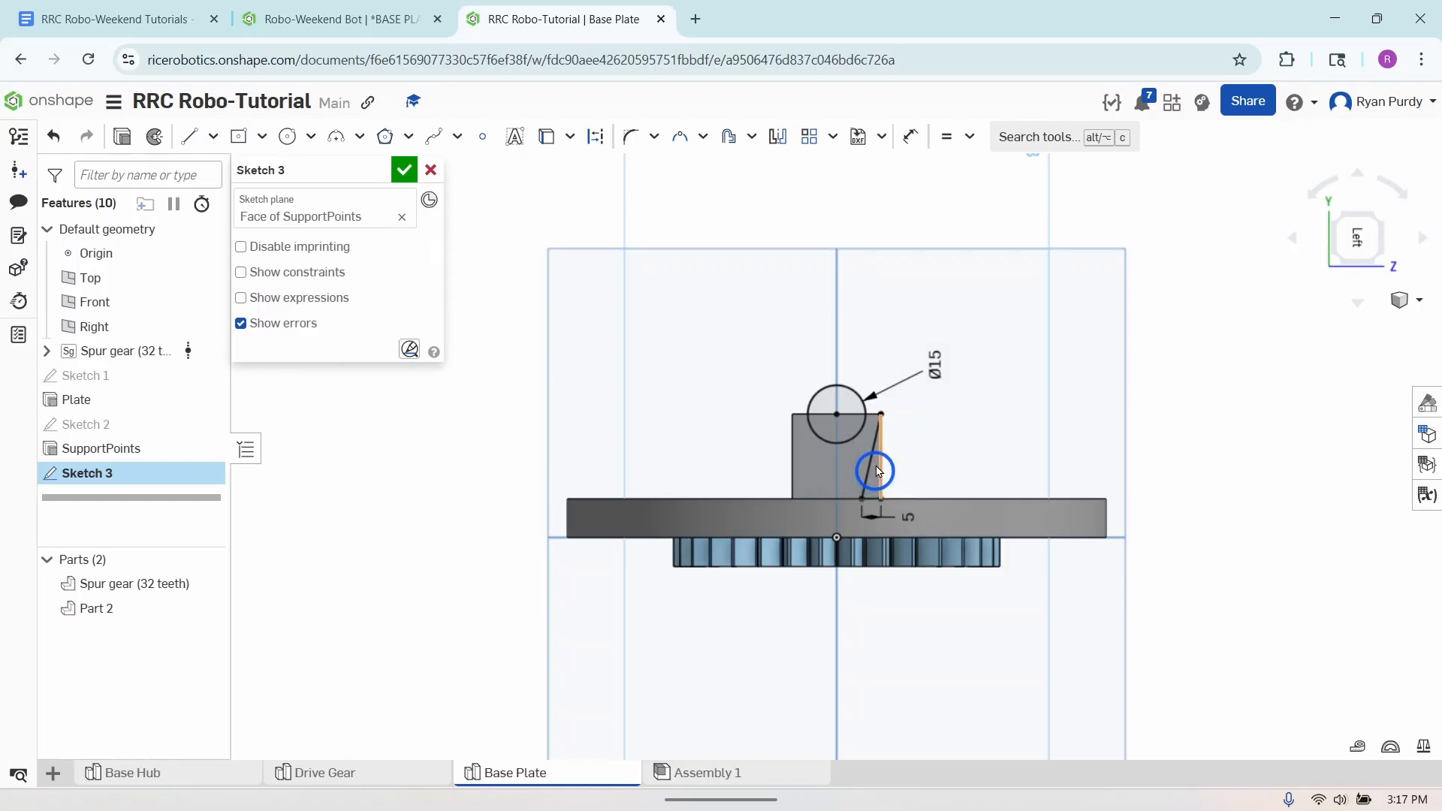
left_click(837, 467)
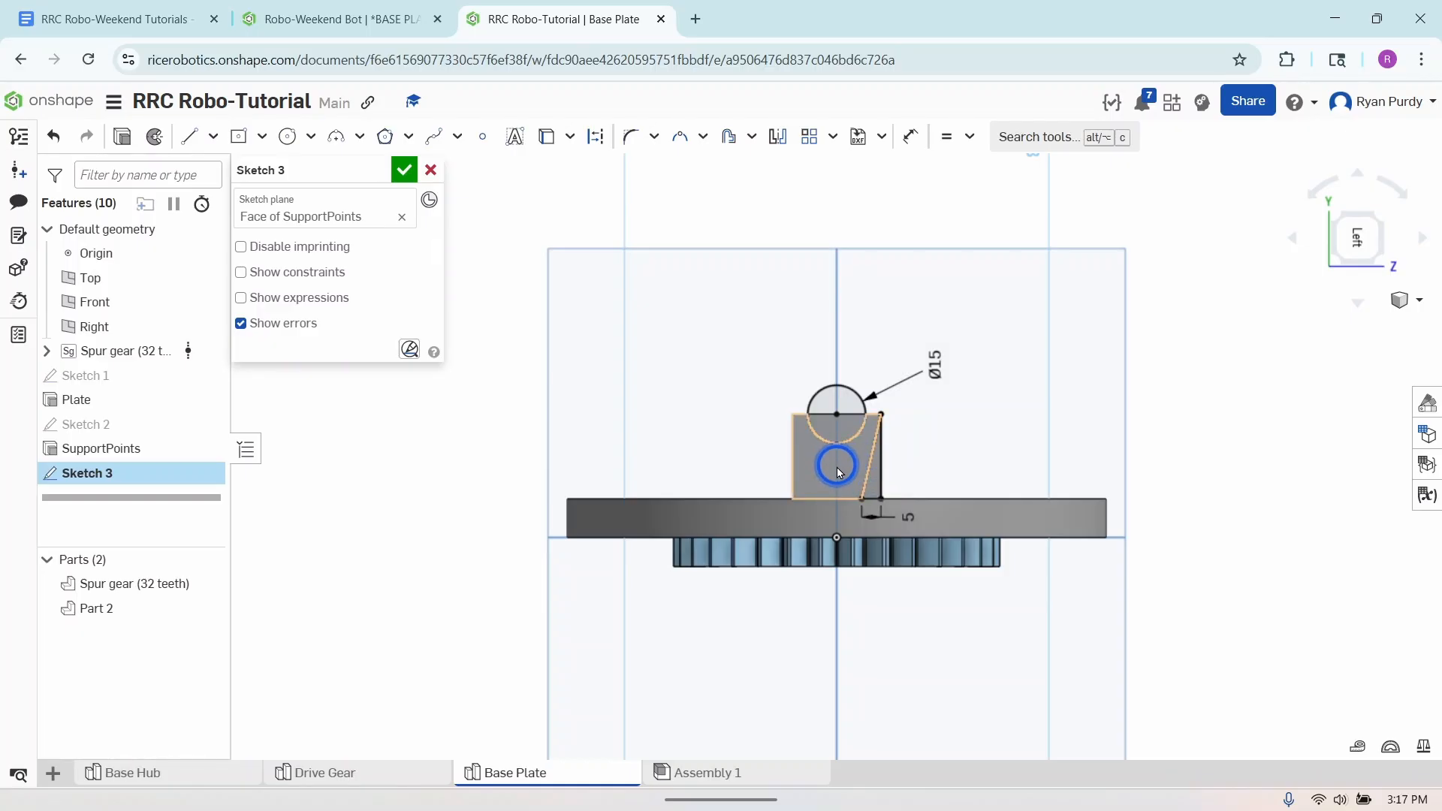
left_click(832, 322)
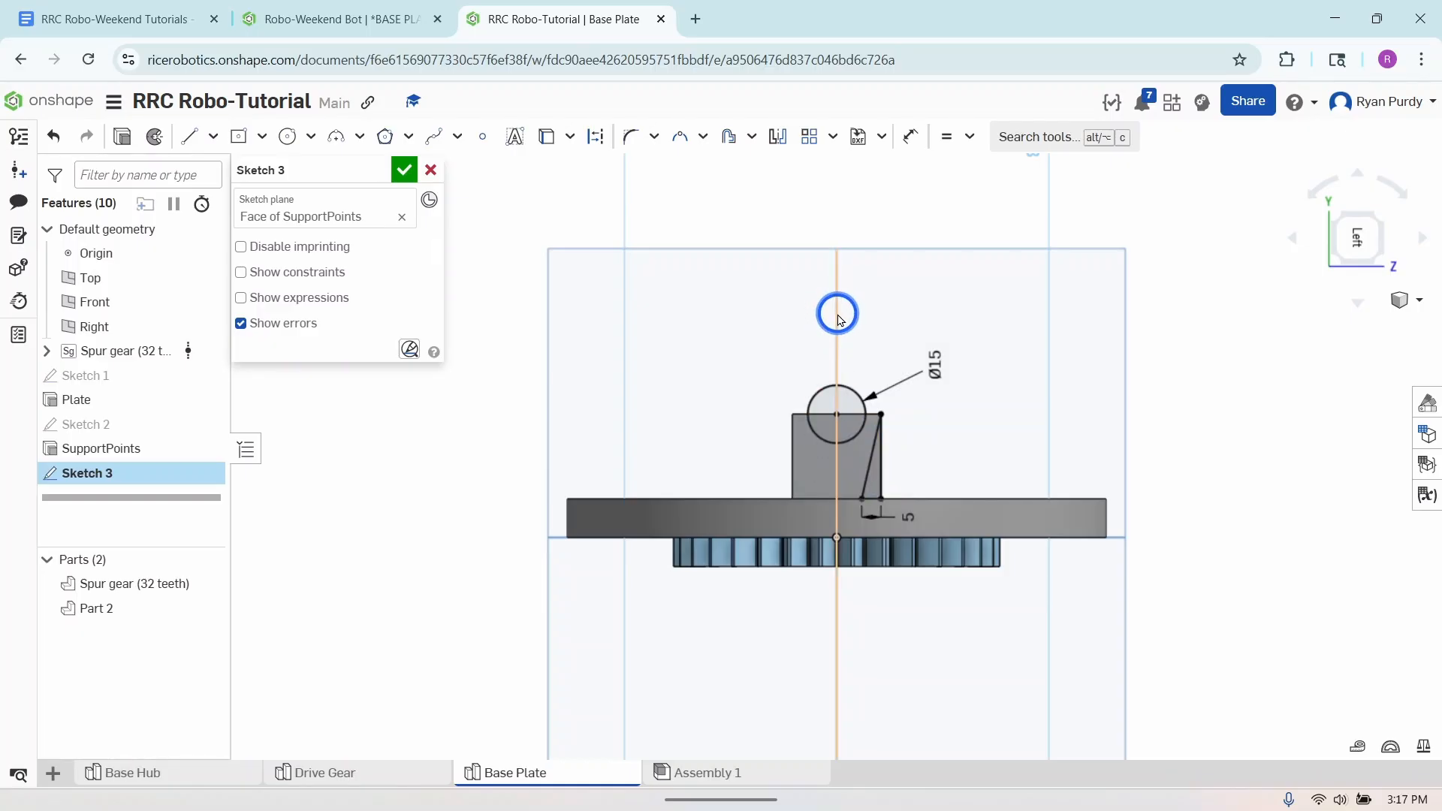
left_click(794, 471)
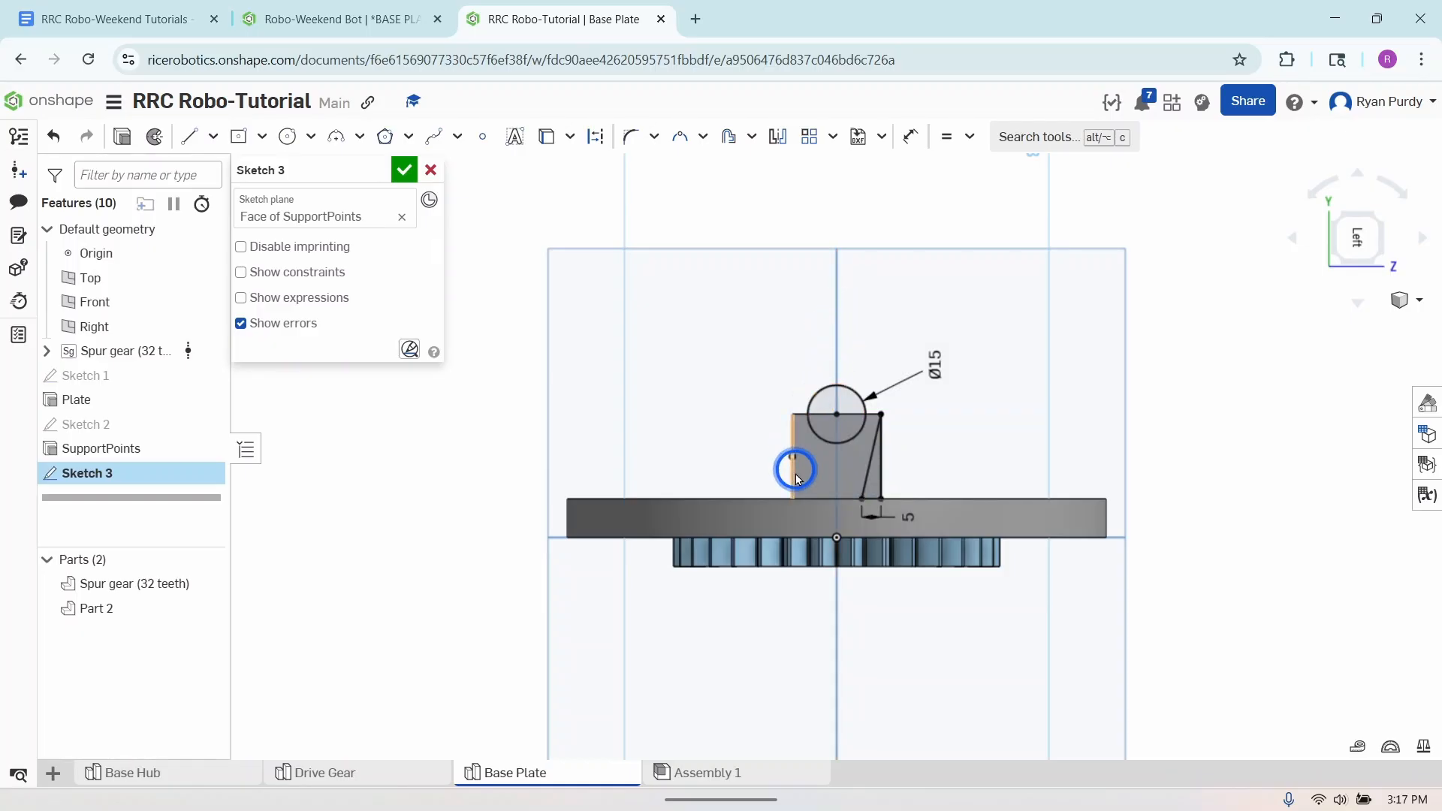
left_click(776, 137)
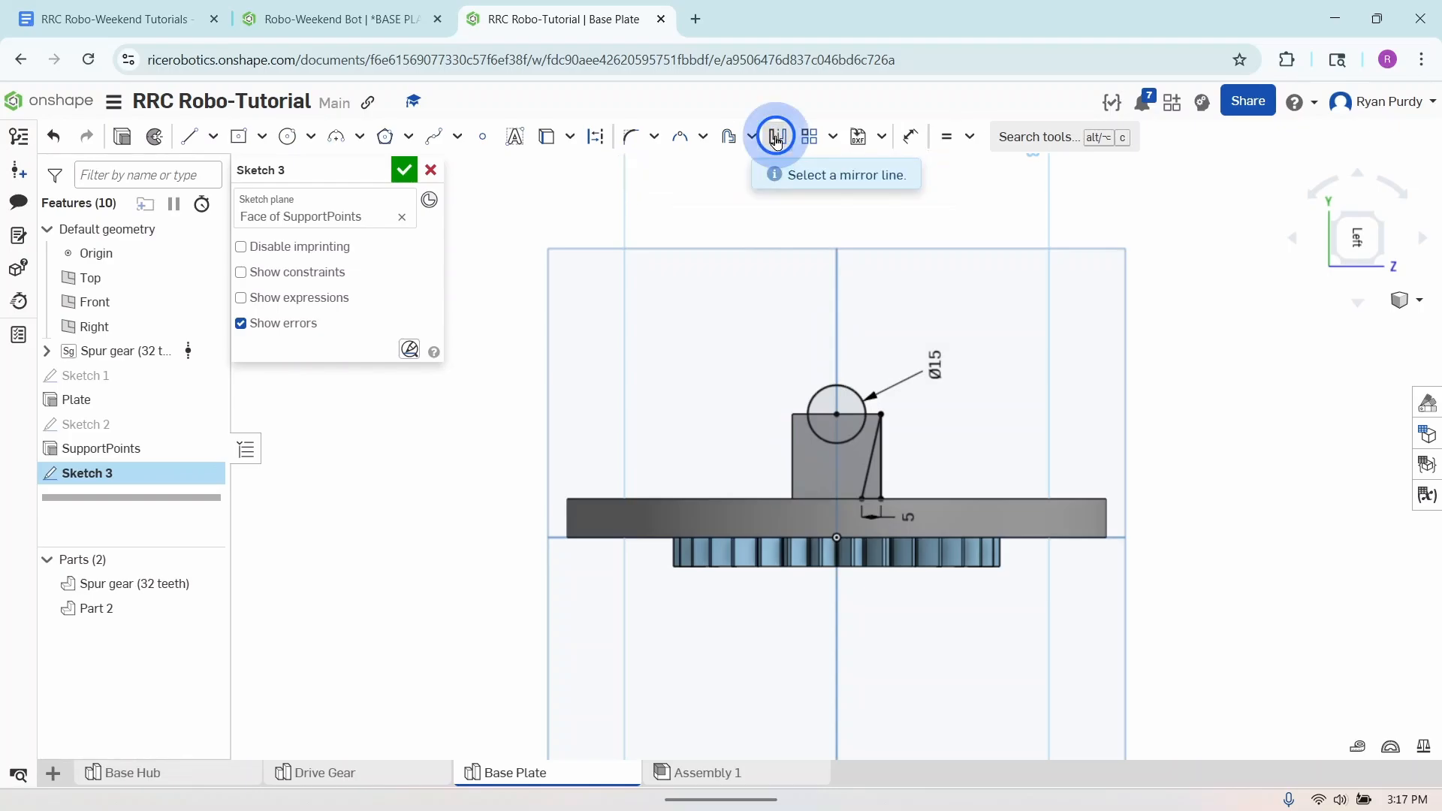
left_click(836, 301)
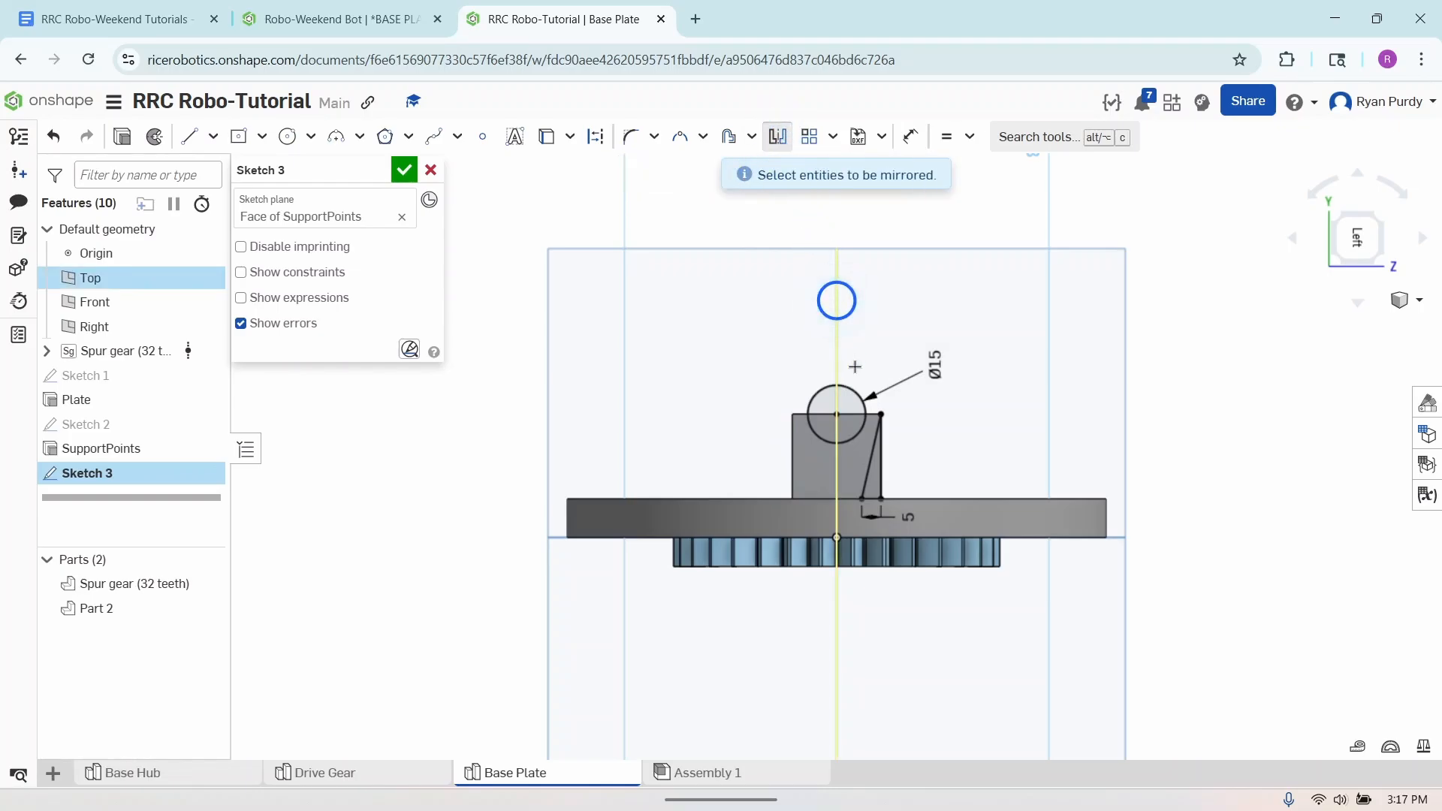
left_click(873, 465)
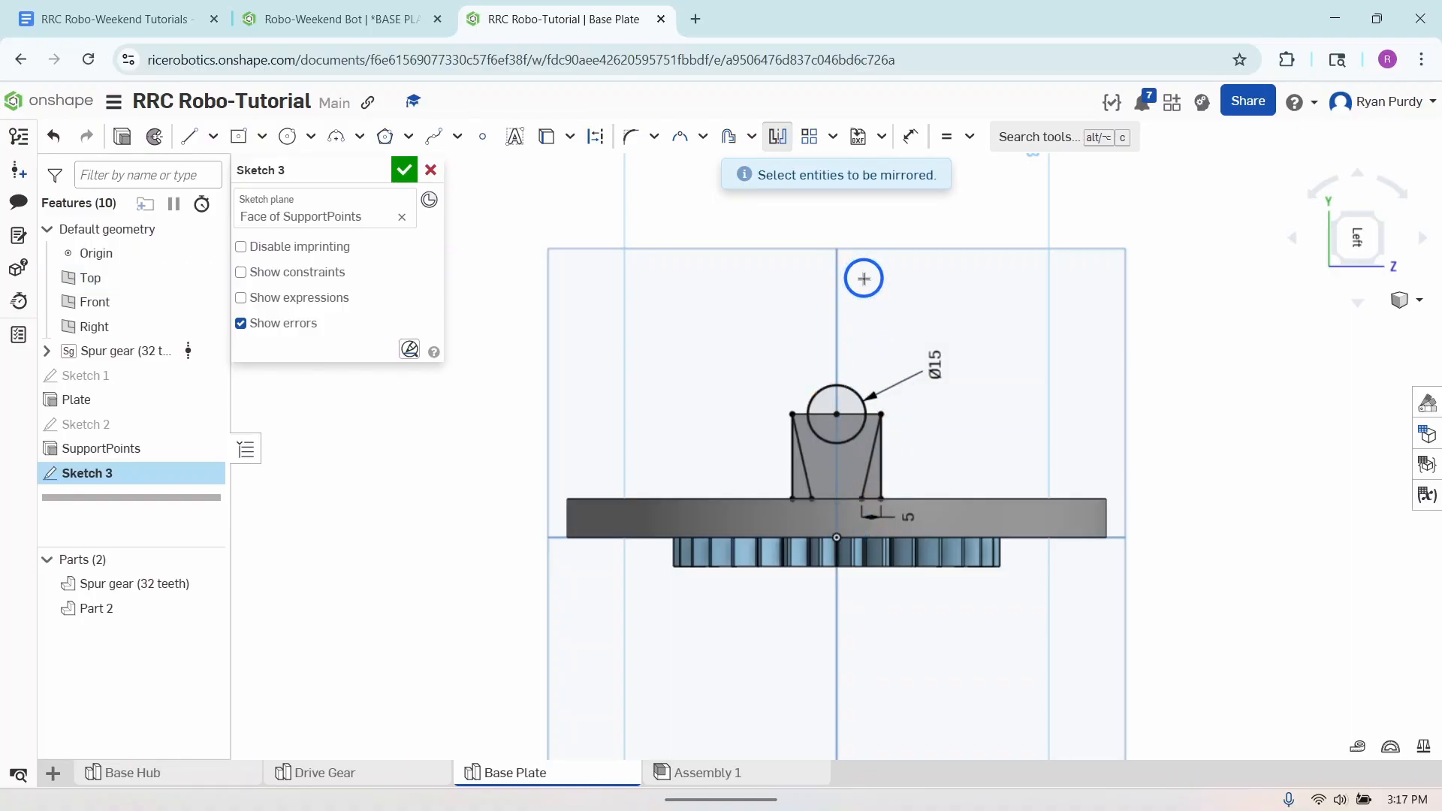
key("Escape")
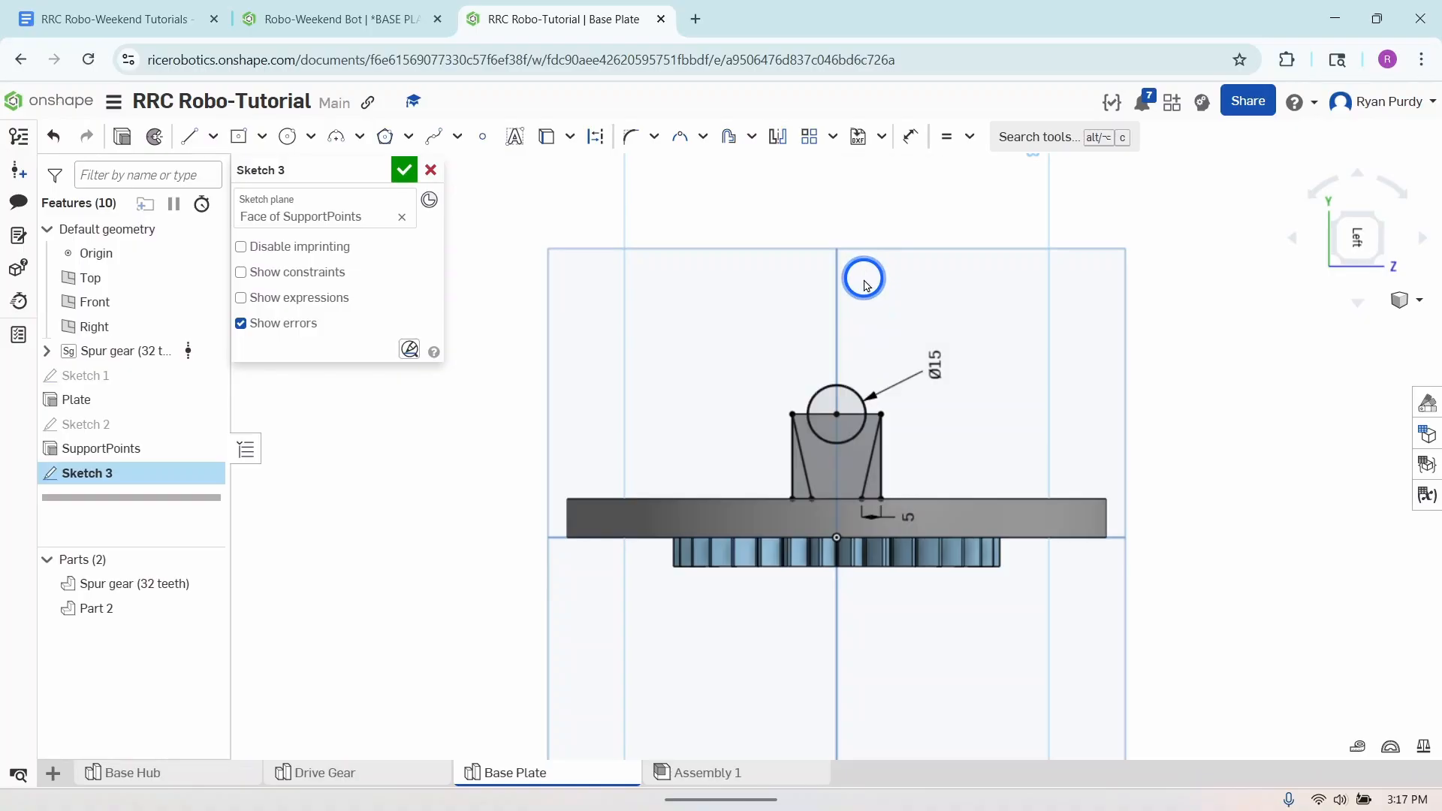
key("ctrl+z")
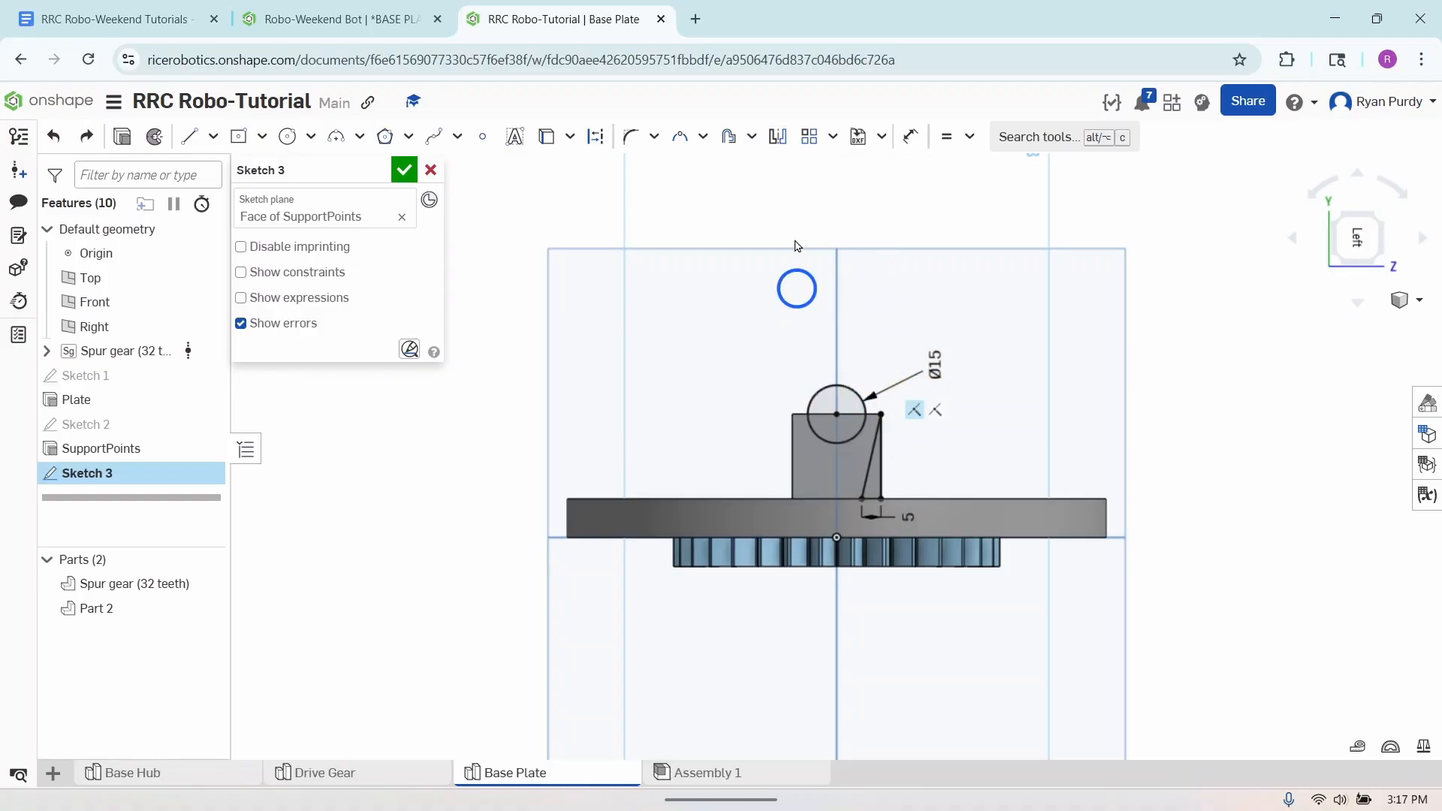
- Mirror the narrow triangle across the vertical centerline to the support block's opposite edge
left_click(777, 136)
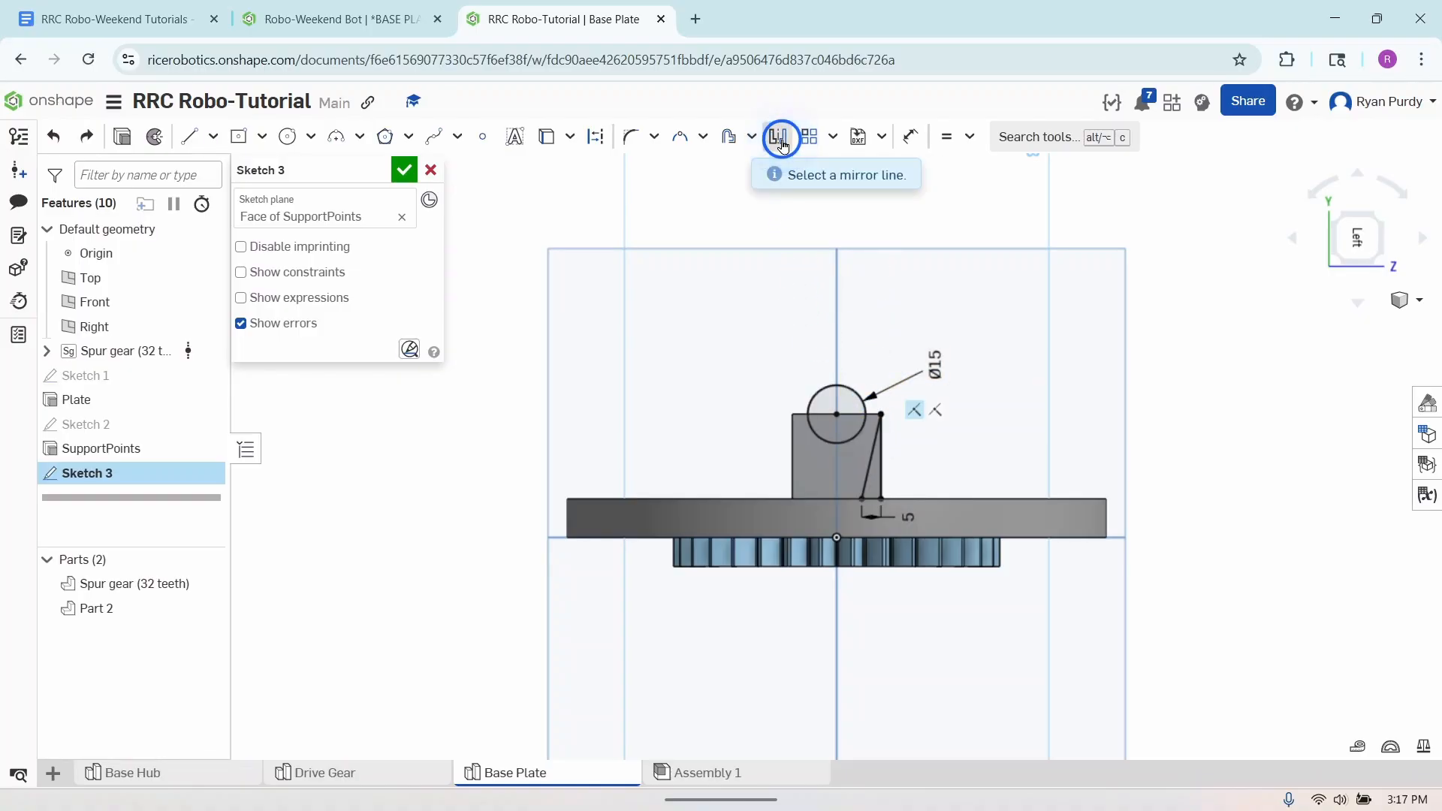
left_click(837, 304)
left_click(869, 465)
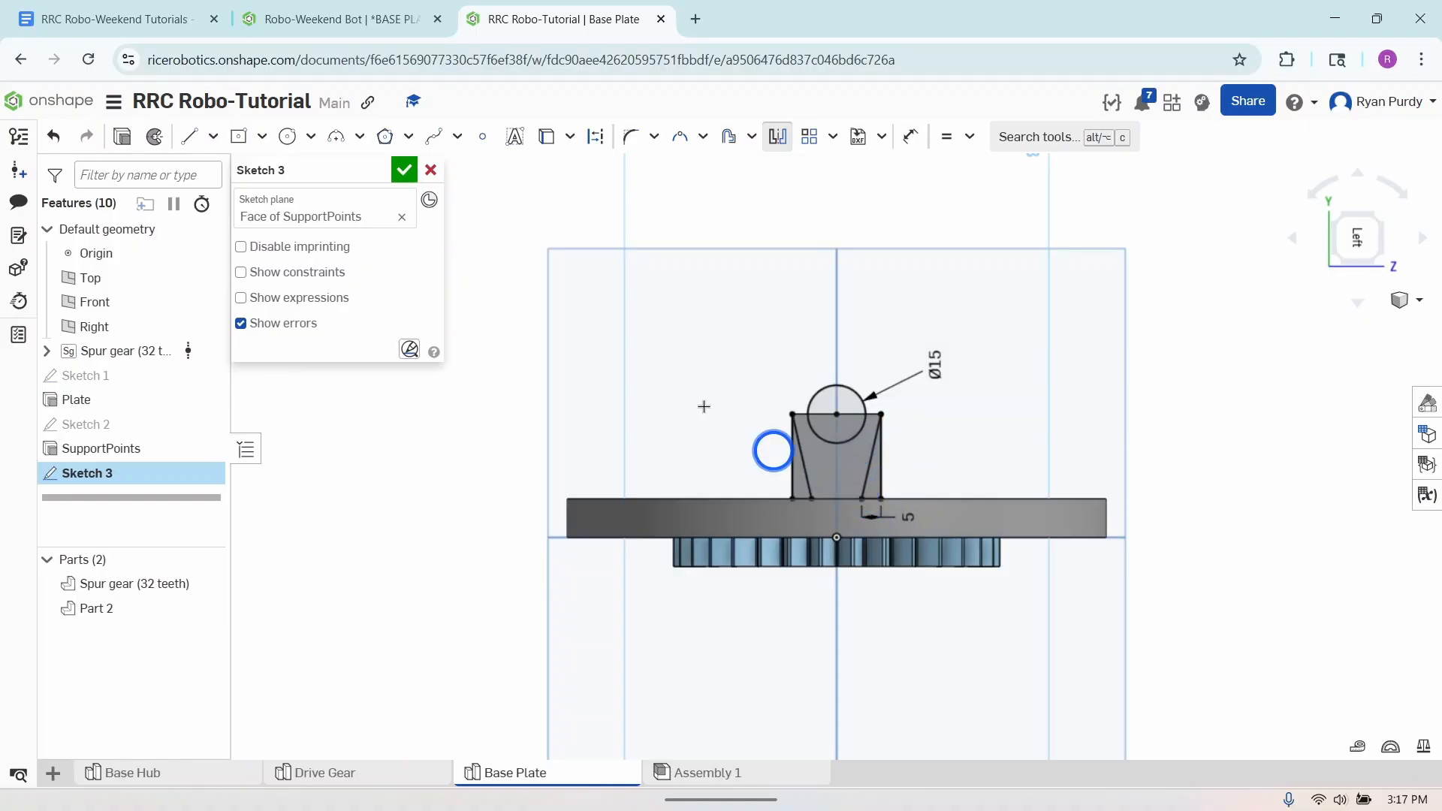
left_click(628, 329)
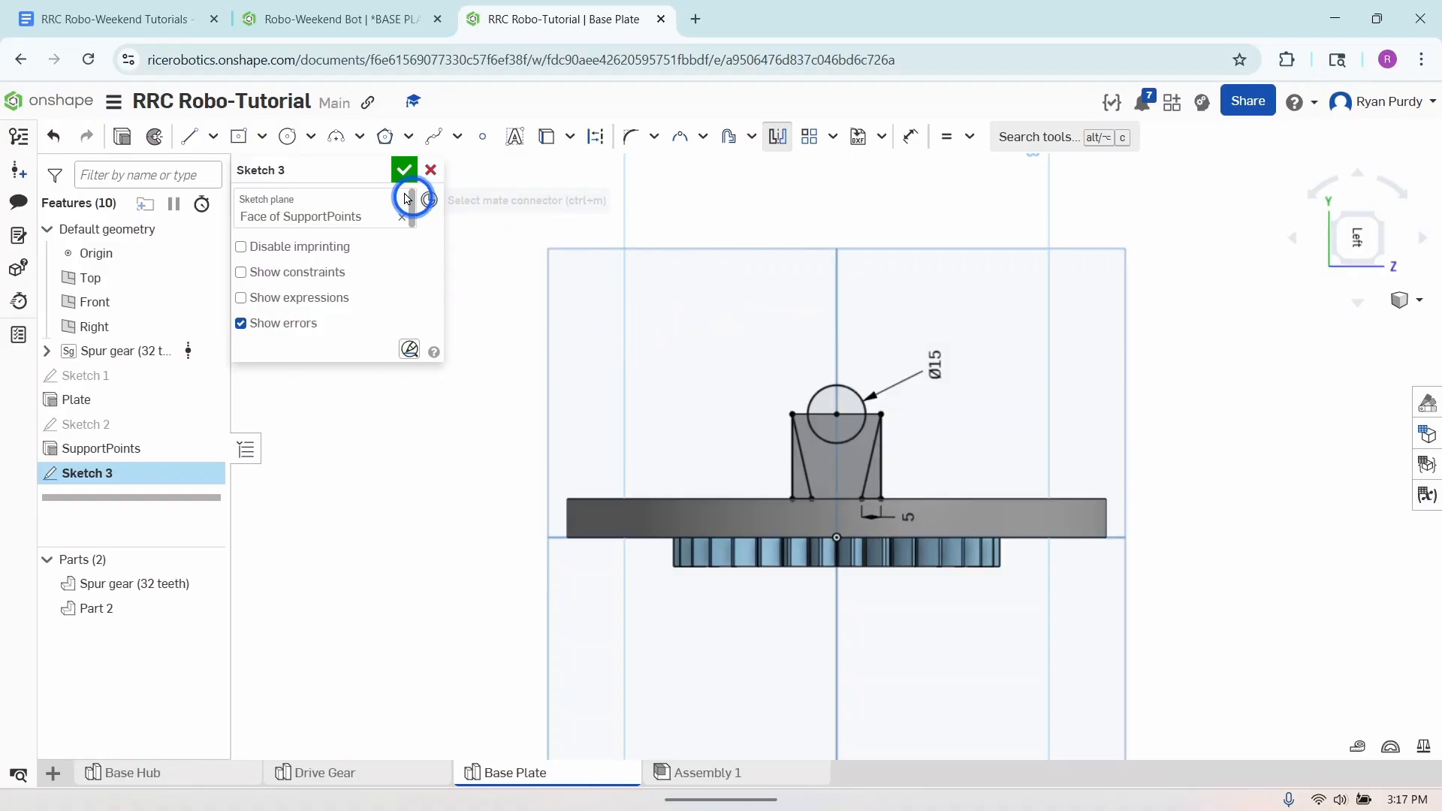
- Extrude the circle and both triangles as a Remove cut with end type Through all, cutting both support blocks
left_click(122, 137)
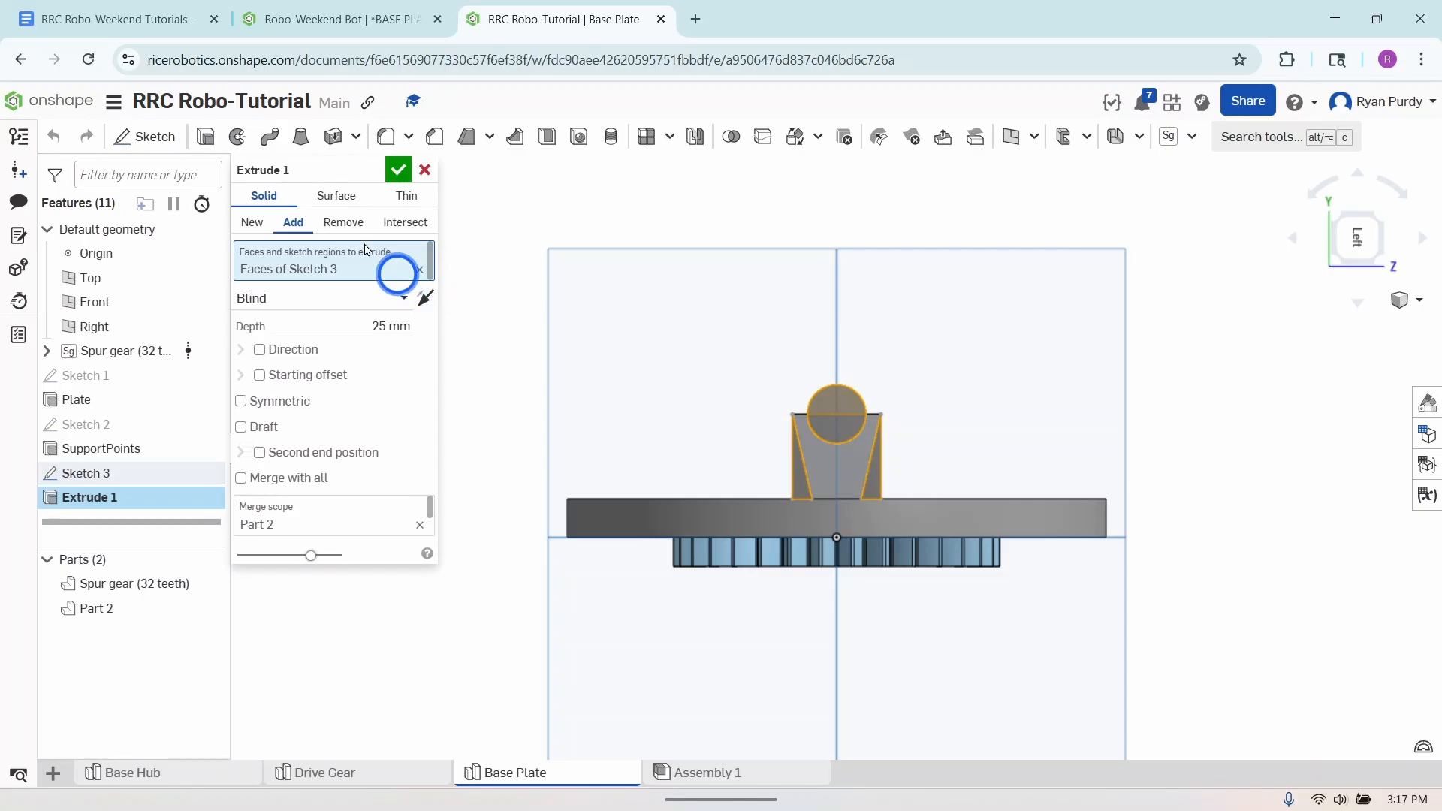
left_click(343, 223)
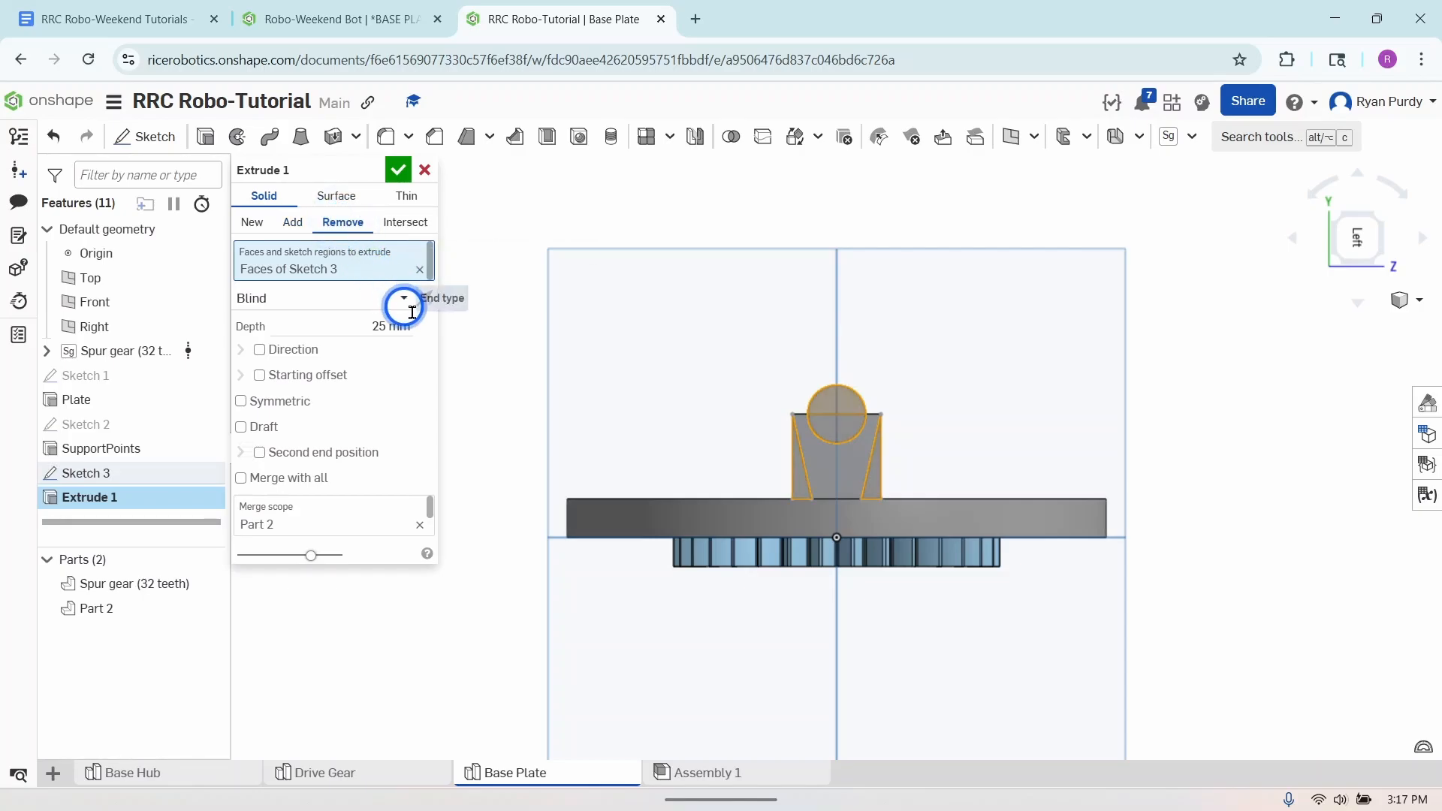
right_click_drag(1279, 510, 1204, 541)
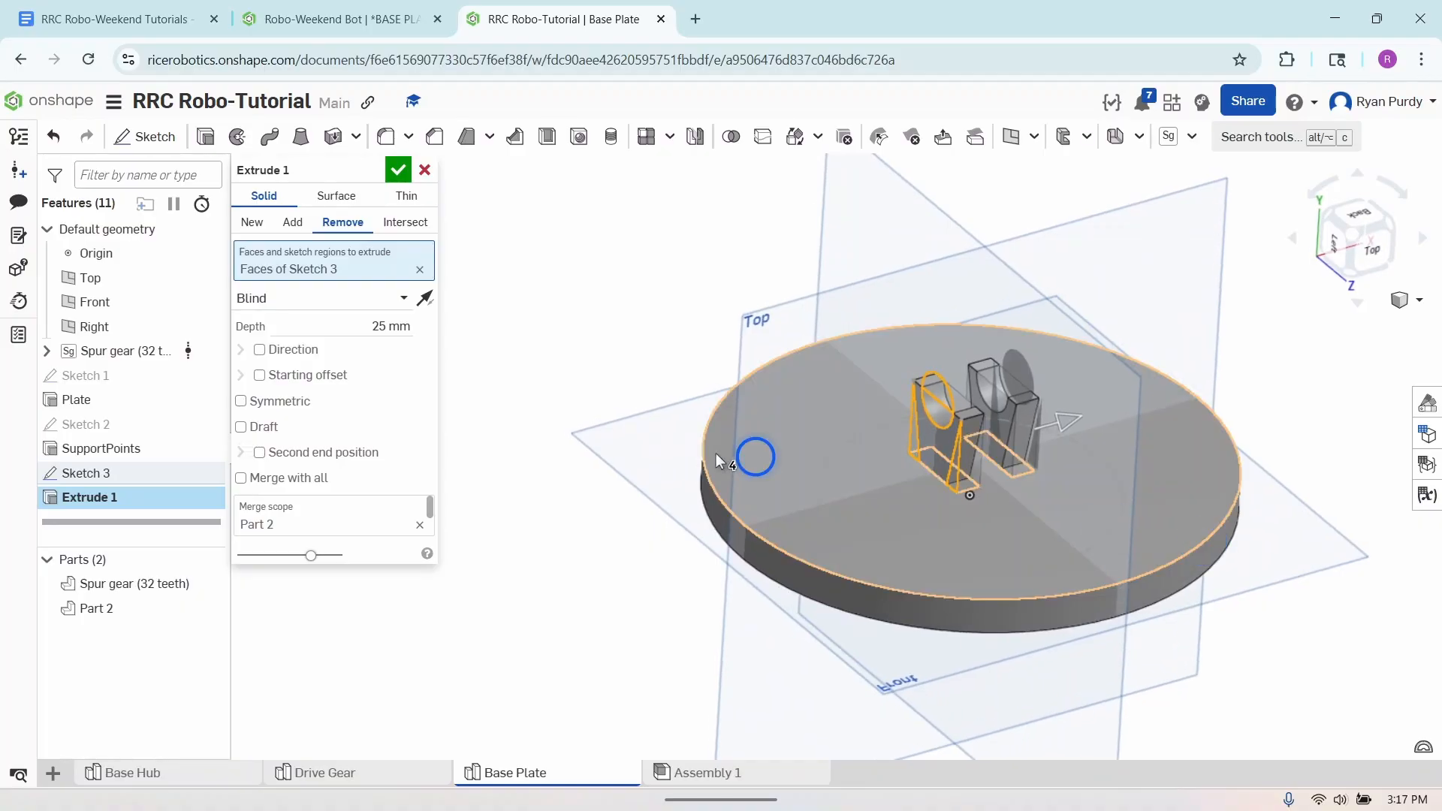
left_click(361, 301)
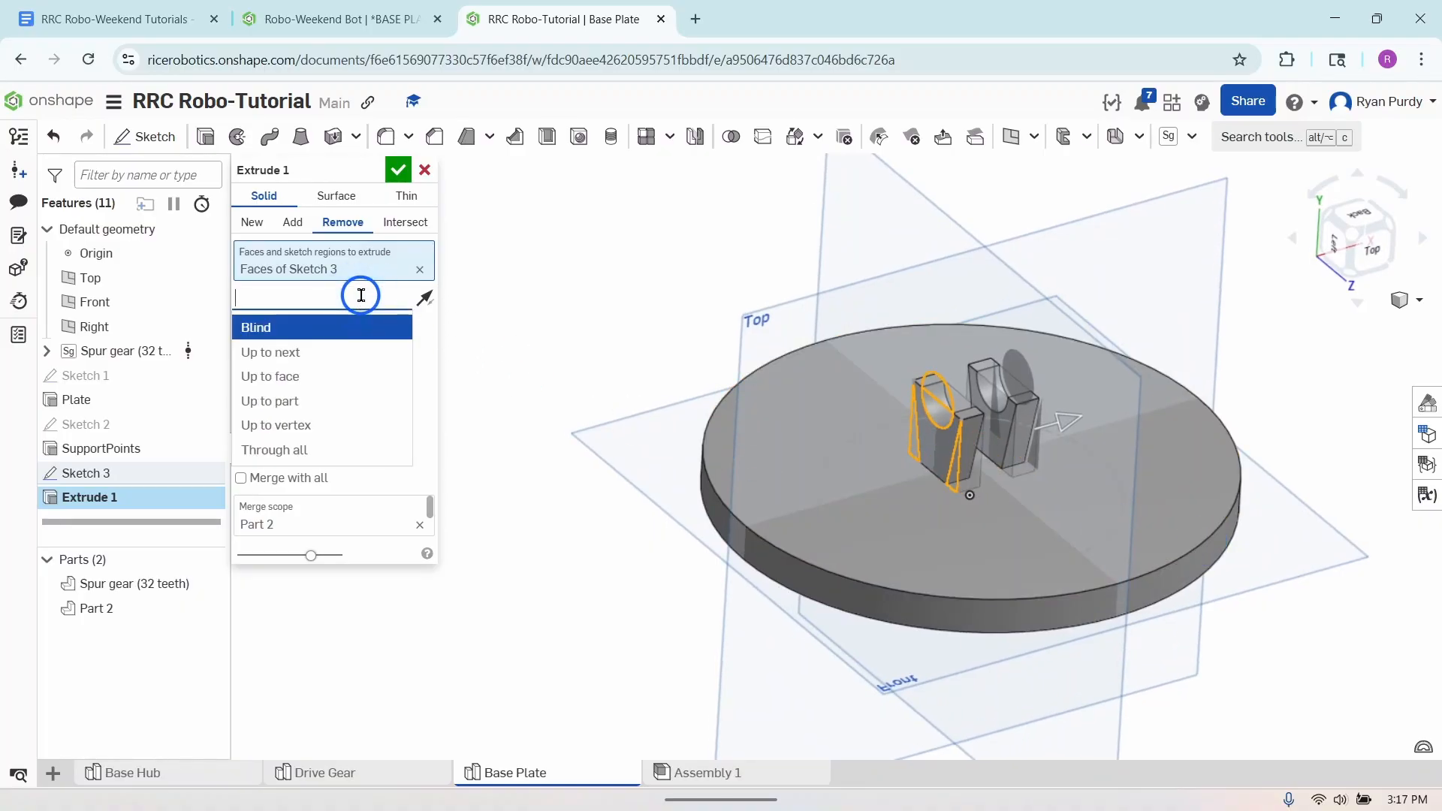
left_click(334, 441)
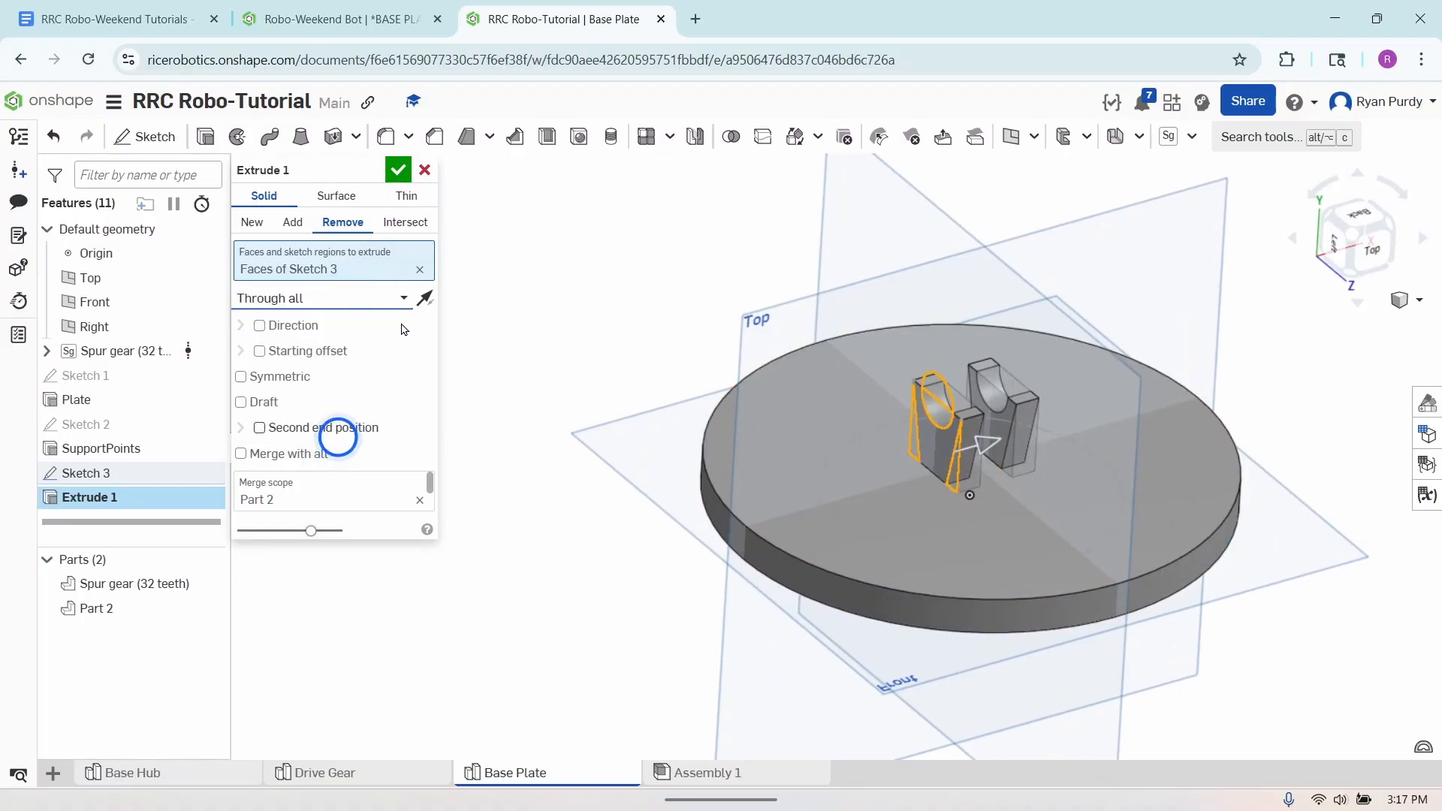
left_click(399, 169)
- Rename the new cut feature as SupportCutouts
right_click_drag(614, 523, 694, 497)
mouse_move(971, 450)
right_mouse_down()
mouse_move(976, 476)
mouse_move(845, 435)
mouse_move(924, 428)
mouse_move(950, 490)
mouse_move(911, 476)
mouse_move(929, 472)
mouse_move(922, 488)
right_mouse_up()
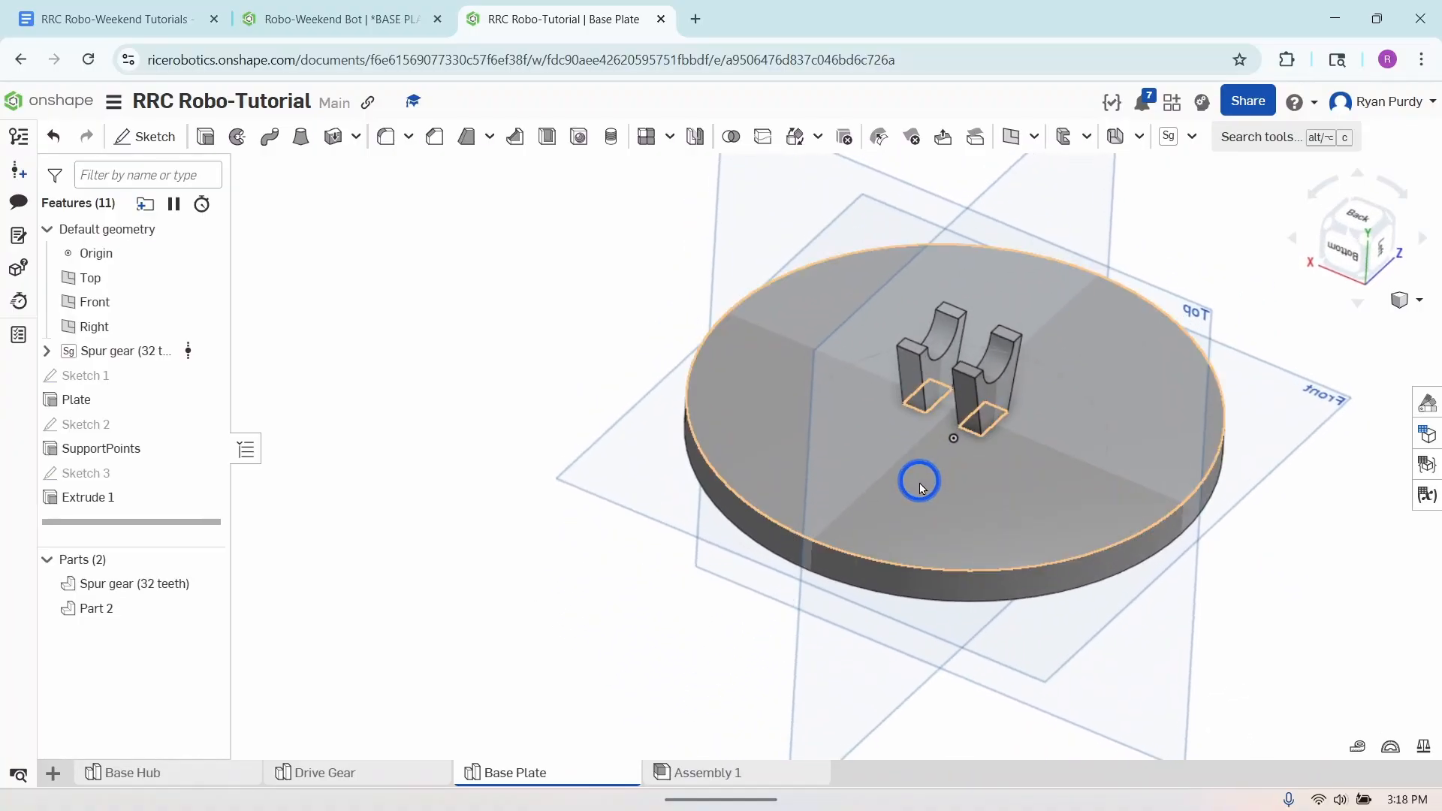
right_click(97, 499)
left_click(140, 522)
type("Sup")
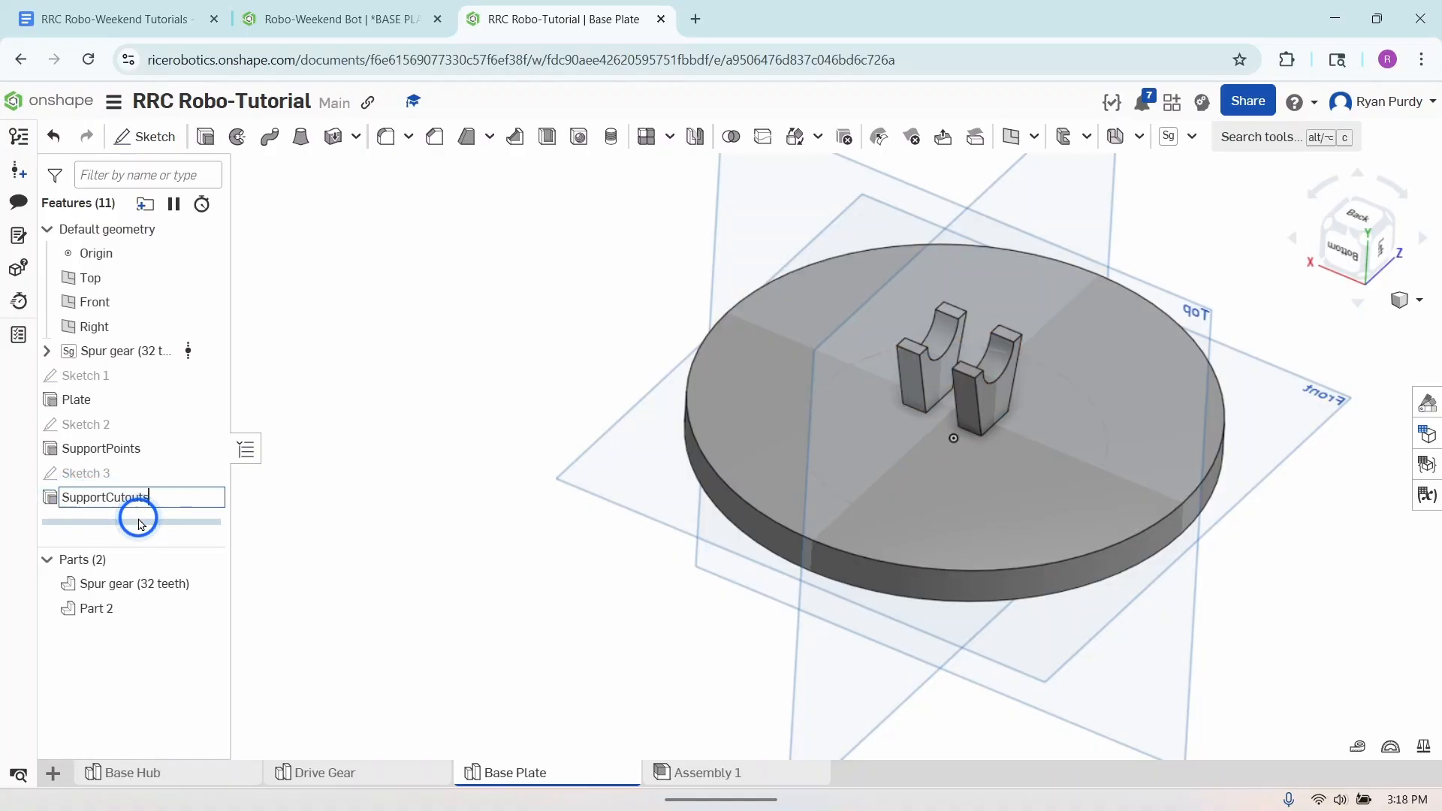
type("portCutouts")
left_click(138, 523)
left_click(259, 530)
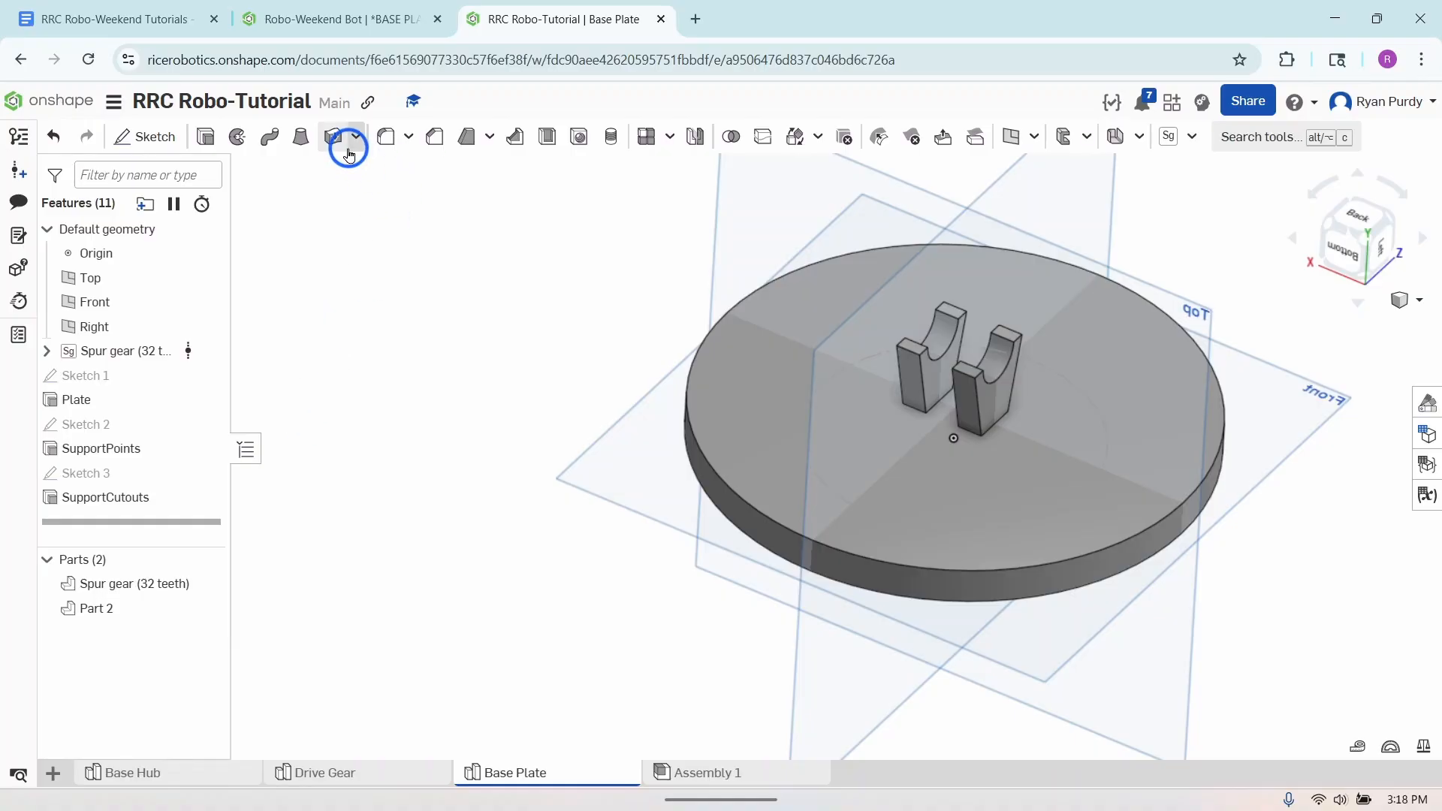
- Start a new sketch on the plate's upper face, viewed normal to the sketch plane
left_click(166, 135)
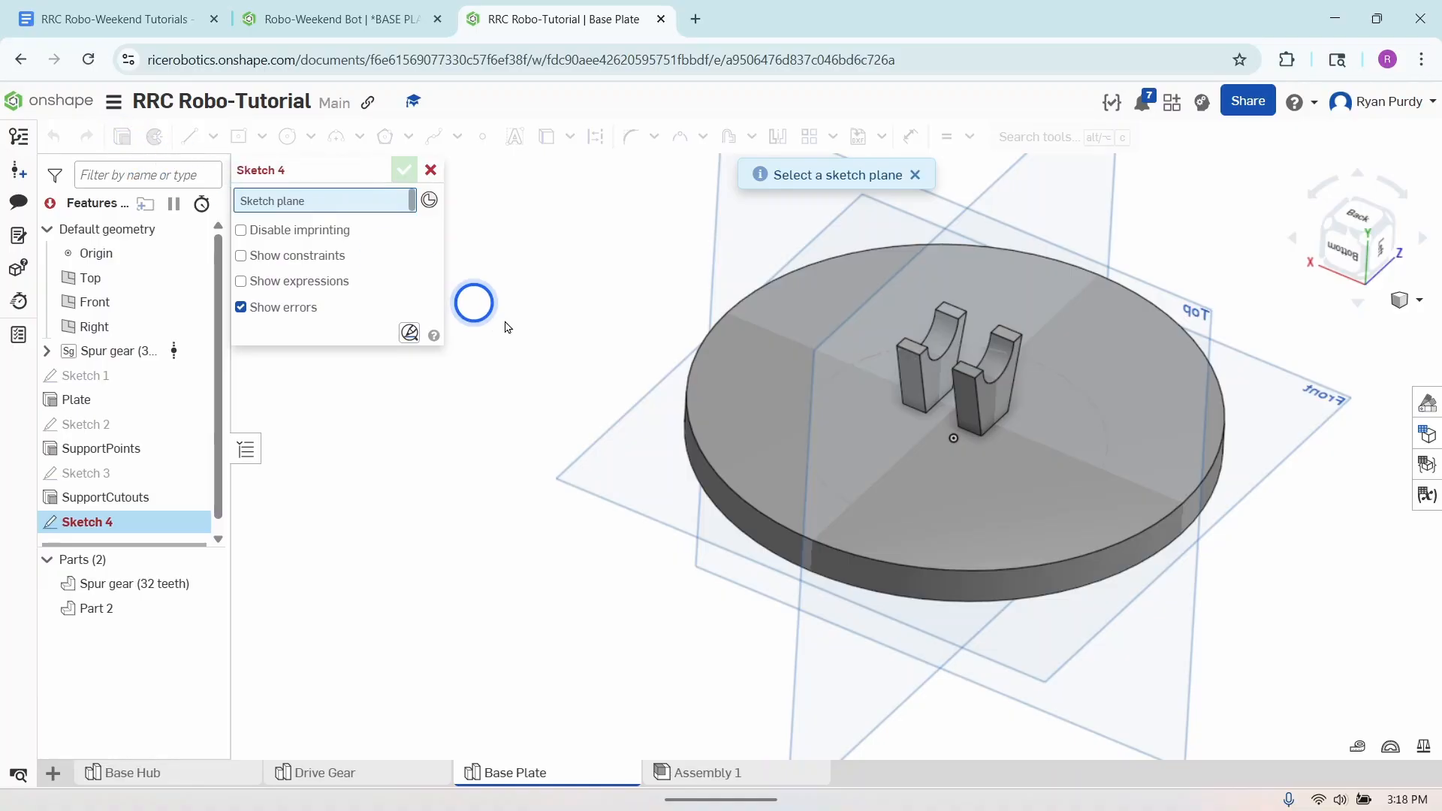
left_click(845, 479)
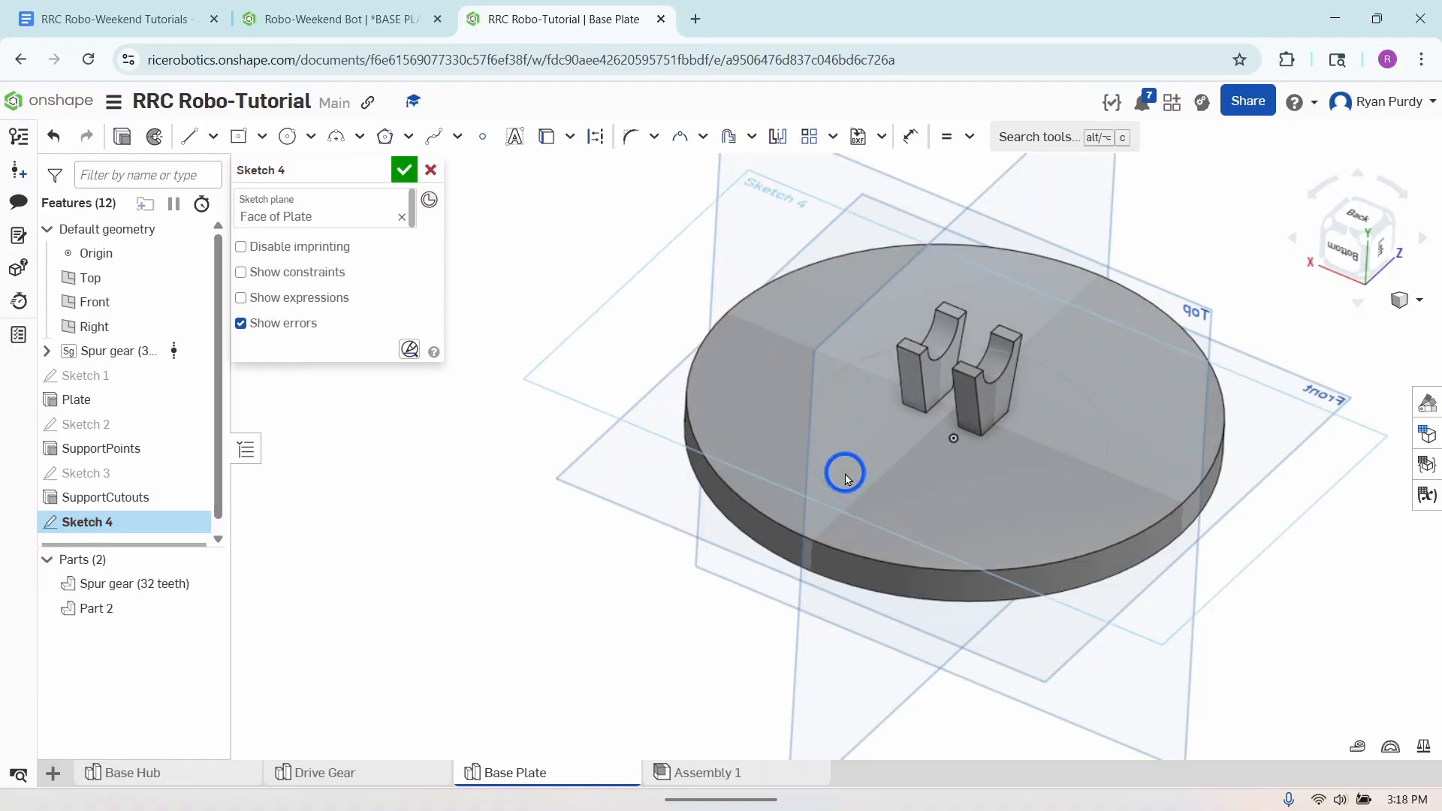
right_click(484, 600)
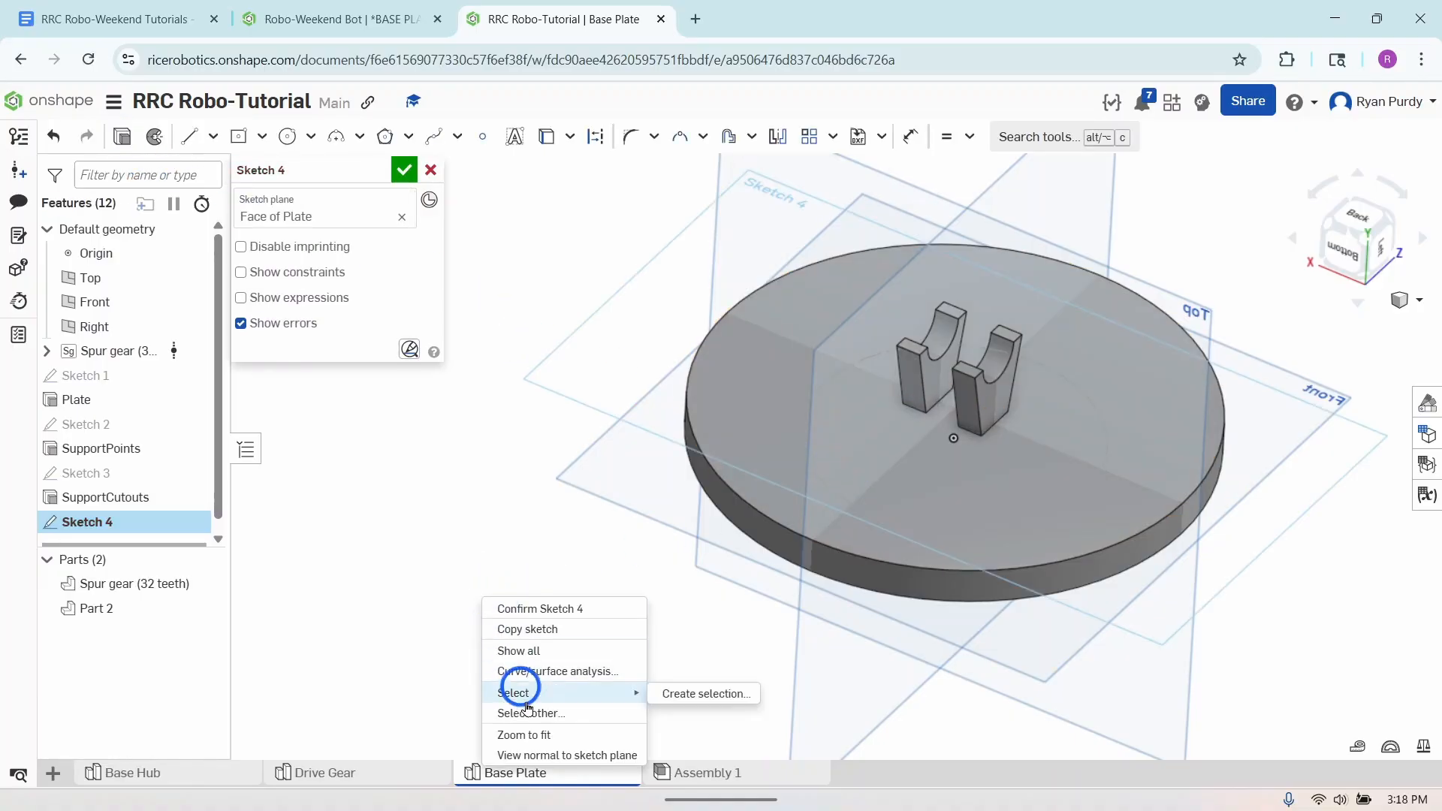
left_click(549, 755)
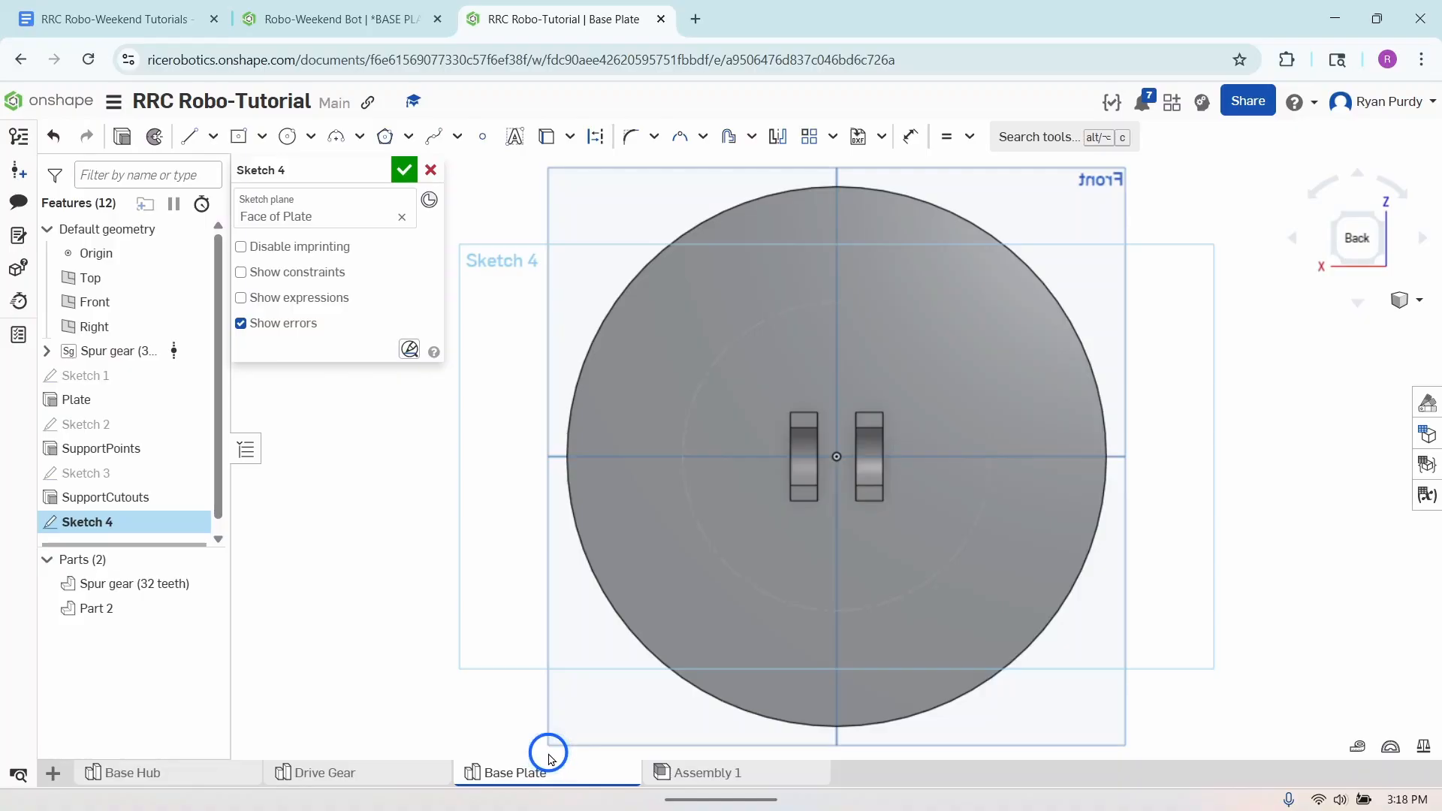
- Sketch a center-point rectangle about 7.3 mm wide on the horizontal centerline, to the left of the support blocks
left_click(238, 136)
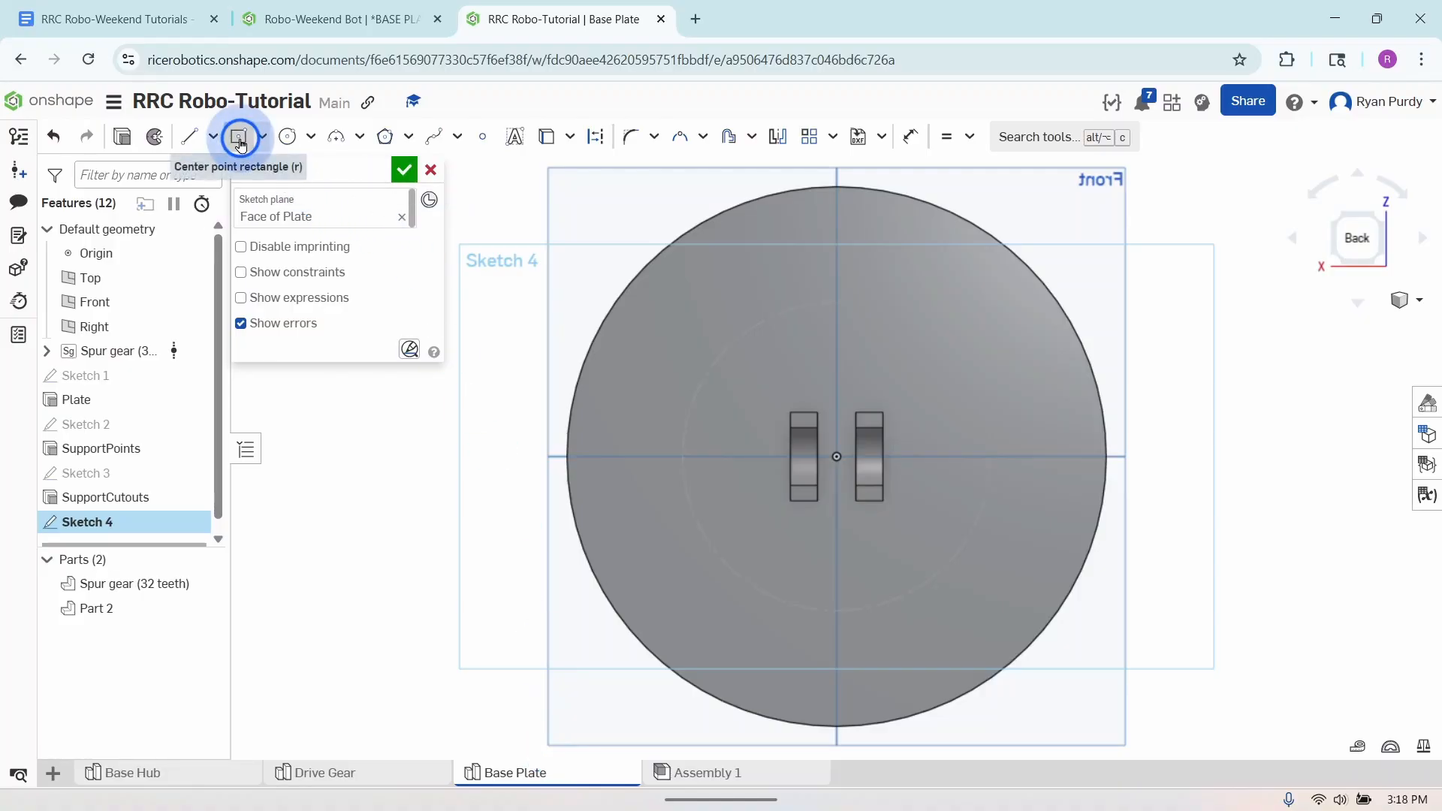
left_click(722, 462)
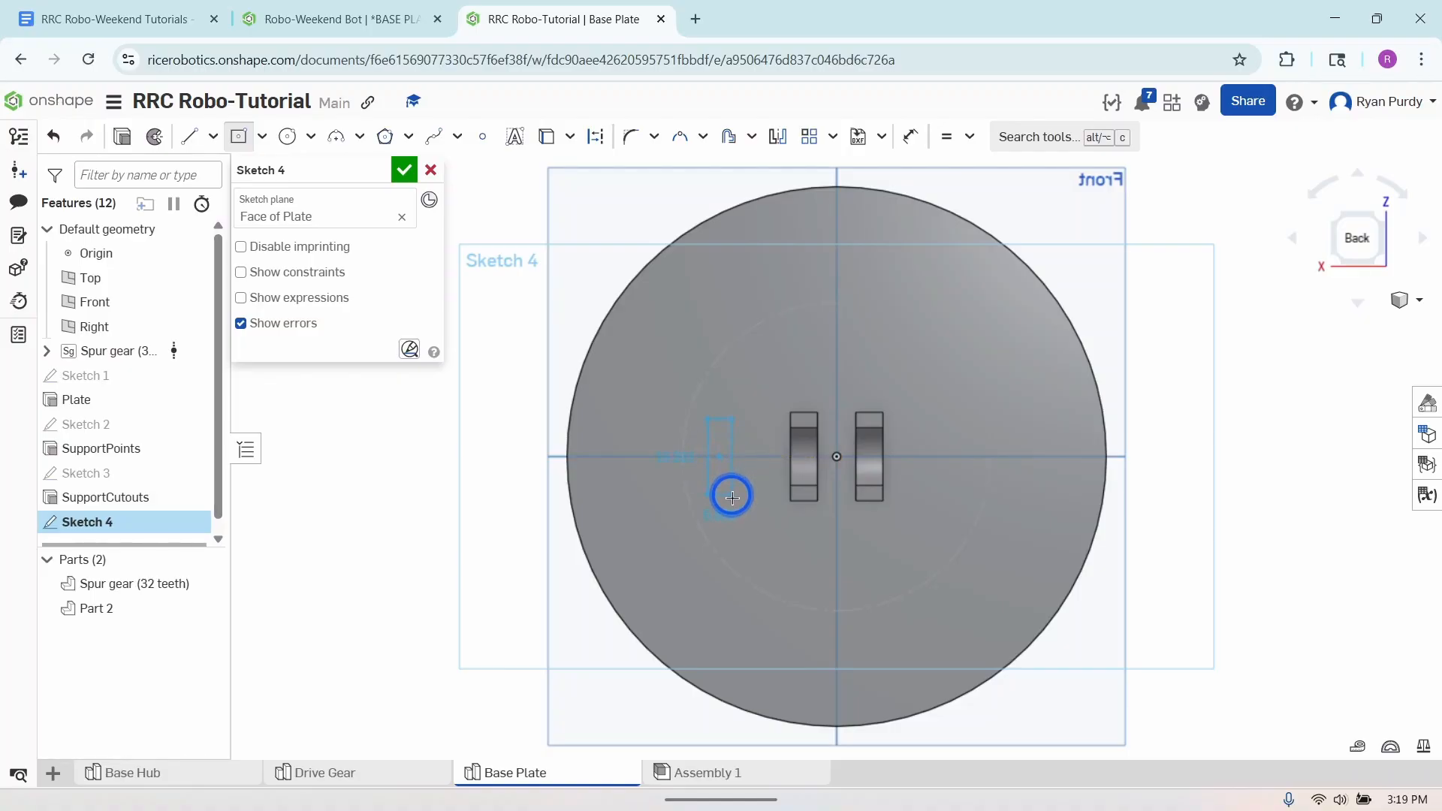
left_click(733, 500)
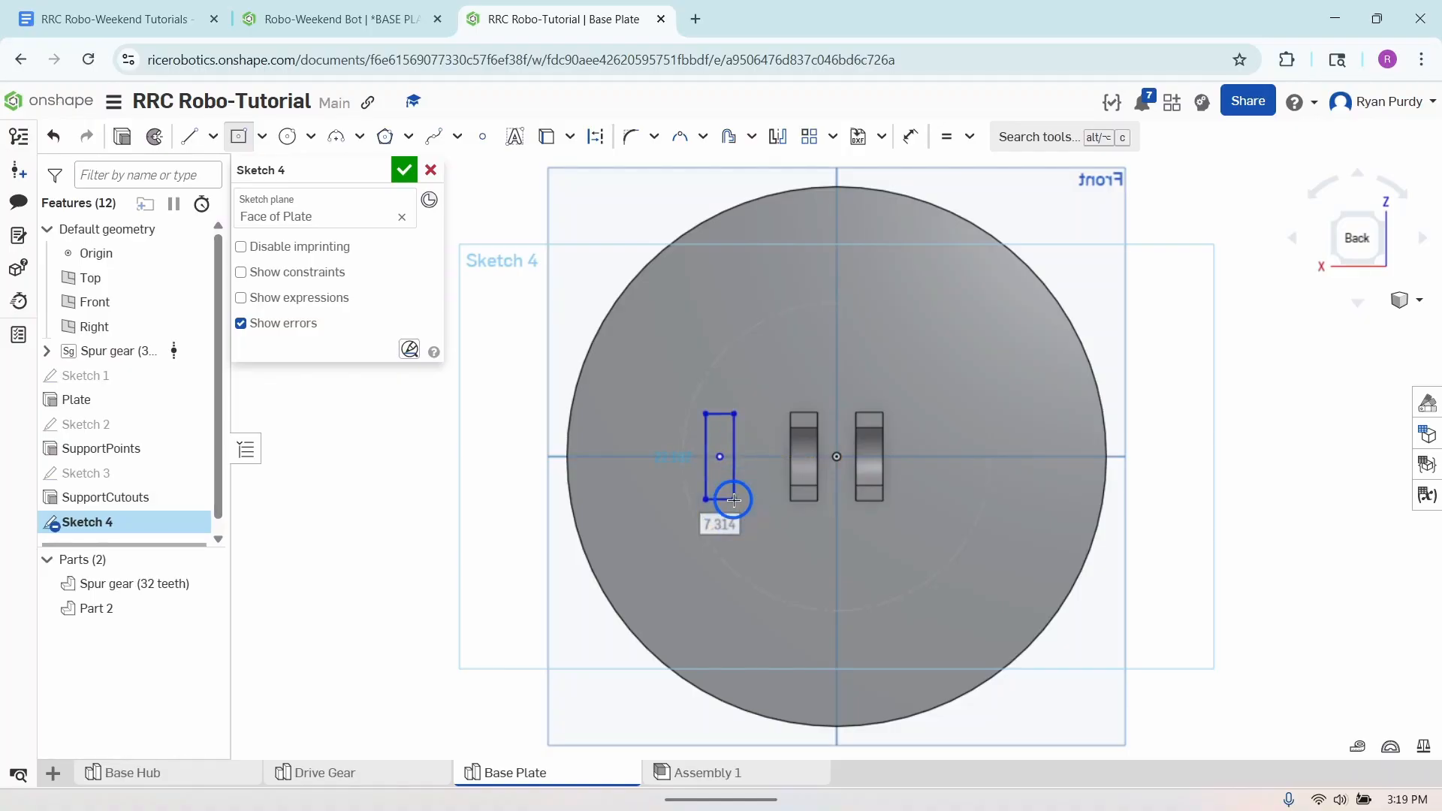
- Dimension the rectangle to 4.8 mm wide and 11 mm high
left_click(912, 143)
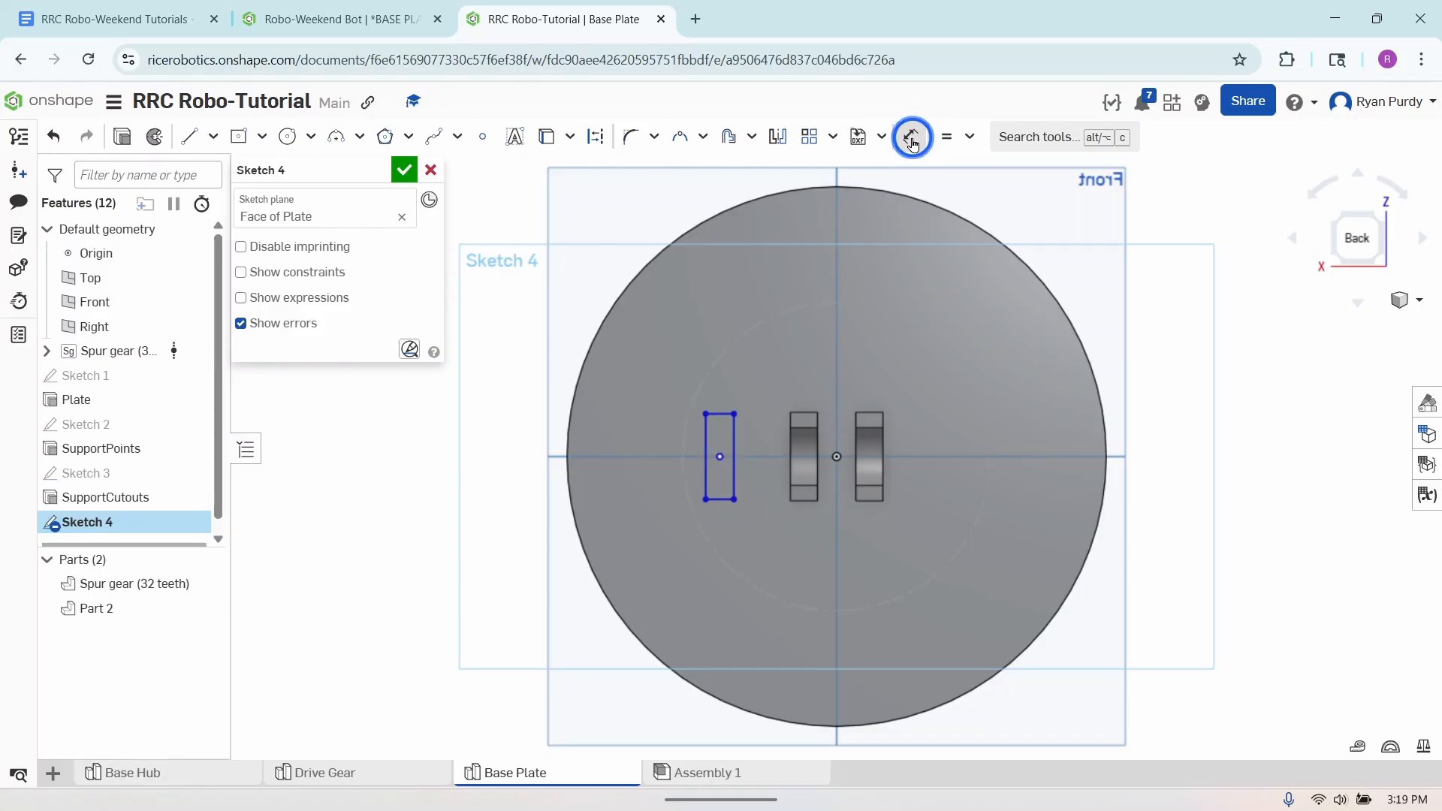
left_click(718, 499)
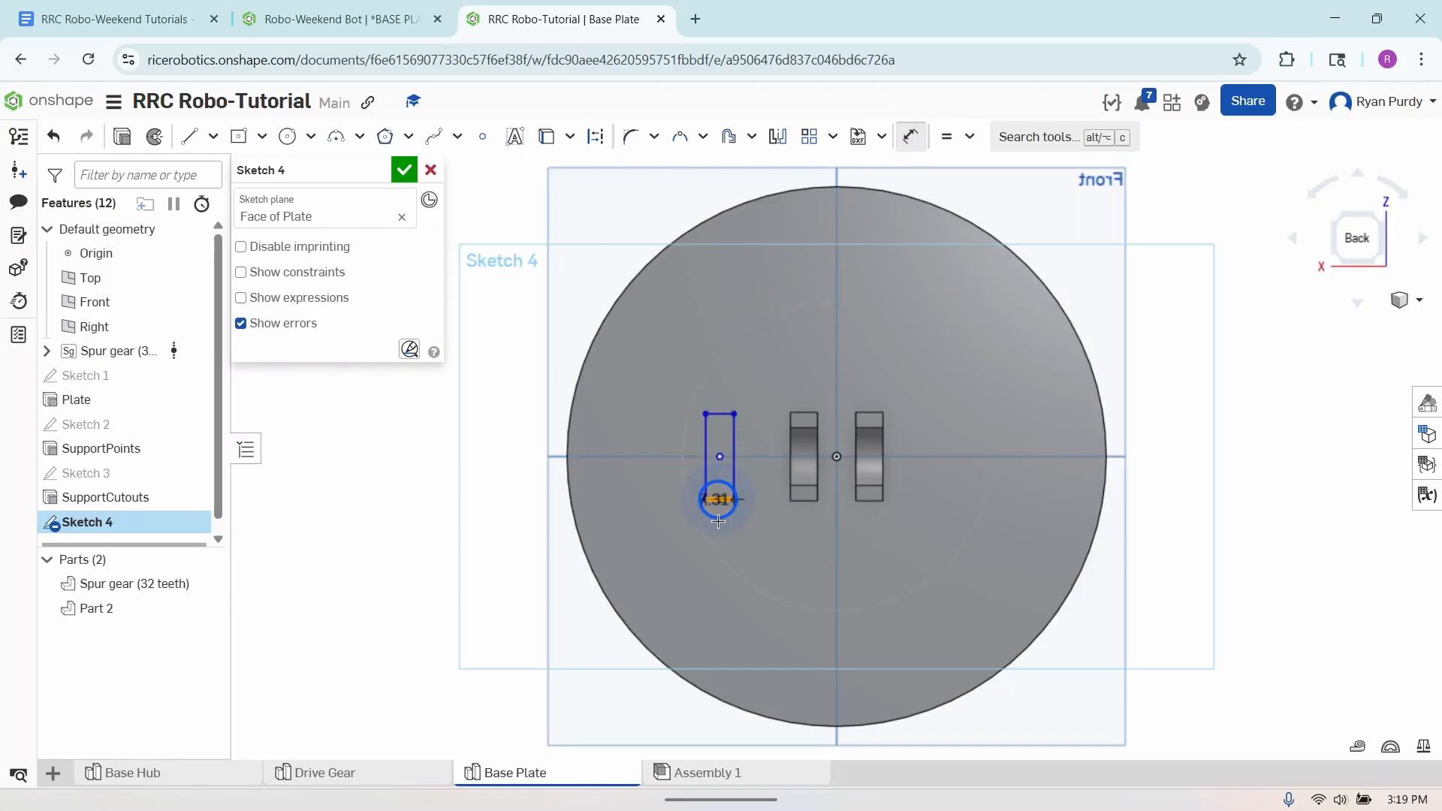
left_click(675, 556)
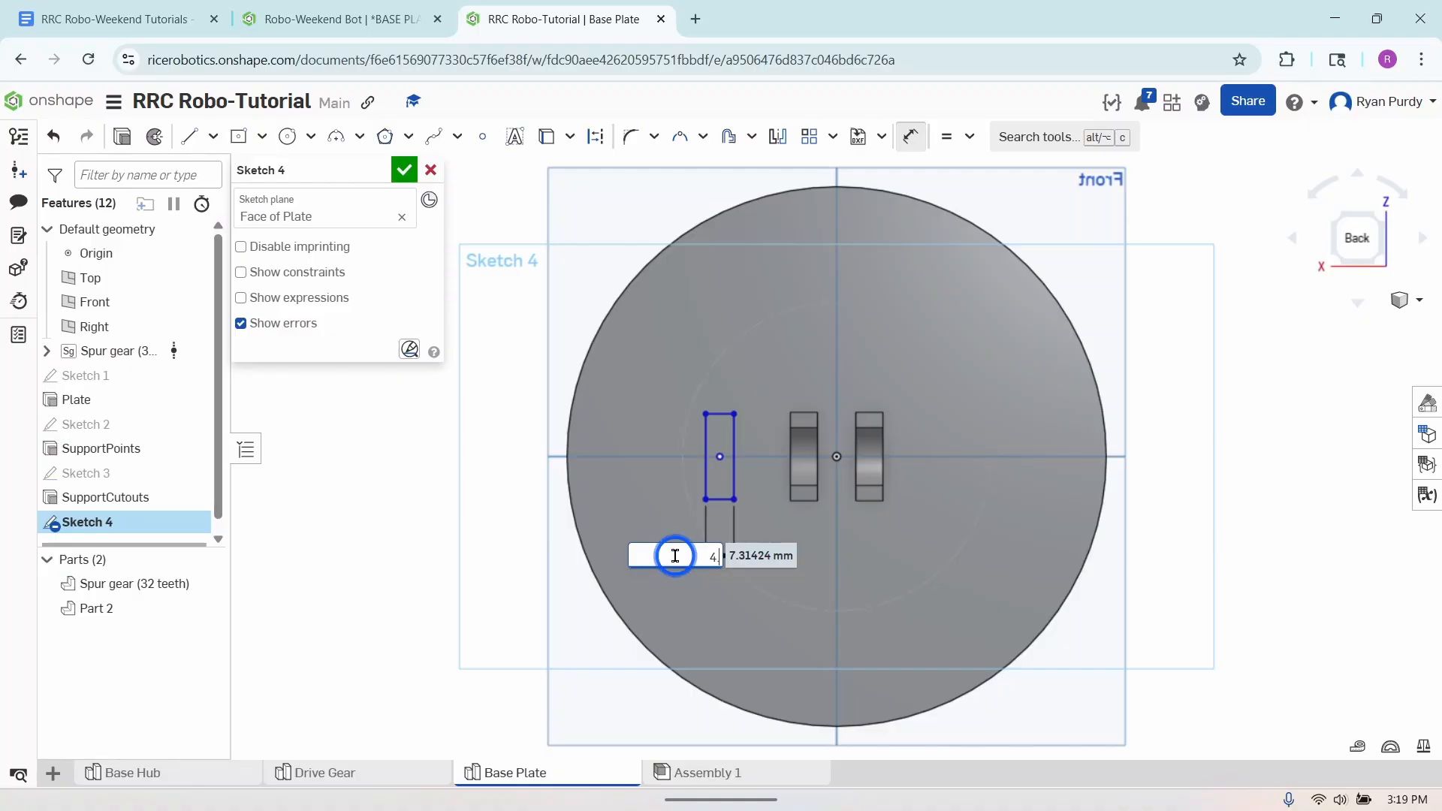
type("4.8mm")
key("Return")
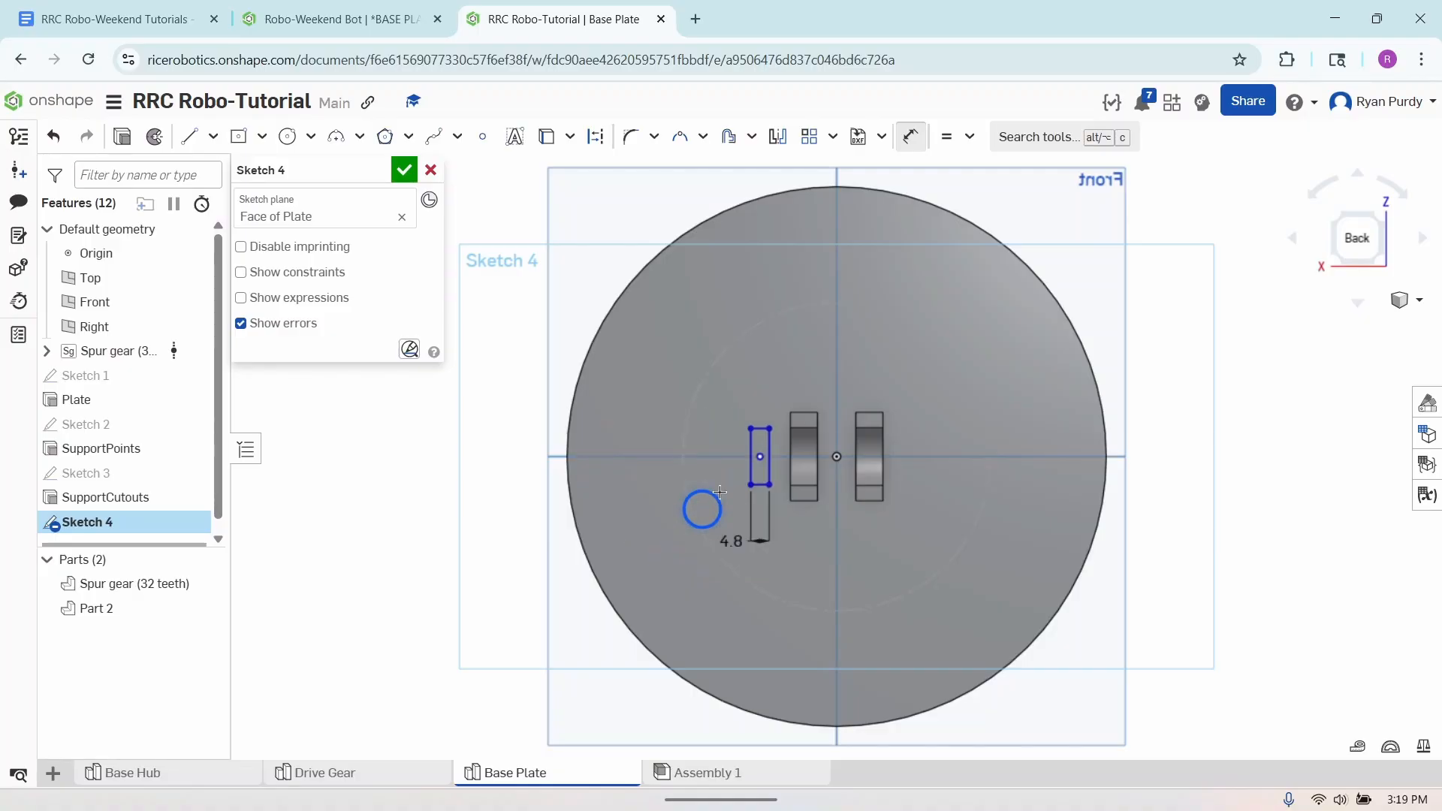
left_click(749, 448)
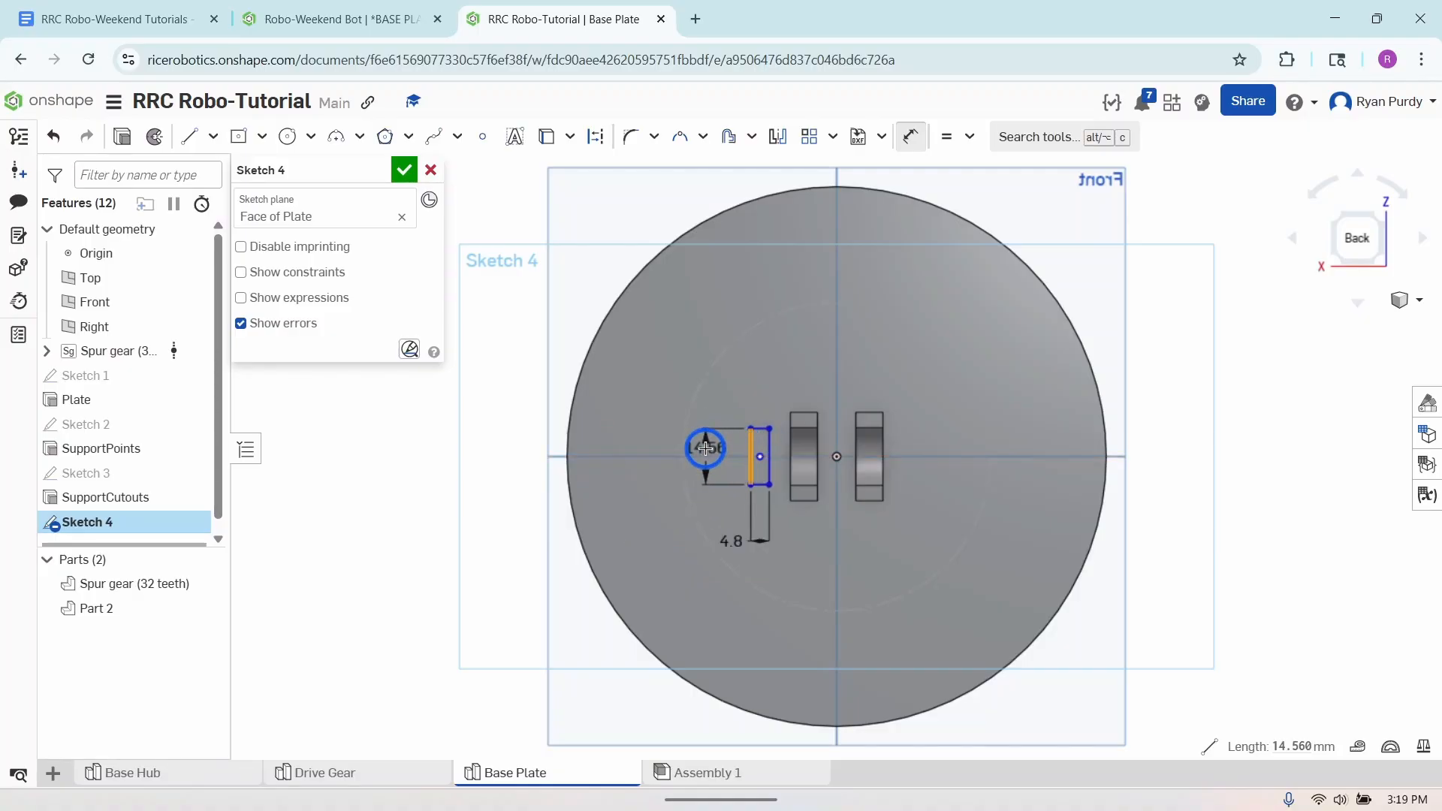
left_click(705, 448)
key("Return")
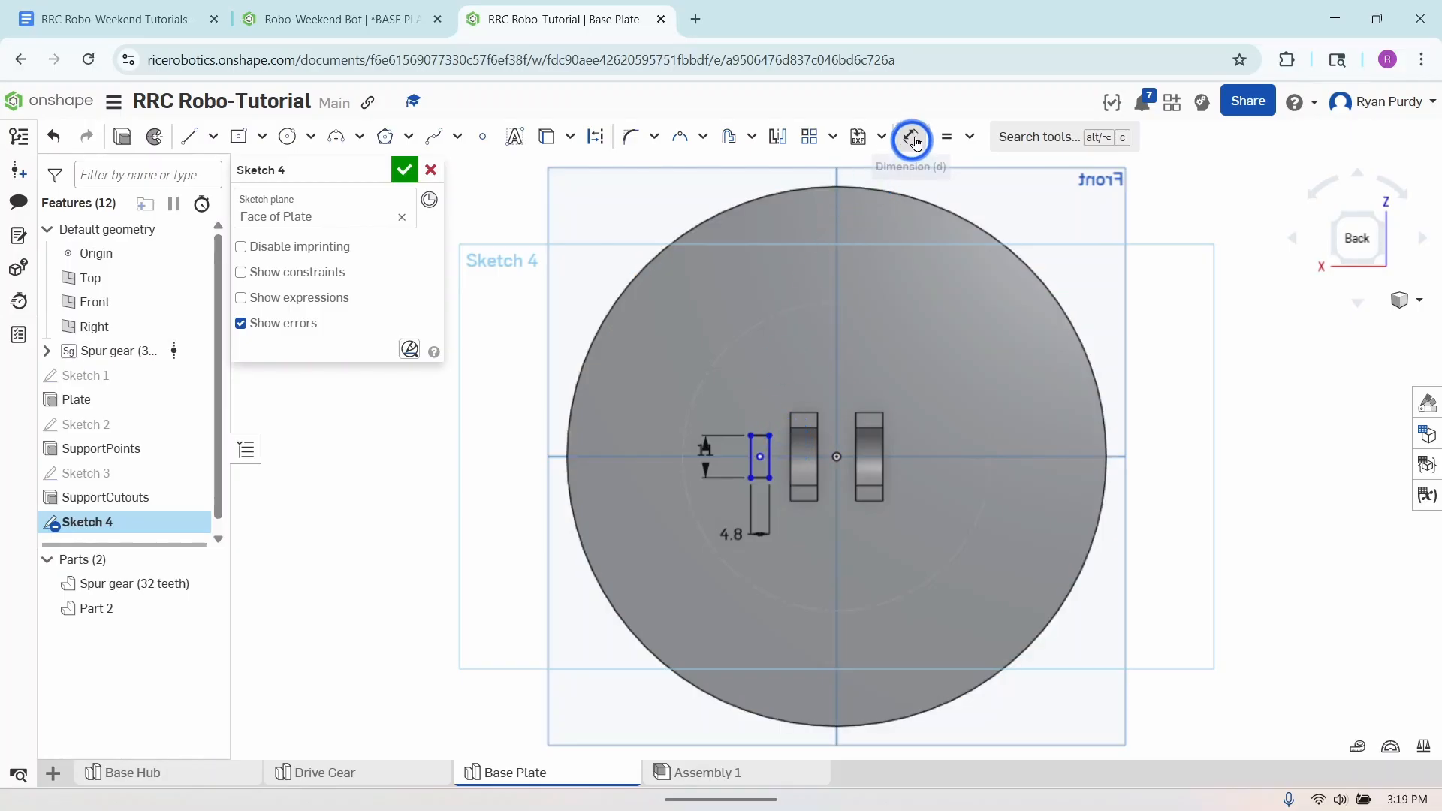
- Make the rectangle's right edge coincident with the left support block's outer edge and finish the sketch
left_click(969, 139)
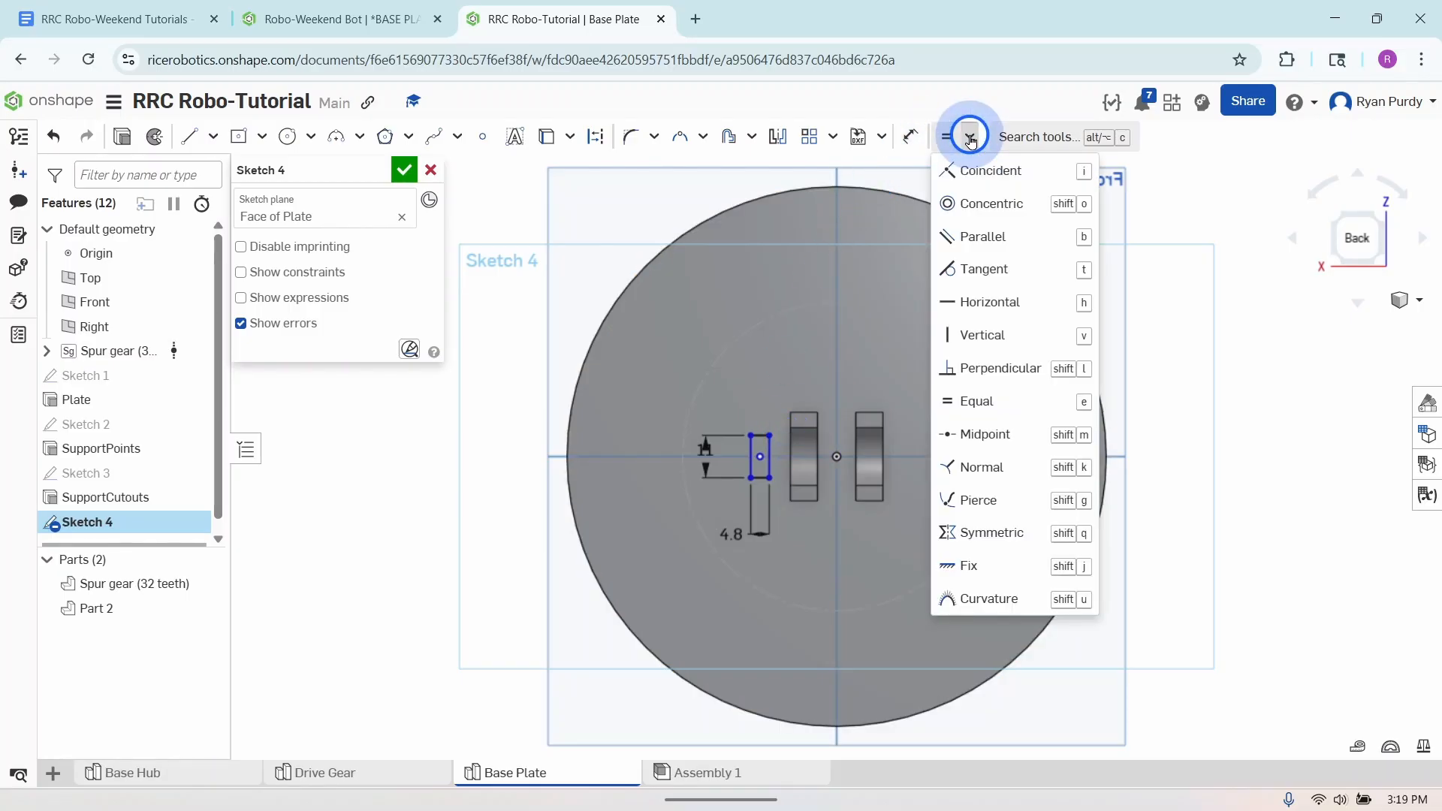
left_click(975, 167)
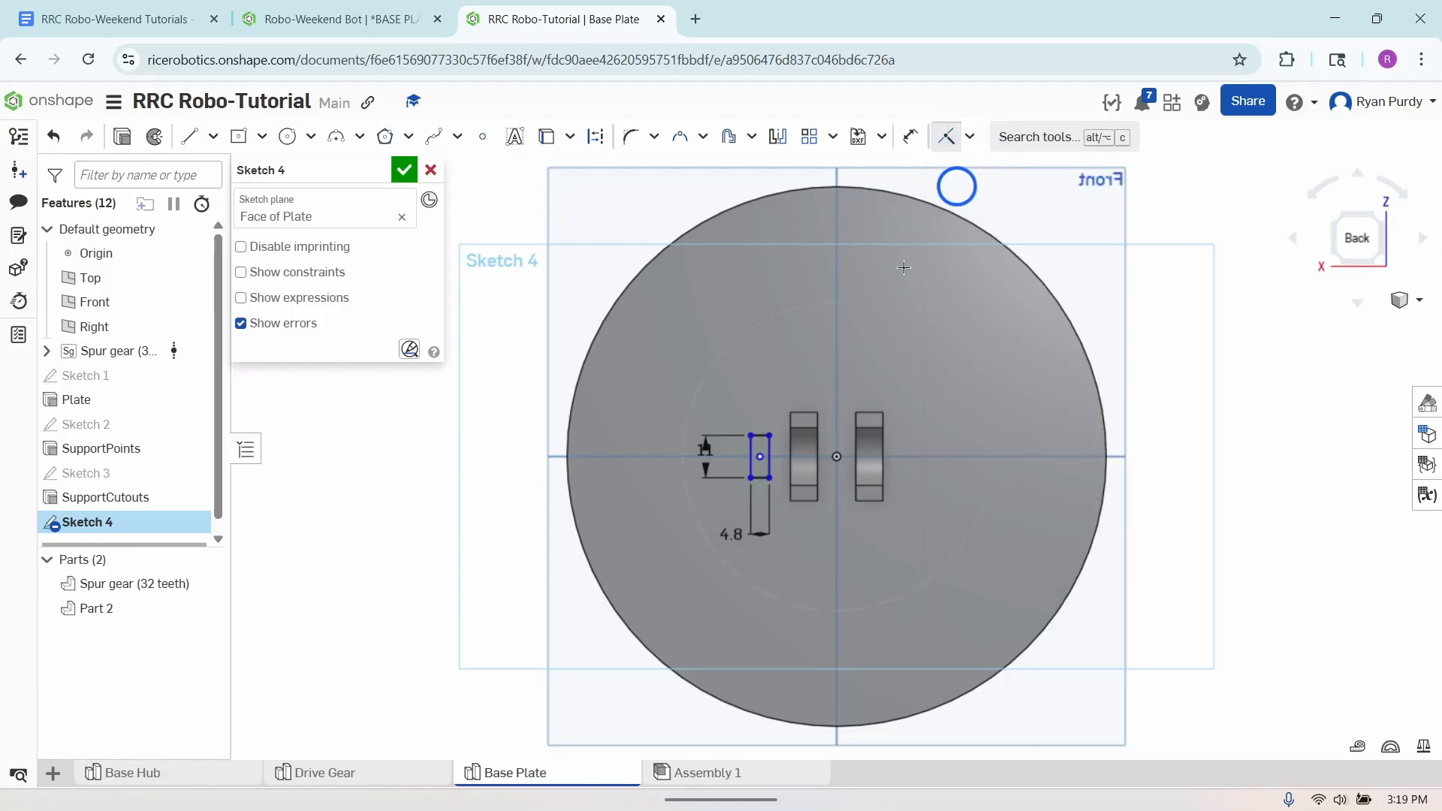
left_click(770, 464)
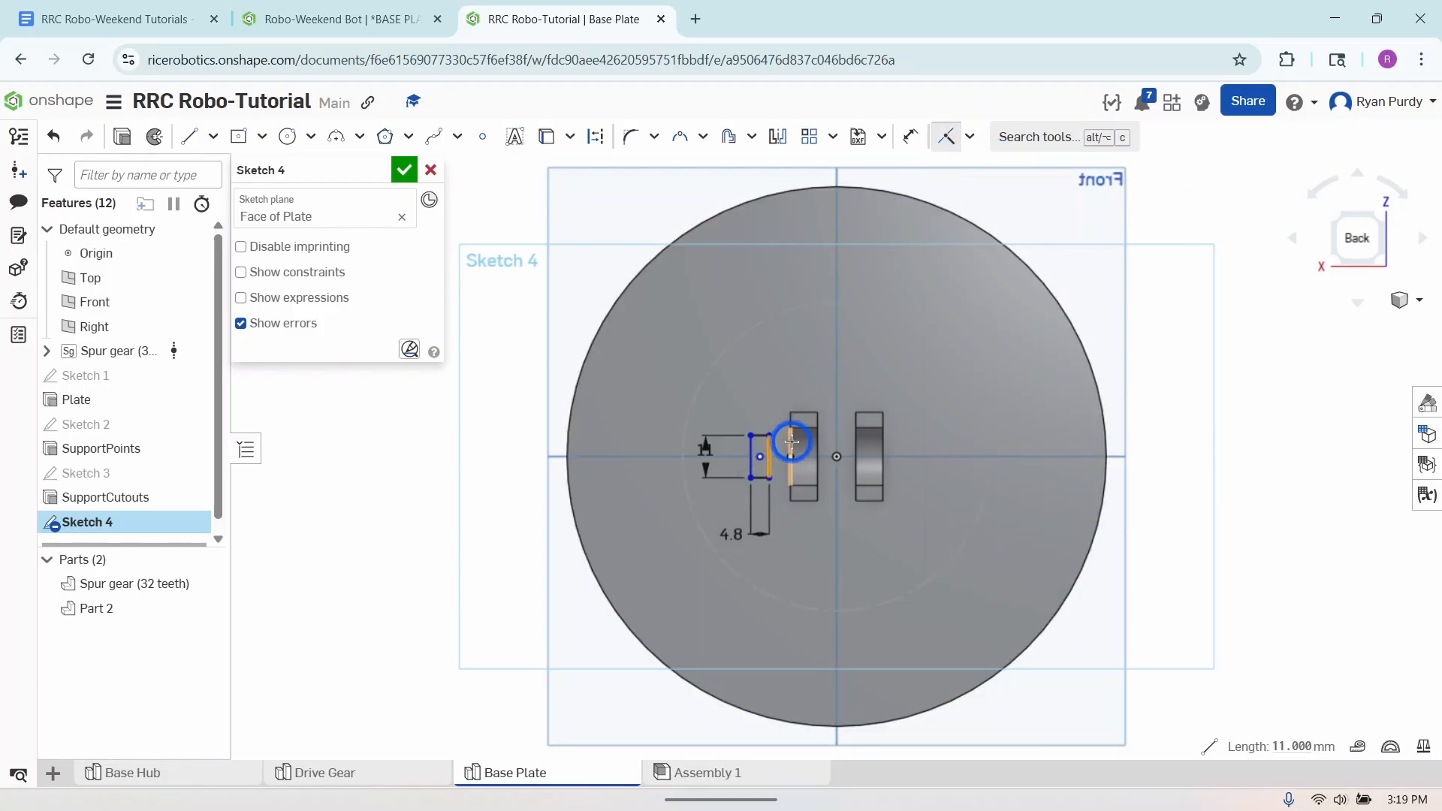
left_click(791, 441)
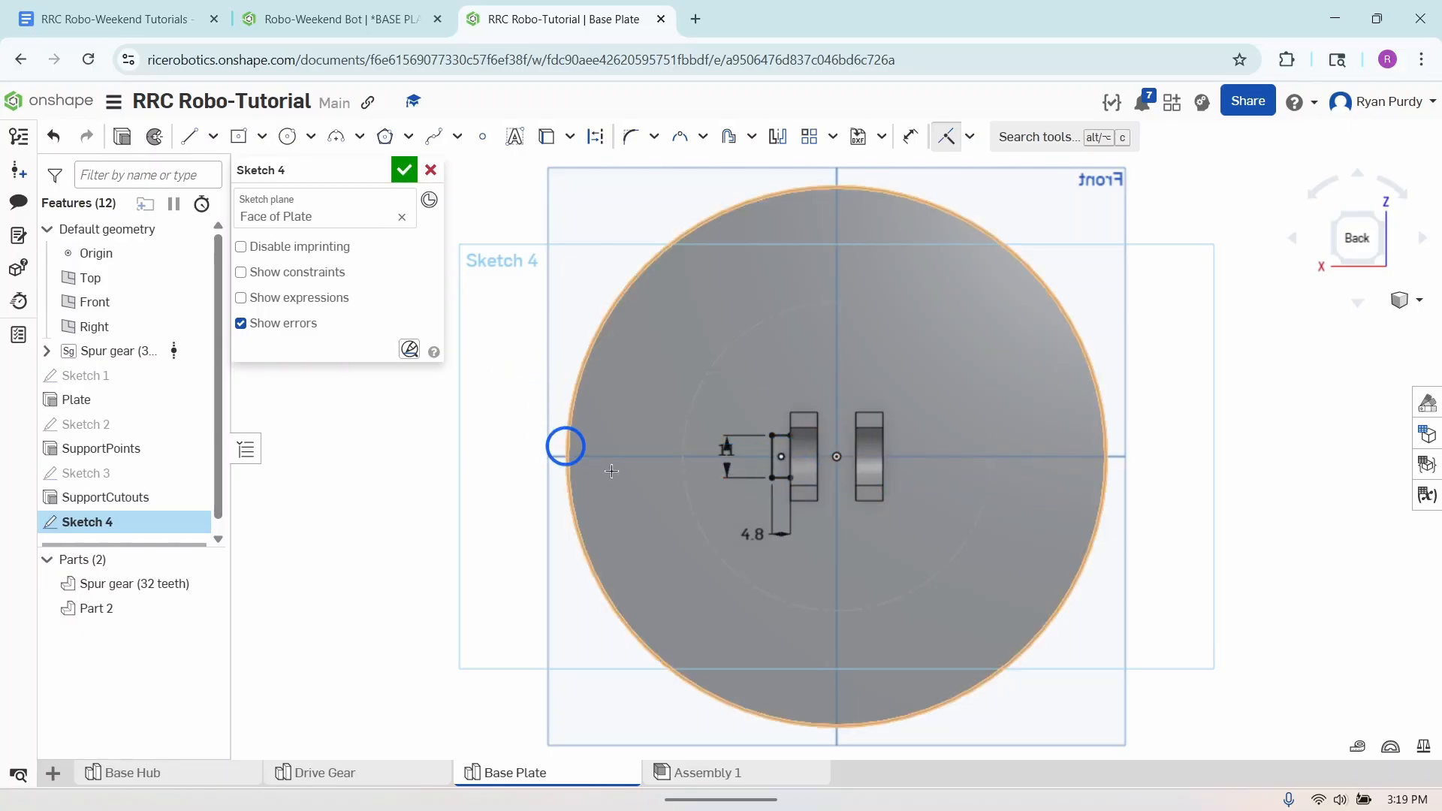
left_click(401, 171)
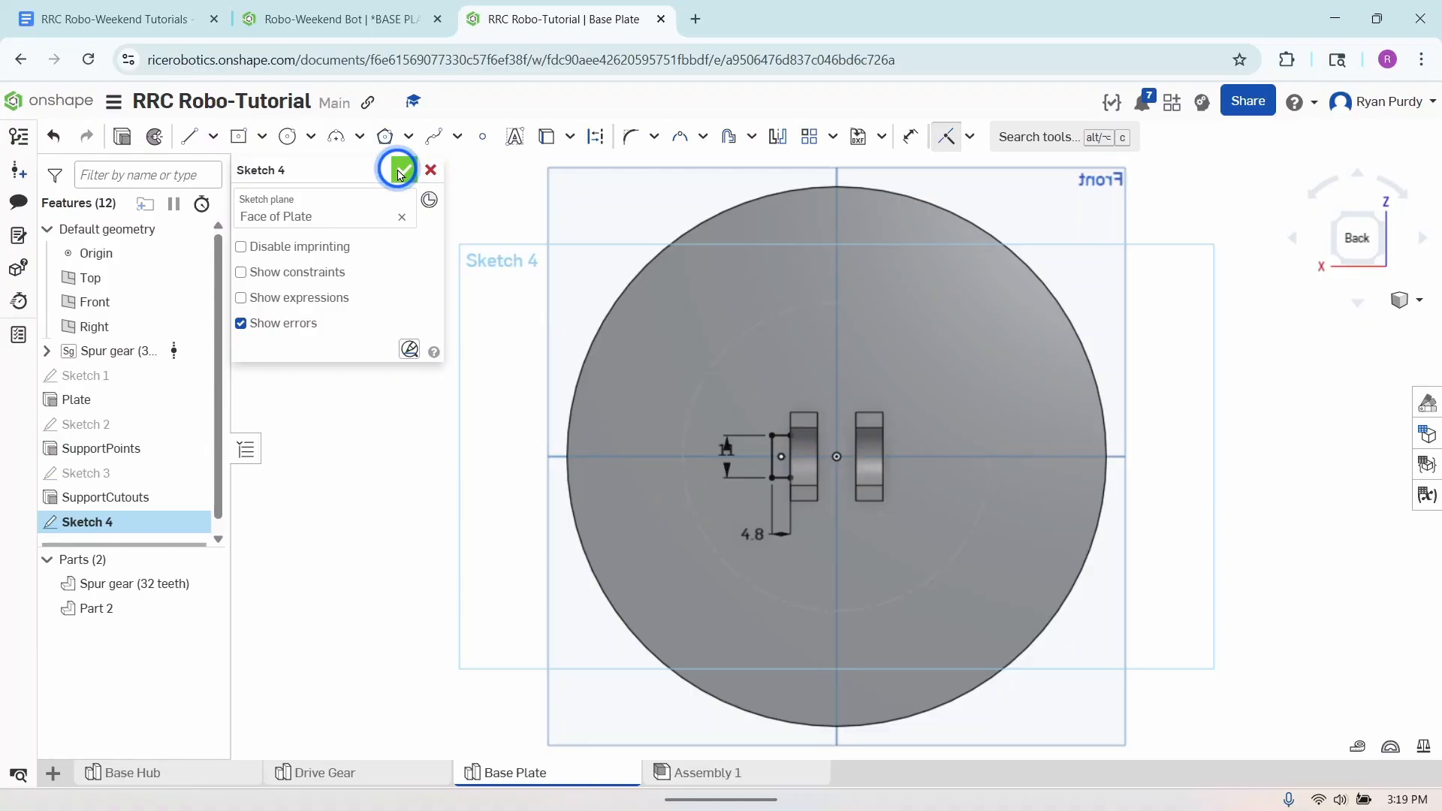
left_click(401, 171)
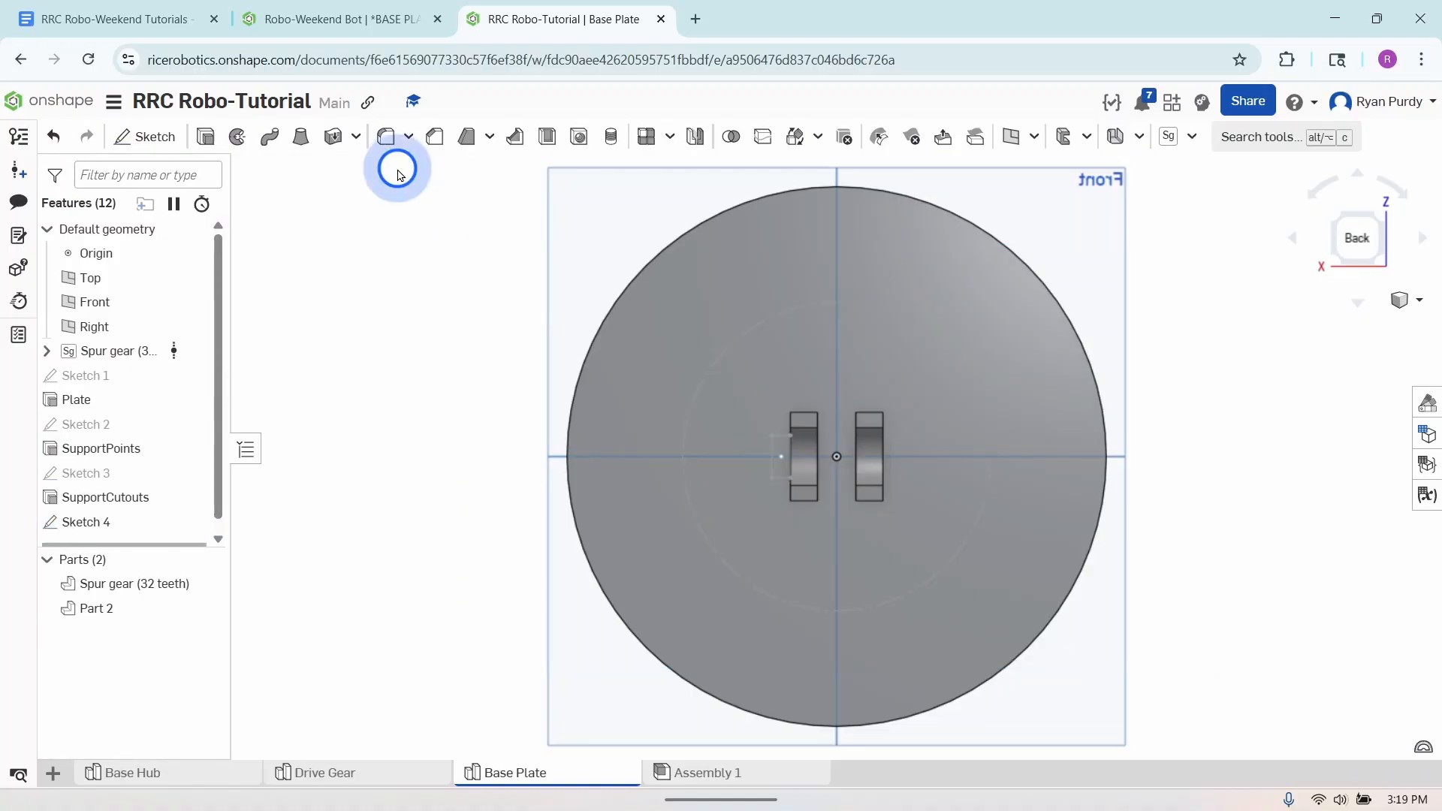
- Extrude the small rectangle sketch beside the support block 11 mm, adding it to the plate part
left_click(207, 137)
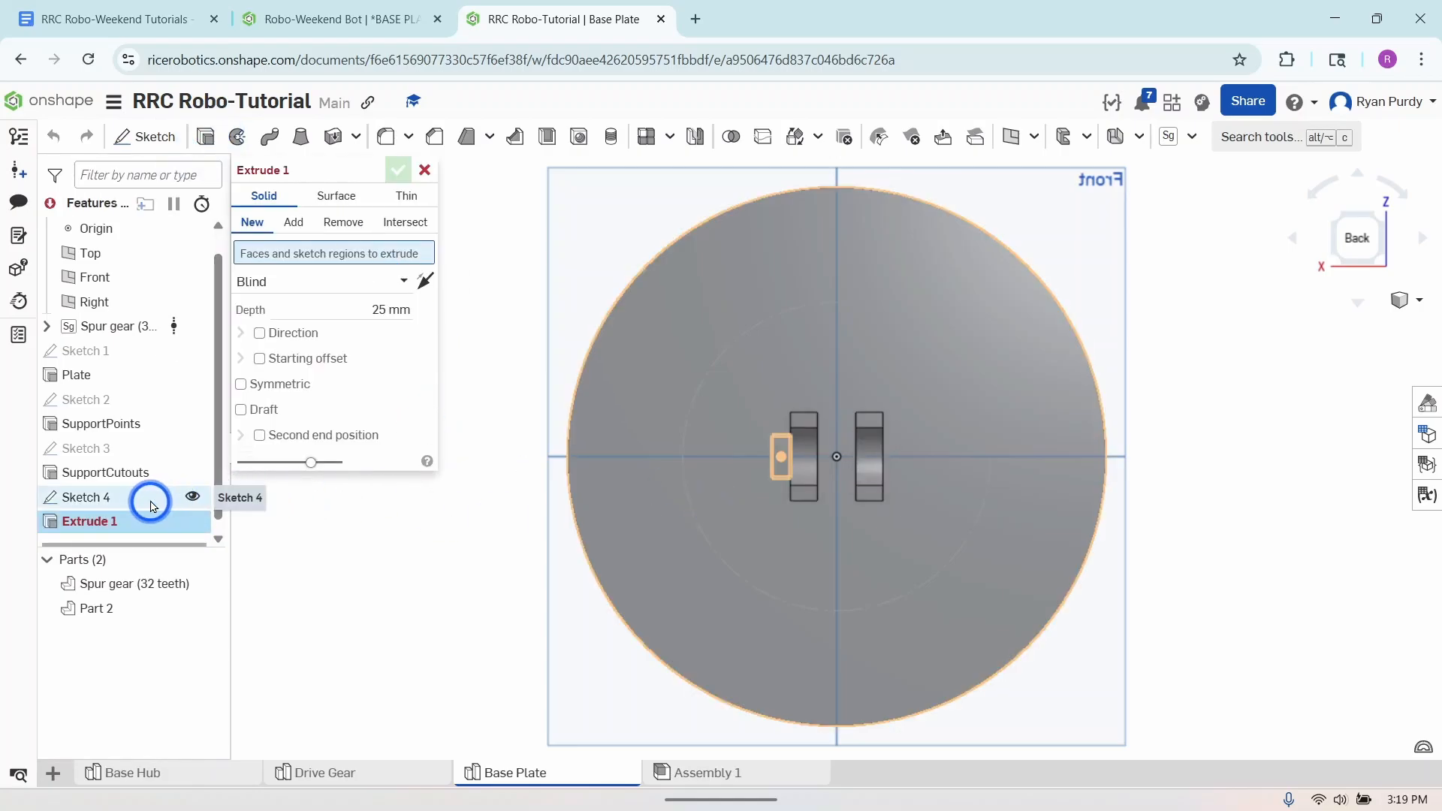
left_click(150, 502)
left_click(374, 328)
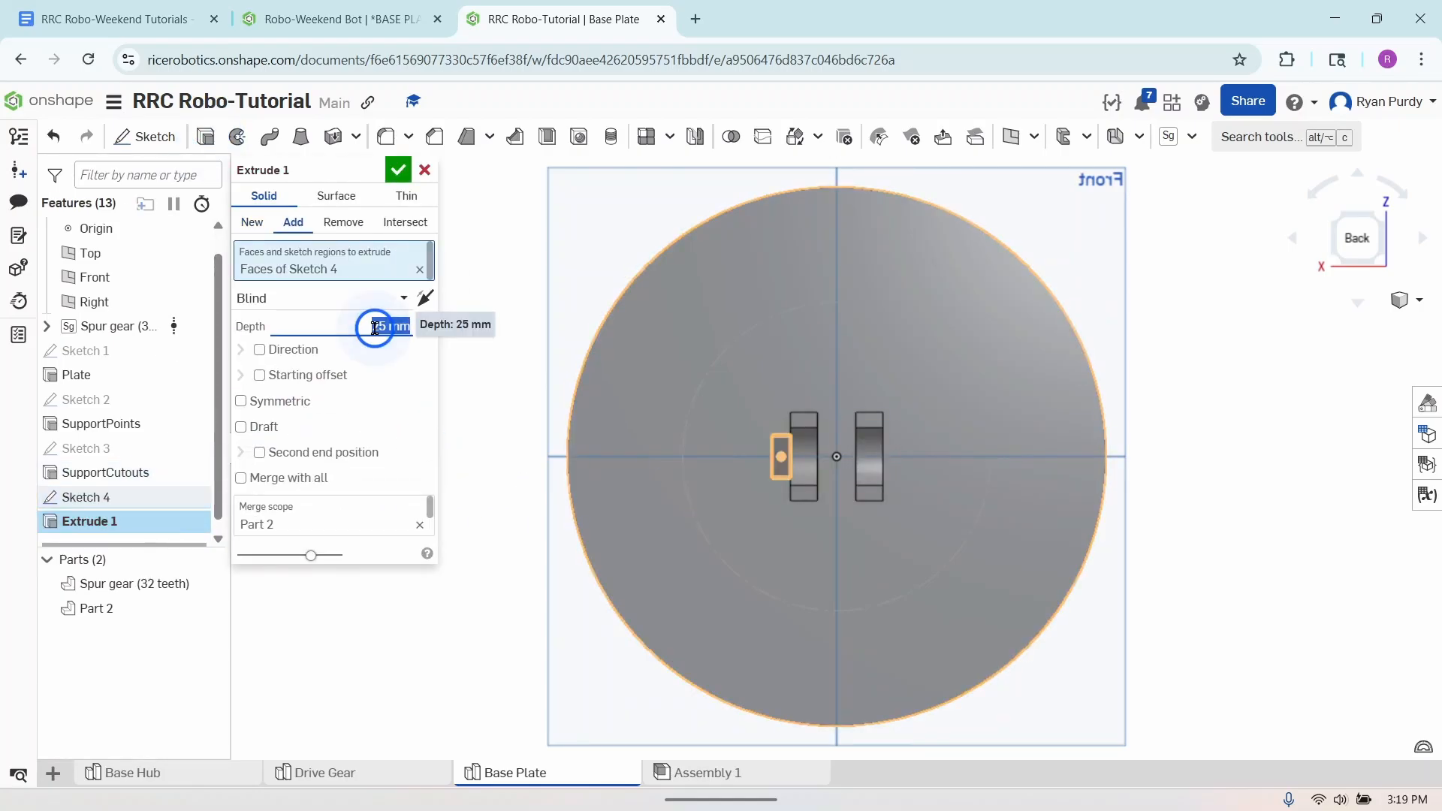
type("11m")
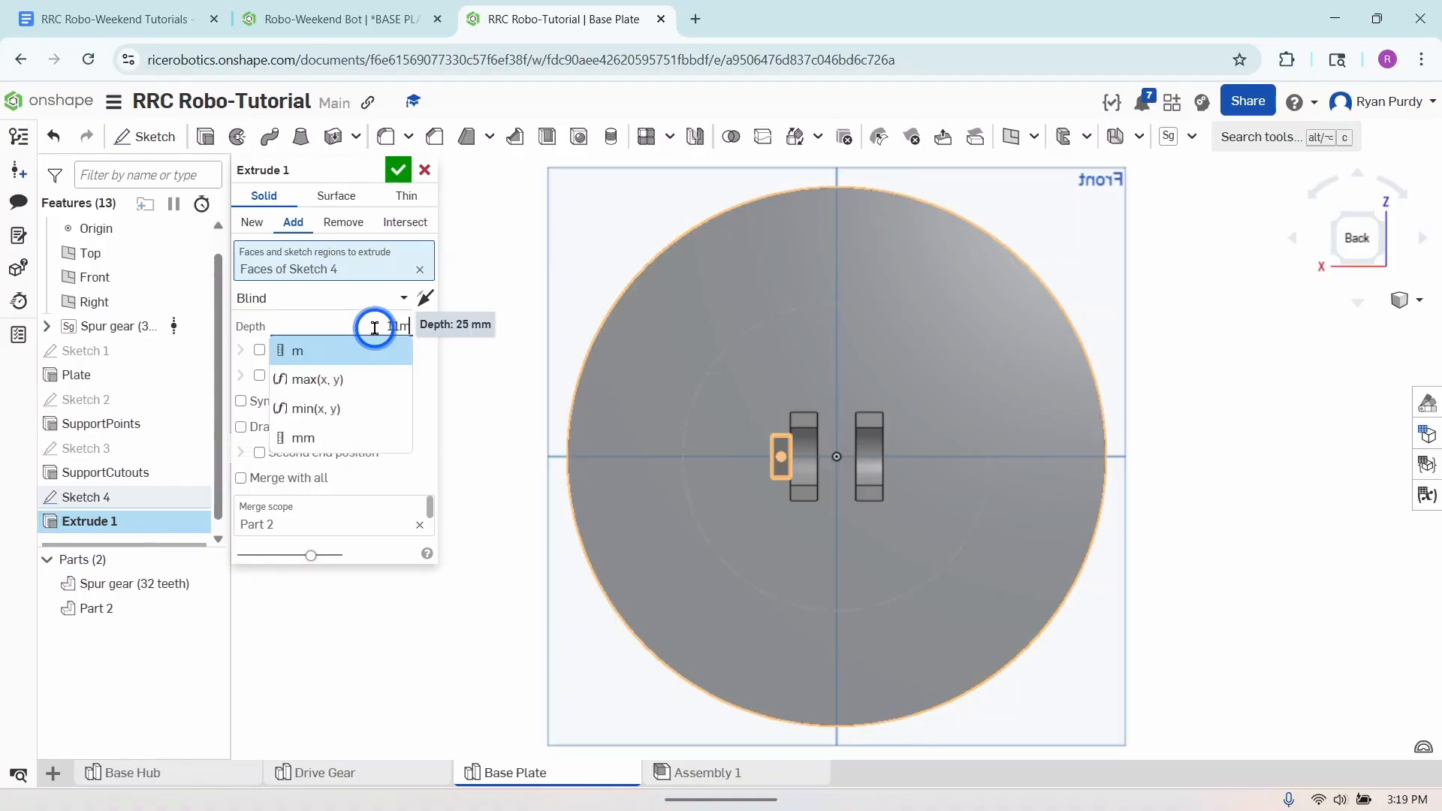
key("Return")
left_click(398, 170)
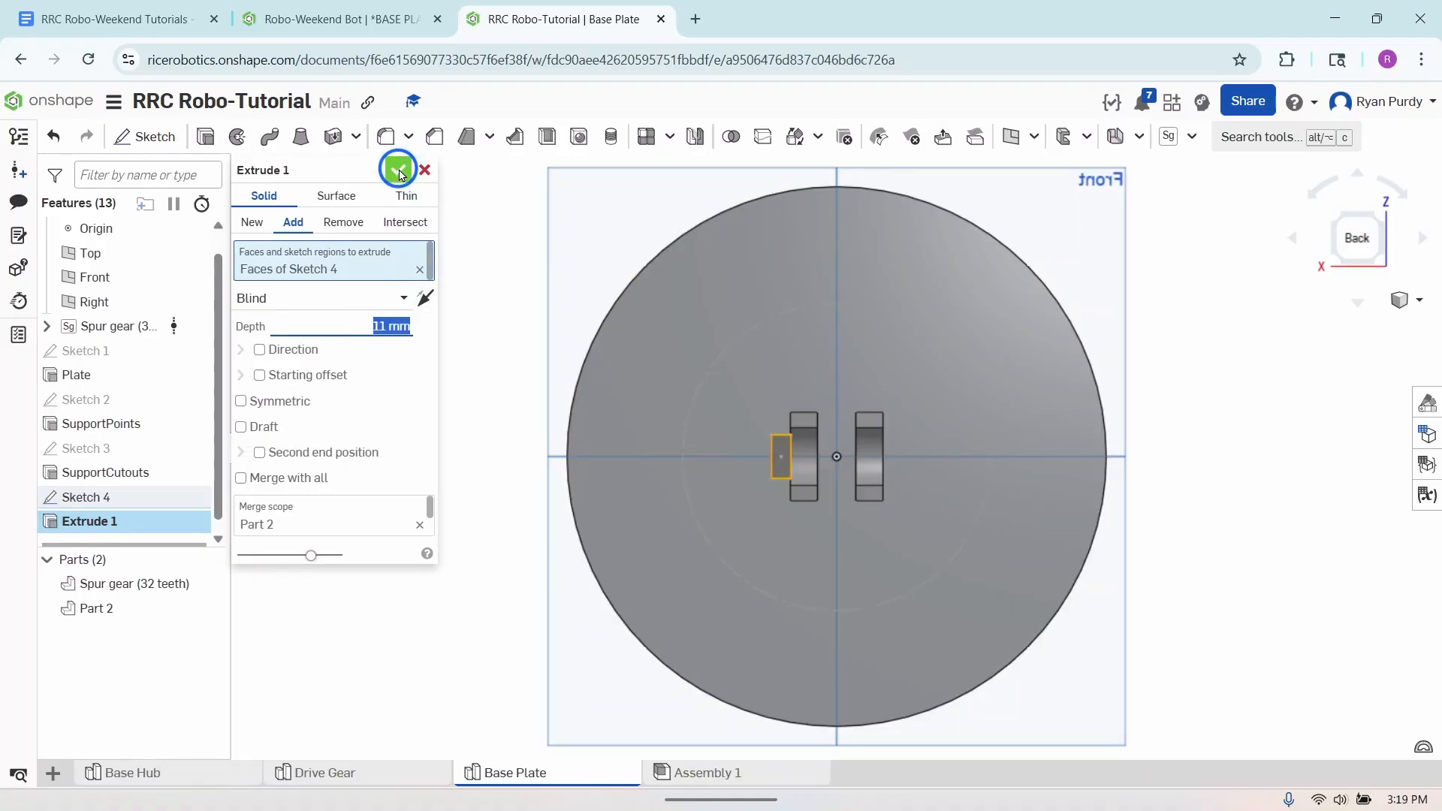
- Rename the new extrude feature as PulleyAlignment
right_click_drag(818, 596, 988, 569)
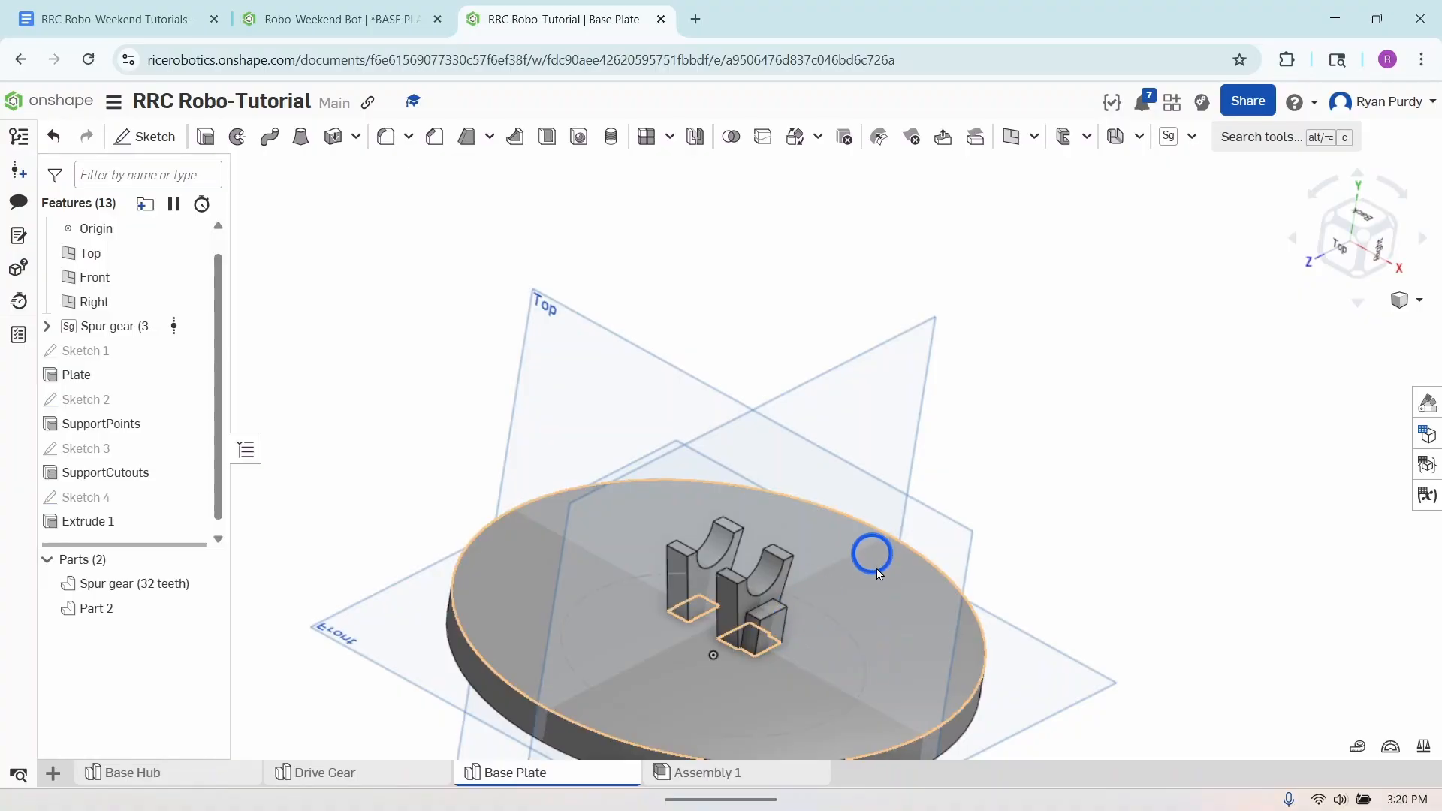
right_click_drag(1142, 547, 1171, 605)
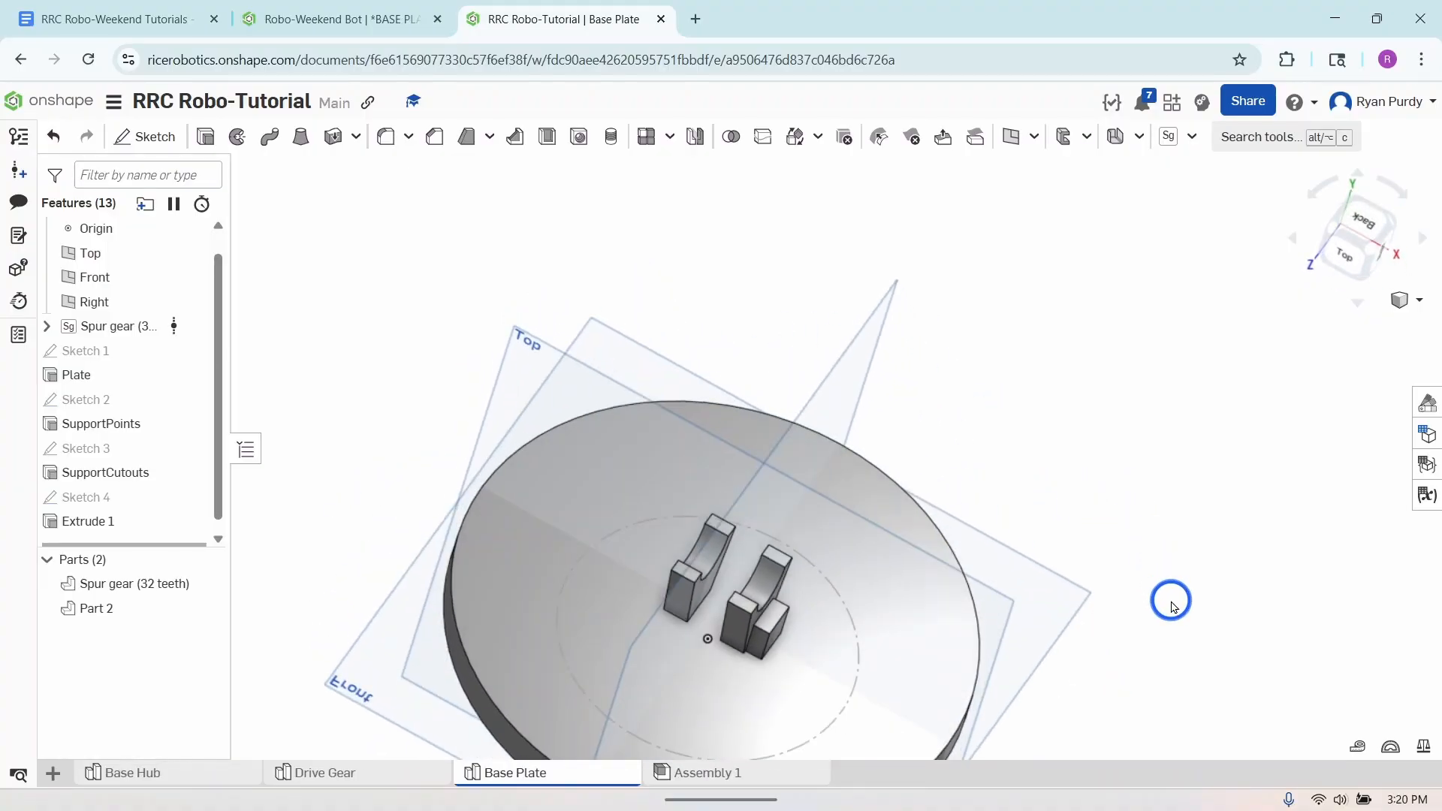
right_click(143, 523)
left_click(198, 553)
type("PulleyAlignment")
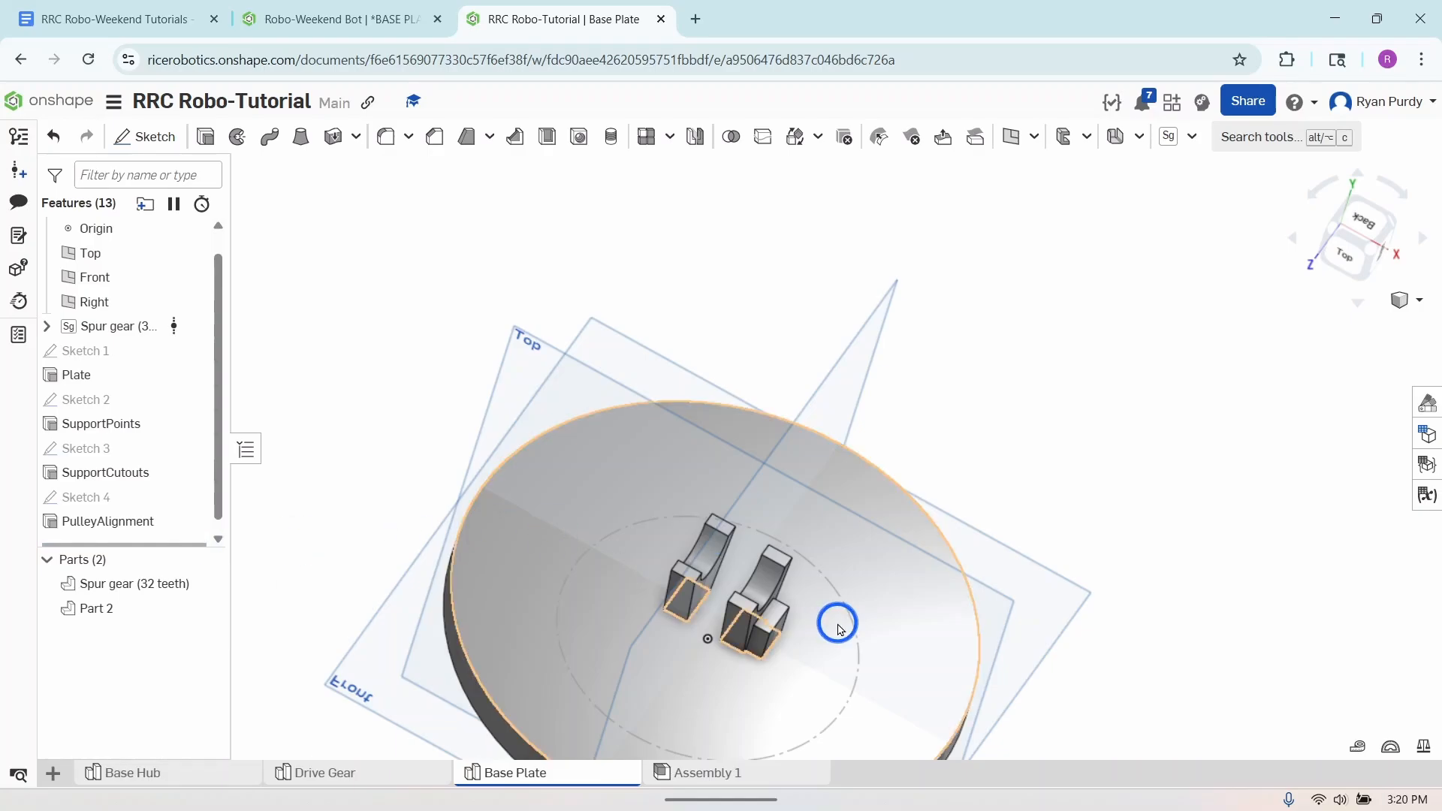
- Start a new sketch on the plate's upper face and view it normal to the sketch plane
right_click_drag(1030, 667, 1015, 639)
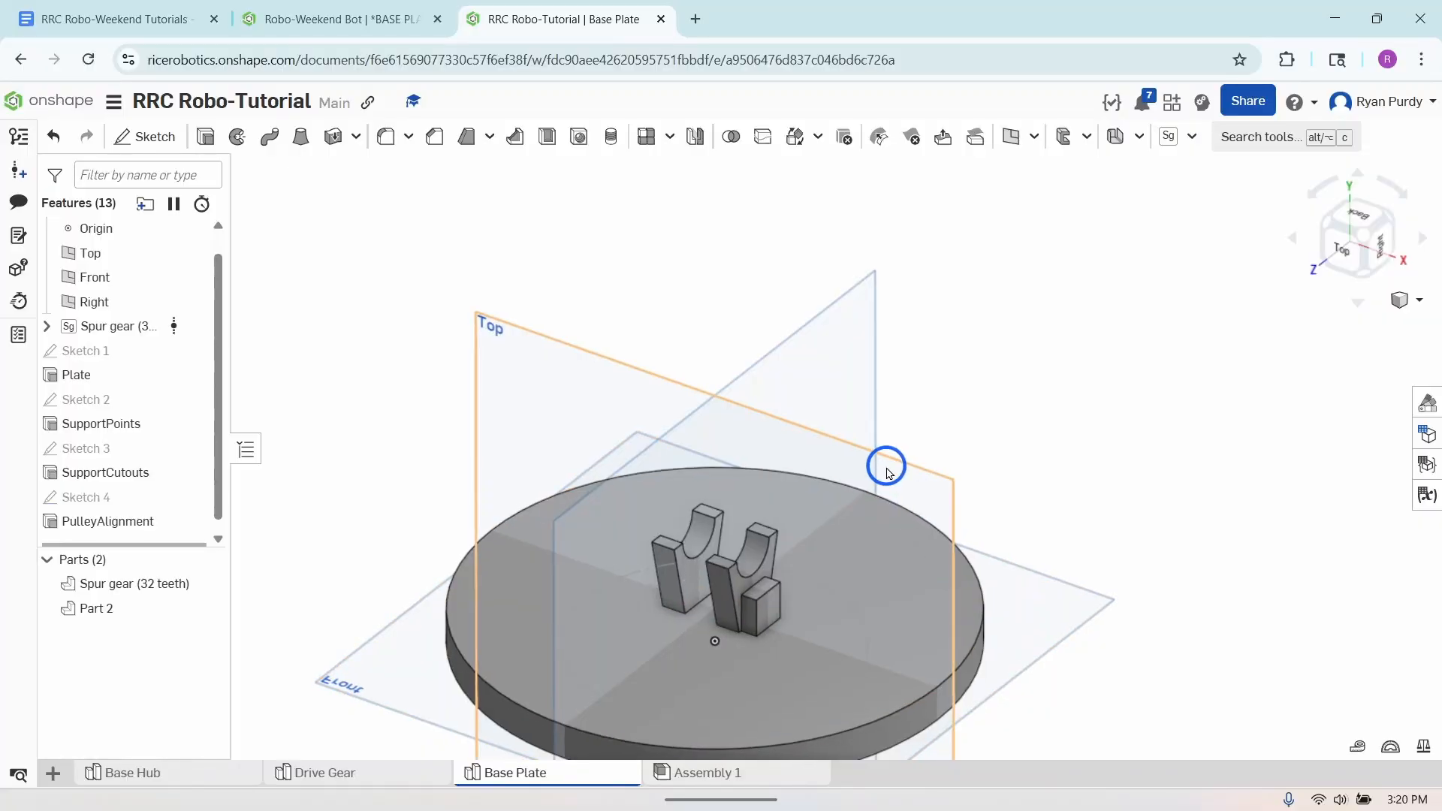
scroll(886, 467, "down", 5)
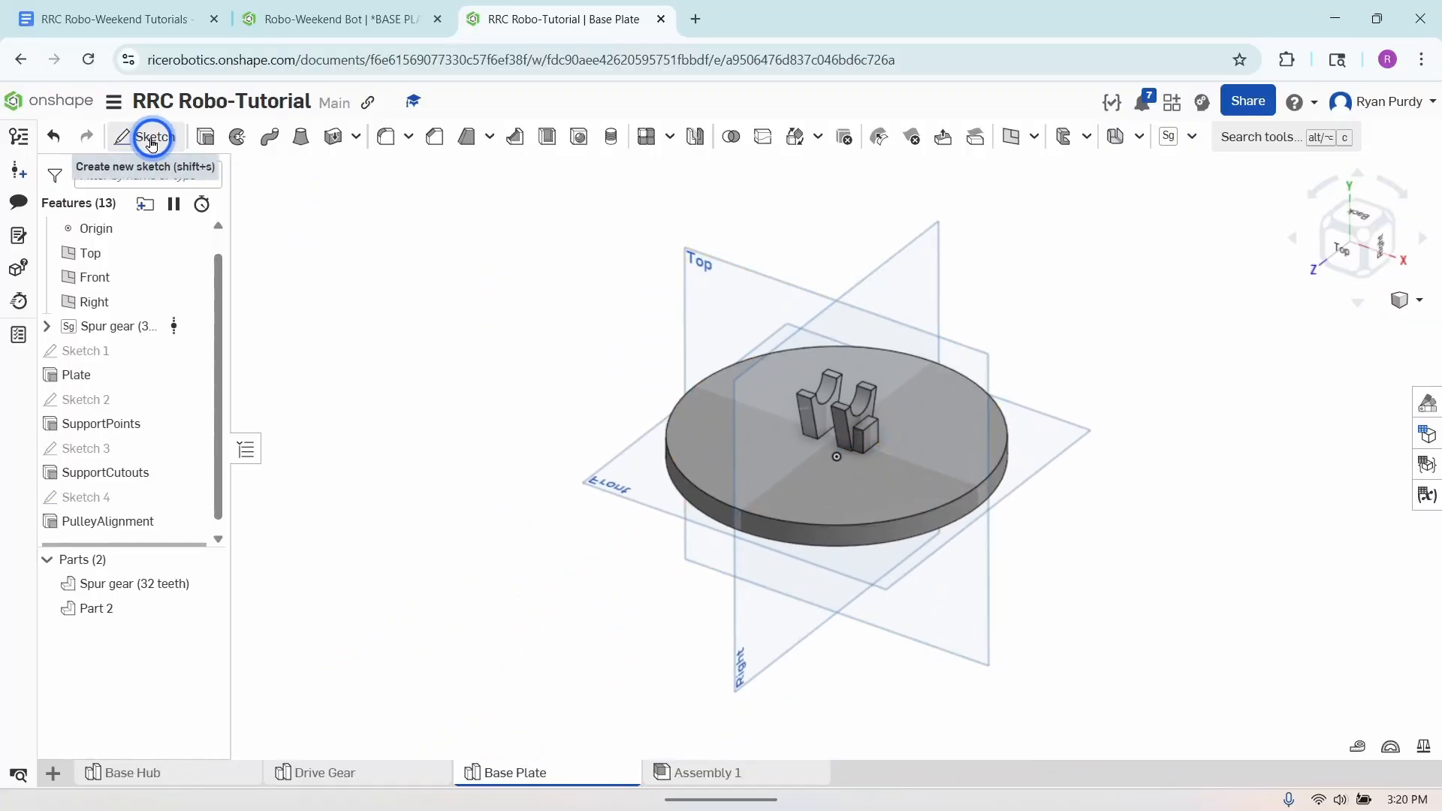
left_click(147, 136)
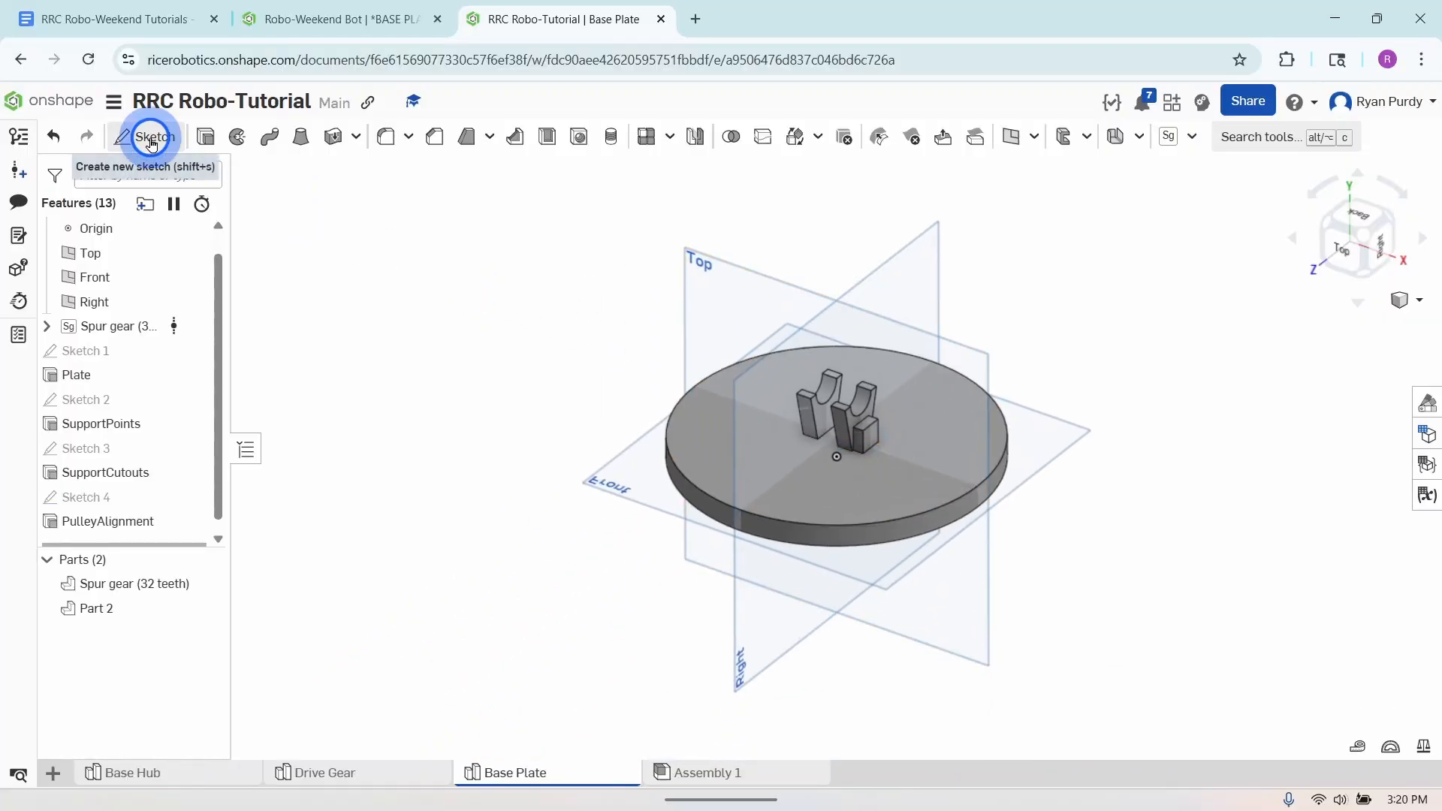
left_click(727, 445)
right_click(532, 578)
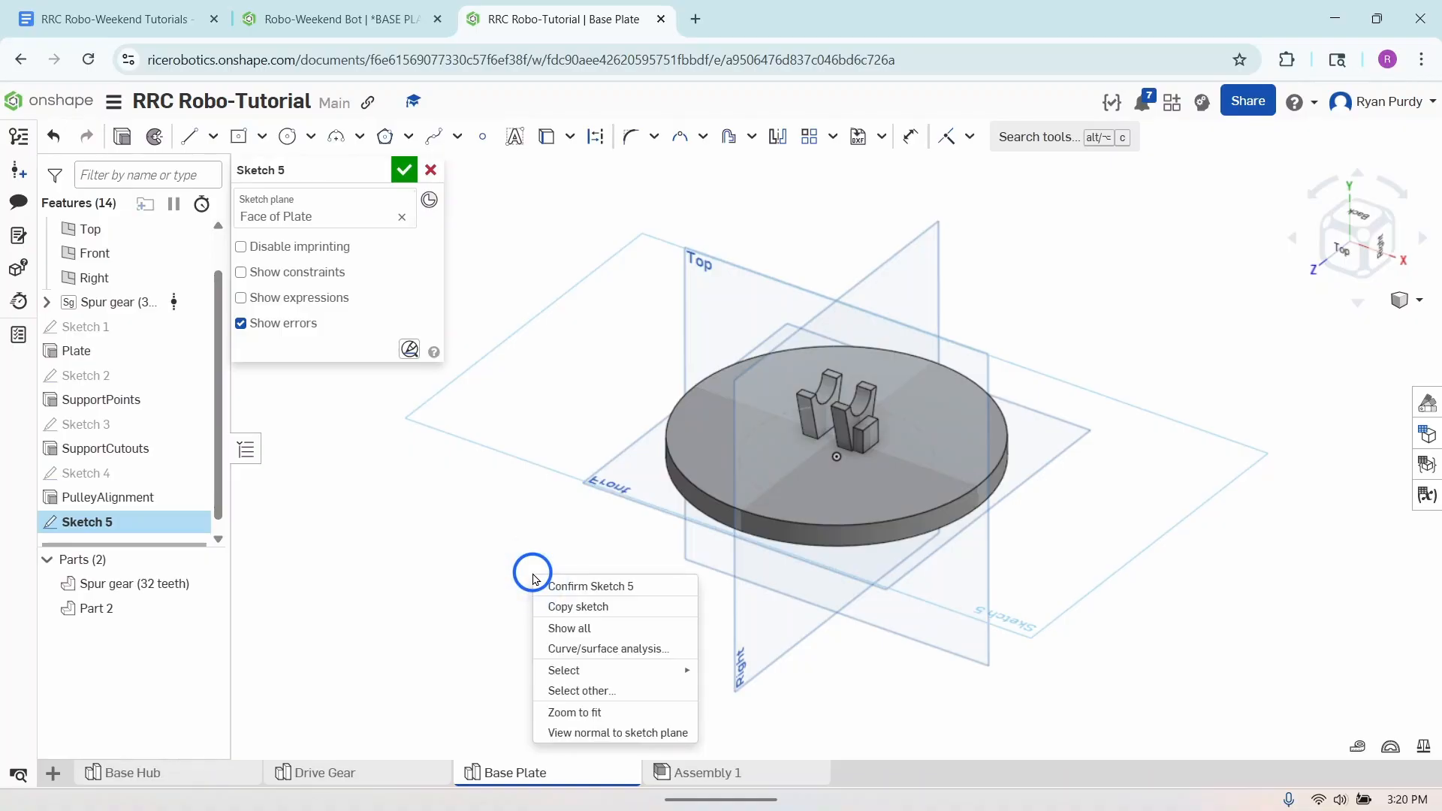
left_click(600, 734)
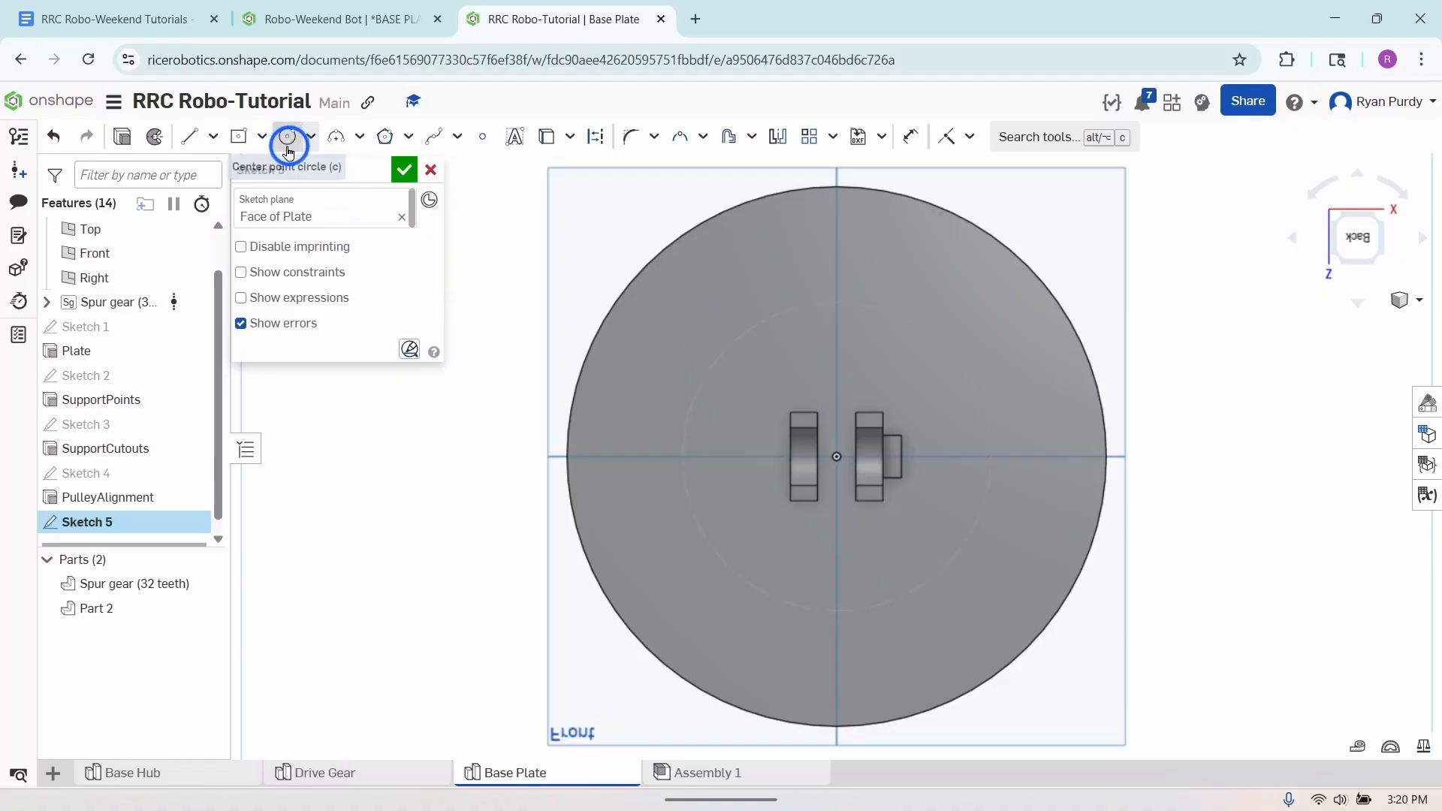
- Sketch a corner rectangle about 22.4 mm wide and 15.6 mm high on the plate, above and to the left of the support blocks
left_click(261, 138)
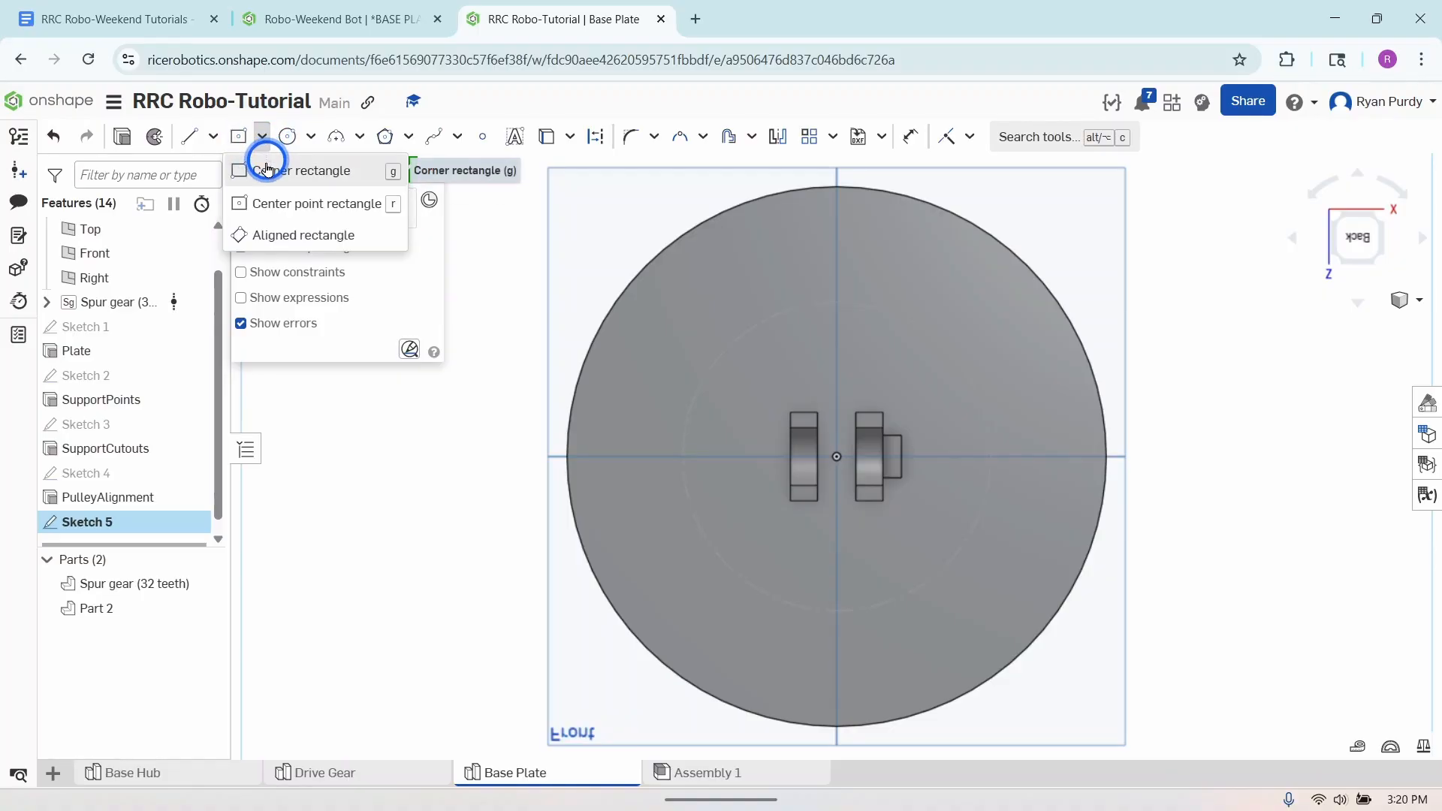
left_click(271, 172)
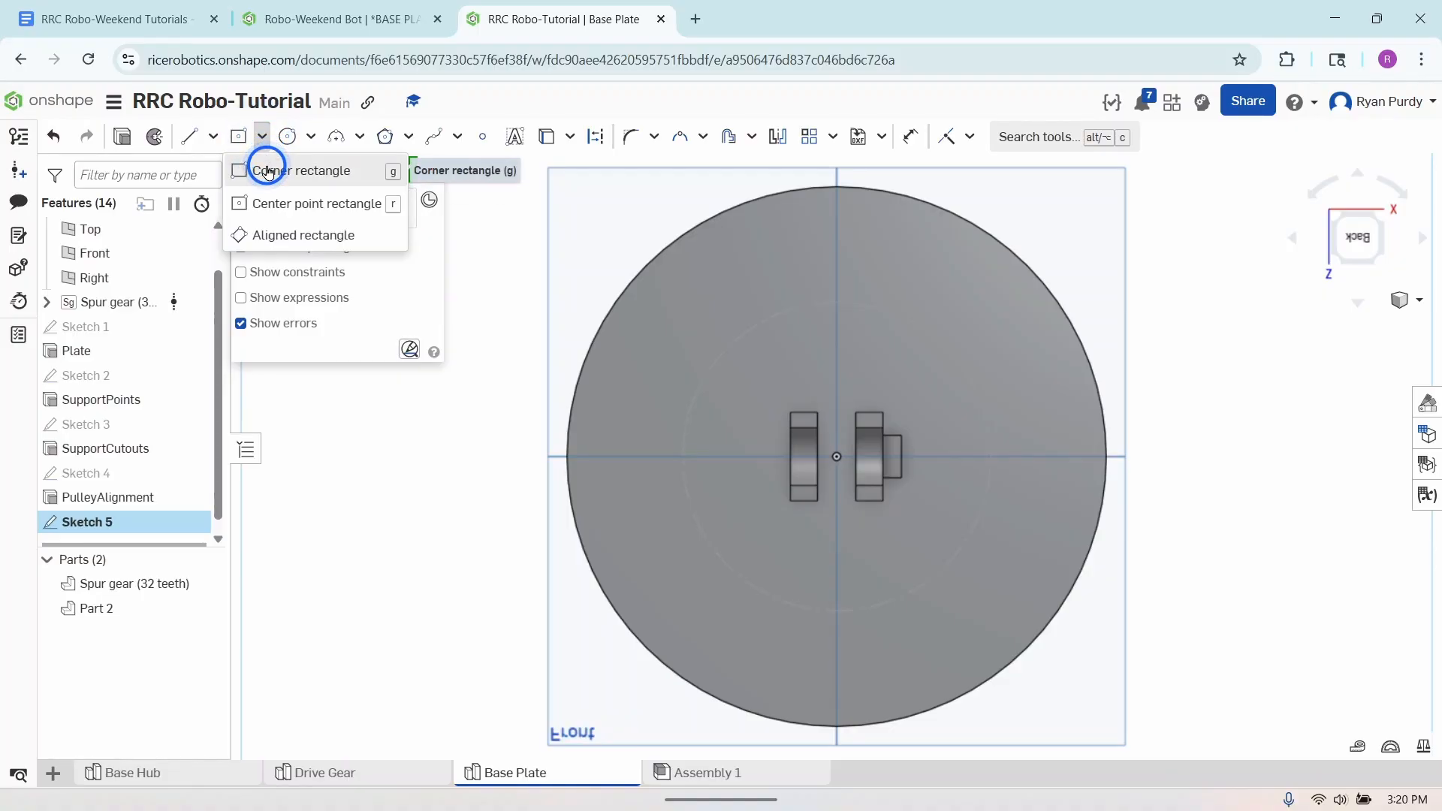
left_click(655, 294)
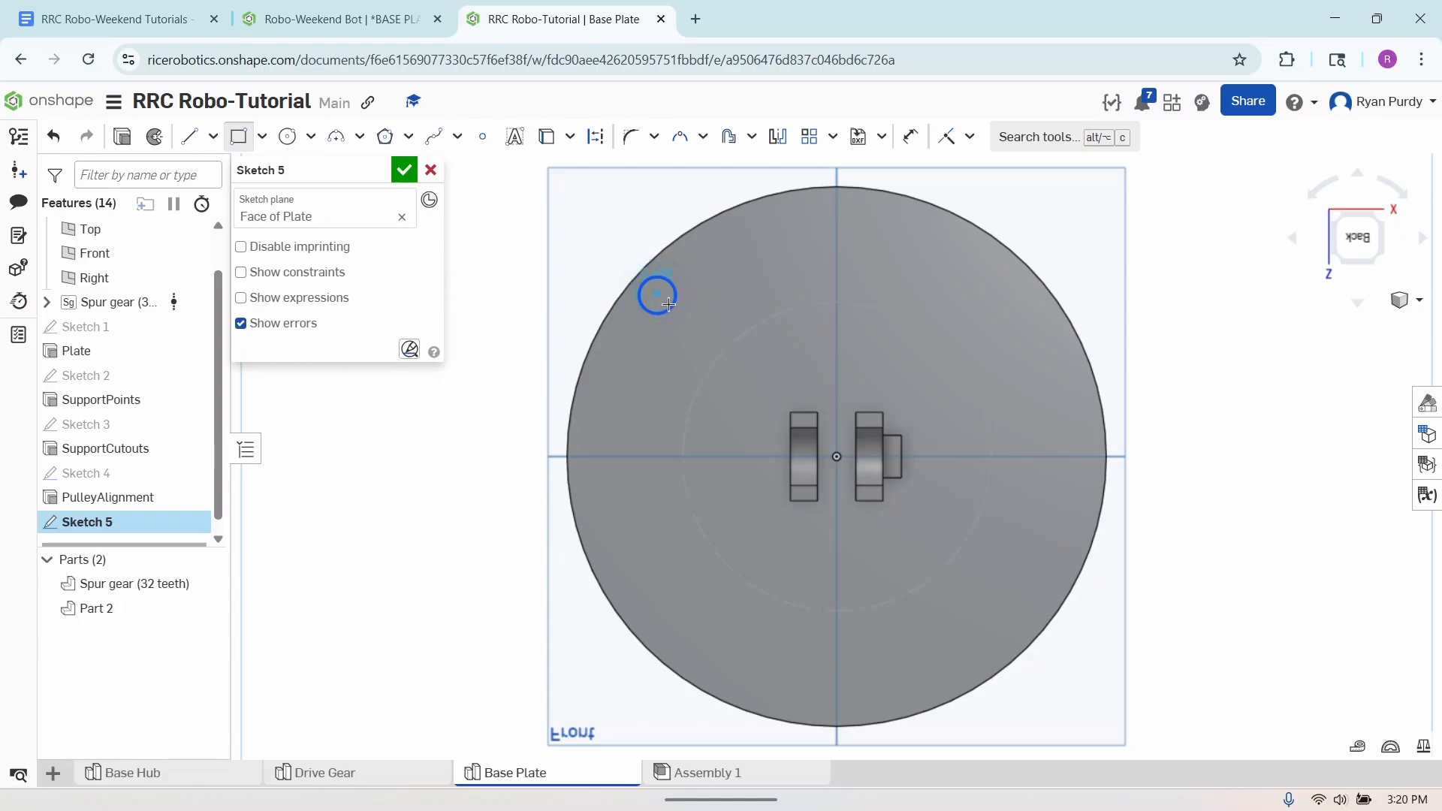
left_click(756, 356)
left_click(239, 136)
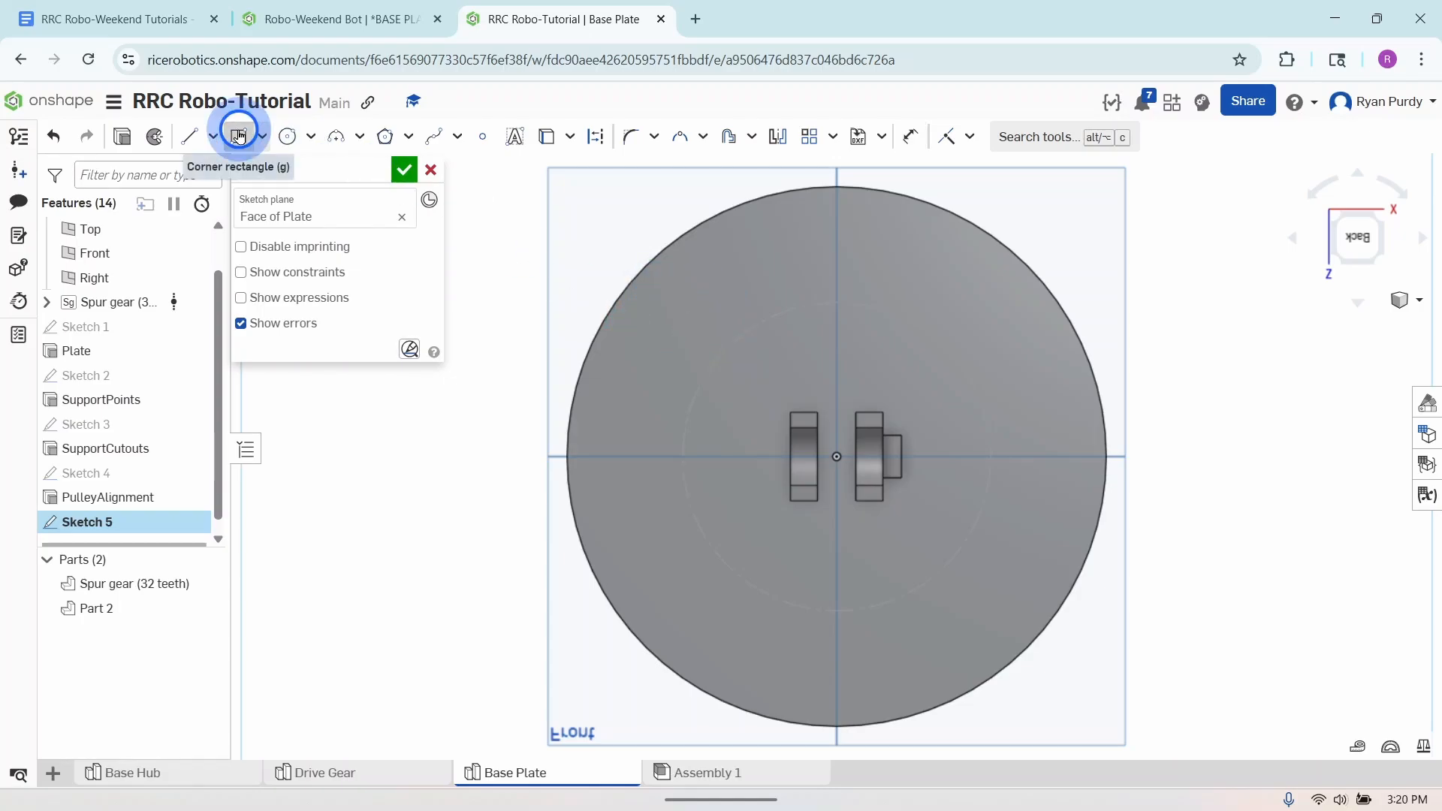
left_click_drag(678, 310, 764, 371)
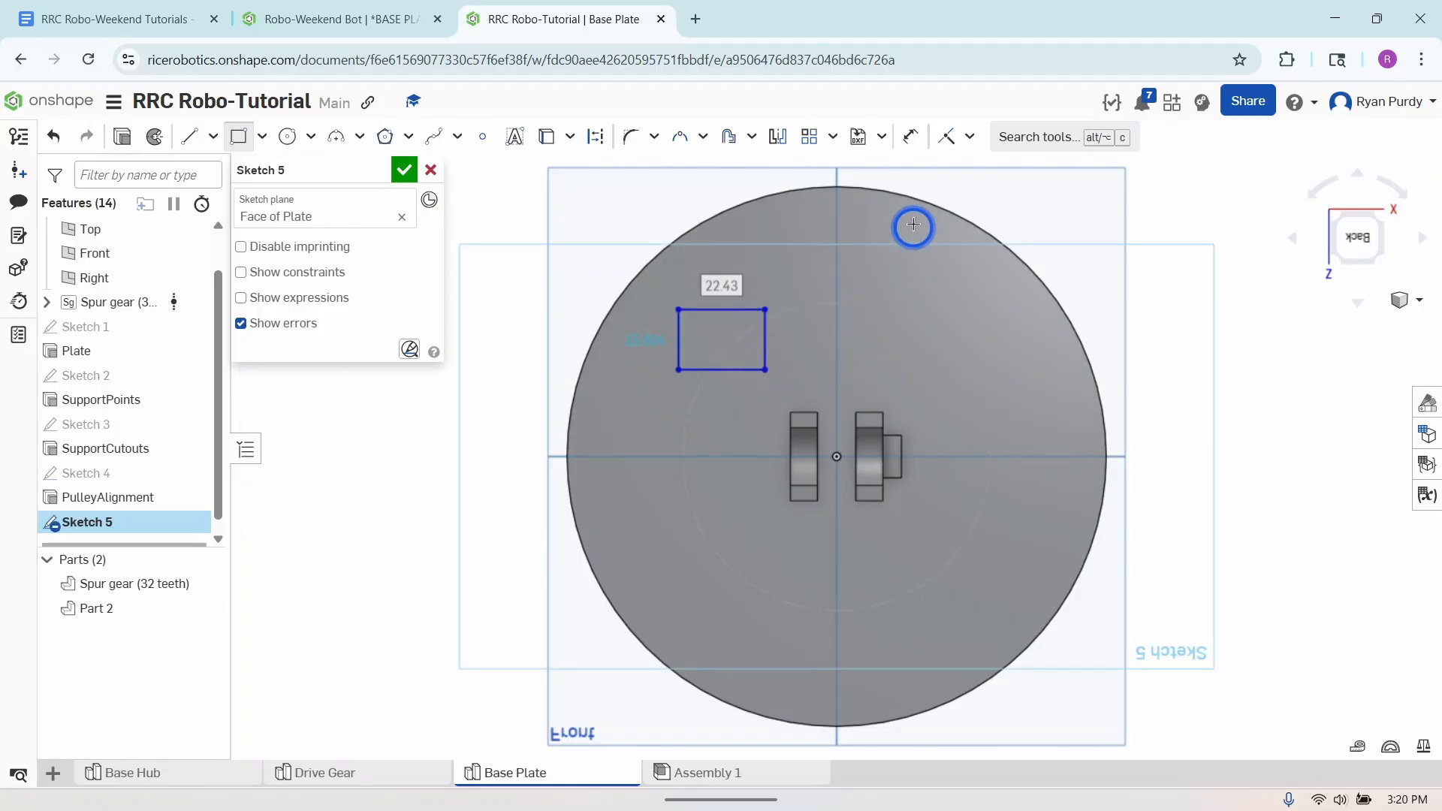
- Dimension the corner rectangle to 12.2 mm high and 15.7 mm wide
left_click(911, 136)
left_click(767, 347)
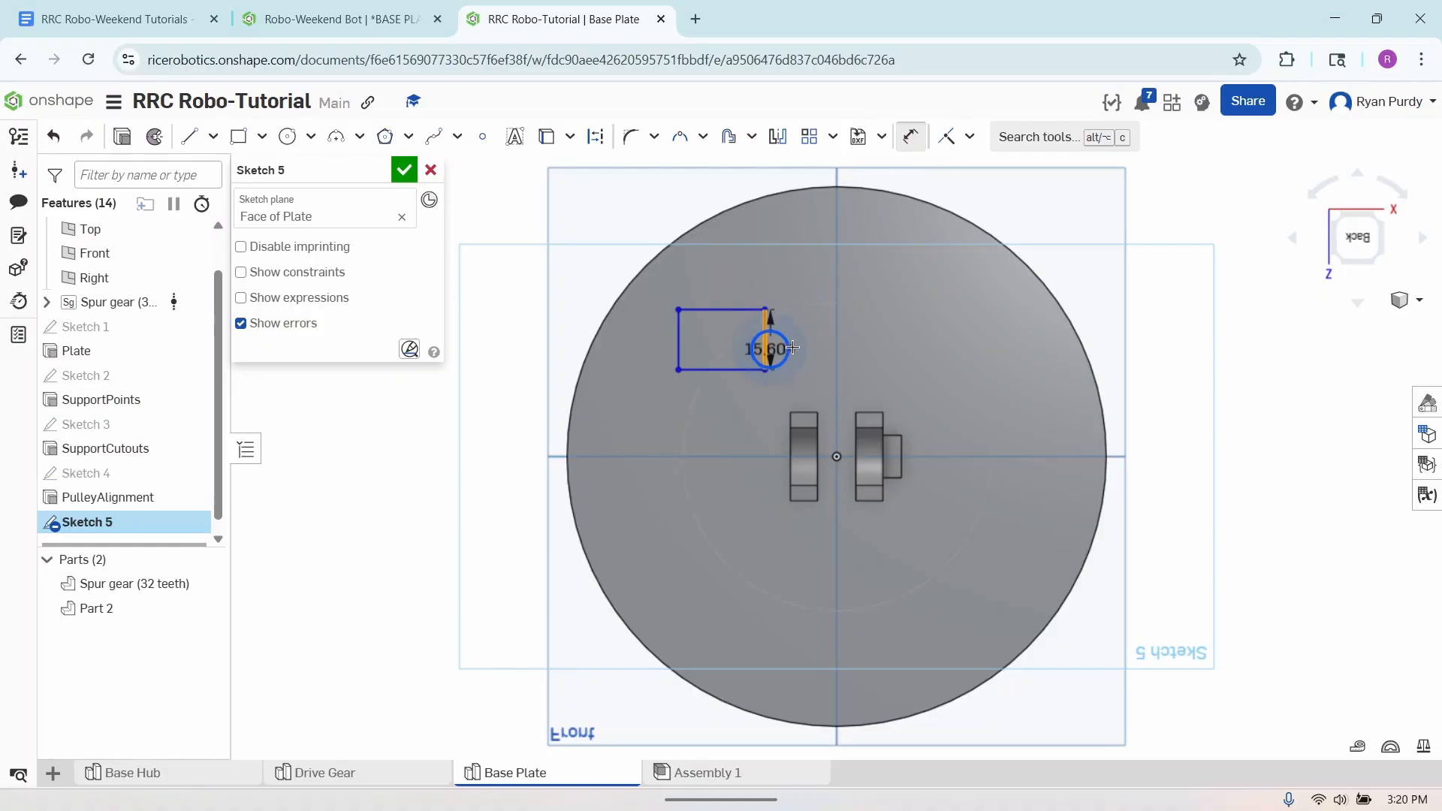
left_click(800, 333)
type("12")
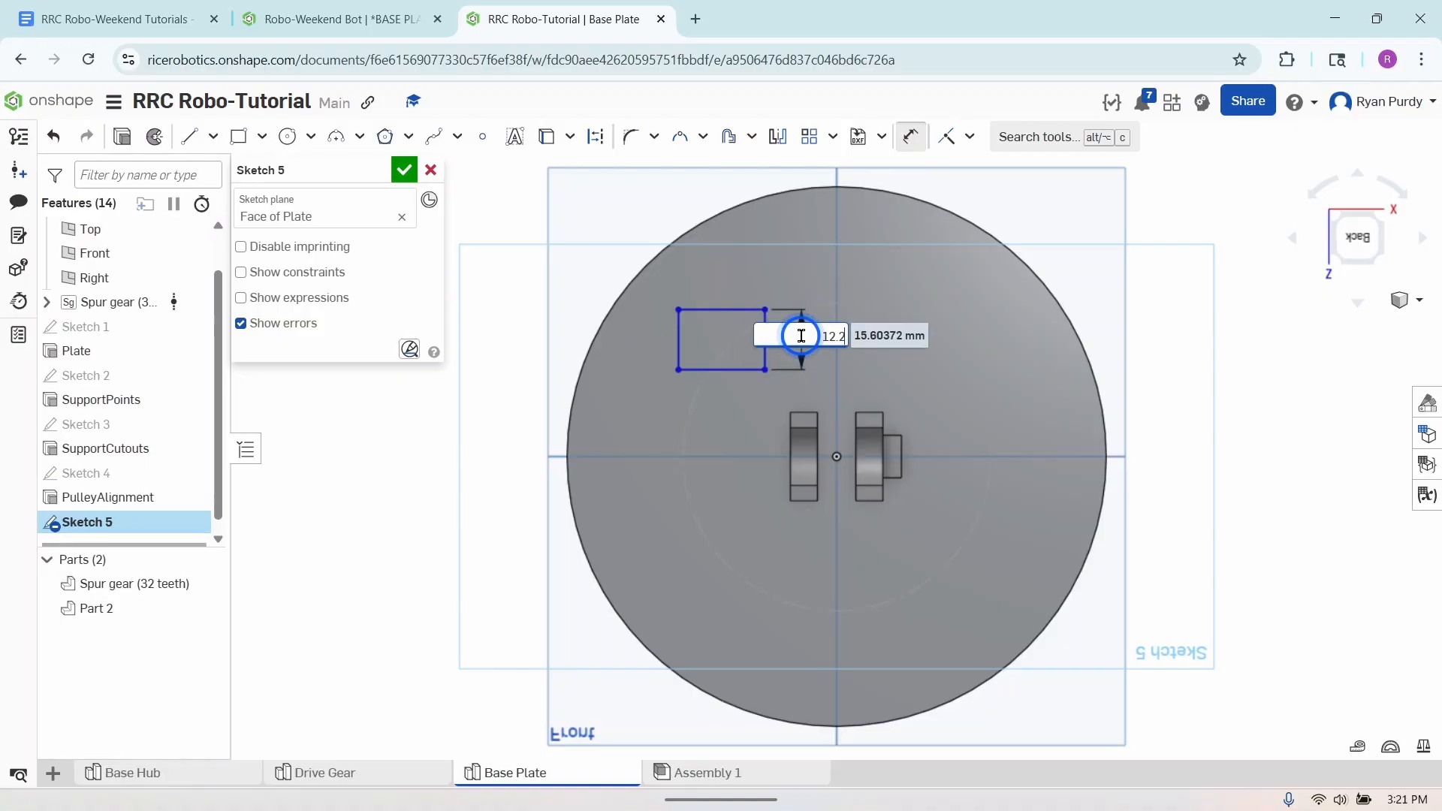
type(".2")
key("Return")
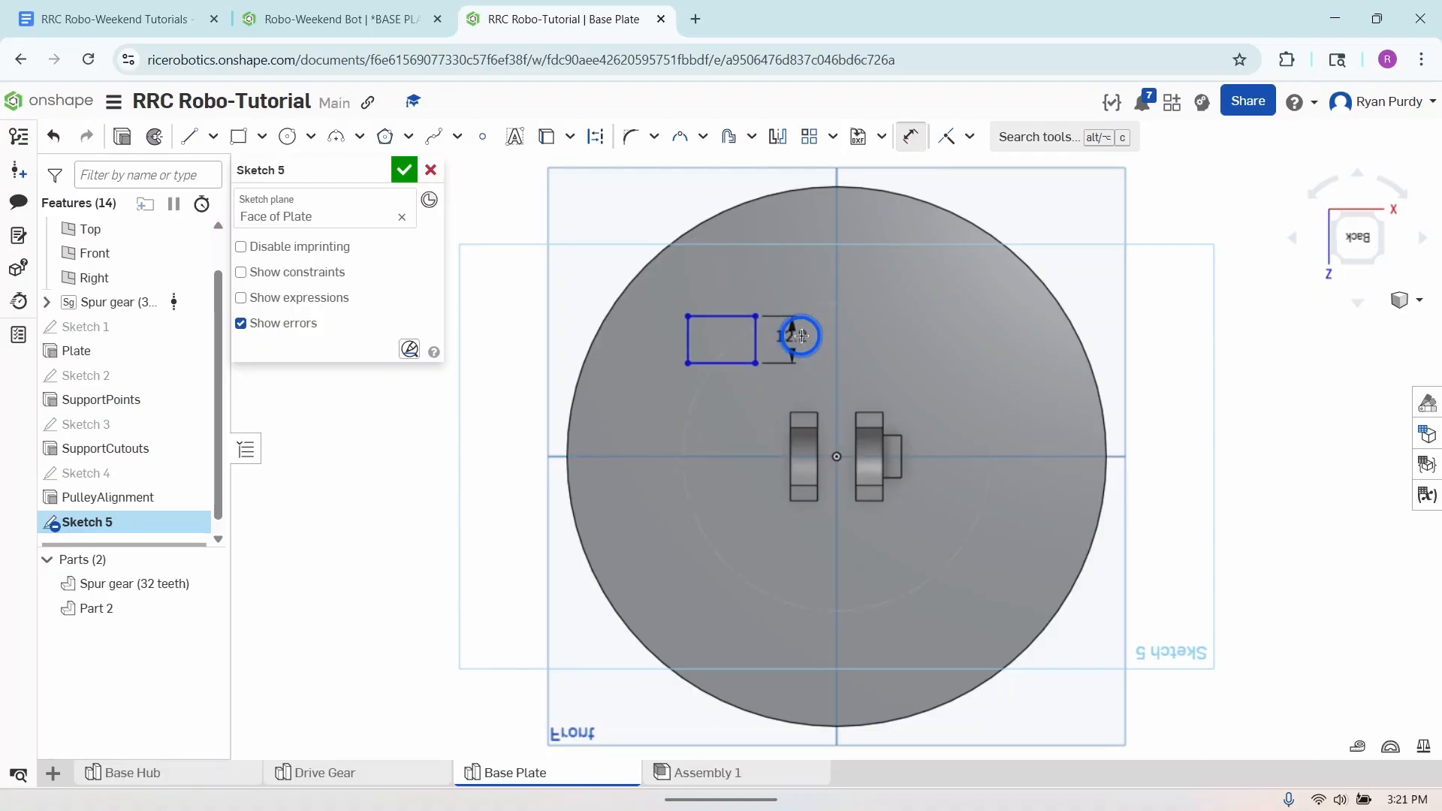
left_click(716, 314)
left_click(718, 287)
type("15")
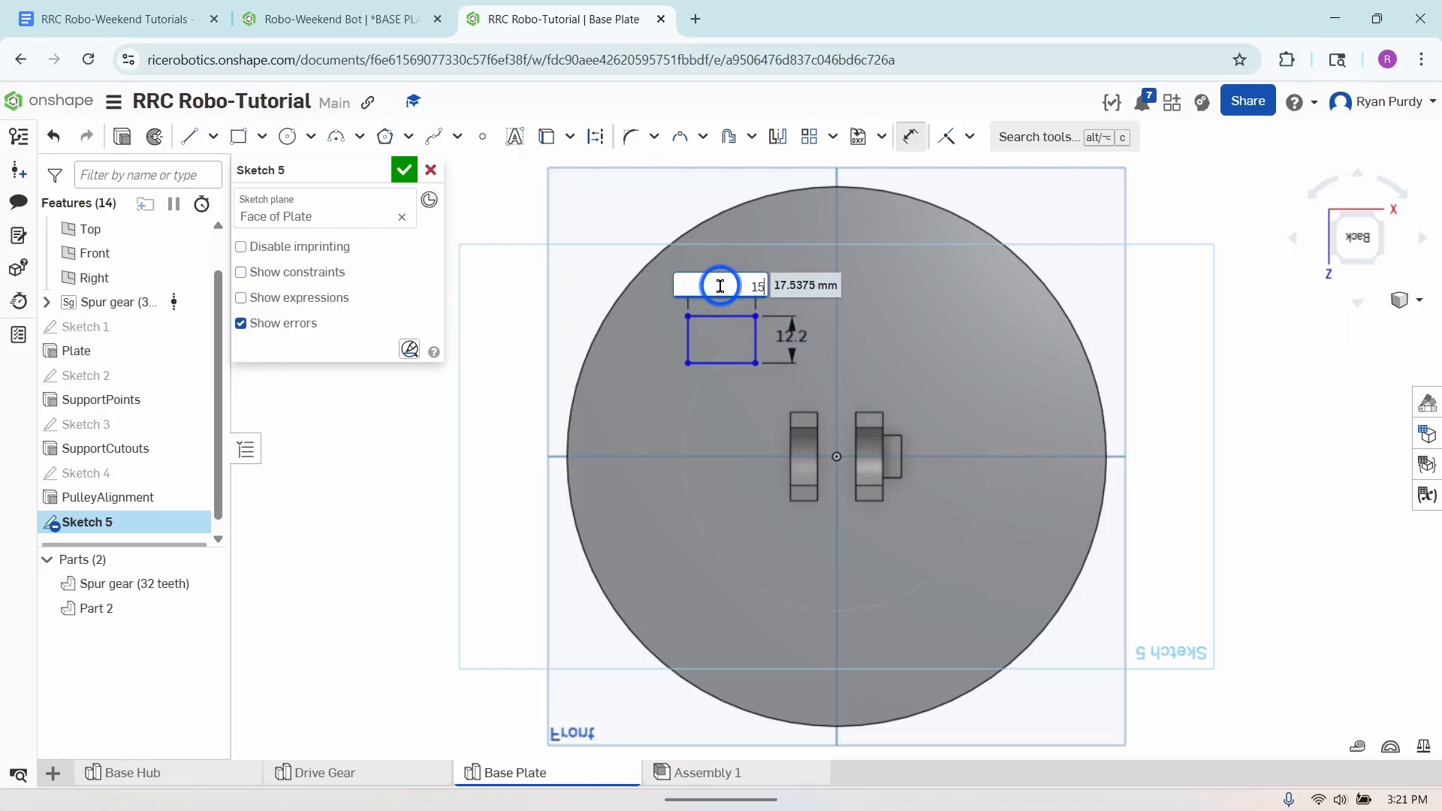
type(".7")
key("Return")
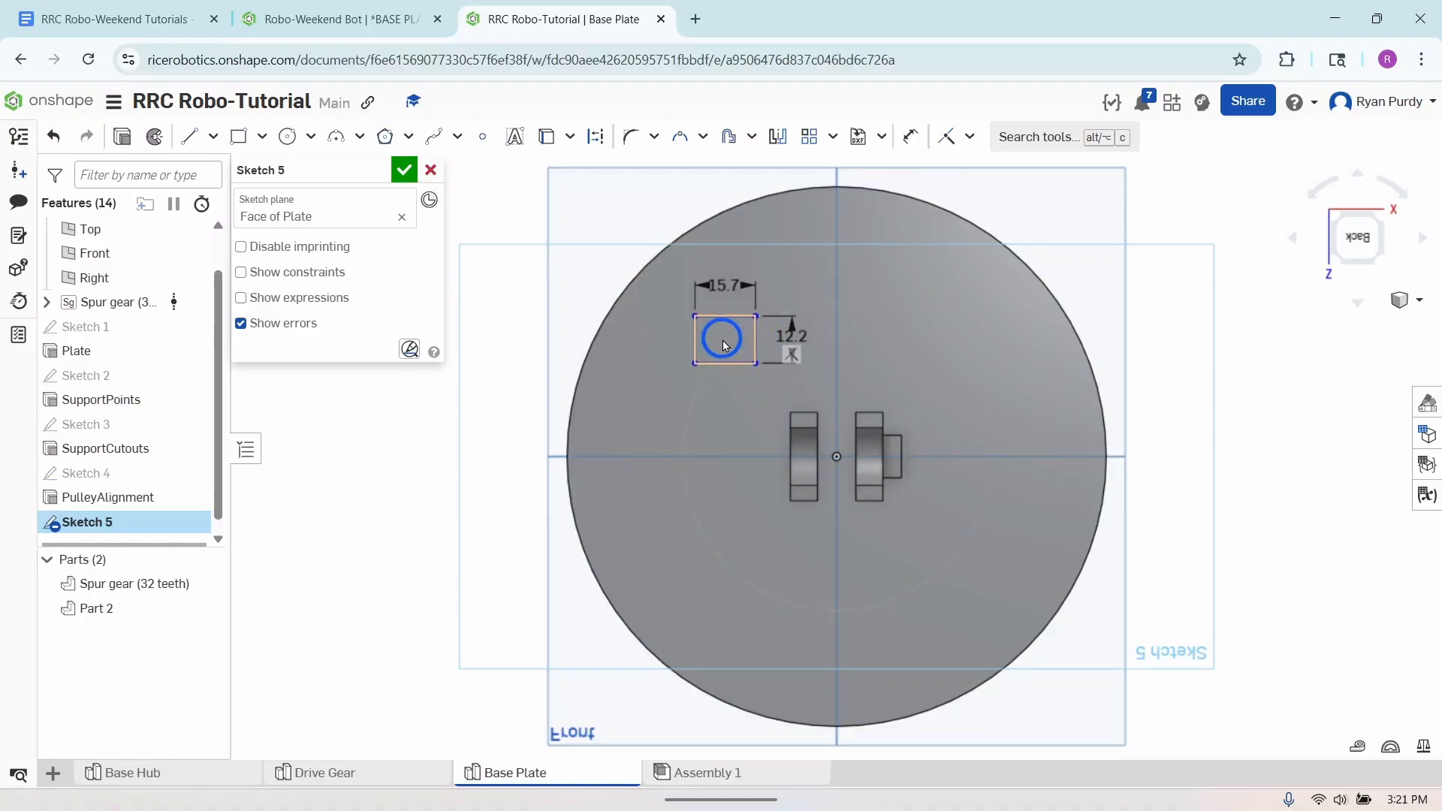
- Place a sketch point at the midpoint of the rectangle's right edge
left_click(483, 138)
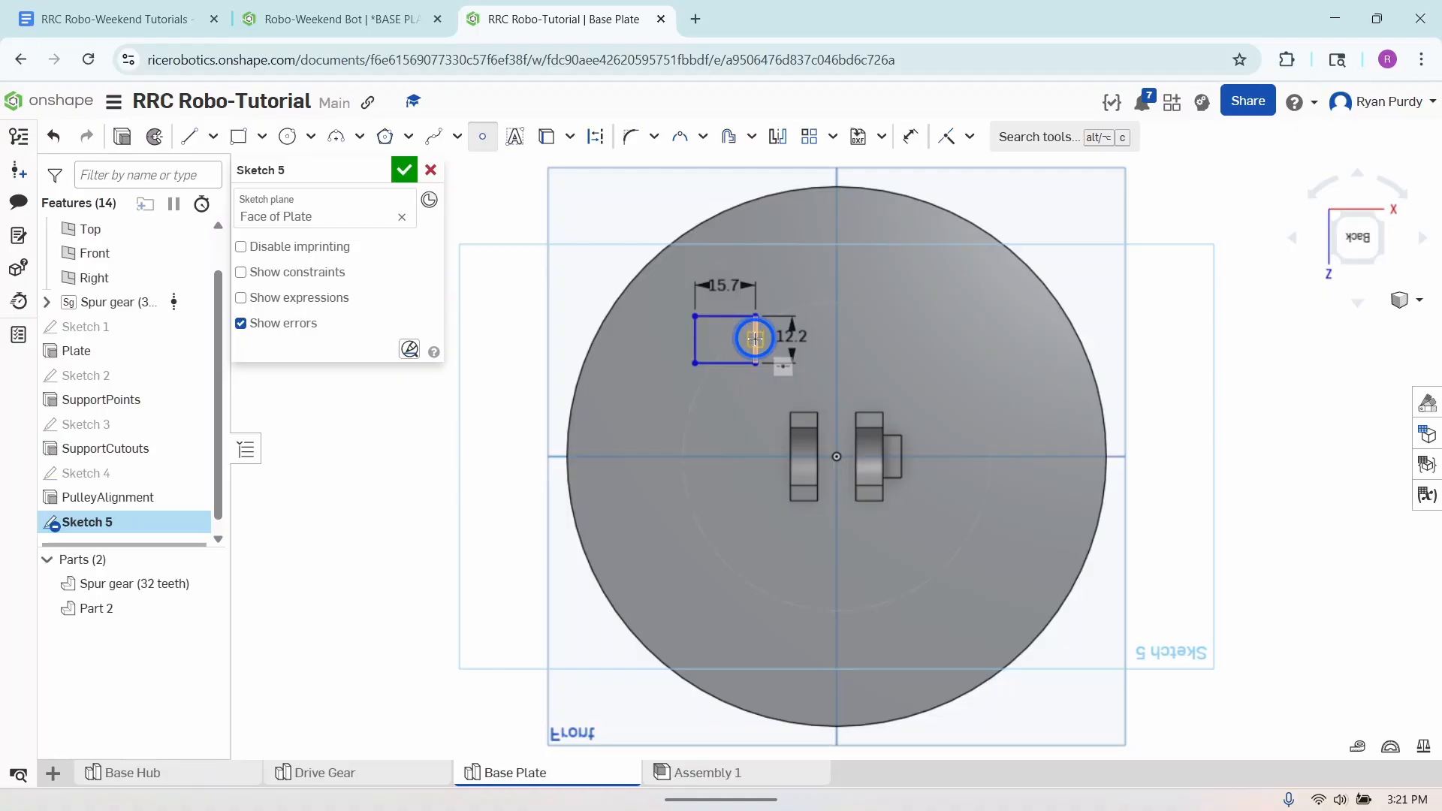
left_click(754, 339)
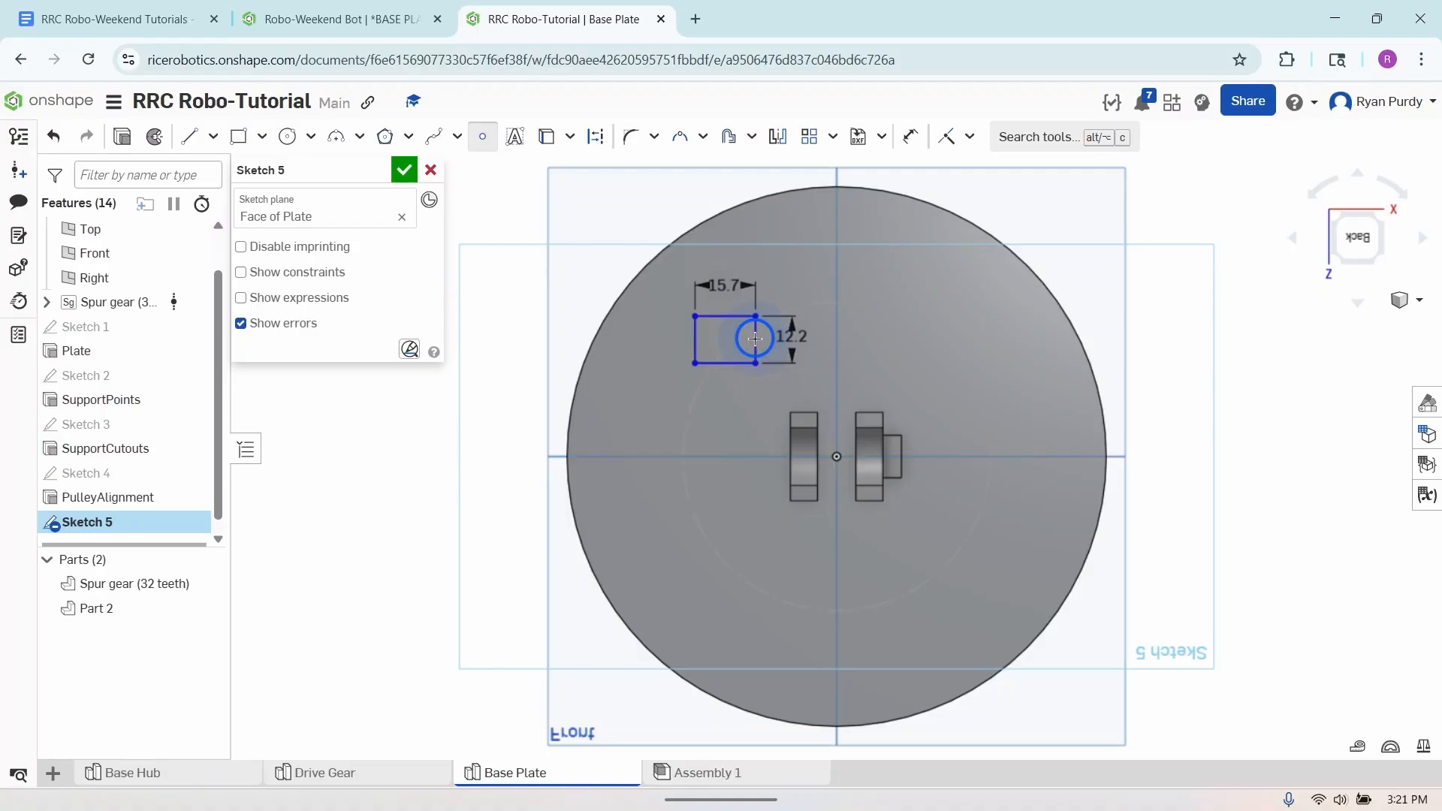
left_click(481, 142)
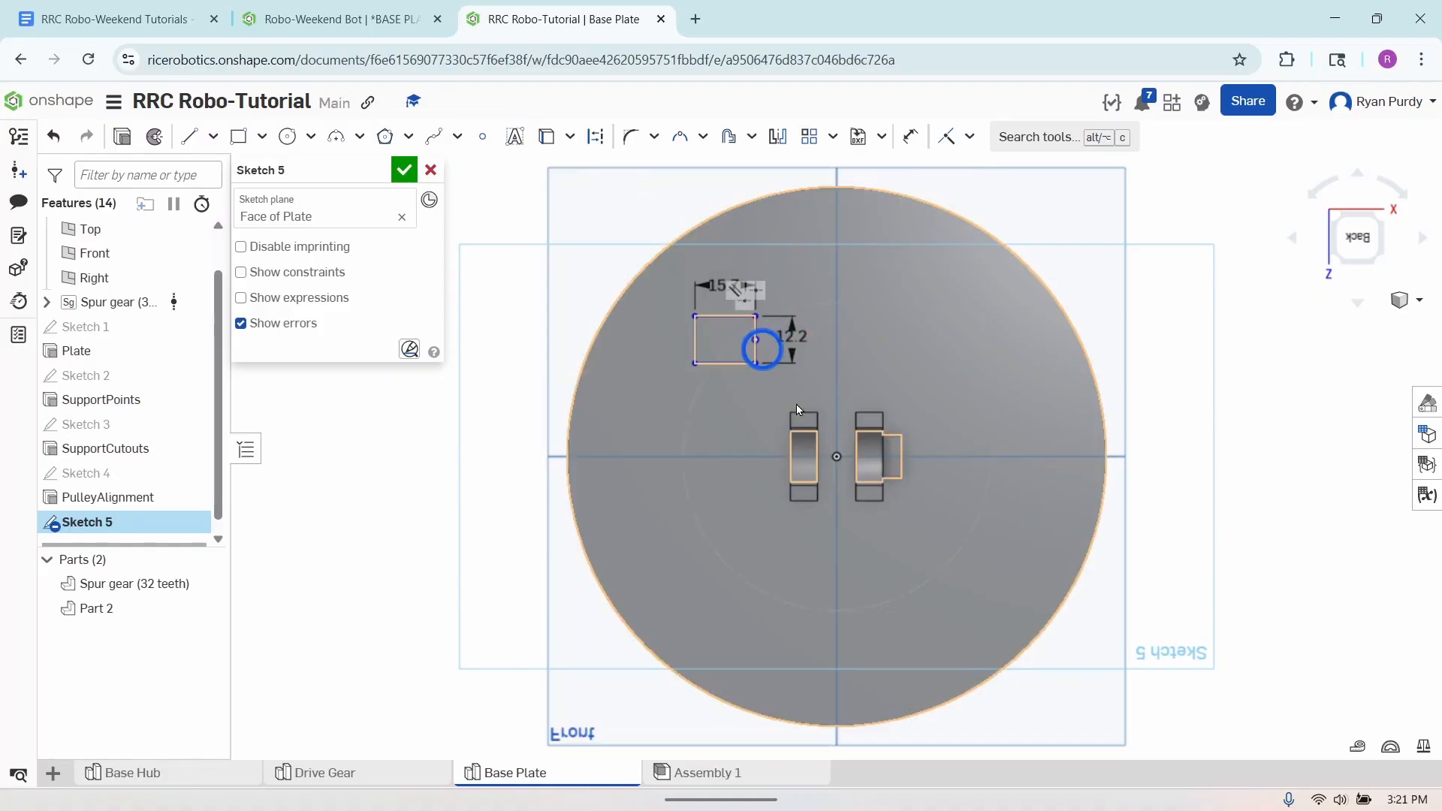
- Apply a horizontal constraint between the rectangle's edge midpoint and the origin
left_click(969, 136)
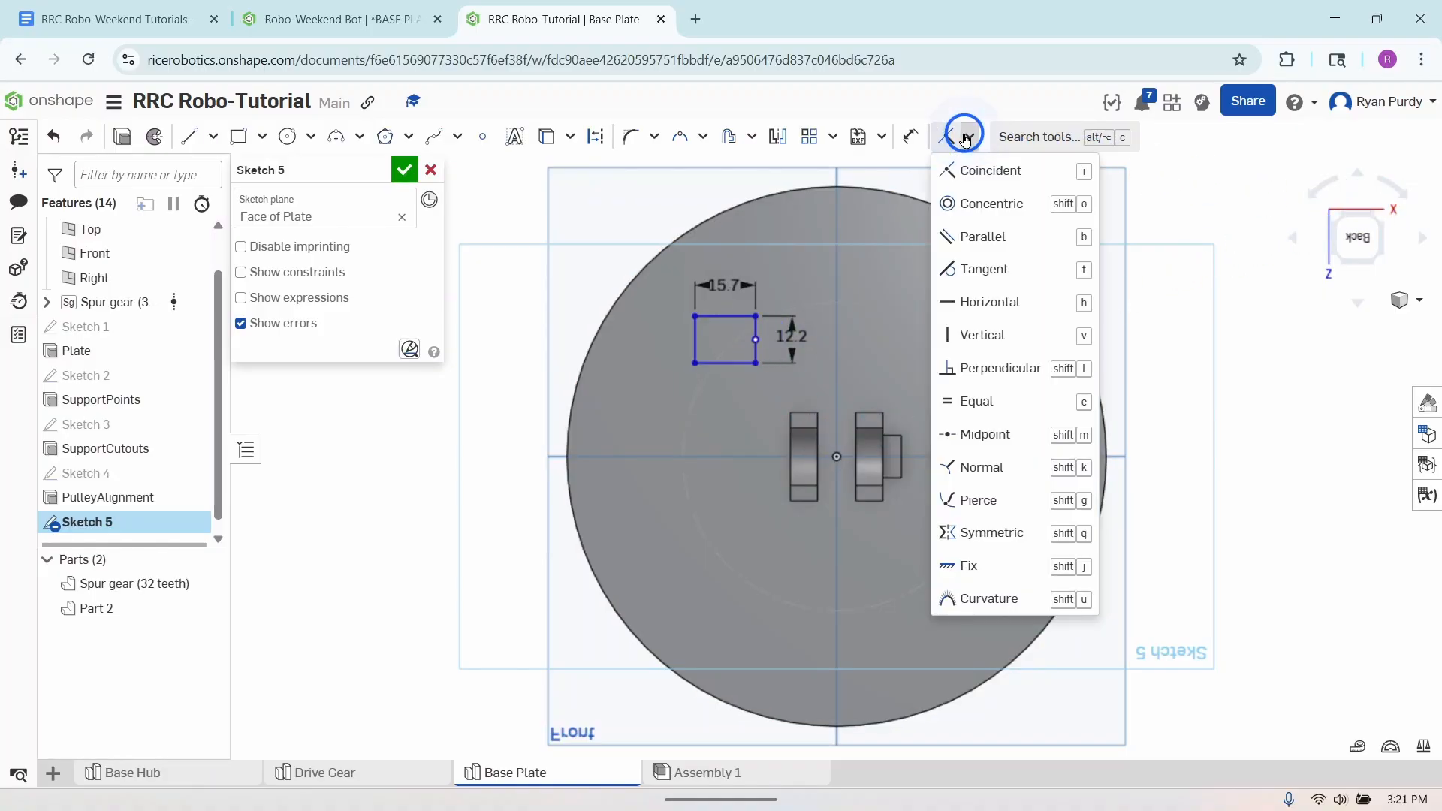
left_click(985, 304)
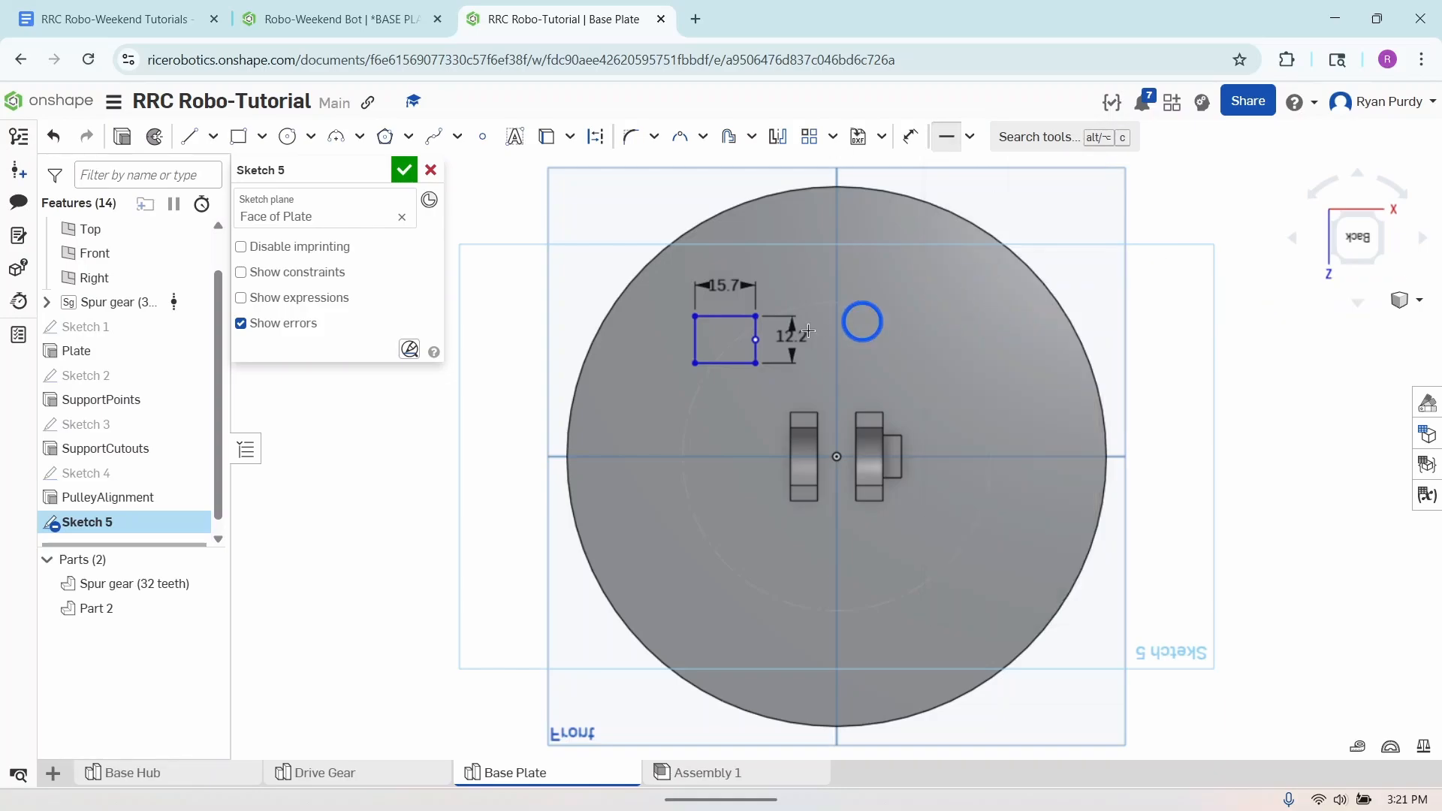
left_click(755, 340)
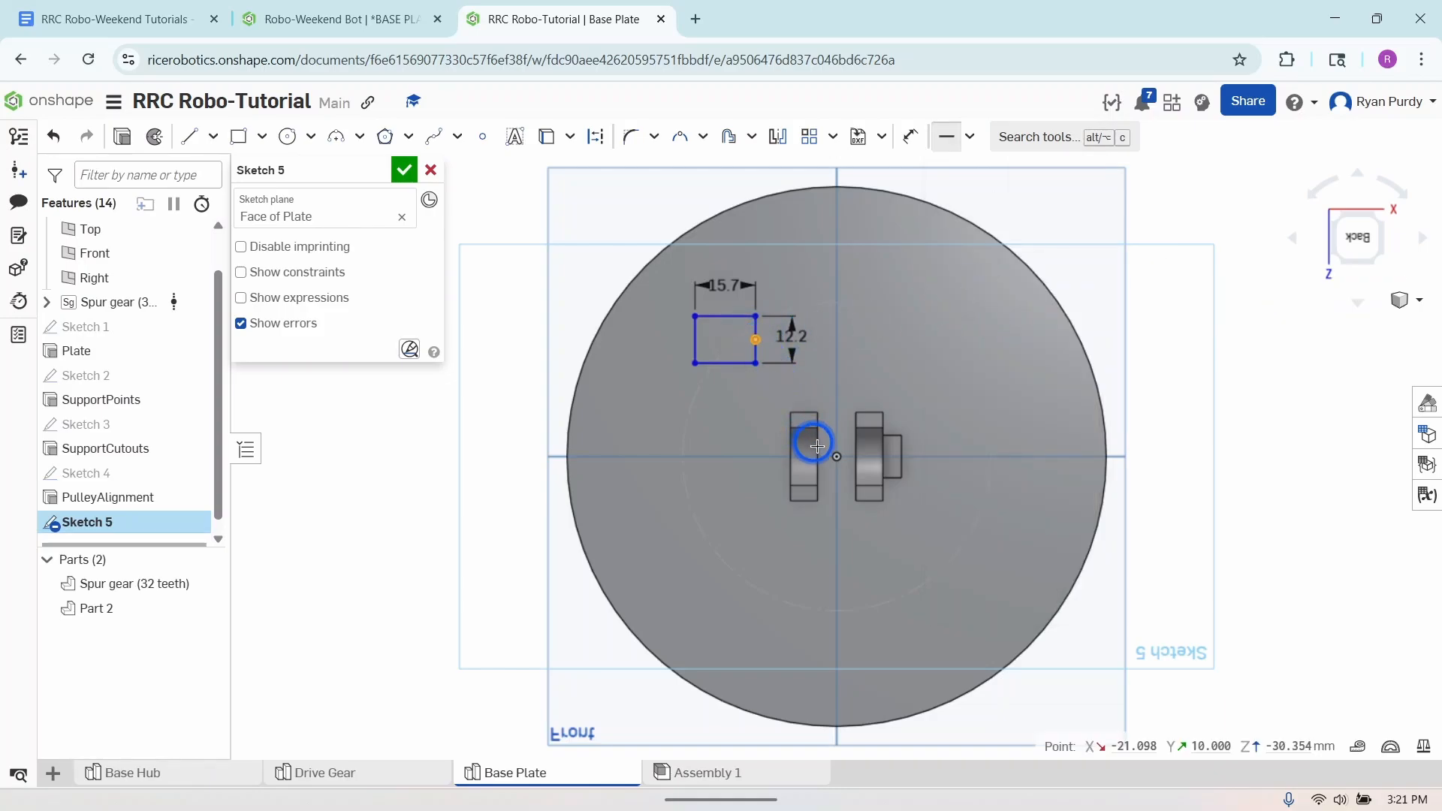
left_click(834, 457)
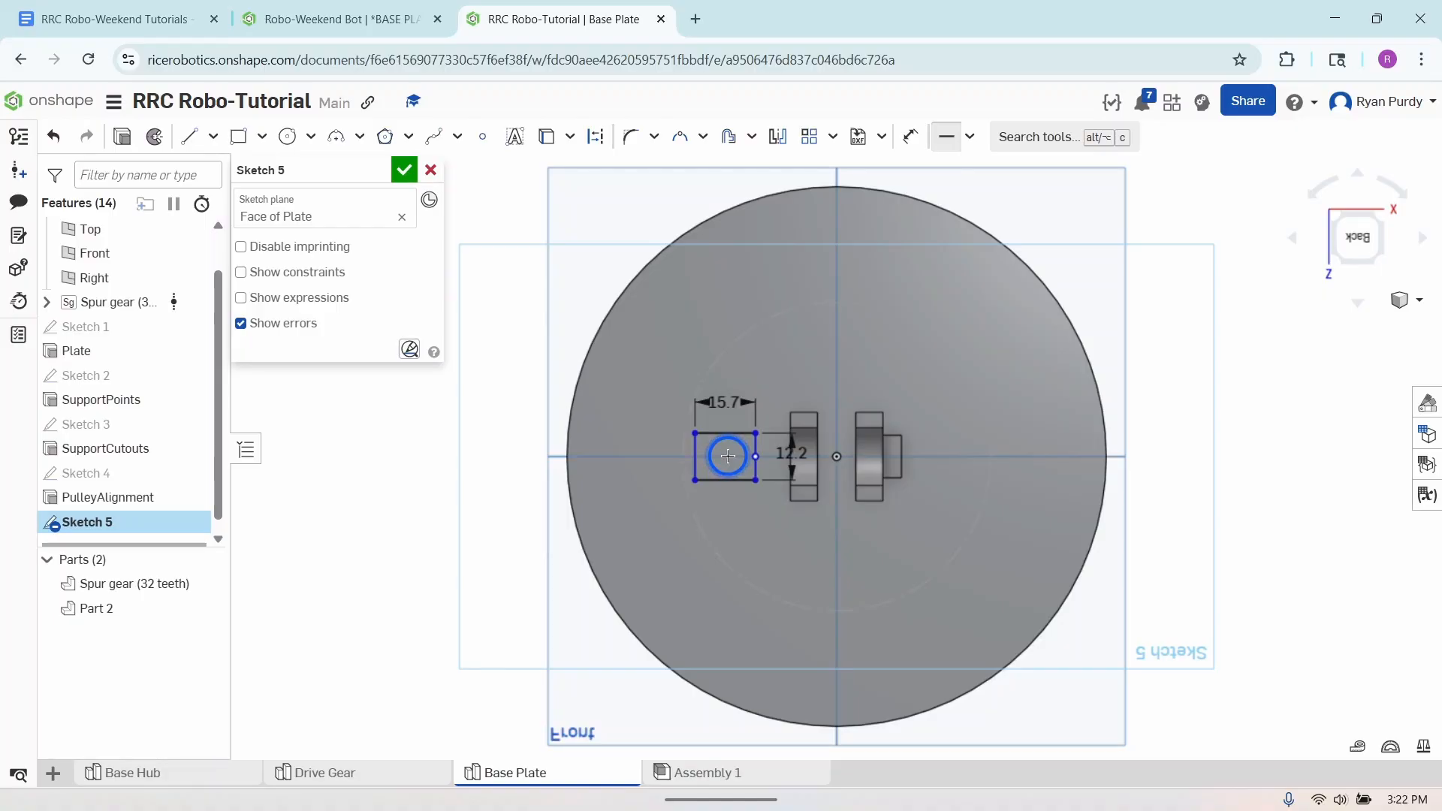
left_click(944, 136)
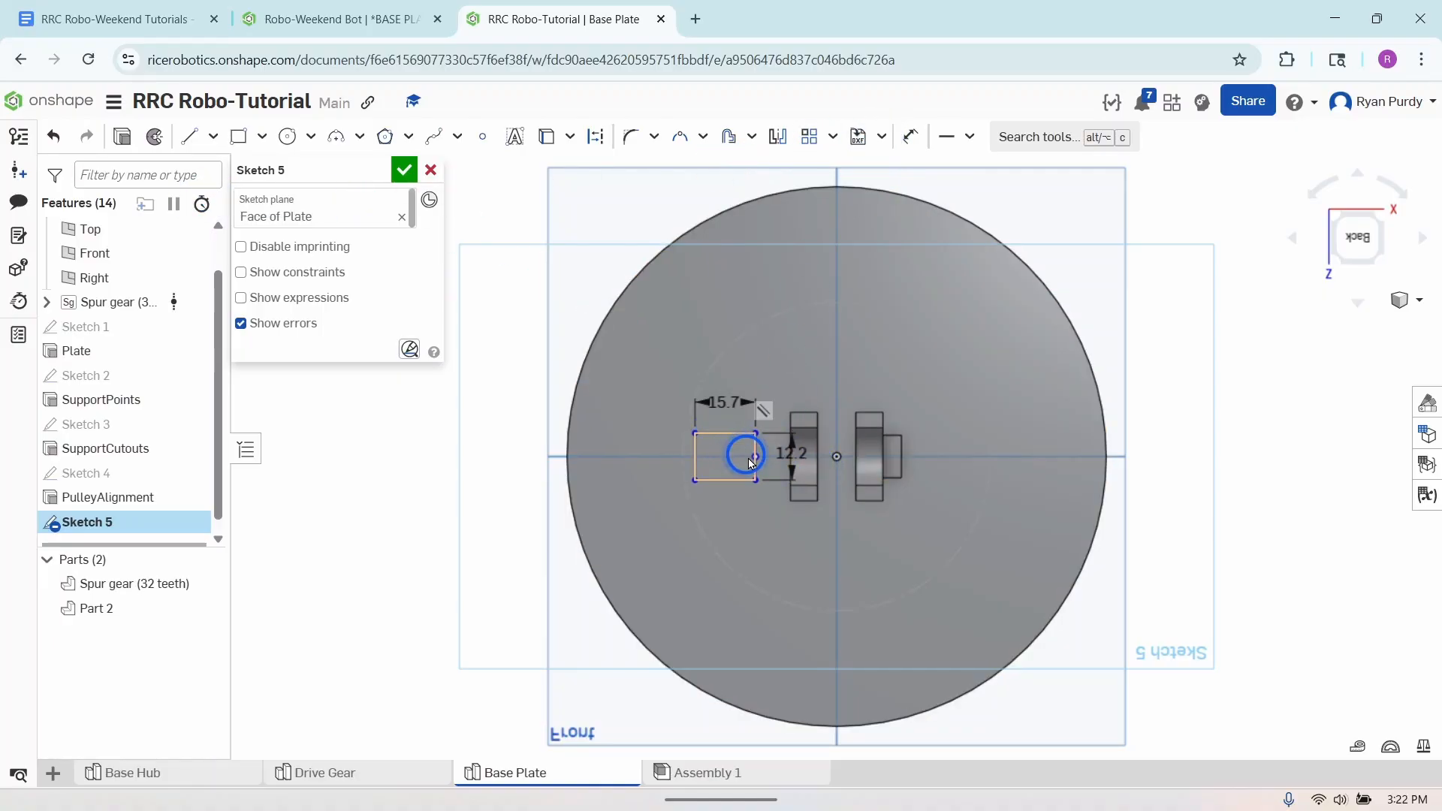
- Slide the rectangle along the horizontal centerline past the support blocks and back to the side away from the PulleyAlignment block
left_click_drag(752, 461, 893, 463)
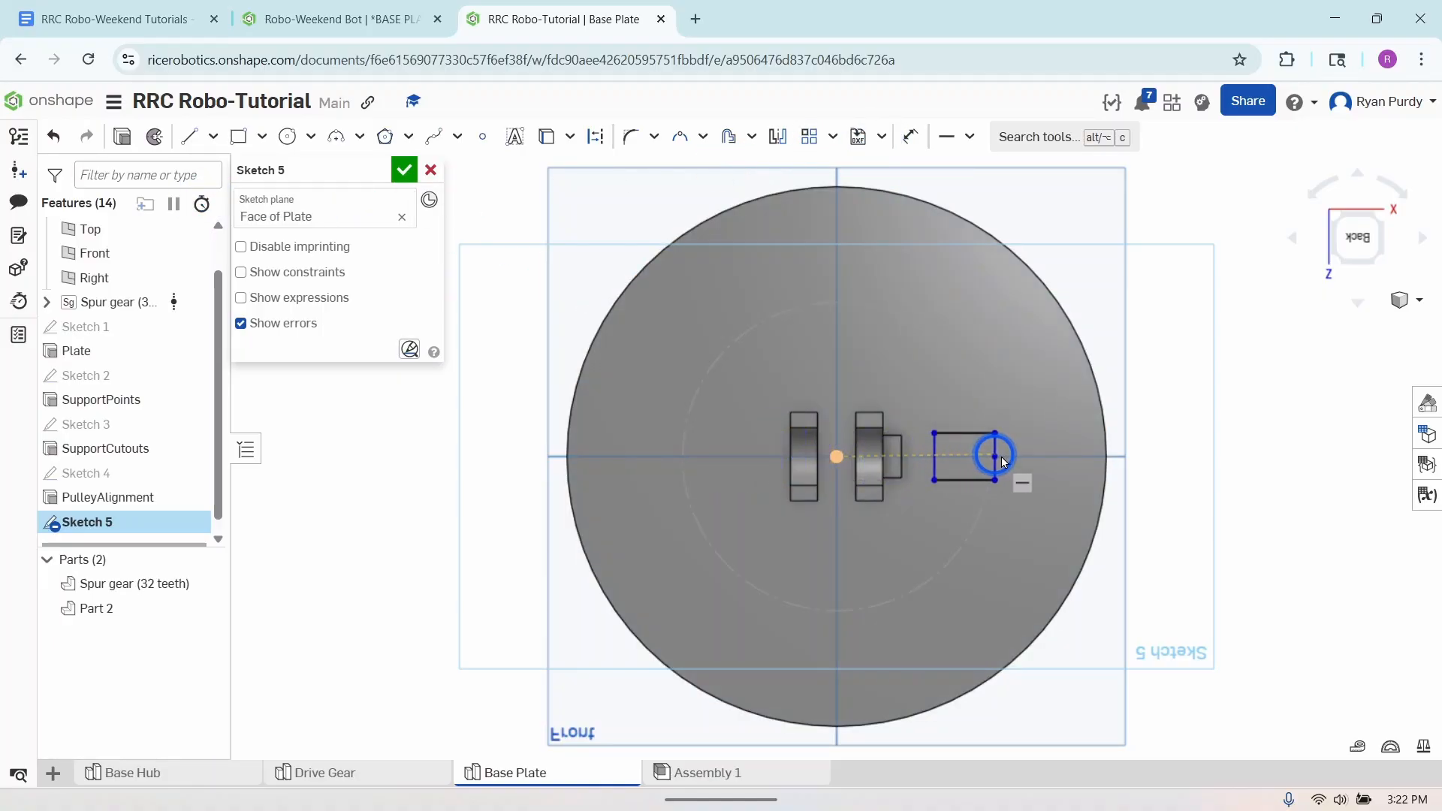
left_click_drag(1002, 456, 715, 460)
left_click(1237, 359)
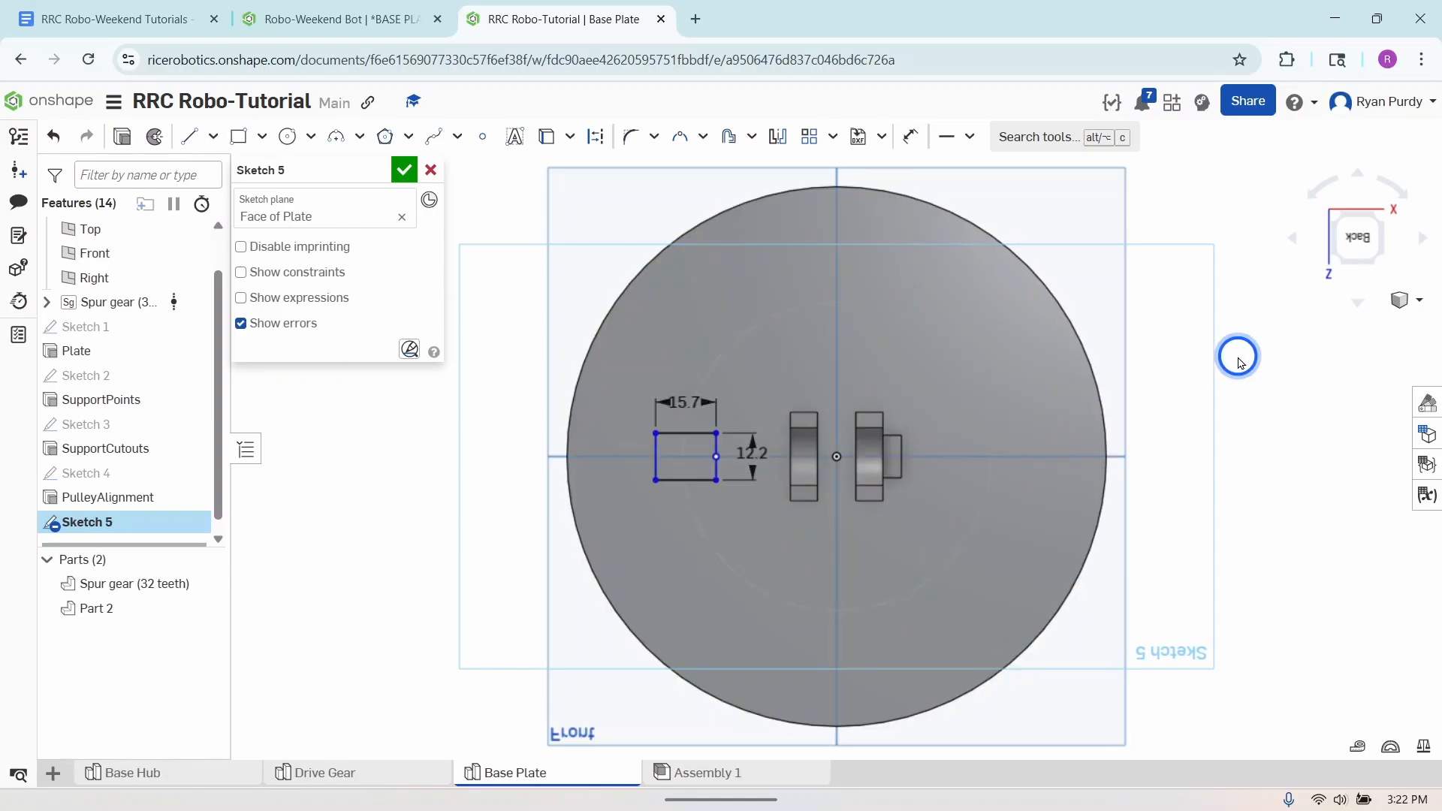
- Dimension the gap between the support block's outer edge and the rectangle's nearest edge to 25.7 mm
left_click(1320, 197)
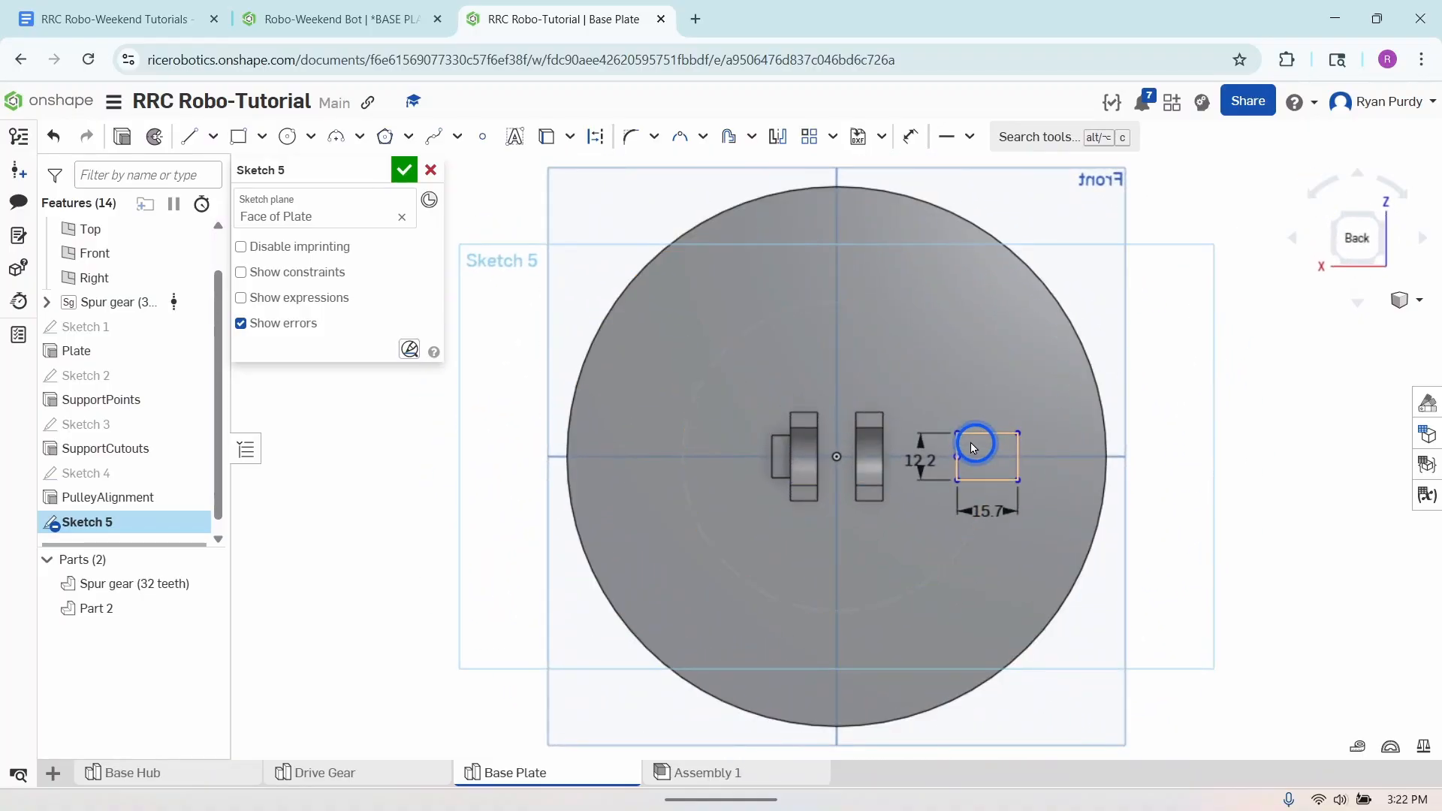
left_click(910, 136)
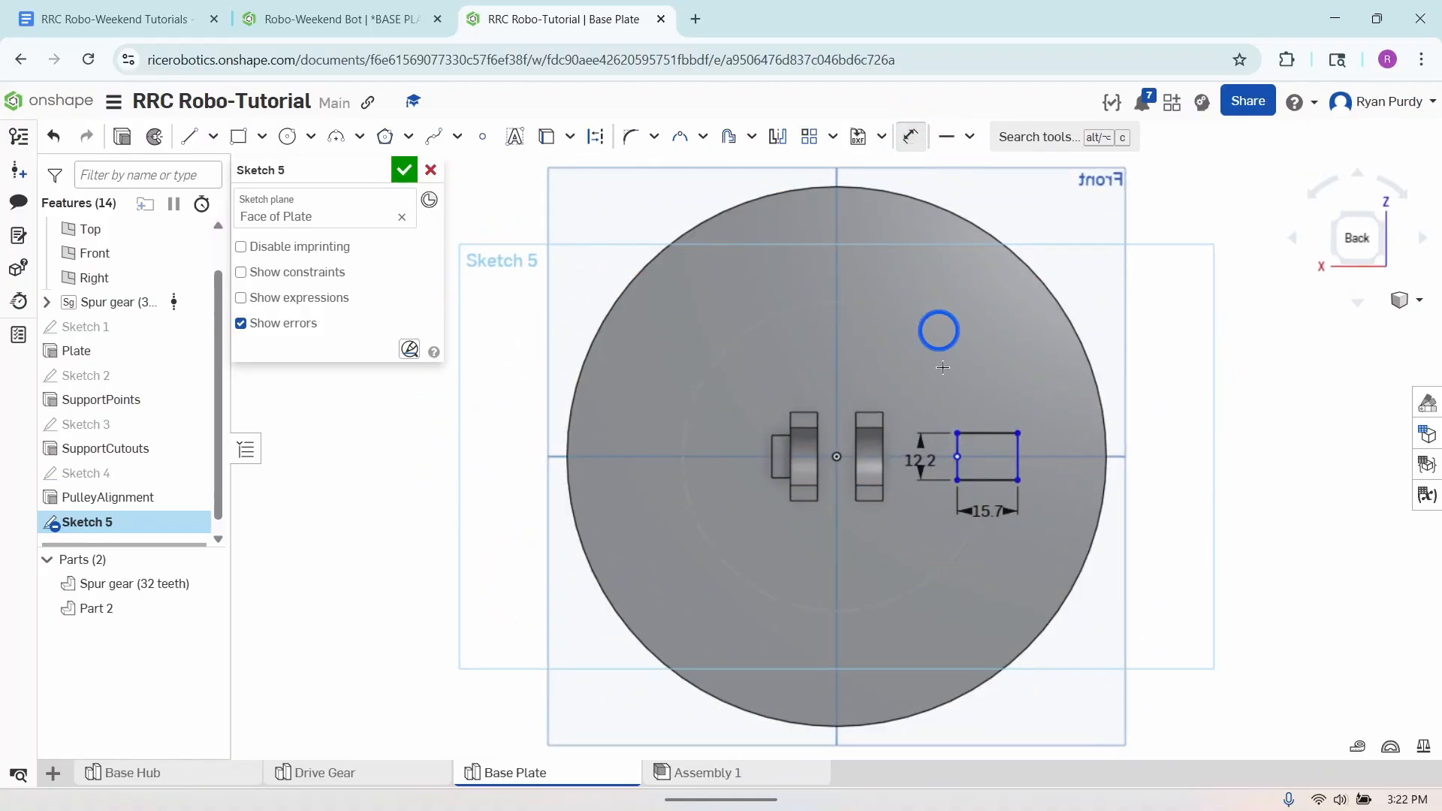
left_click(956, 445)
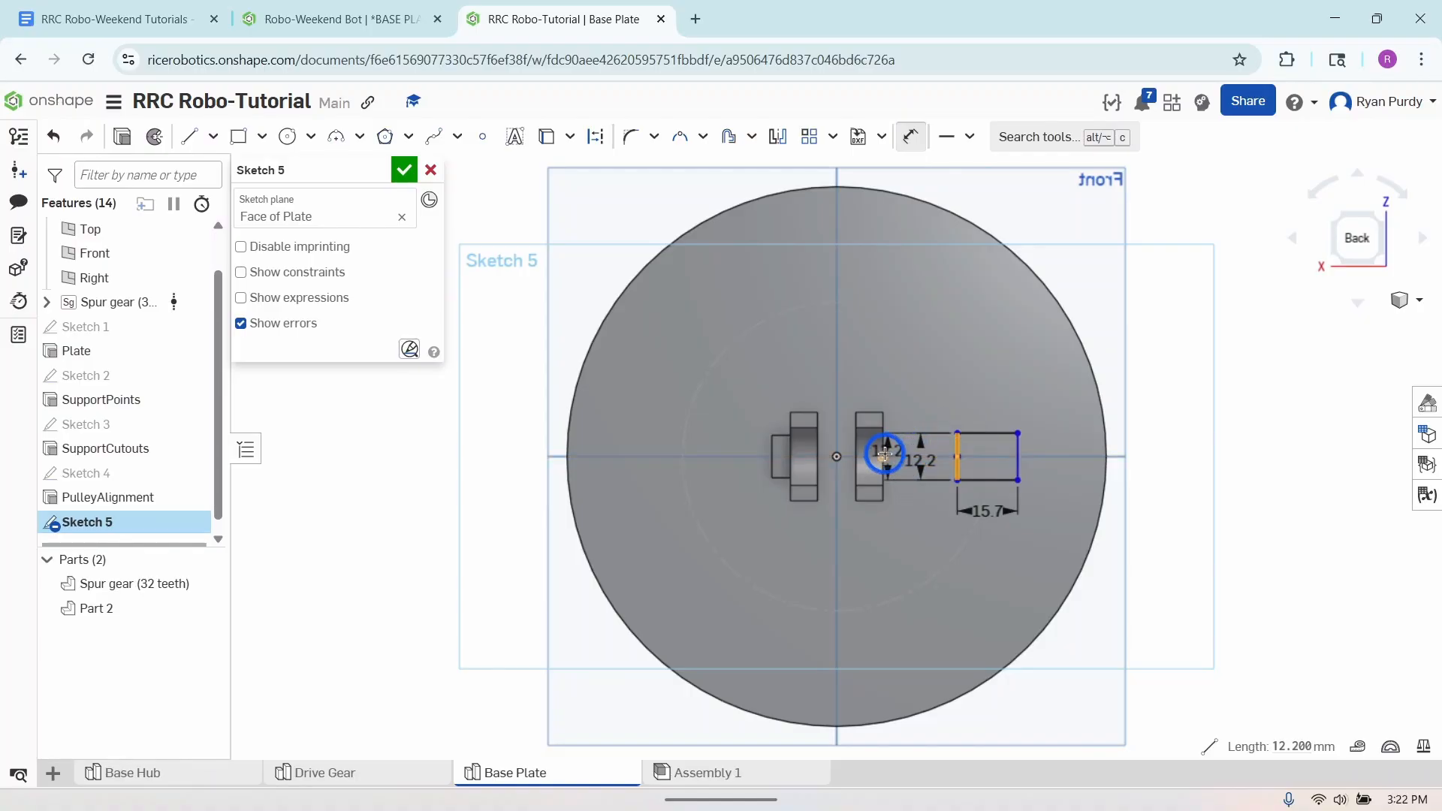
left_click(884, 443)
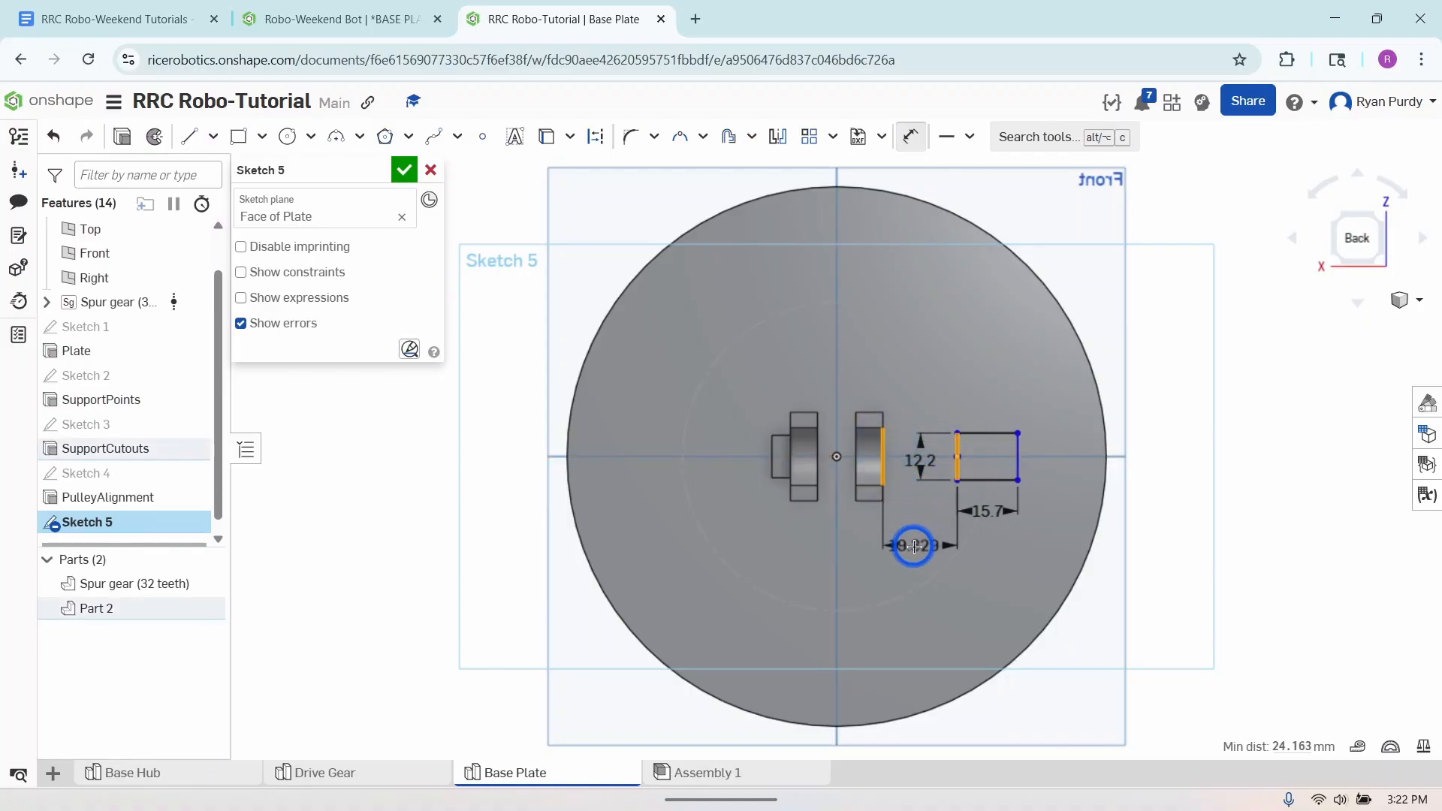
left_click(914, 547)
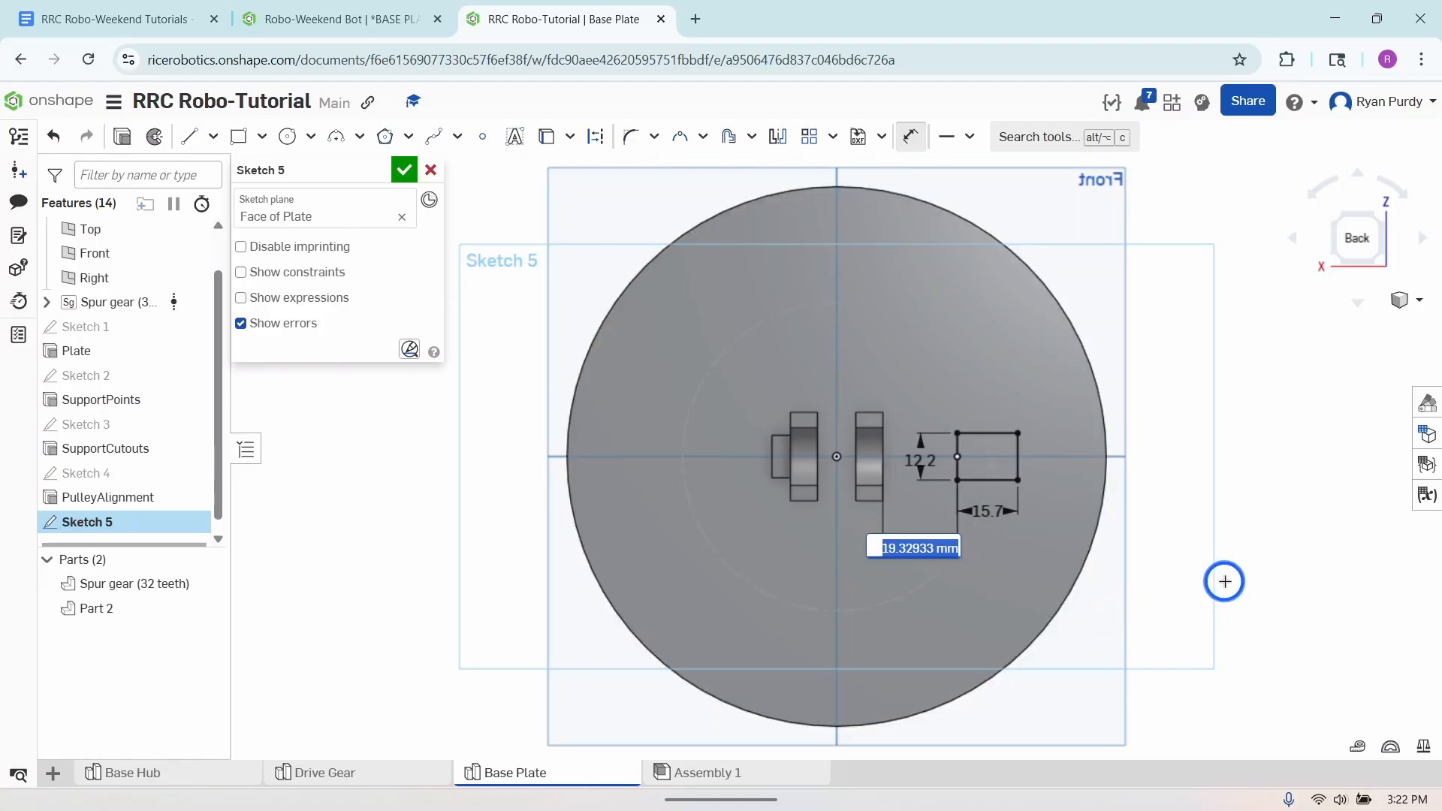
type("25.7")
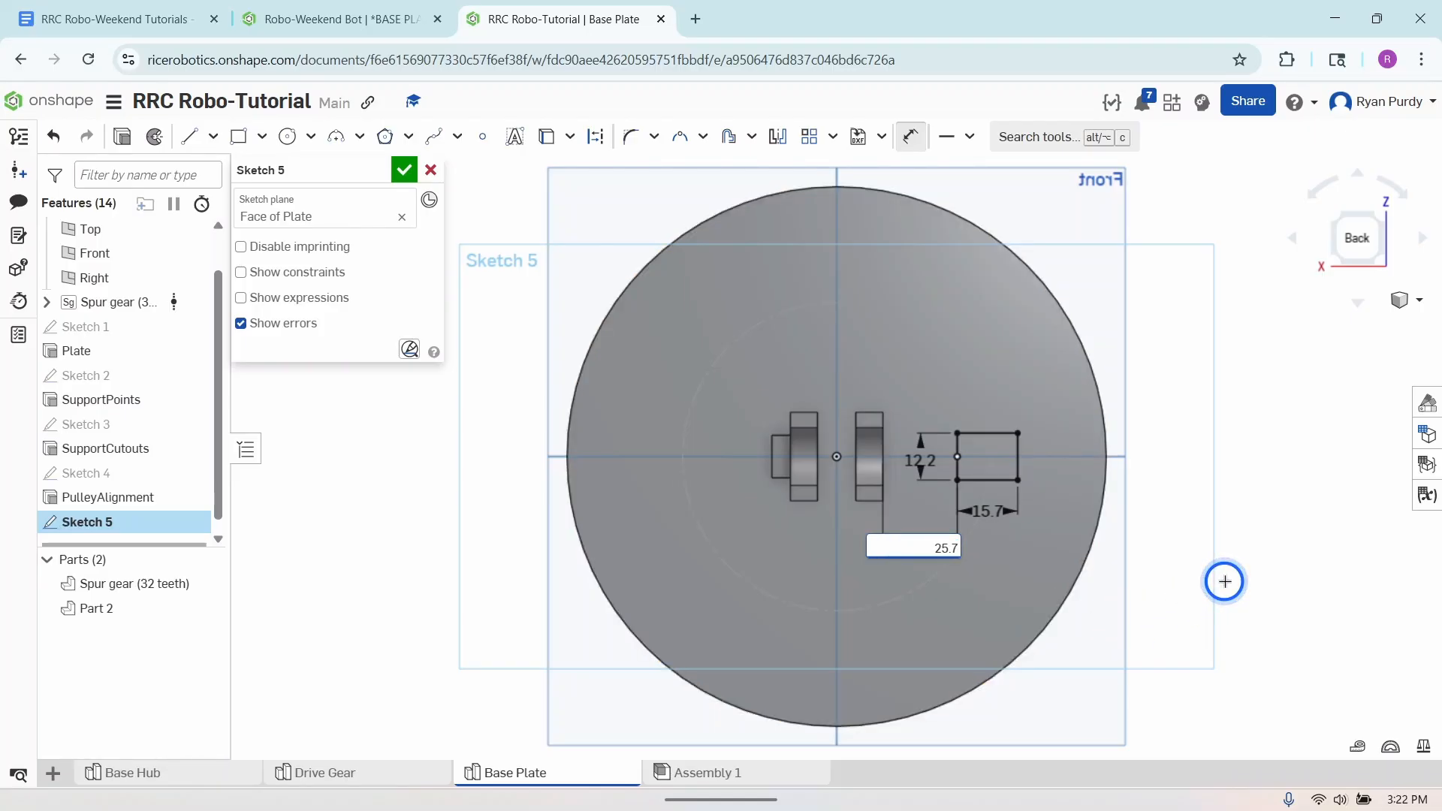
type("mm")
key("Return")
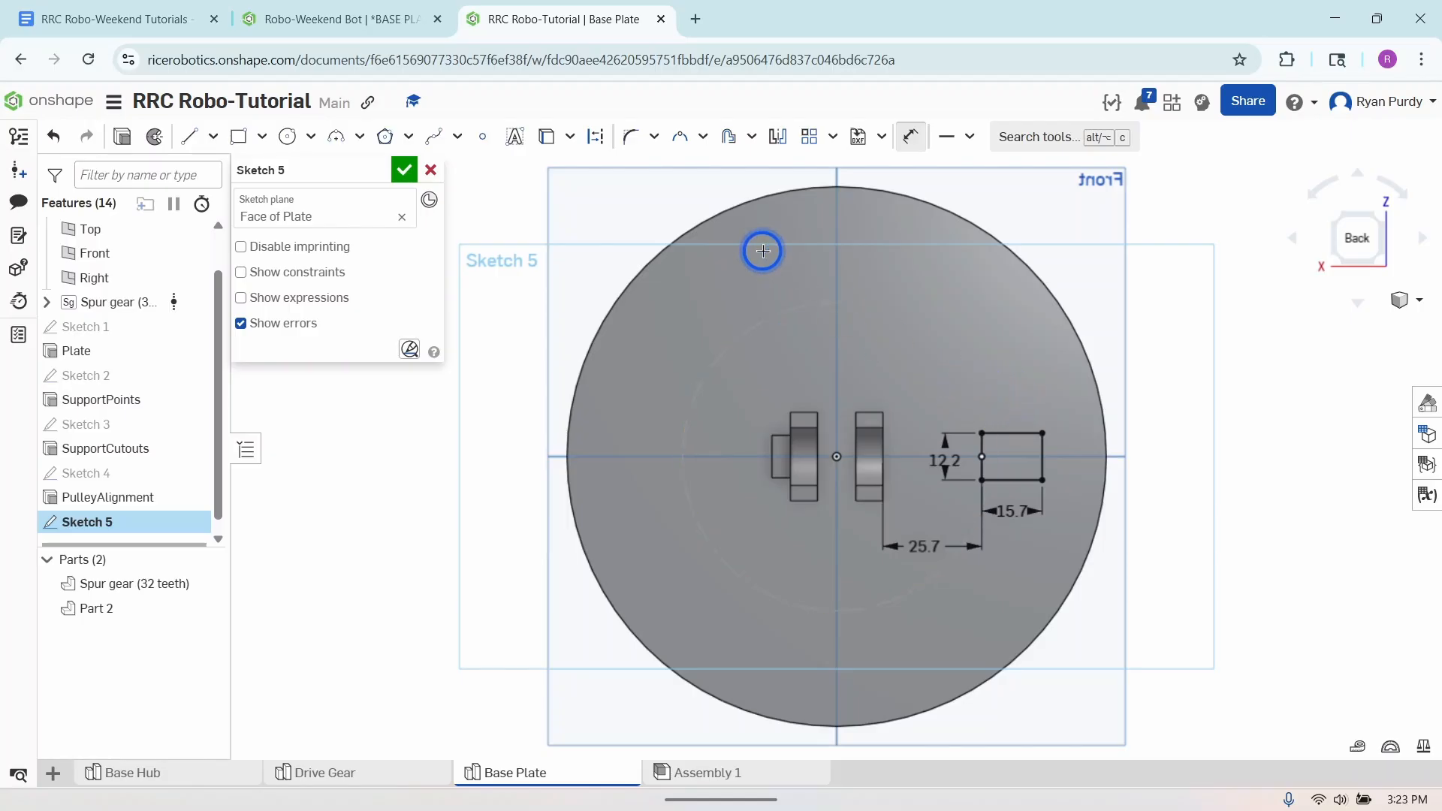
- Offset the rectangle's upper, lower and outermost edges outward by 3 mm, leaving out the edge facing the support blocks
left_click(727, 138)
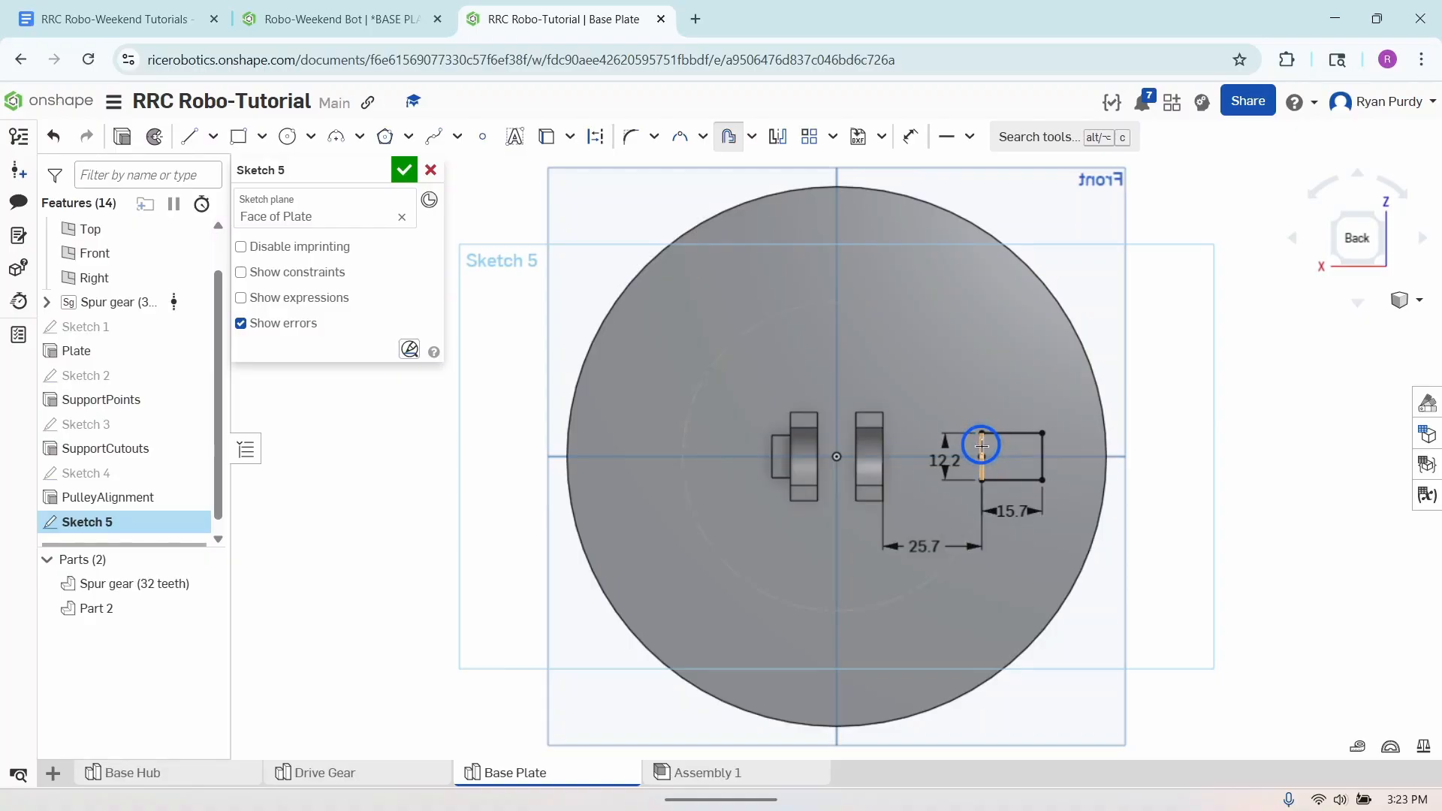
left_click(1014, 435)
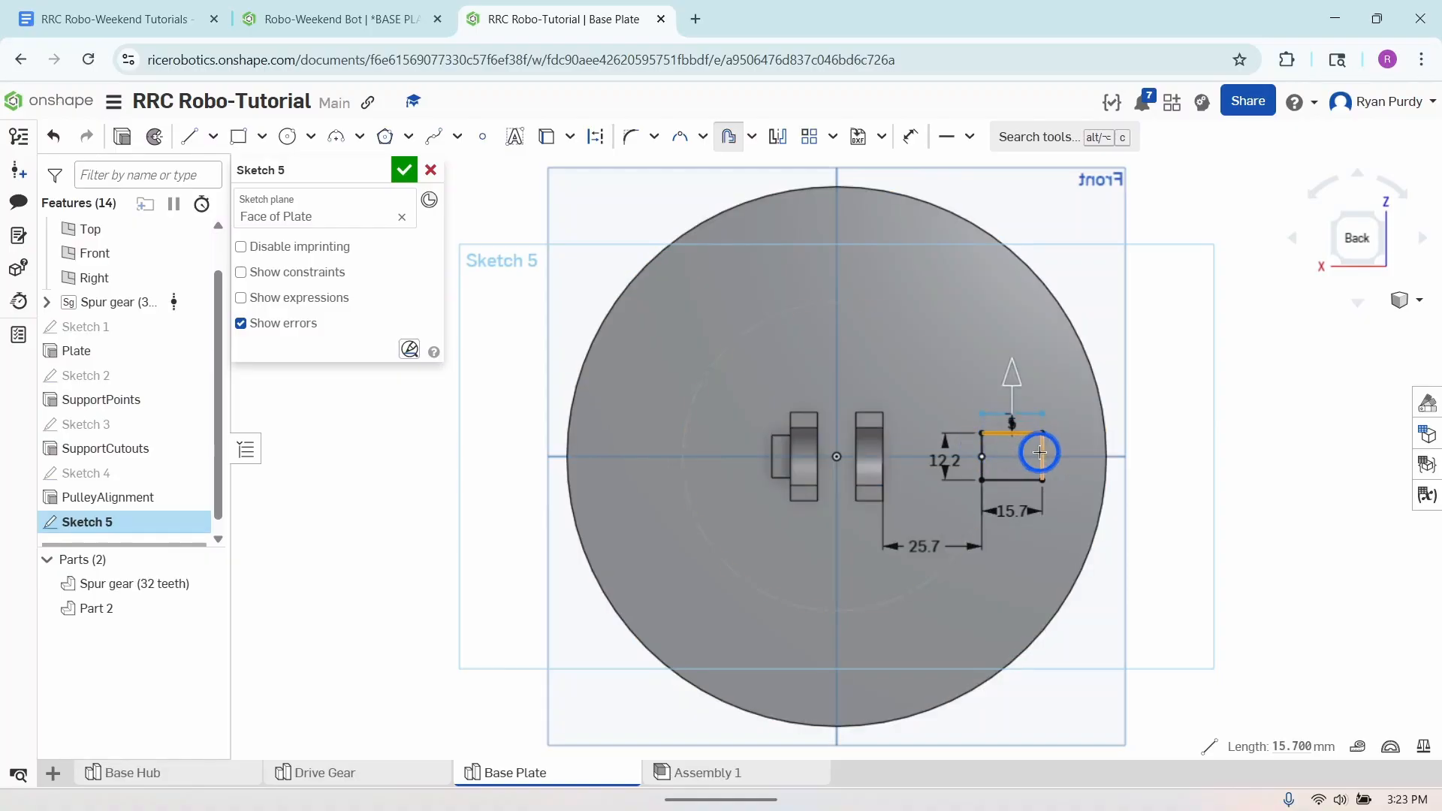
left_click(1041, 453)
left_click(1024, 480)
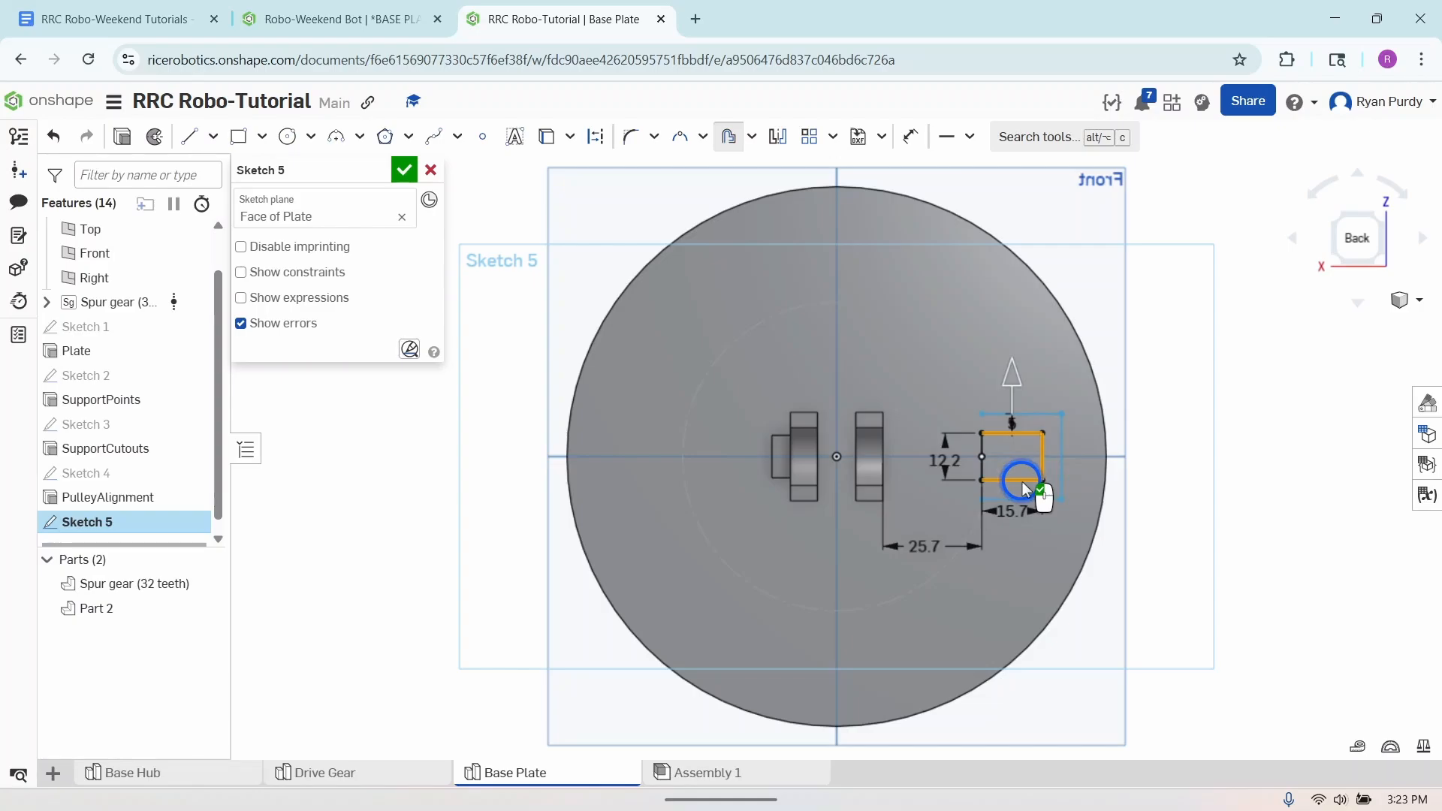
left_click(1013, 426)
type("3mm")
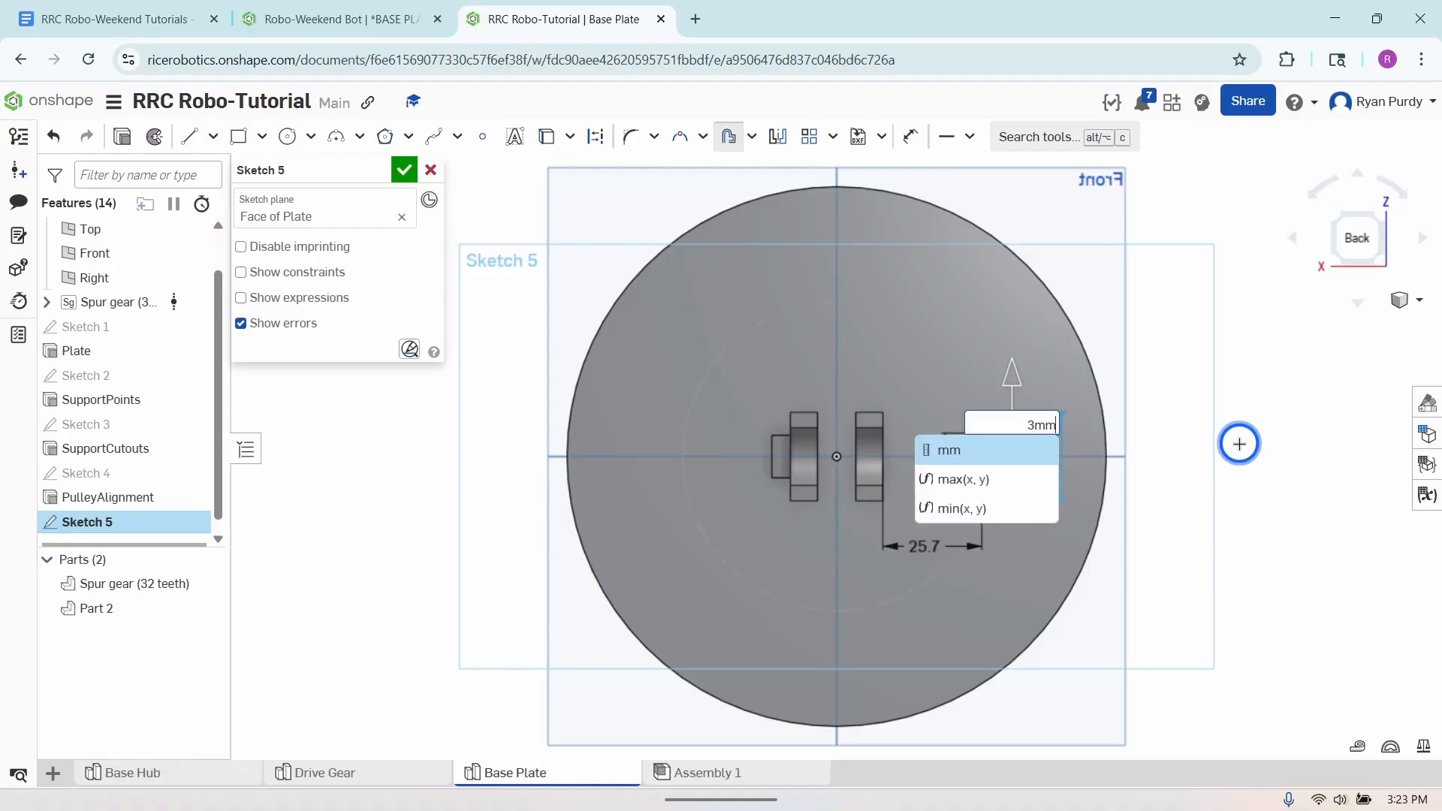
key("Return")
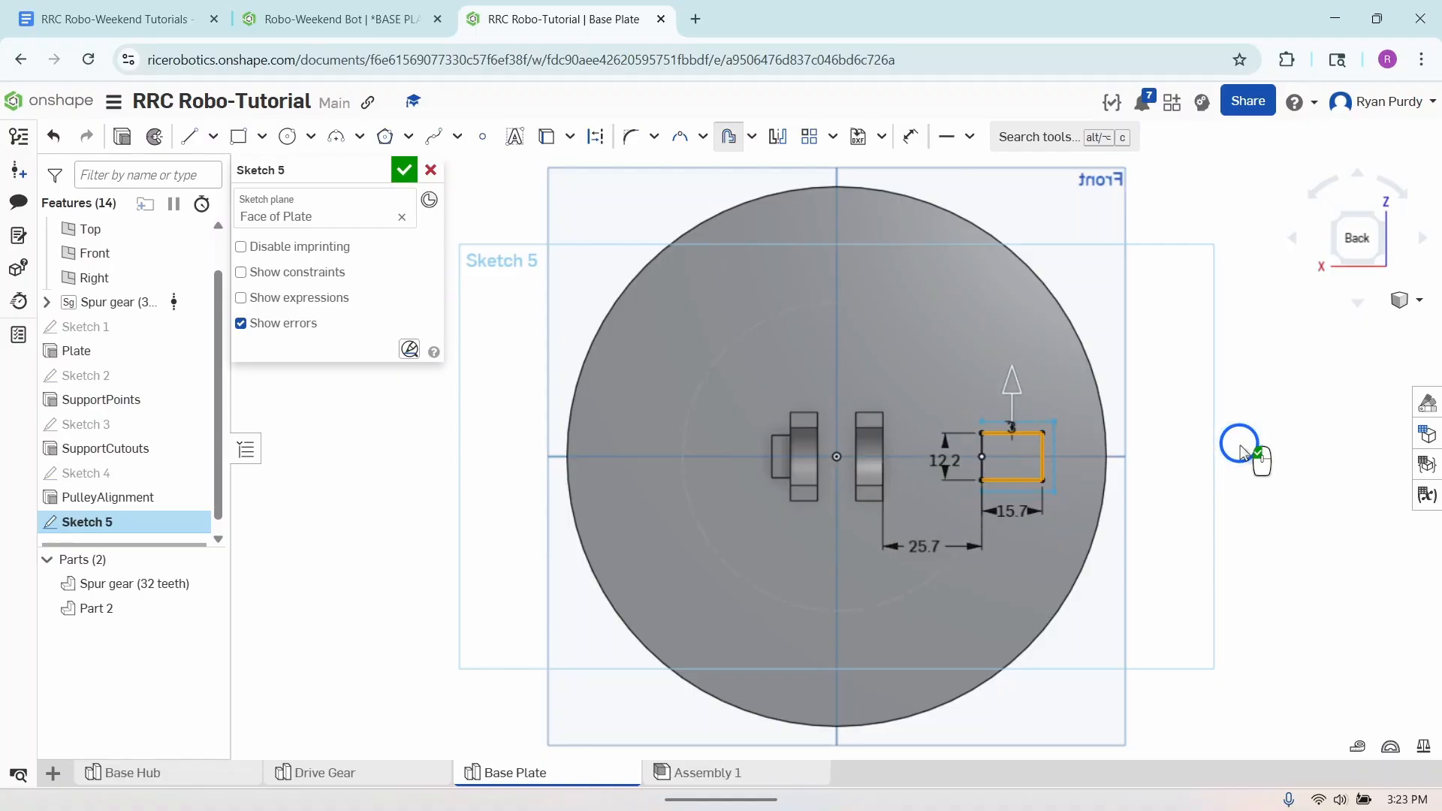
left_click(1242, 453)
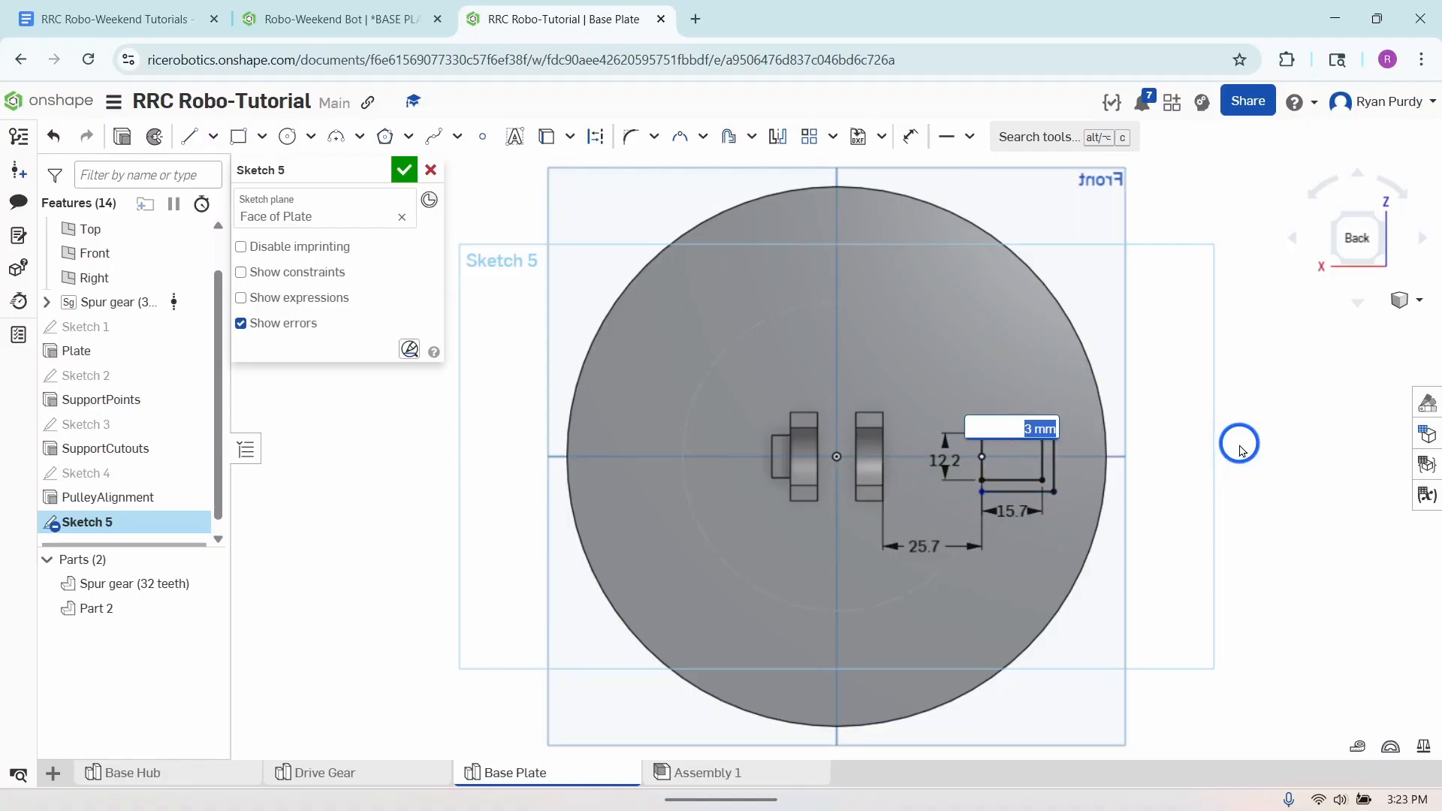
left_click(1241, 451)
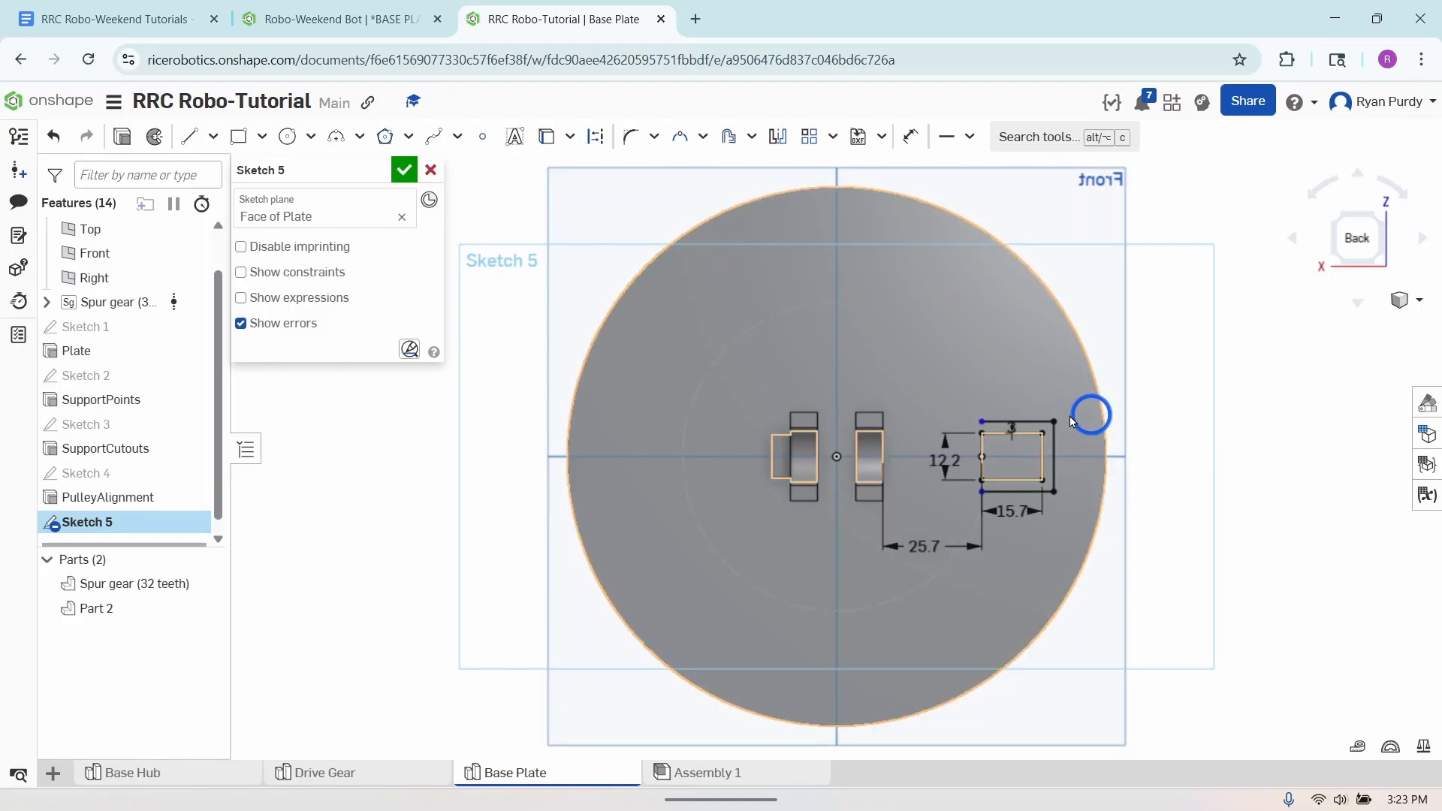
- Draw two short lines closing the offset outline's open ends against the inner rectangle's corners facing the support blocks
left_click(1029, 422)
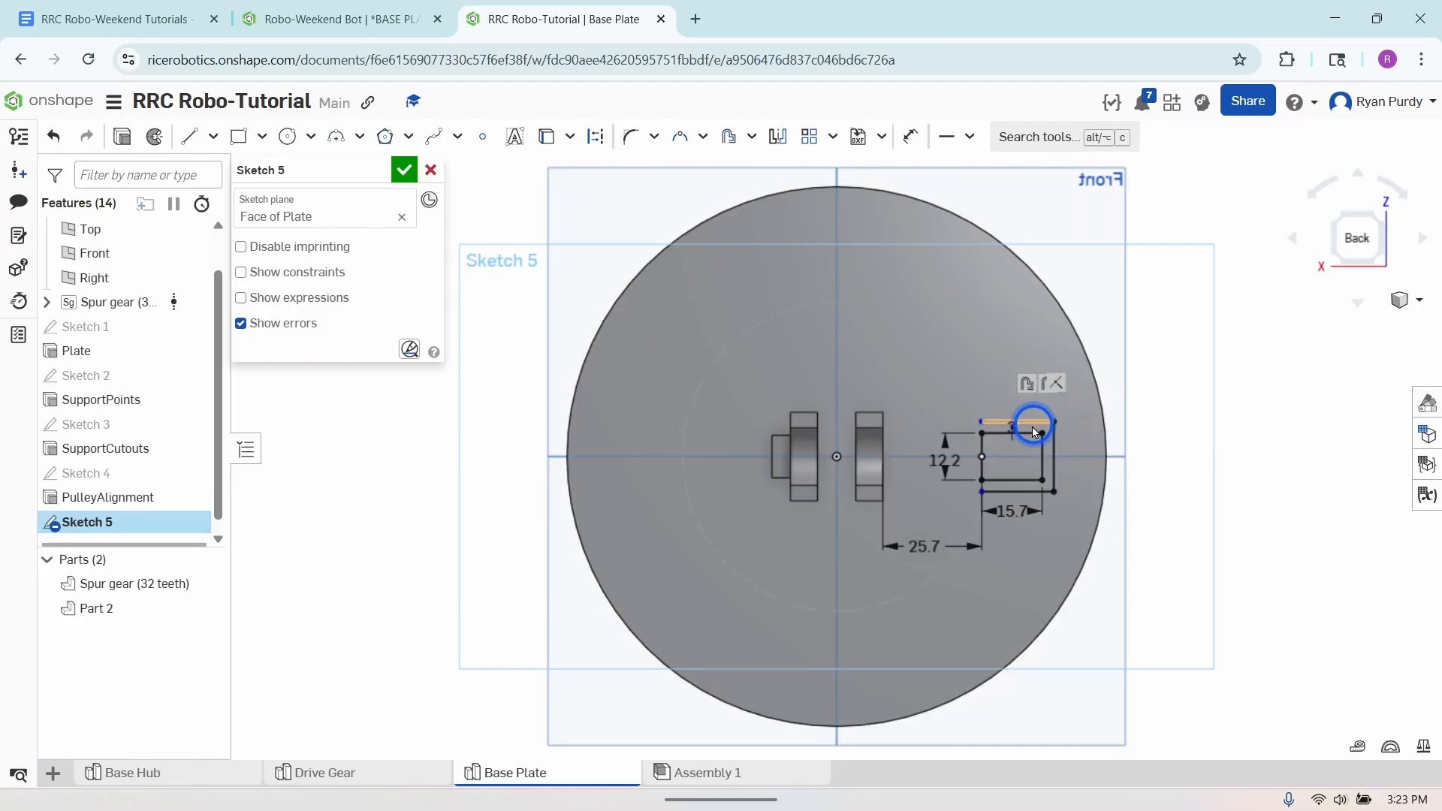
left_click(982, 422)
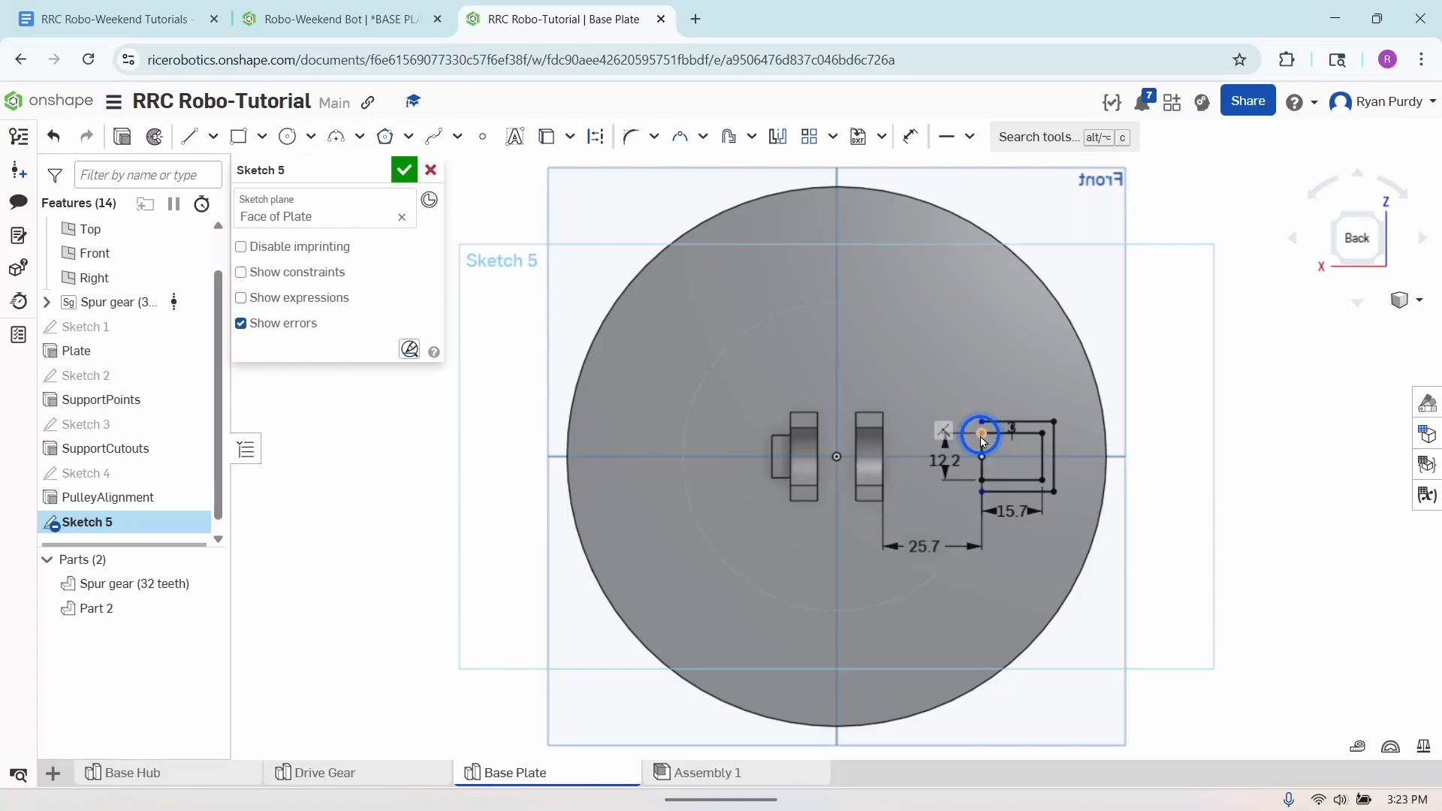
left_click(282, 89)
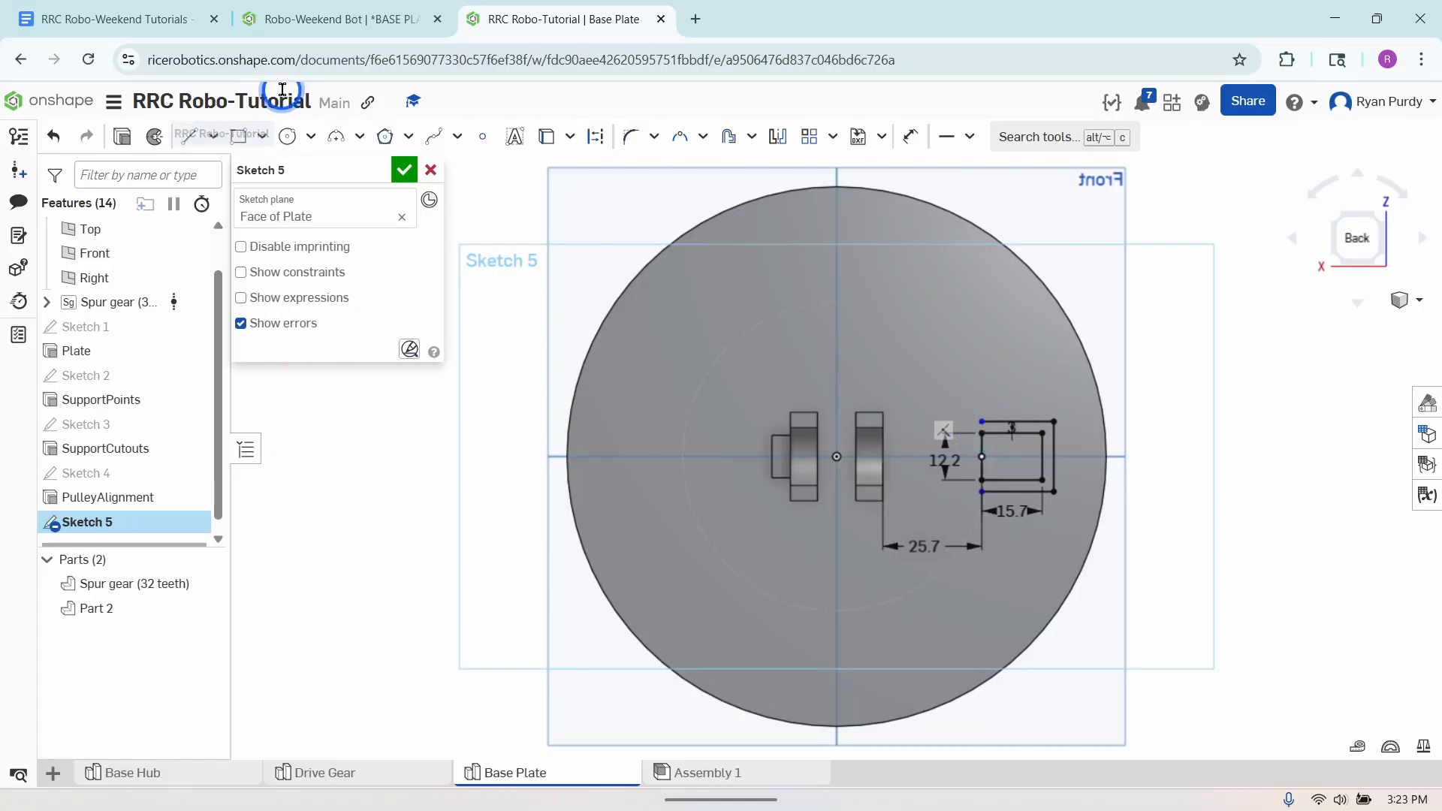
left_click(191, 142)
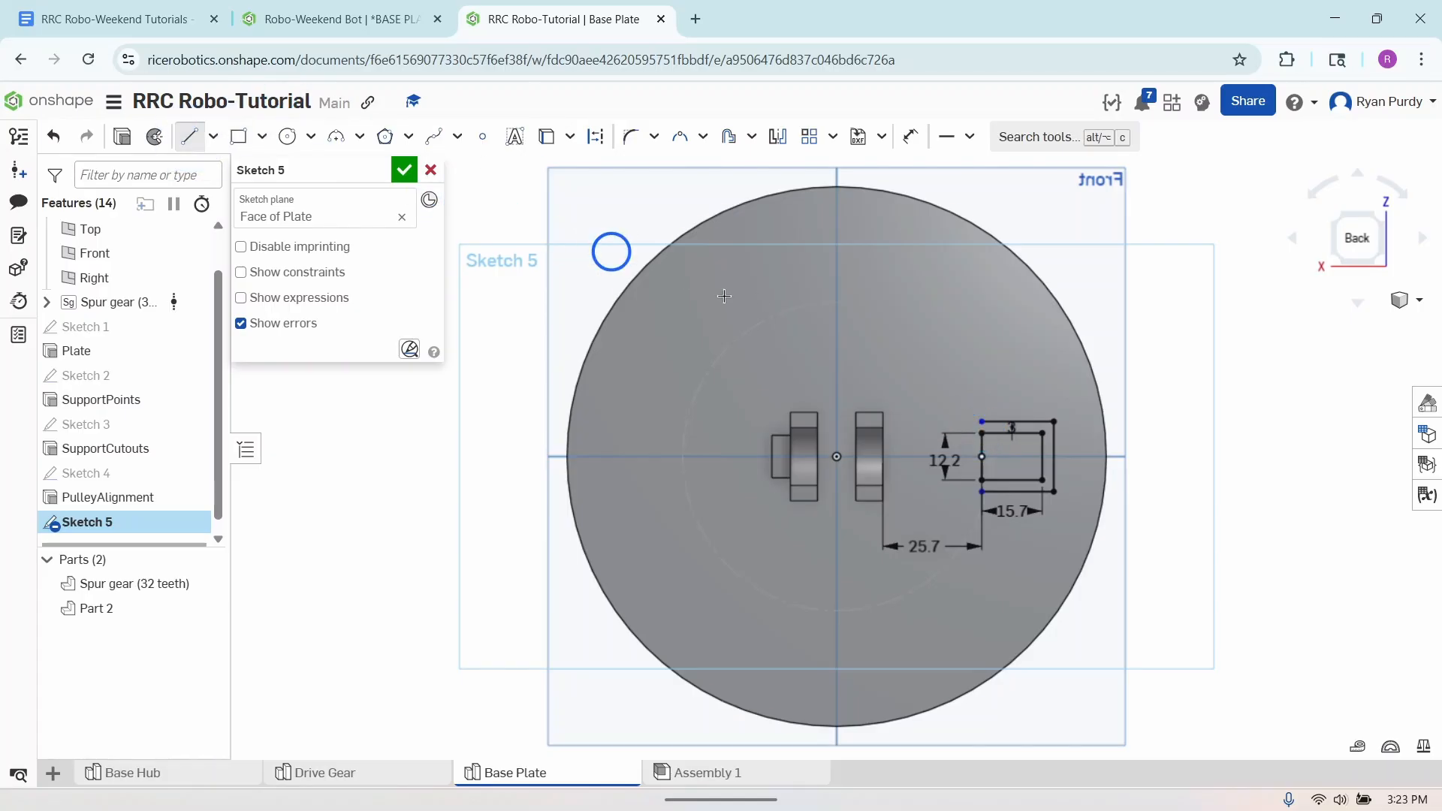
left_click(980, 421)
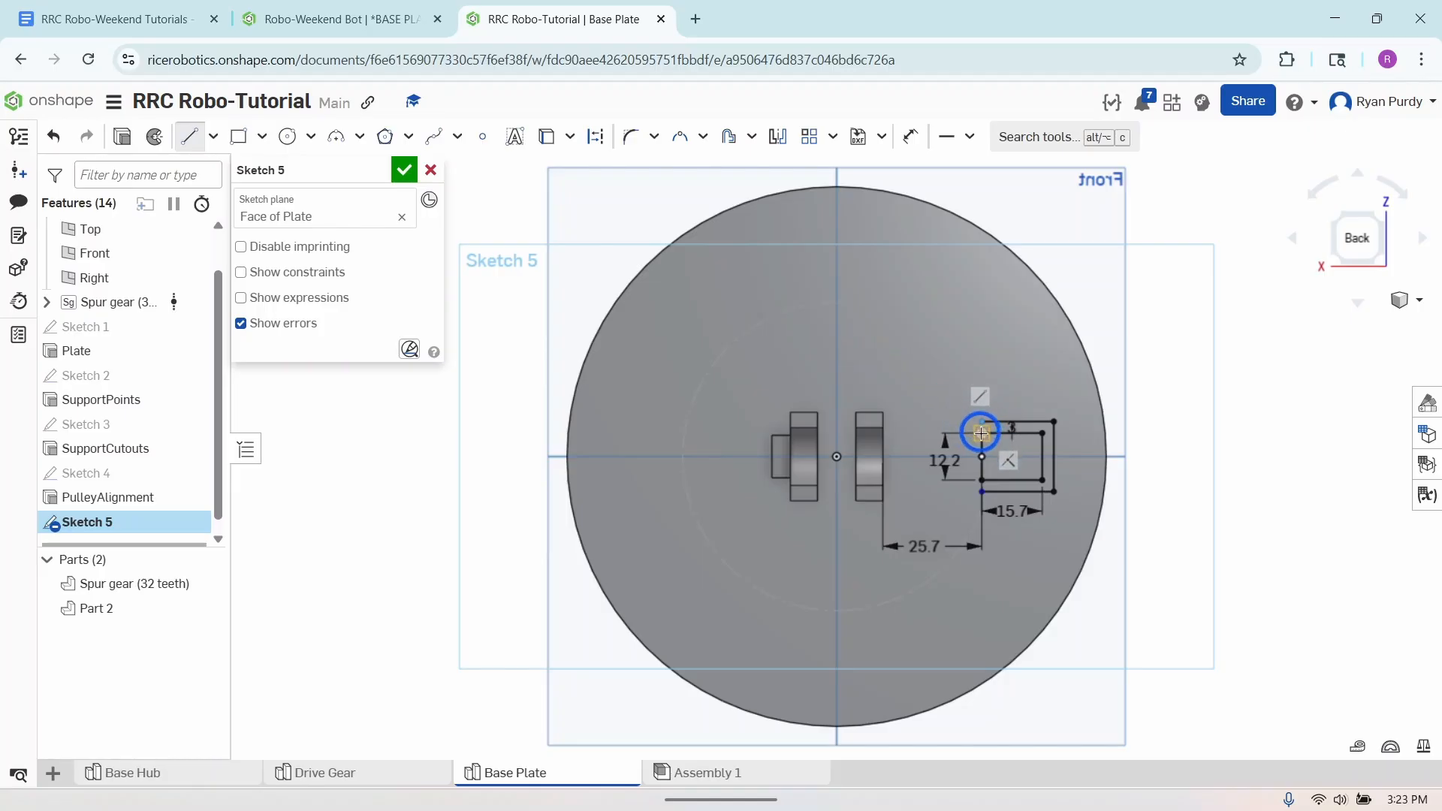
left_click(982, 491)
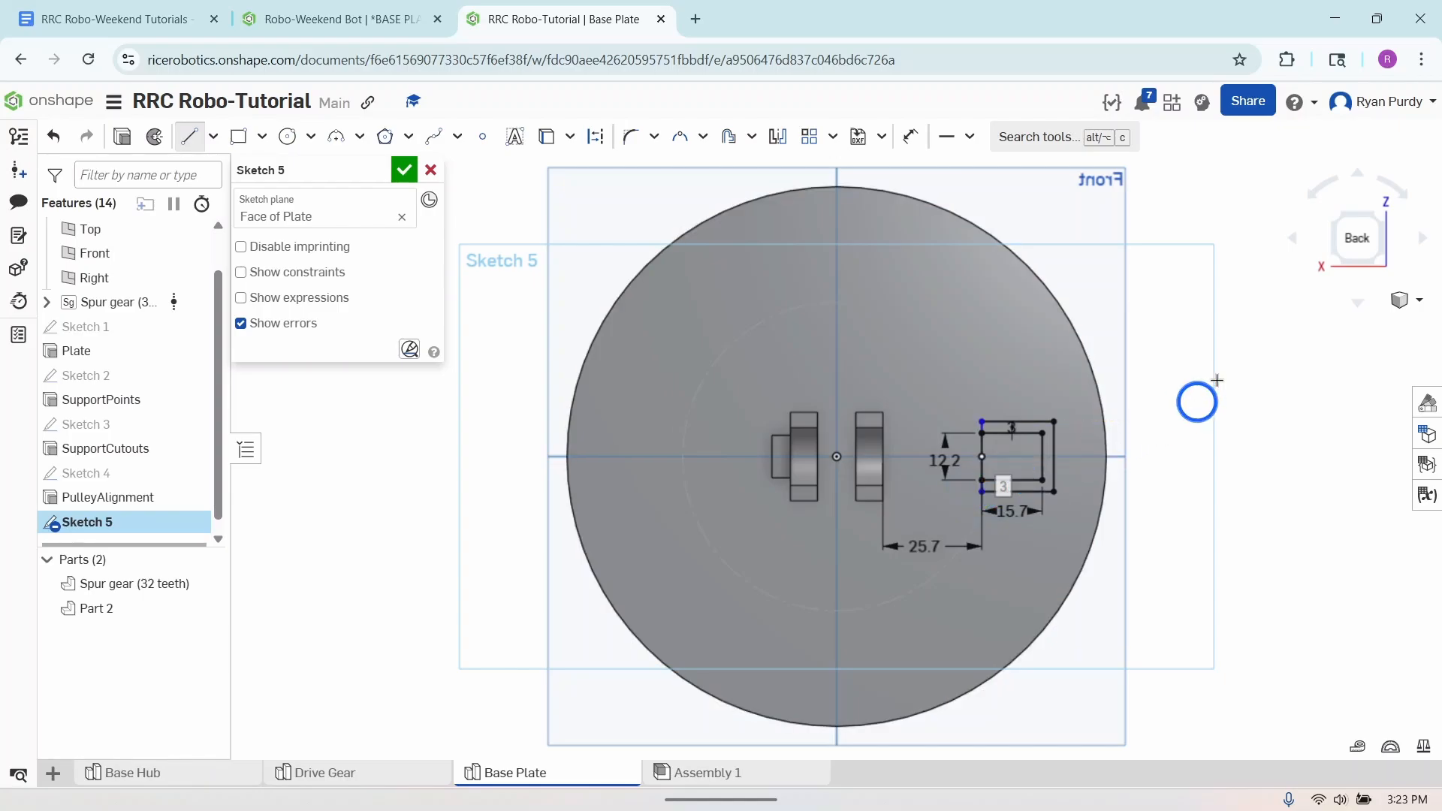
left_click(188, 136)
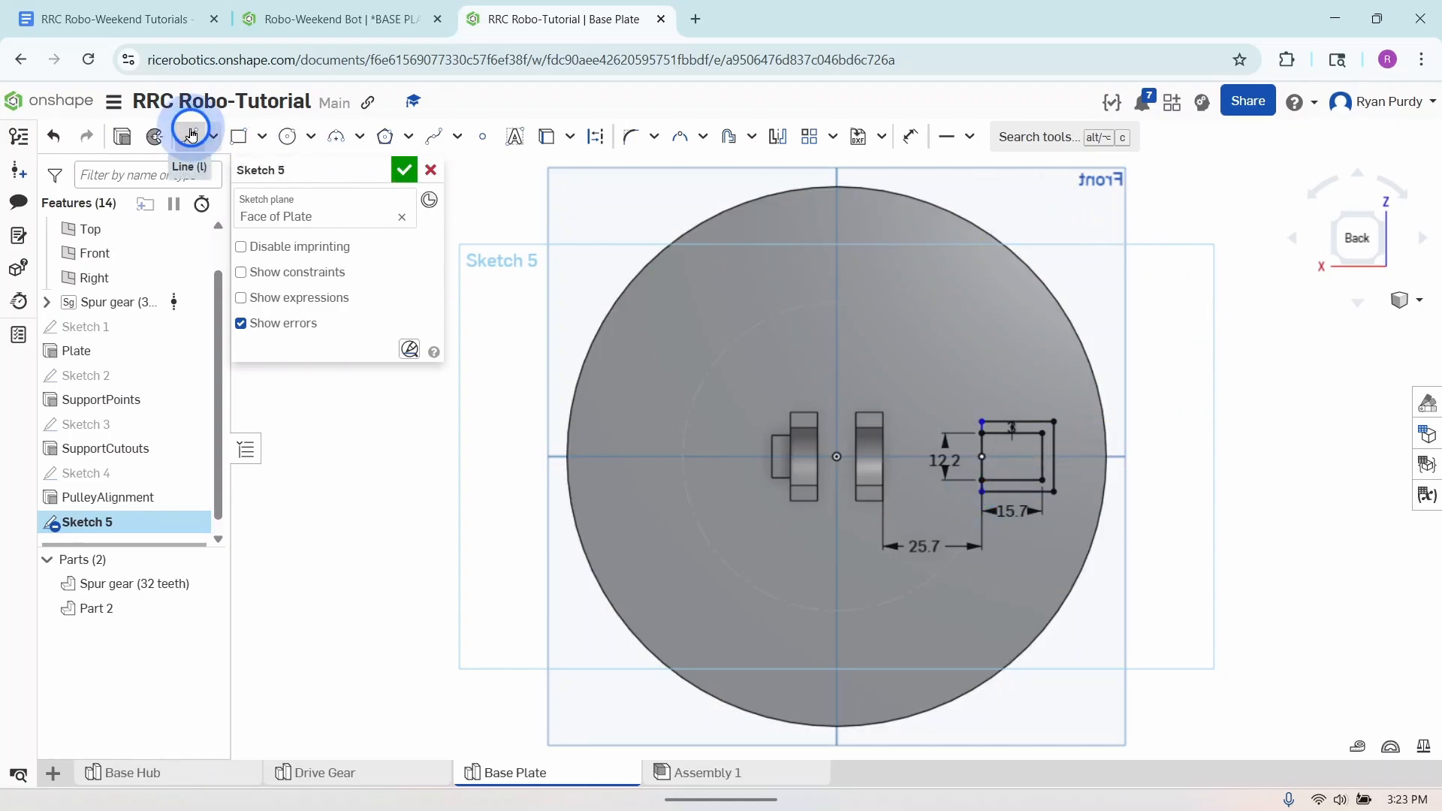
- Try vertical constraints on both closing lines with the upper one pulled askew, and undo the constraints together with the lines
scroll(980, 457, "up", 5)
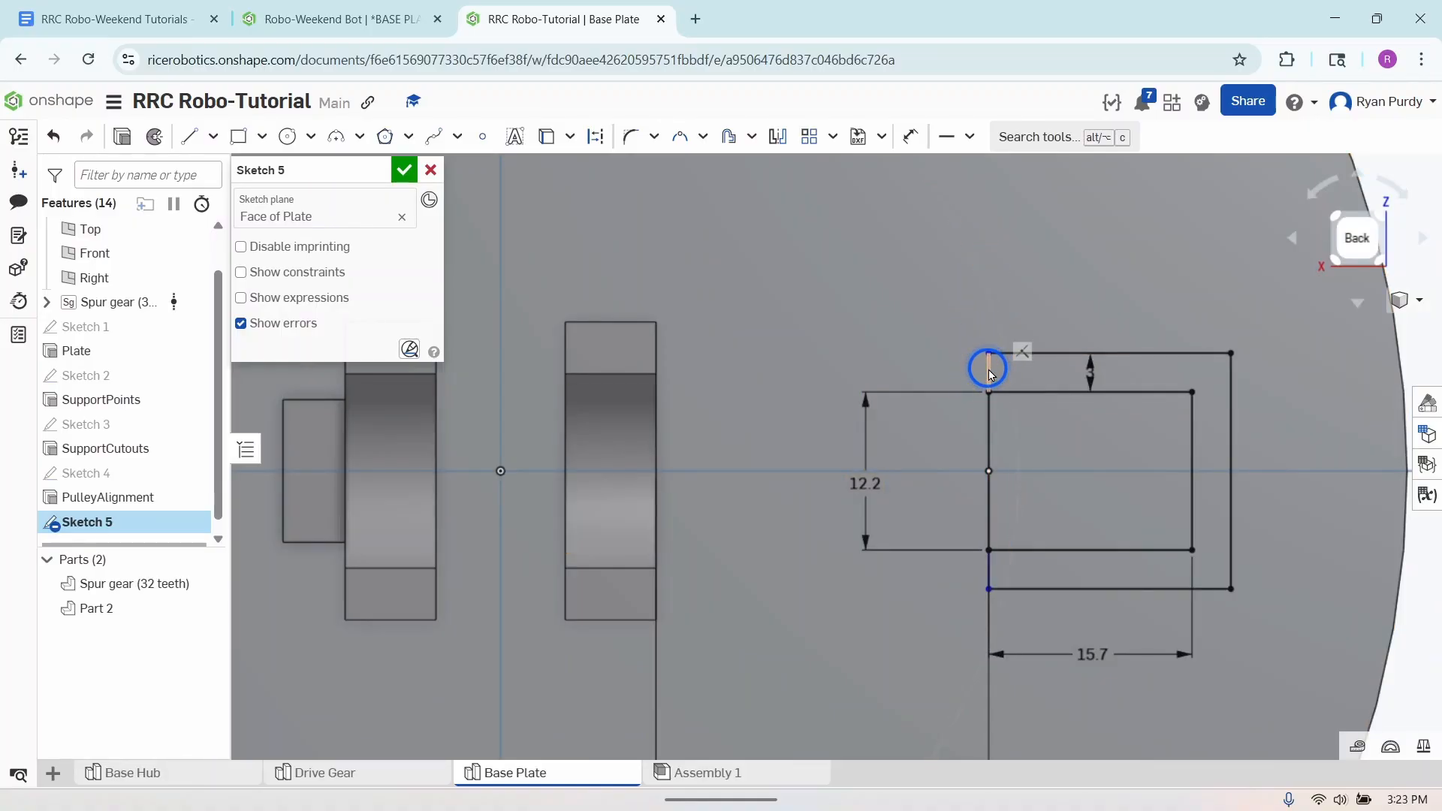
mouse_move(988, 353)
left_mouse_down()
mouse_move(926, 357)
mouse_move(961, 358)
left_mouse_up()
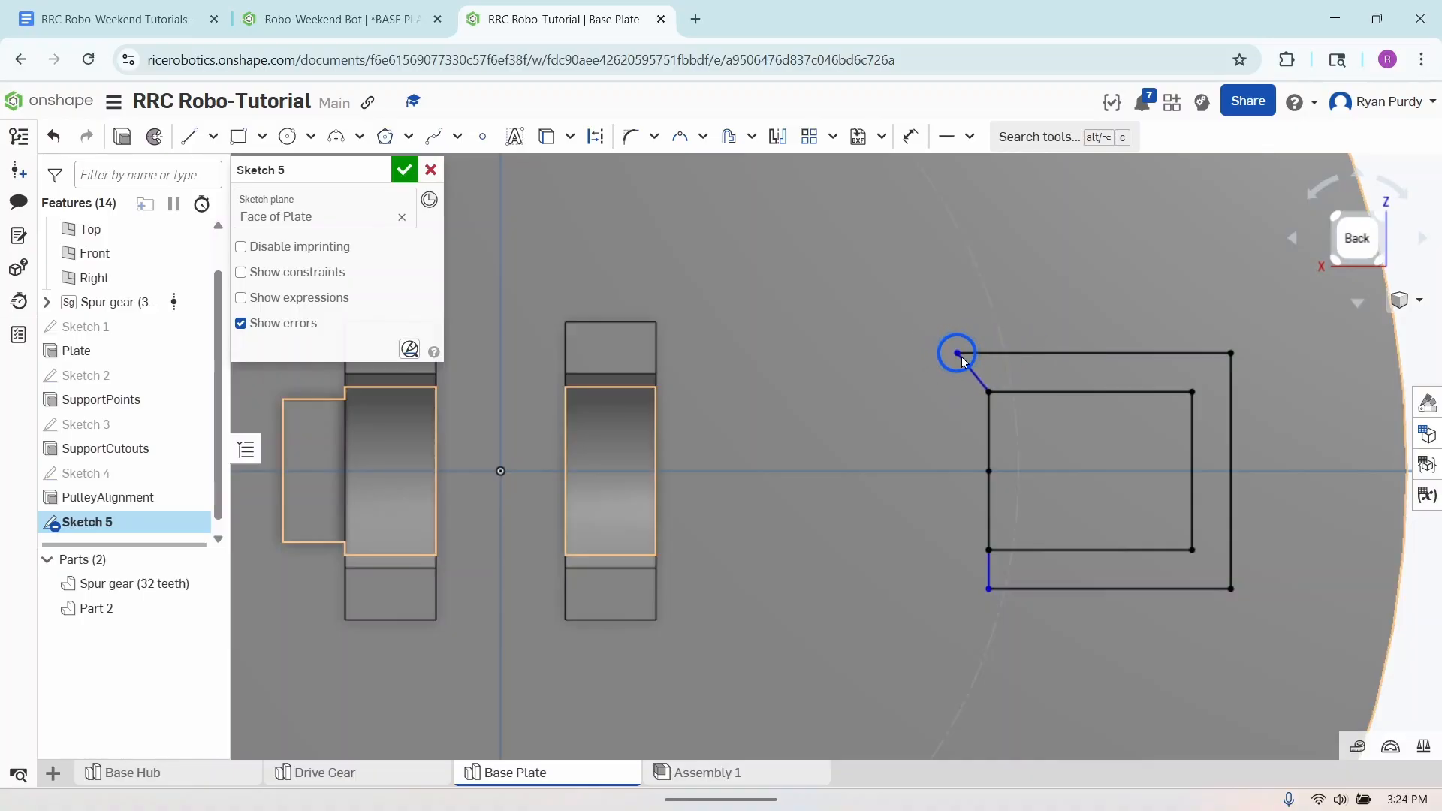
left_click(967, 136)
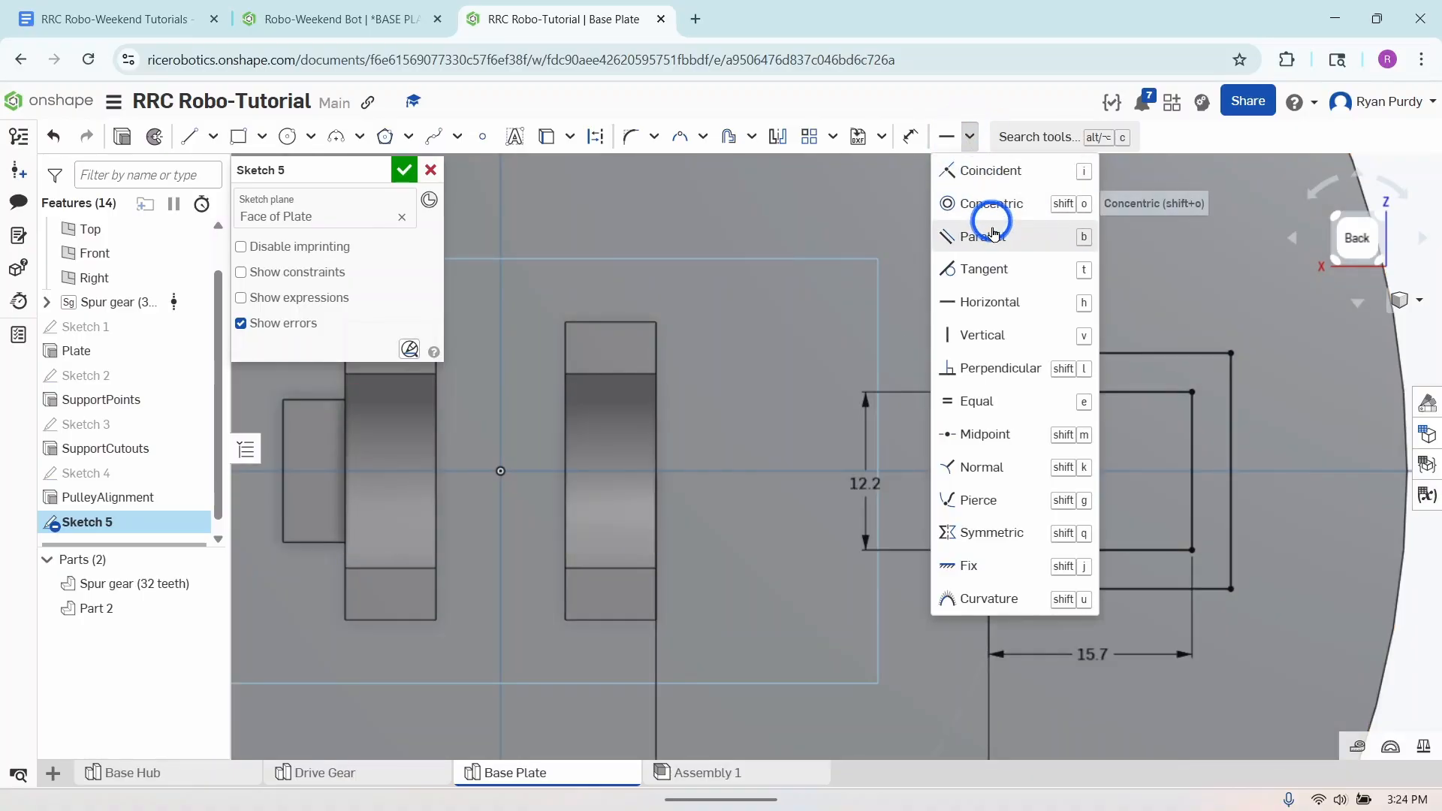
left_click(993, 333)
left_click(975, 373)
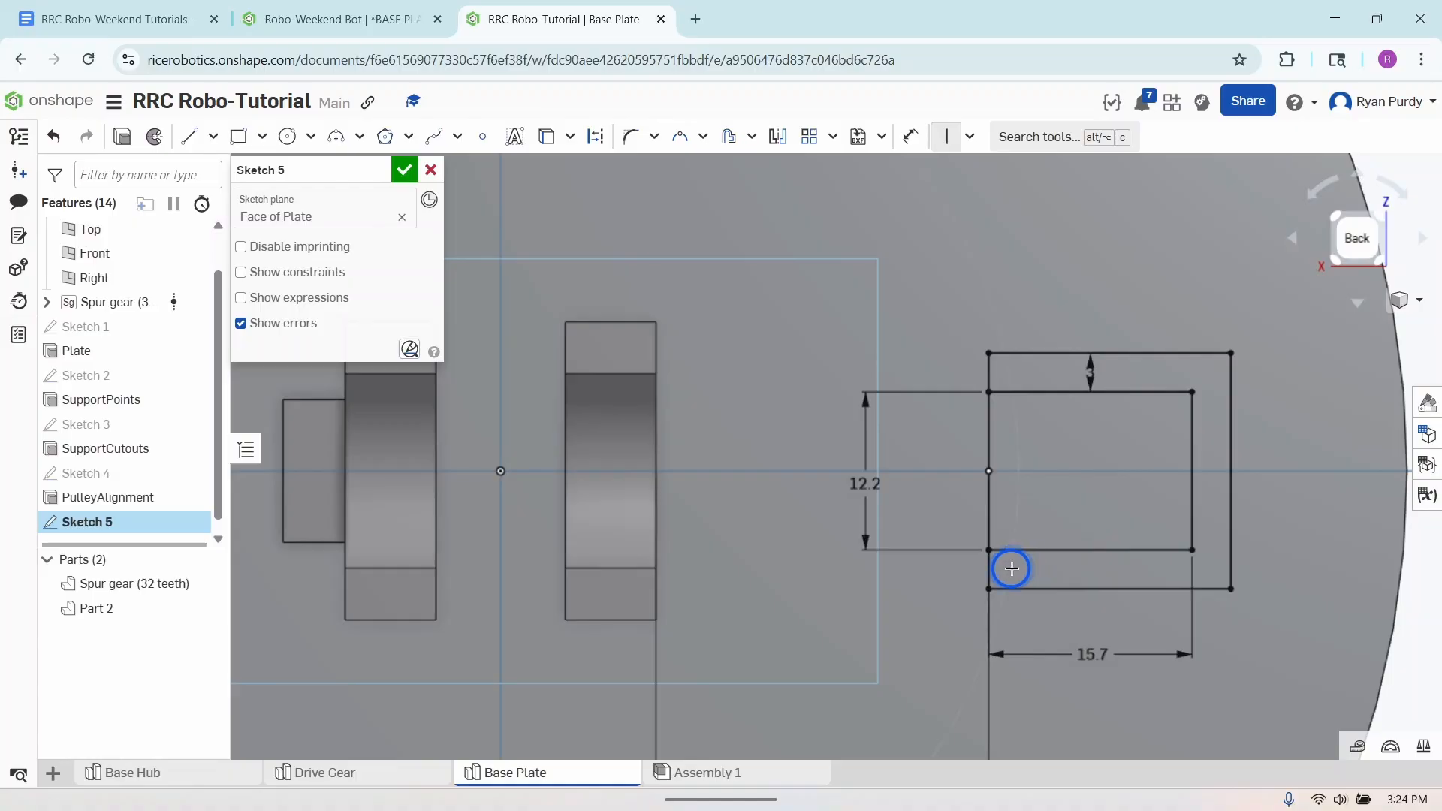
left_click(945, 133)
left_click(988, 553)
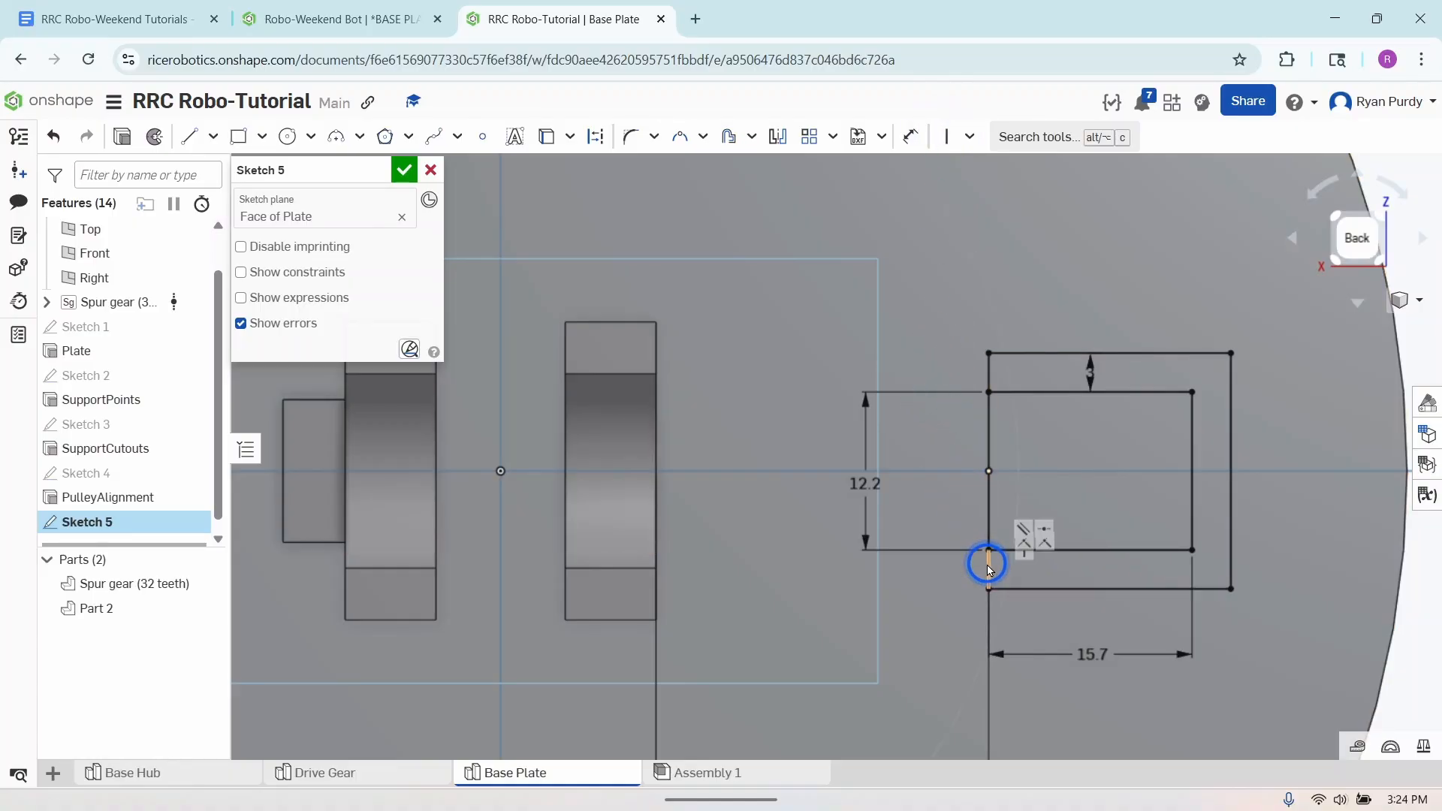
left_click(986, 353)
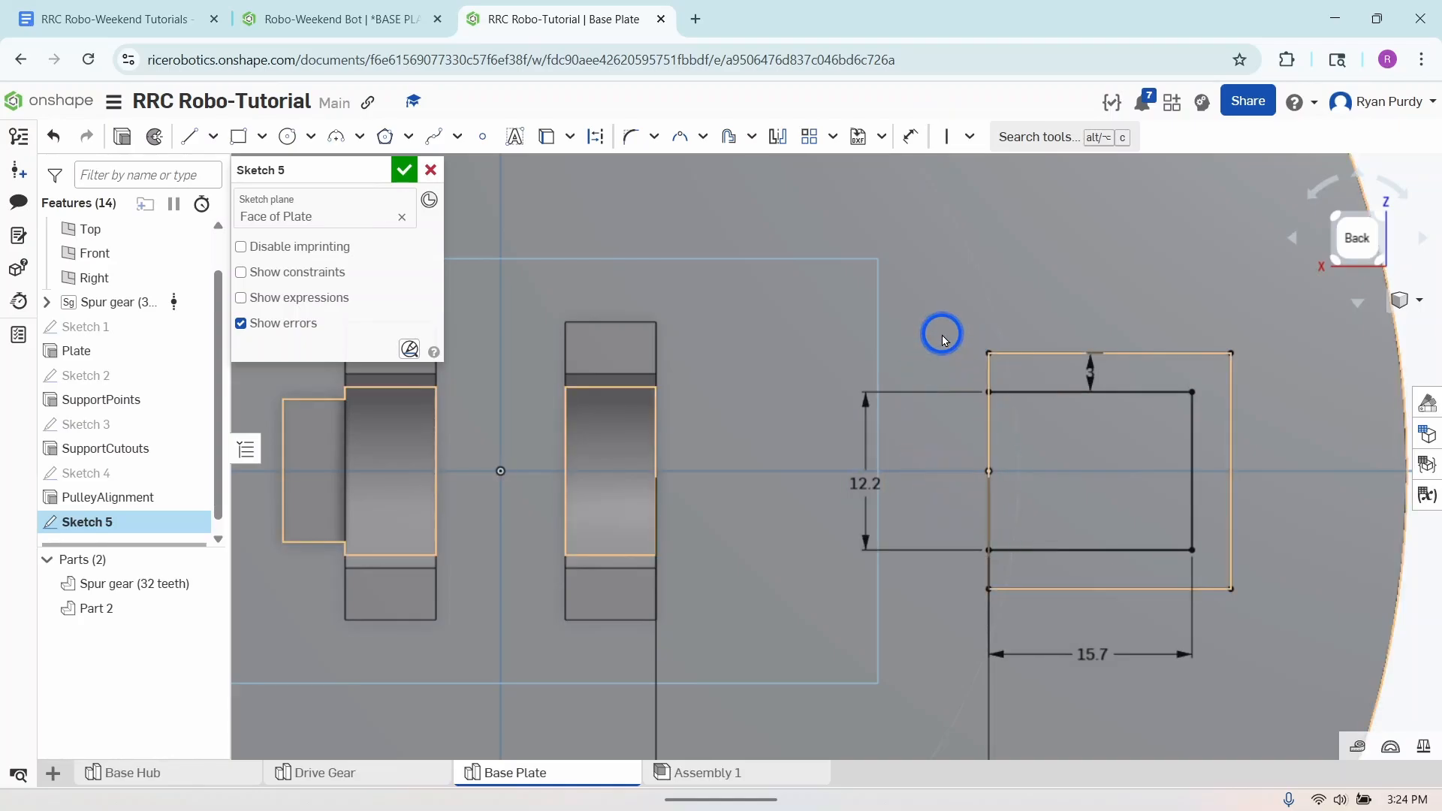
key("ctrl+z")
key("ctrl+z")
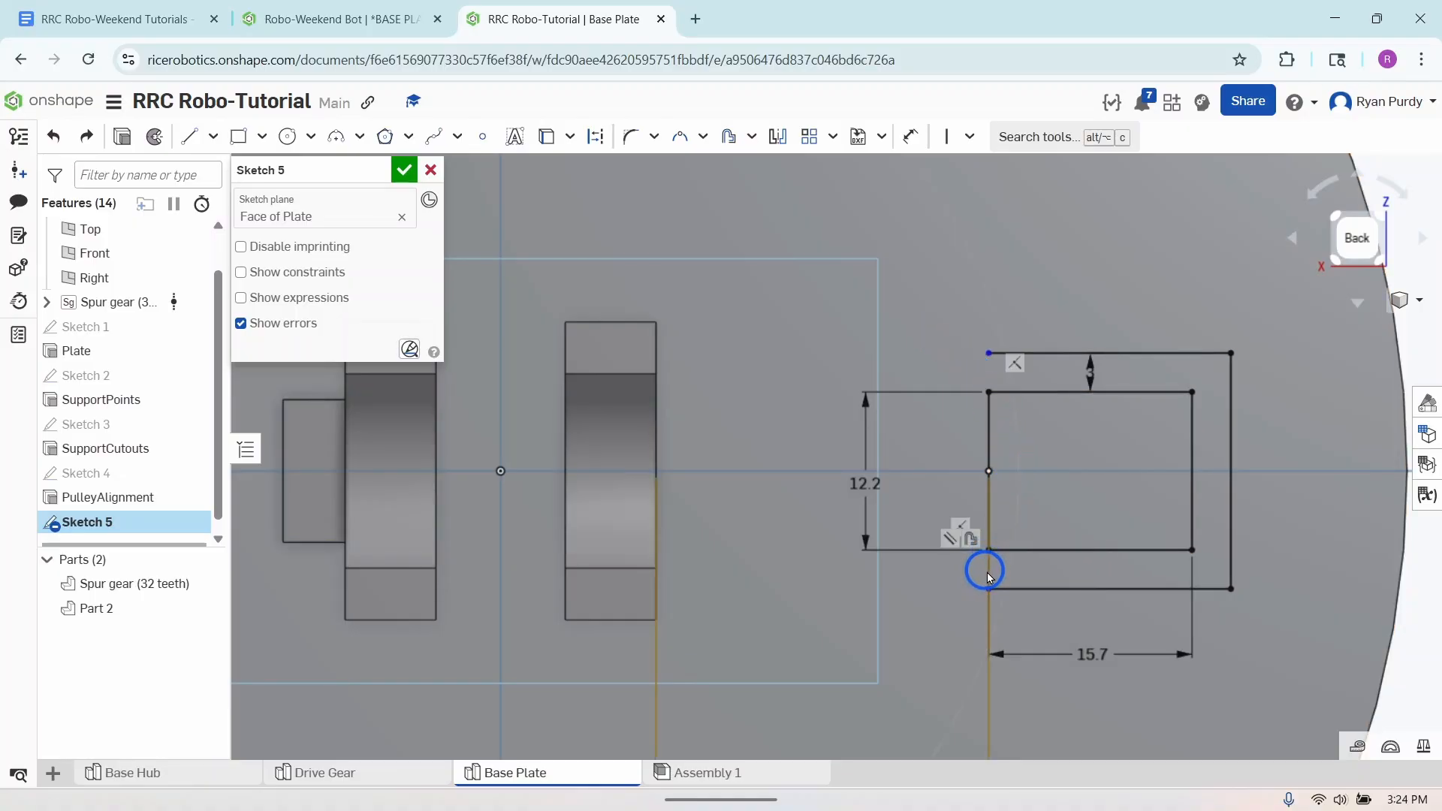
- Redraw the two short closing lines from the inner rectangle's corners to the offset outline's open ends
left_click(189, 136)
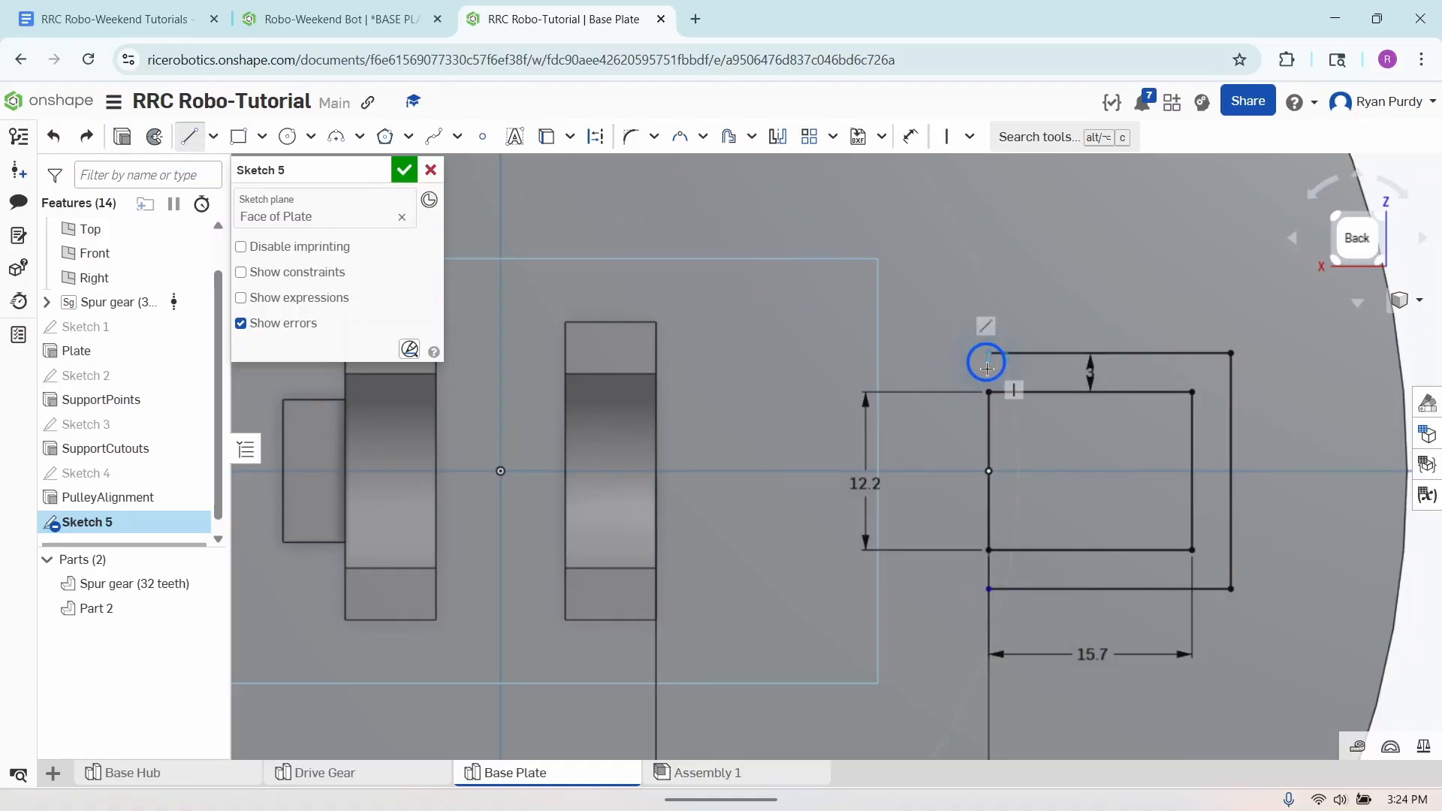
left_click_drag(990, 392, 988, 353)
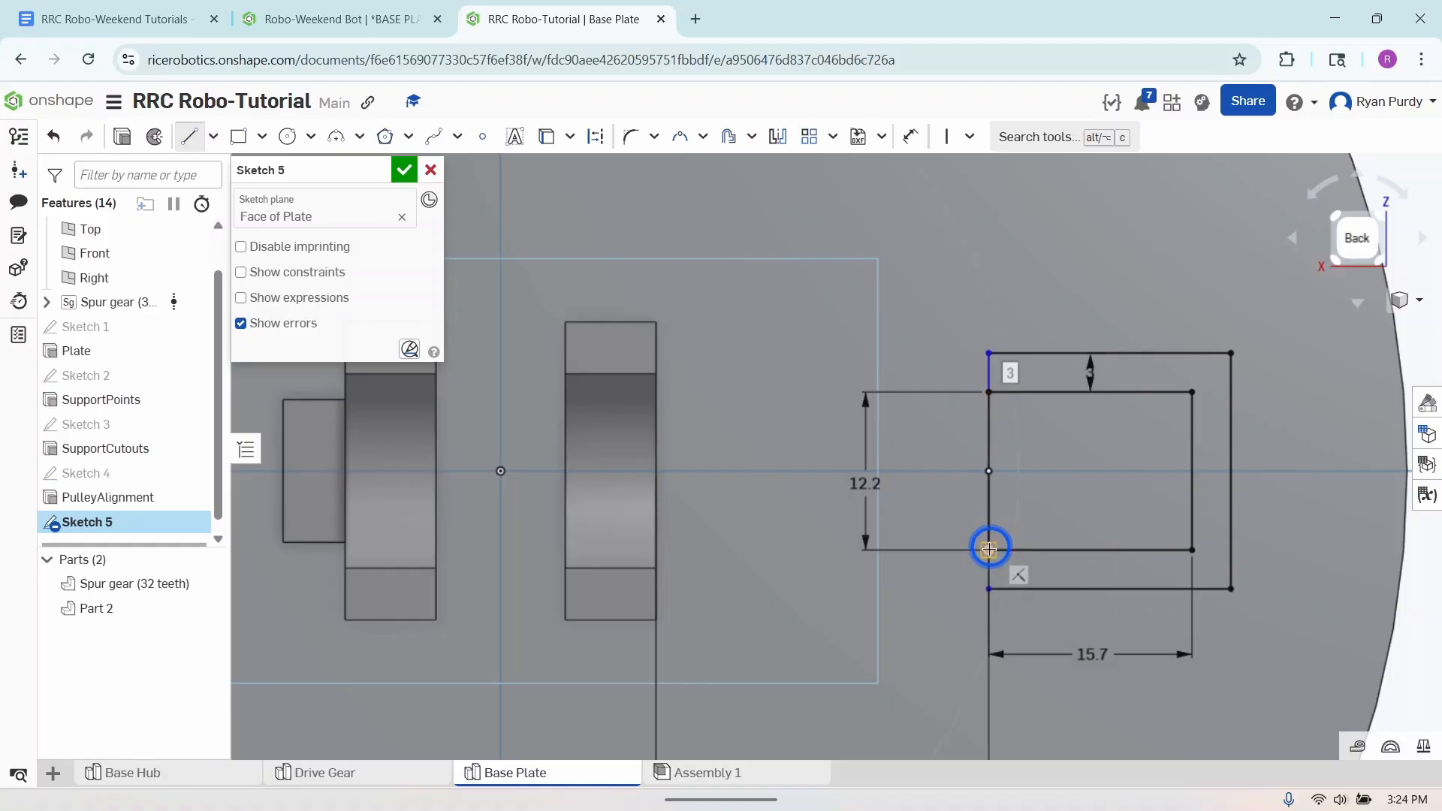
left_click(989, 590)
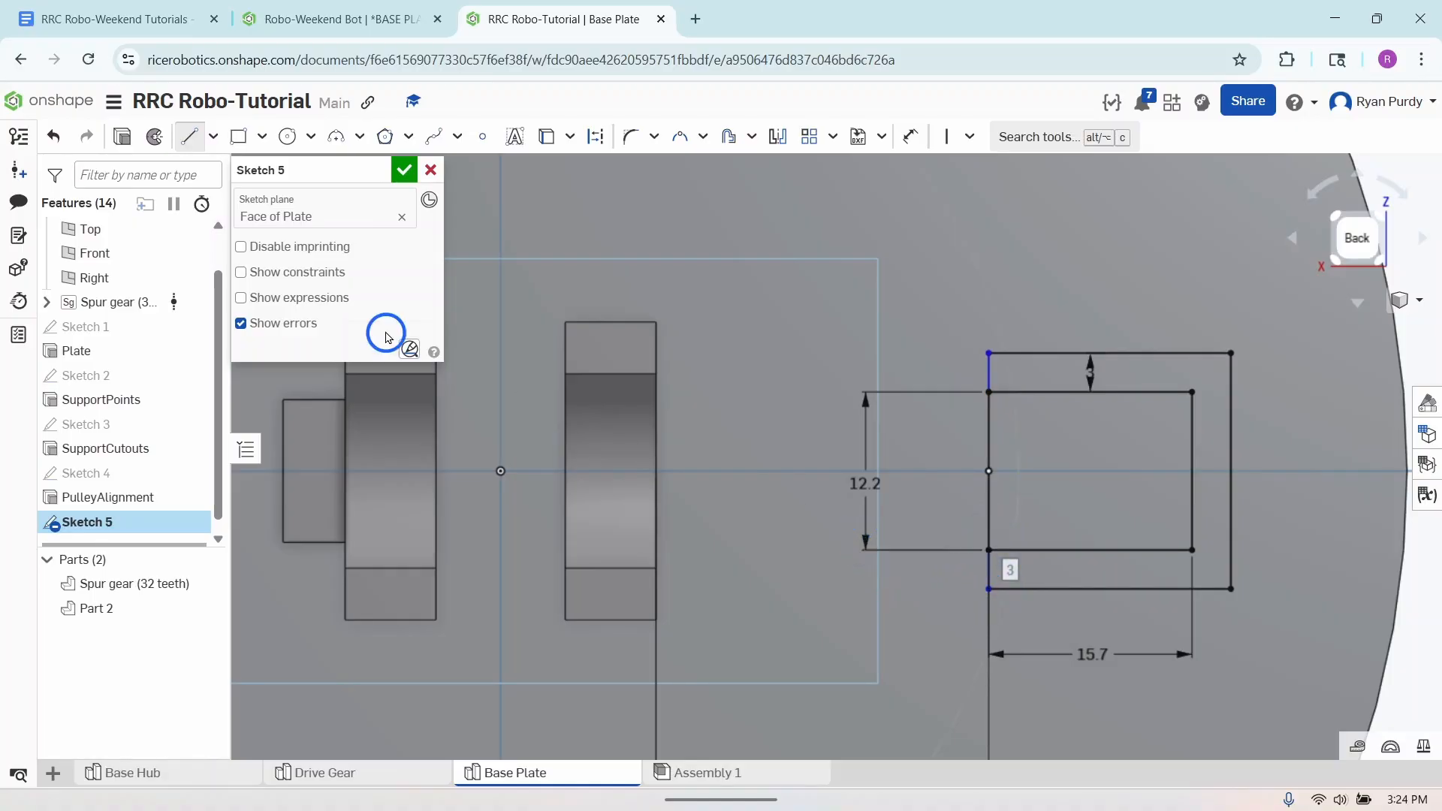
left_click(189, 136)
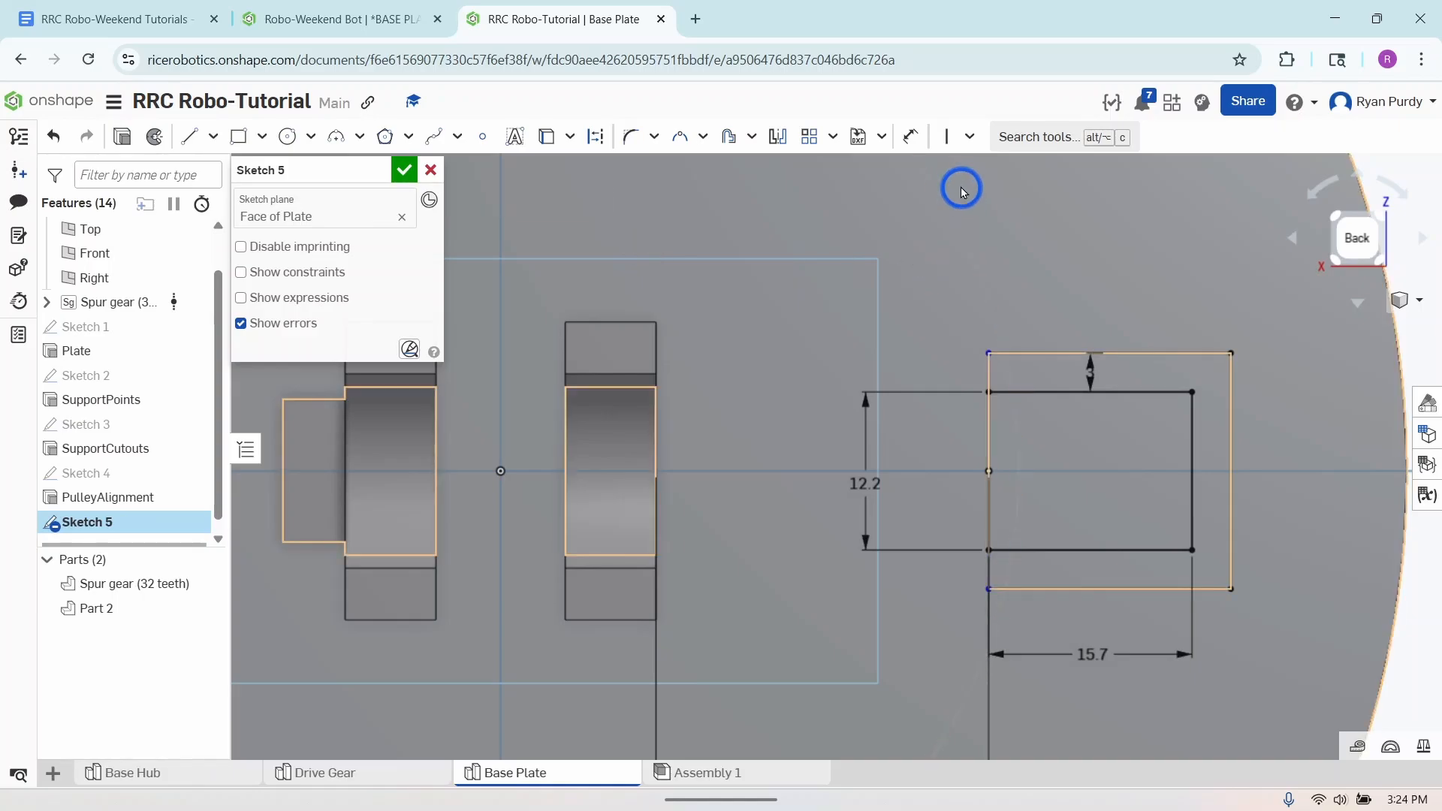
- Apply vertical constraints to both short closing lines between the inner rectangle and the offset outline
left_click(945, 136)
left_click(987, 373)
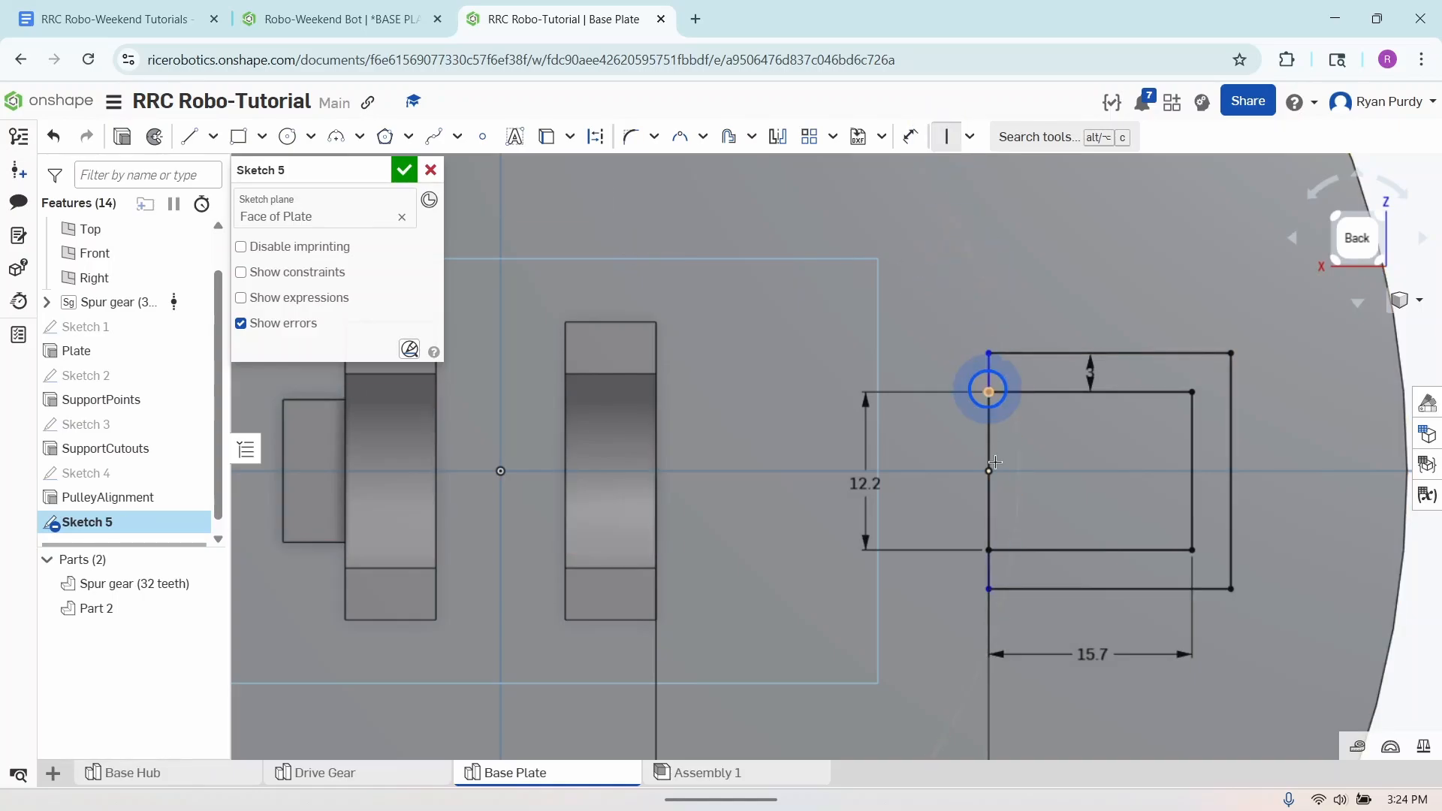
left_click(989, 571)
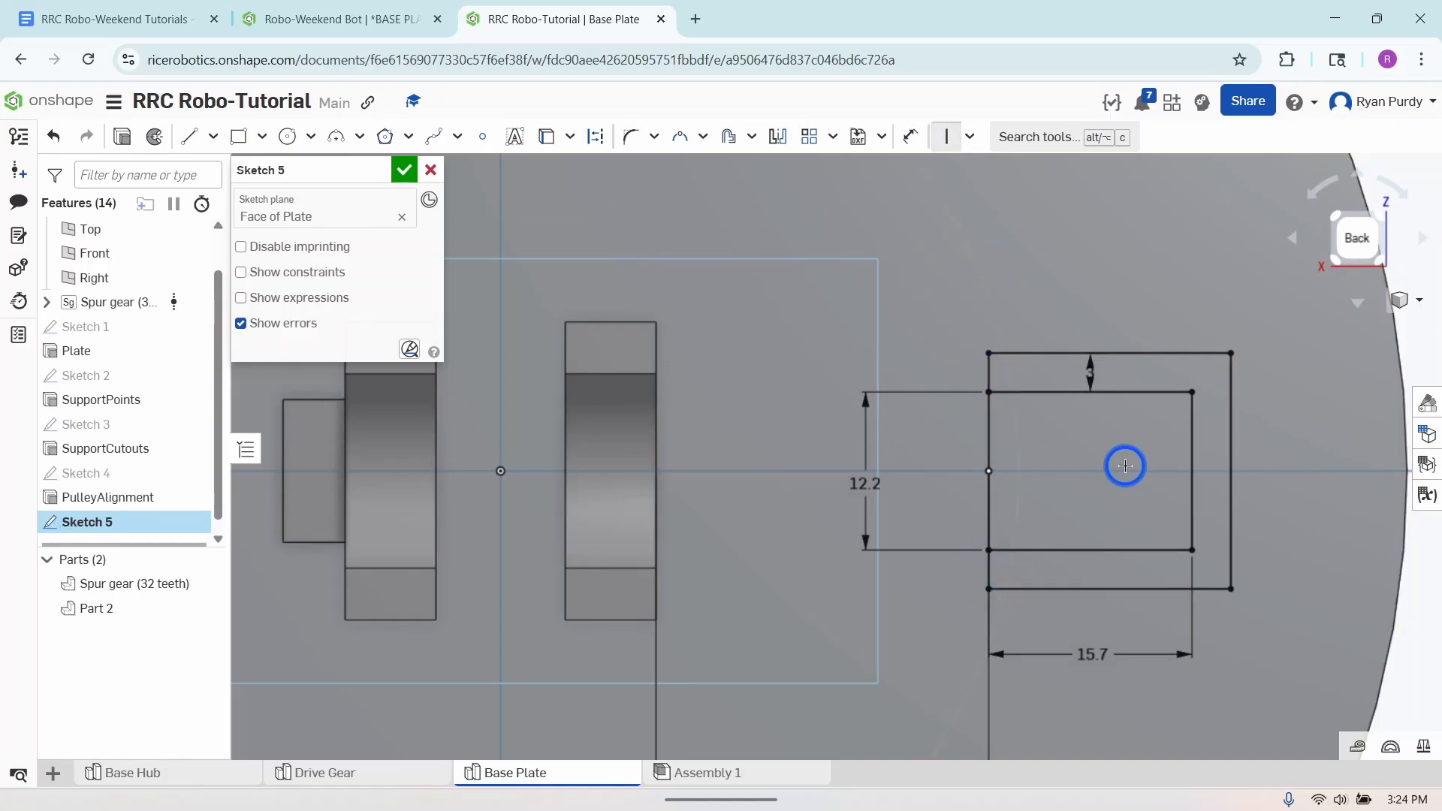
scroll(1124, 466, "down", 5)
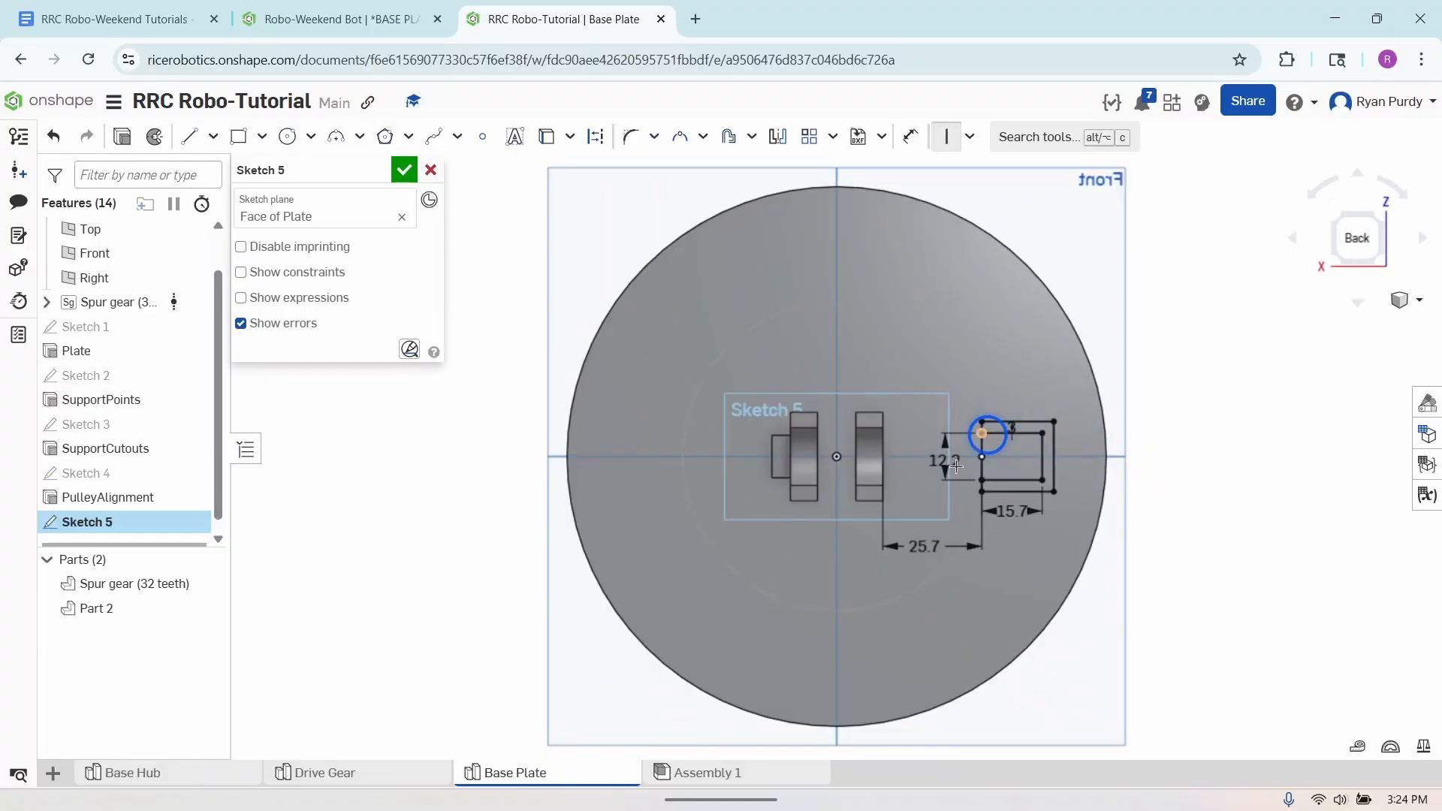
left_click(940, 134)
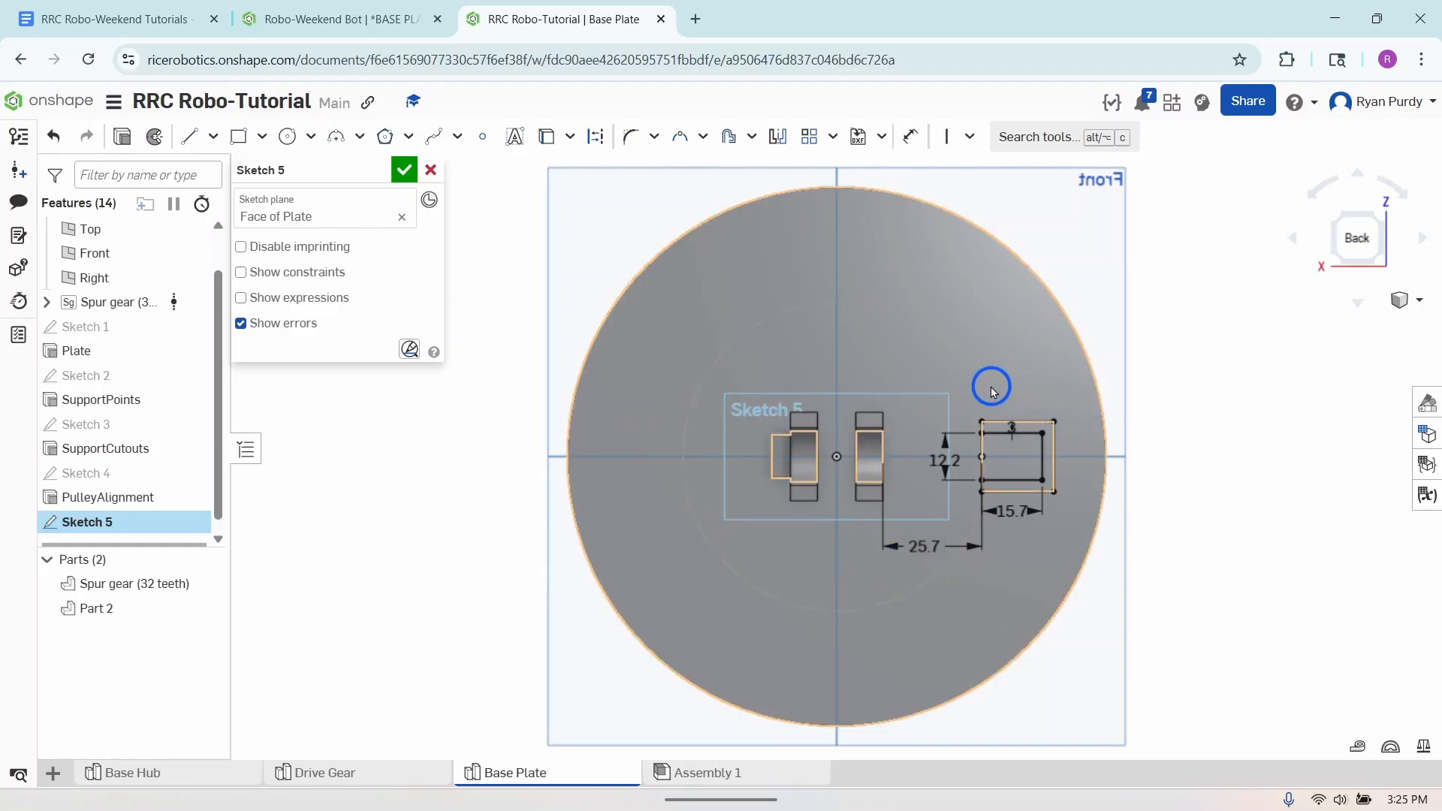
- Copy the complete walled rectangle profile and paste the copy on the opposite side of the plate within the same sketch
mouse_move(960, 370)
left_mouse_down()
mouse_move(998, 450)
mouse_move(1079, 533)
left_mouse_up()
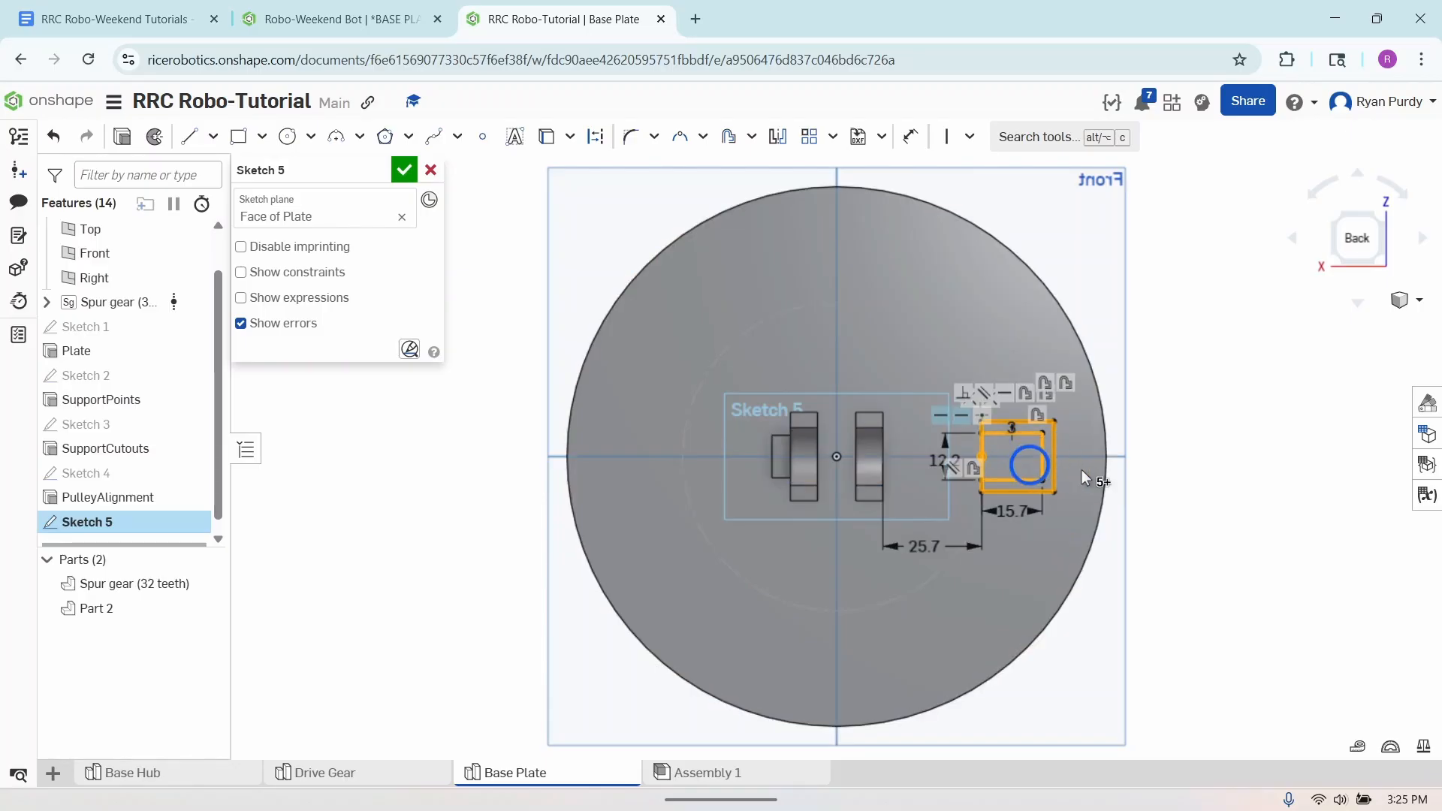
right_click(1040, 462)
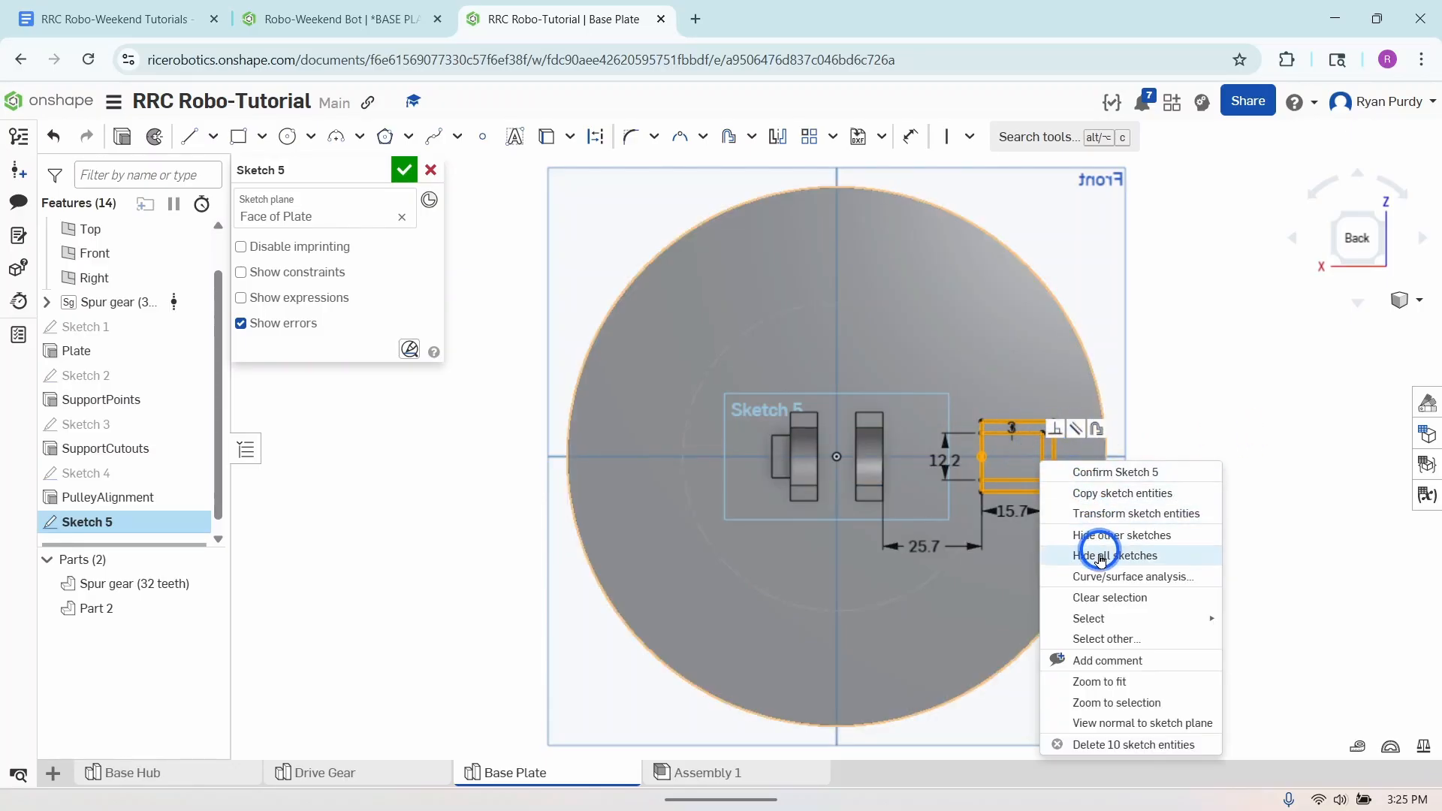
mouse_move(1108, 624)
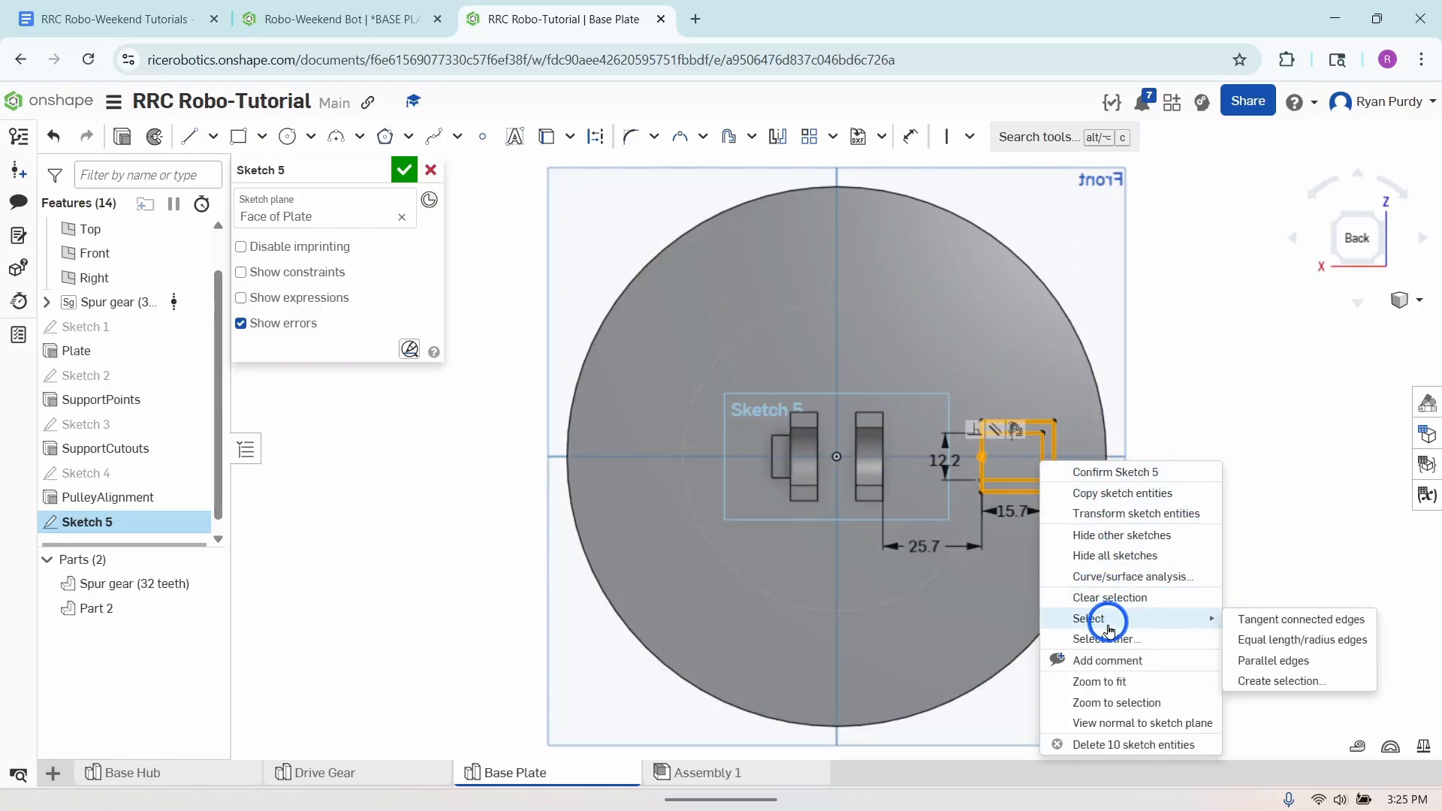
left_click(1105, 493)
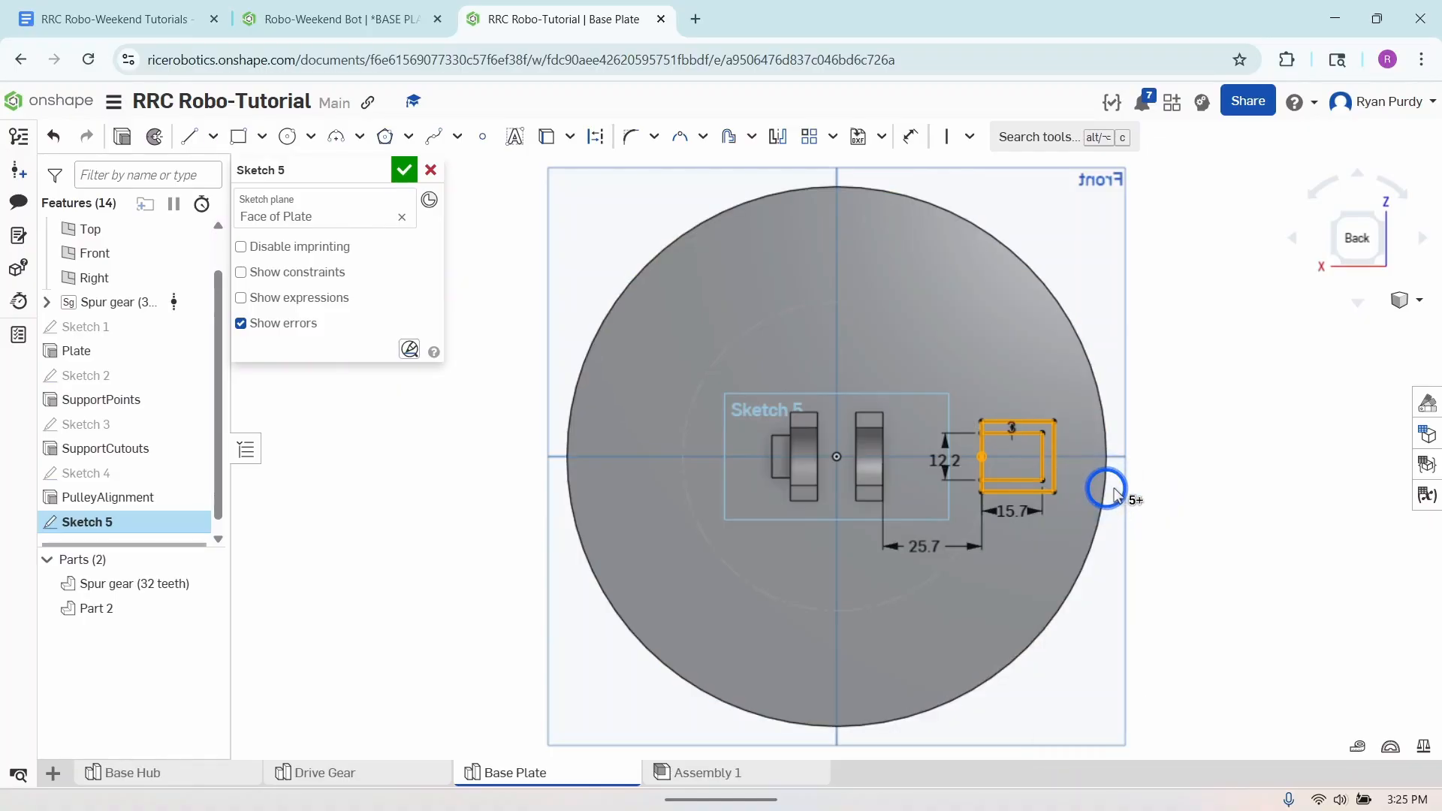
left_click(1223, 503)
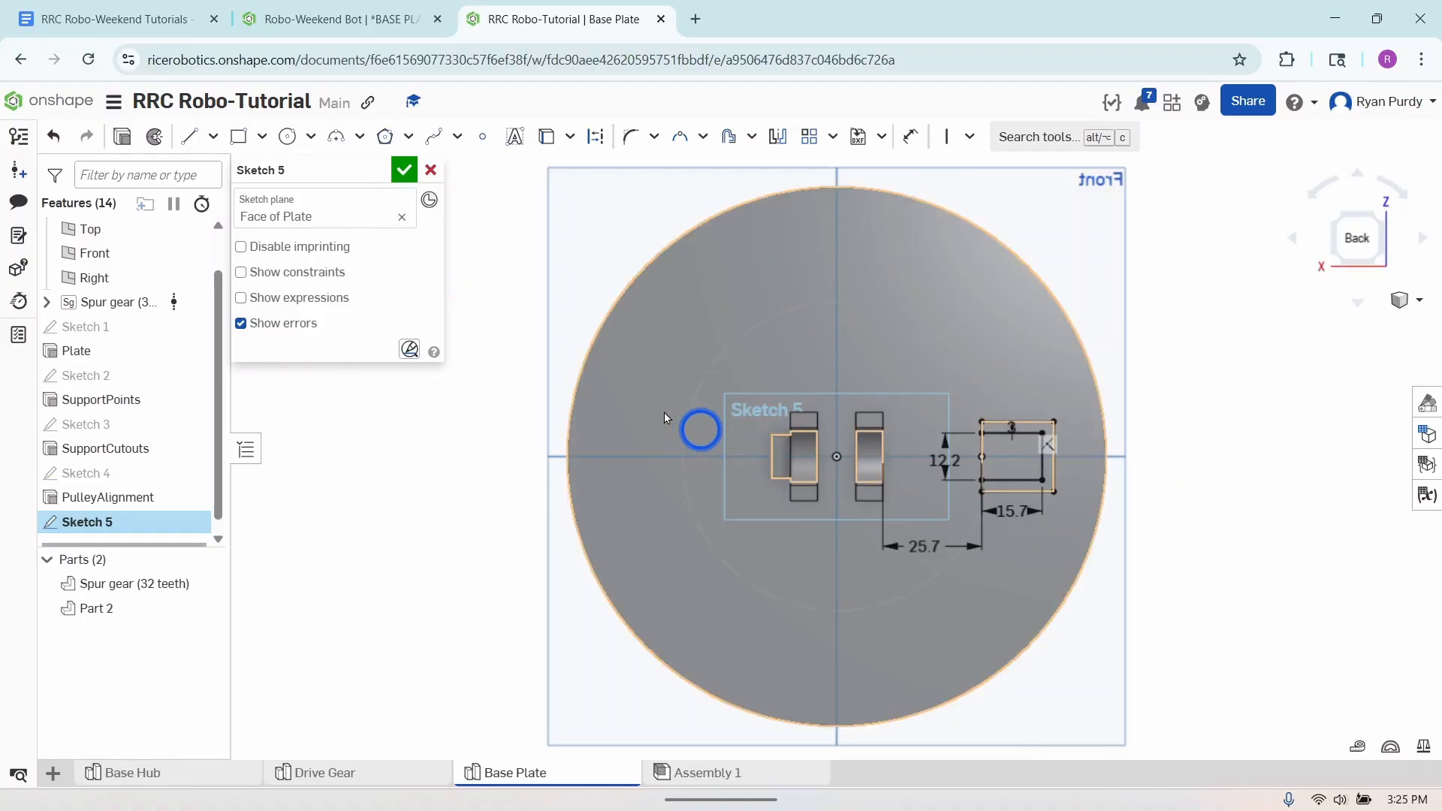
right_click(635, 424)
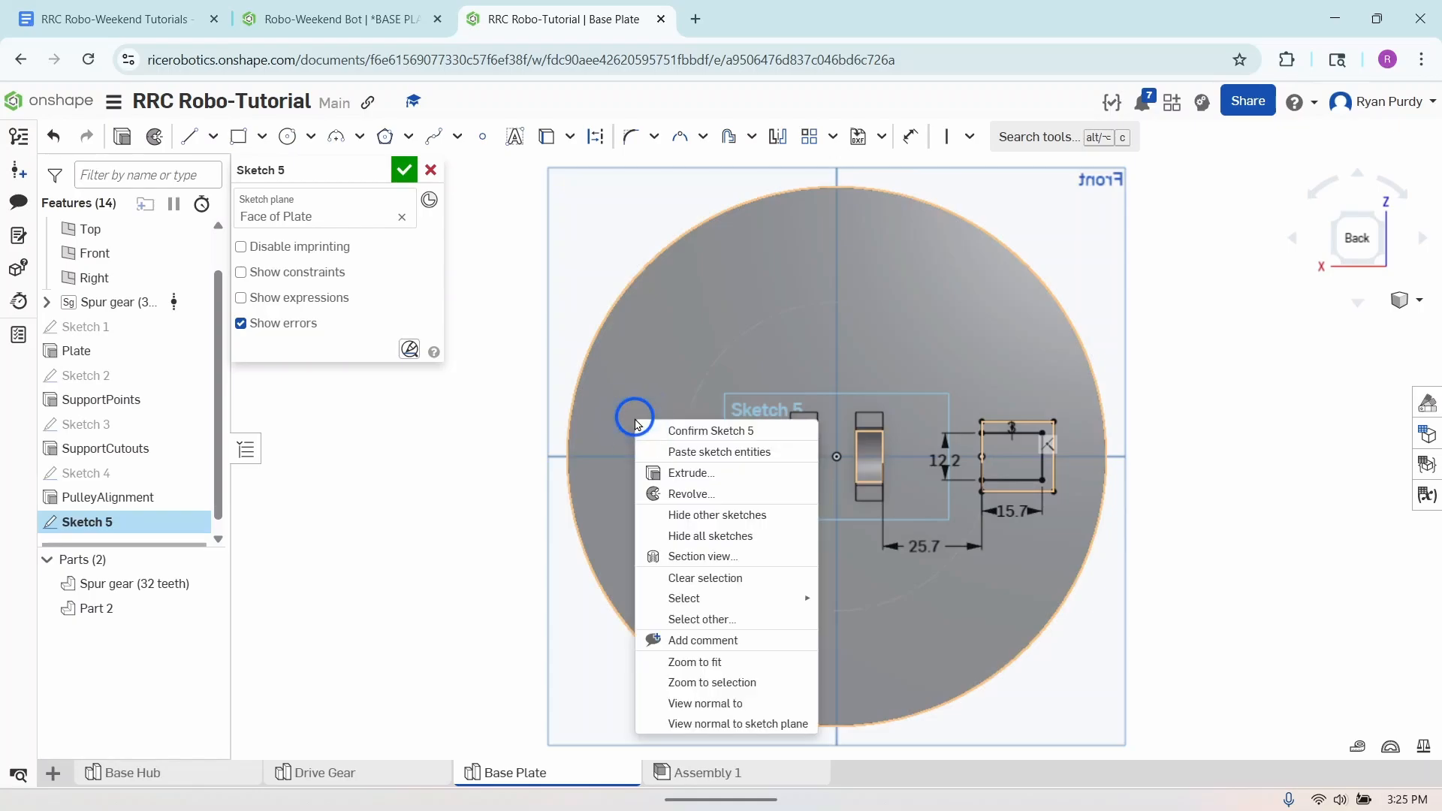
left_click(676, 451)
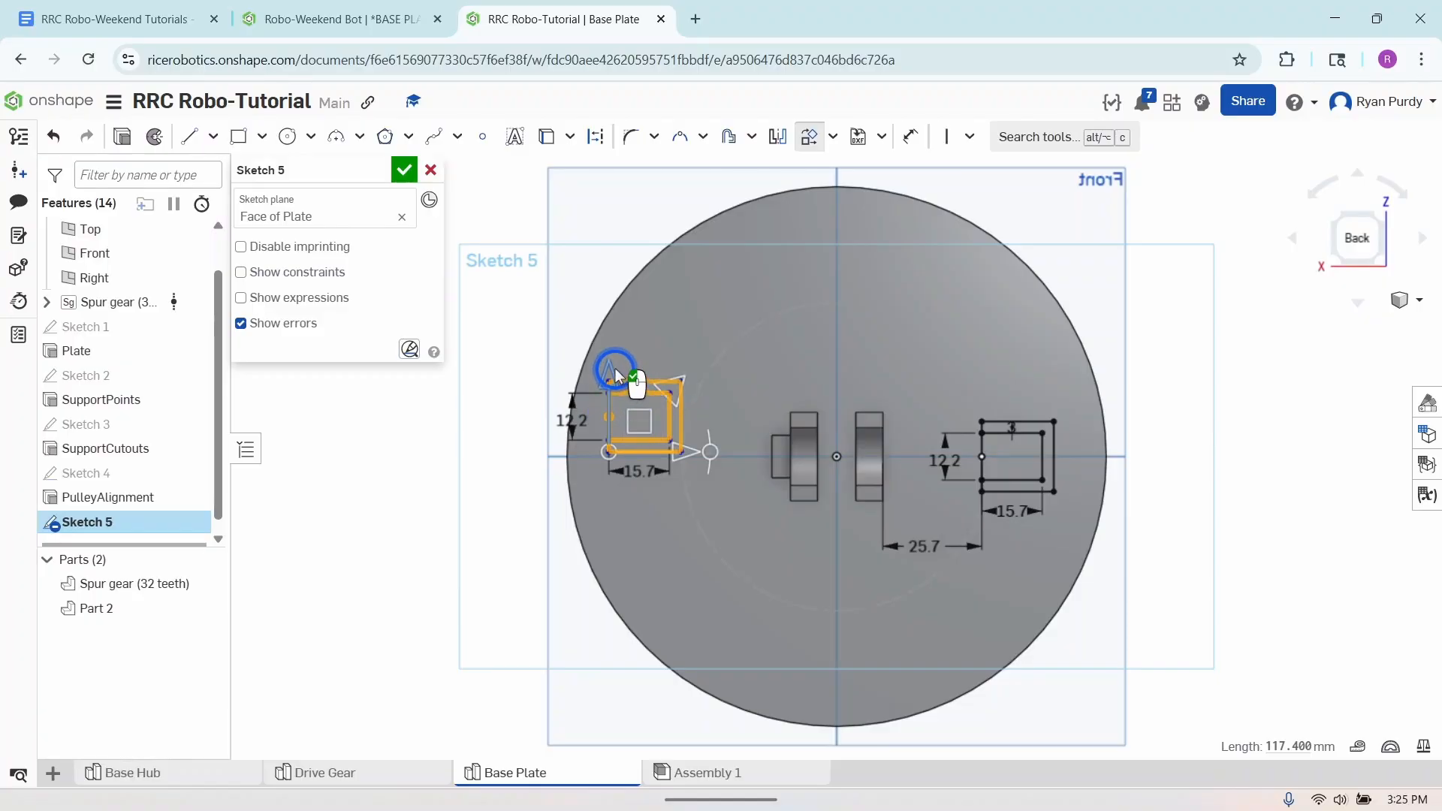
- Rotate the pasted profile 180 degrees and move it onto the horizontal centre line so its open side faces the support blocks
left_click_drag(613, 363, 625, 405)
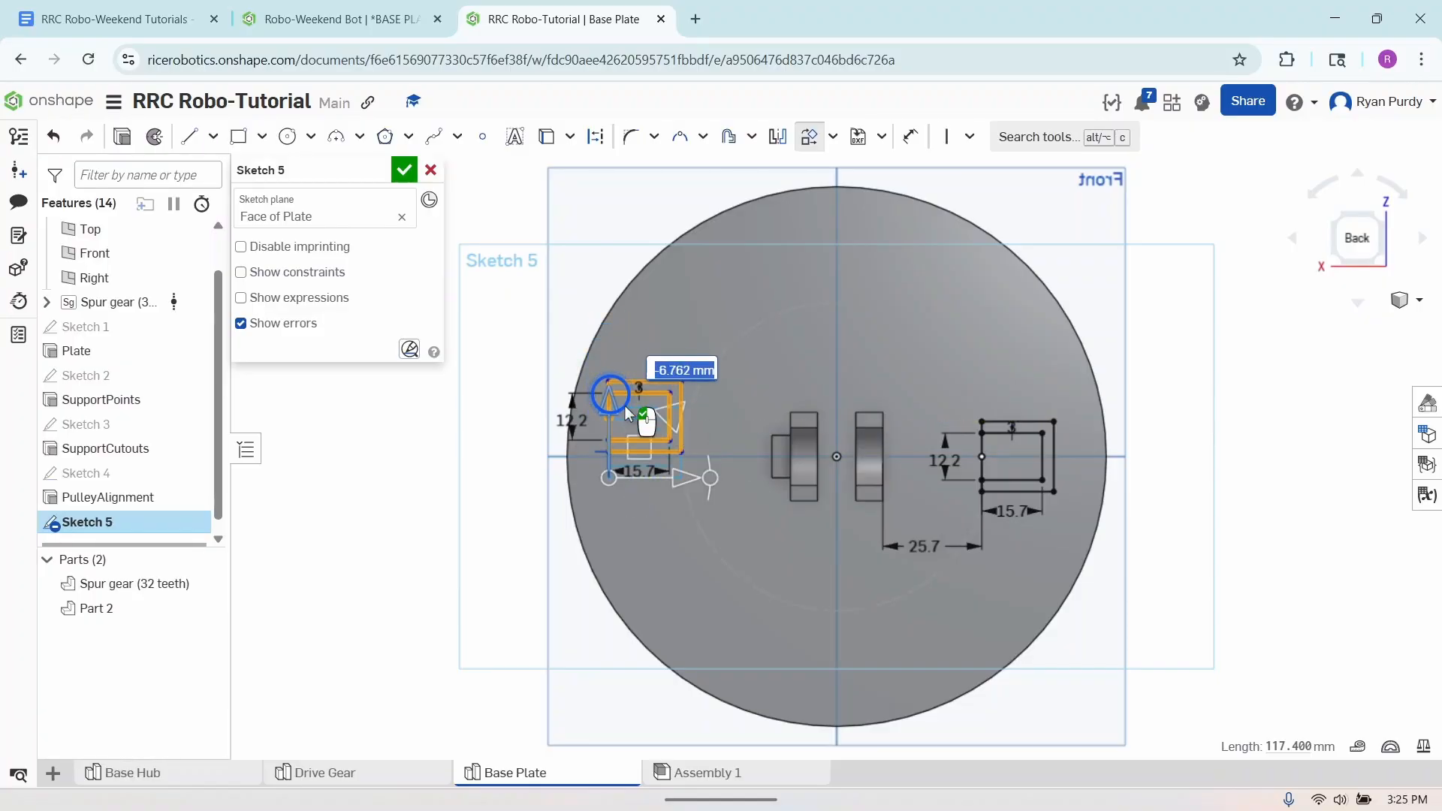
left_click_drag(674, 482, 514, 482)
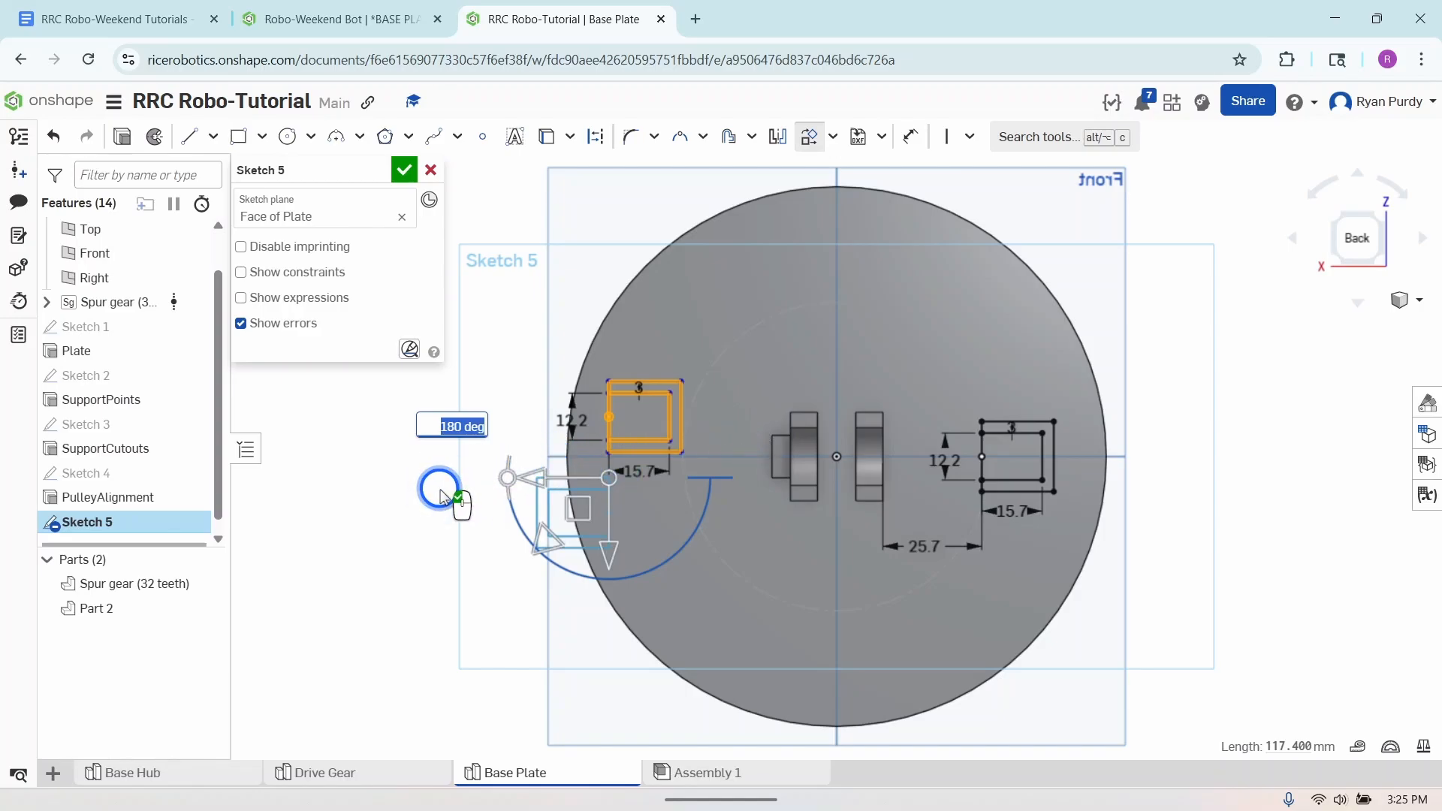
left_click(442, 495)
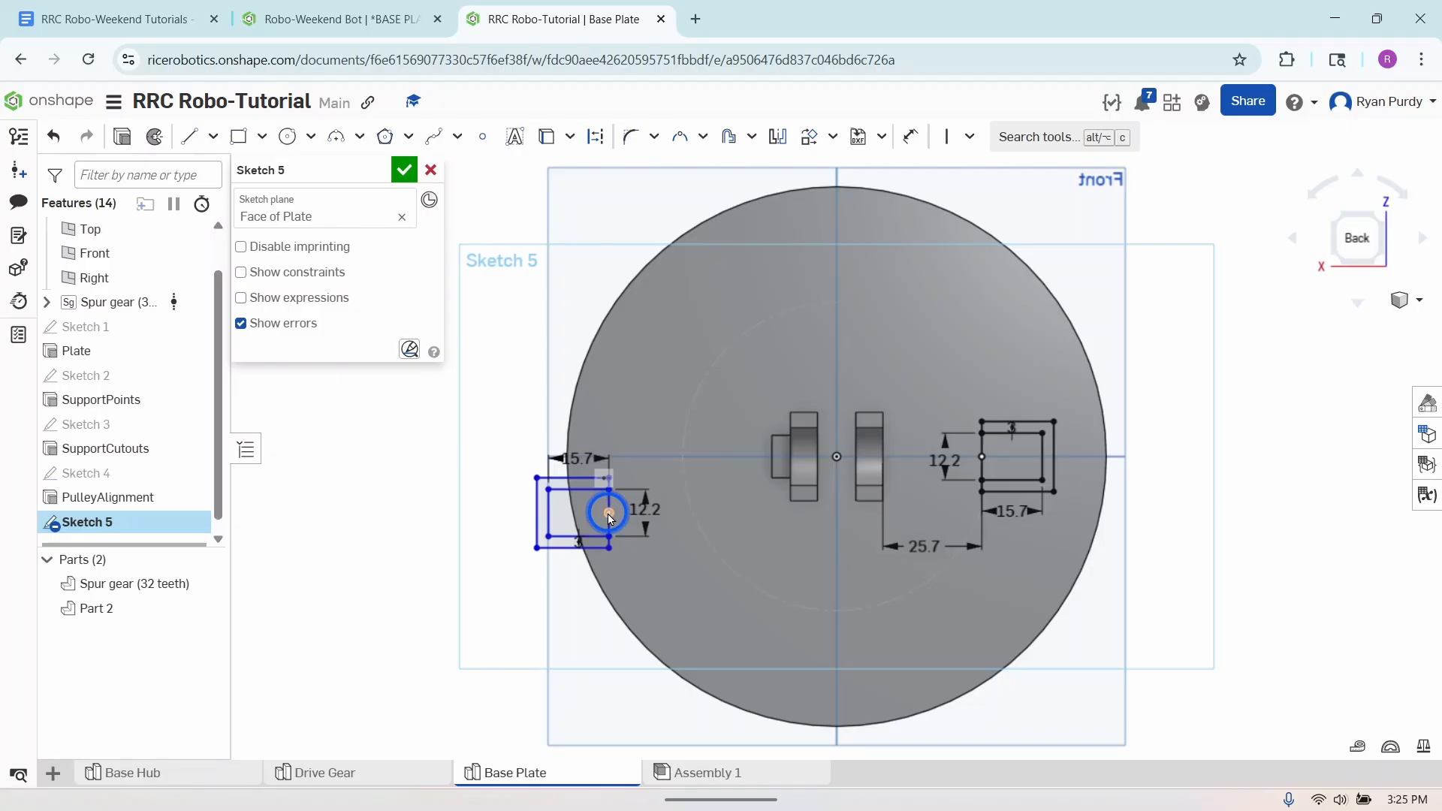
mouse_move(609, 515)
left_mouse_down()
mouse_move(635, 457)
mouse_move(651, 458)
left_mouse_up()
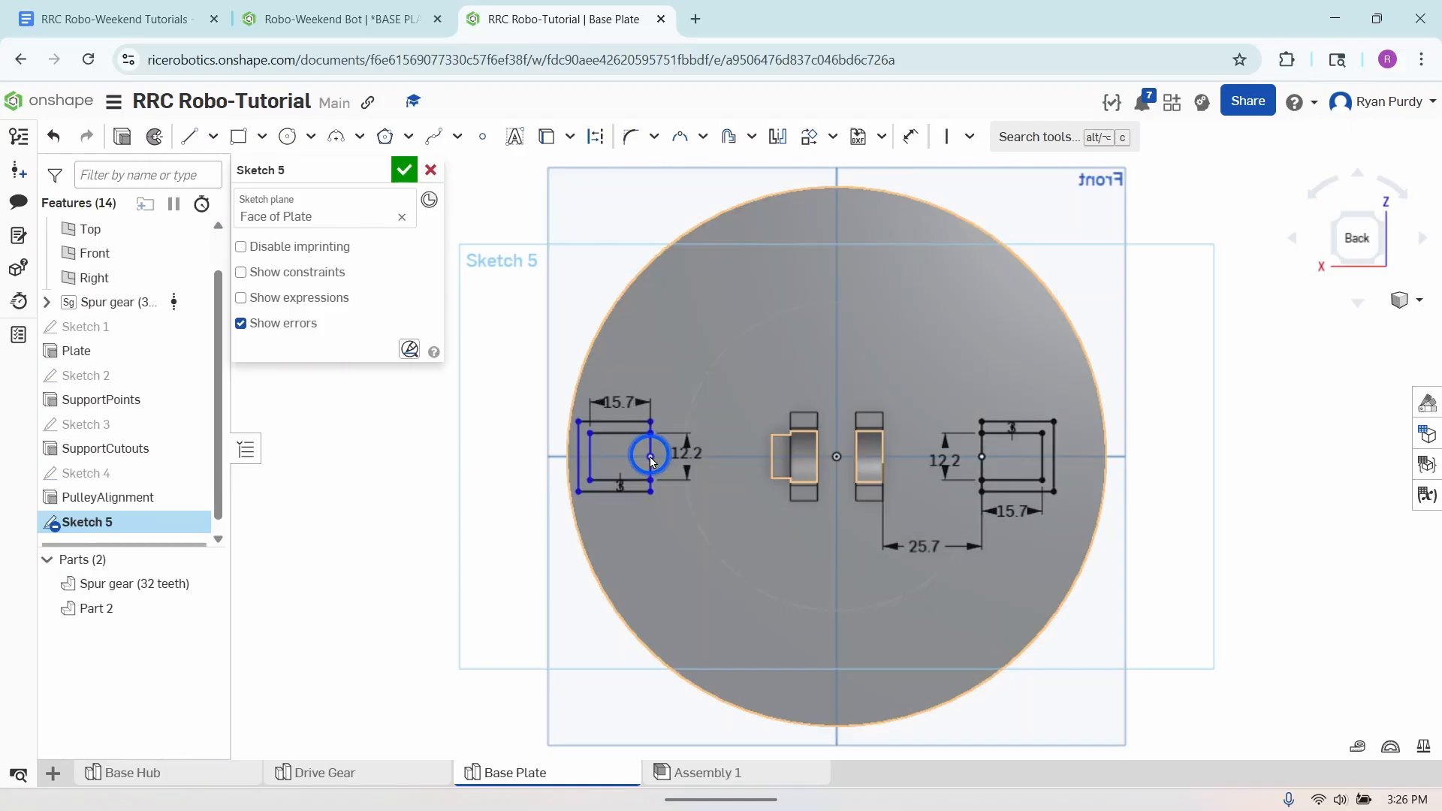
mouse_move(651, 466)
left_mouse_down()
mouse_move(718, 471)
mouse_move(686, 467)
mouse_move(696, 471)
left_mouse_up()
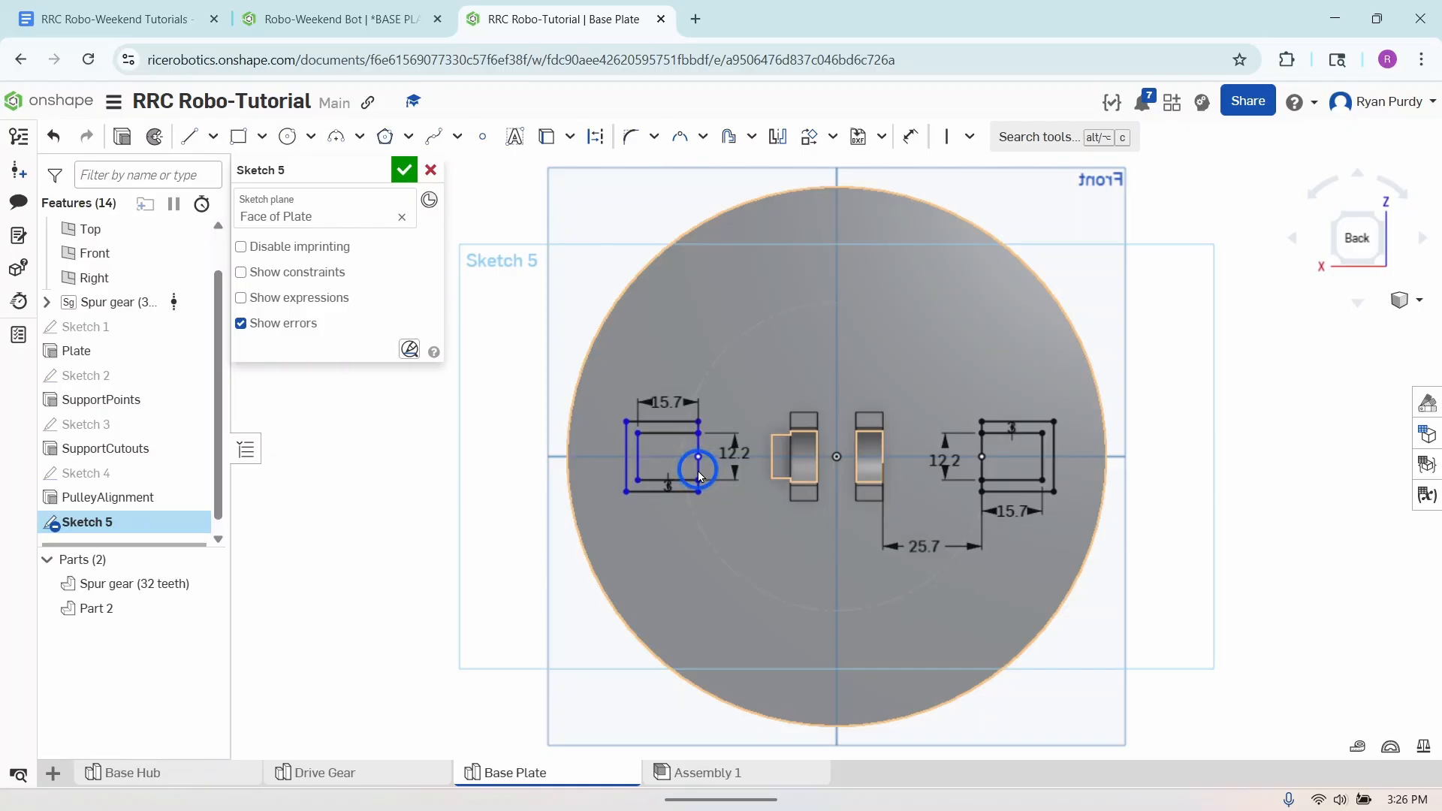
- Dimension the copied profile's inner edge 35 mm from the nearest support block's outer edge and finish the sketch
left_click(904, 136)
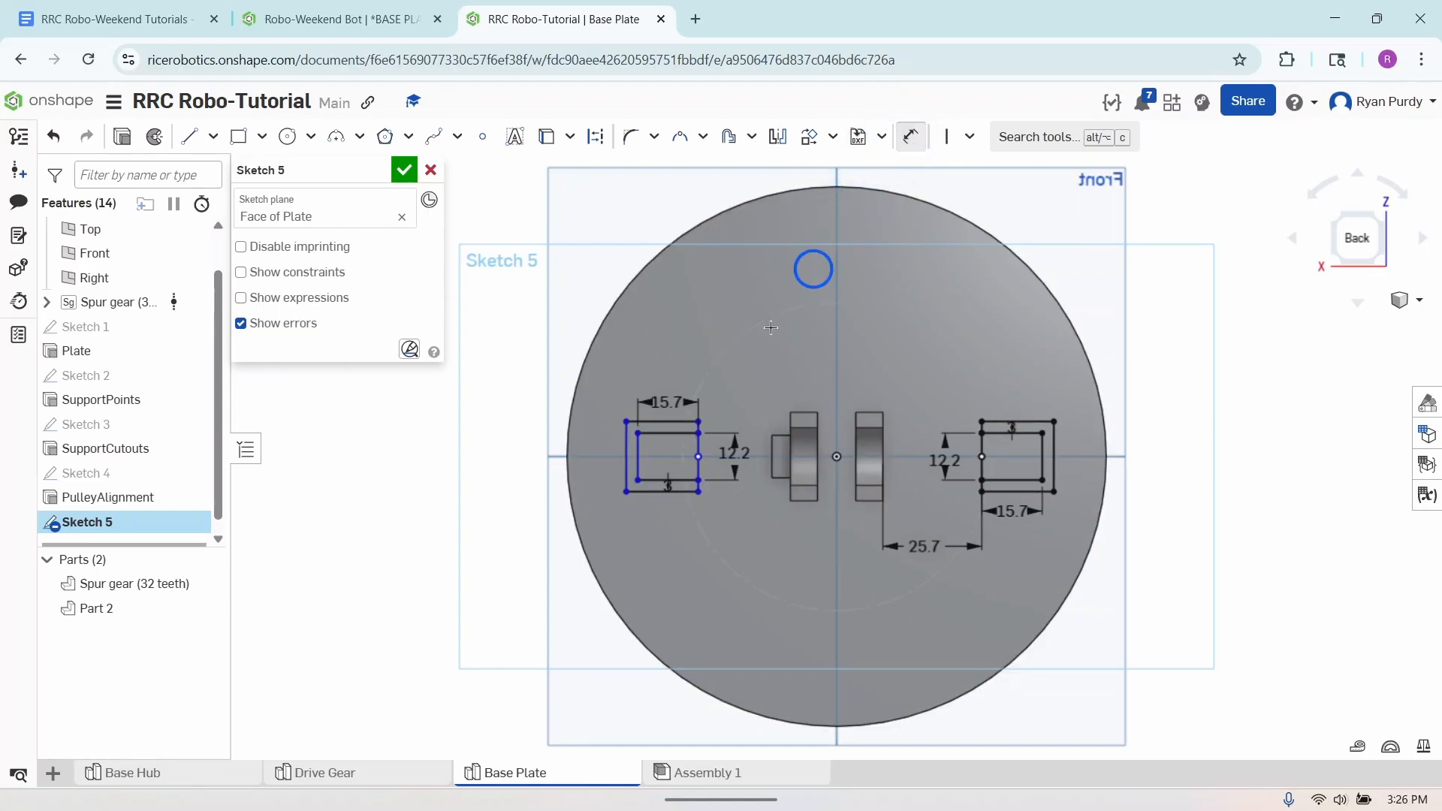
left_click(698, 467)
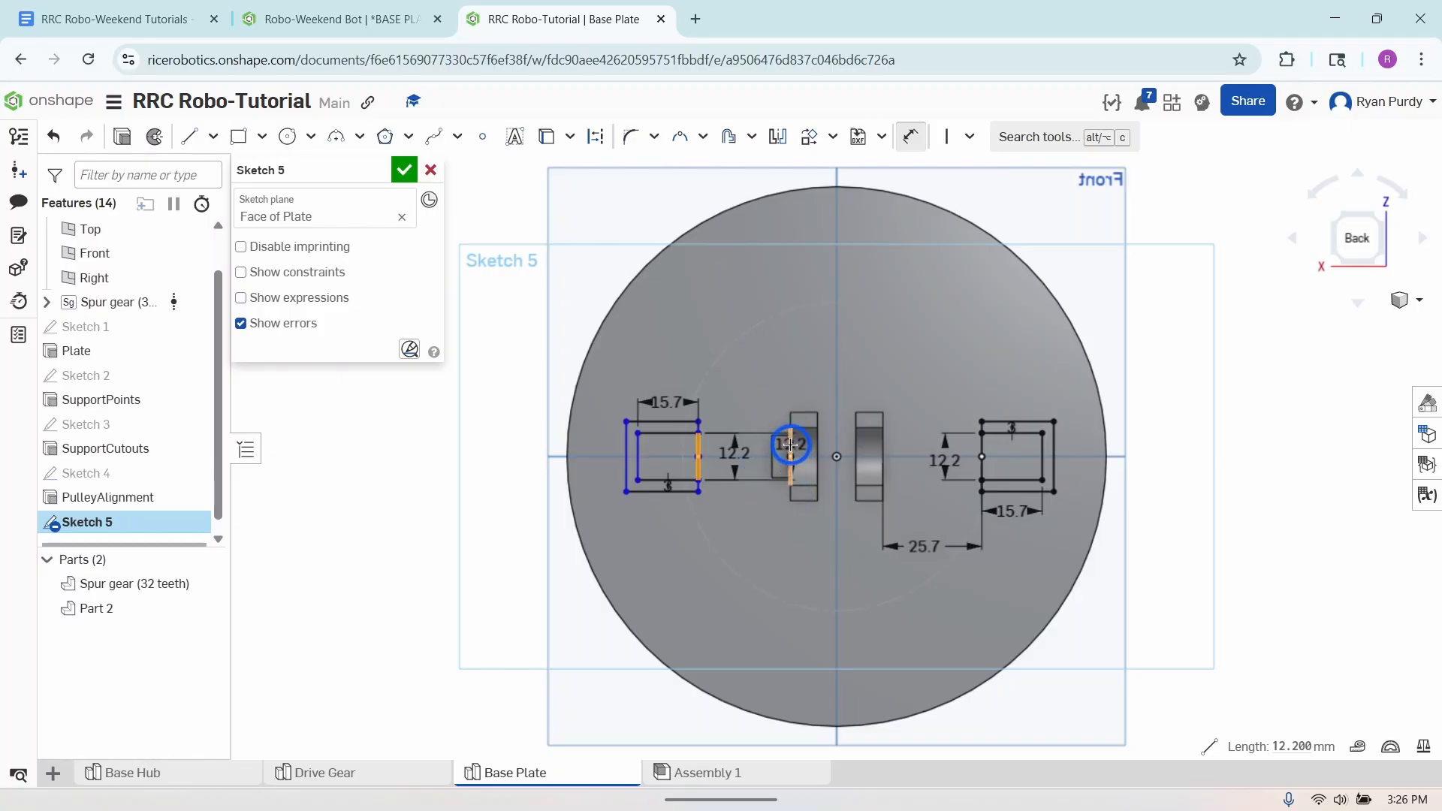
left_click(790, 444)
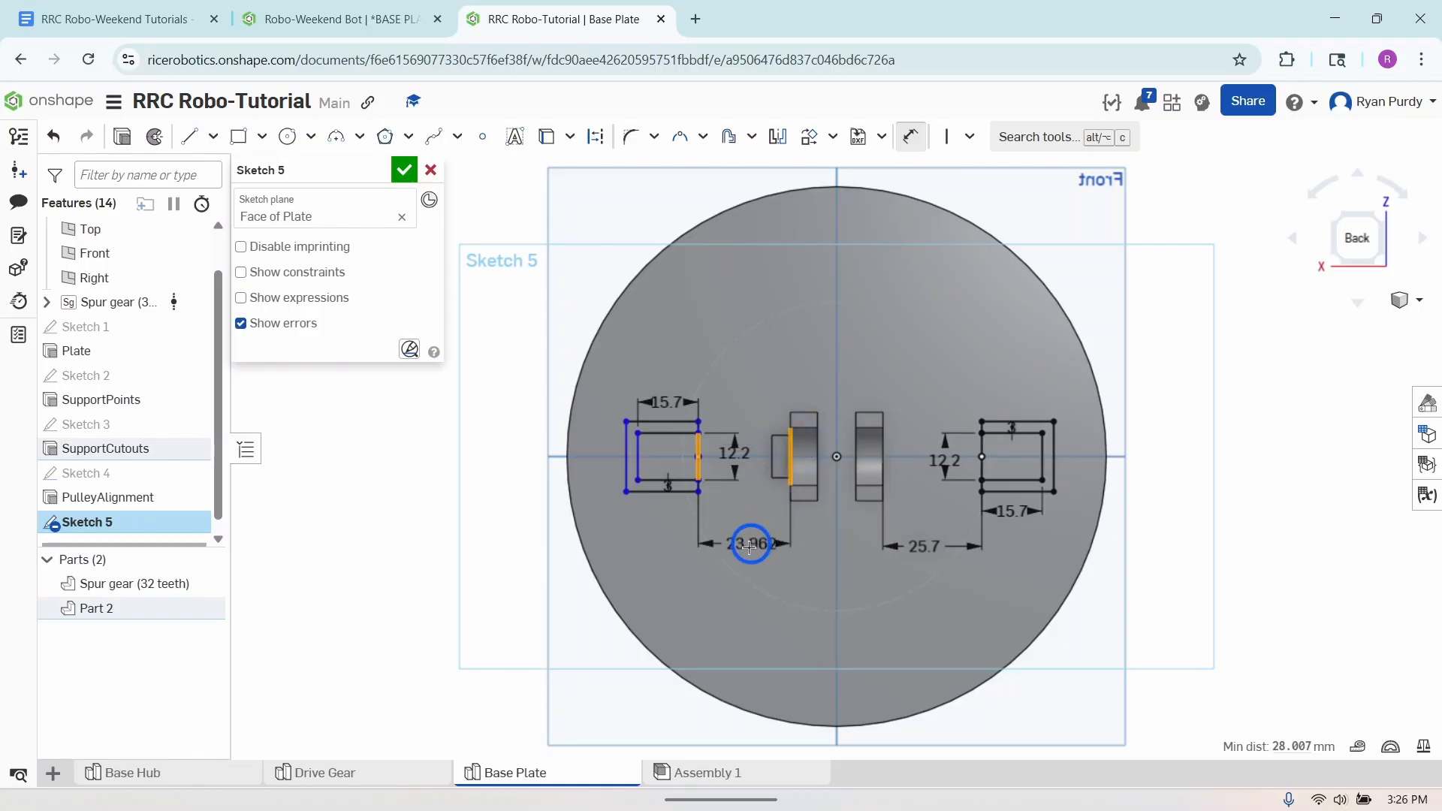
left_click(748, 549)
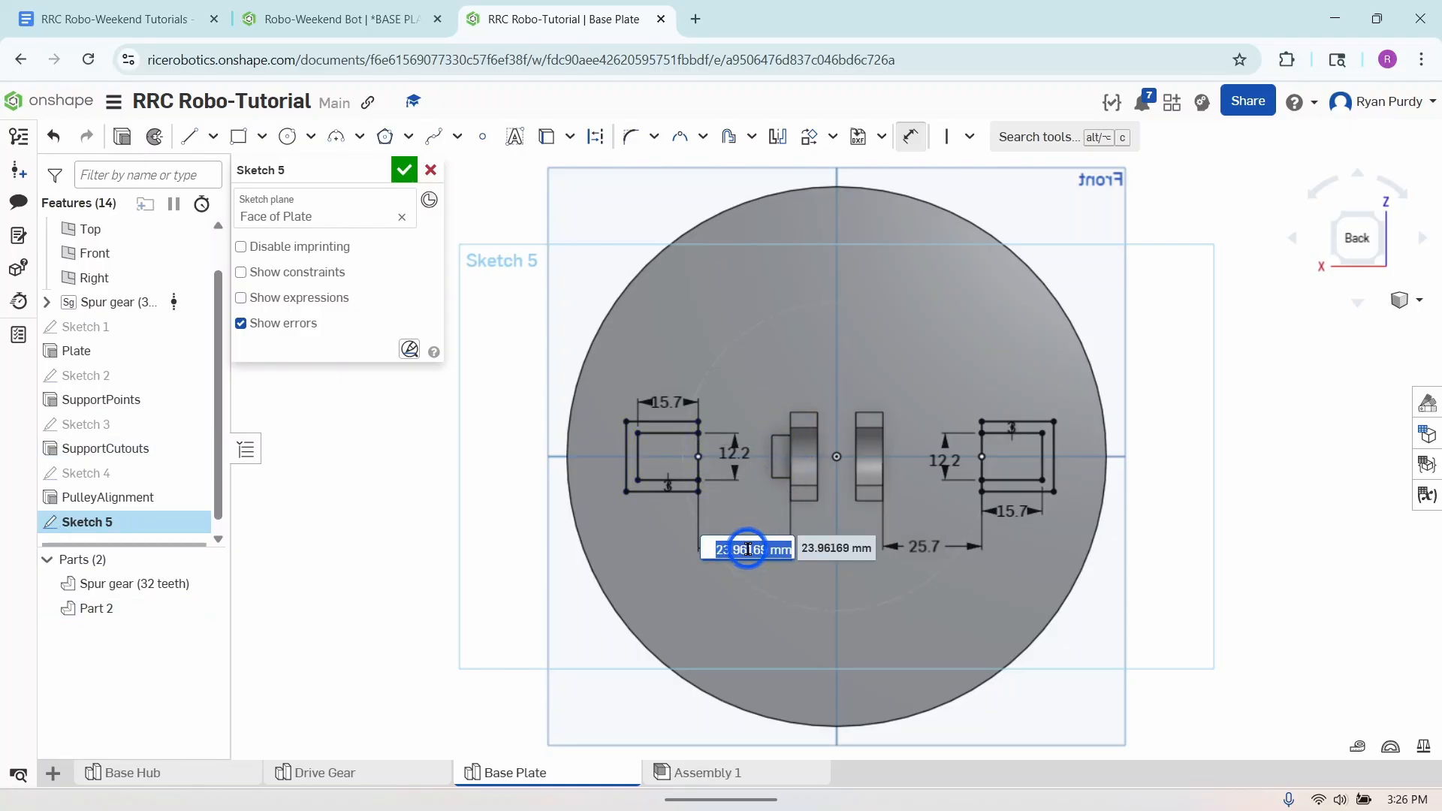
type("35")
key("Return")
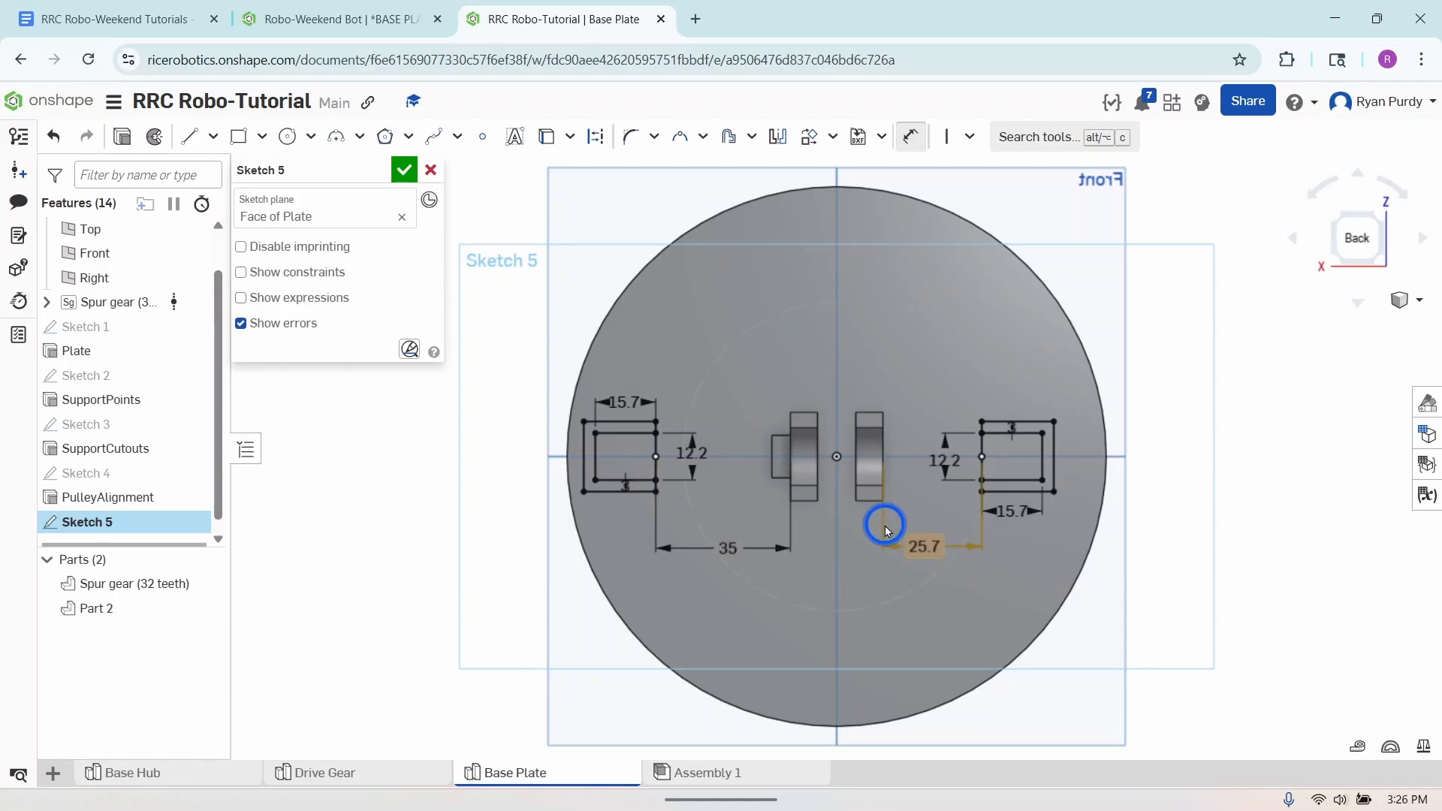
left_click(408, 171)
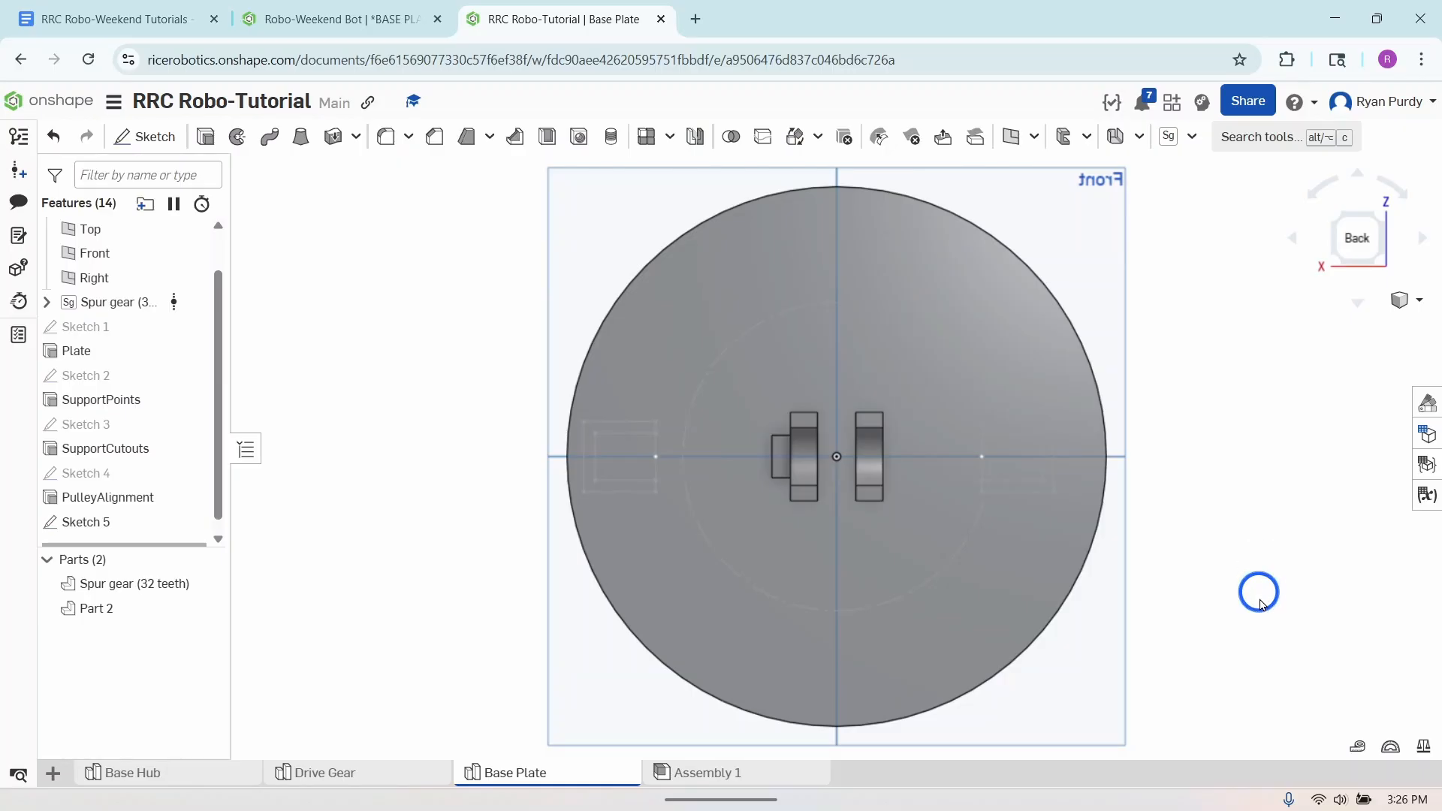
- Extrude both inner rectangles of Sketch 5 to a blind depth of 5.6 mm, adding them to the plate
mouse_move(1181, 637)
right_mouse_down()
mouse_move(1195, 601)
mouse_move(1159, 548)
mouse_move(1146, 588)
right_mouse_up()
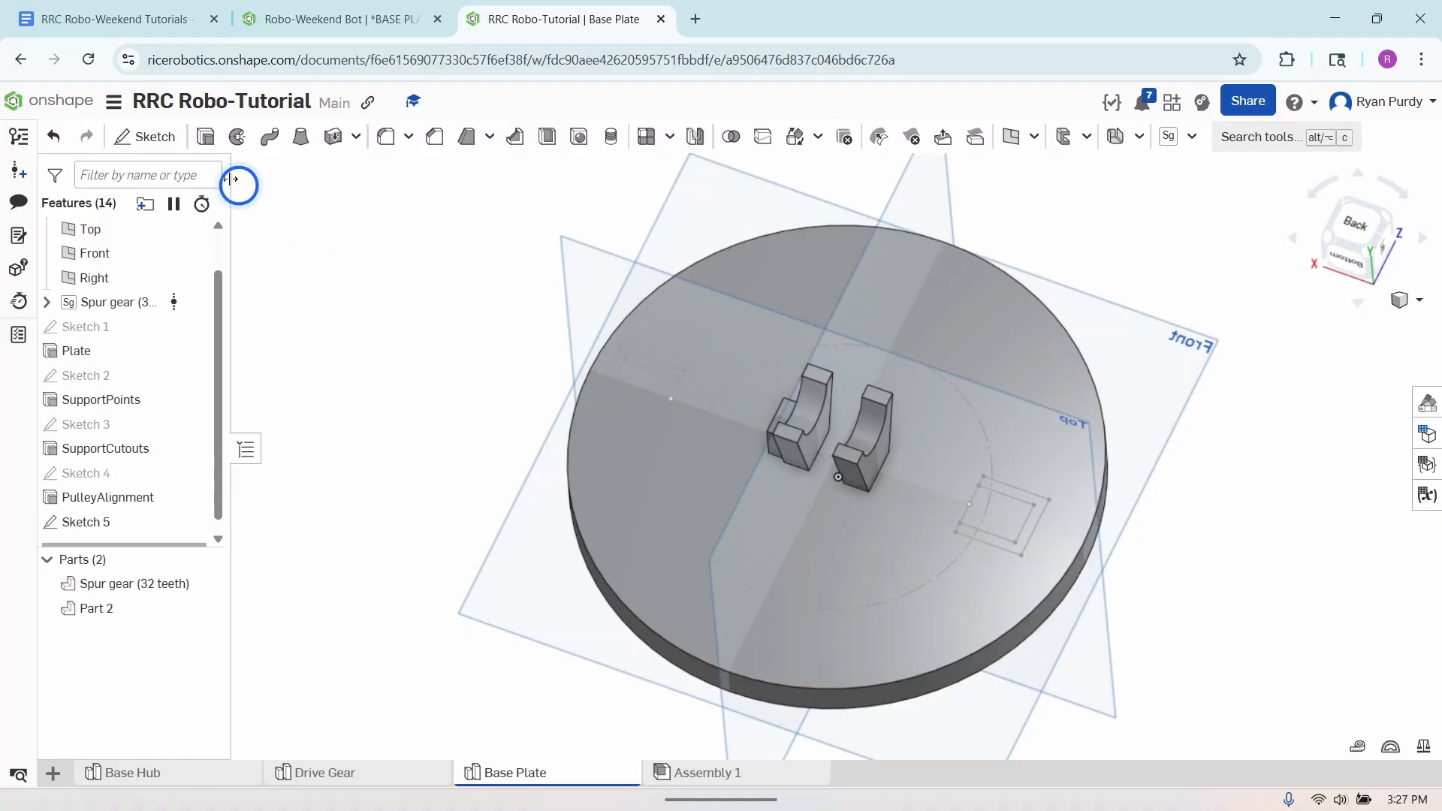
left_click(204, 138)
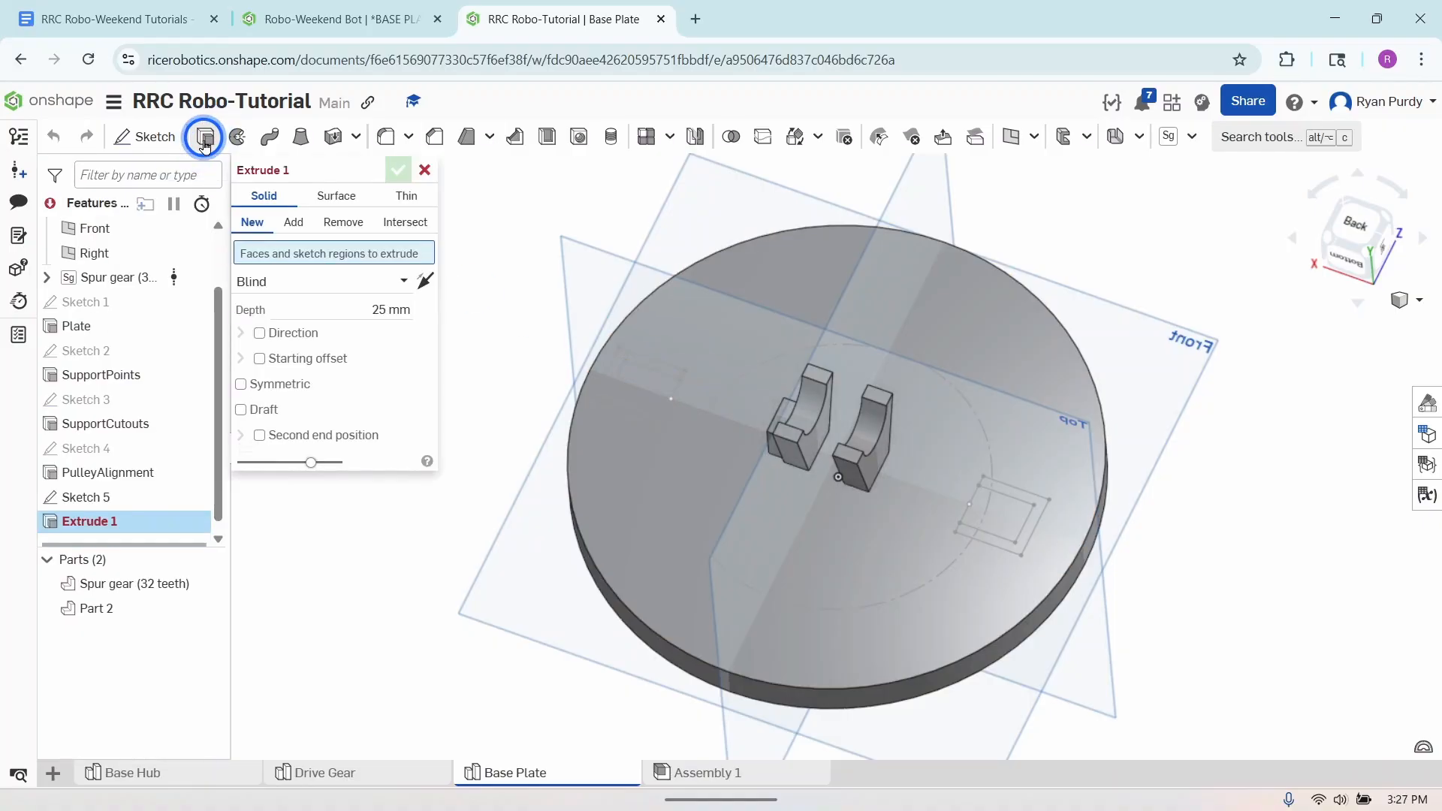
left_click(115, 497)
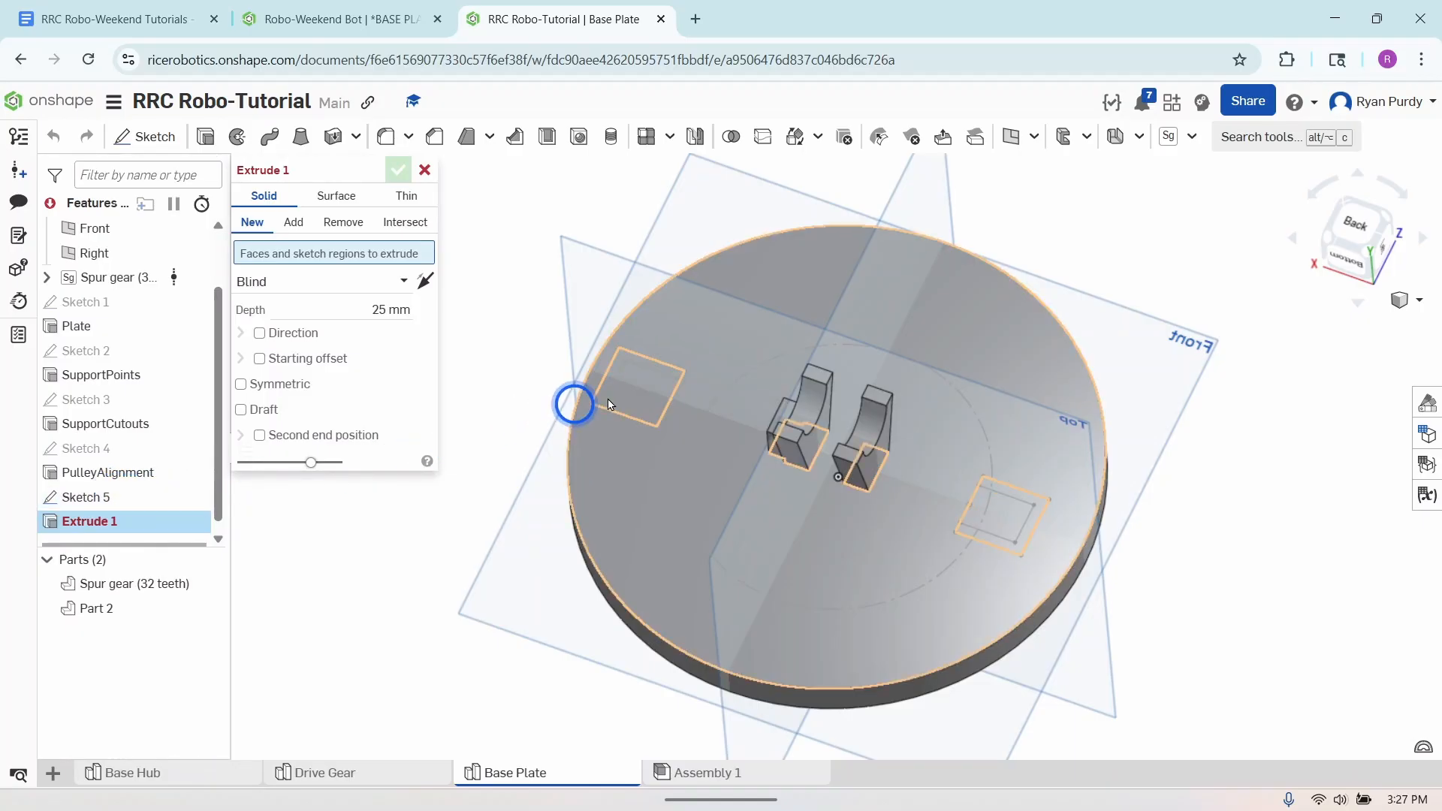
left_click(639, 384)
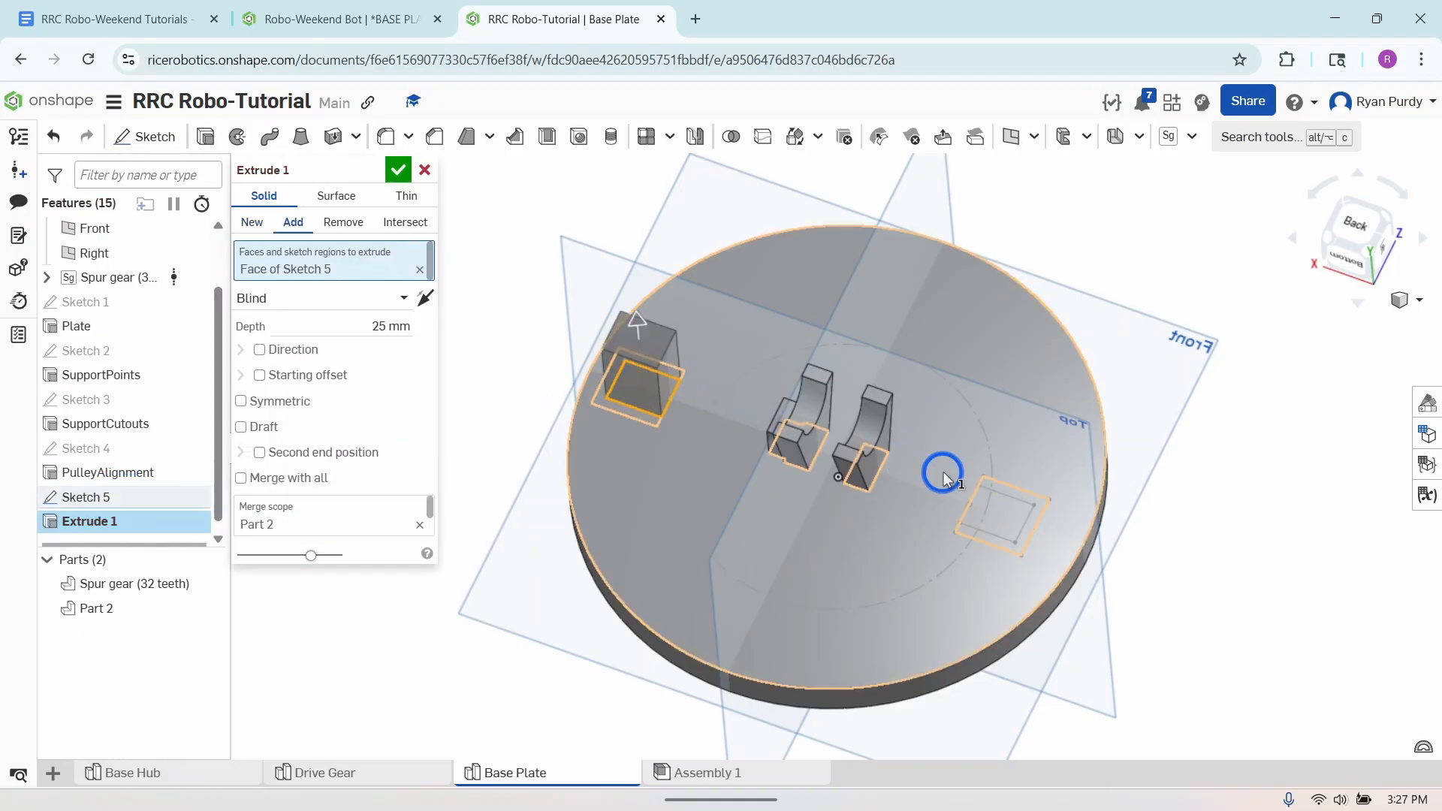
left_click(990, 510)
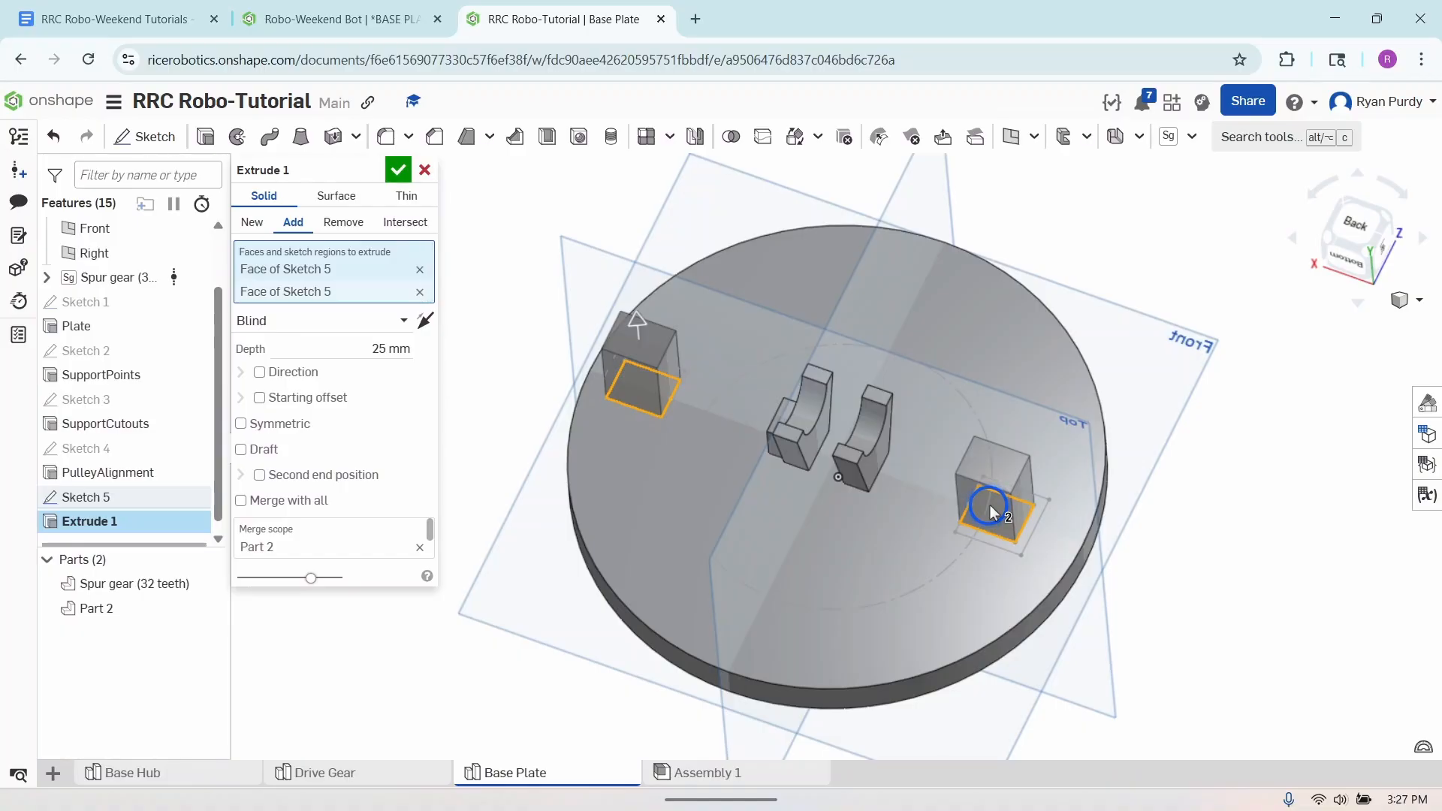
left_click(382, 349)
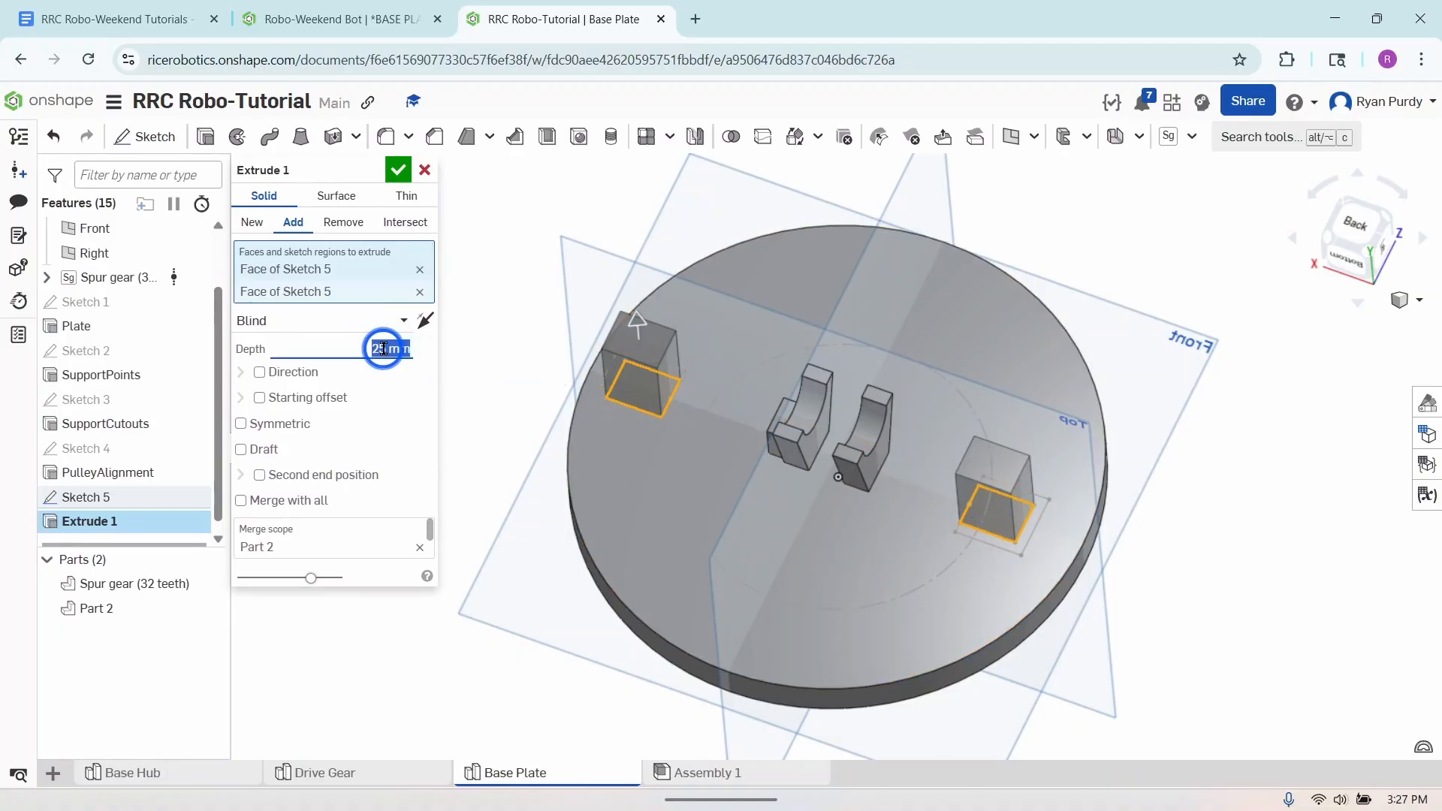
type("5.0")
key("Return")
left_click(399, 172)
- Show Sketch 5 again and extrude both three-sided wall regions to a blind depth of 15 mm, adding them to the plate
mouse_move(357, 487)
right_mouse_down()
mouse_move(371, 453)
mouse_move(356, 492)
right_mouse_up()
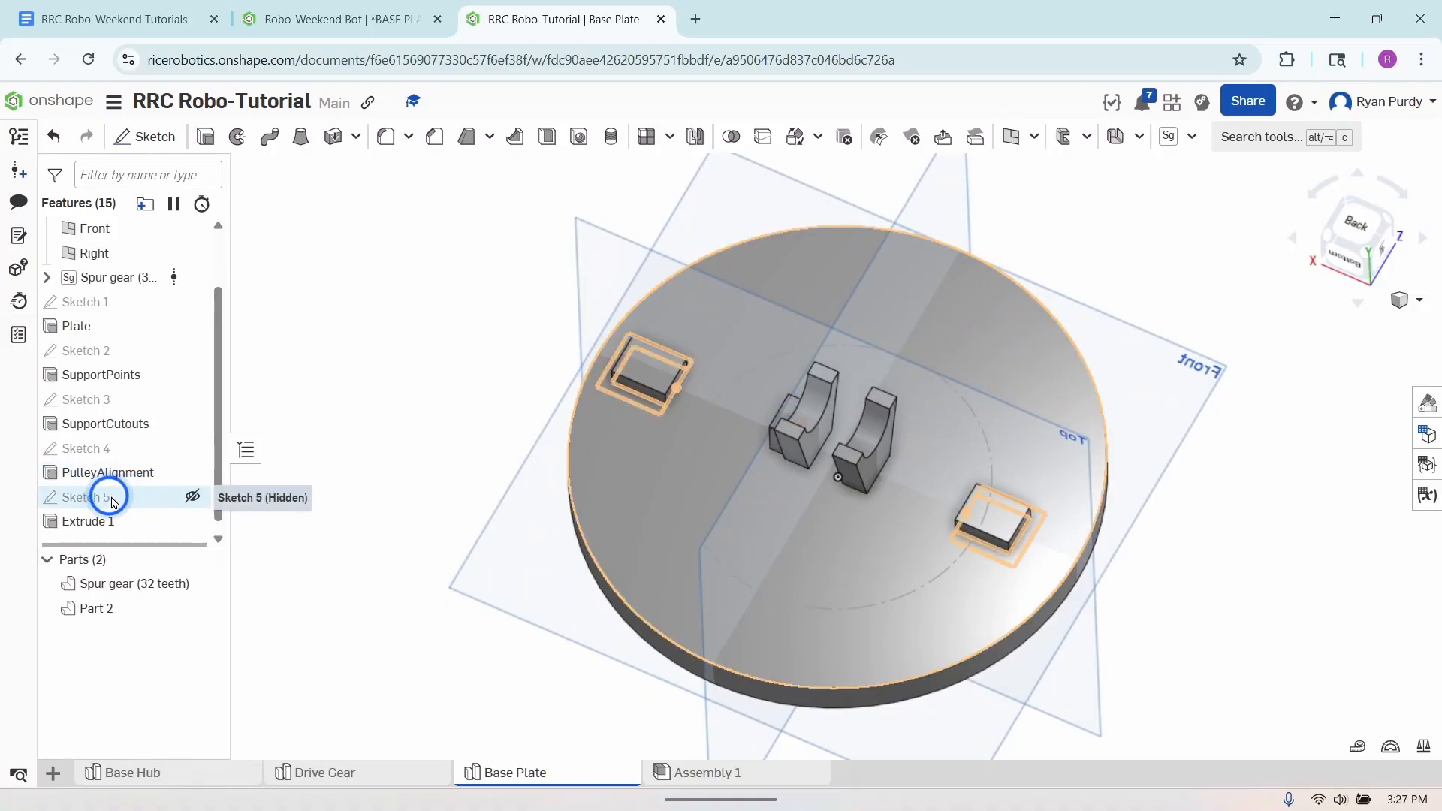
left_click(192, 498)
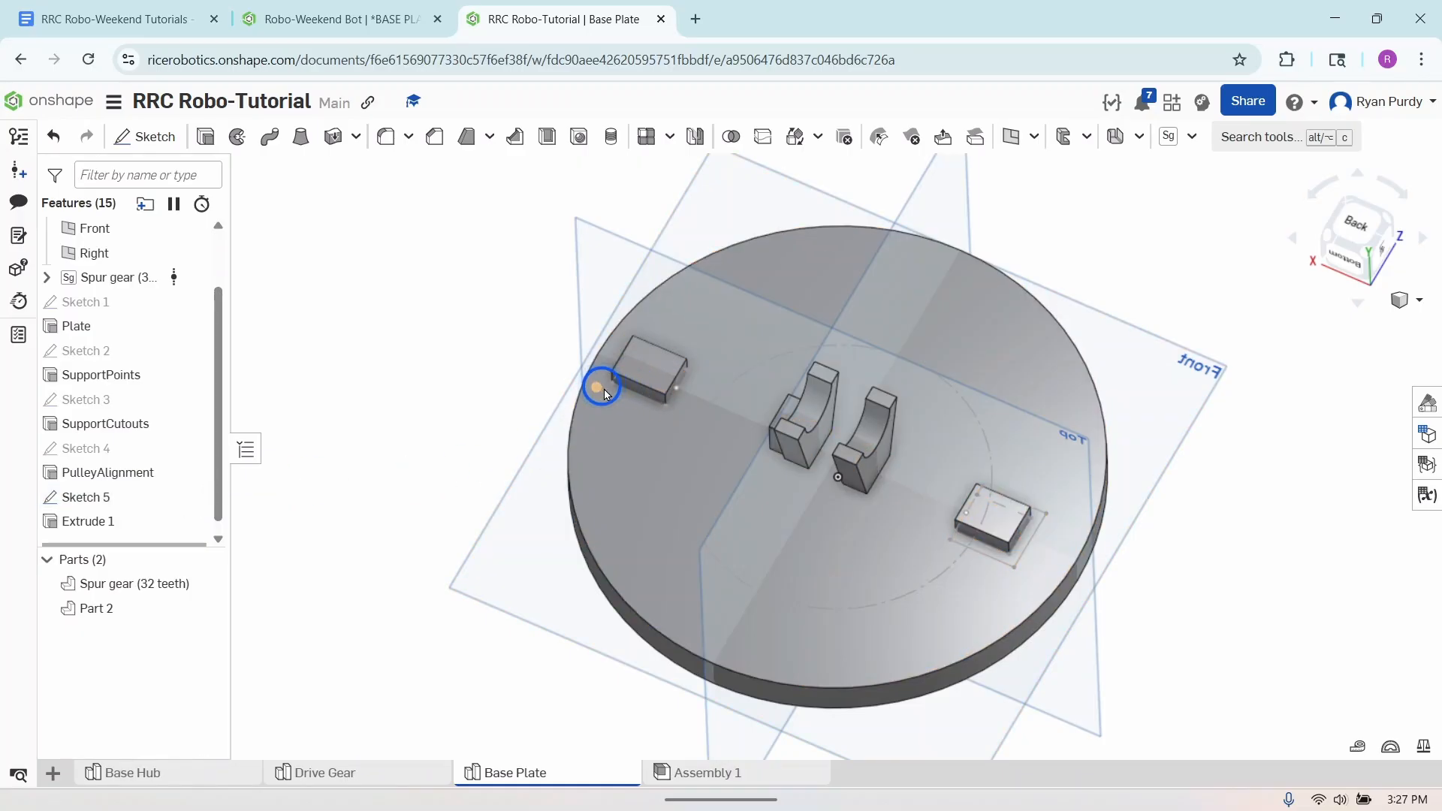
left_click(206, 137)
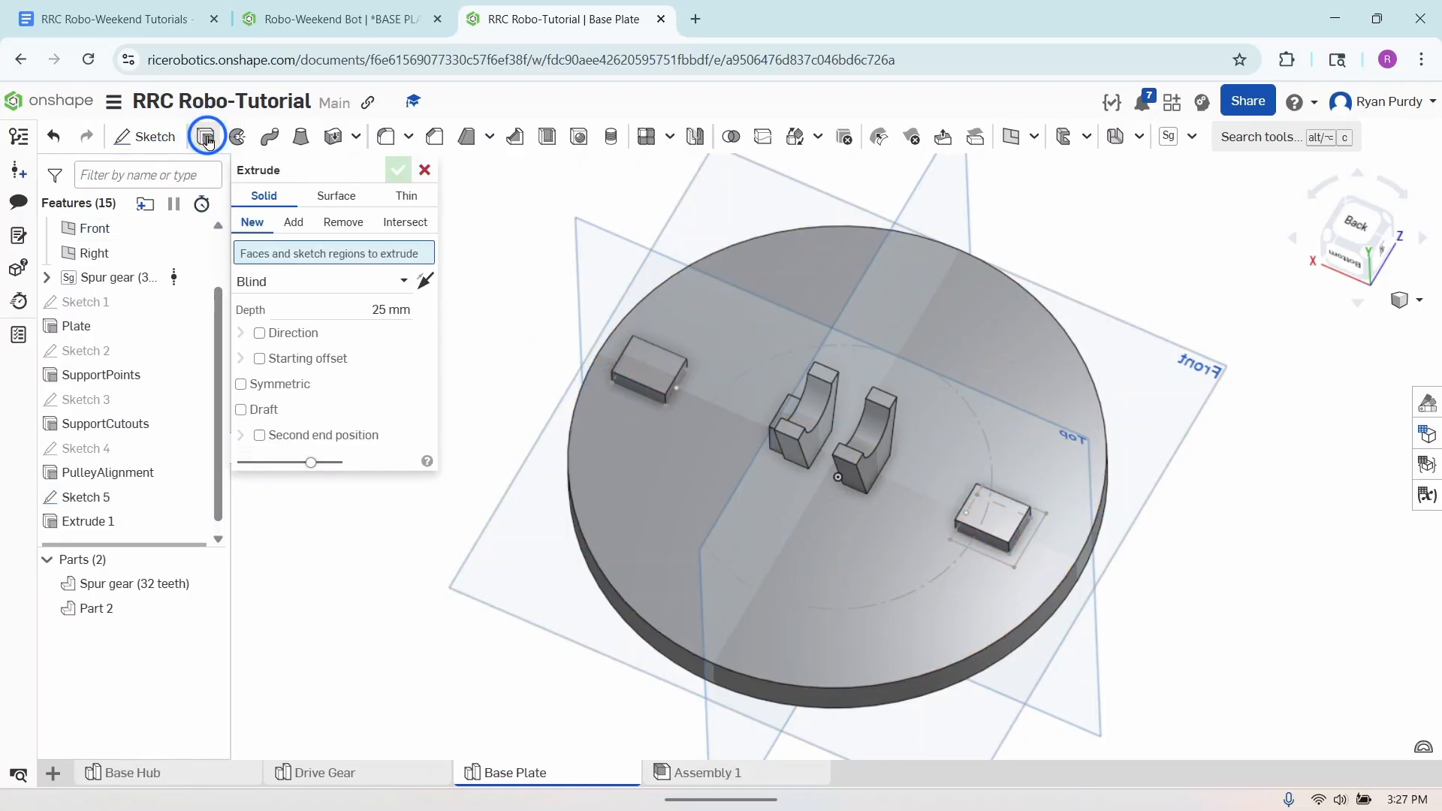
left_click(607, 389)
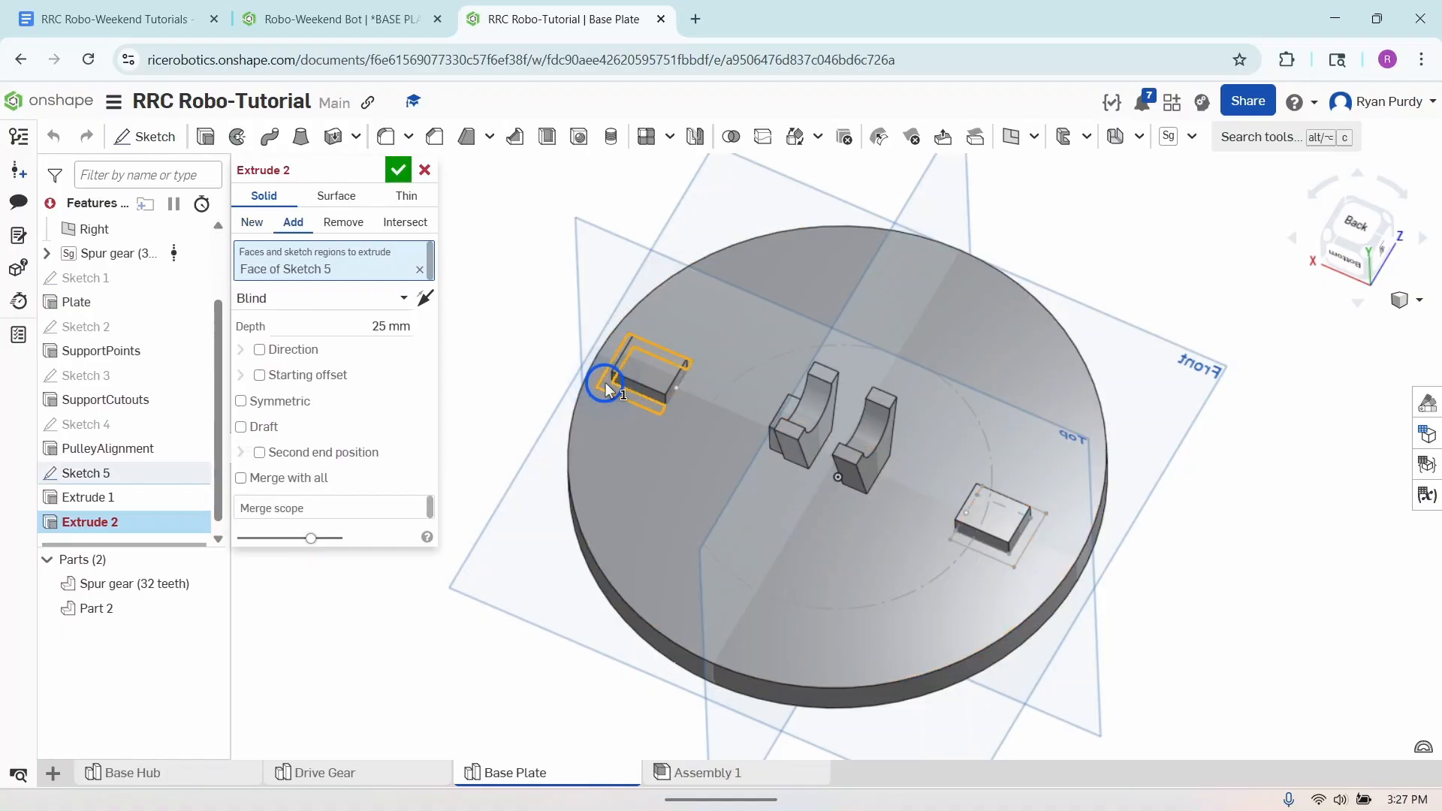
left_click(1007, 563)
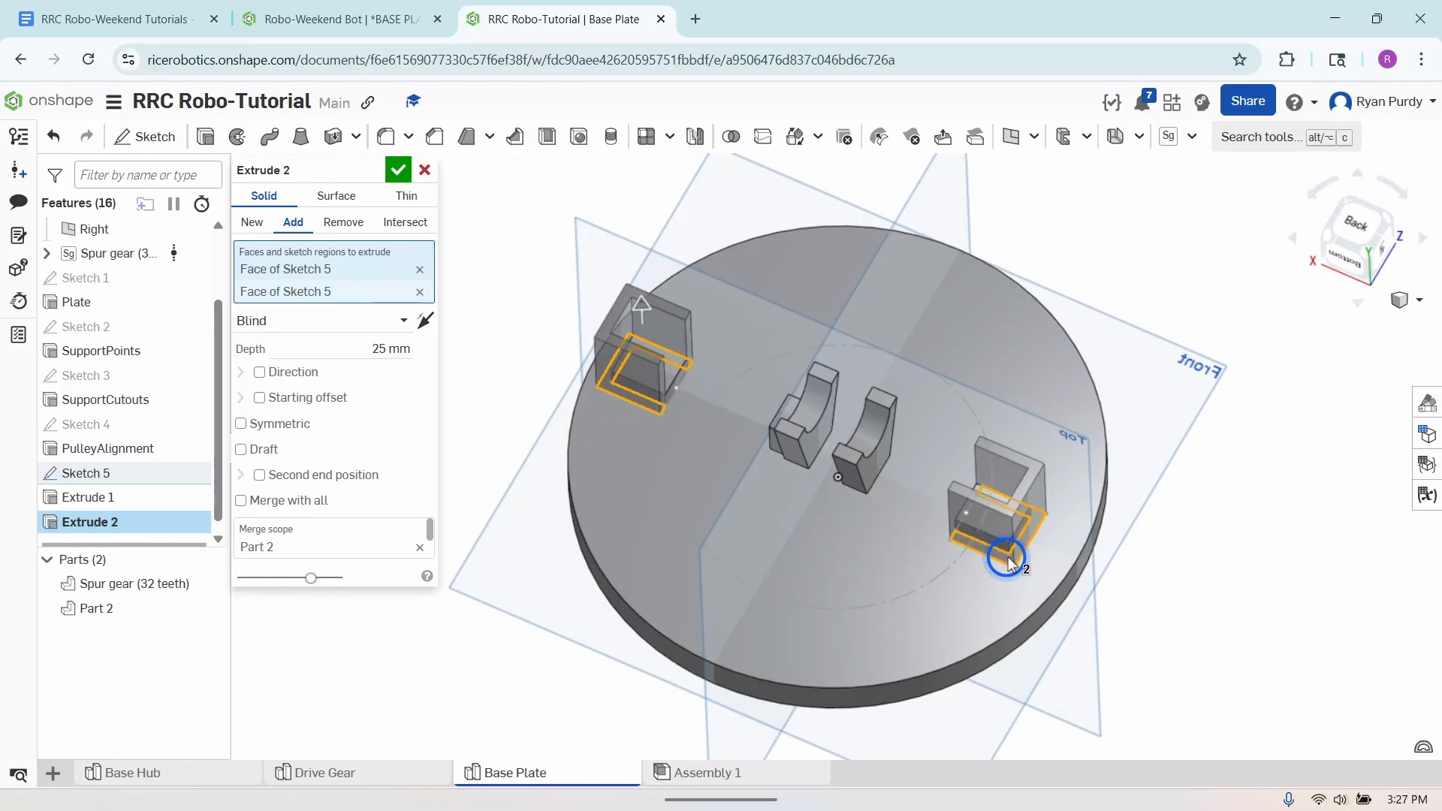
left_click(378, 344)
type("15")
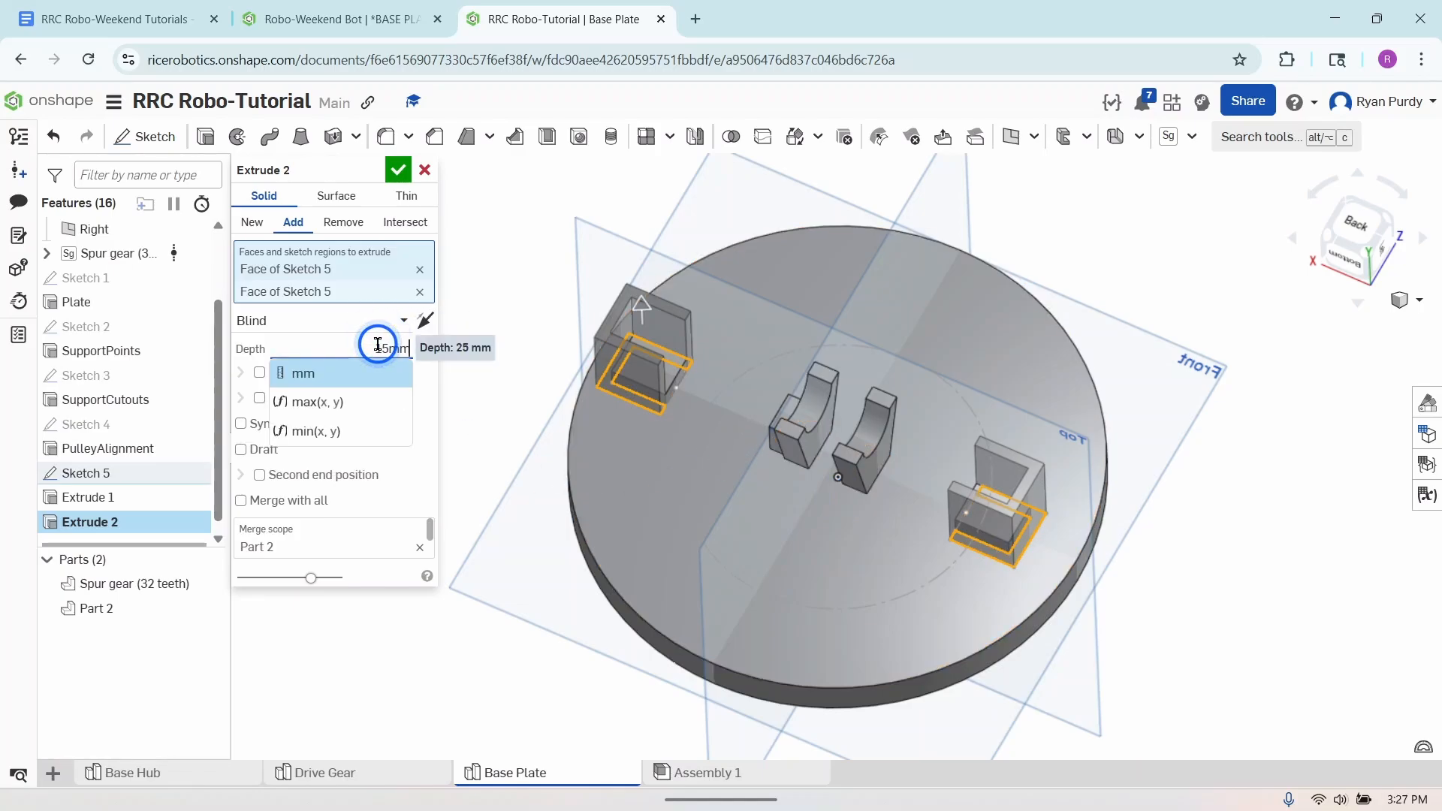
key("Return")
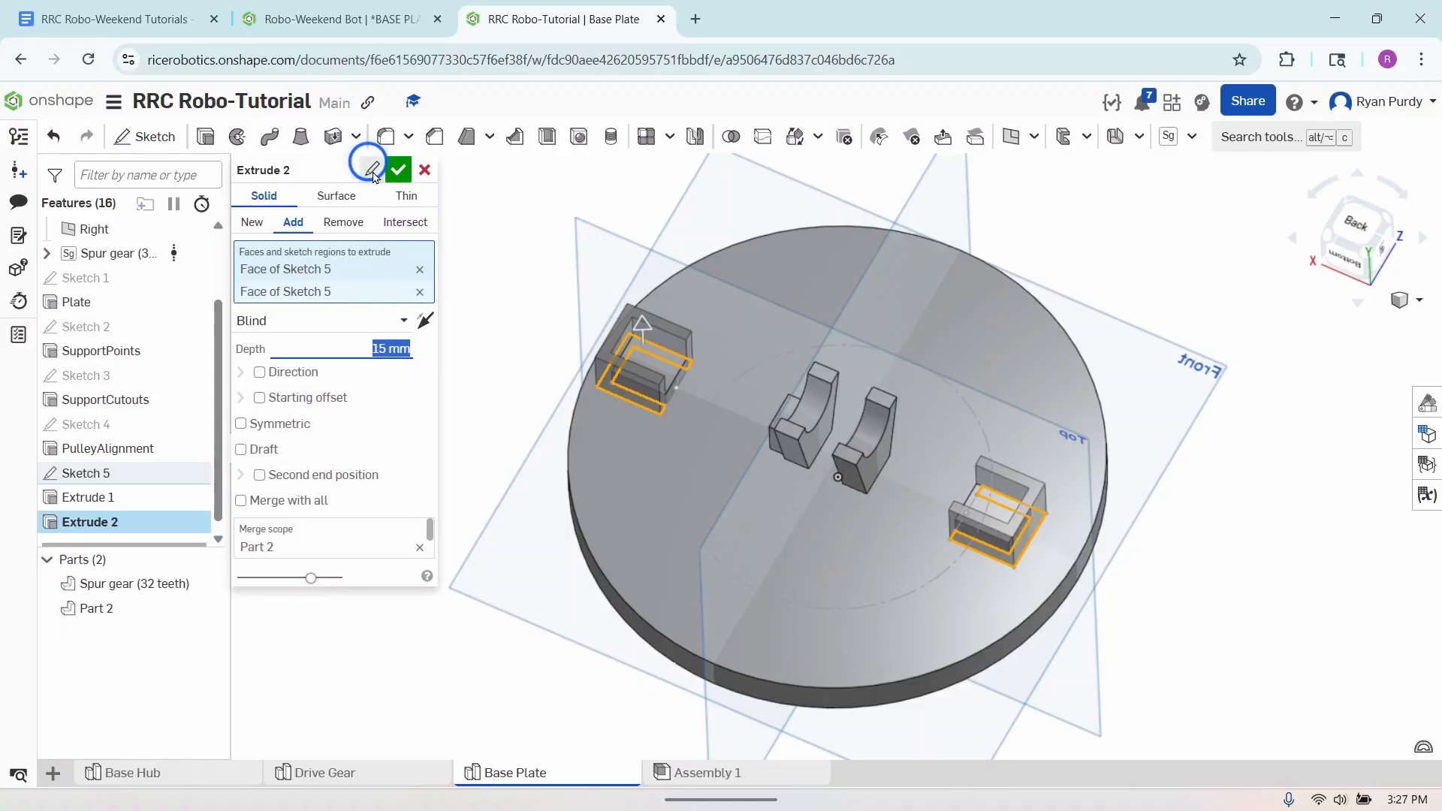
left_click(398, 169)
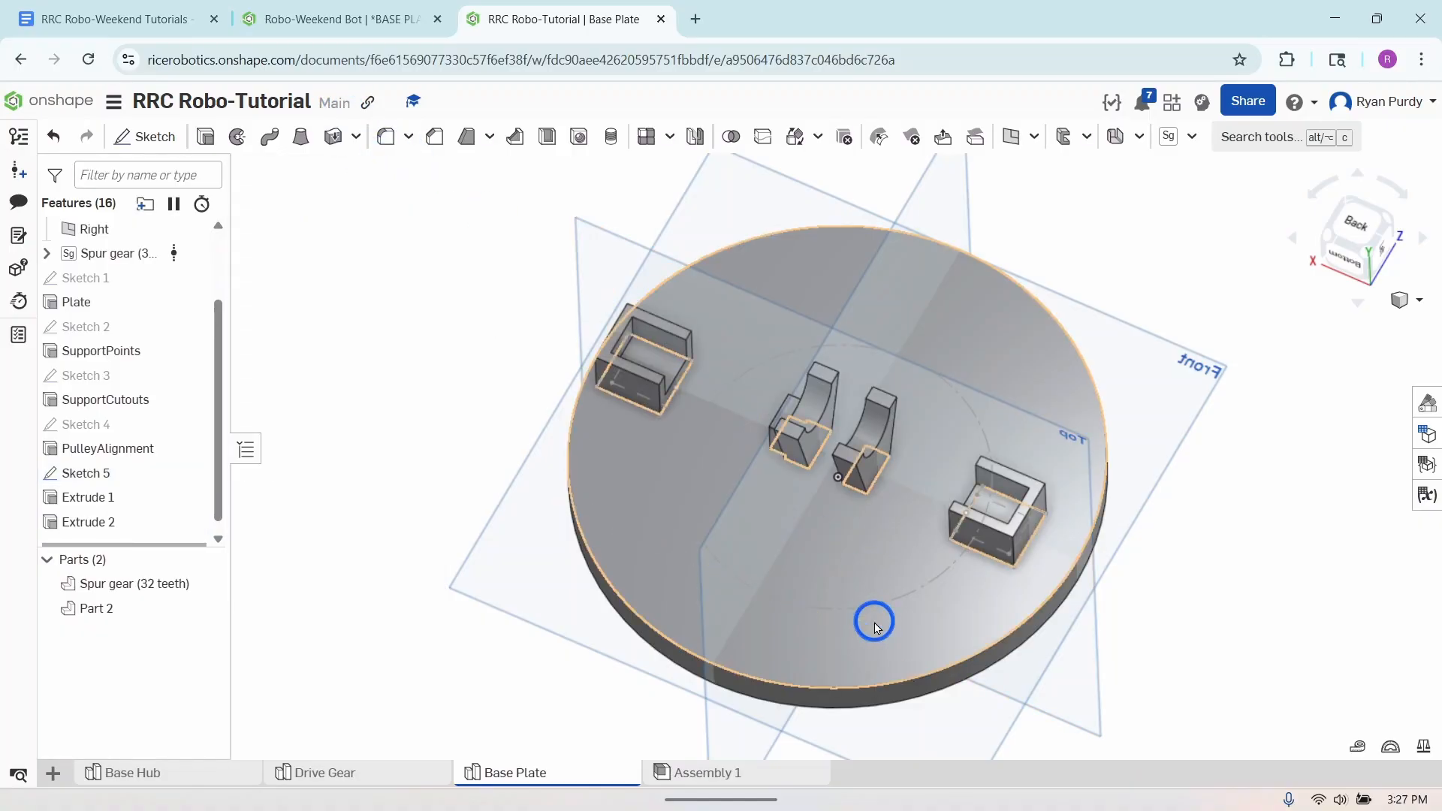
- Rename the first extrude of Sketch 5, Extrude 1, as ServoPlatform
mouse_move(871, 622)
right_mouse_down()
mouse_move(871, 590)
mouse_move(881, 610)
right_mouse_up()
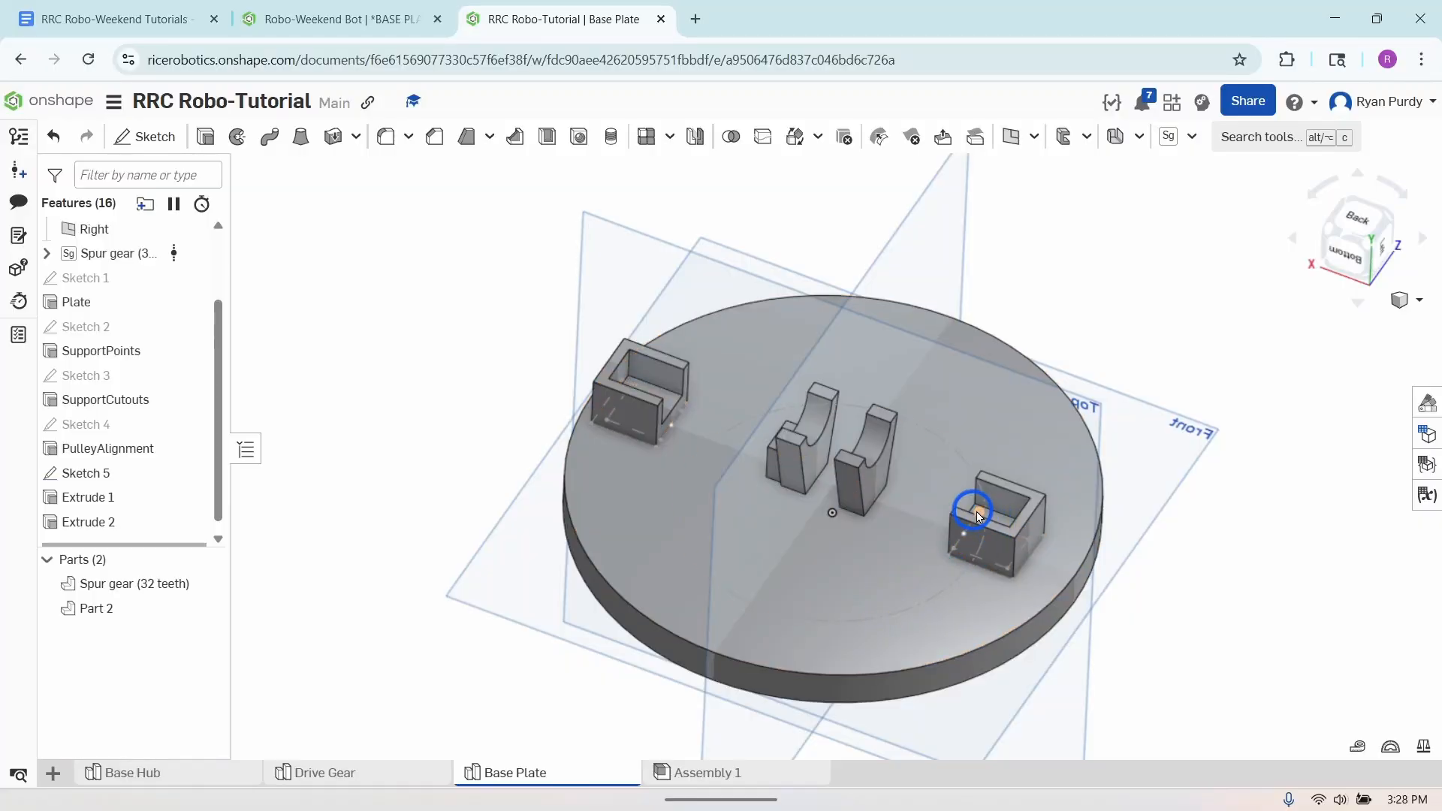
left_click(889, 528)
left_click(160, 498)
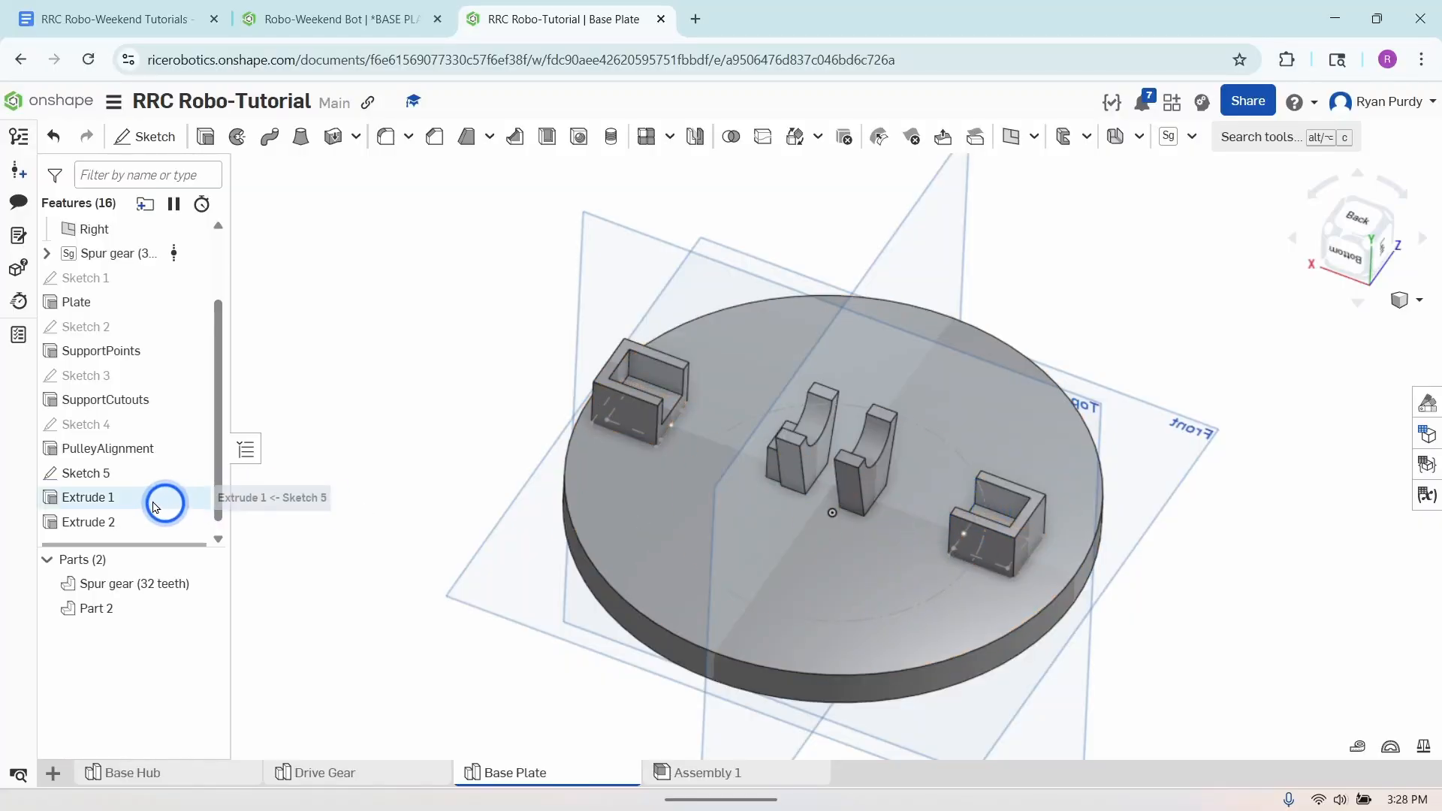
right_click(176, 499)
left_click(194, 520)
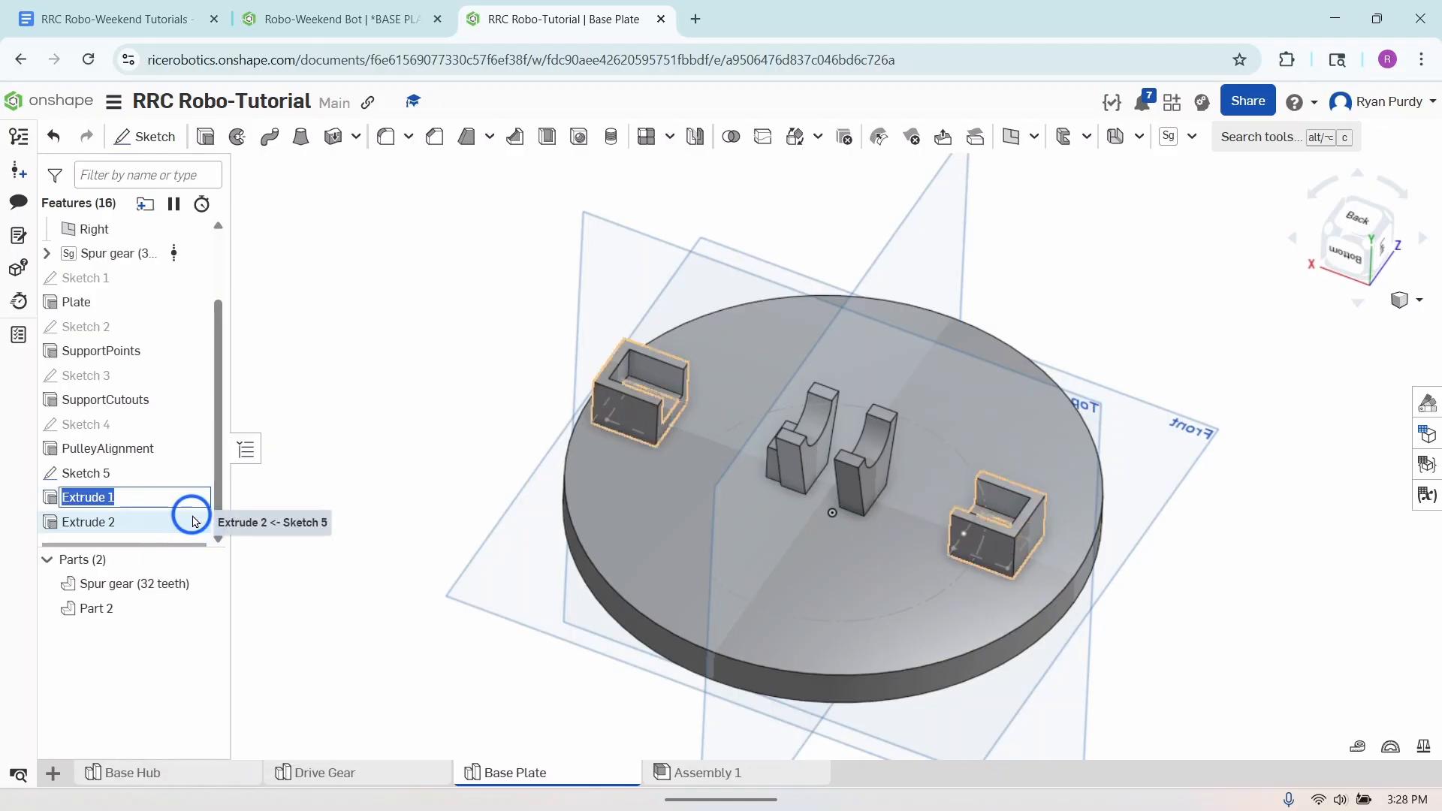
type("S")
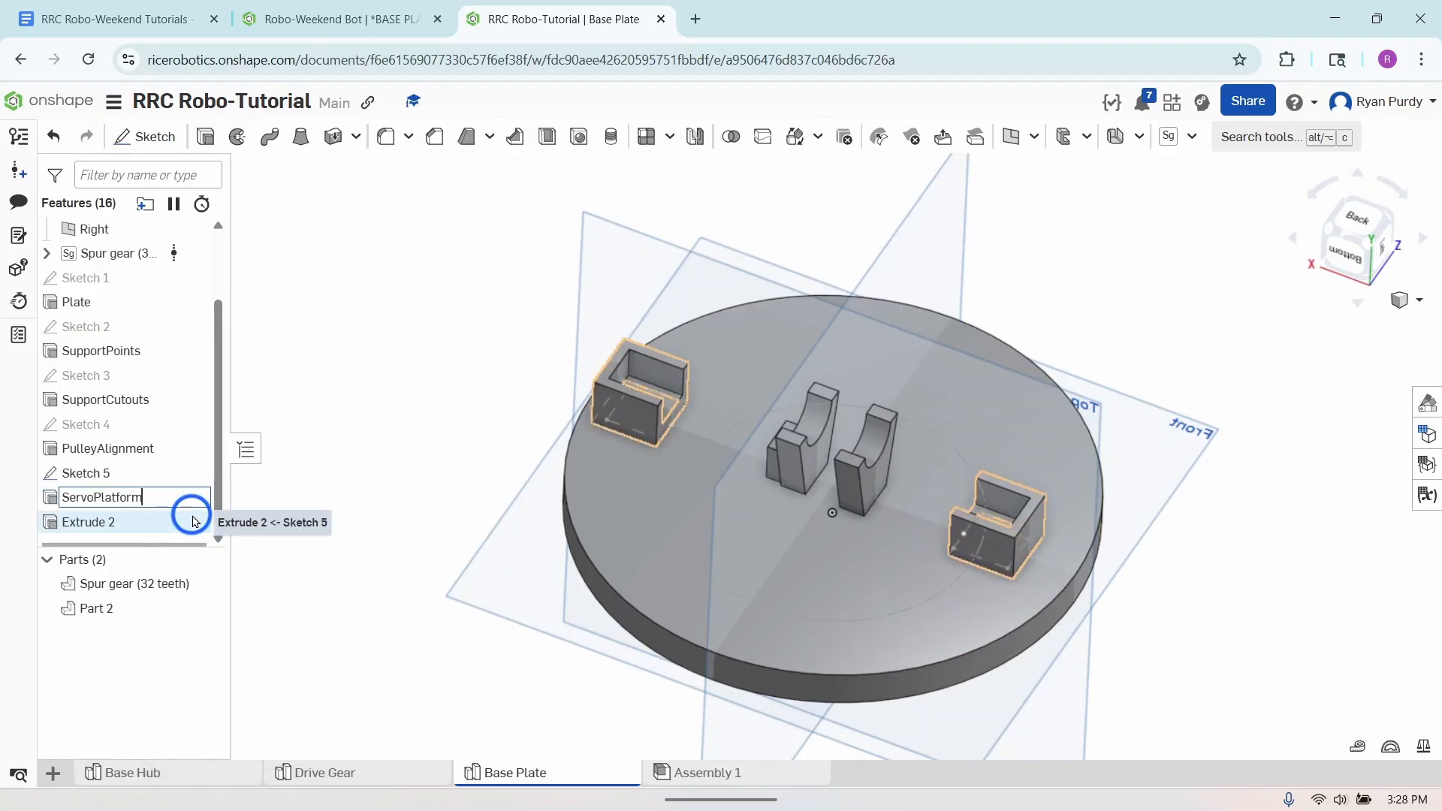
type("ervoPlatform")
key("Return")
- Rename the wall extrude, Extrude 2, as ServoWalls
right_click(224, 539)
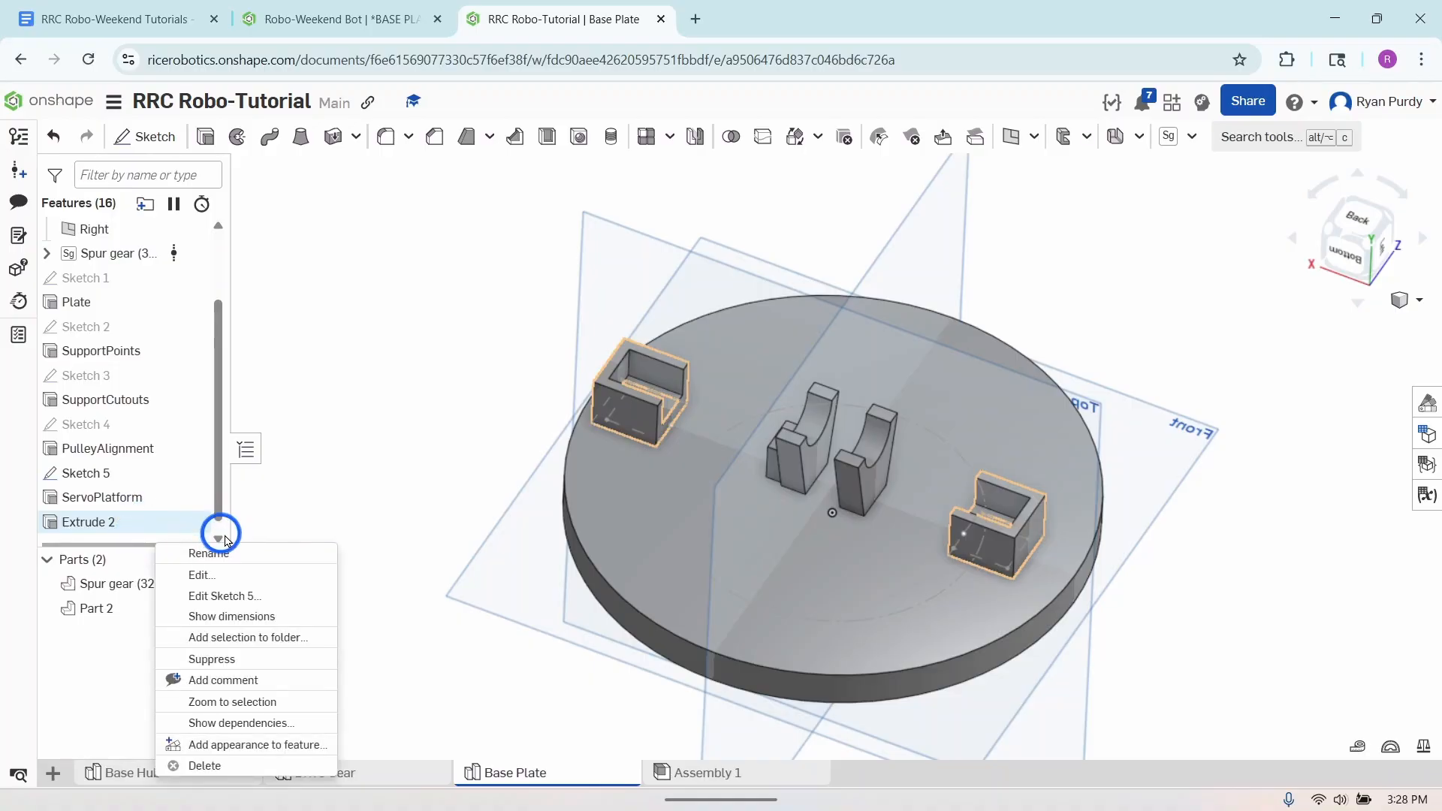
left_click(224, 551)
type("ServoW")
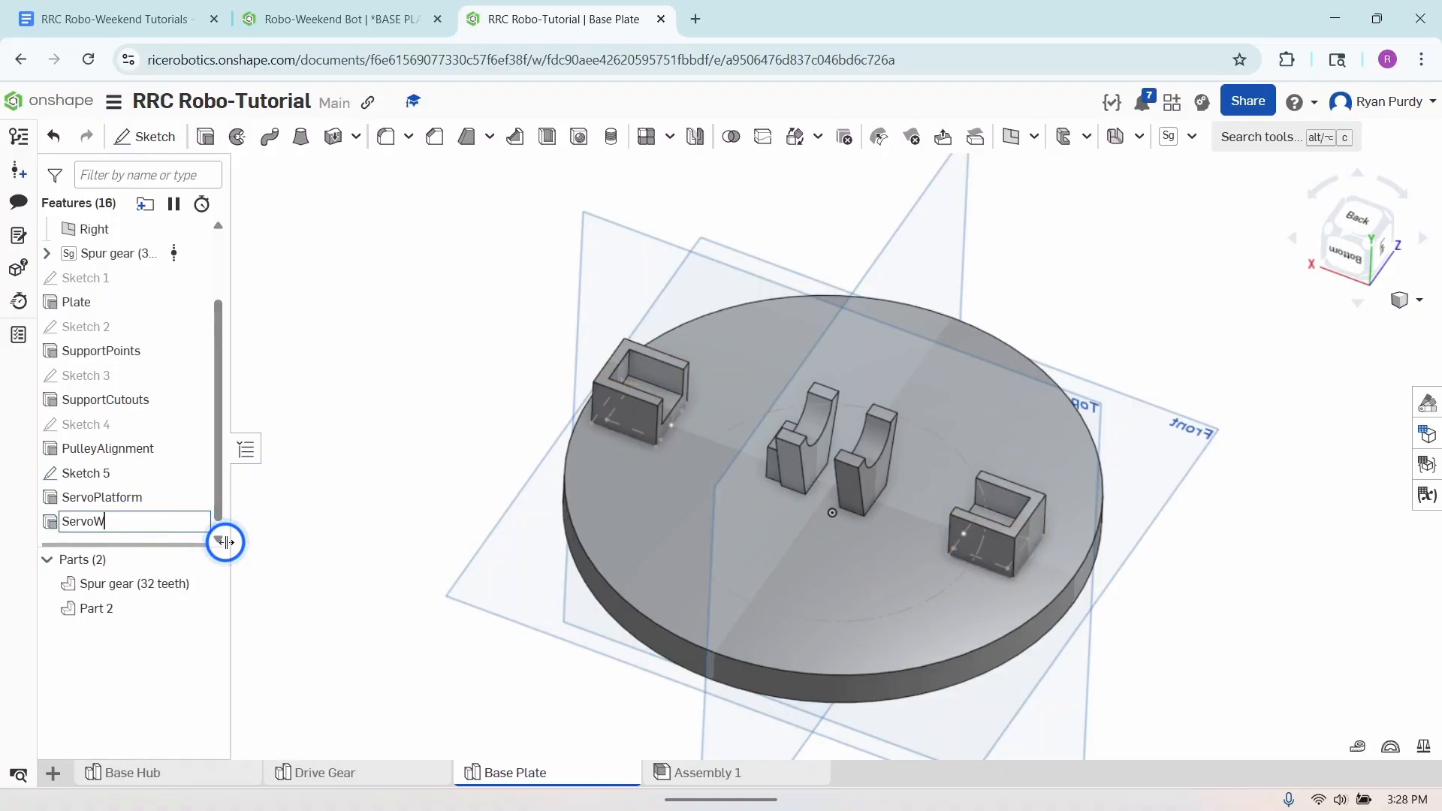
type("alls")
key("Return")
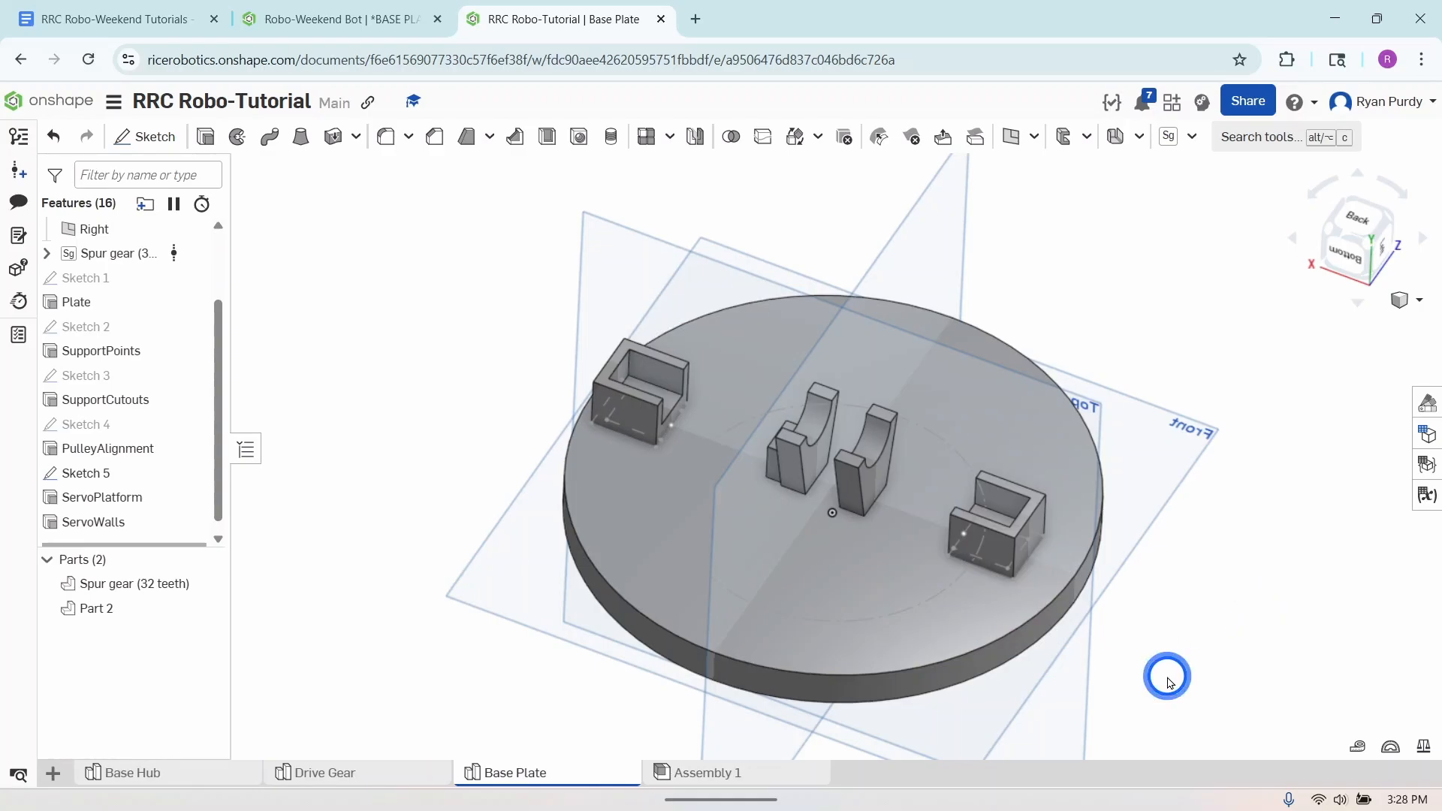
- Start a new sketch on the open-side ServoPlatform face of the holder nearer the pulley alignment block and activate the center point circle tool
right_click_drag(1166, 676, 1159, 650)
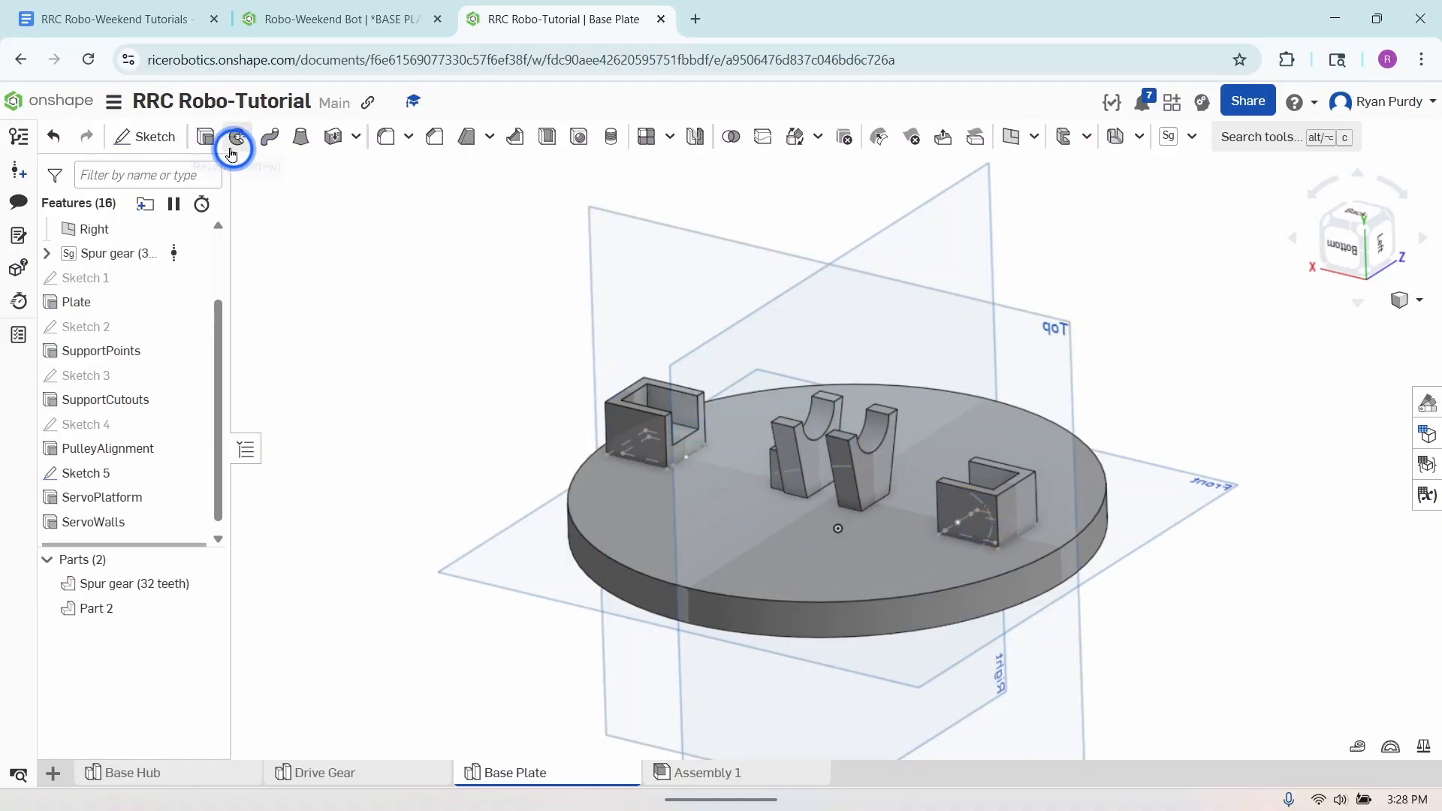
left_click(147, 138)
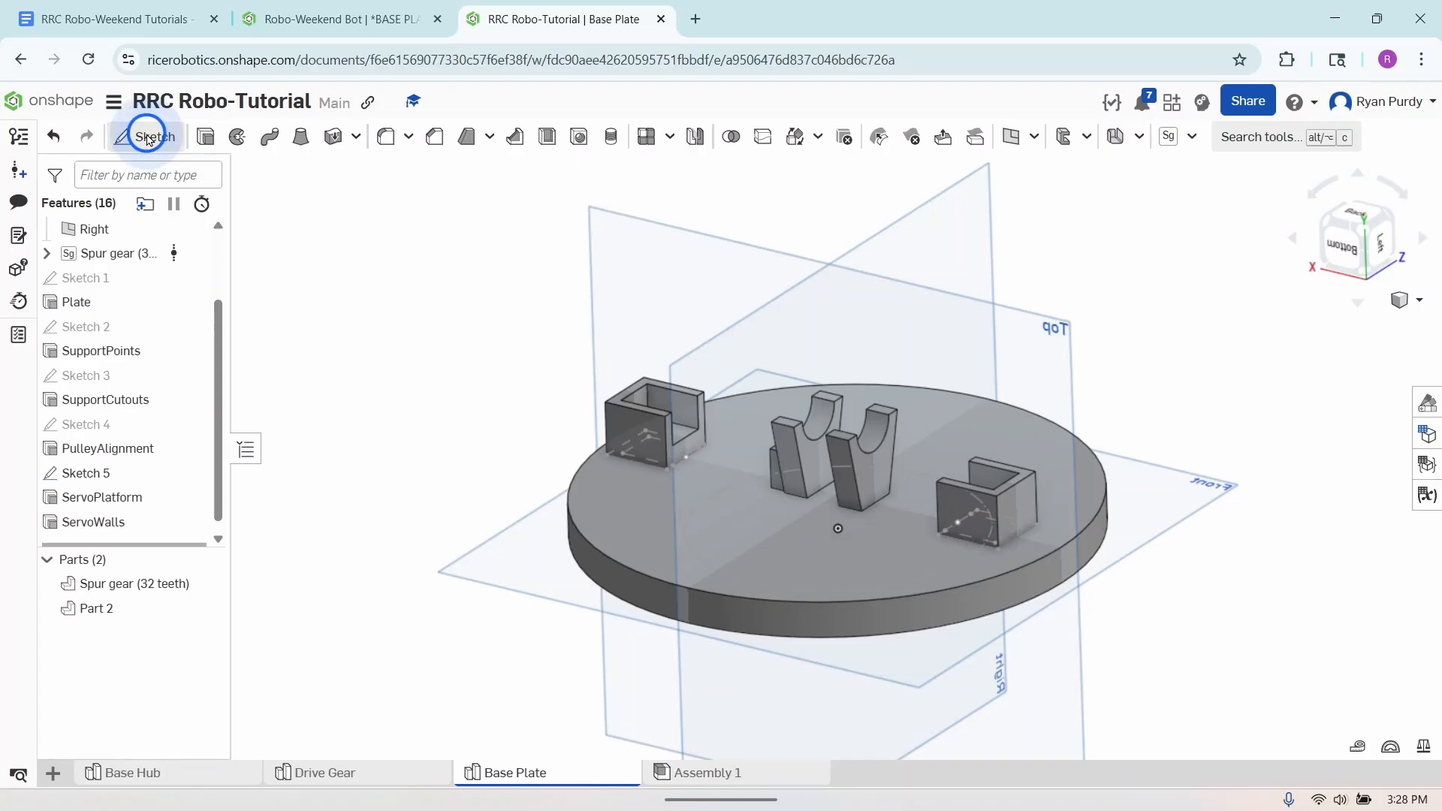
left_click(683, 451)
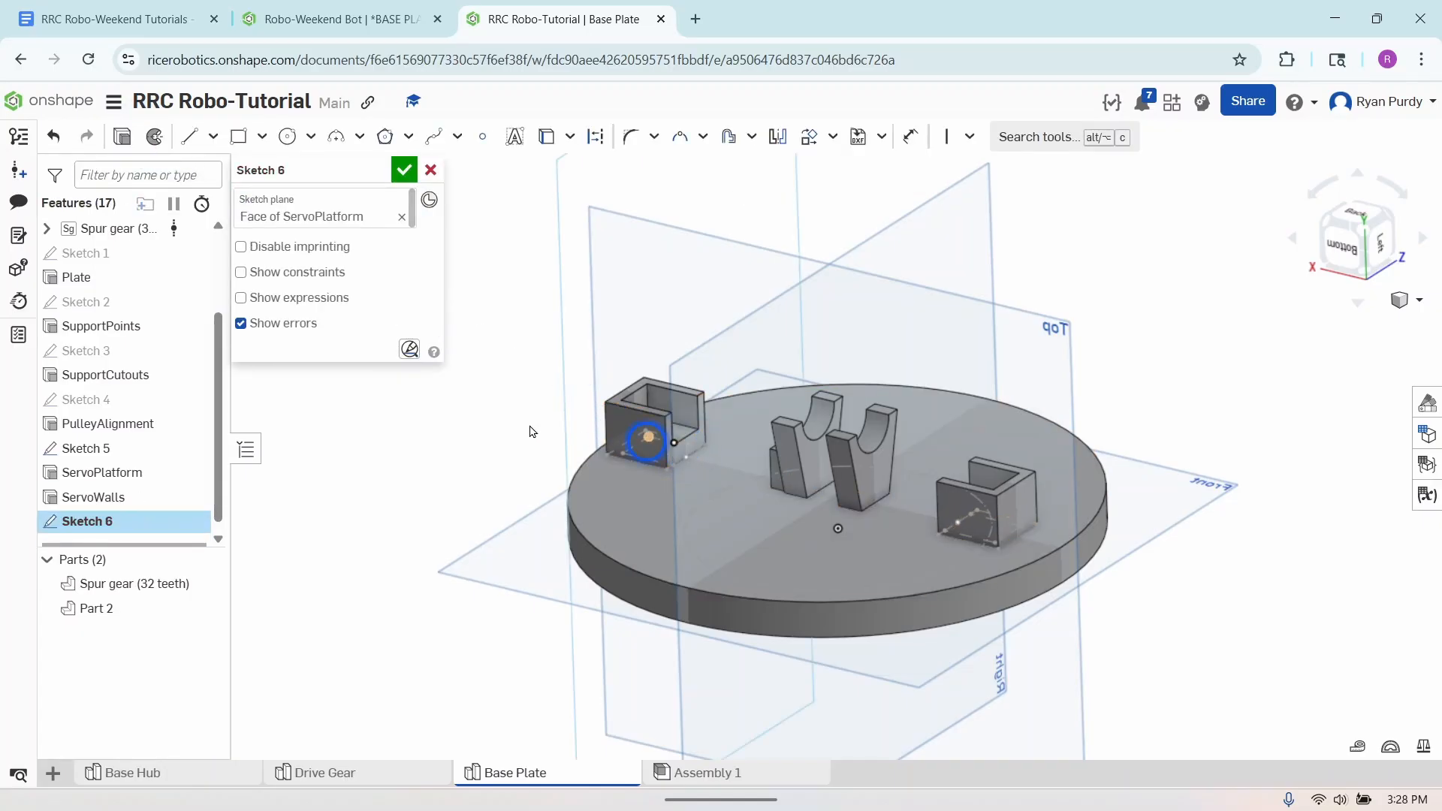
right_click(463, 433)
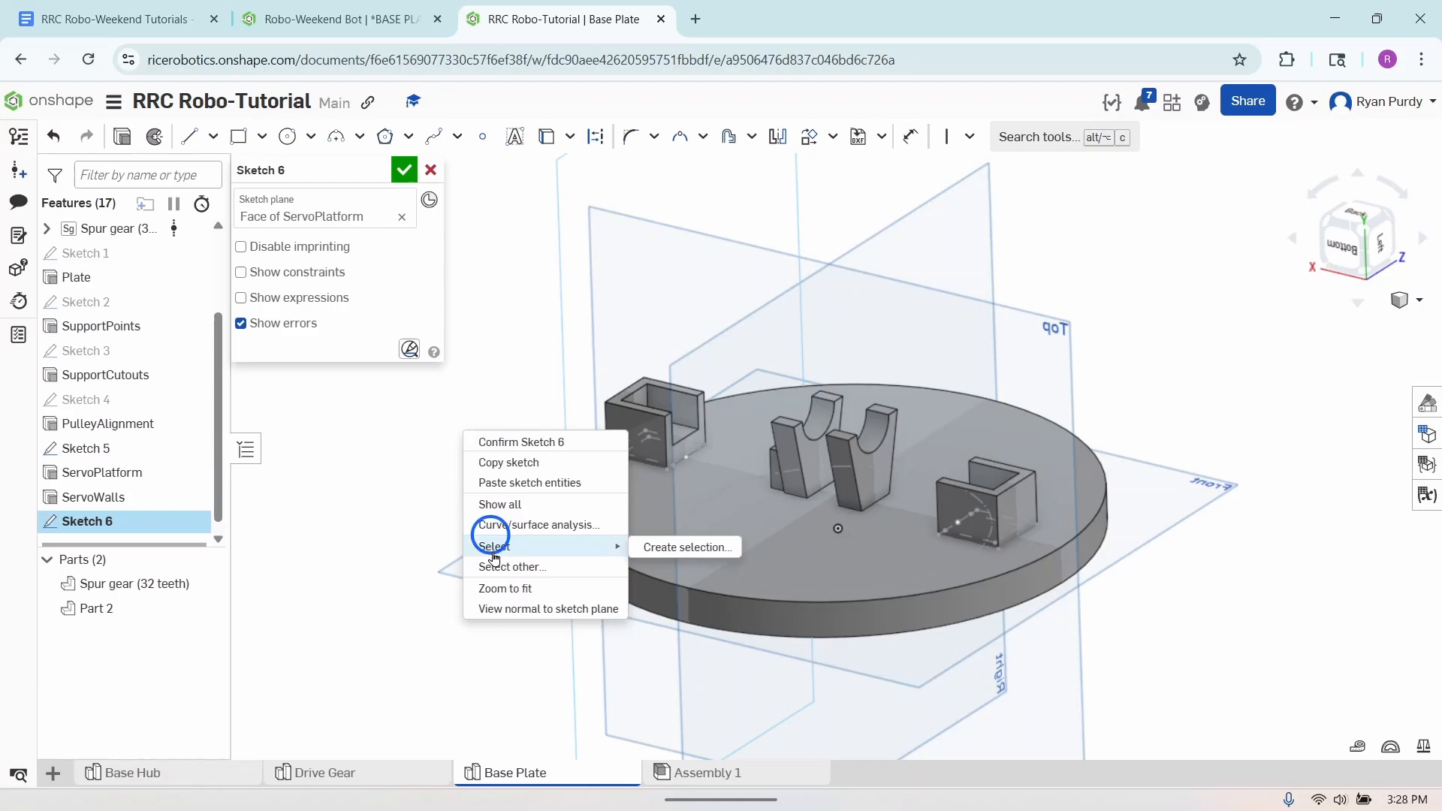
left_click(510, 612)
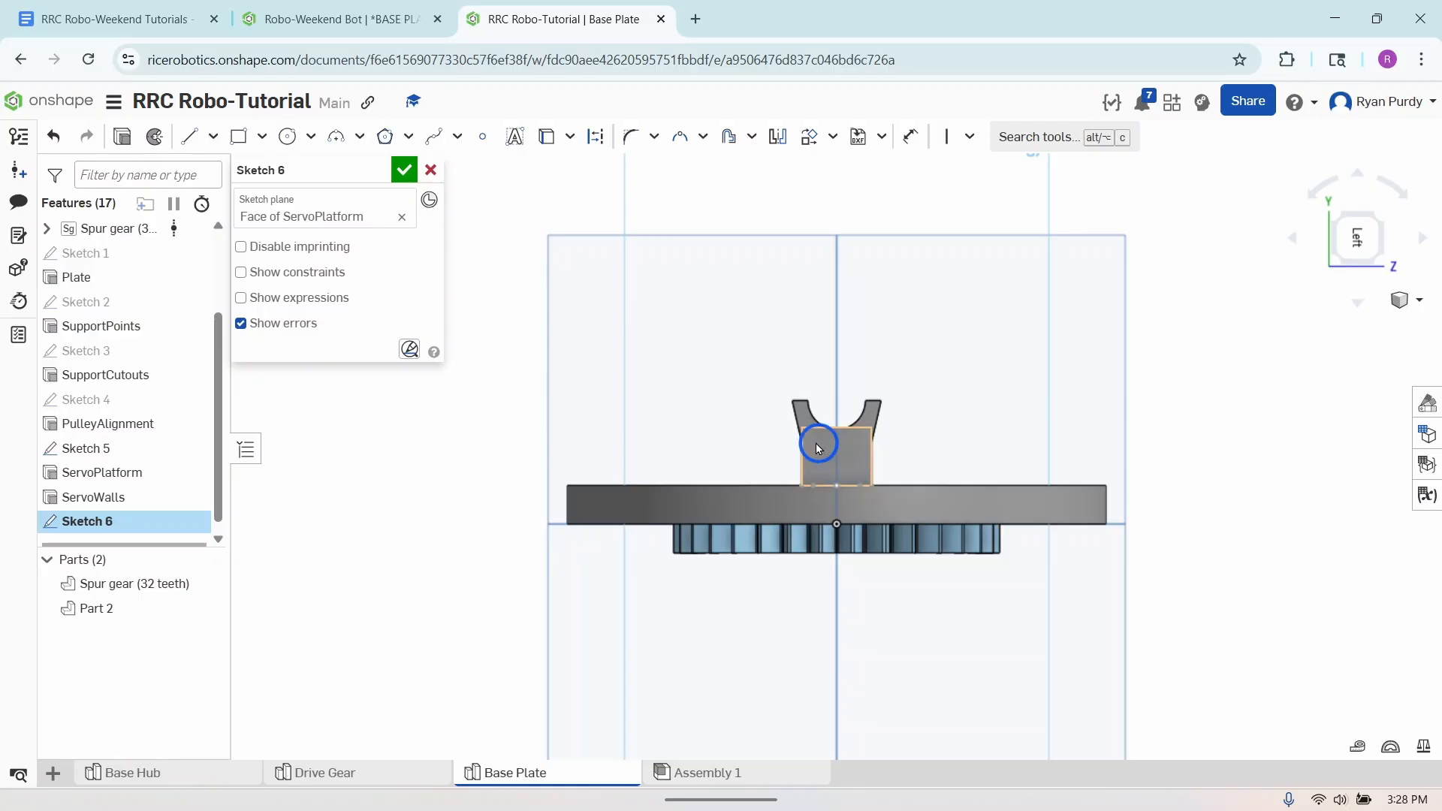
left_click(287, 136)
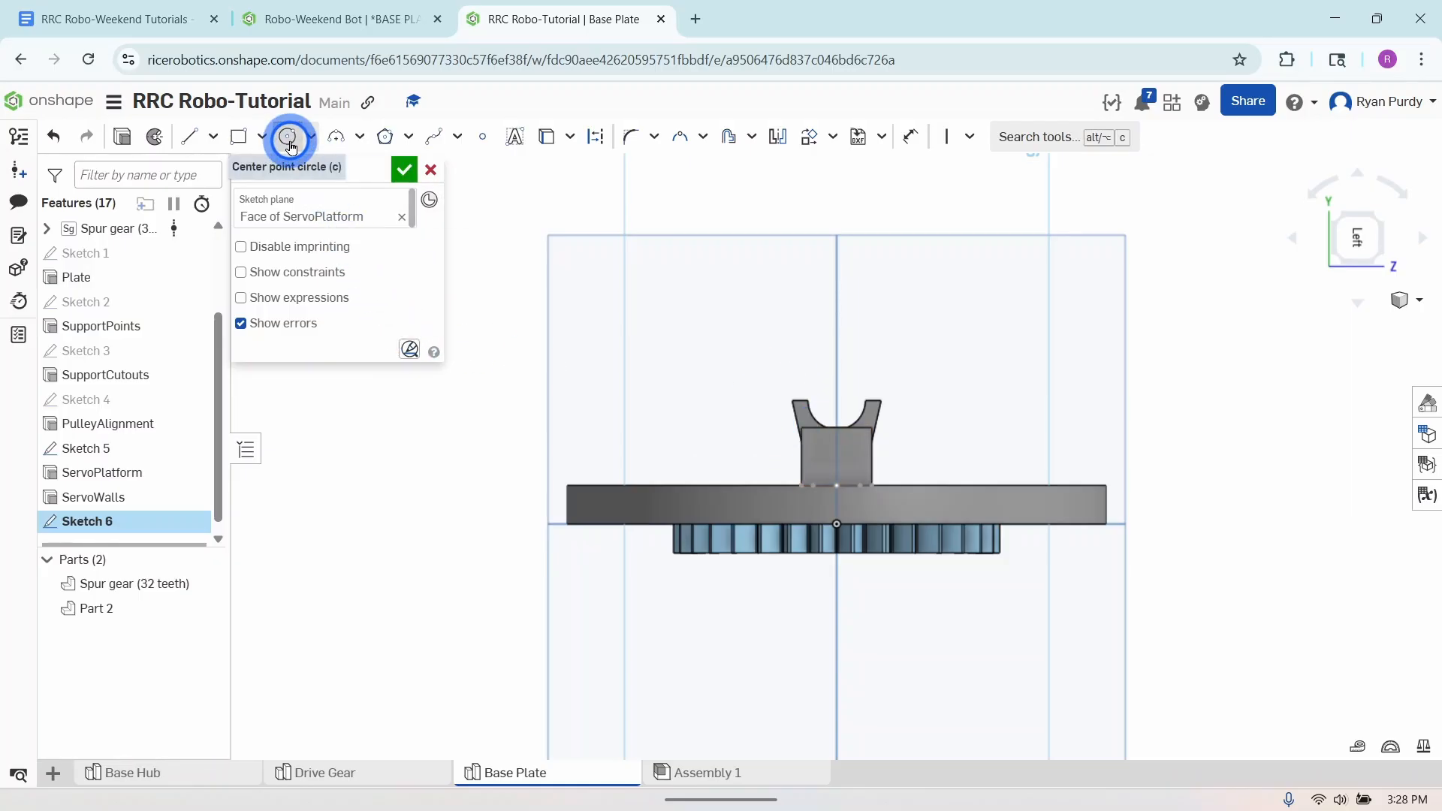
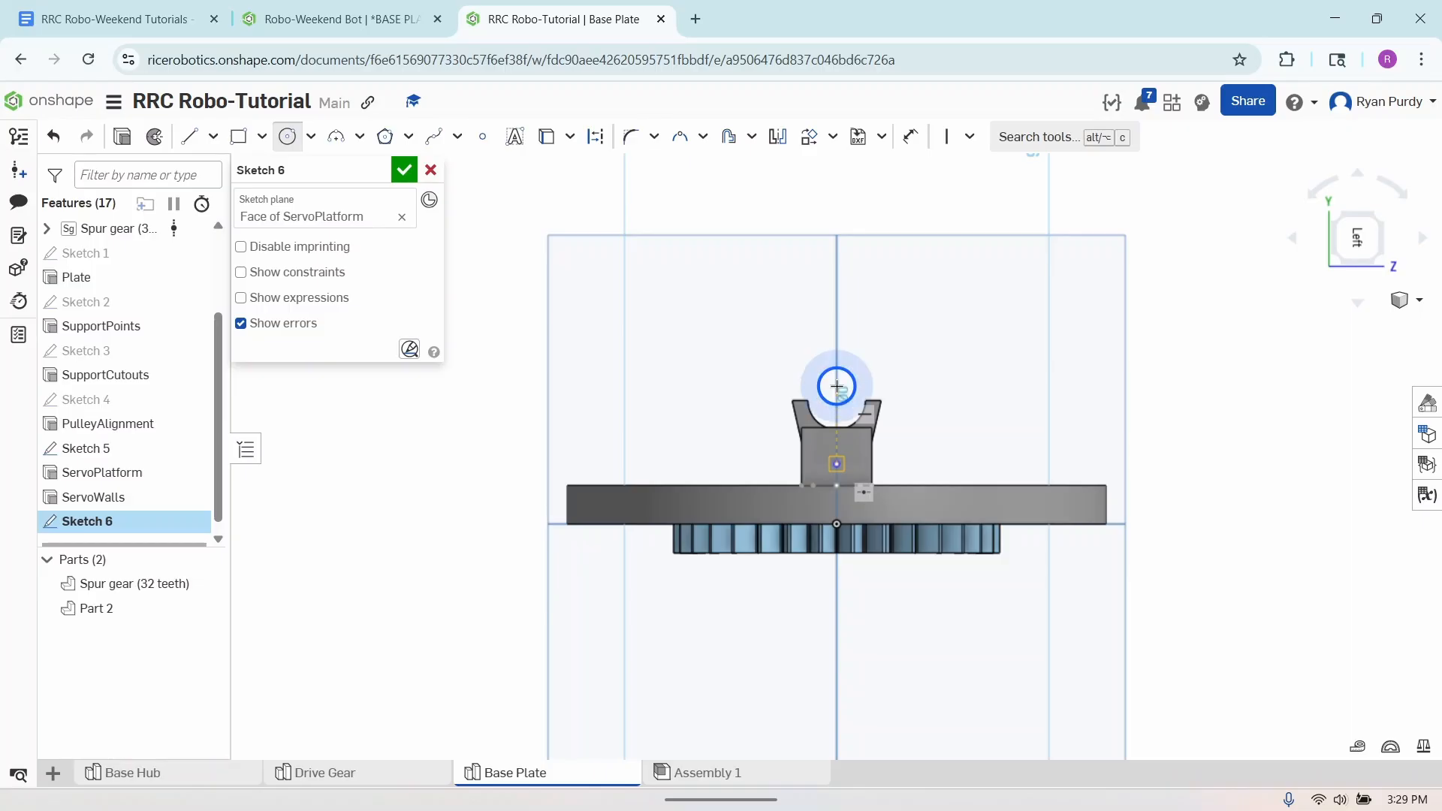
- Draw a circle centred on the vertical centreline above the servo platform and set its diameter to 2.44 mm
left_click(836, 386)
left_click(846, 403)
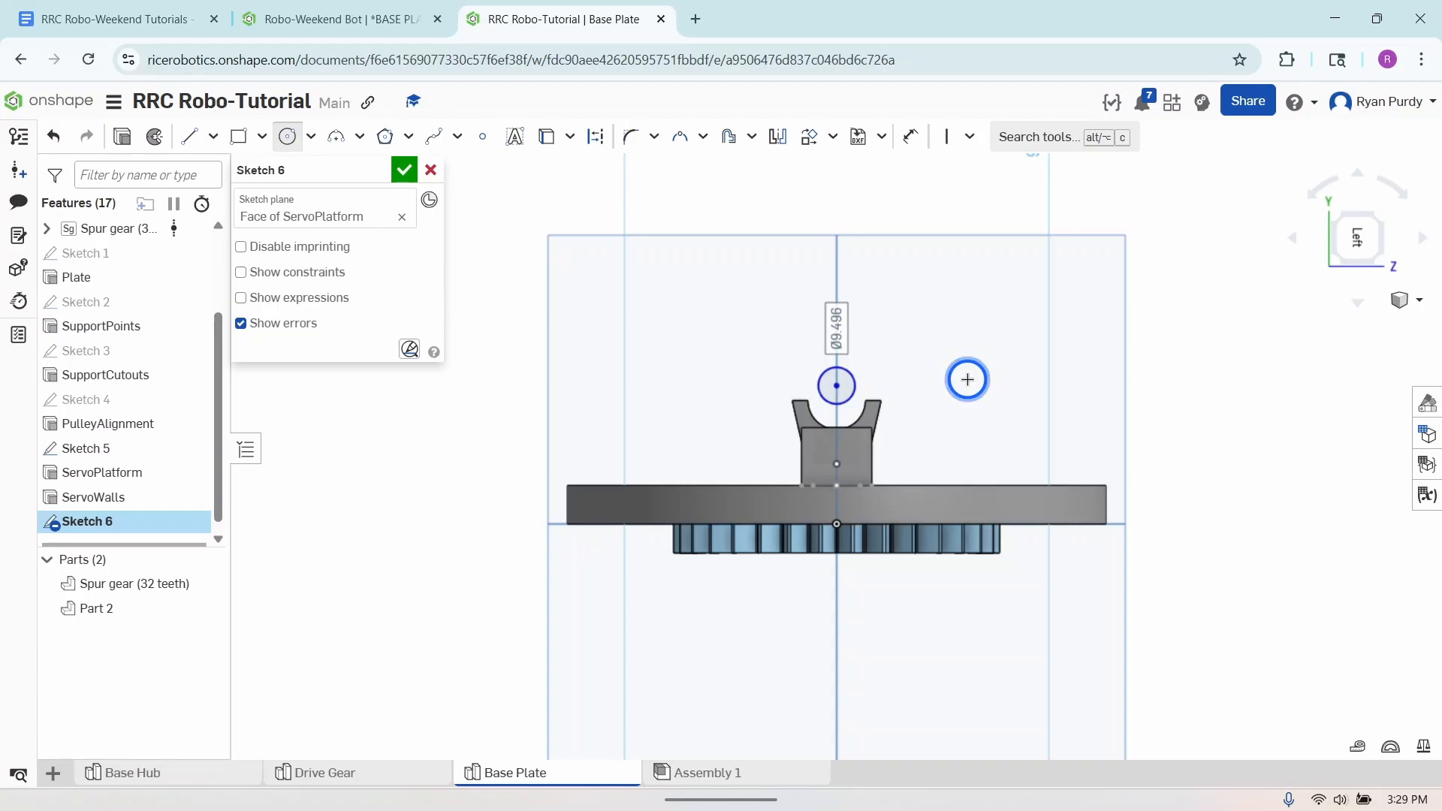
left_click(910, 136)
key("d")
left_click(850, 379)
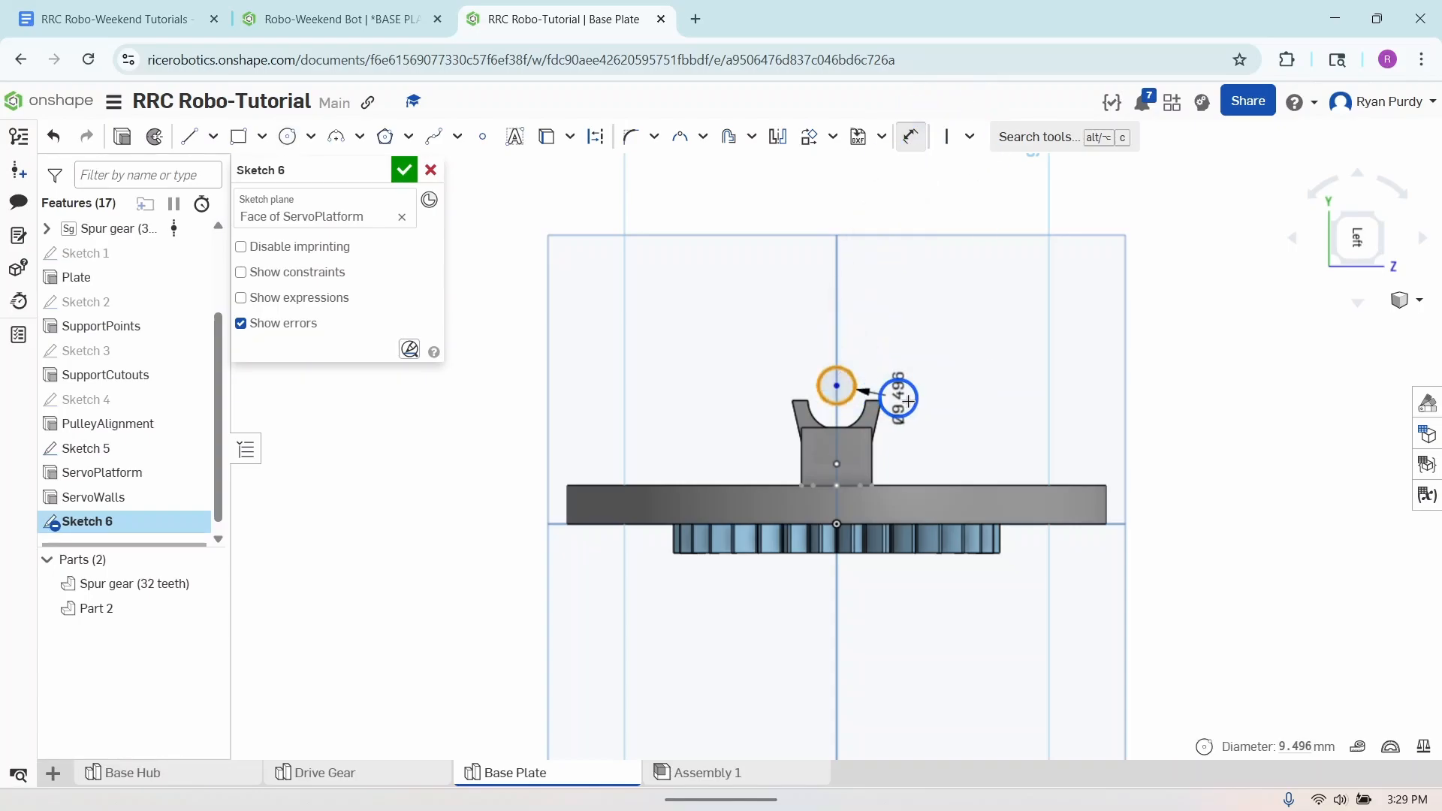
left_click(920, 403)
type("2.44mm")
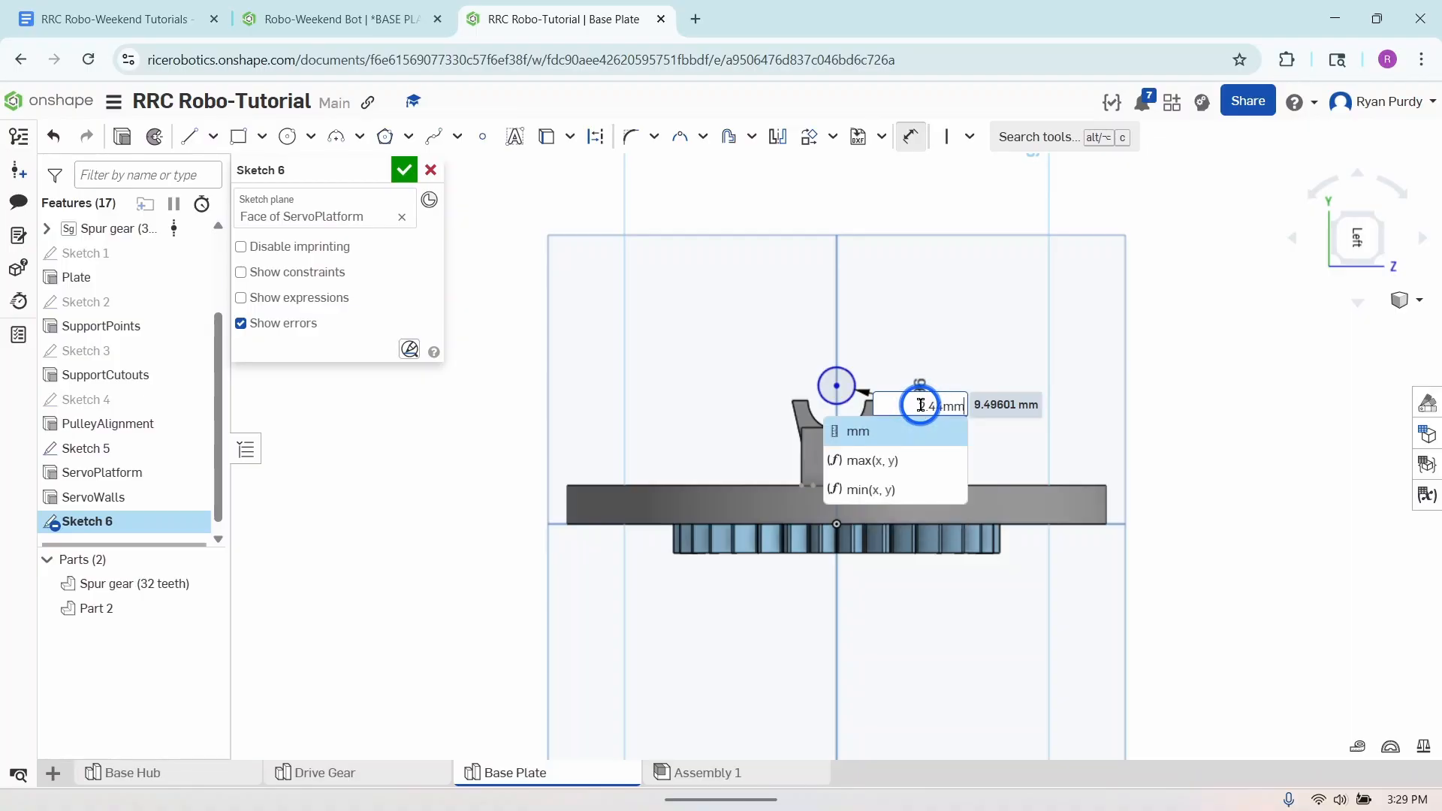
key("Return")
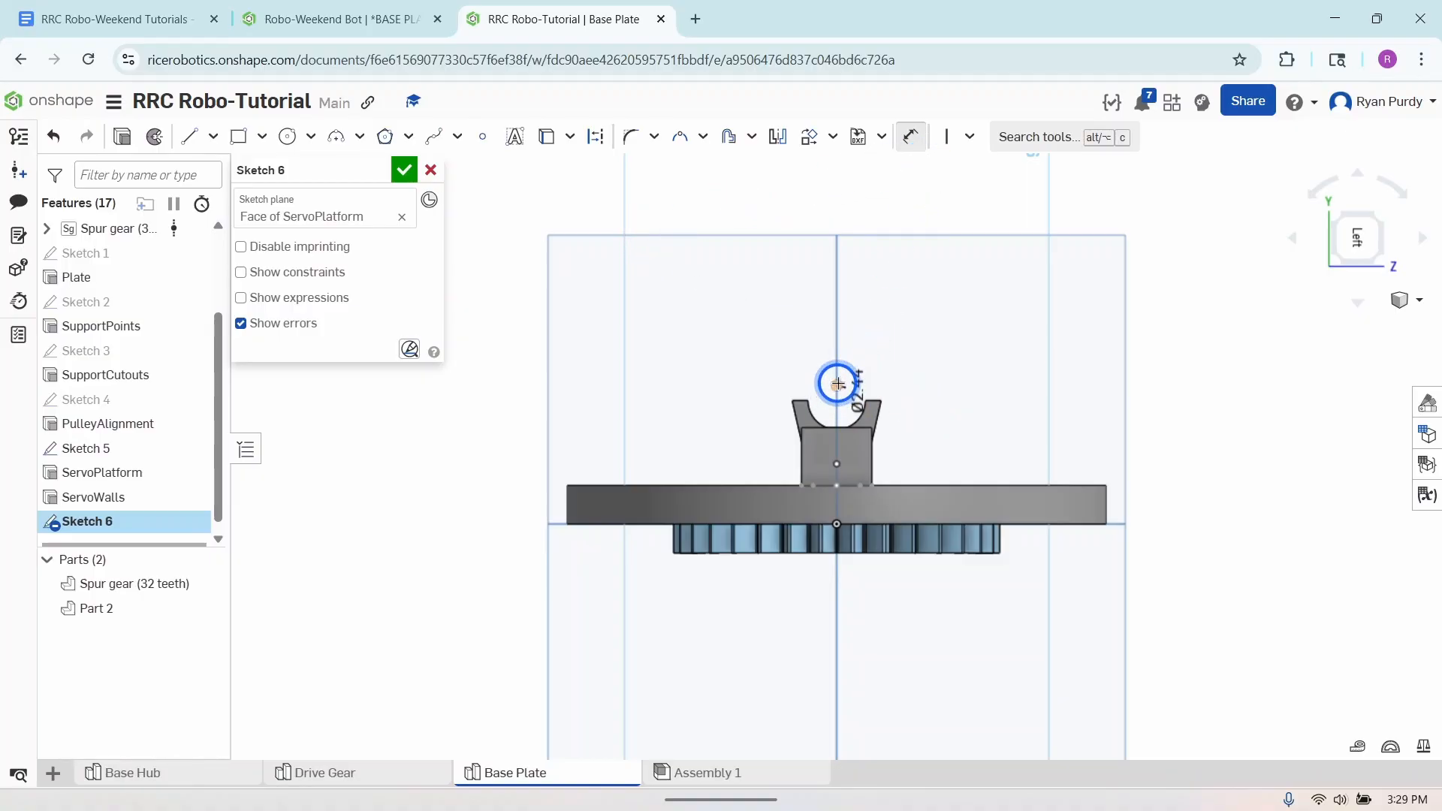
- Dimension the circle's centre to the plate's upper edge and set the distance to 2.95 mm
scroll(838, 383, "up", 5)
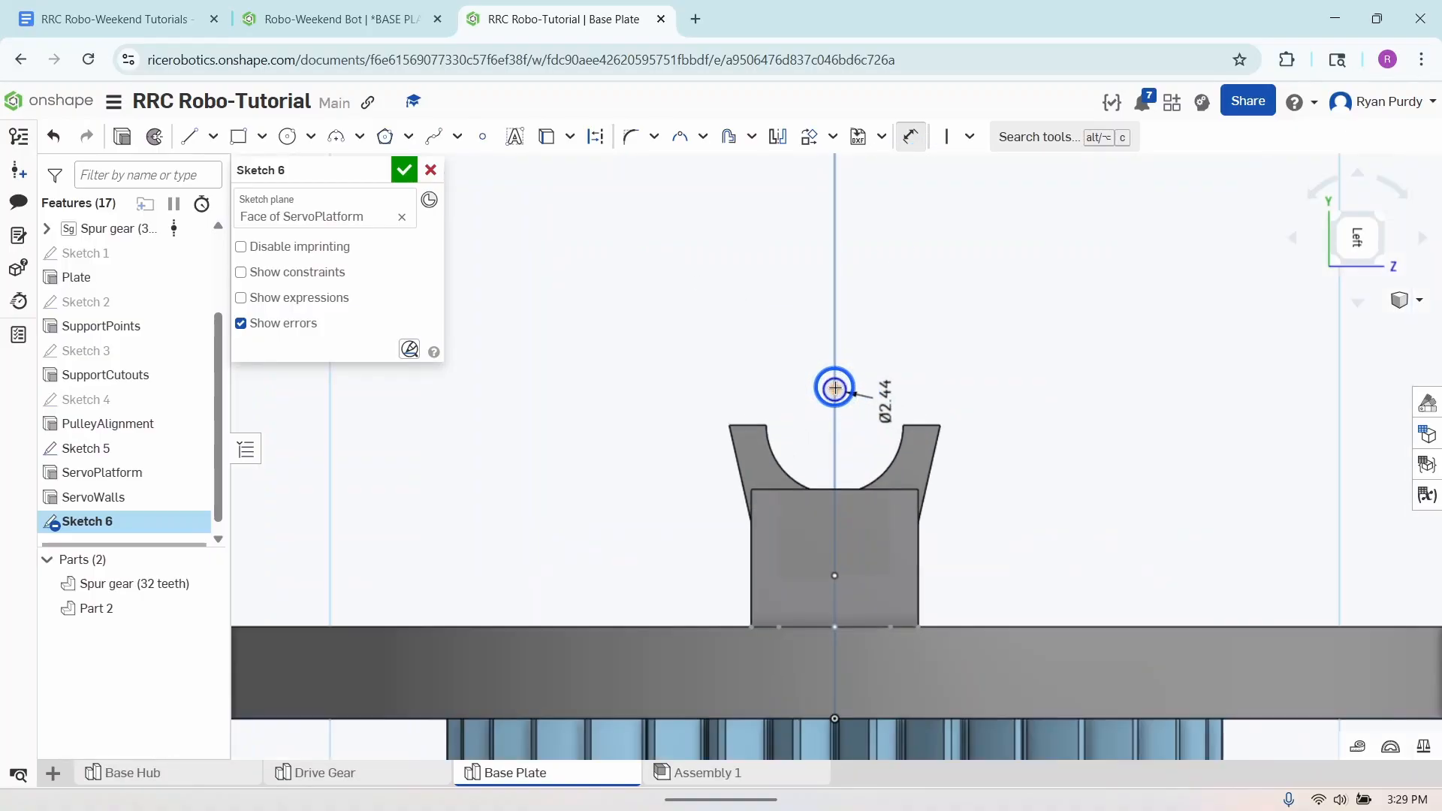
key("d")
left_click(834, 387)
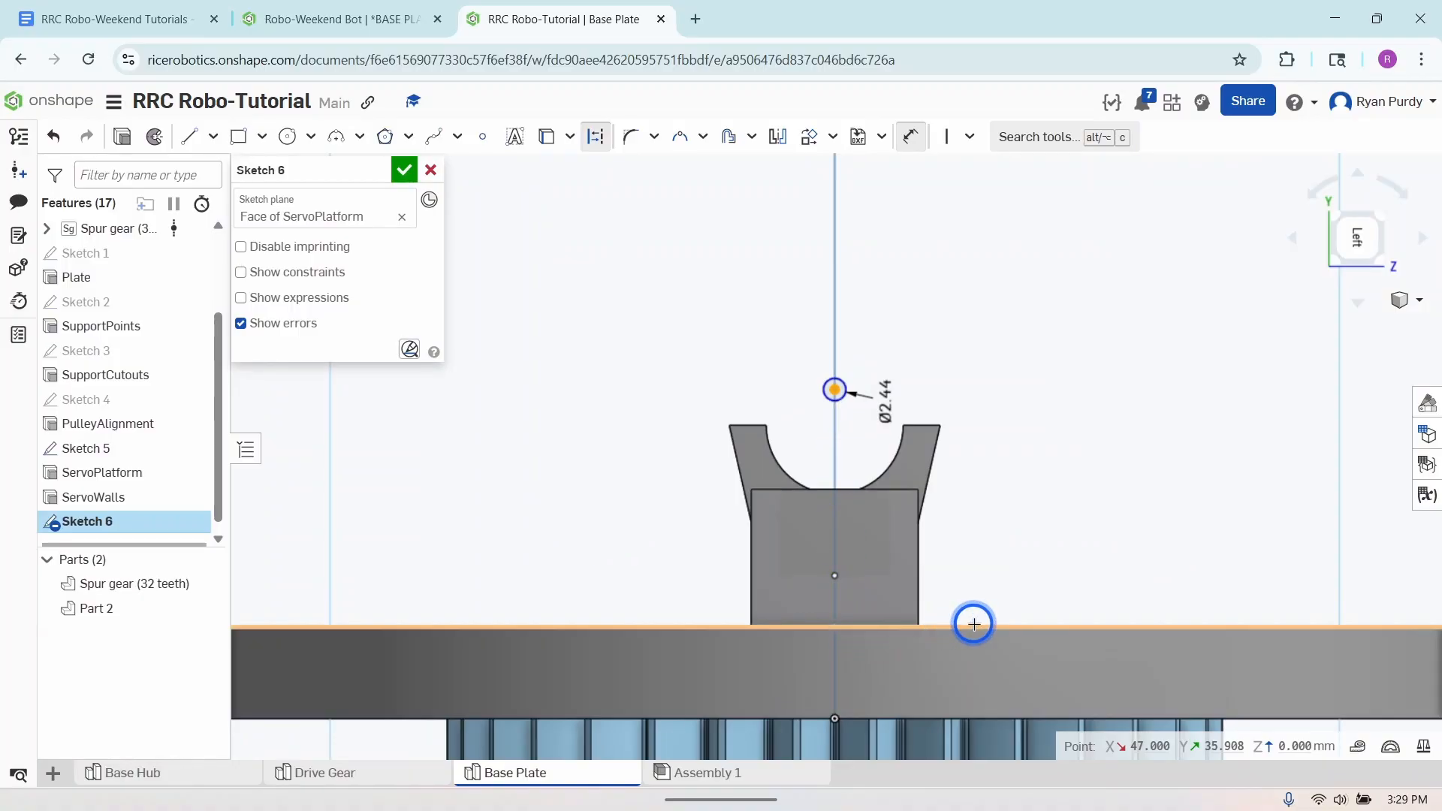
left_click(974, 625)
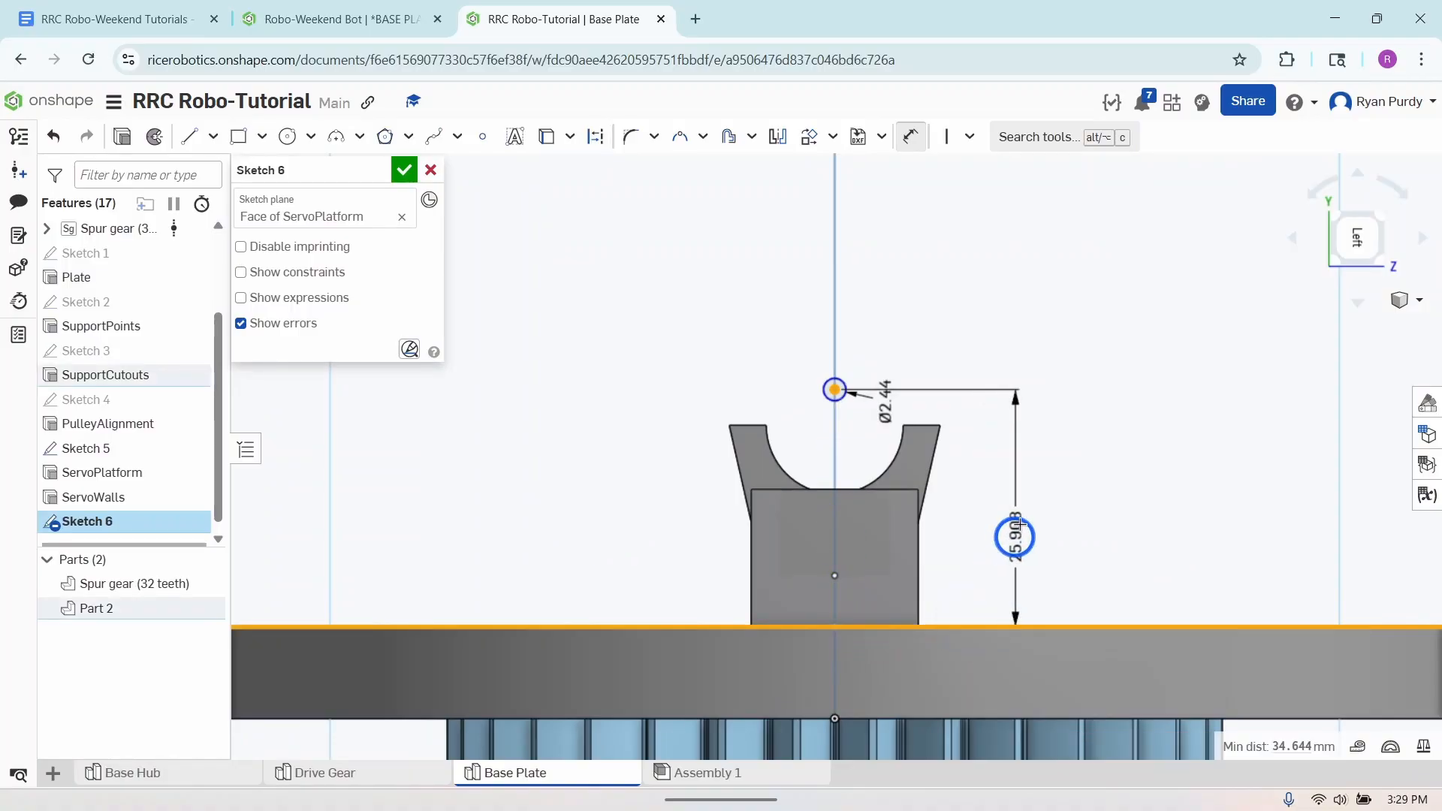
left_click(1022, 515)
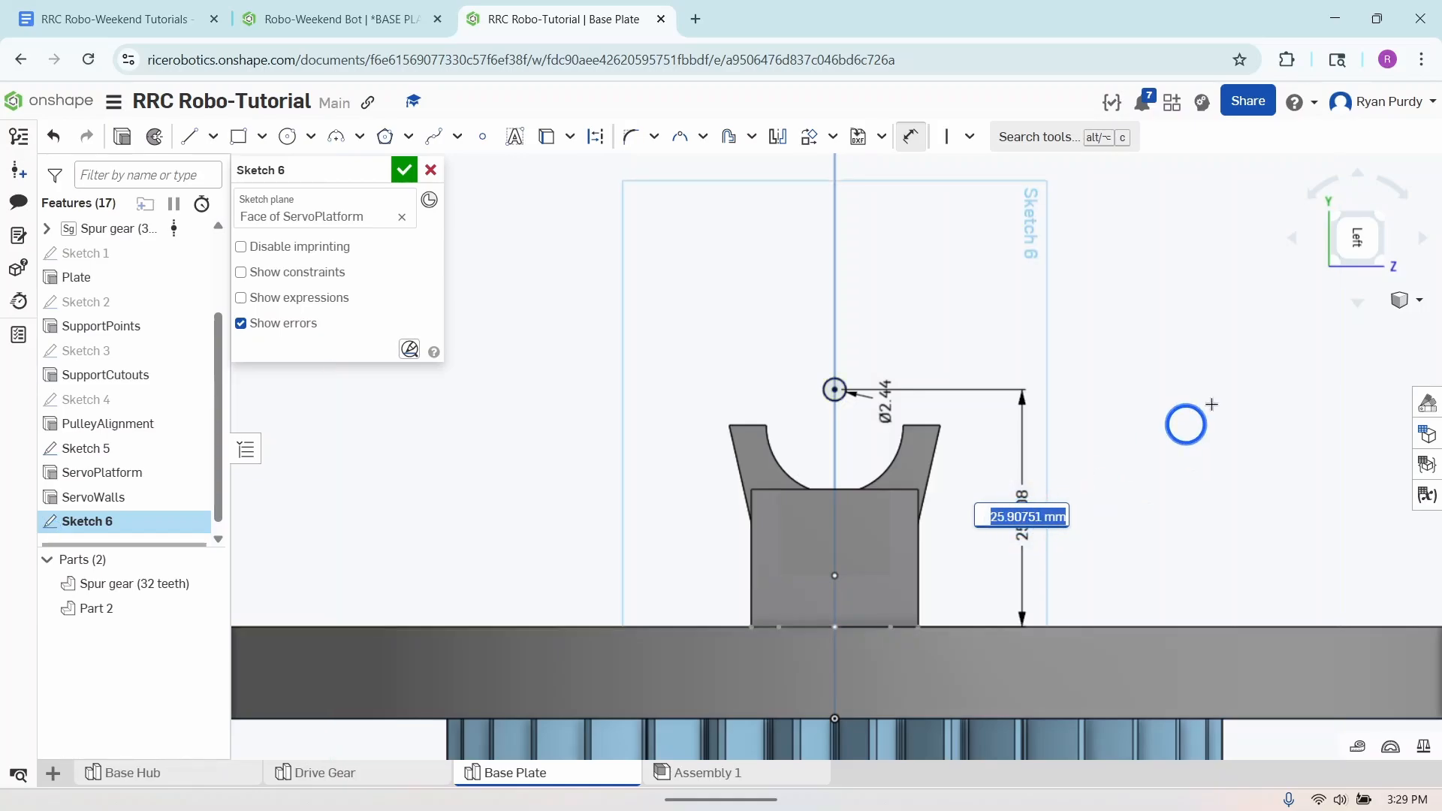
type("2.9")
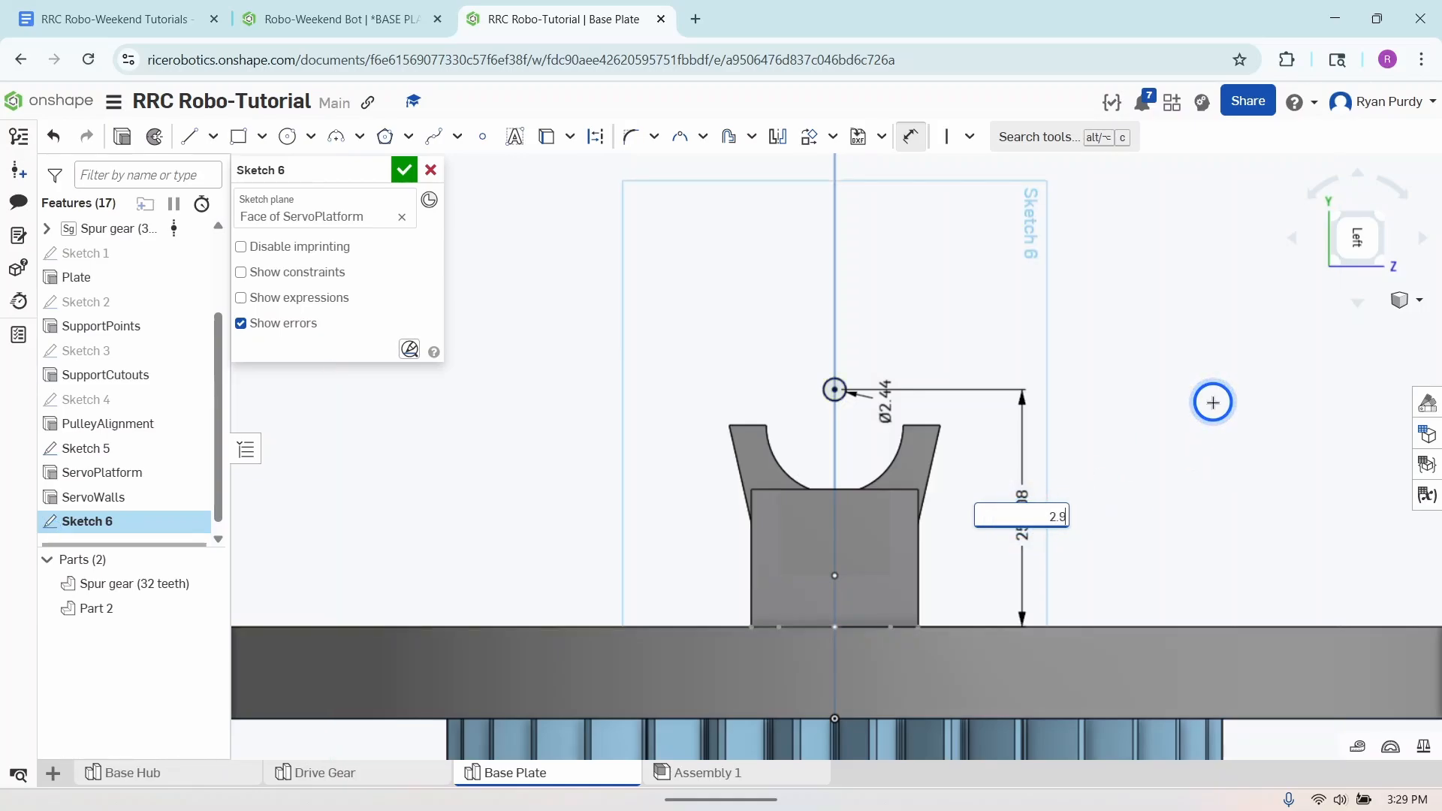
type("5mm")
key("Return")
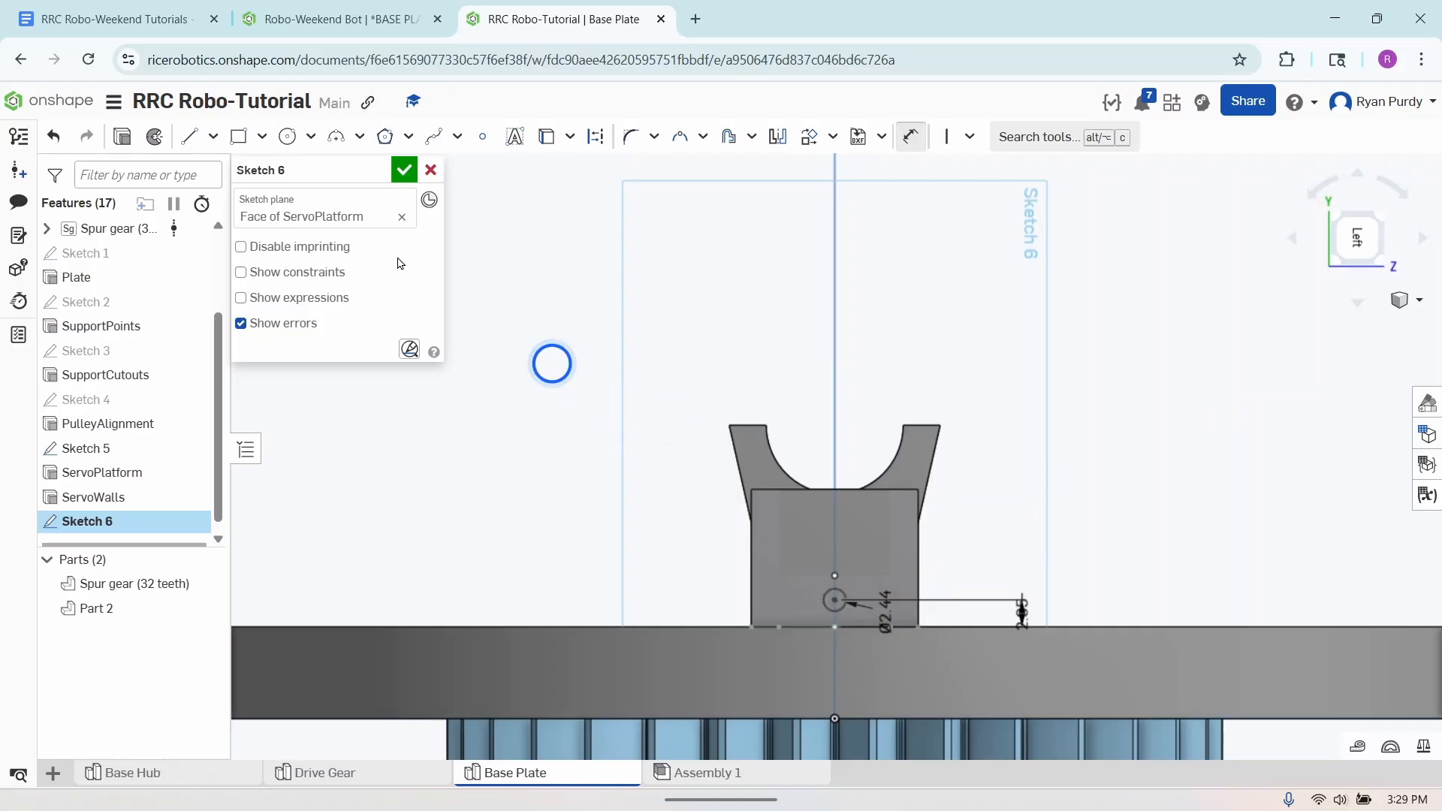
- Extrude the Sketch 6 circle as a blind Remove cut 5 mm deep into the servo platform
left_click(122, 136)
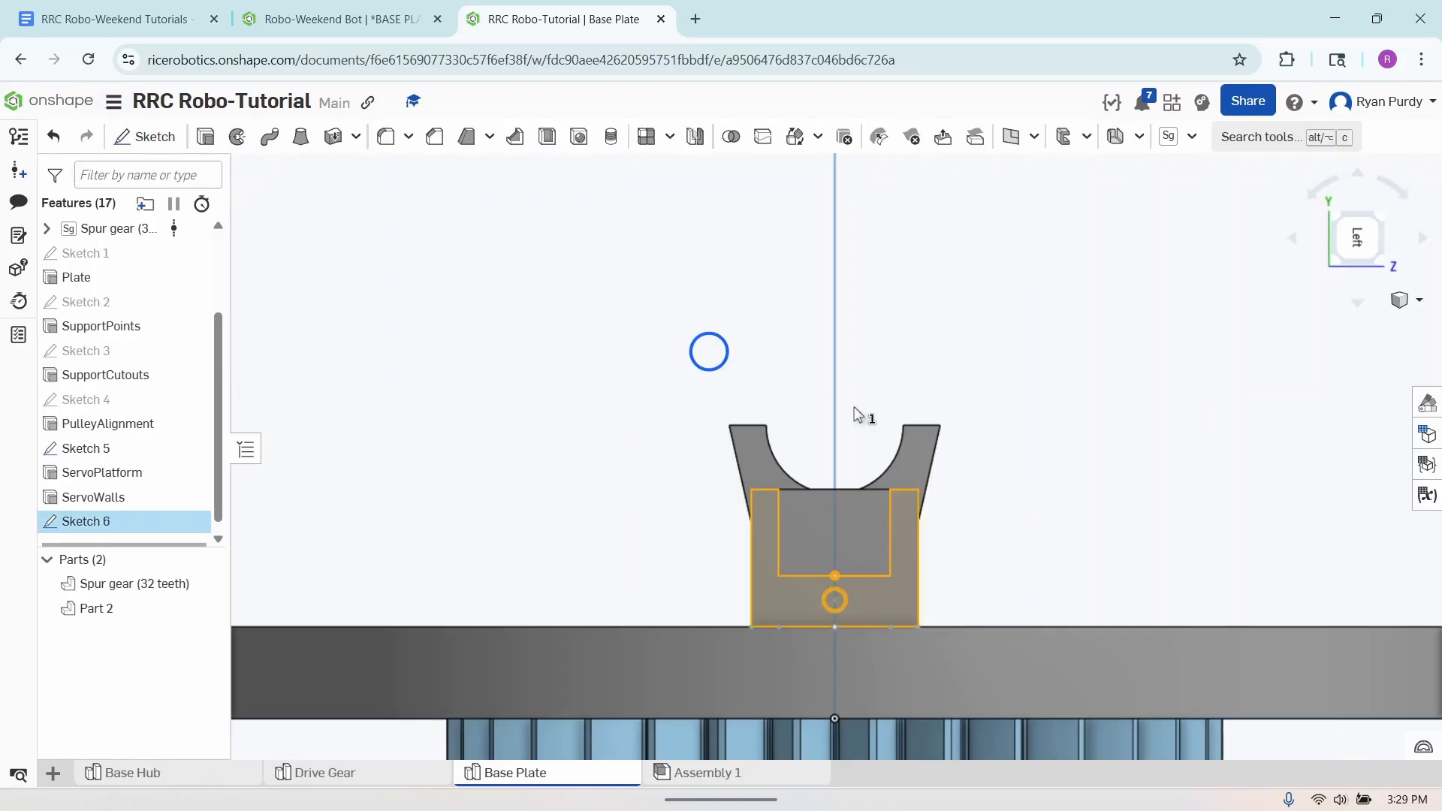
right_click_drag(1050, 537, 1016, 554)
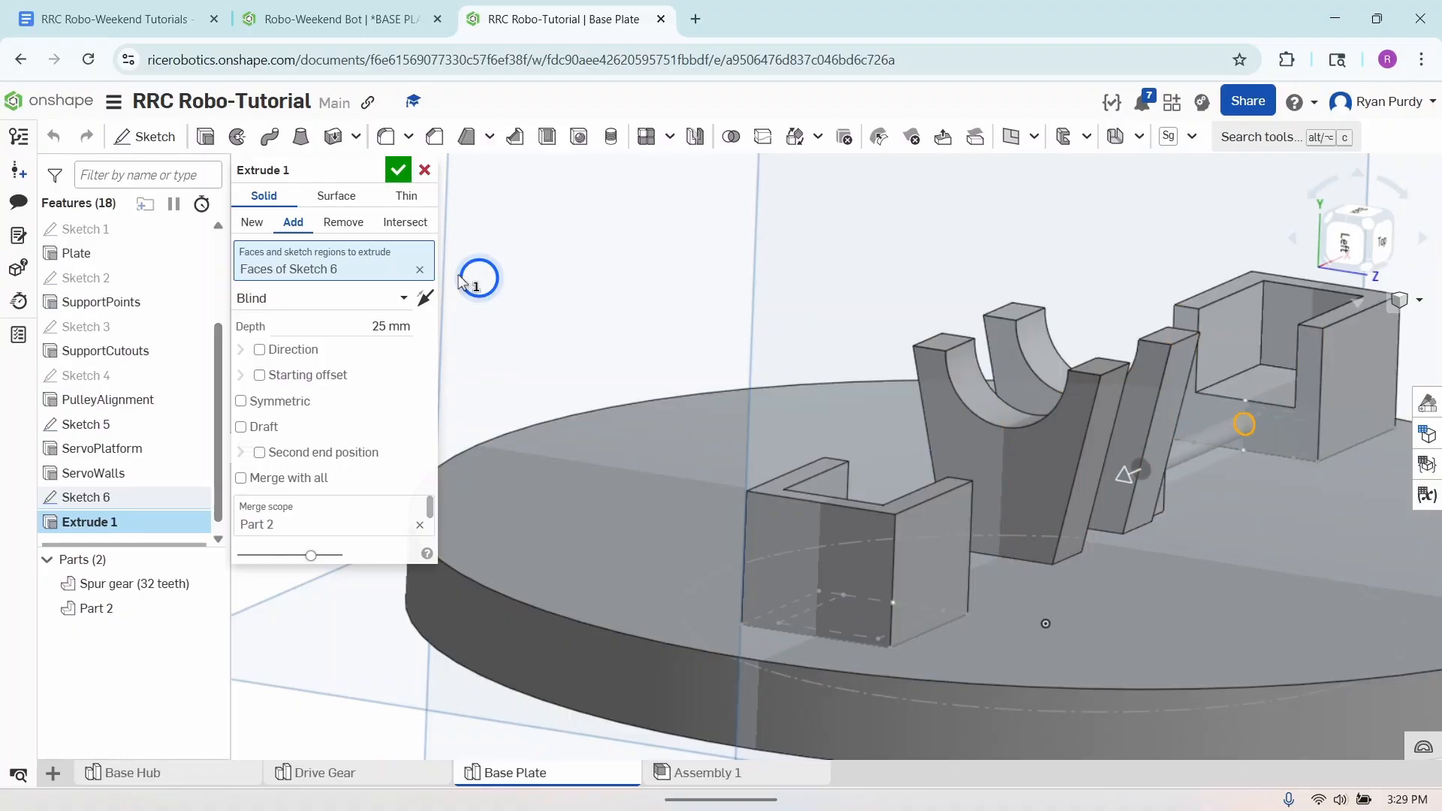
left_click(346, 223)
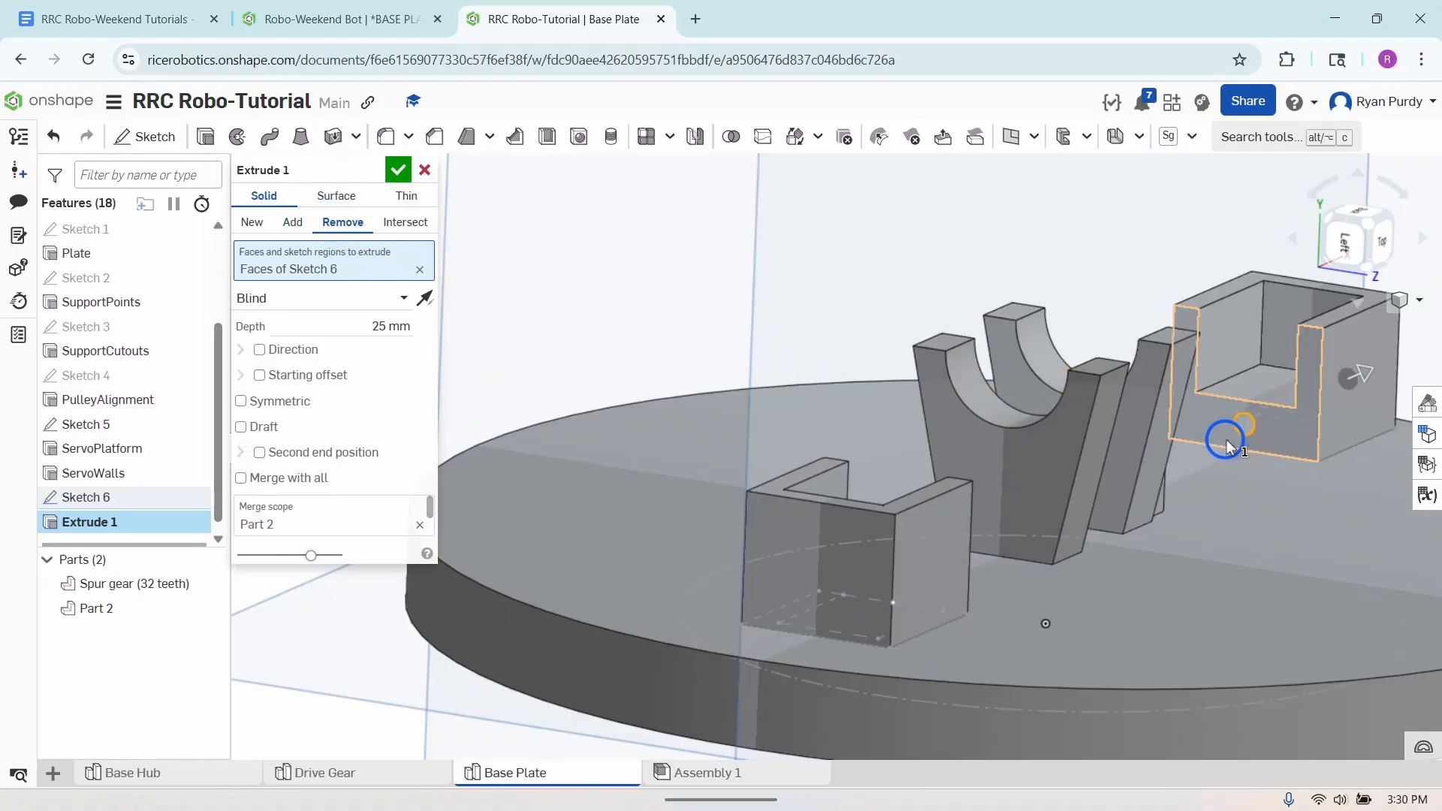
left_click(376, 323)
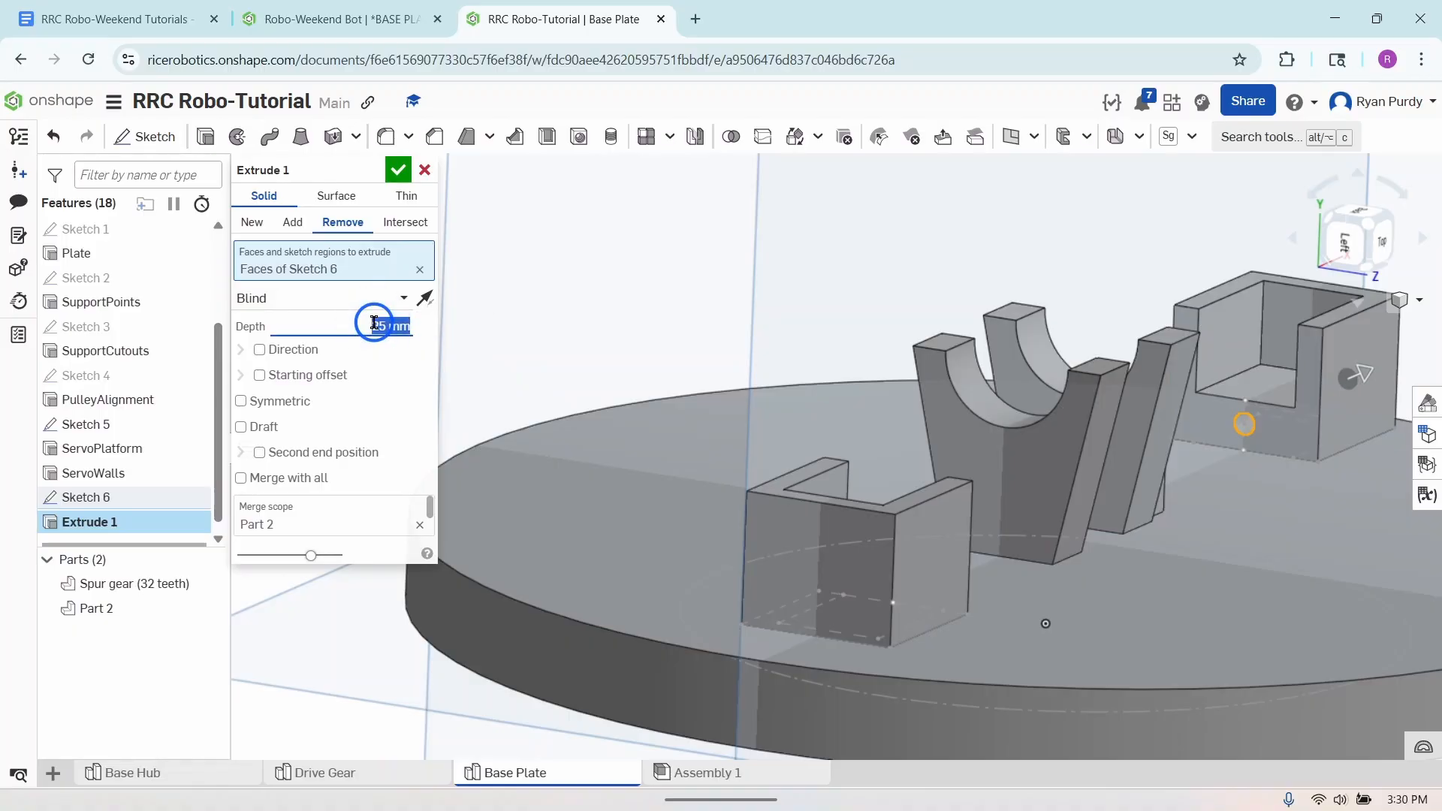
type("5 mm")
key("Return")
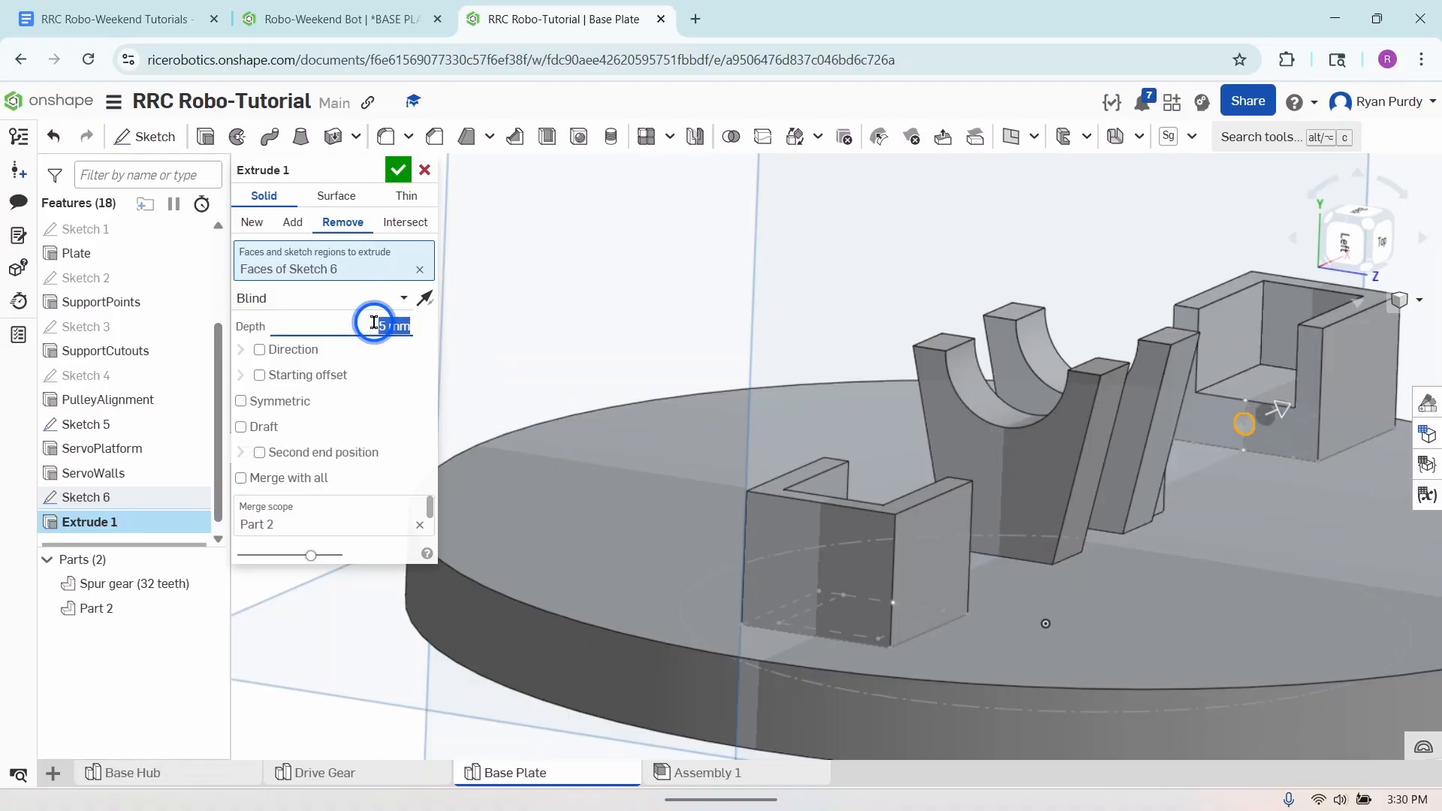
left_click(398, 168)
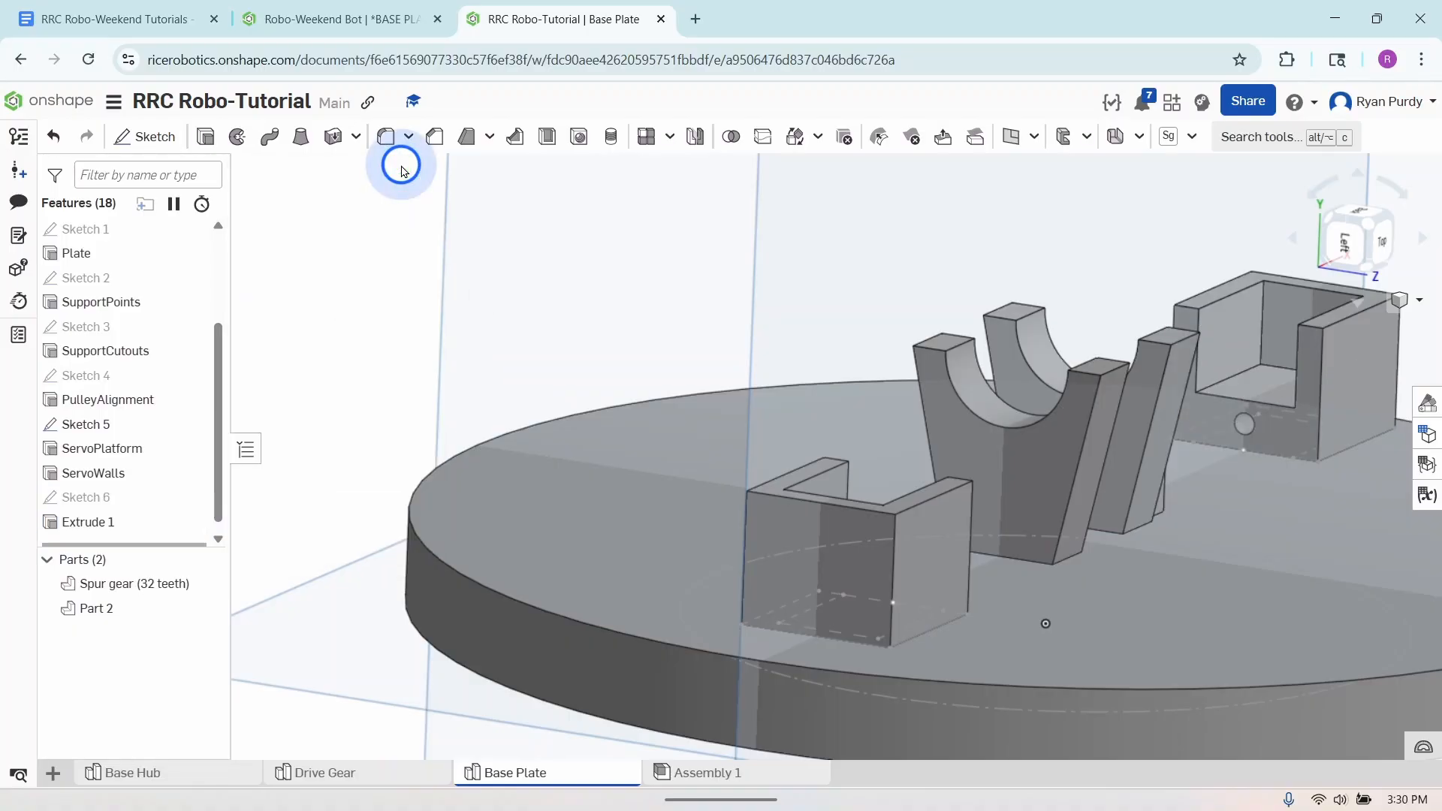
- Start a new sketch on the open-side ServoPlatform face of the holder farther from the pulley alignment block and view it normal to the plane
middle_click_drag(1249, 553, 988, 571)
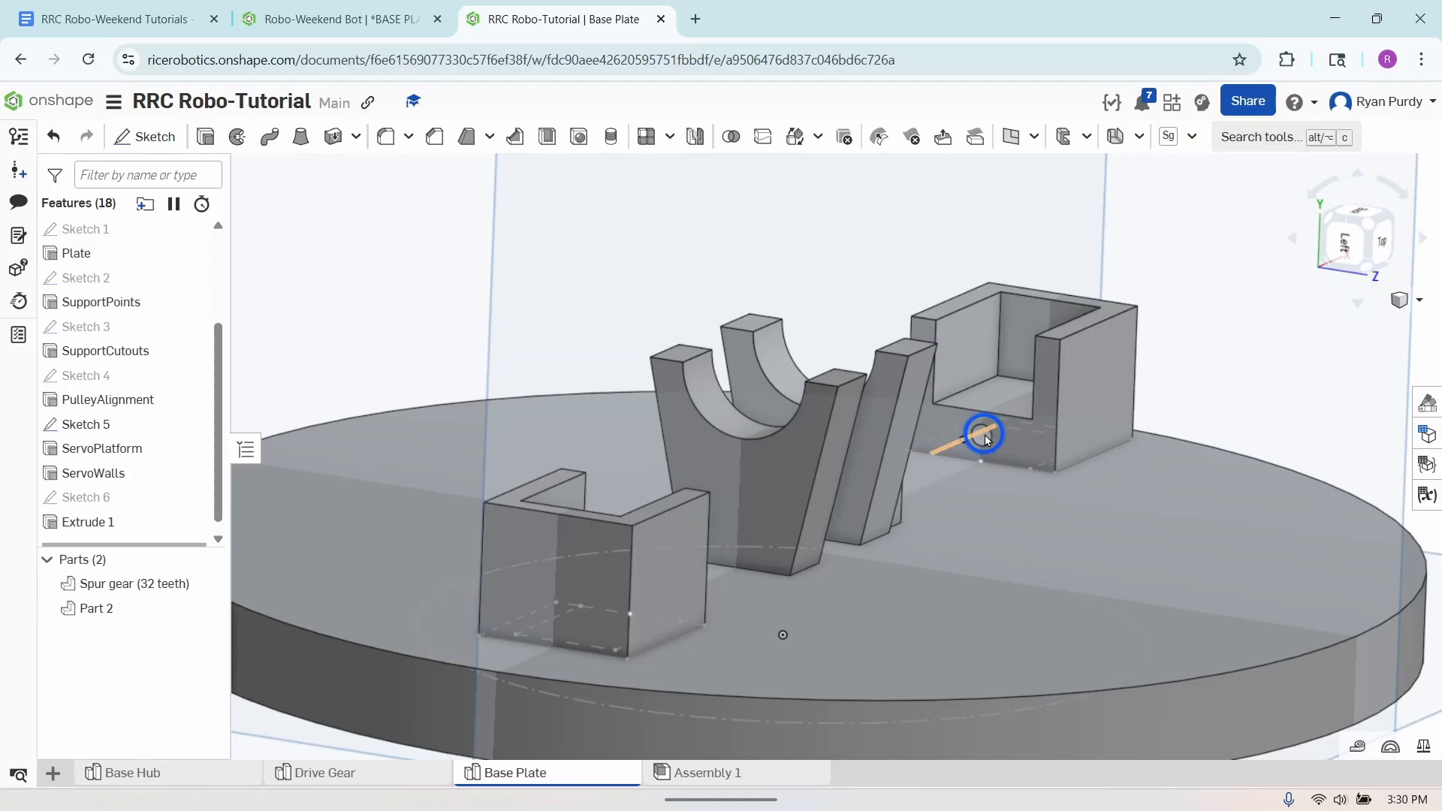
right_click_drag(1039, 555, 978, 553)
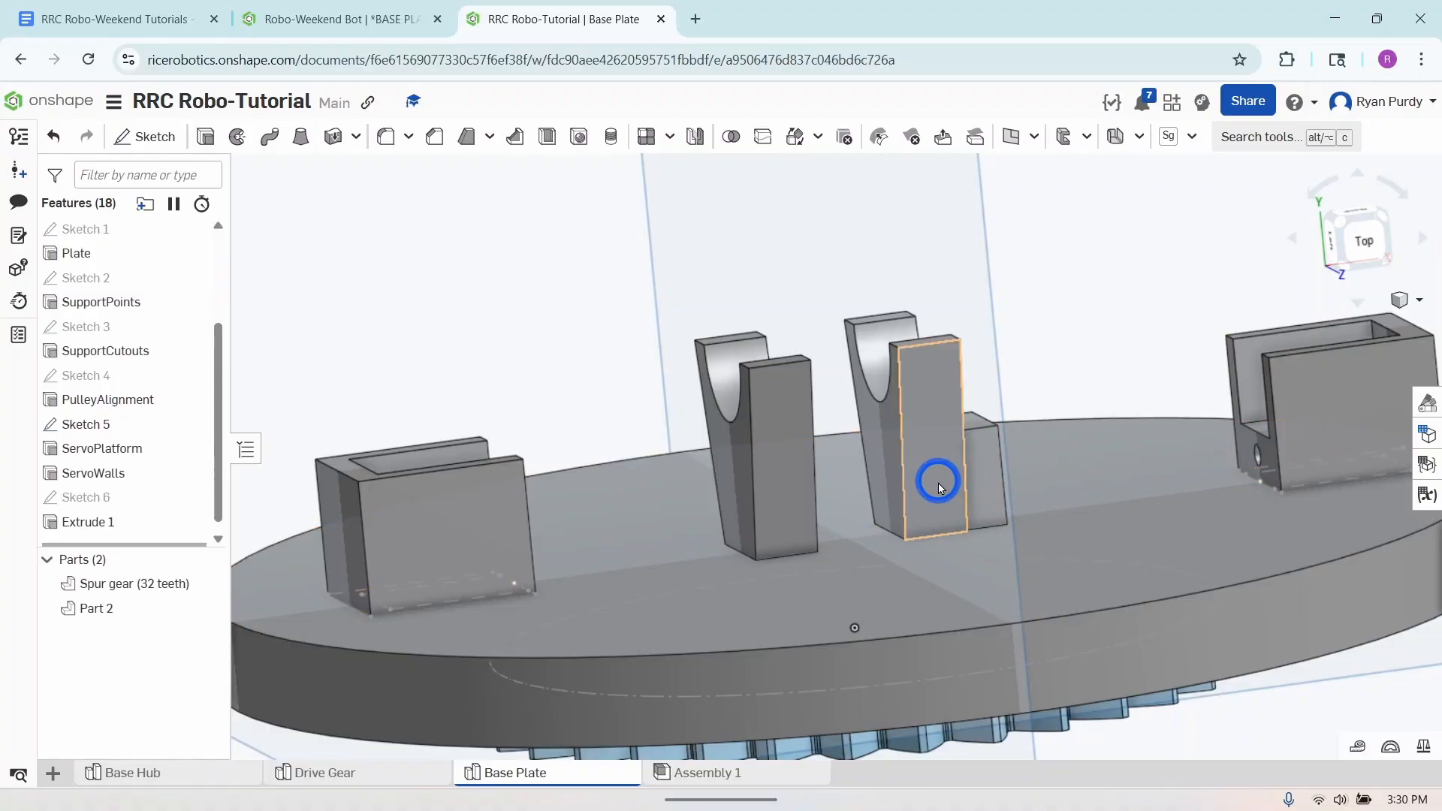
right_click_drag(938, 483, 962, 512)
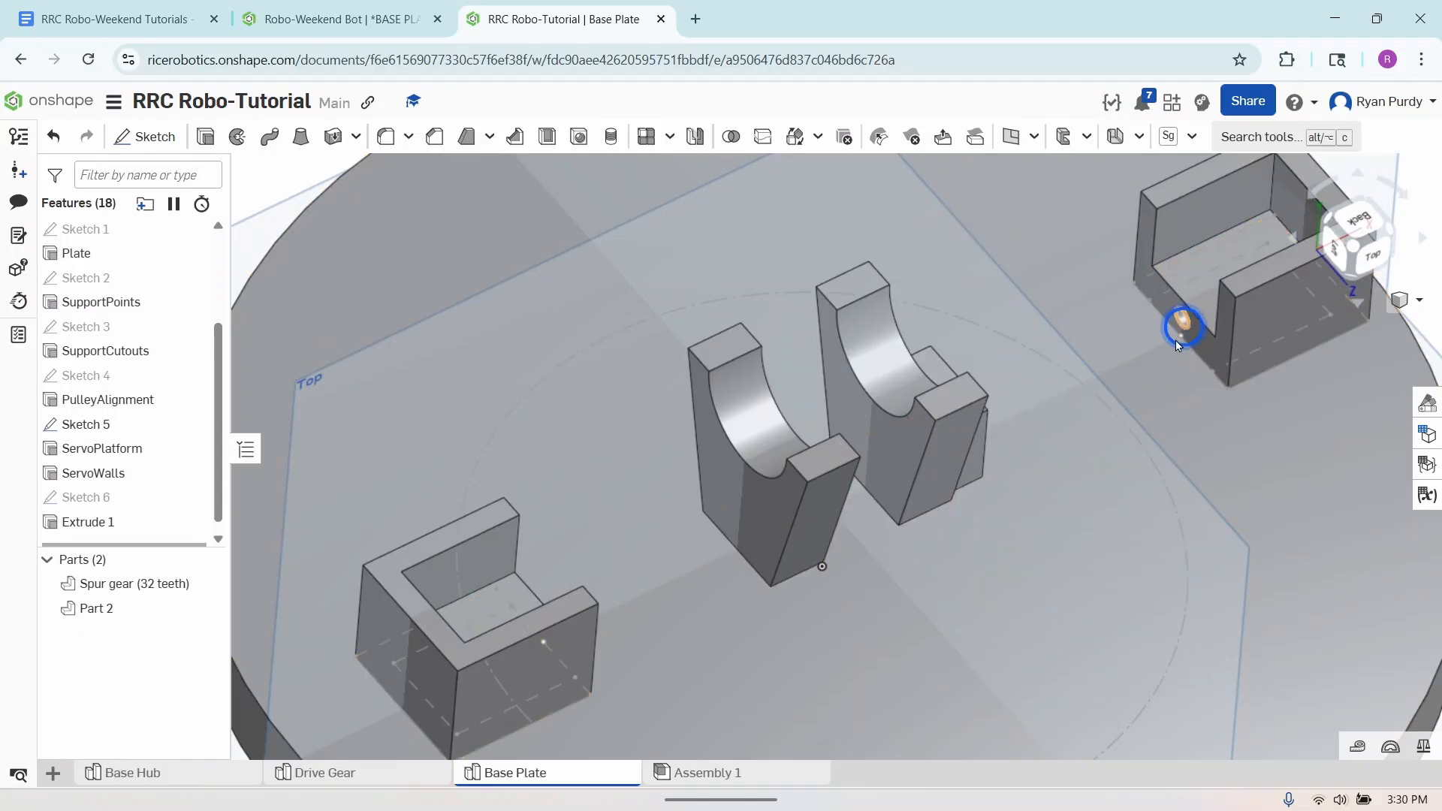
right_click_drag(1071, 545, 1101, 517)
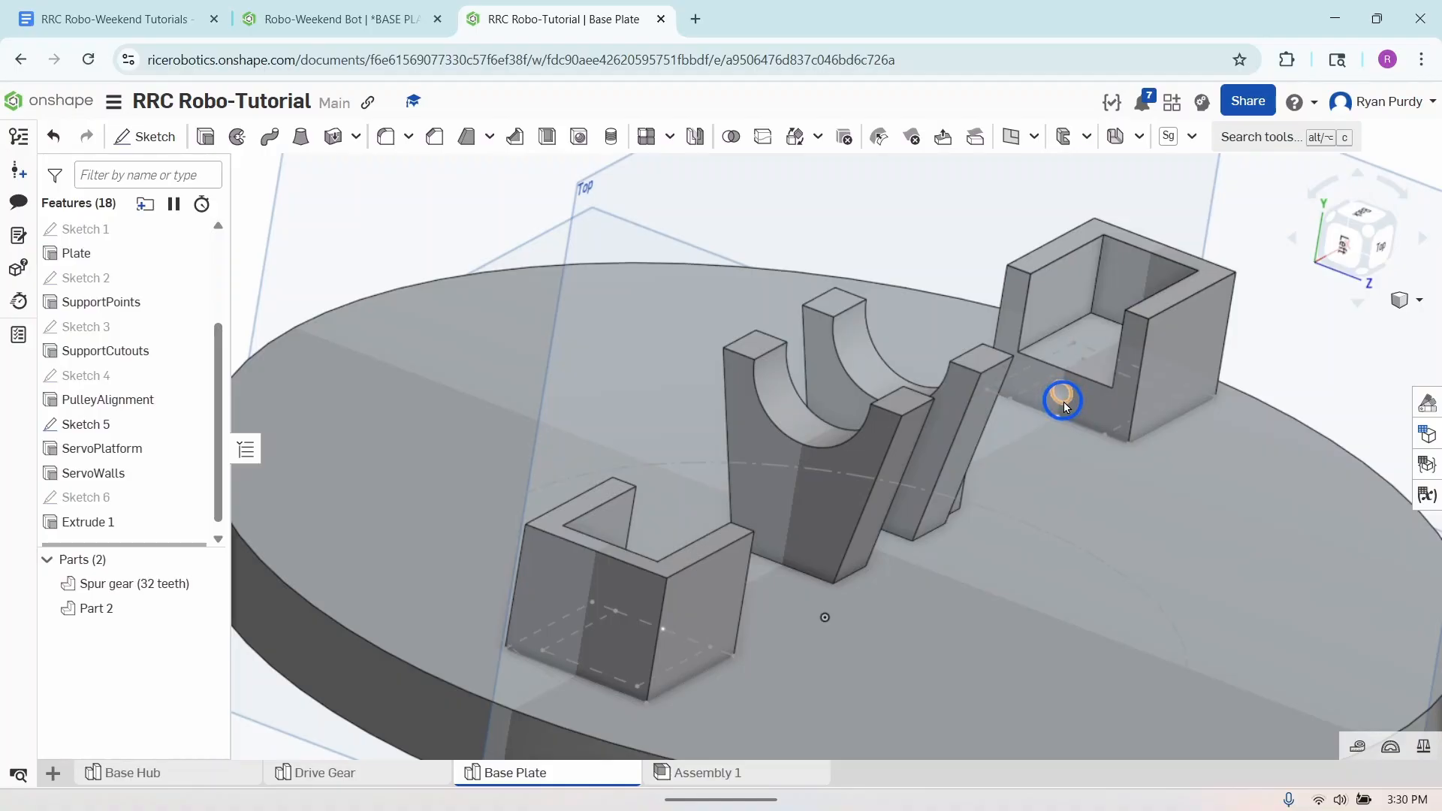
right_click_drag(1080, 463, 1203, 524)
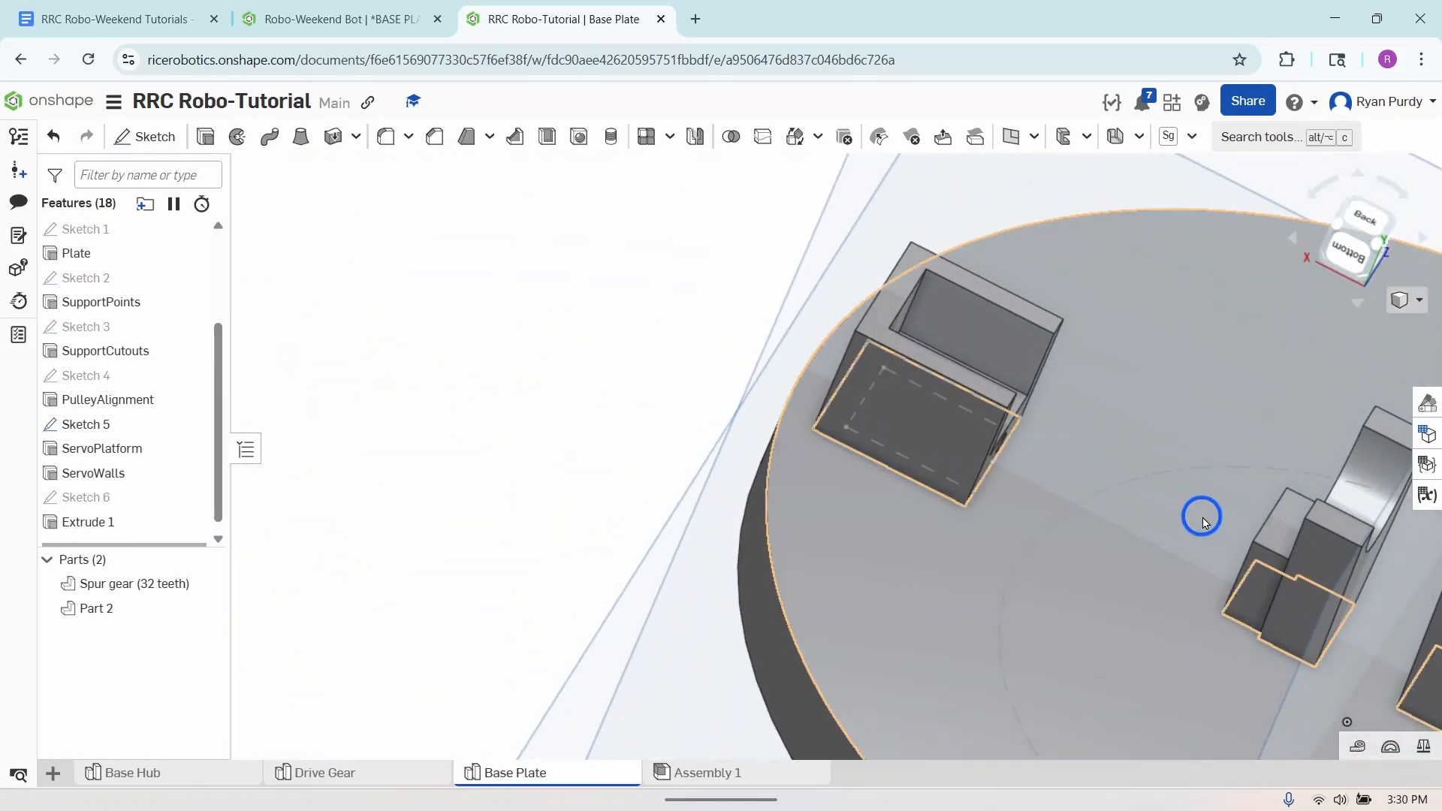
middle_click_drag(1203, 524, 647, 300)
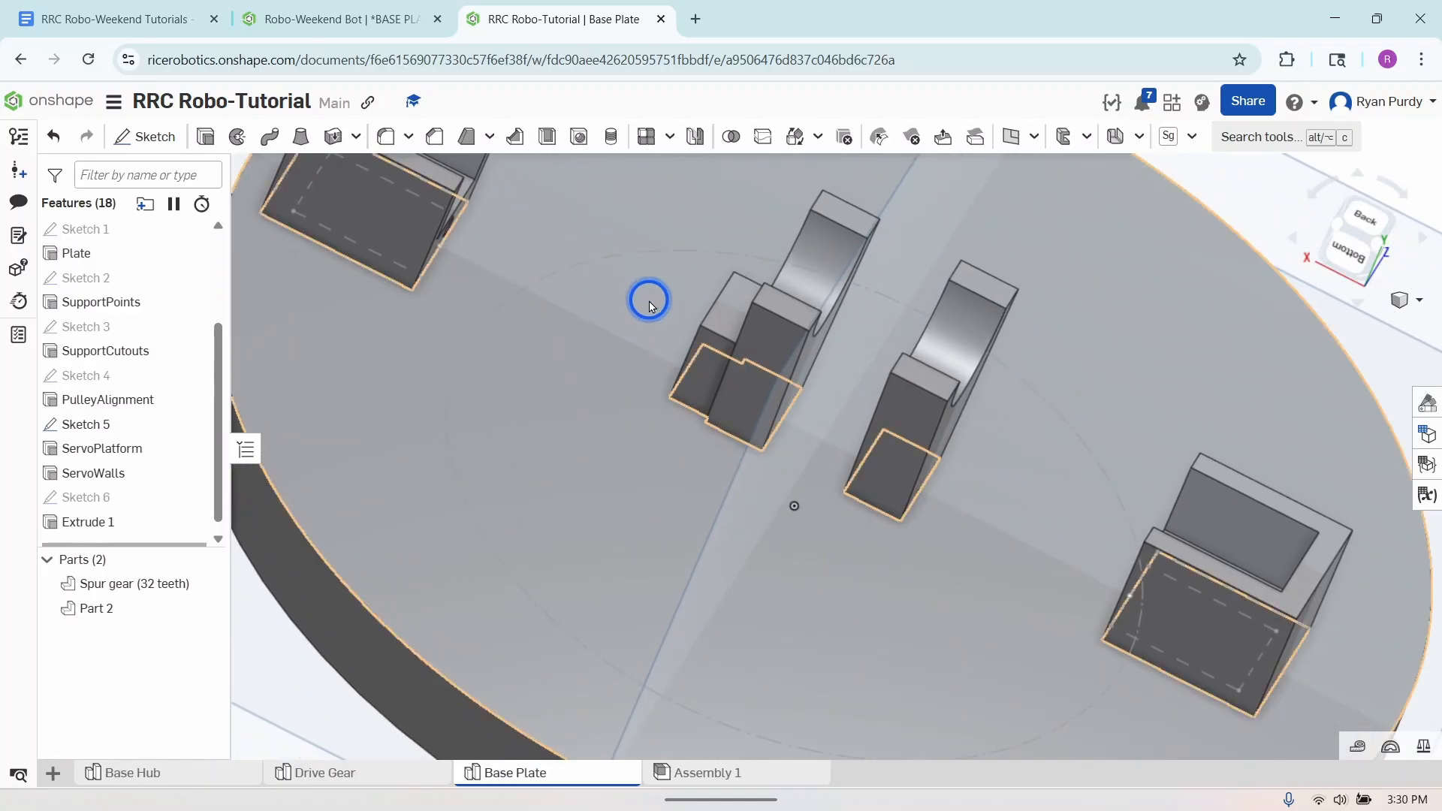
right_click_drag(816, 524, 866, 528)
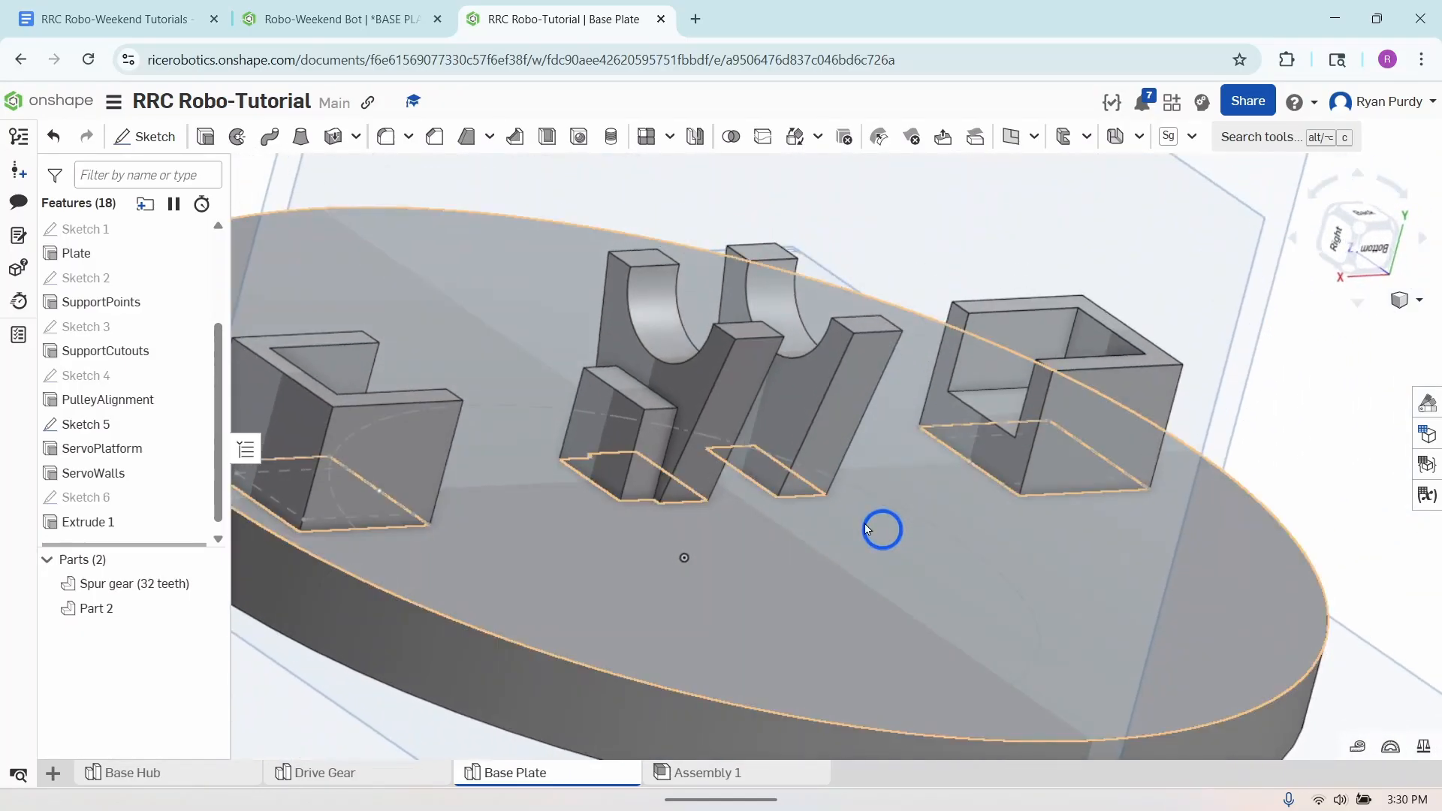
left_click(147, 136)
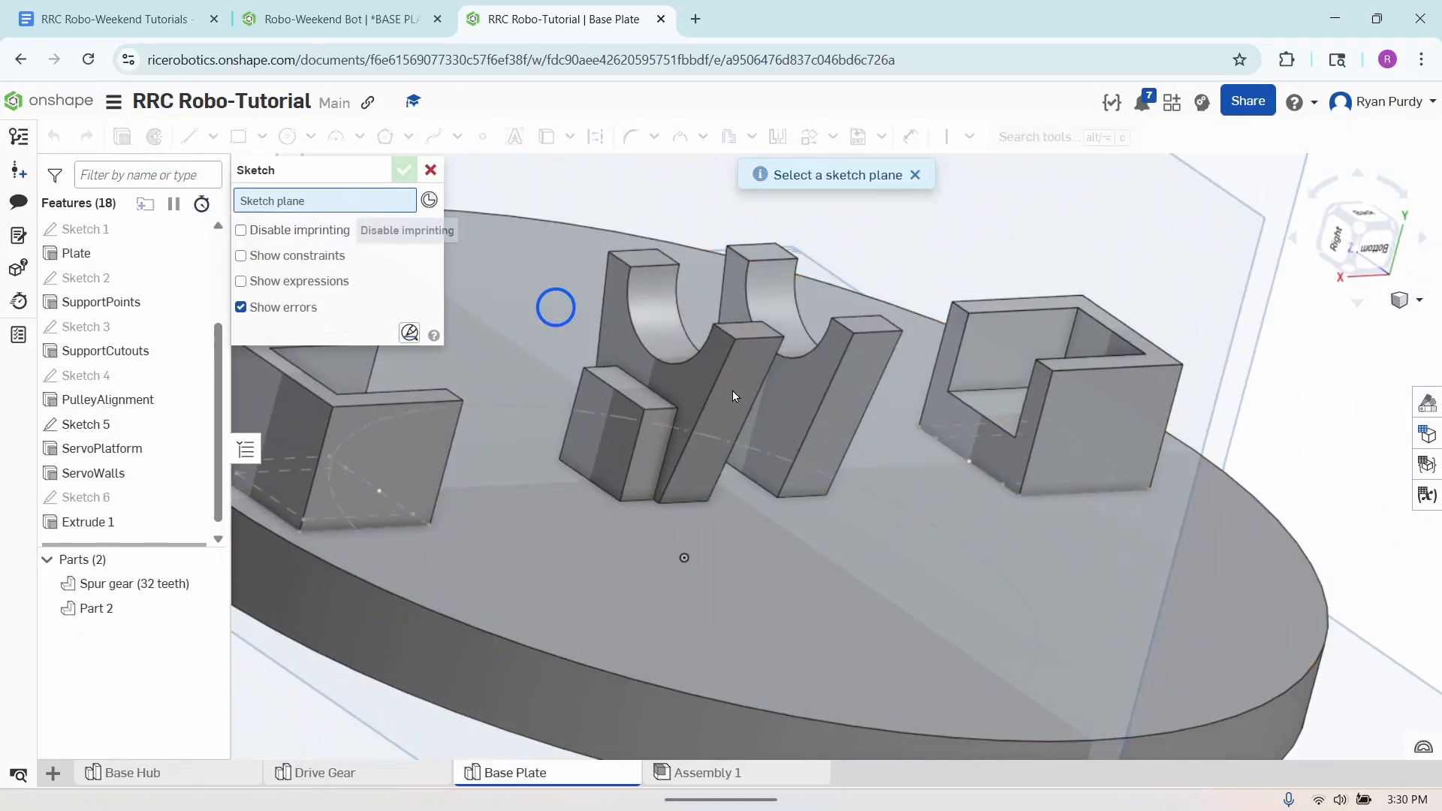
left_click(985, 446)
right_click(1366, 483)
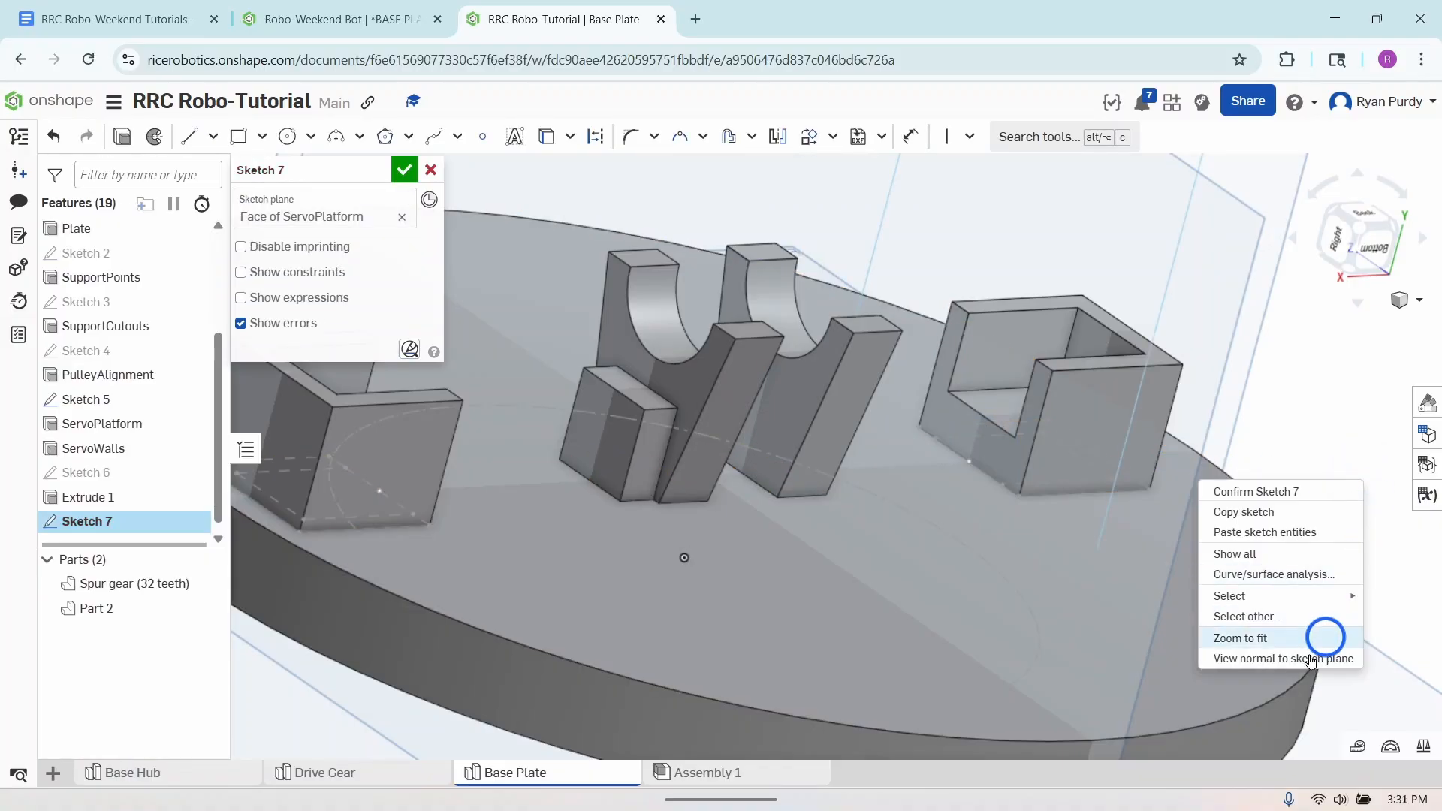
left_click(1305, 656)
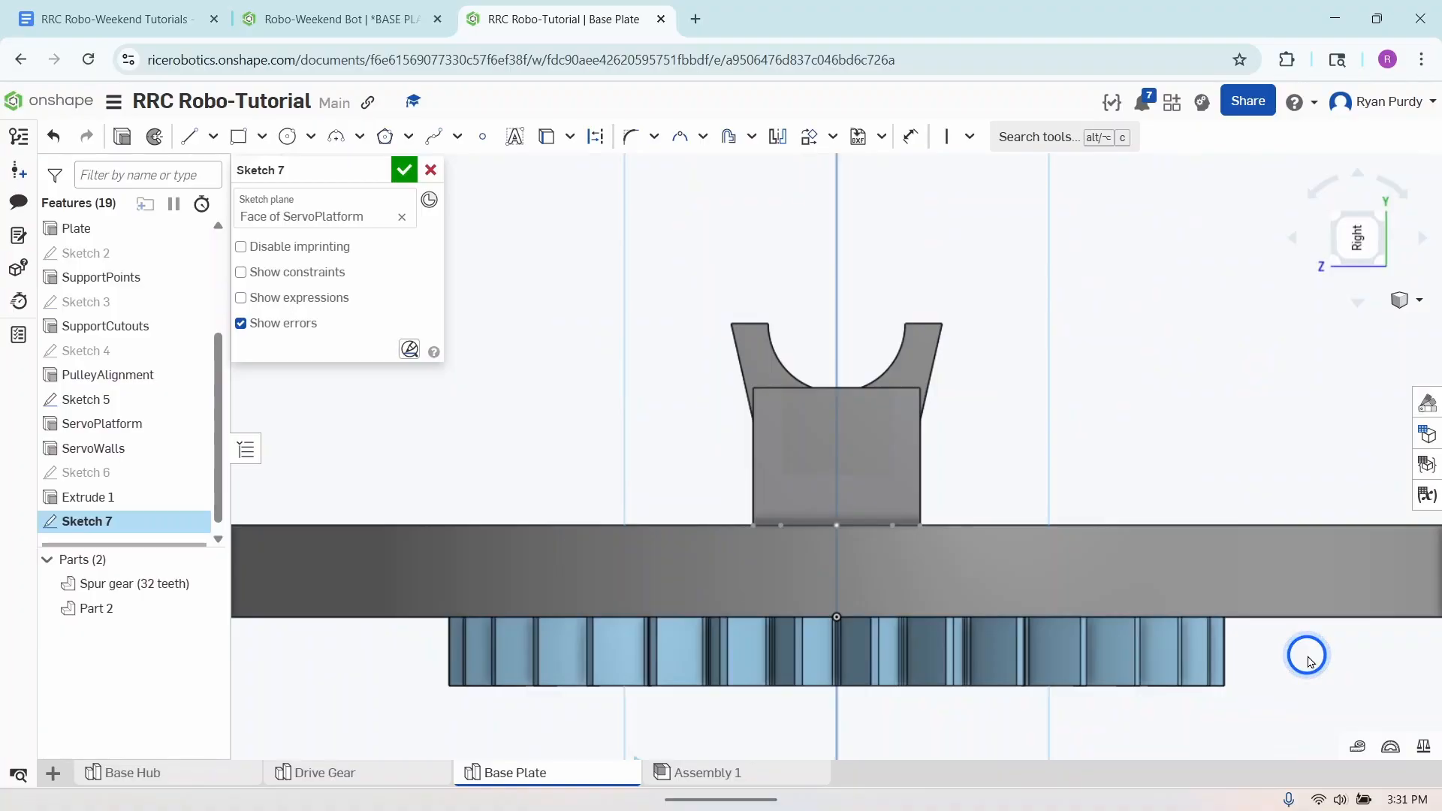
- Draw a center point circle on the vertical centreline above the second servo platform and set its diameter to 2.44 mm
left_click(286, 136)
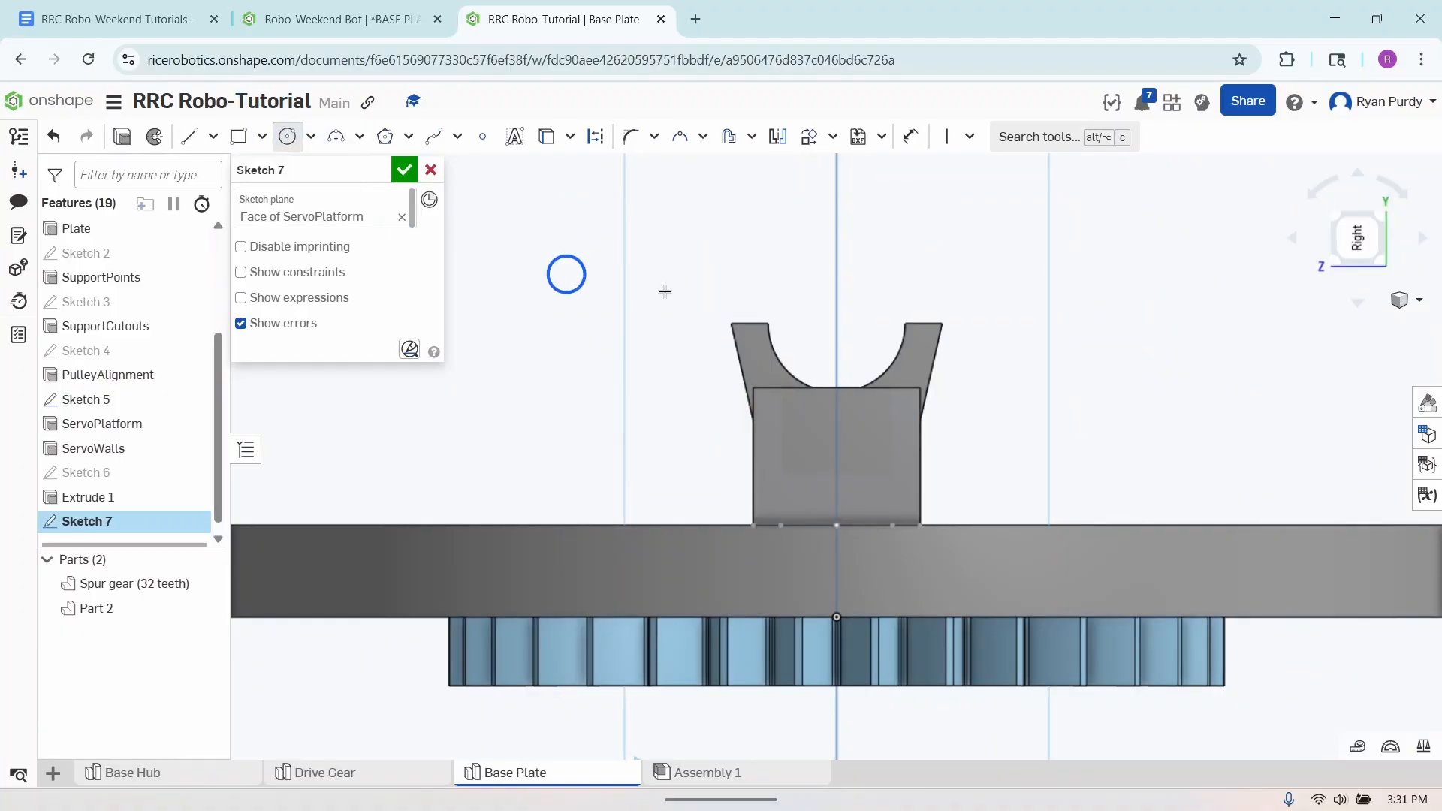
left_click(835, 314)
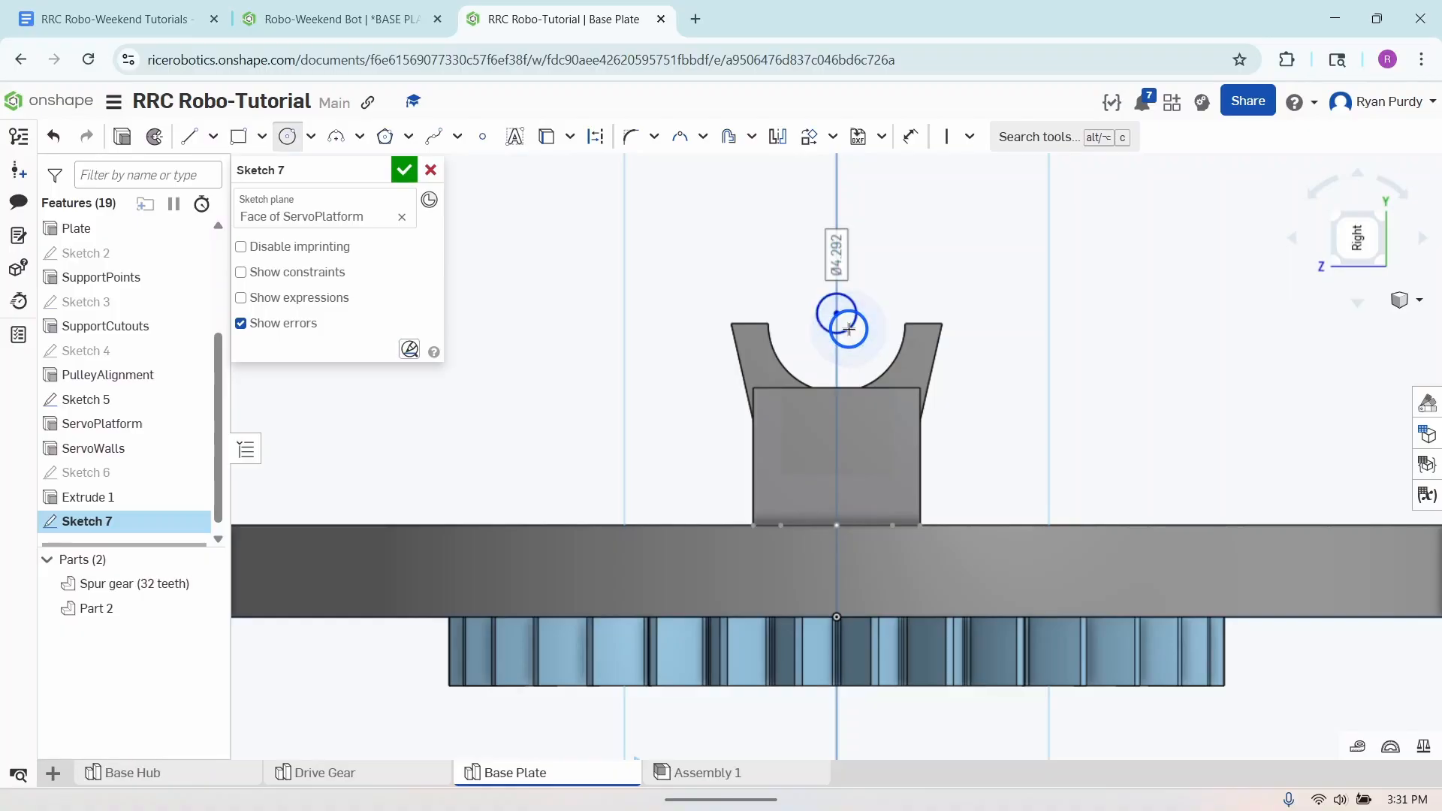
left_click(849, 328)
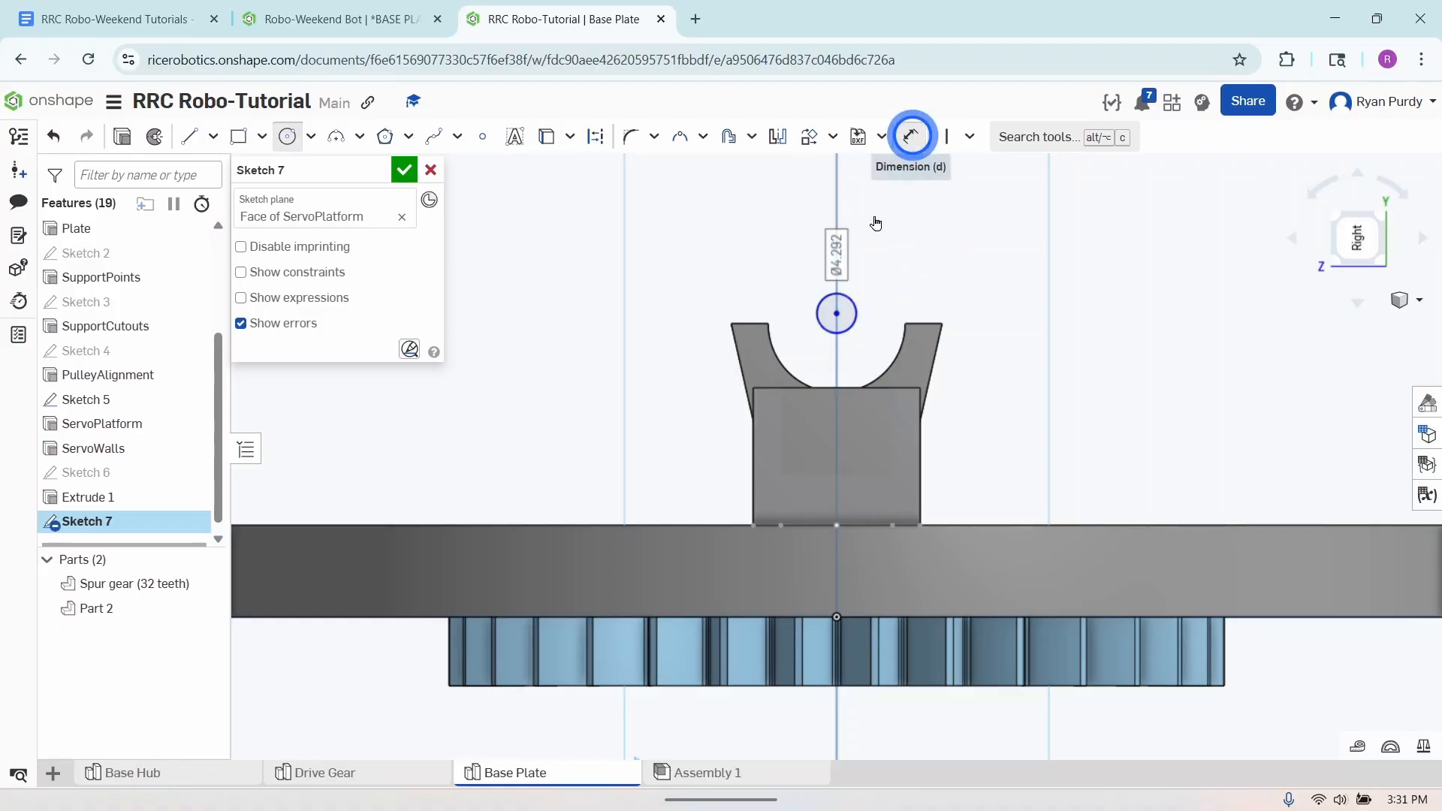
left_click(911, 135)
left_click_drag(850, 324, 911, 285)
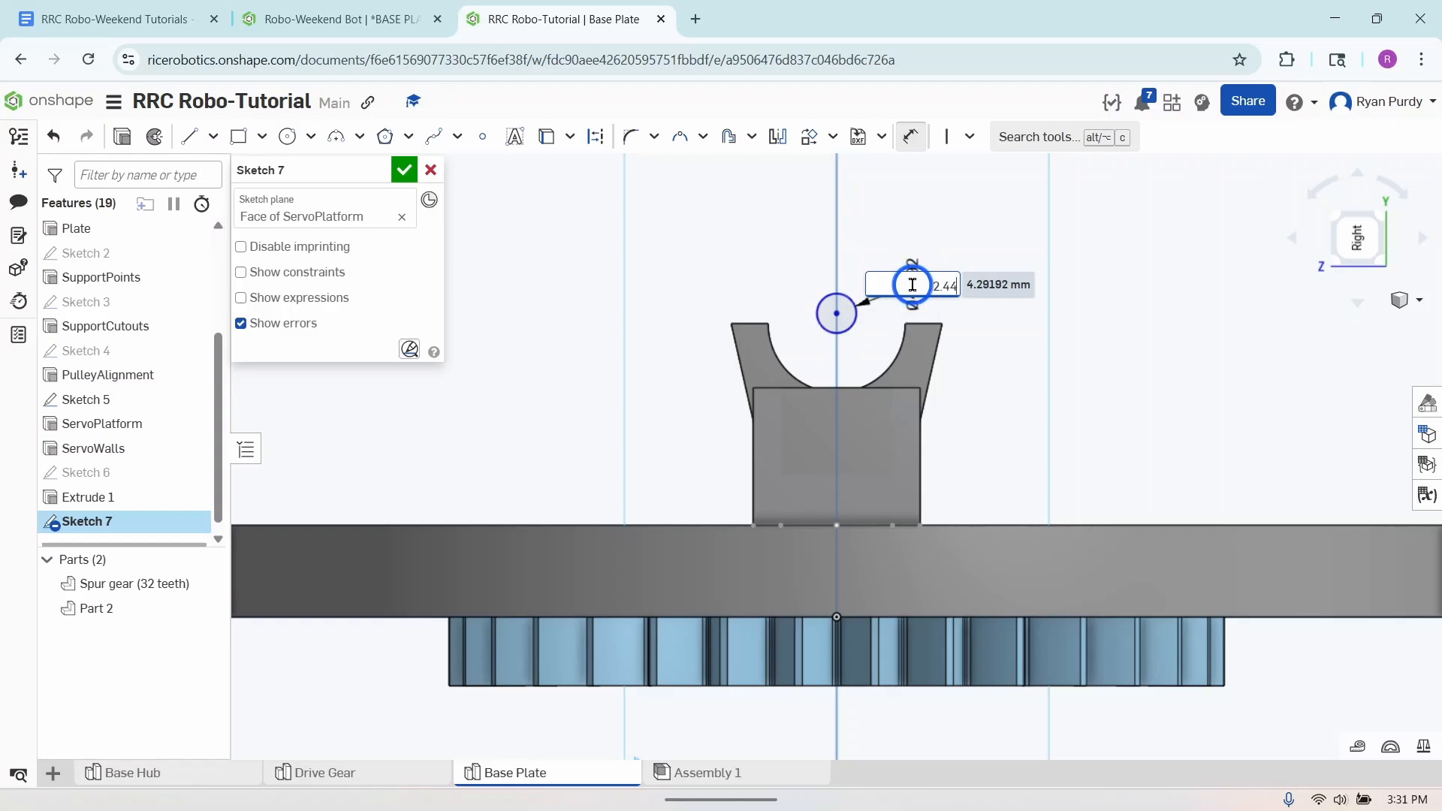
key("Return")
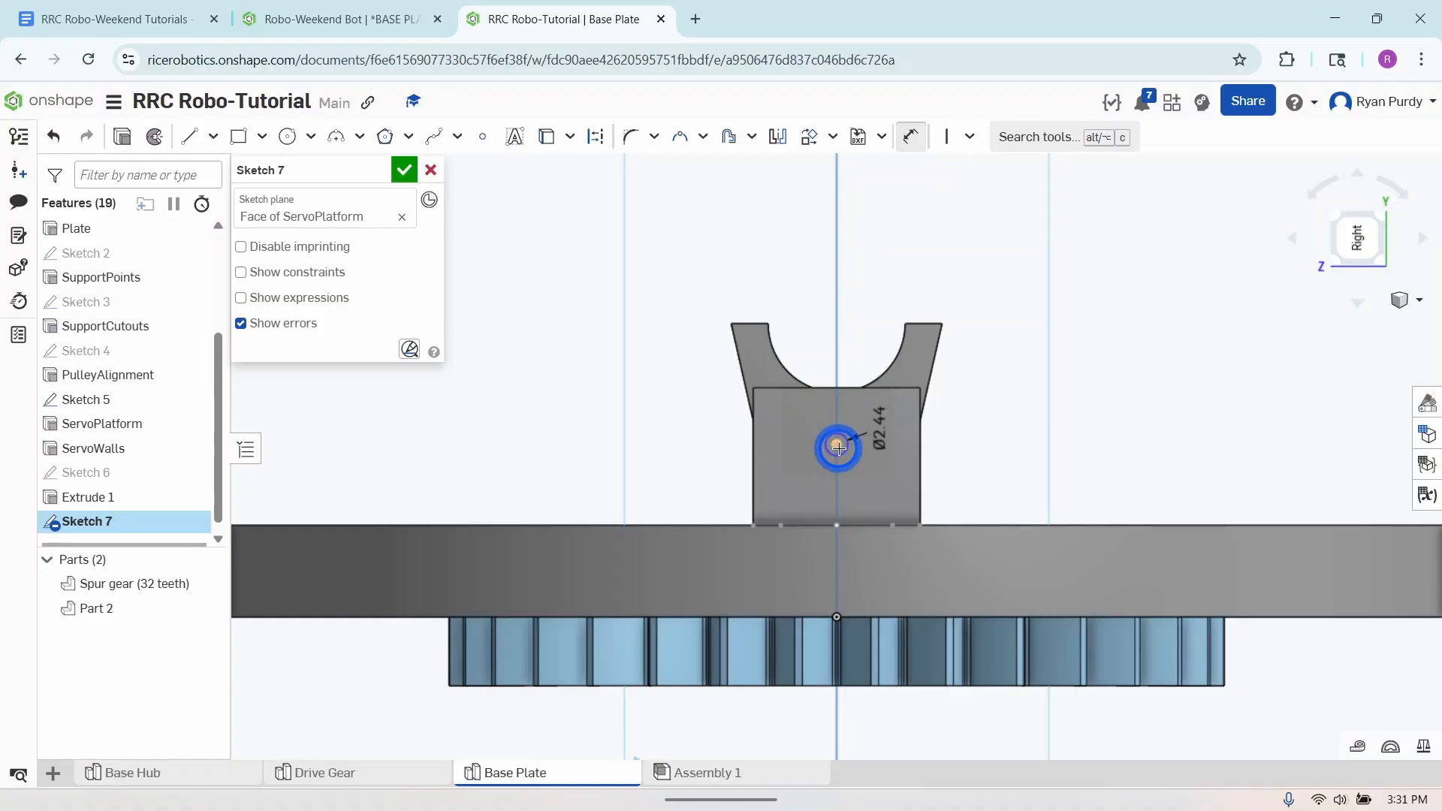
- Place the Sketch 7 circle's centre 2.95 mm above the plate's upper edge with a dimension
left_click(838, 447)
left_click(939, 524)
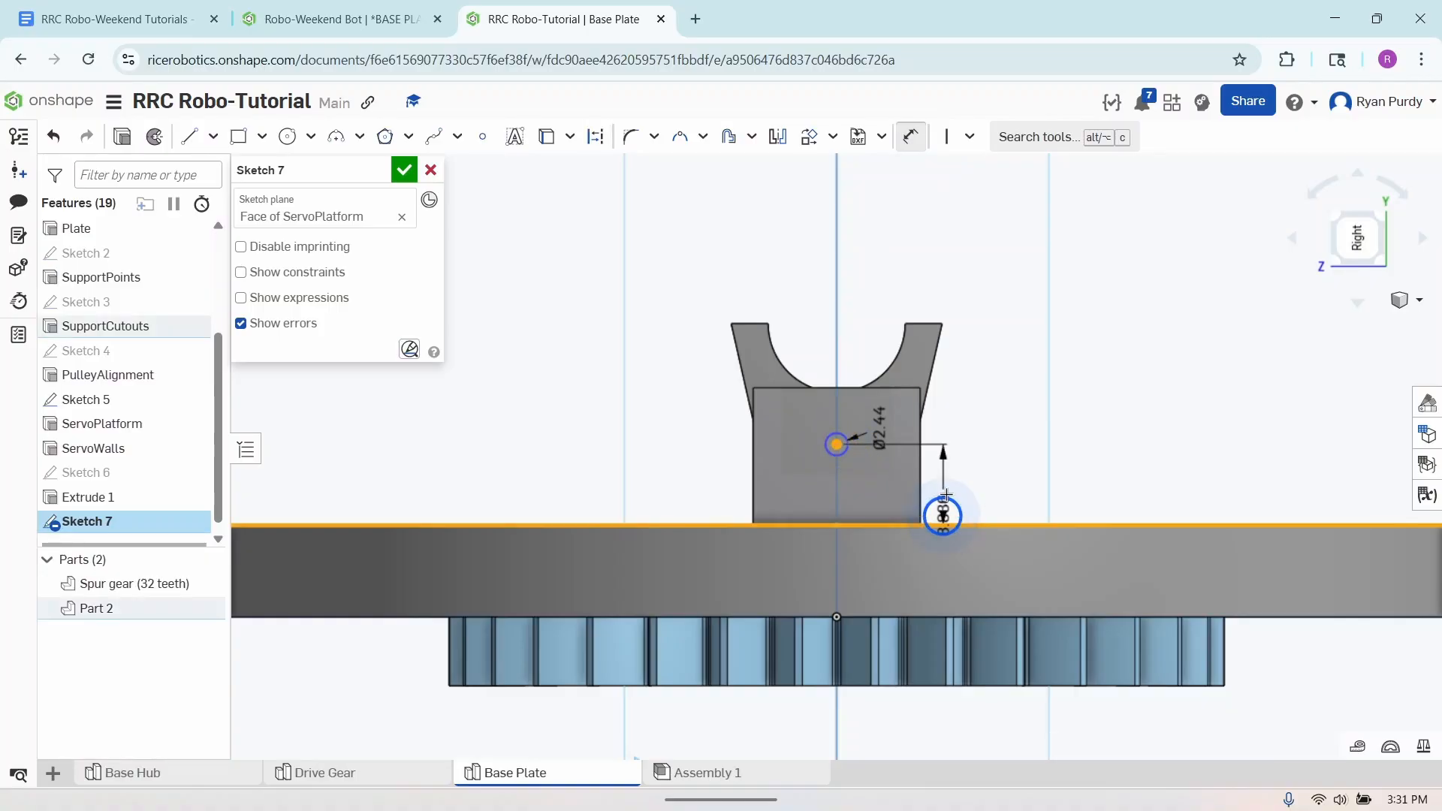
left_click(958, 486)
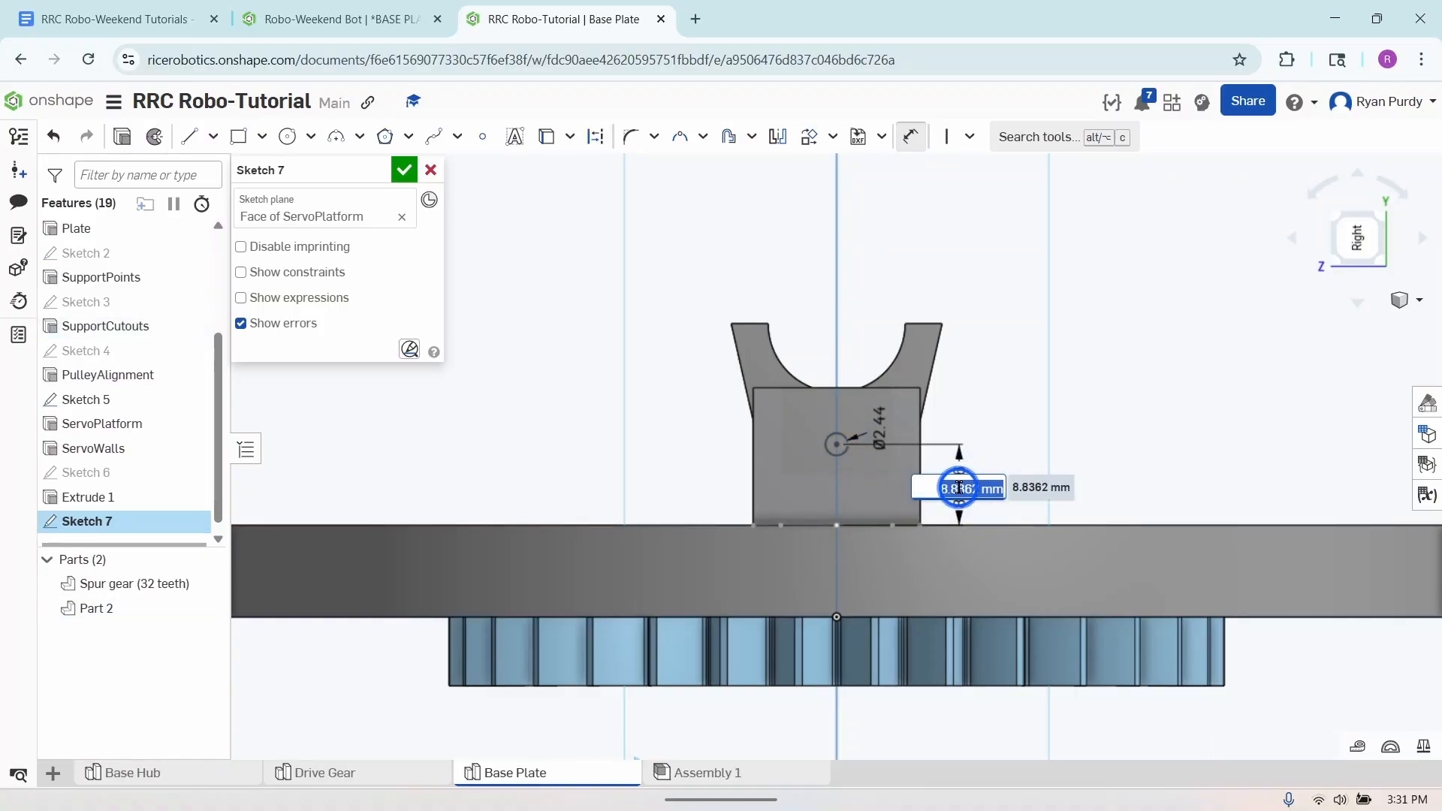
type("2.95mm")
key("Return")
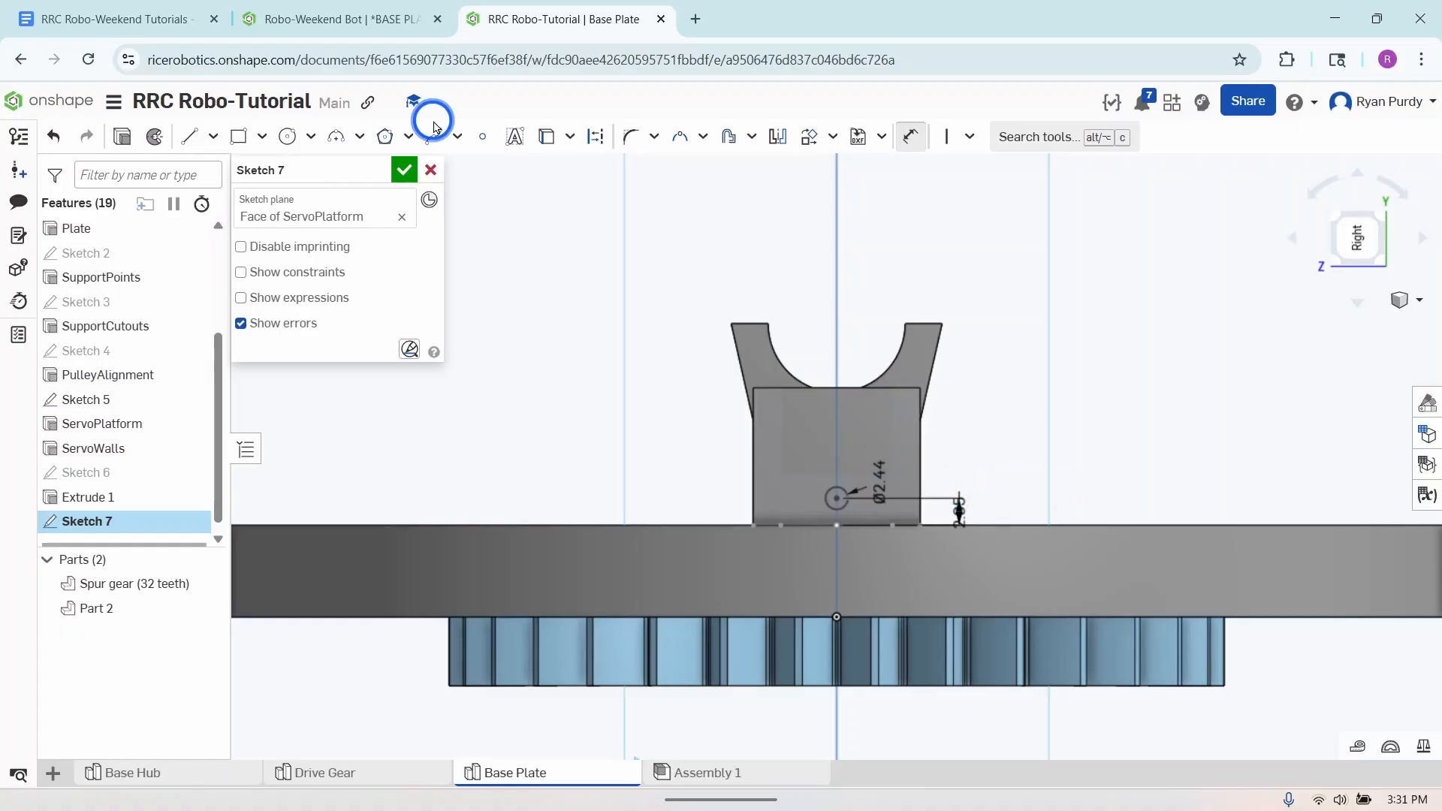
- Extrude the Sketch 7 circle as a blind Remove cut 5 mm deep into the second servo platform
left_click(121, 135)
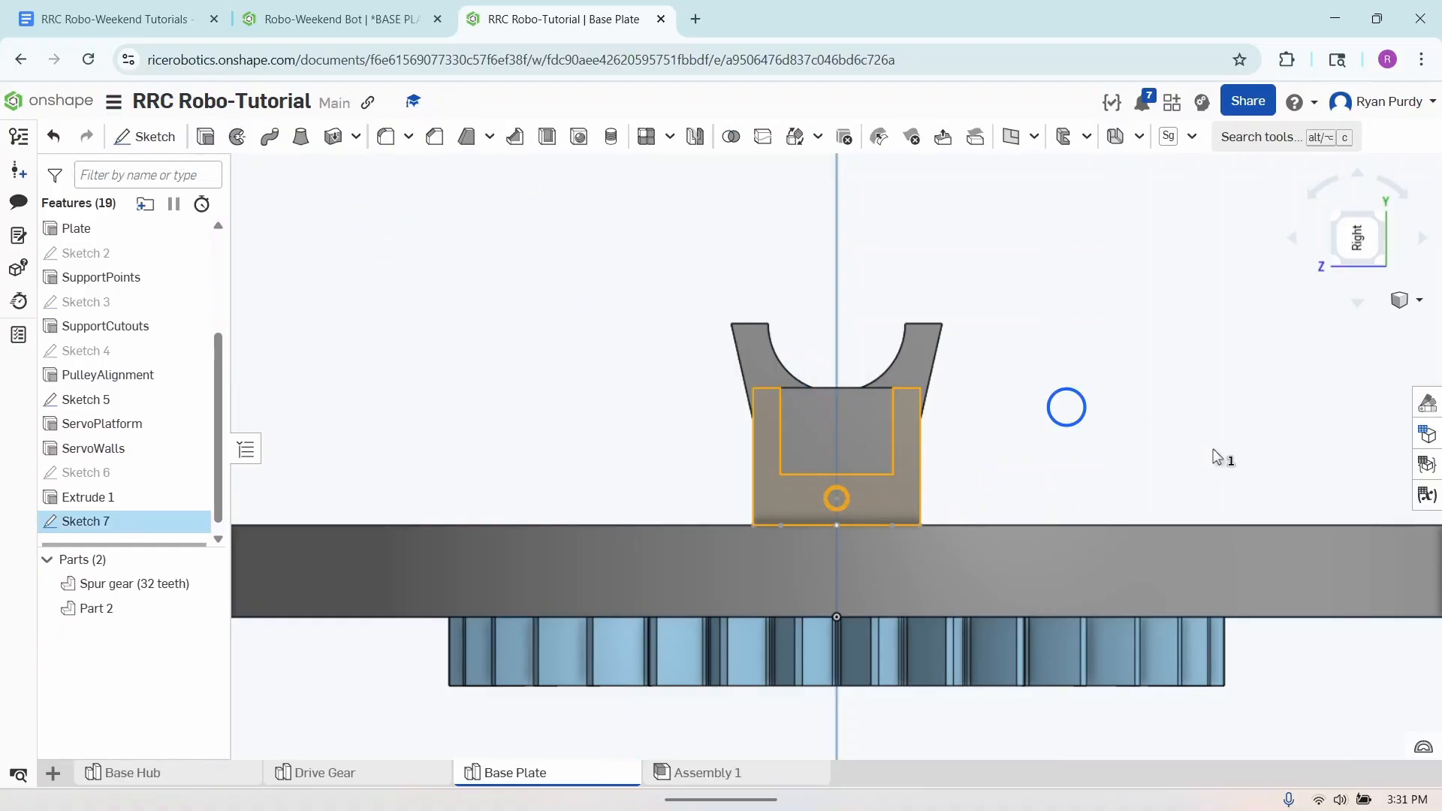
right_click_drag(1215, 454, 1179, 455)
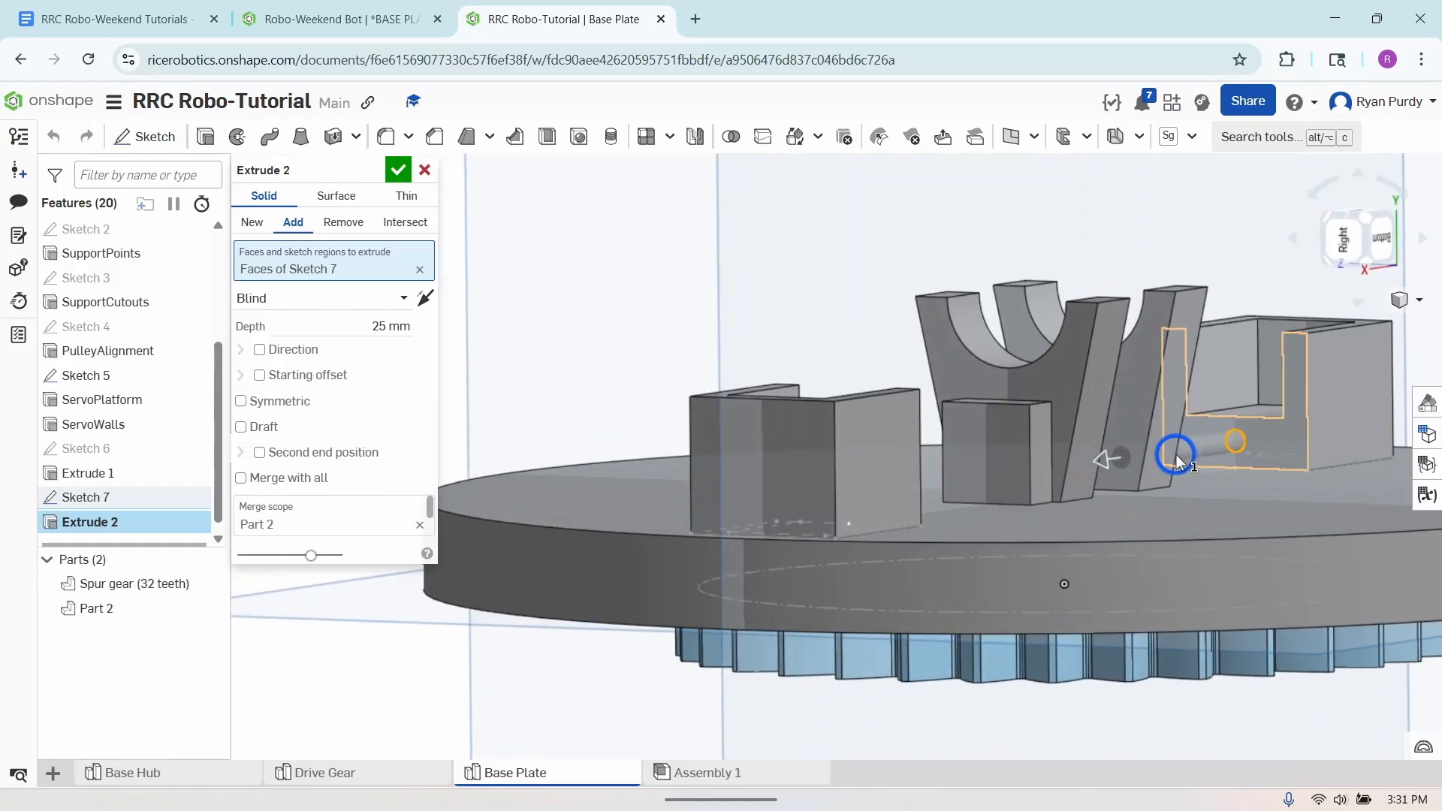
left_click(342, 223)
left_click(366, 316)
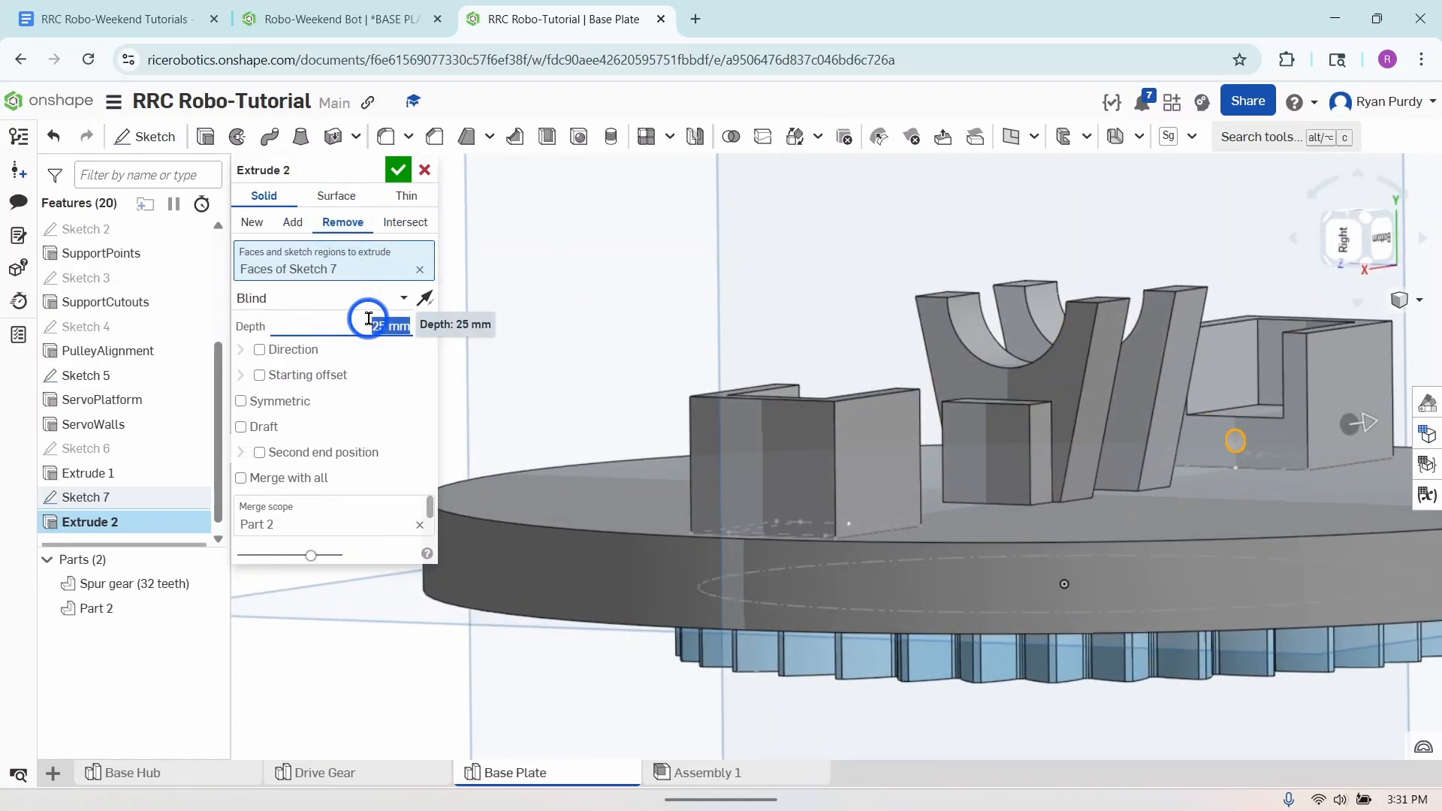
type("5mm")
key("Return")
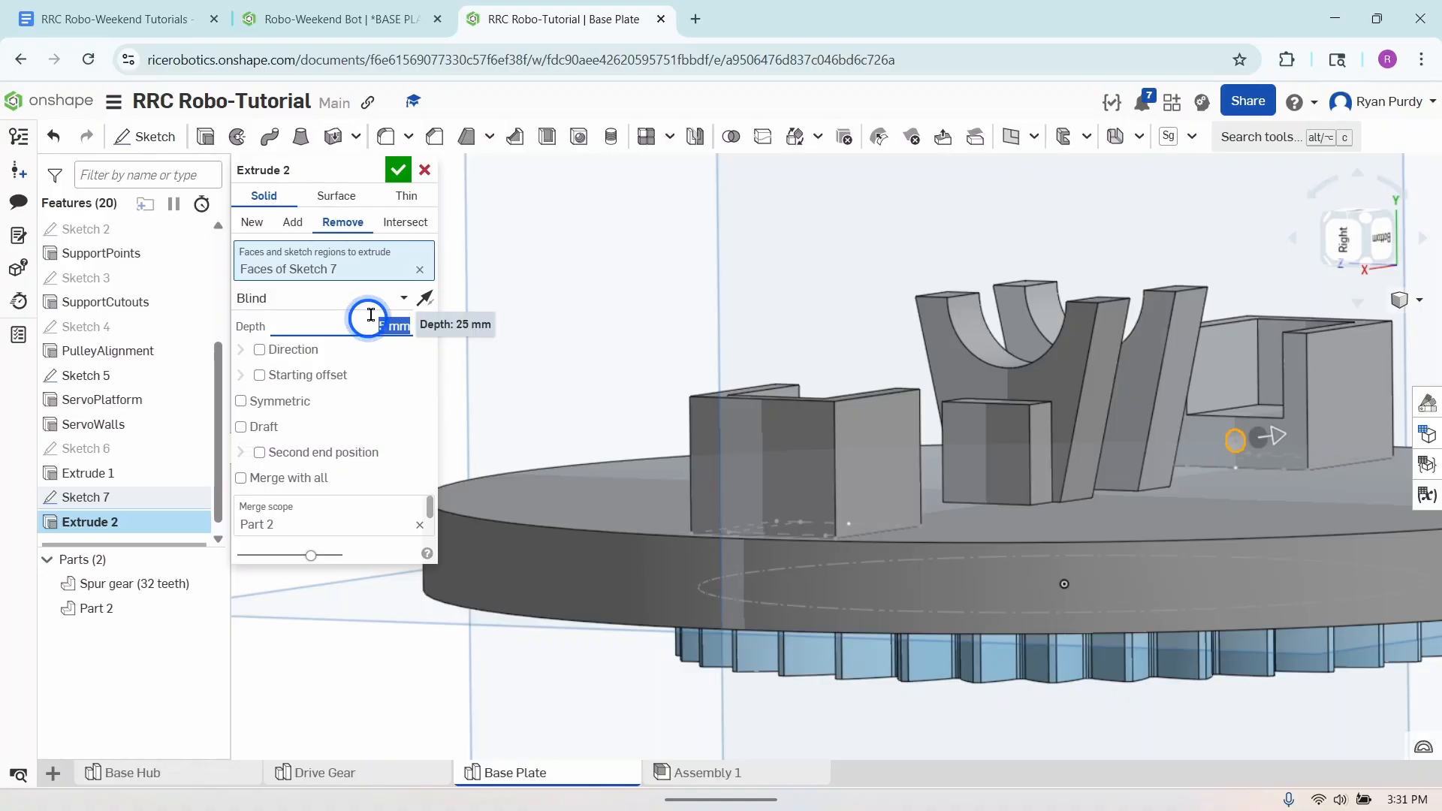
left_click(398, 170)
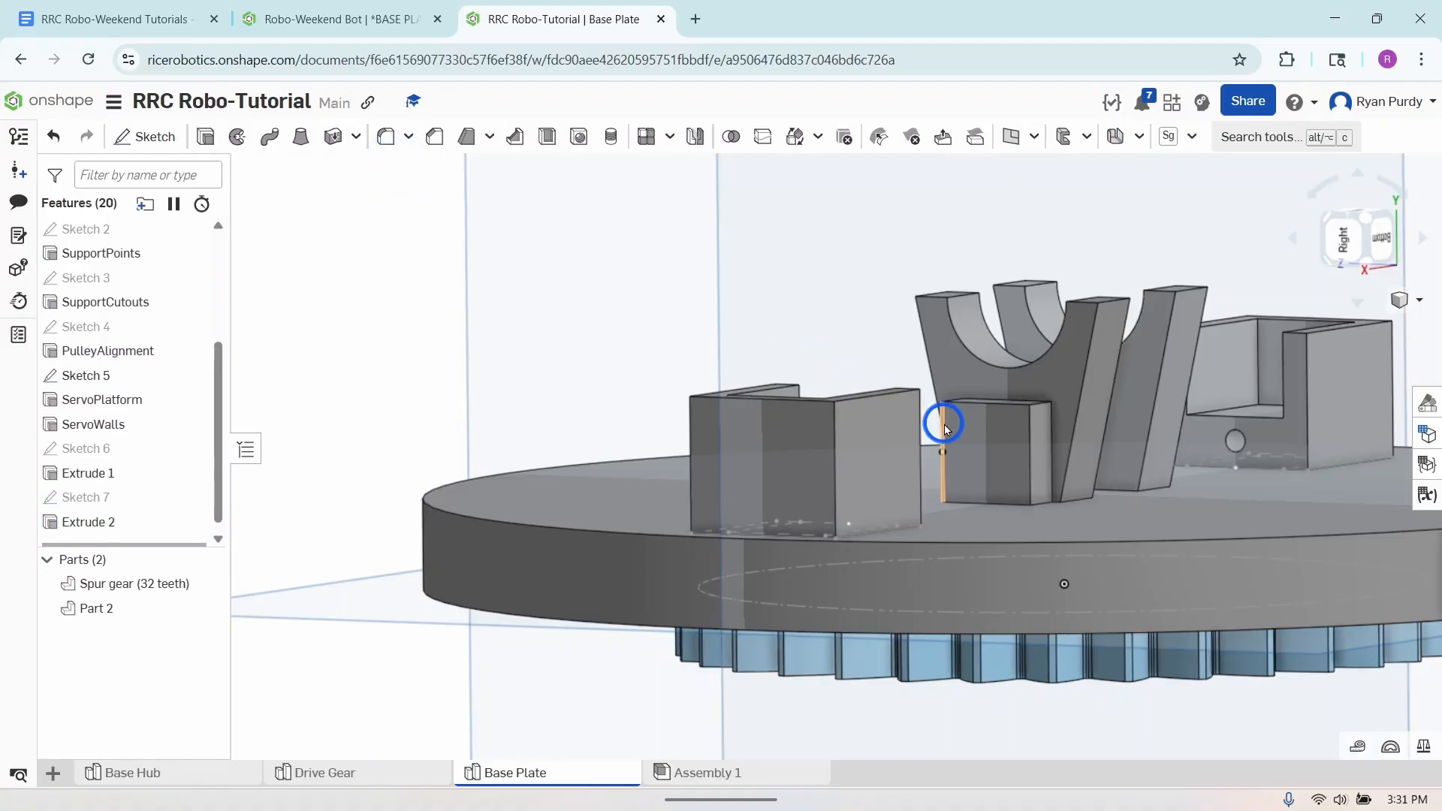
- Rename the two servo hole cuts, Extrude 1 and Extrude 2, as ServoMountingHole1 and ServoMountingHole2
right_click(145, 477)
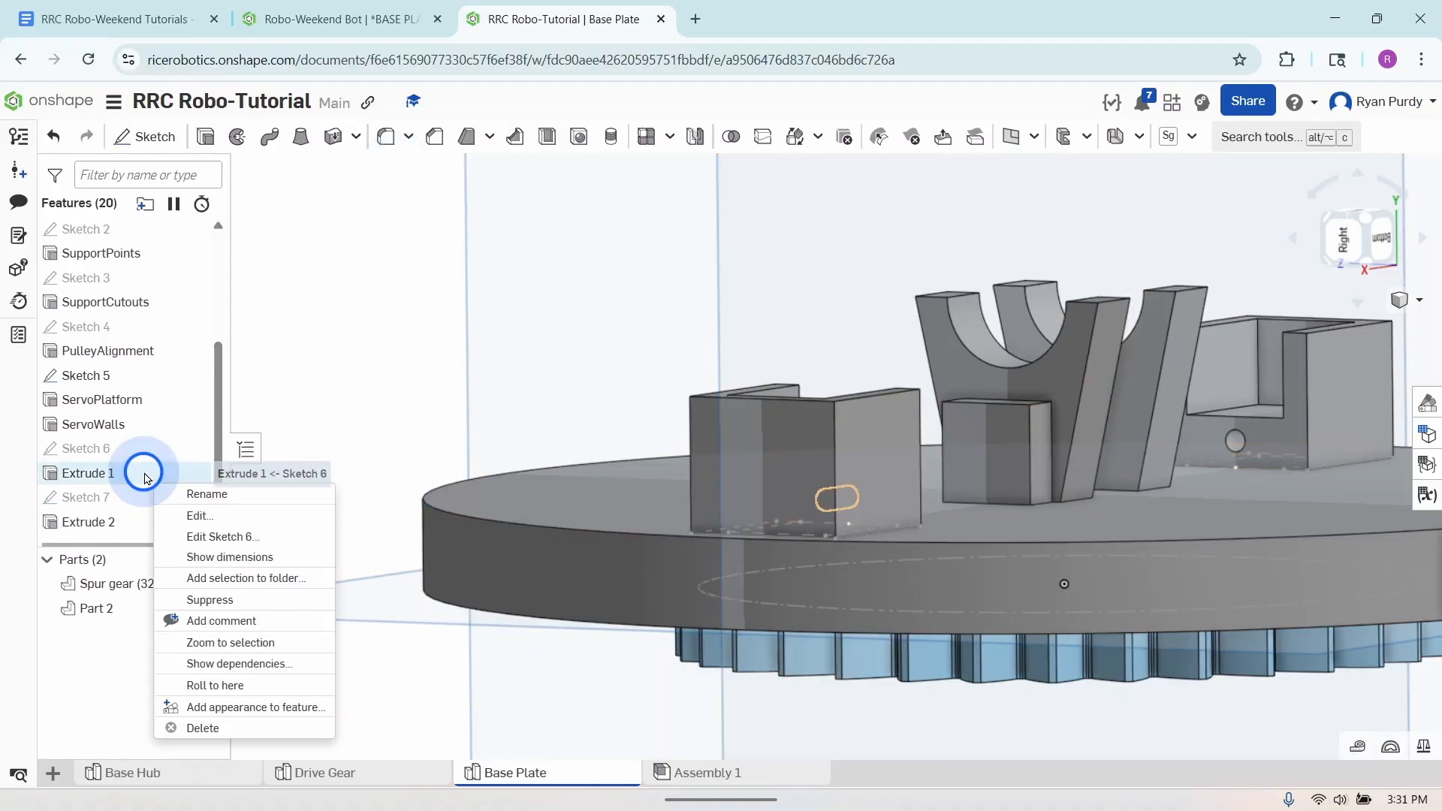
left_click(193, 494)
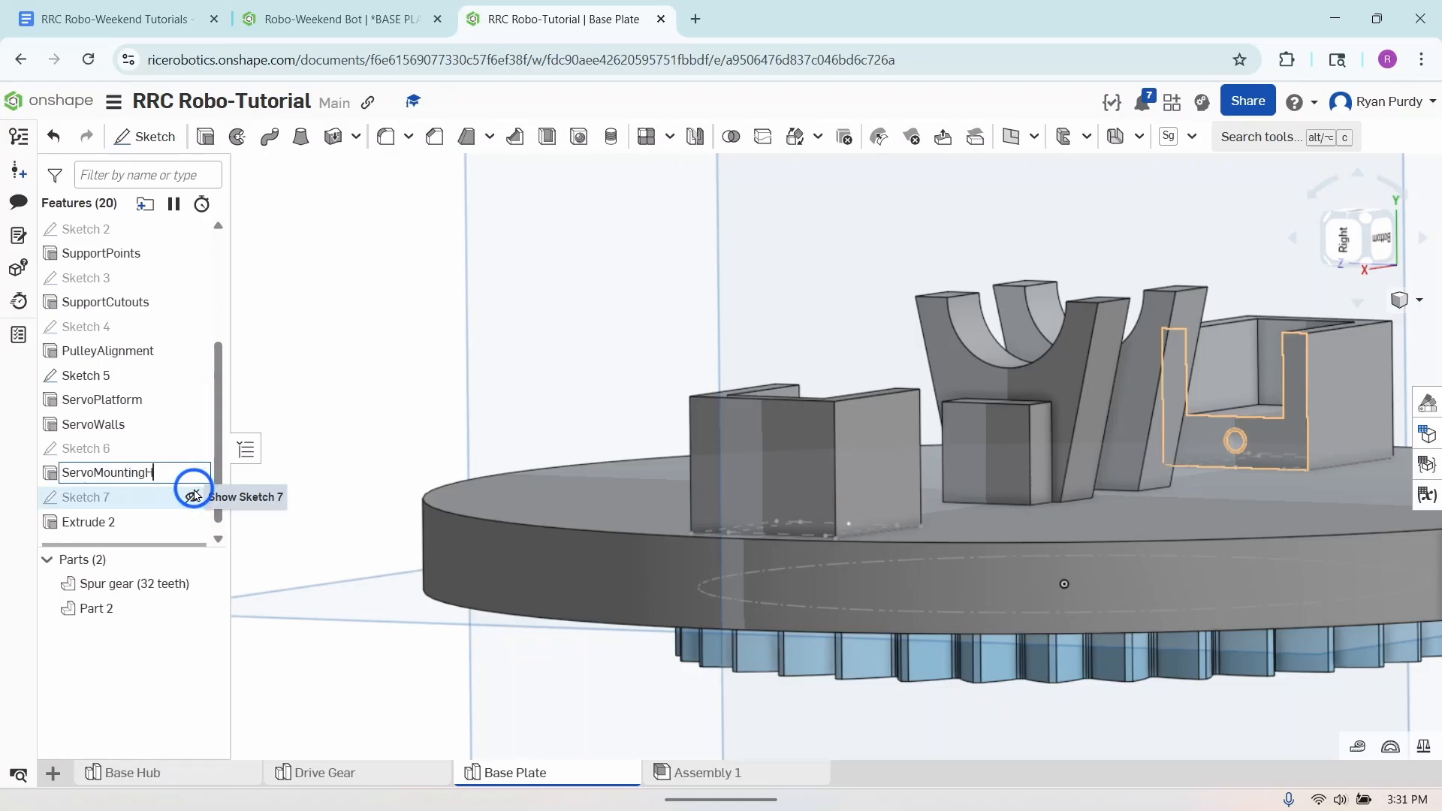
right_click(129, 521)
left_click(184, 543)
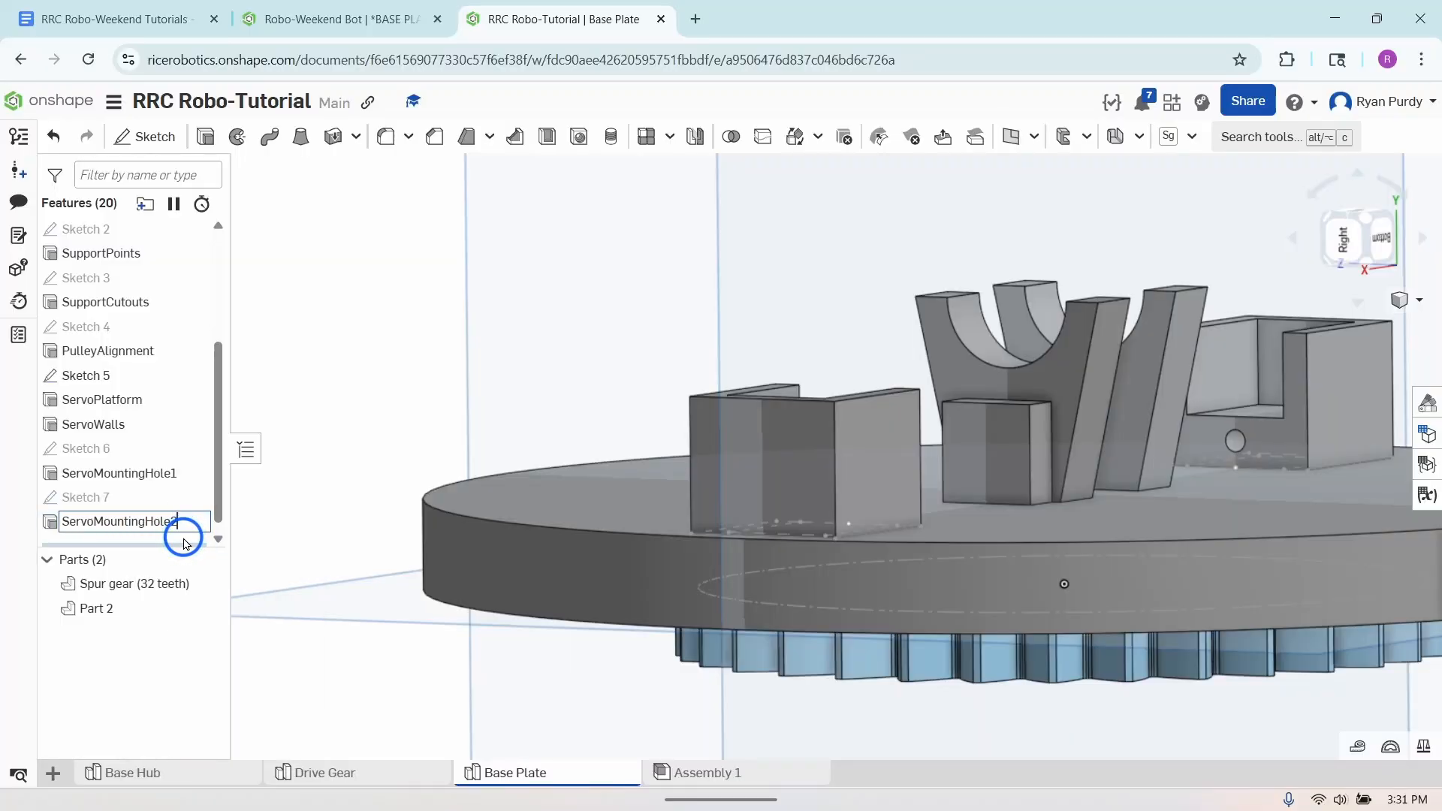
key("Return")
- Start a new sketch on the outer flat face of the spur gear beneath the plate and view it normal to the plane
scroll(1021, 500, "down", 5)
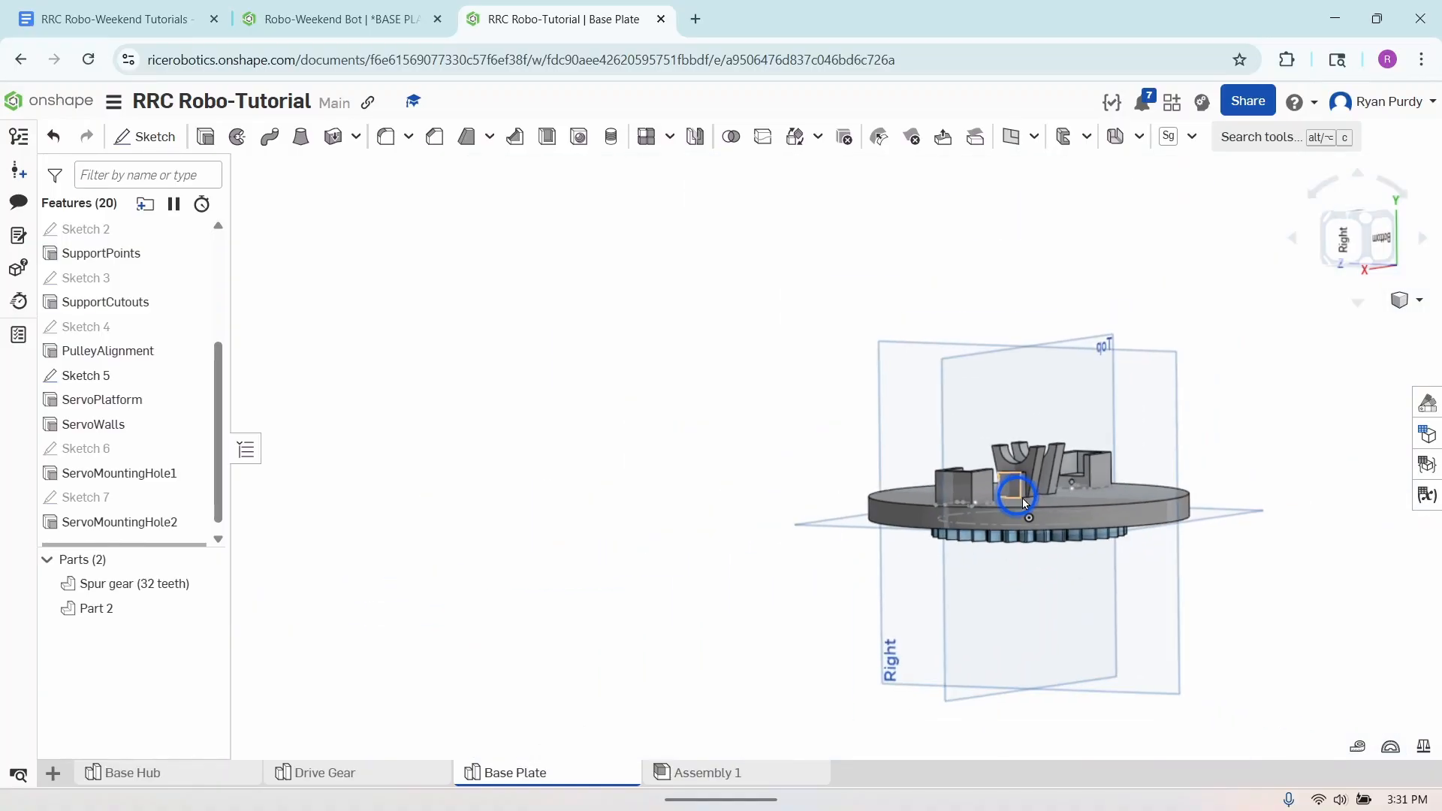
right_click_drag(1126, 495, 1008, 525)
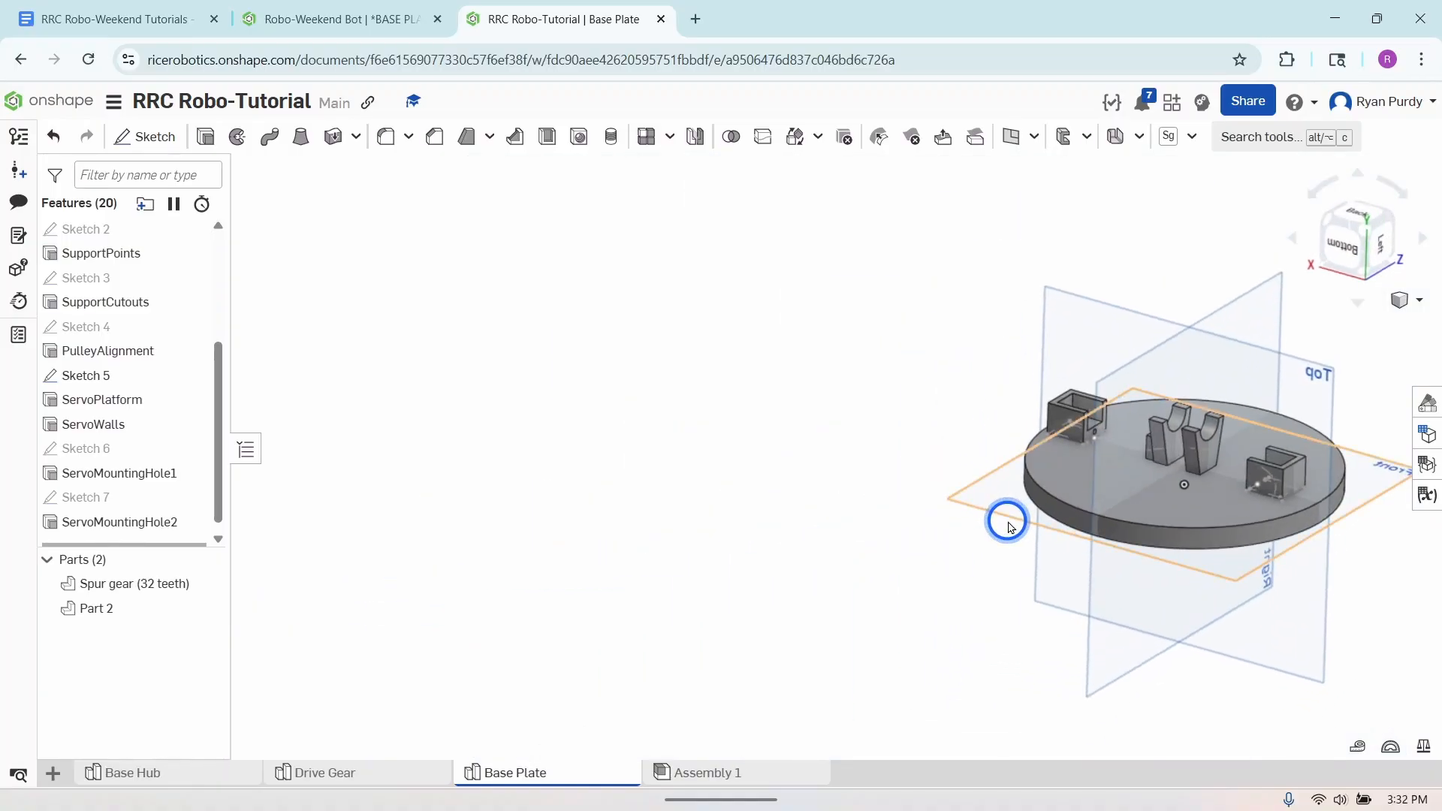
key("f")
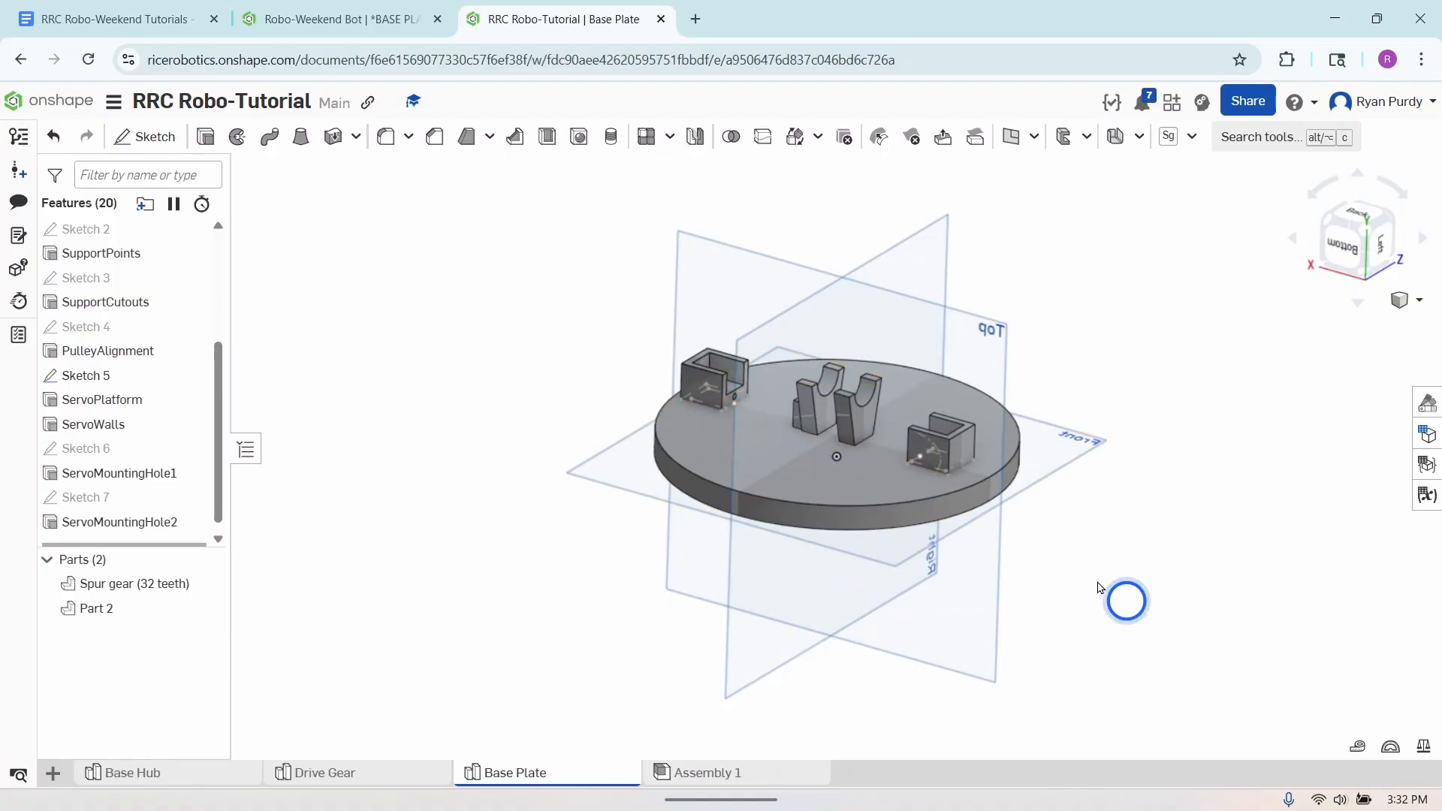
mouse_move(1109, 617)
right_mouse_down()
mouse_move(1110, 525)
mouse_move(1101, 563)
mouse_move(1125, 596)
mouse_move(1106, 617)
right_mouse_up()
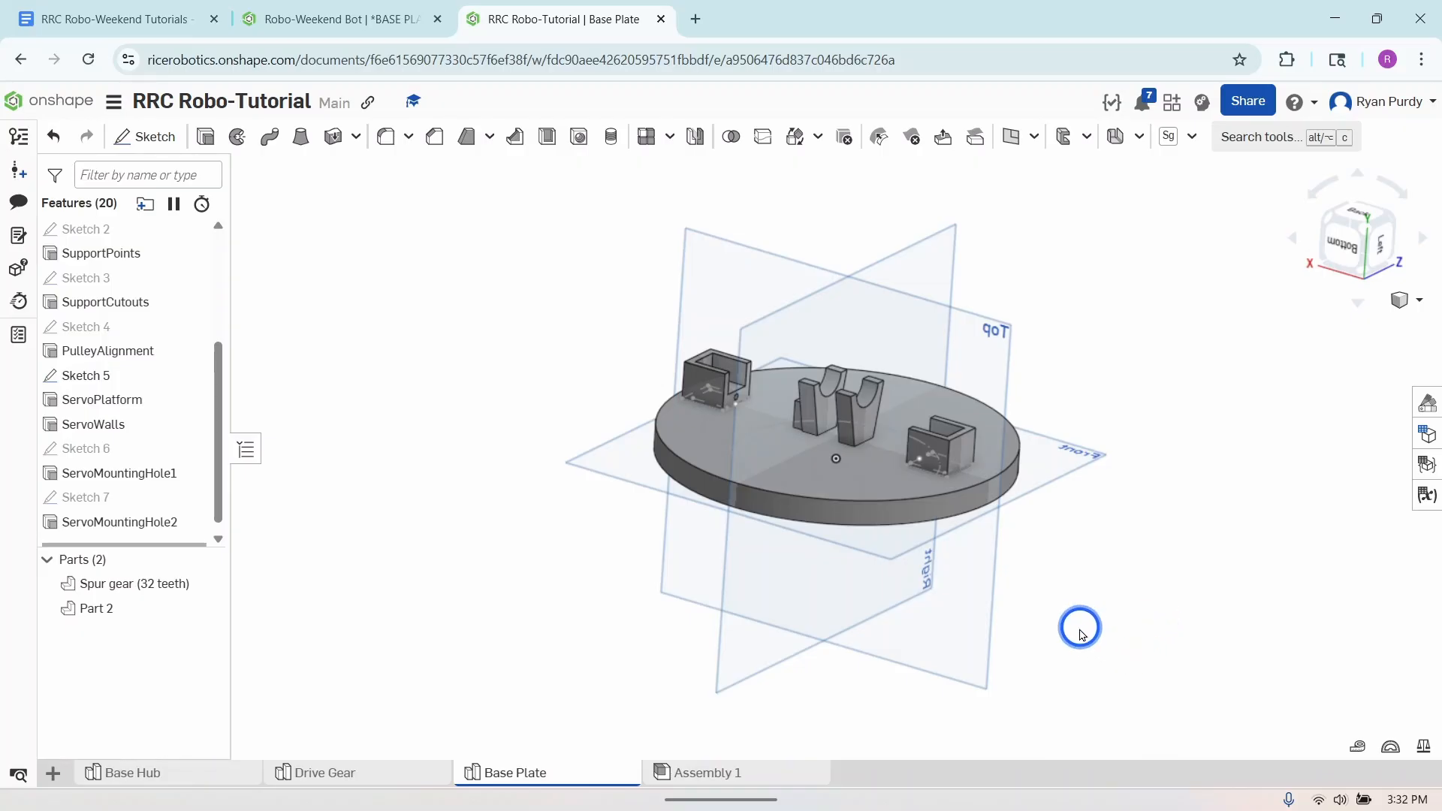
left_click(161, 143)
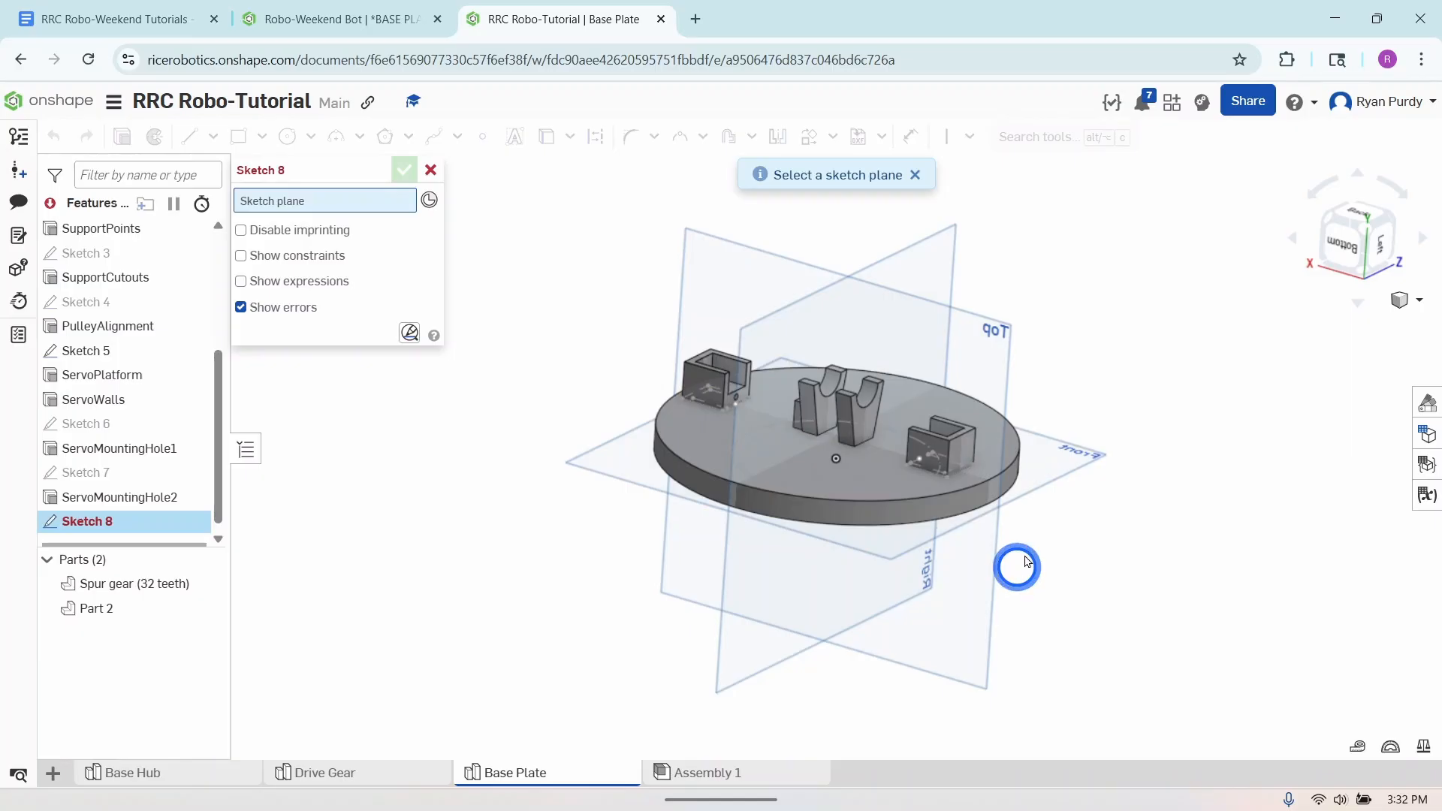
right_click_drag(1026, 562, 1039, 450)
left_click(831, 452)
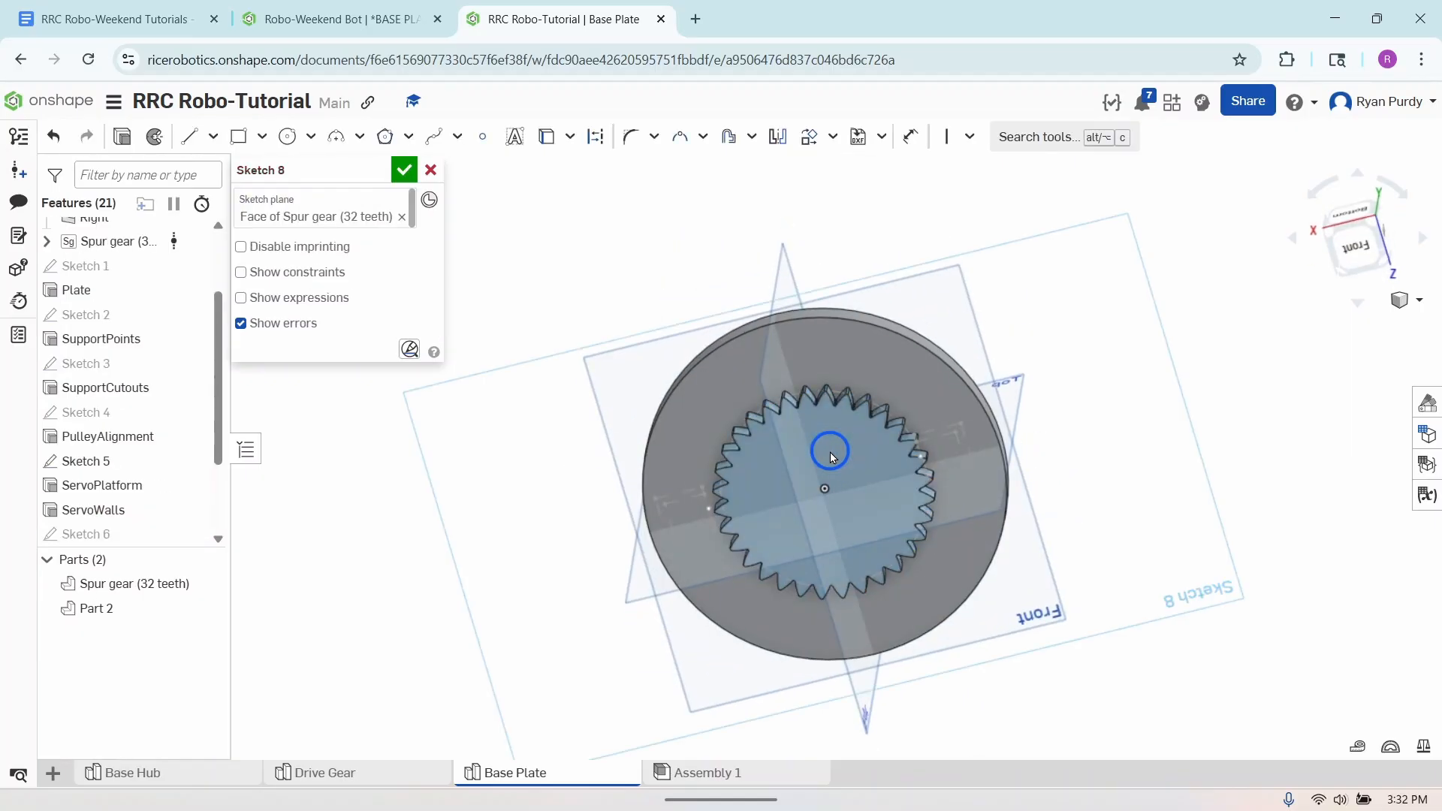
right_click(1312, 559)
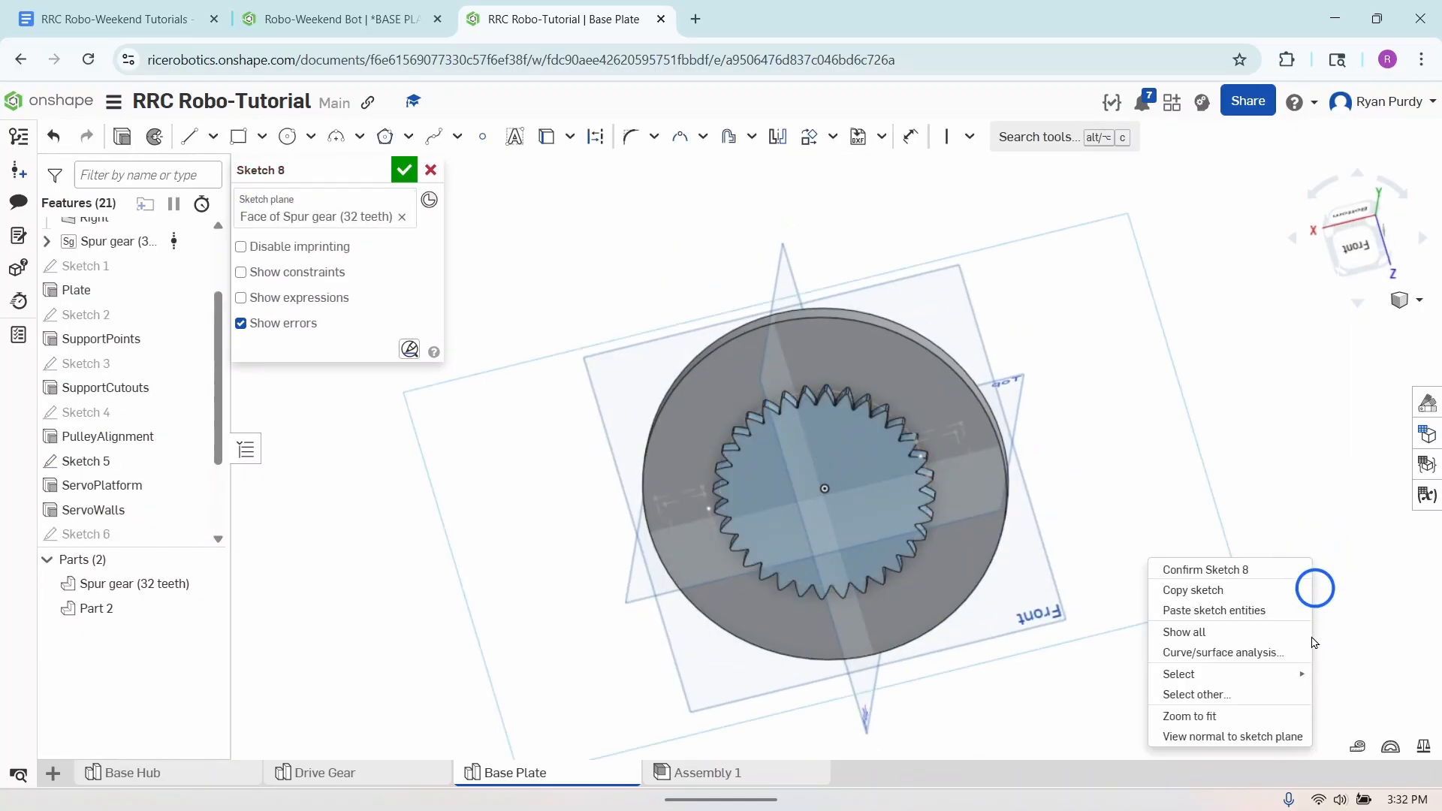
left_click(1259, 737)
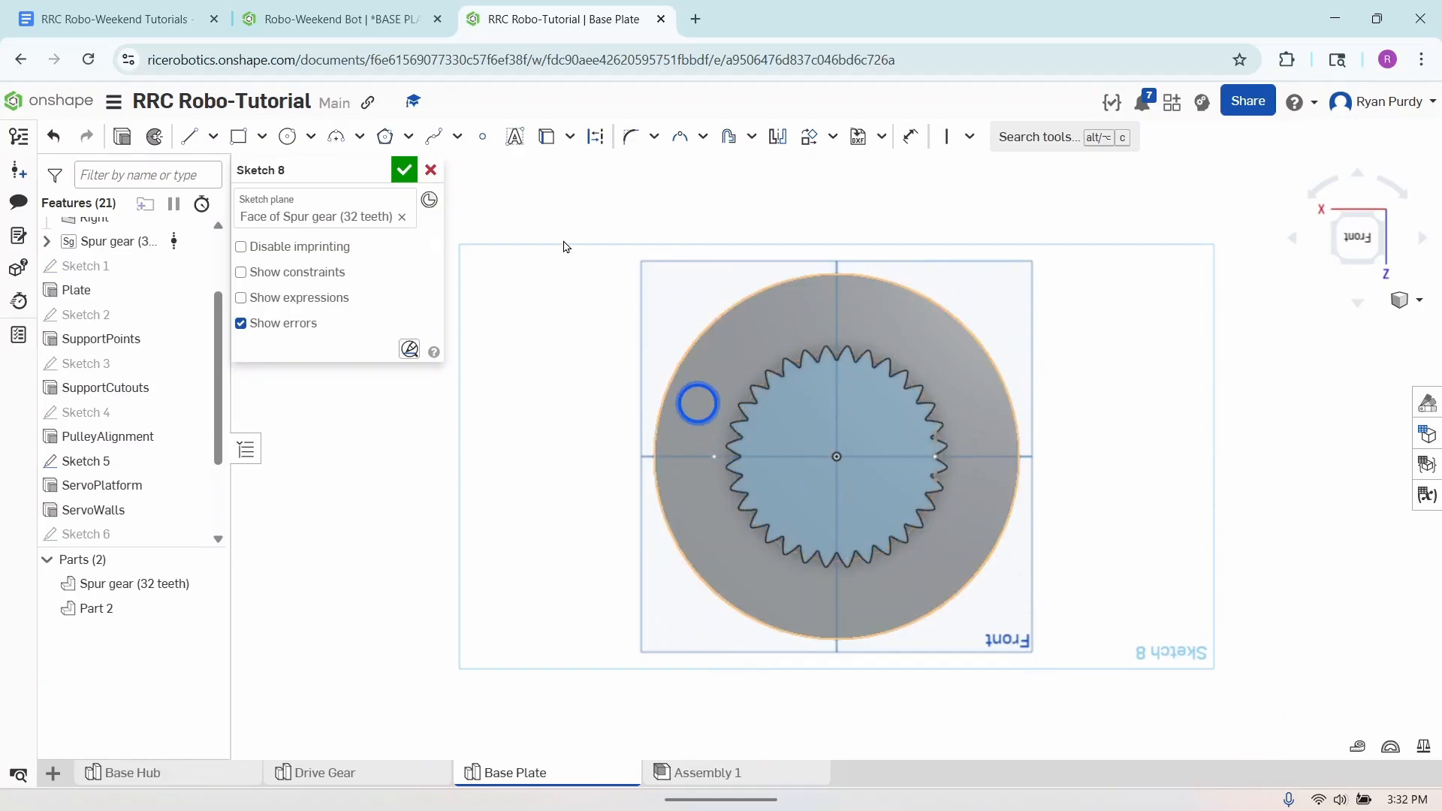
- Draw a center point circle at the origin on the gear face and set its diameter to 20 mm
left_click(289, 136)
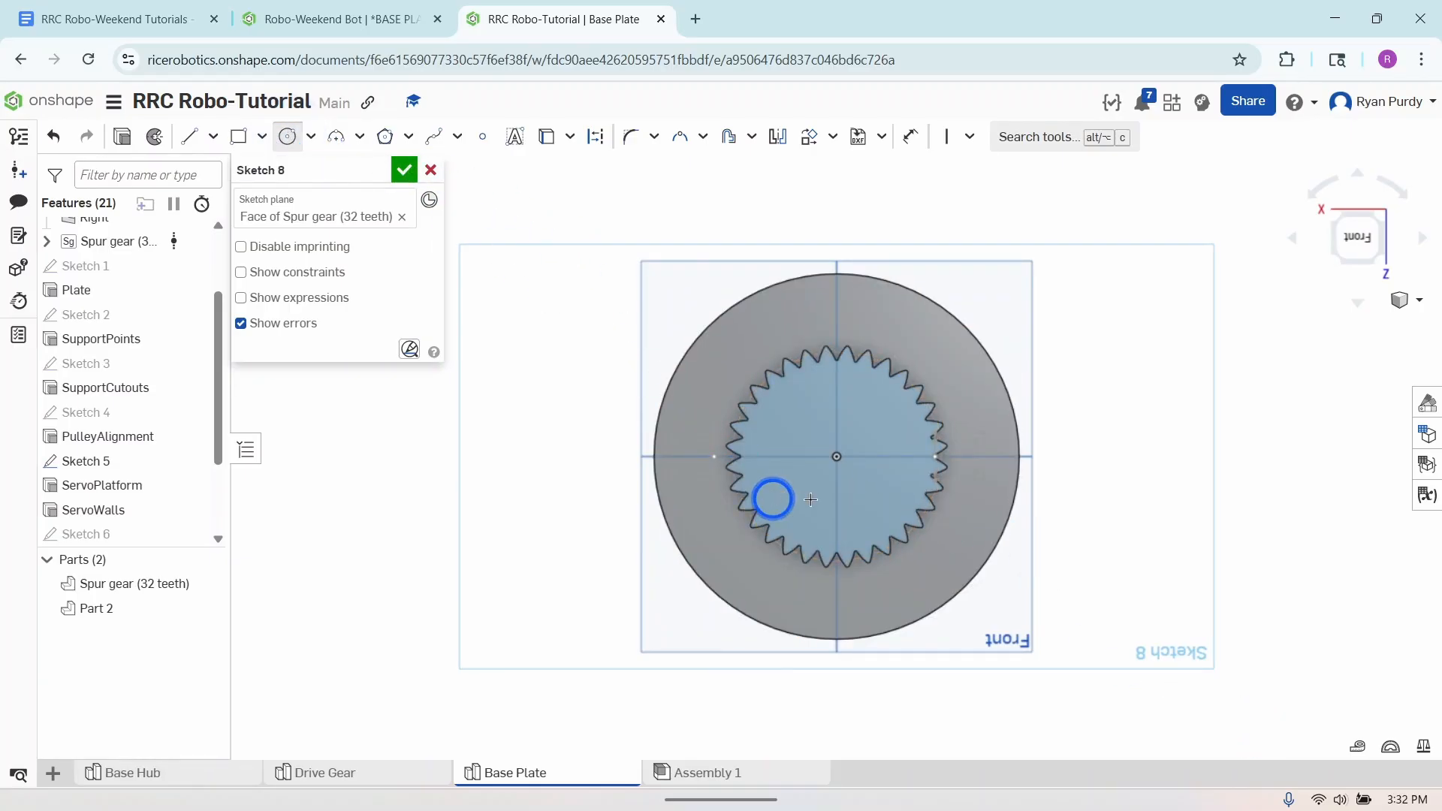
left_click(837, 457)
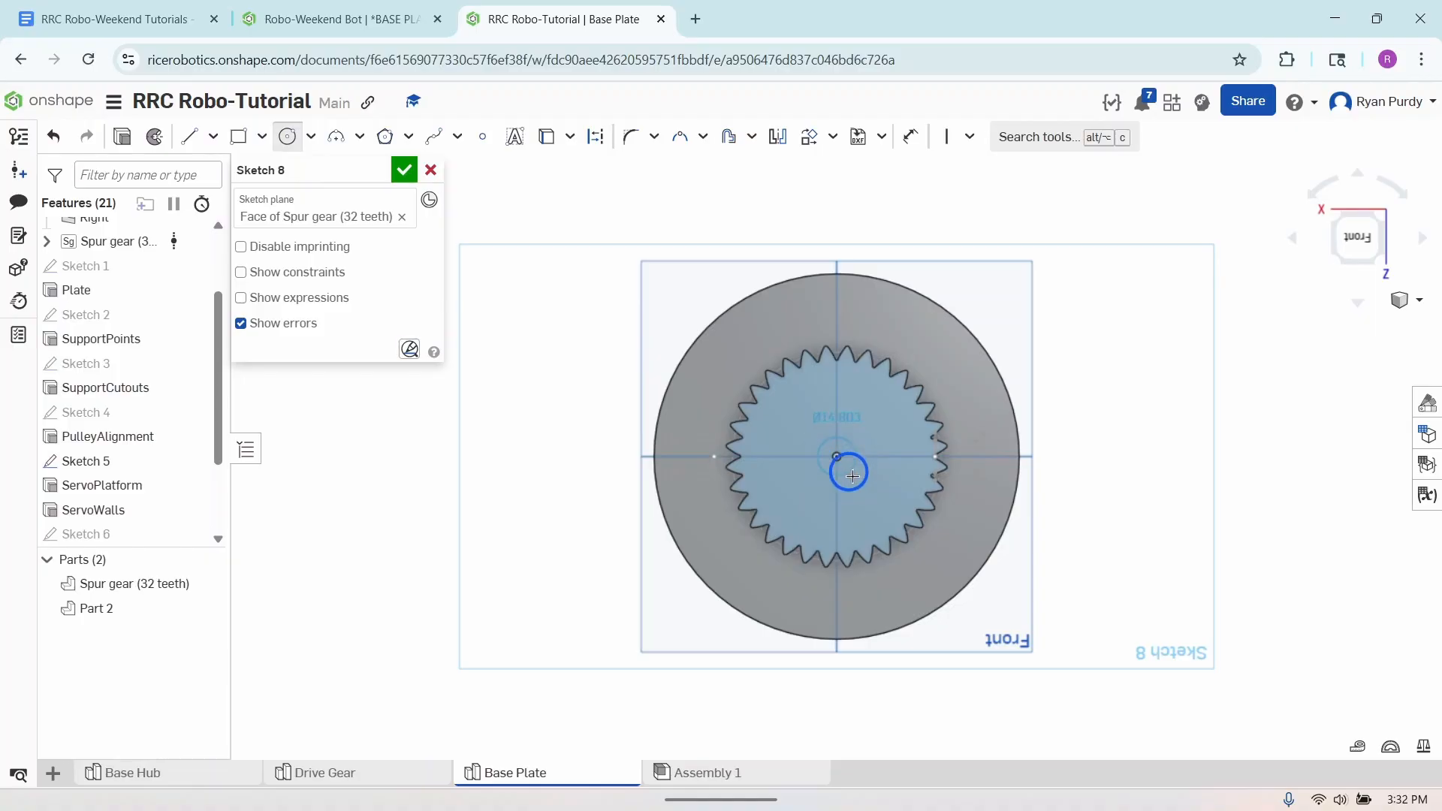
left_click(854, 480)
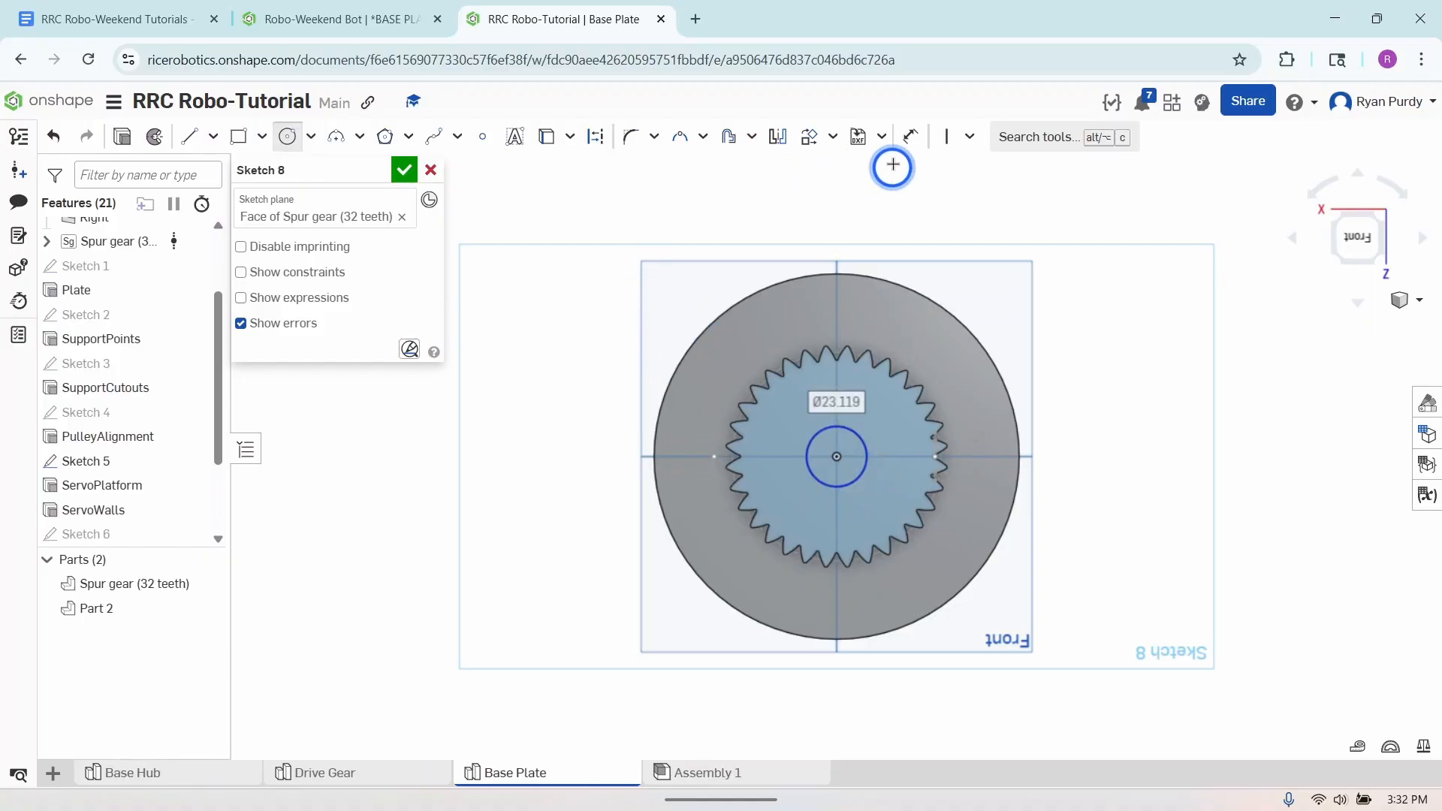
left_click(910, 137)
left_click(868, 468)
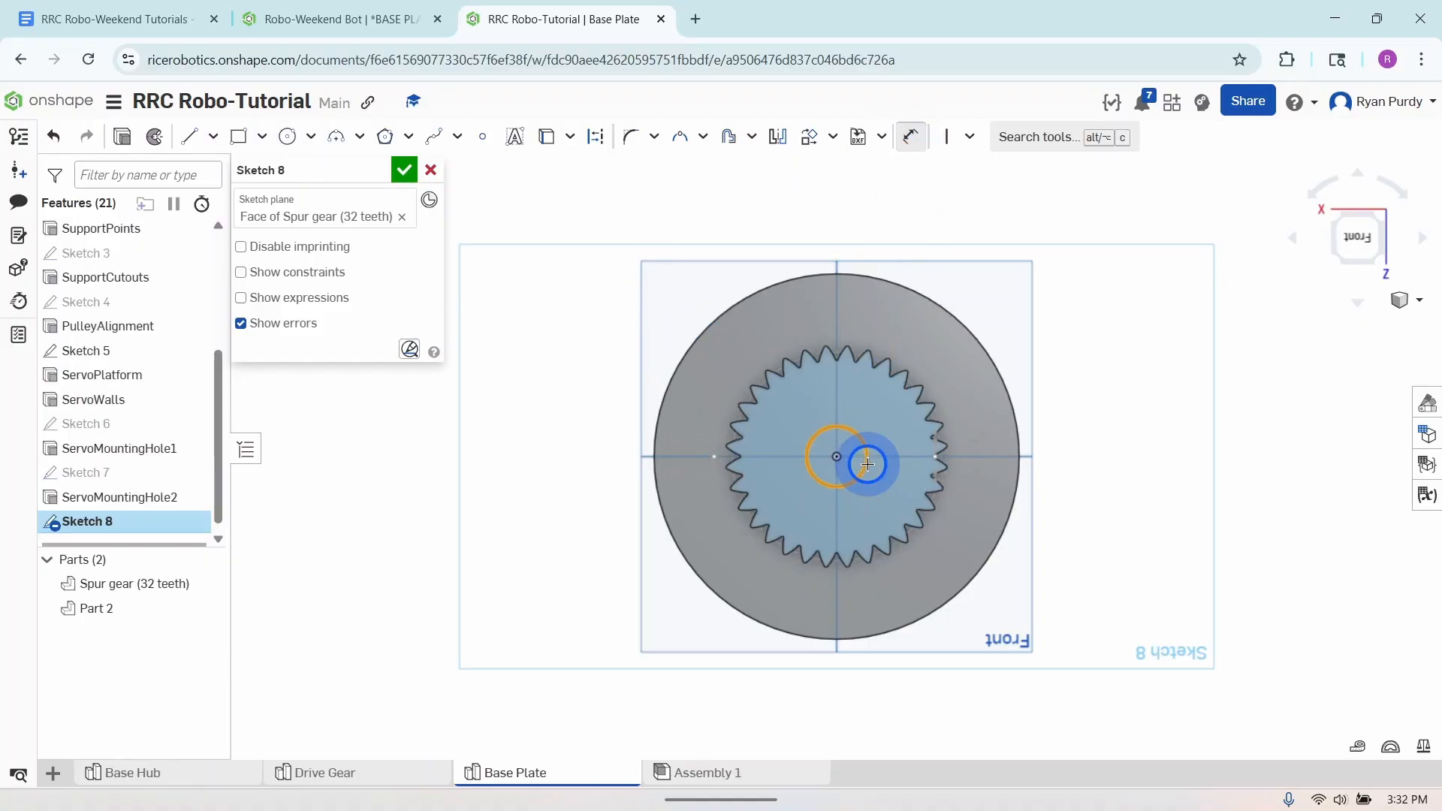
left_click(988, 494)
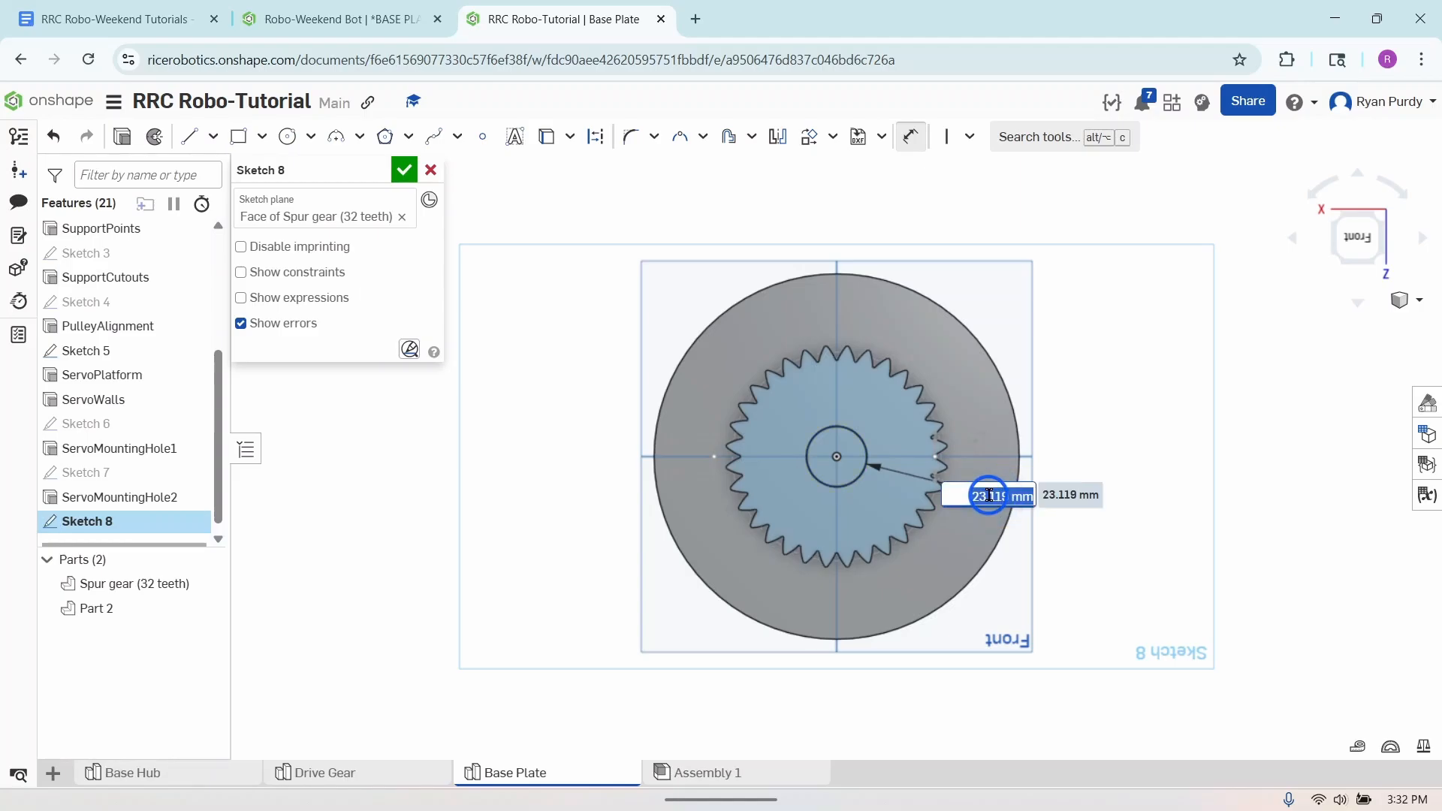
type("20")
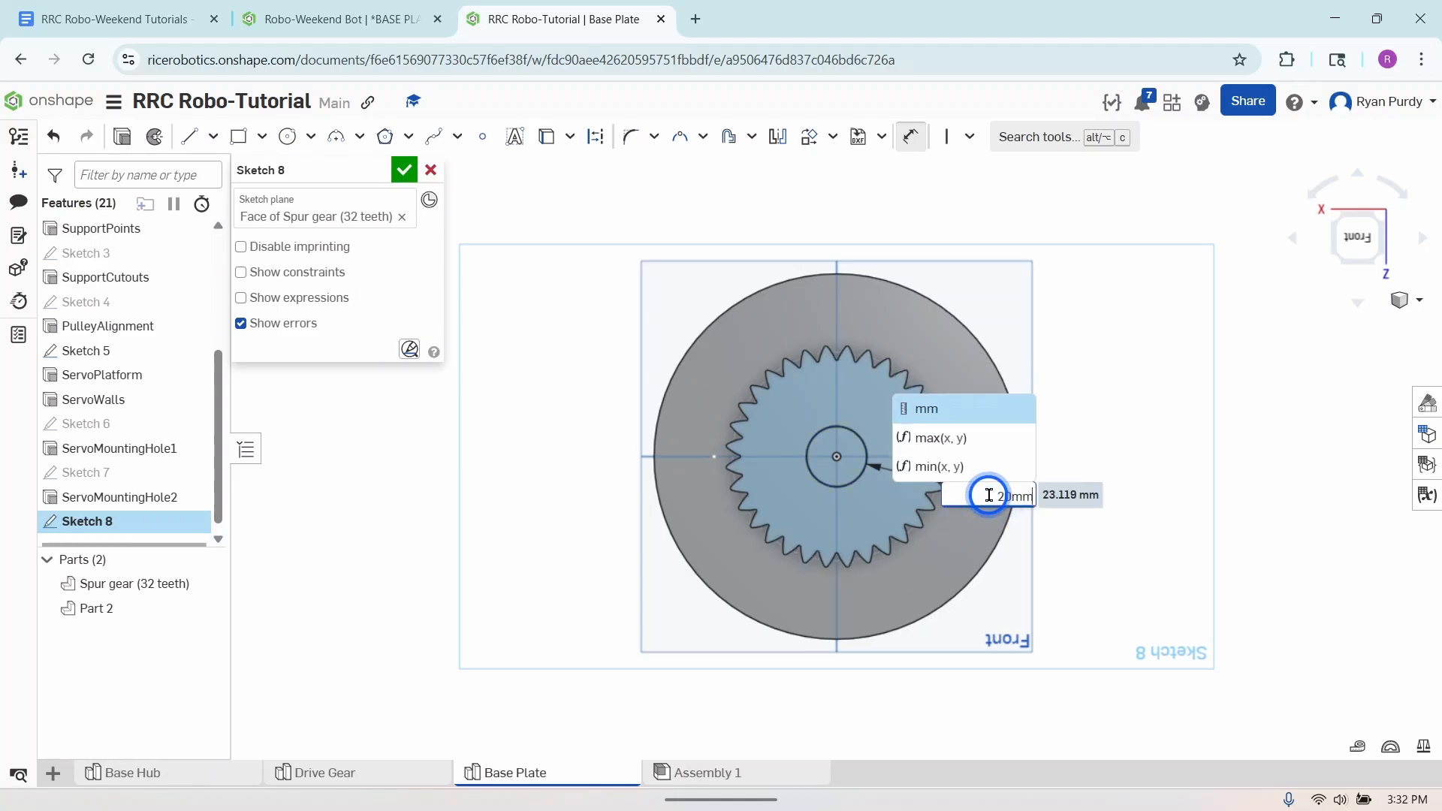
key("Return")
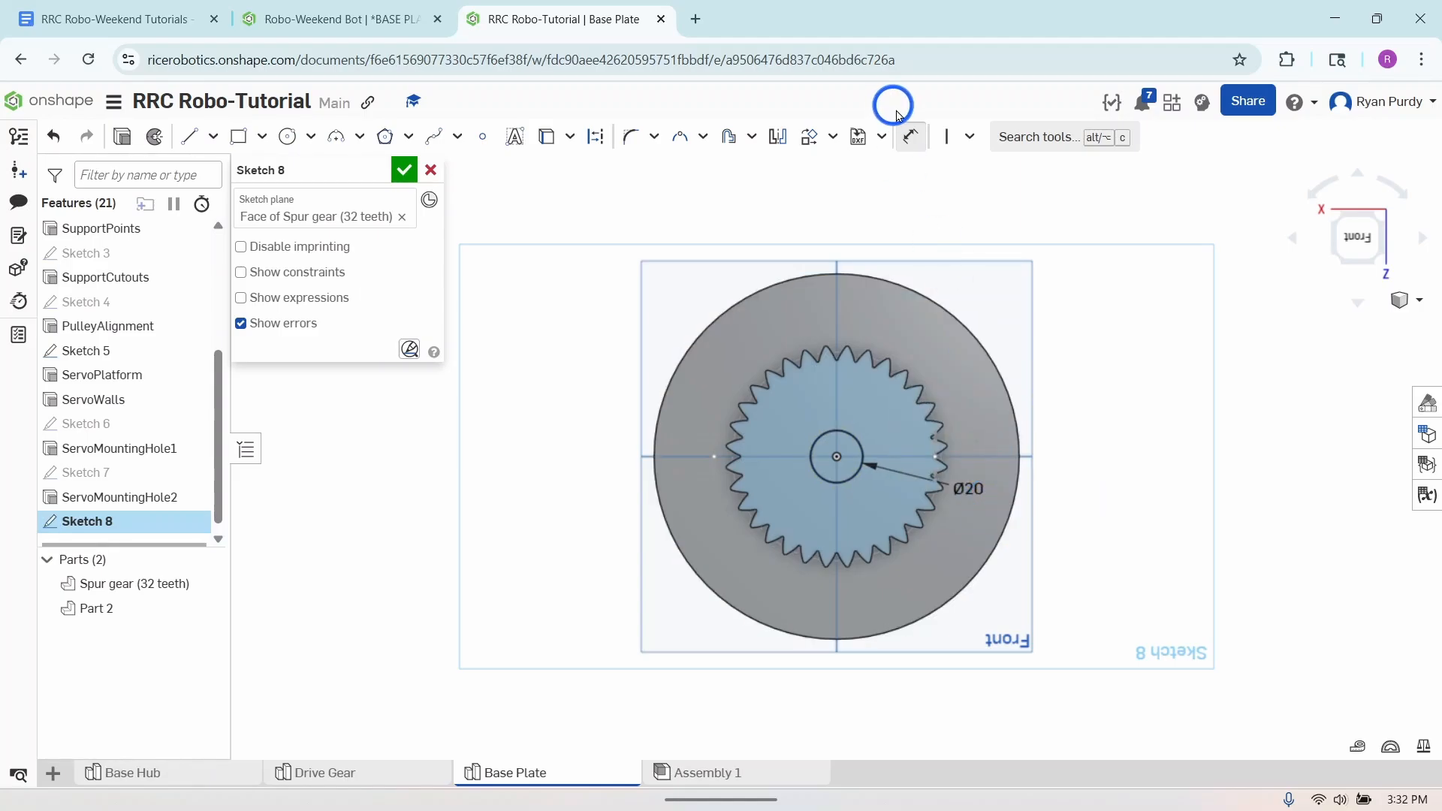
left_click(910, 136)
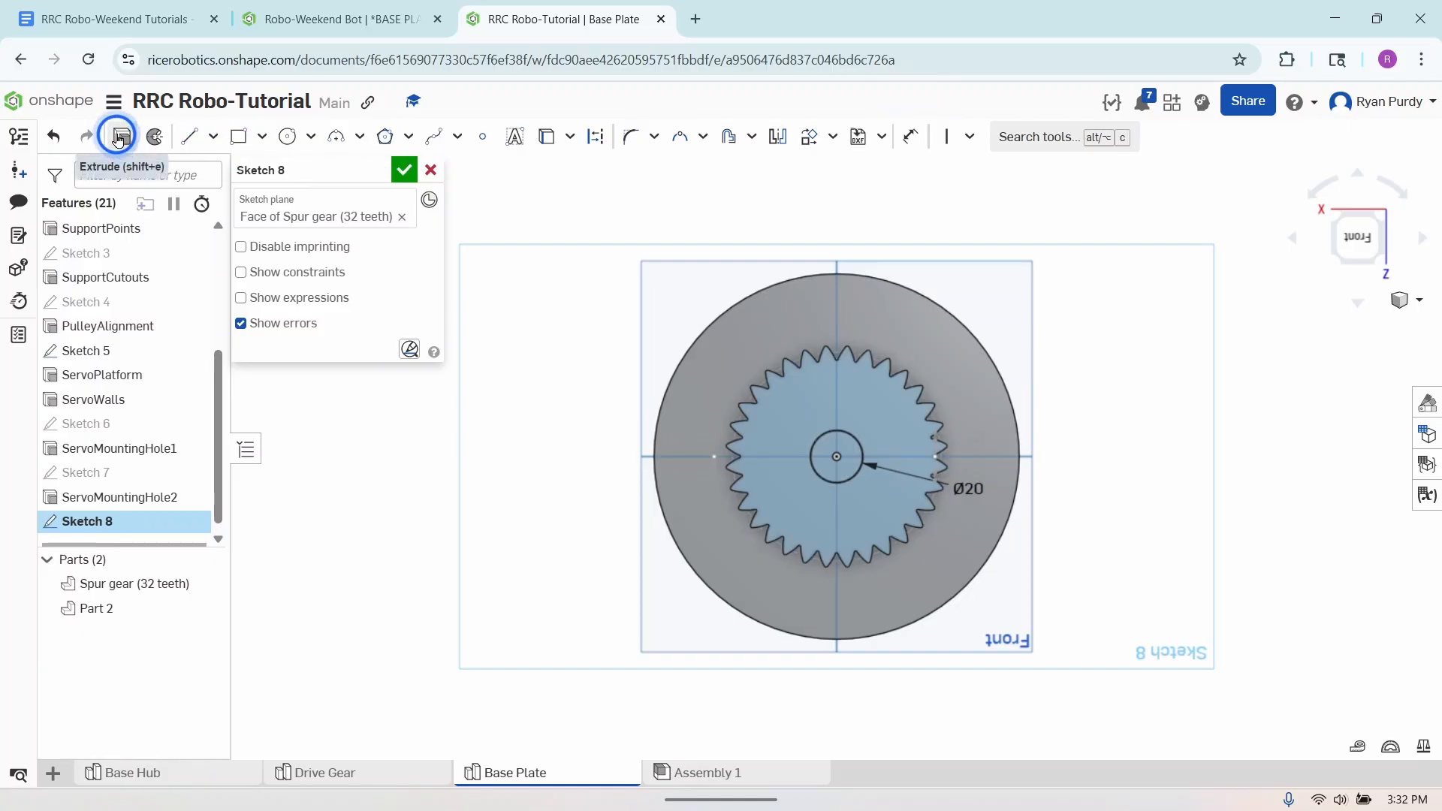
- Set up an extrude of the Sketch 8 circle as a Remove cut with Through all, and clear its merge scope
left_click(119, 139)
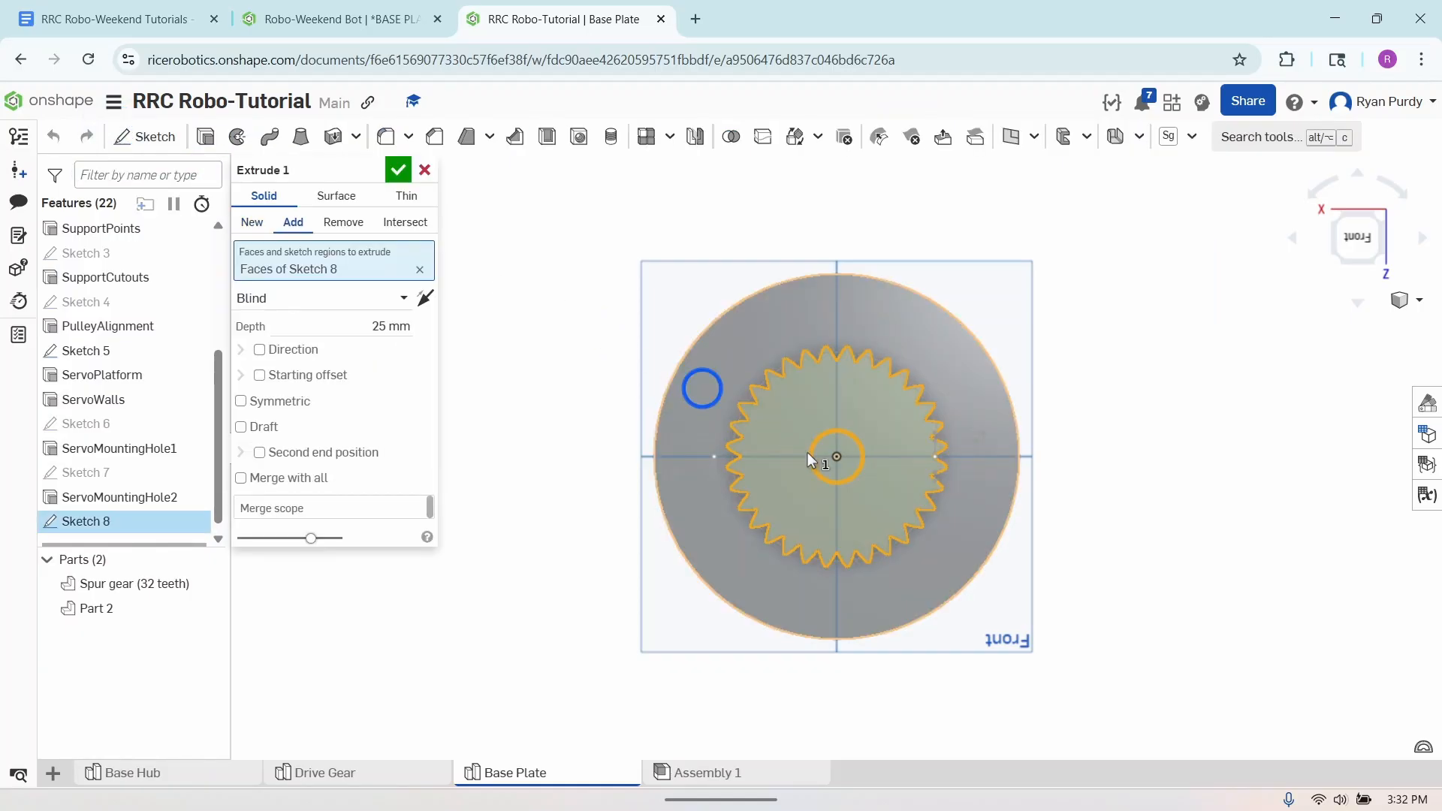
right_click_drag(884, 480, 823, 539)
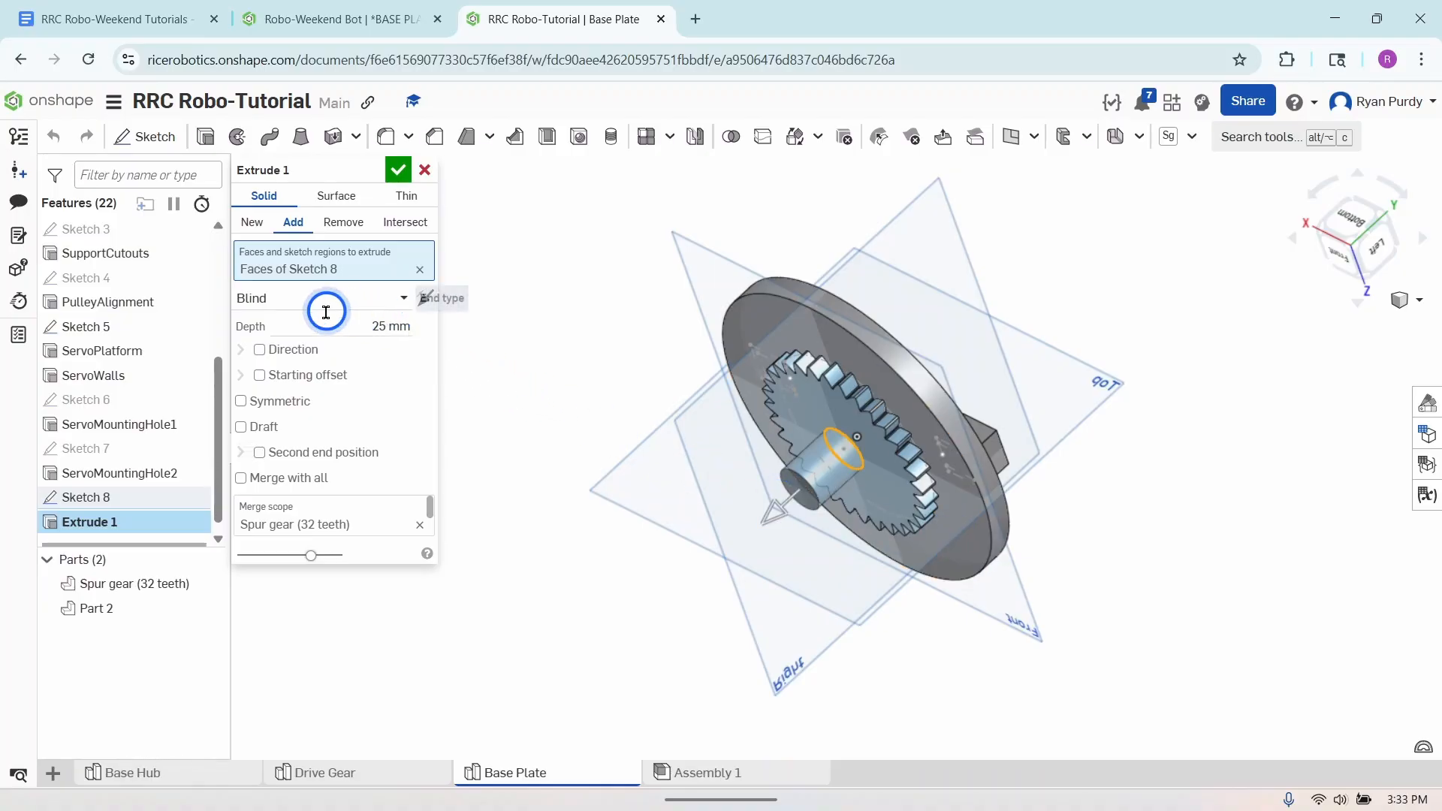
left_click(334, 221)
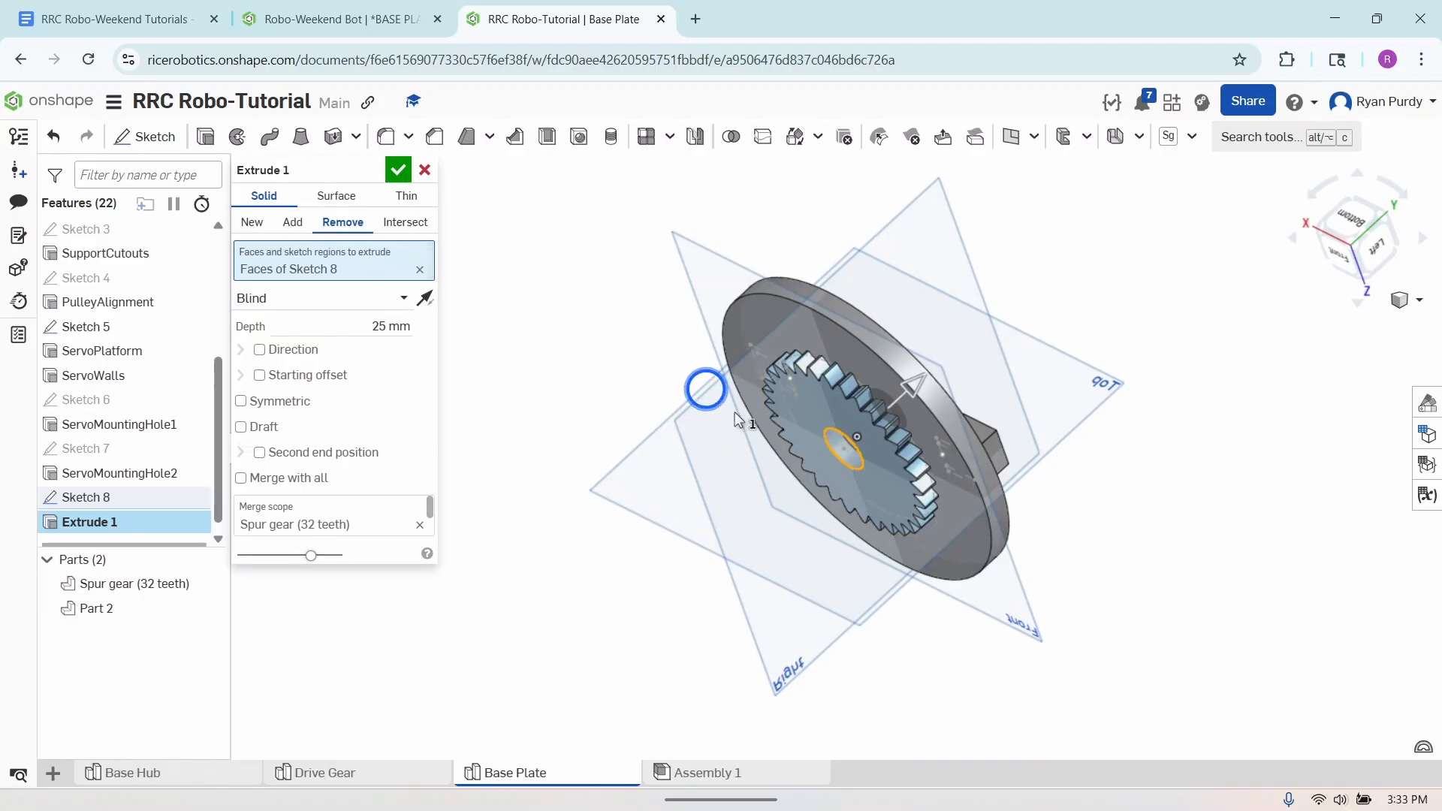
right_click_drag(935, 576, 815, 470)
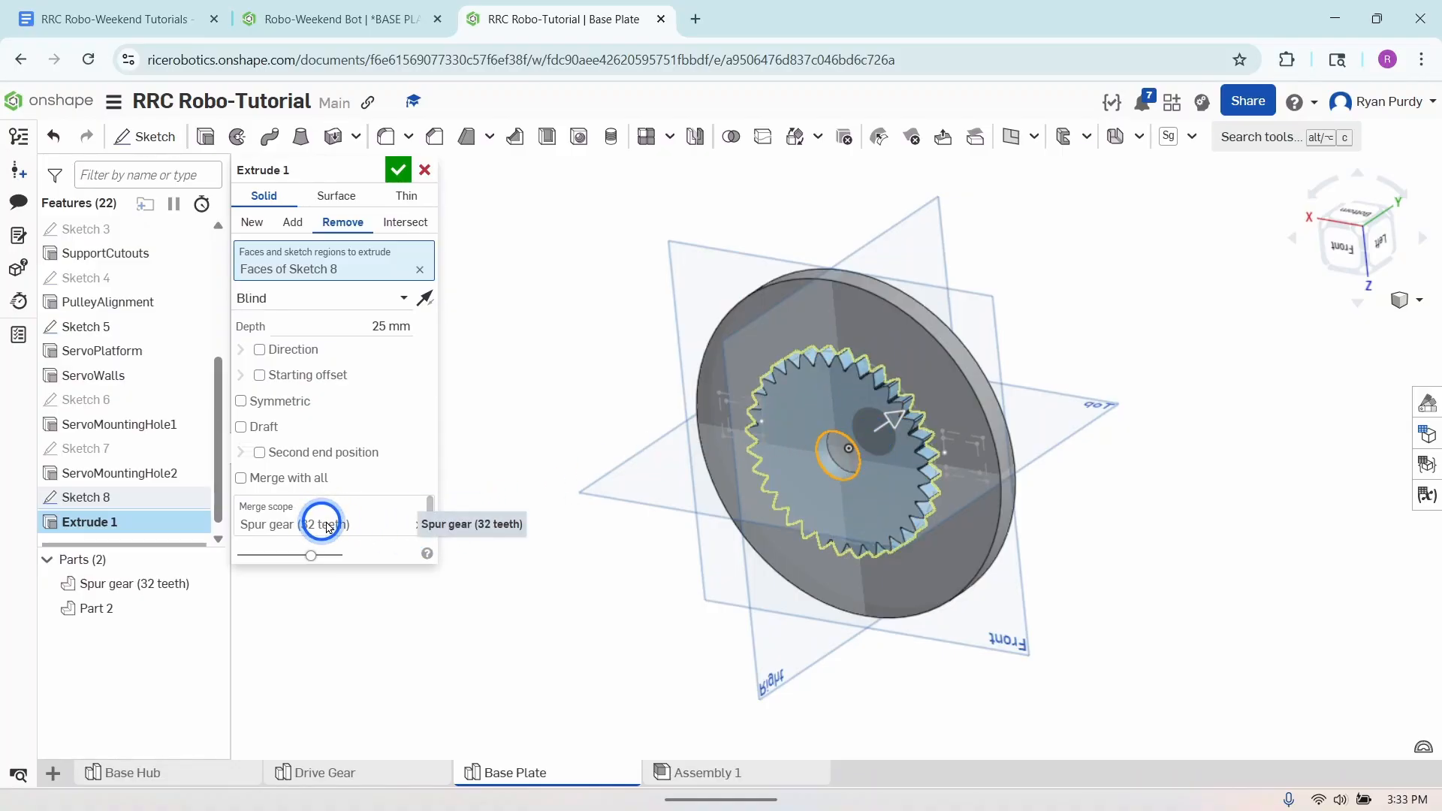
left_click(412, 523)
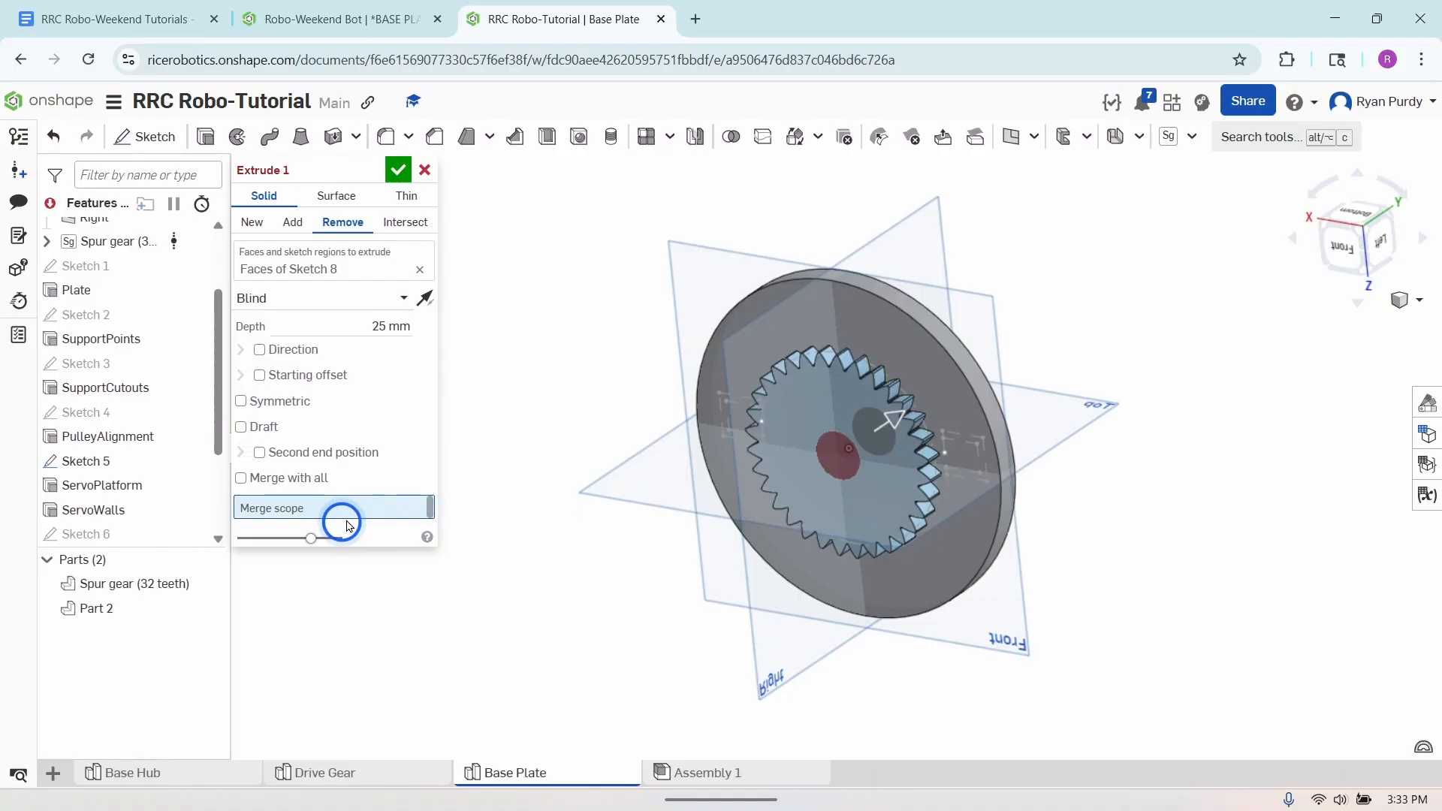
left_click(379, 326)
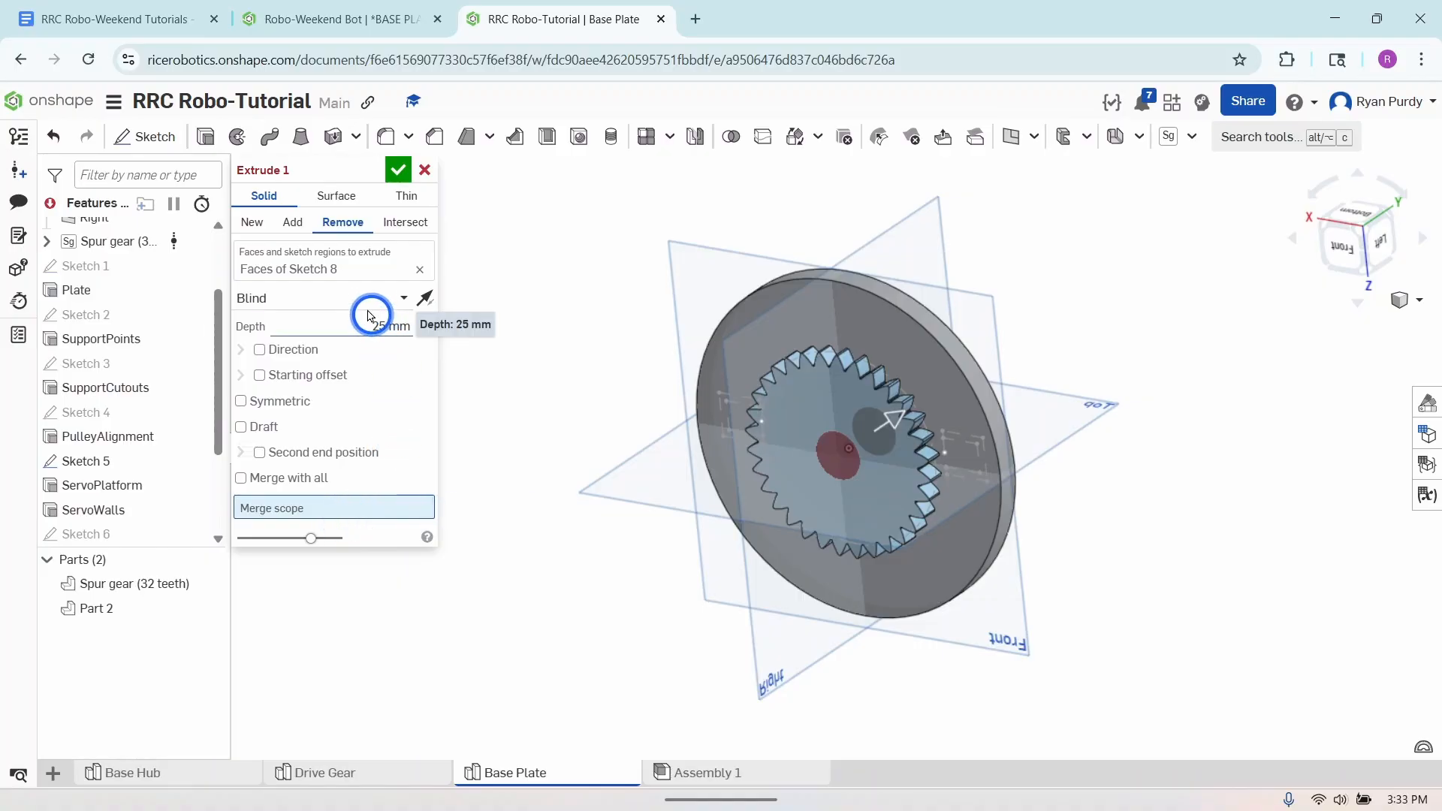
left_click(362, 299)
left_click(306, 449)
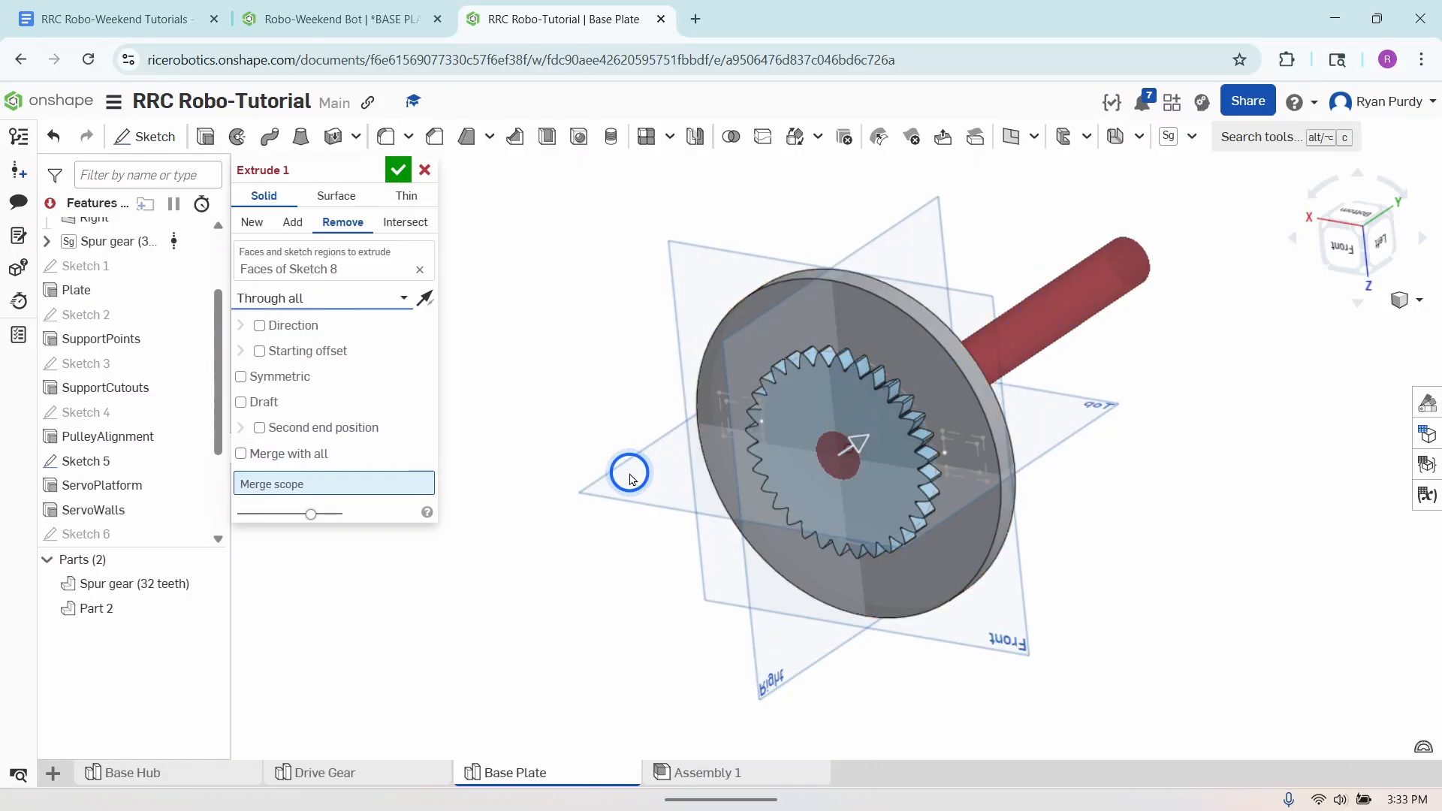
- Limit the Sketch 8 through-all cut's merge scope to the Spur gear (32 teeth) part and finish the cut
left_click(266, 453)
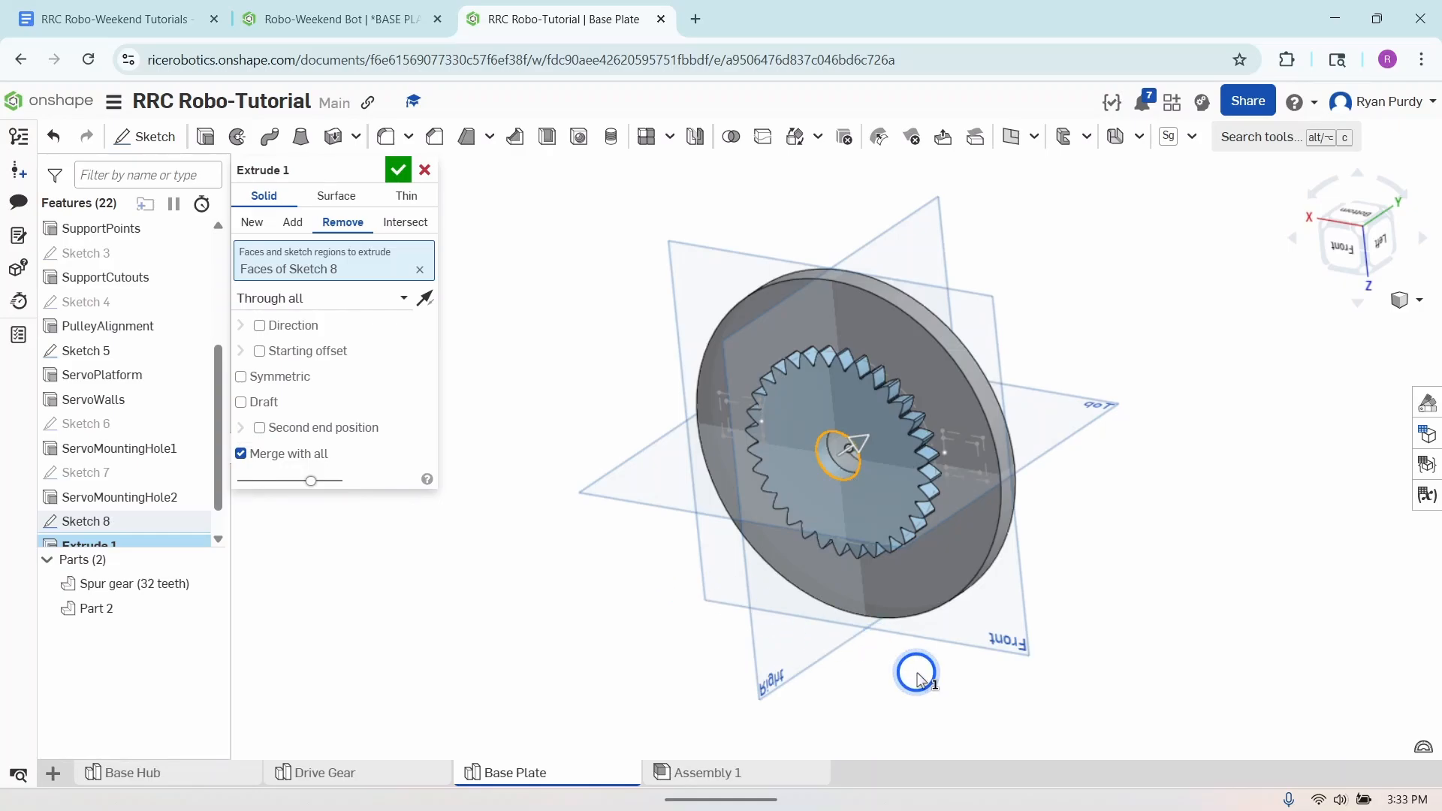
right_click_drag(918, 673, 939, 640)
left_click(241, 453)
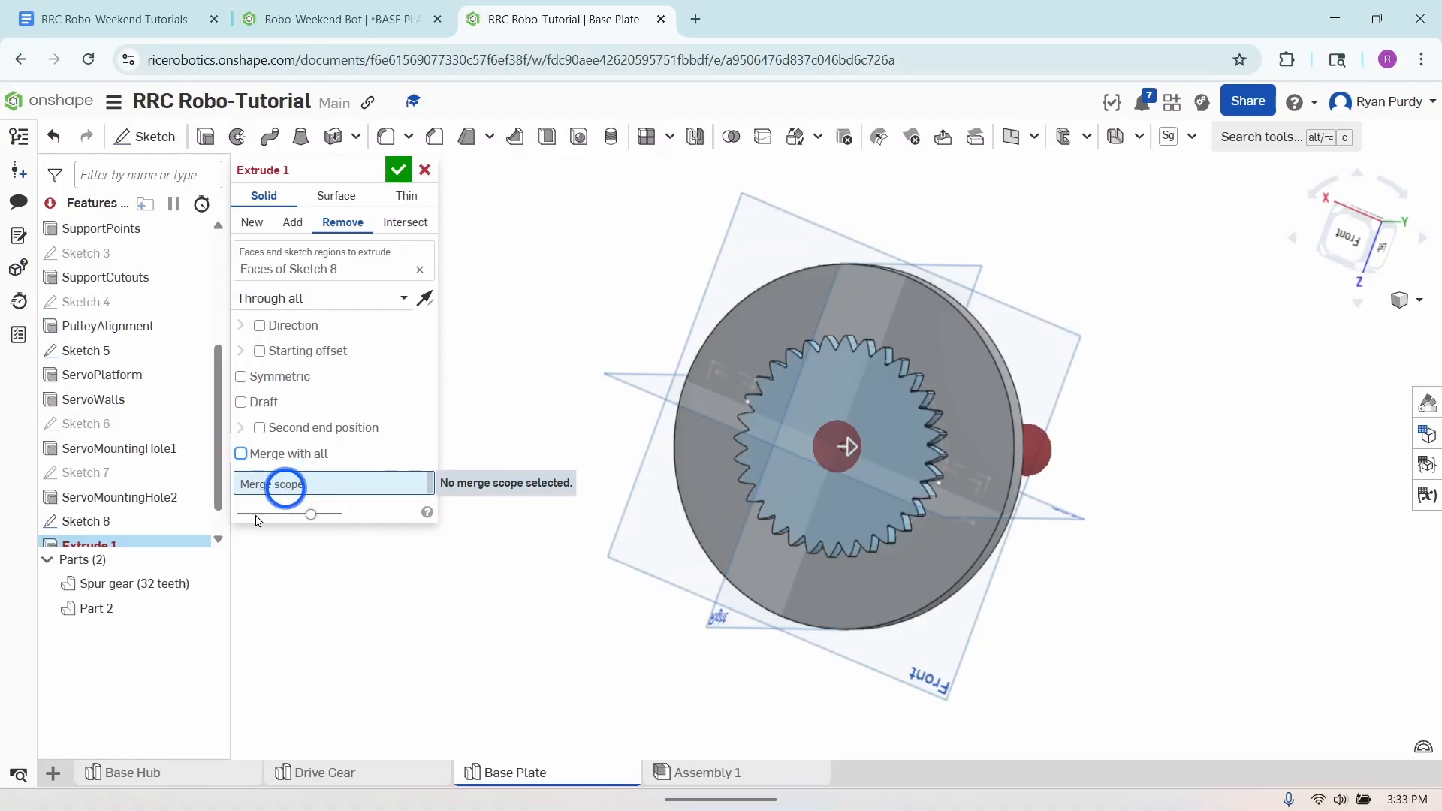
left_click(117, 590)
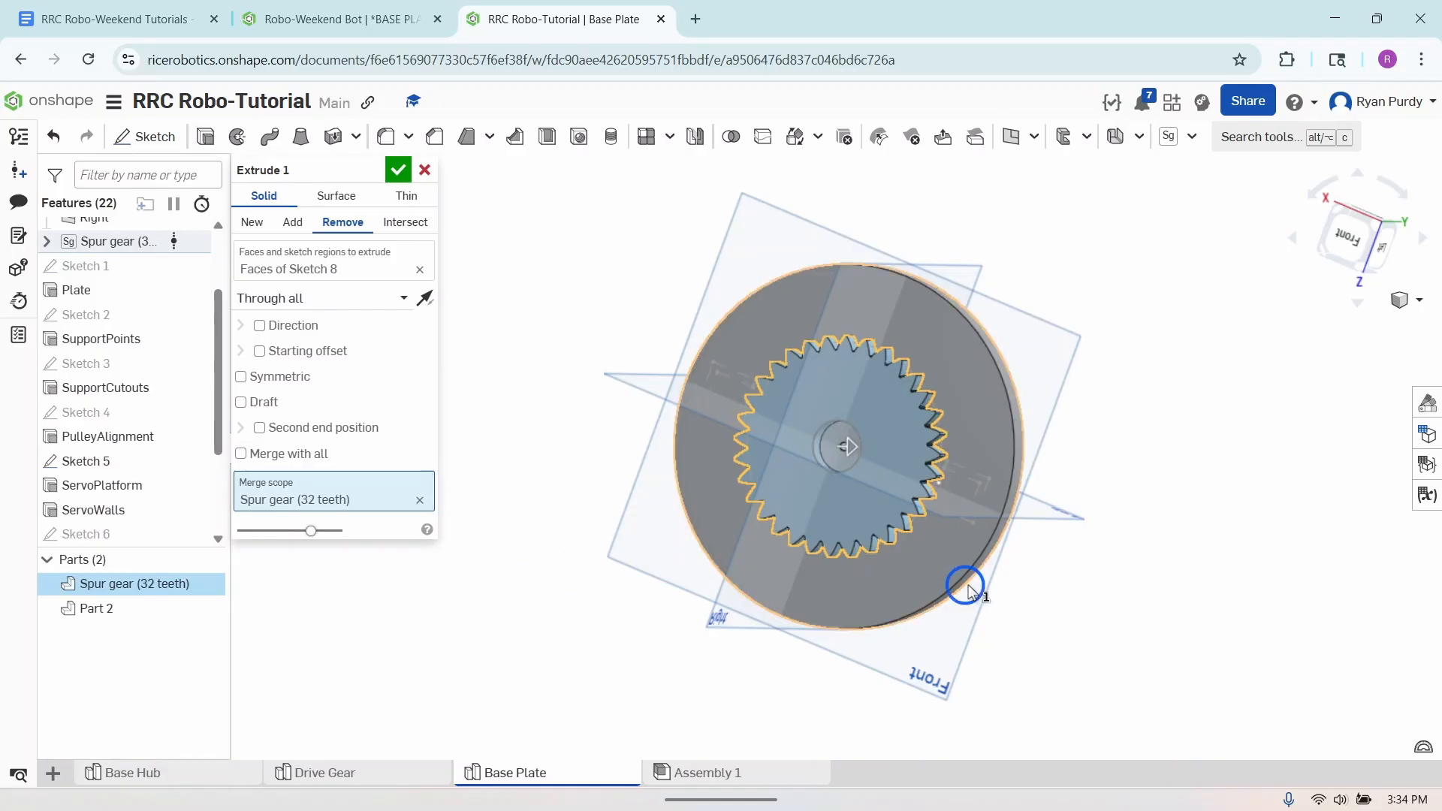
right_click_drag(969, 590, 1027, 573)
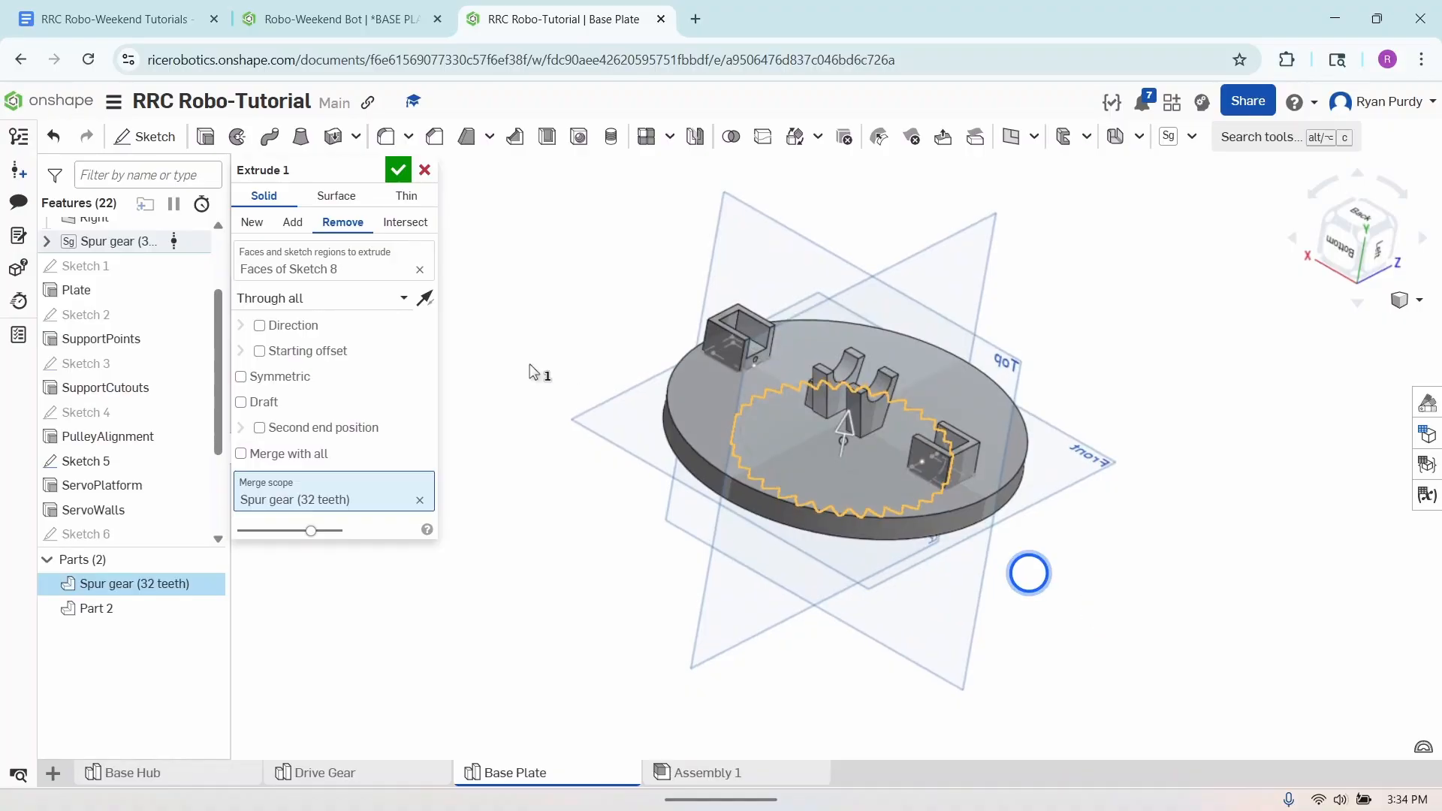
left_click(396, 171)
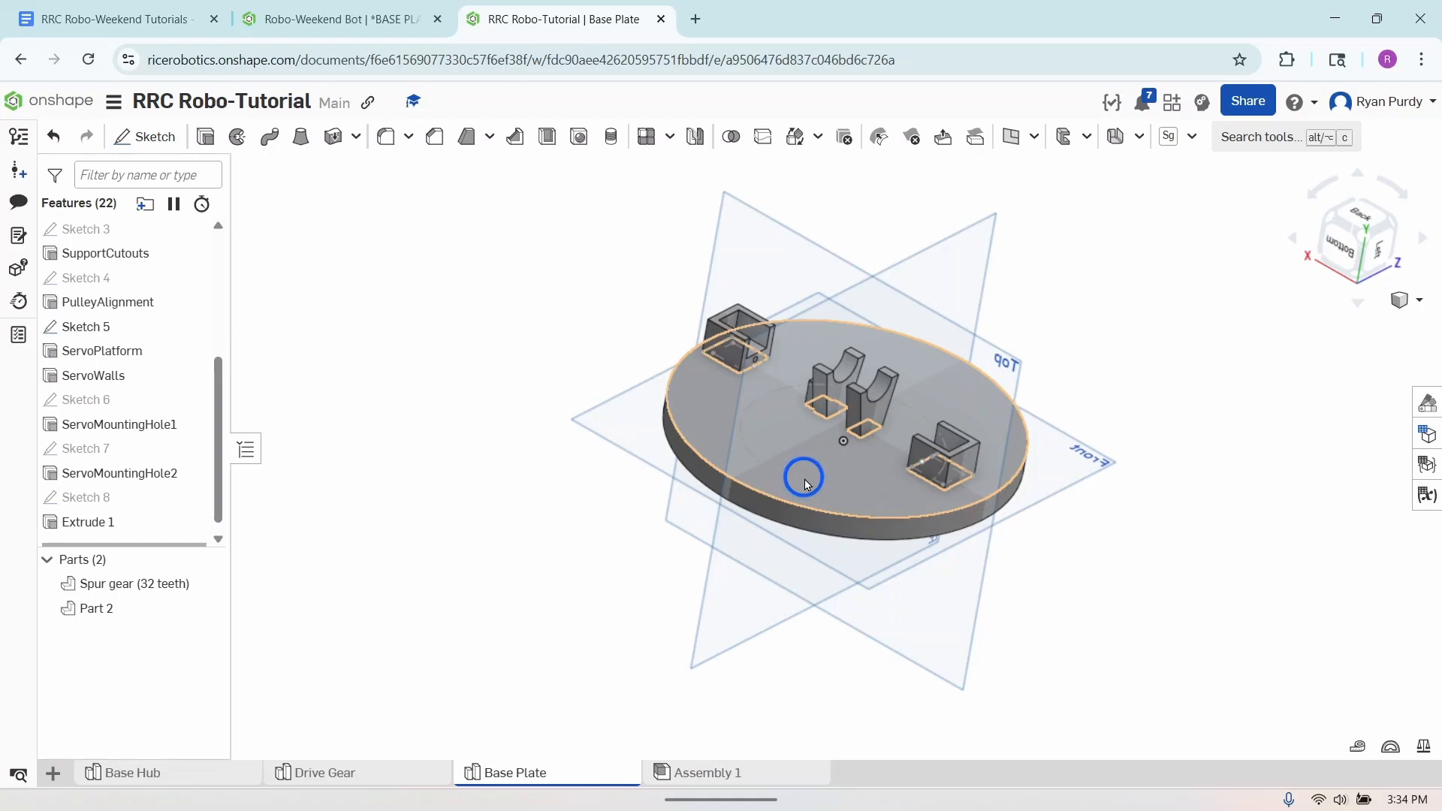
- Start a new sketch on the plate's flat face that carries the supports and view it normal to the sketch plane
left_click(145, 140)
left_click(754, 443)
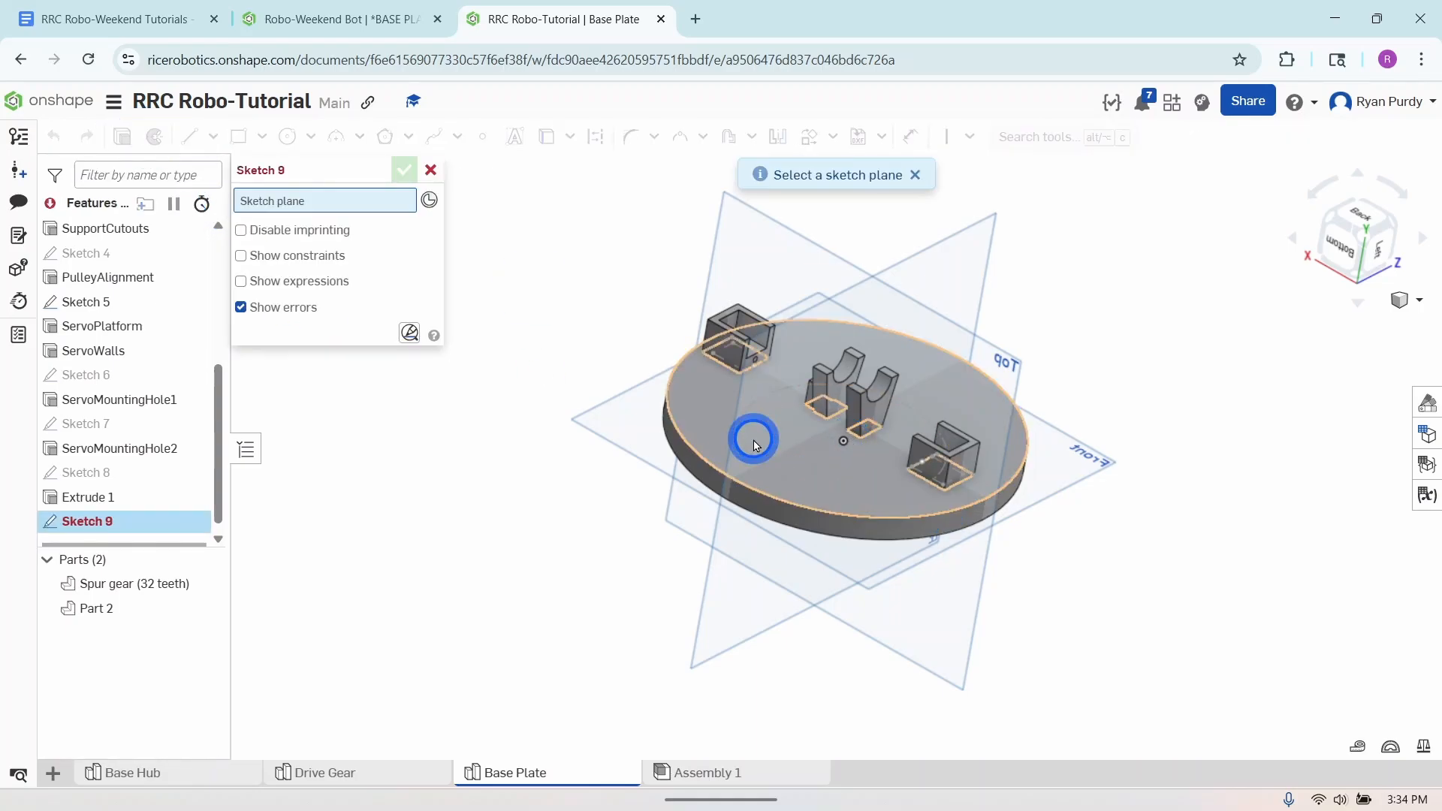
right_click(480, 533)
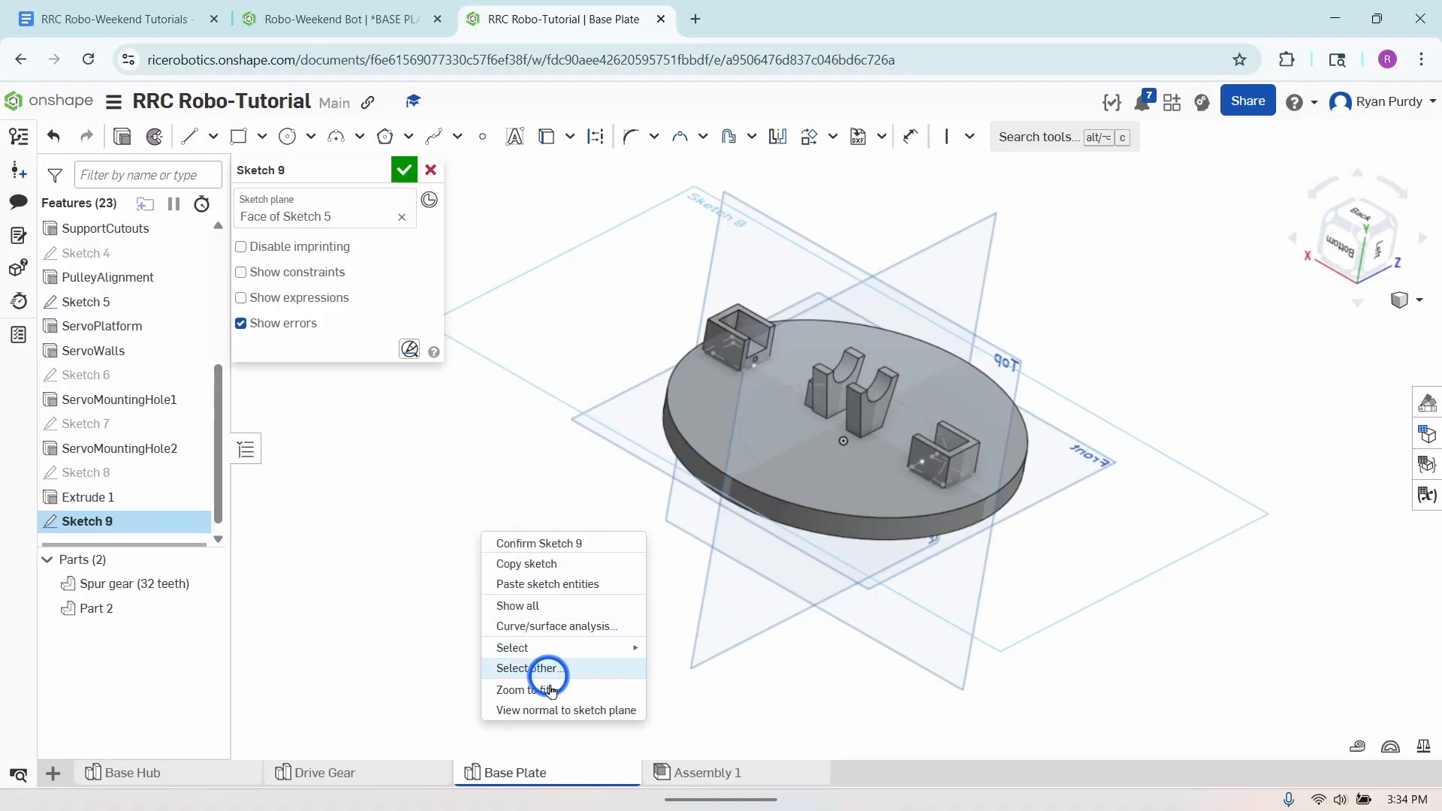
left_click(552, 710)
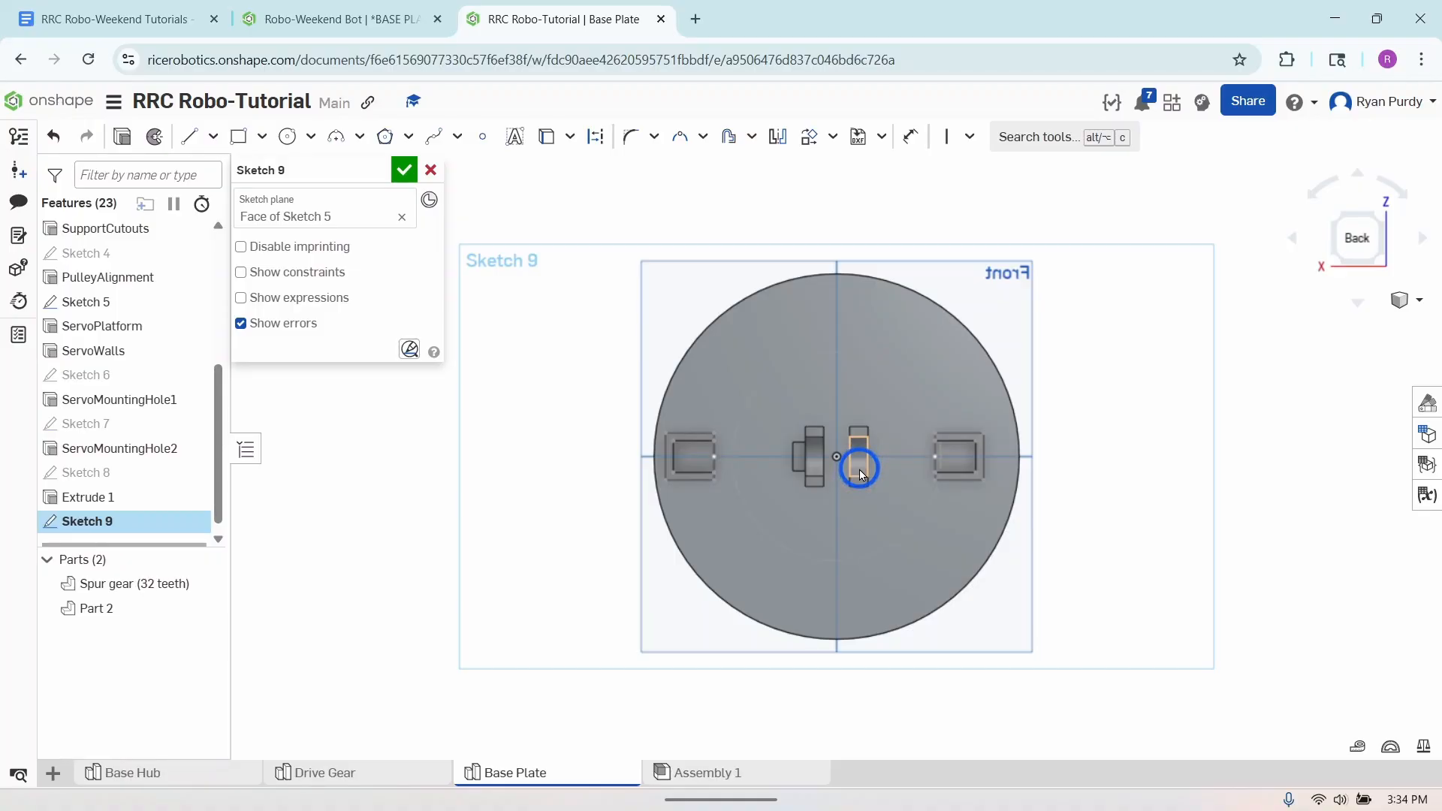
- Draw a center point rectangle at the origin, about 17.6 mm wide and extending past the ends of both central supports
left_click(240, 136)
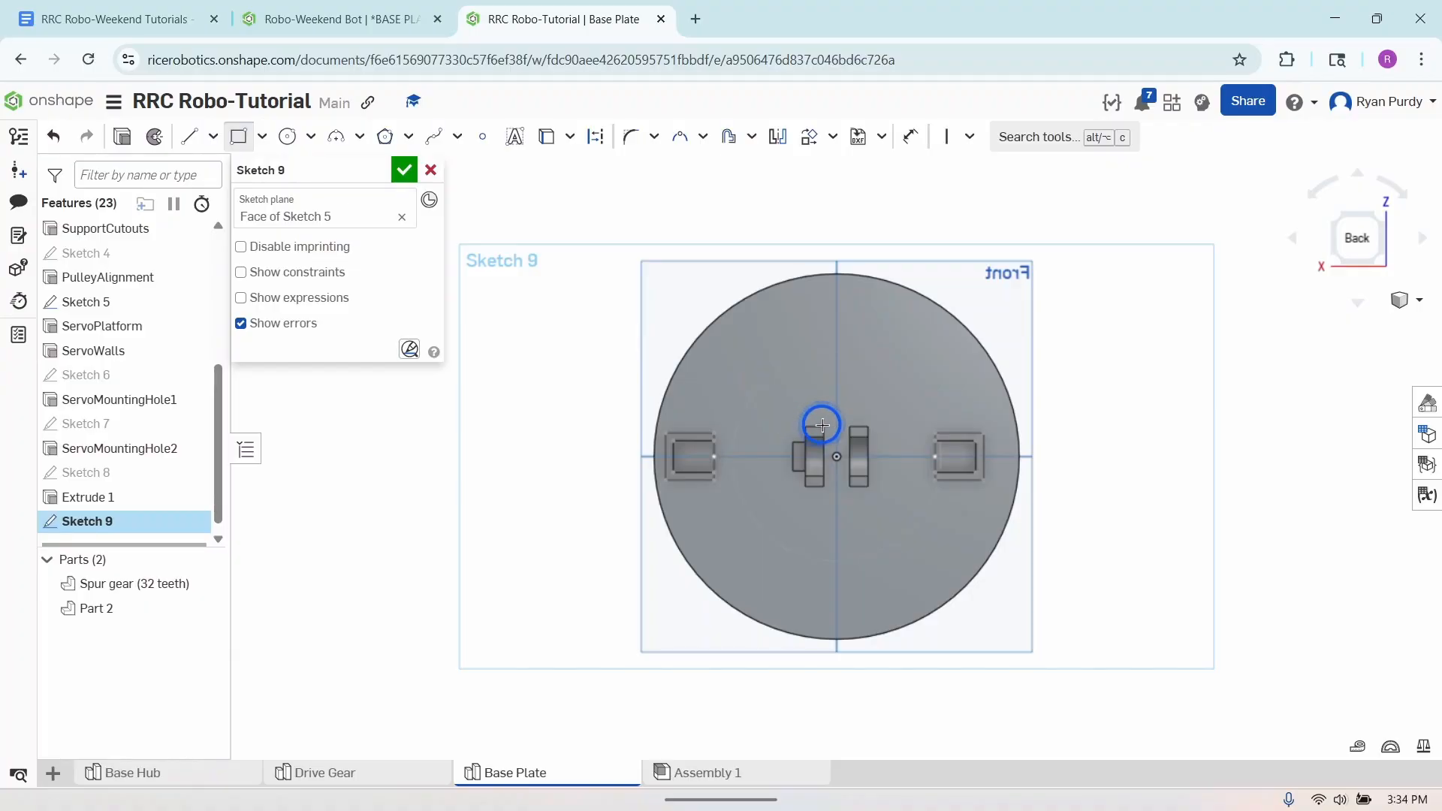
scroll(823, 430, "up", 5)
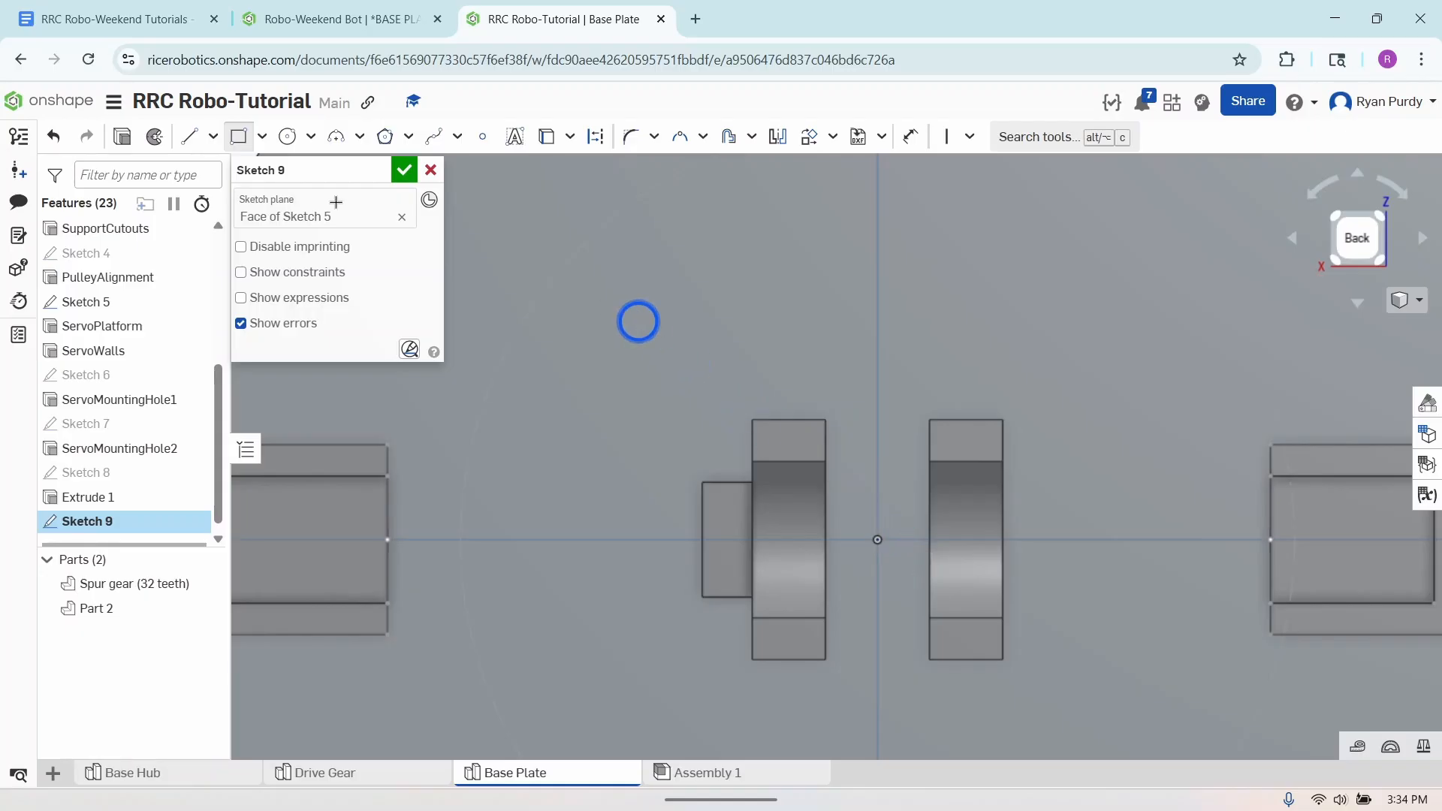
left_click(261, 136)
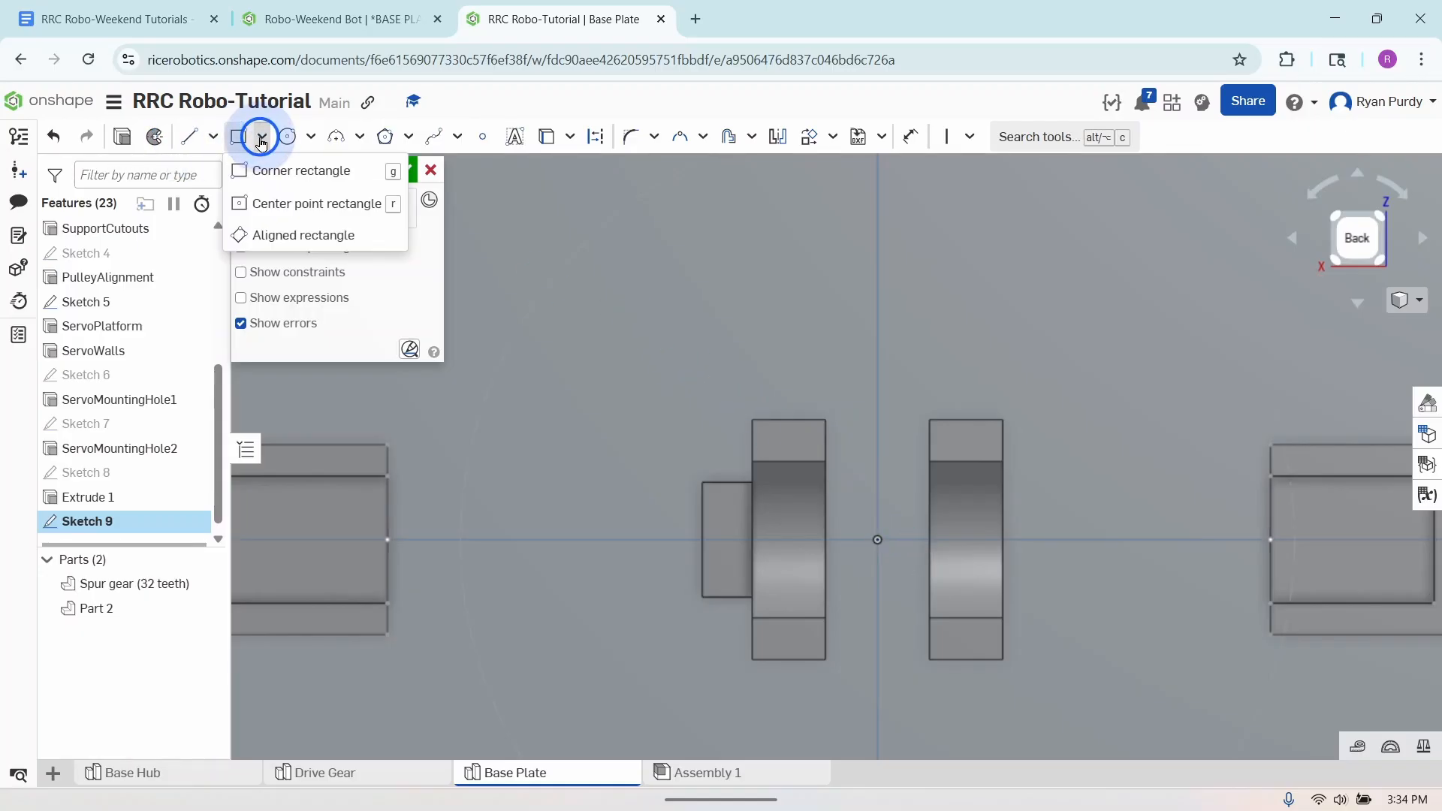
left_click(302, 203)
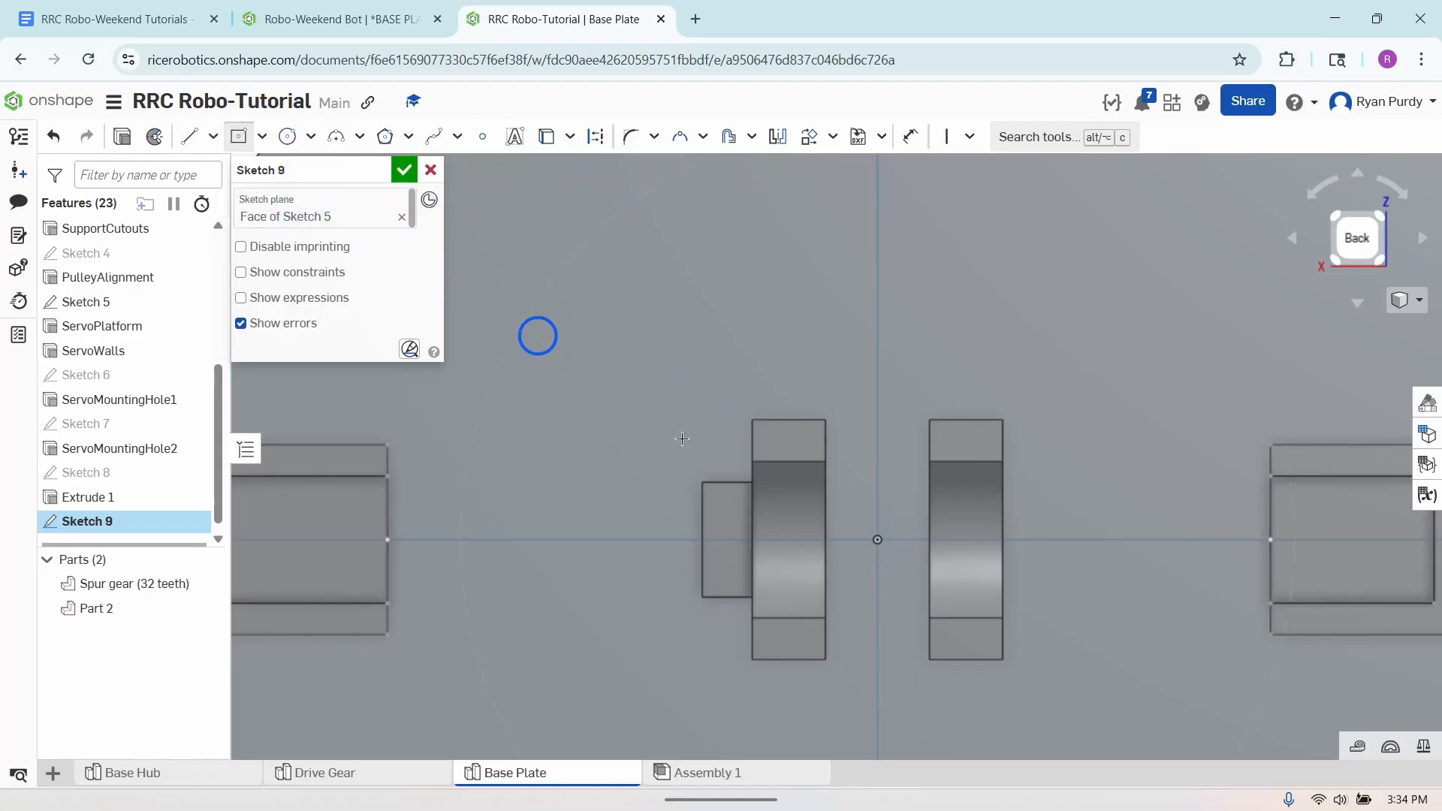
left_click(878, 540)
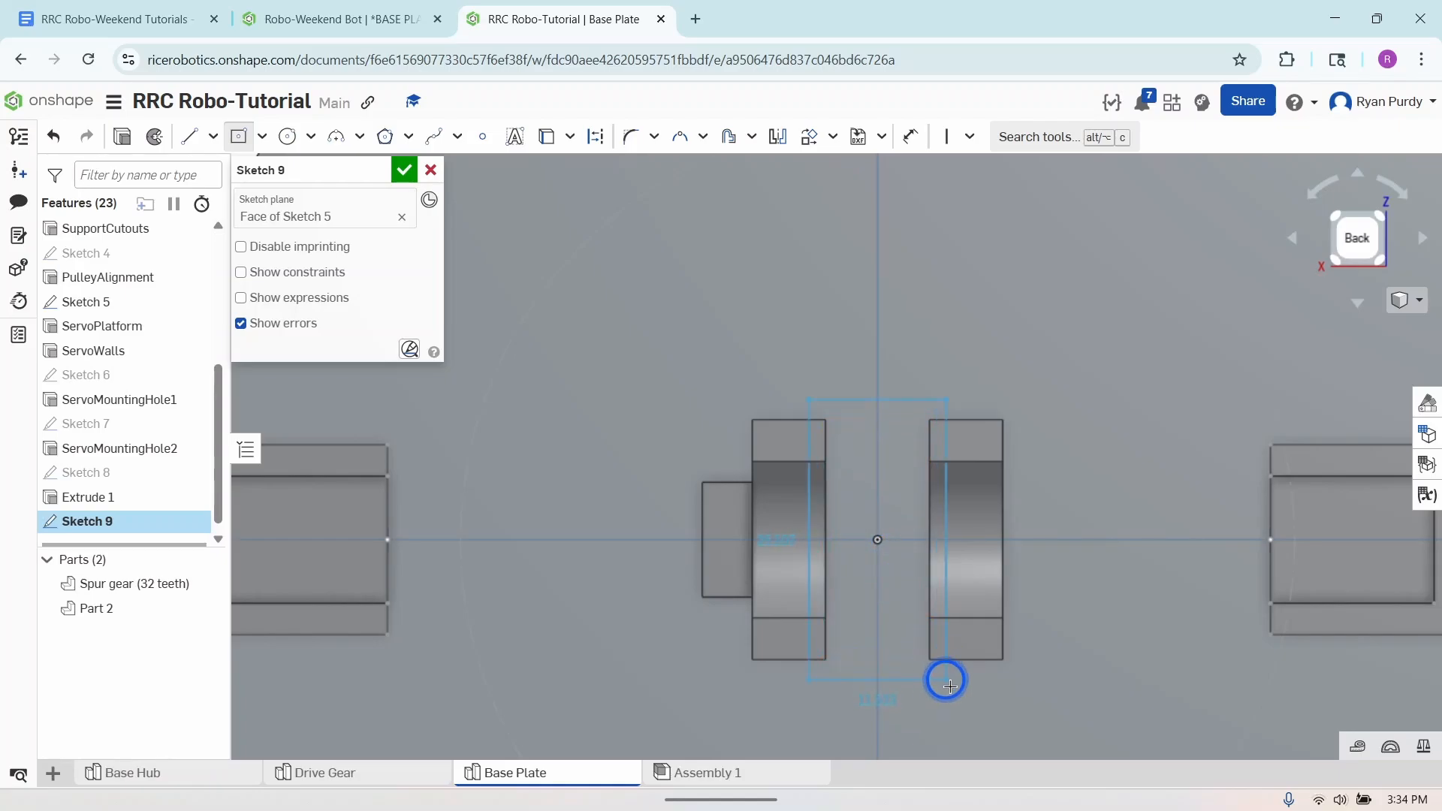
left_click(968, 702)
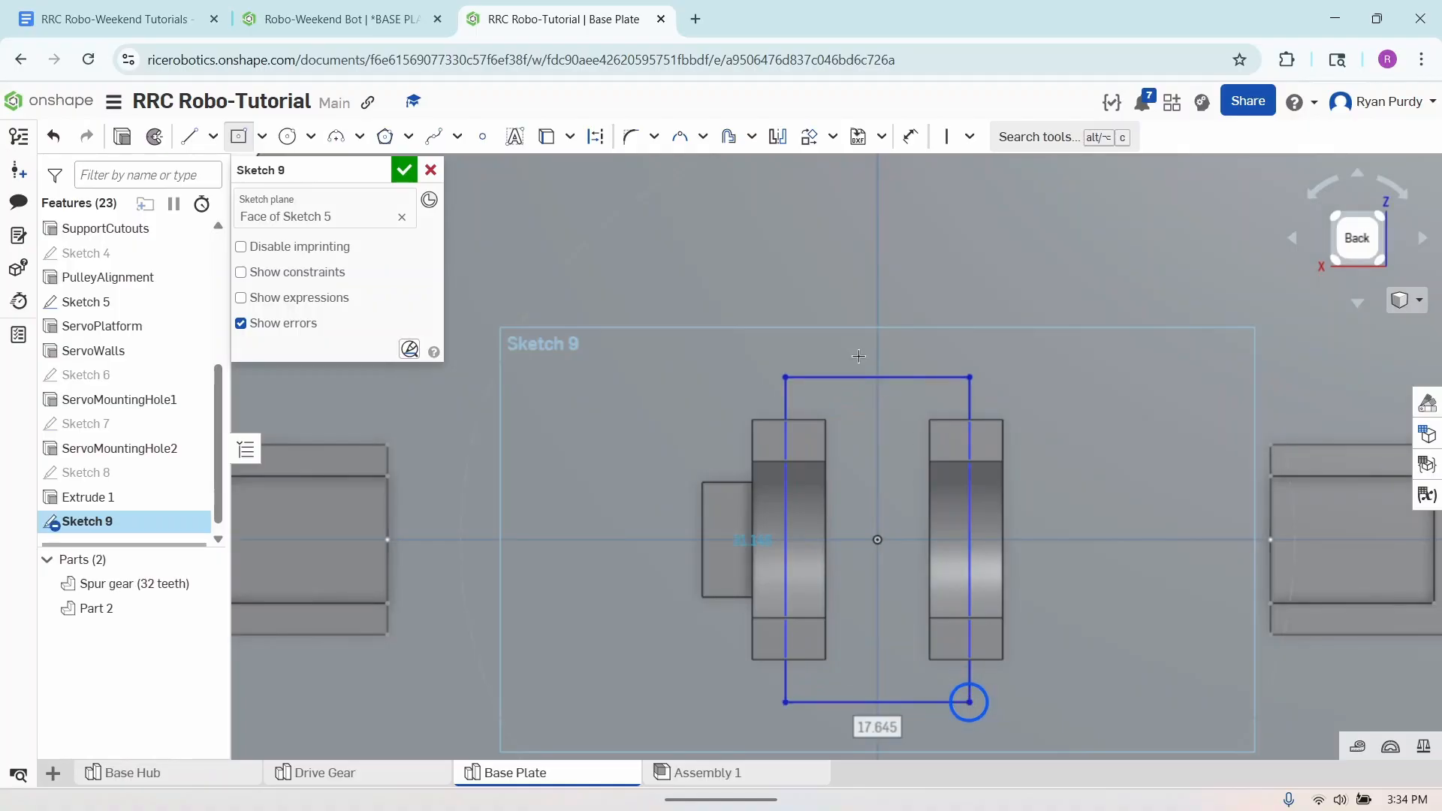
left_click(236, 133)
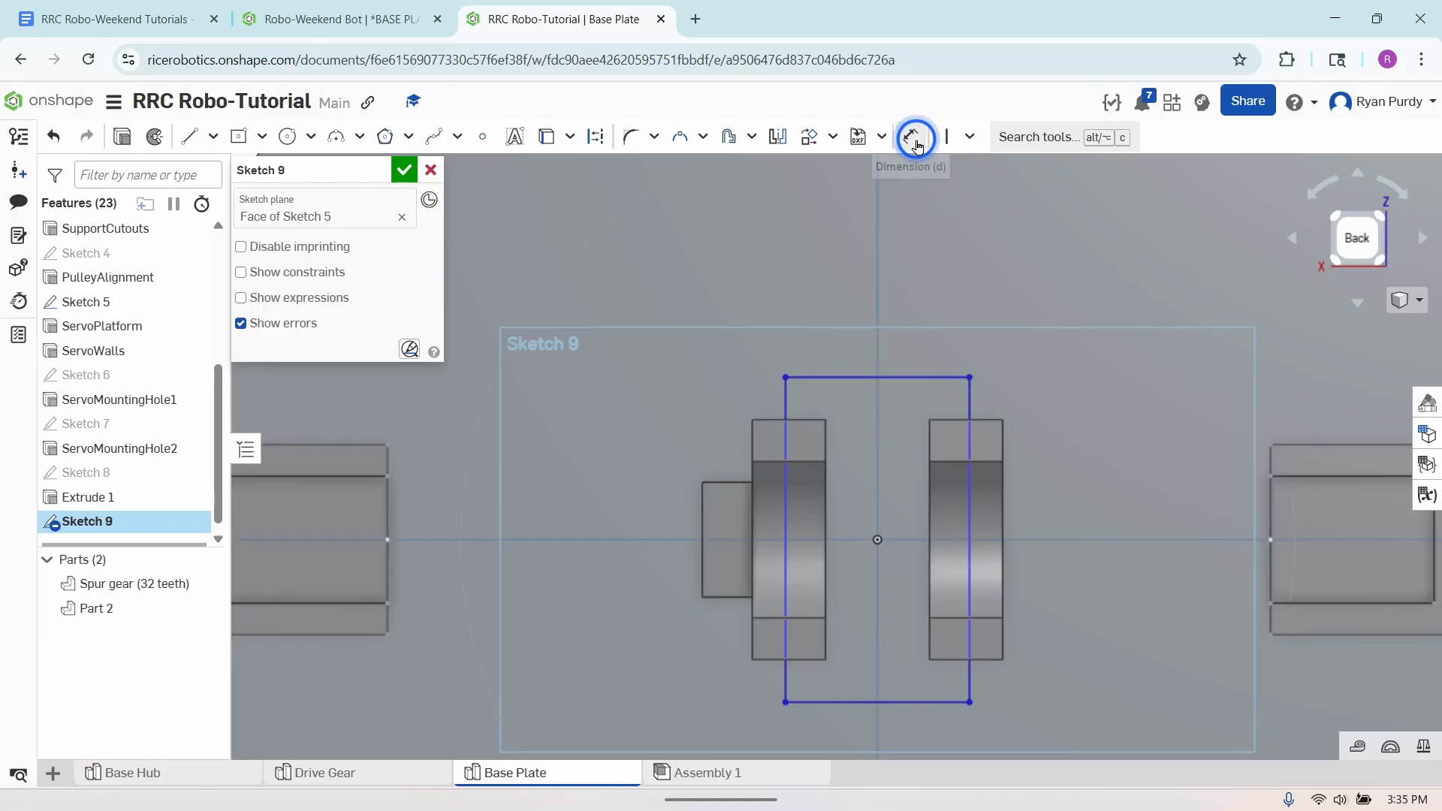
- Make the rectangle's upper edge coincident with the support's end edge and its side edge coincident with the support's inner edge
left_click(972, 136)
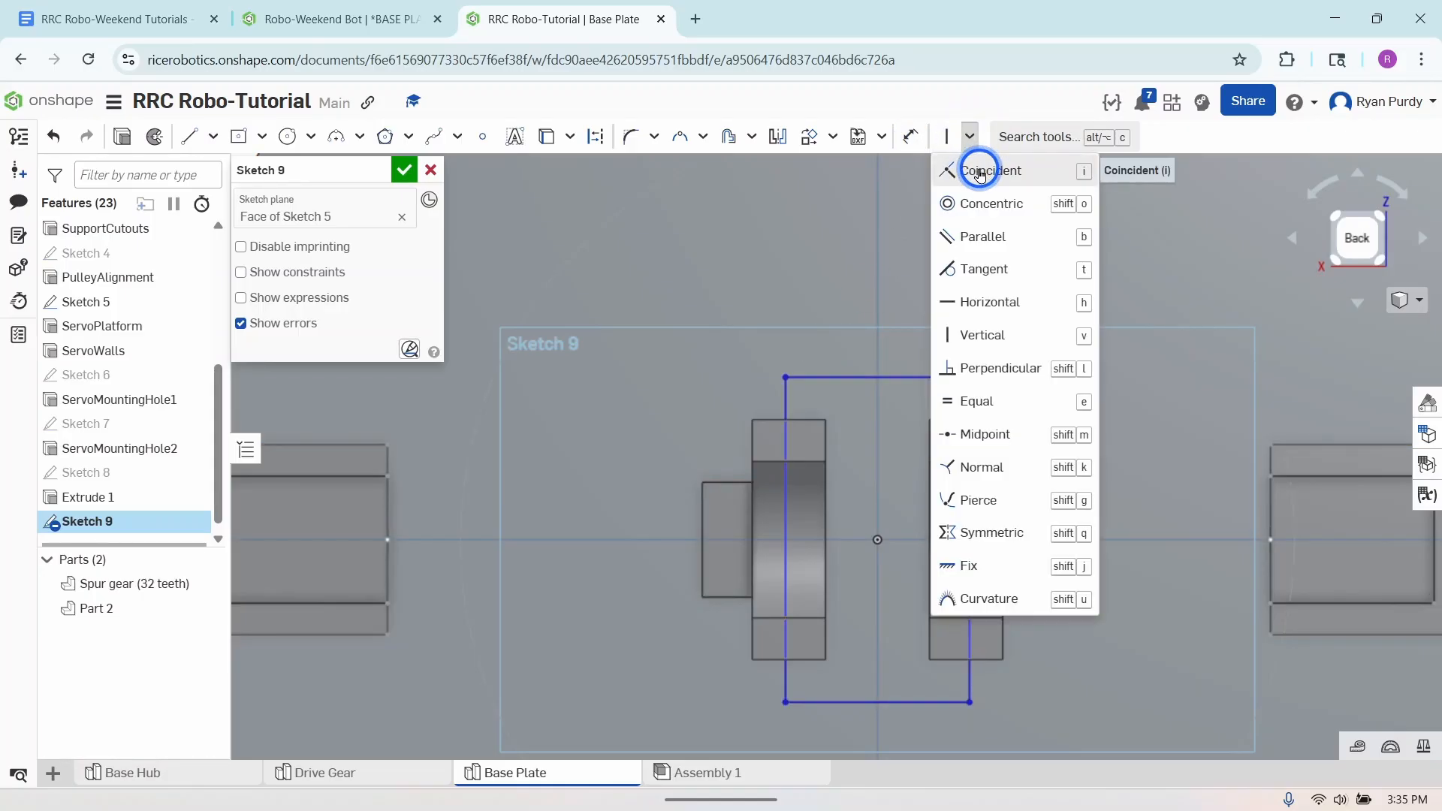
left_click(979, 168)
left_click(848, 379)
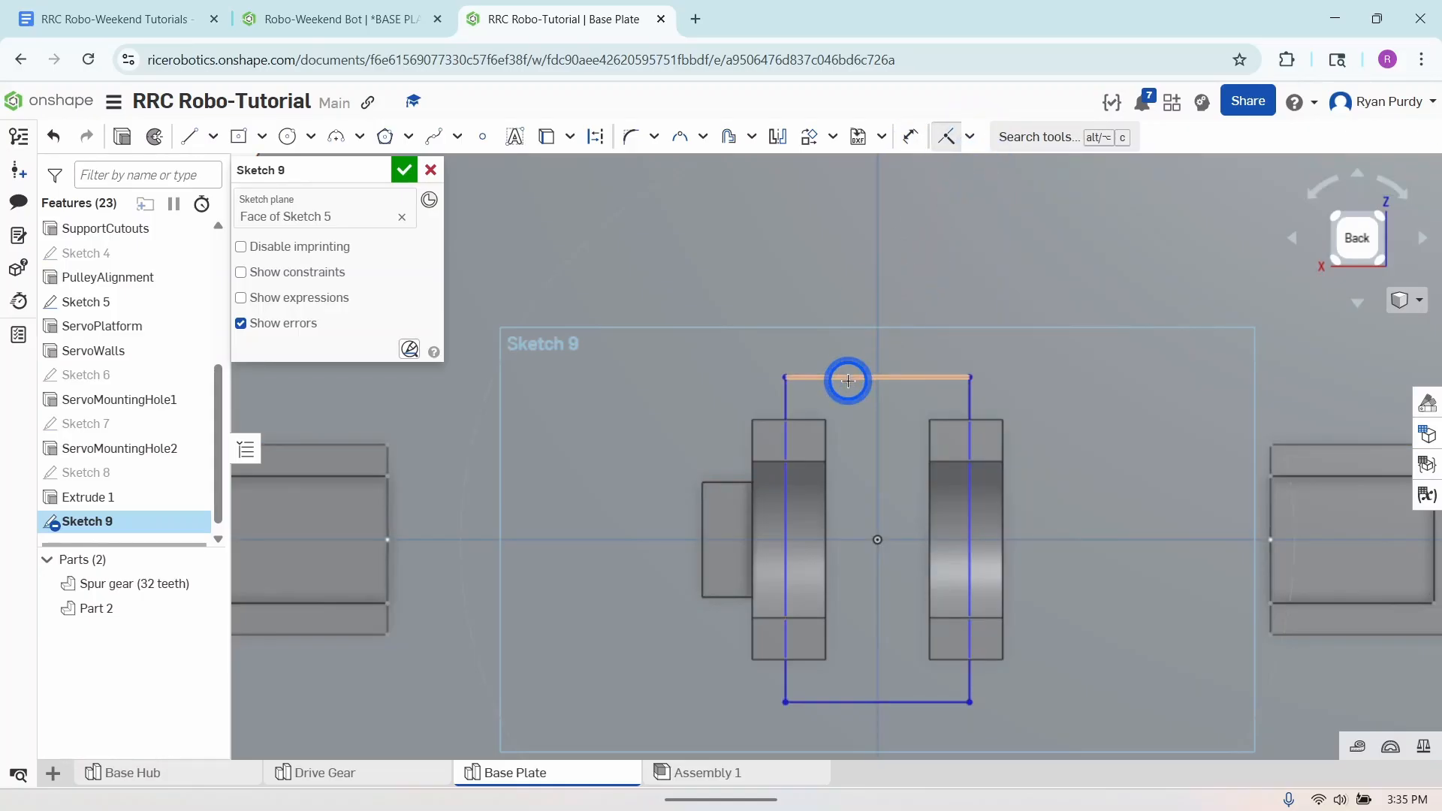
left_click(944, 419)
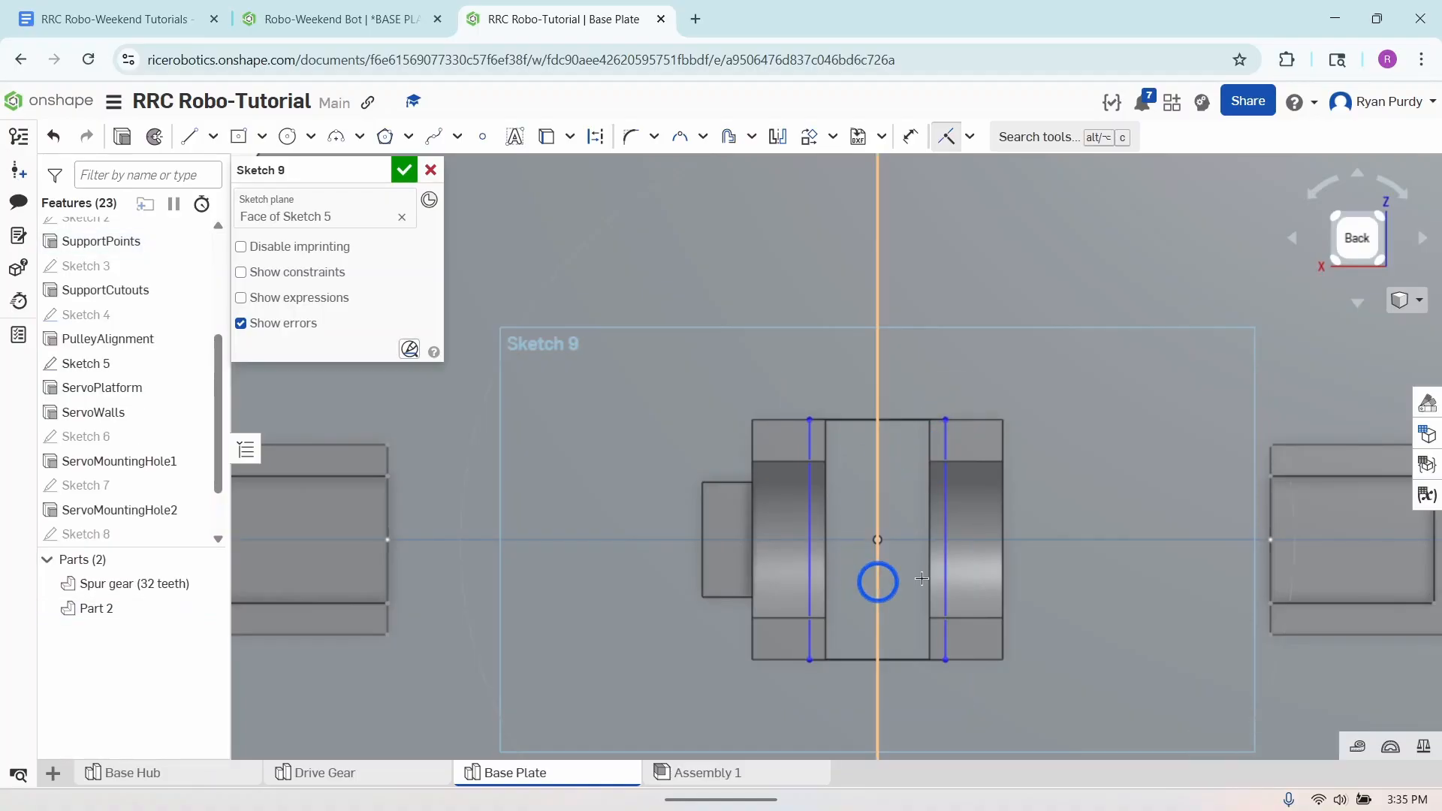
left_click(941, 505)
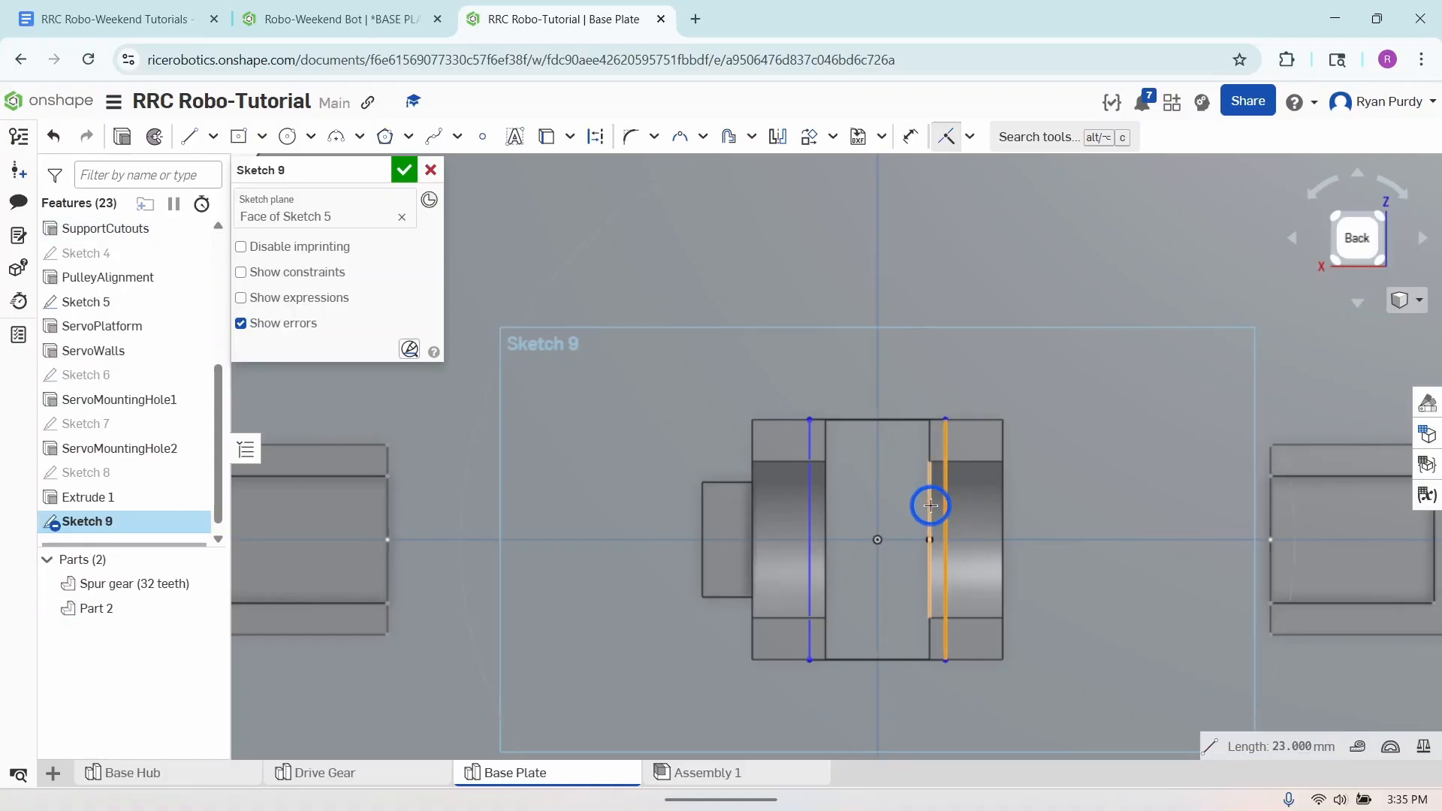
left_click(930, 505)
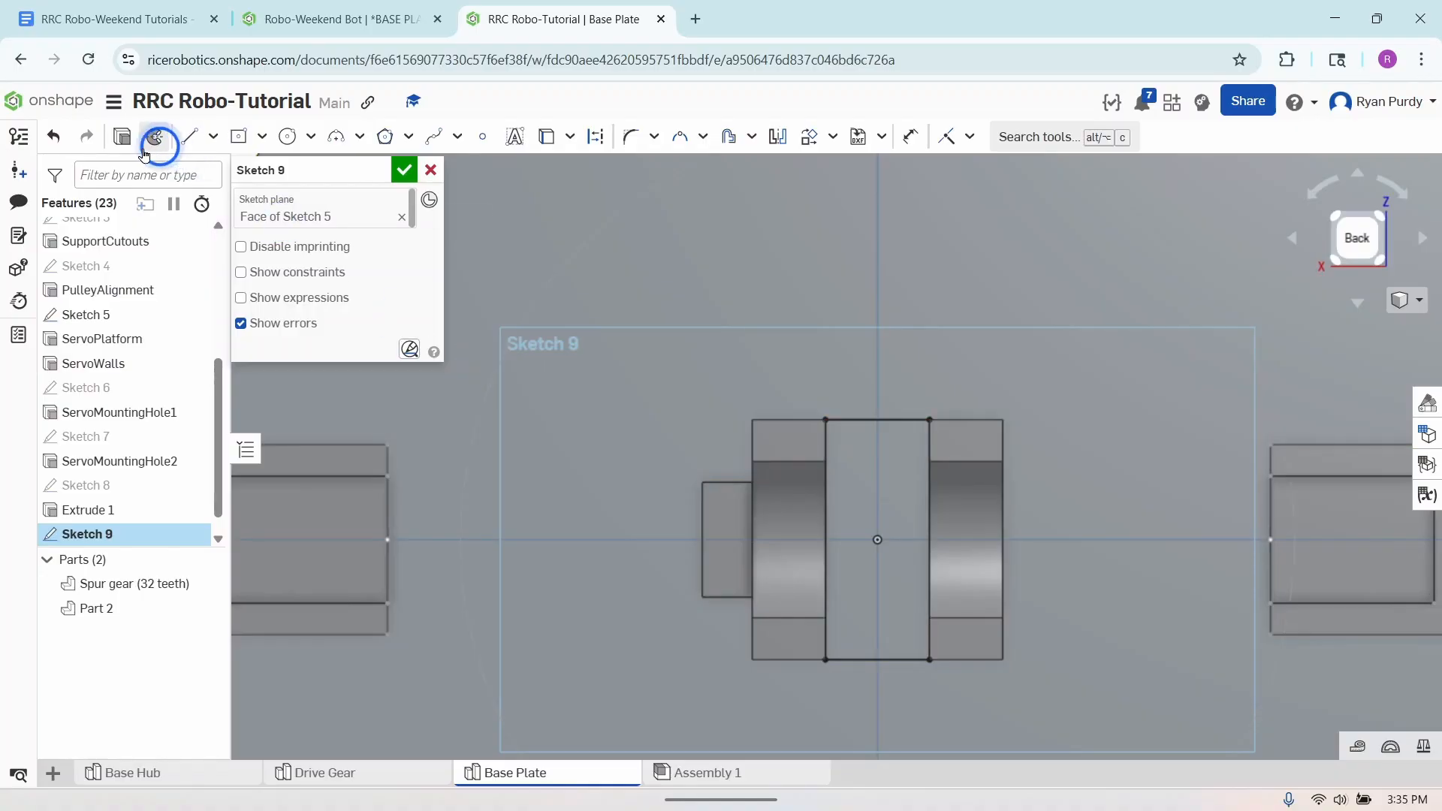
- Extrude the Sketch 9 rectangle as a Remove cut with Through all, keeping Part 2 as the merge scope
left_click(124, 140)
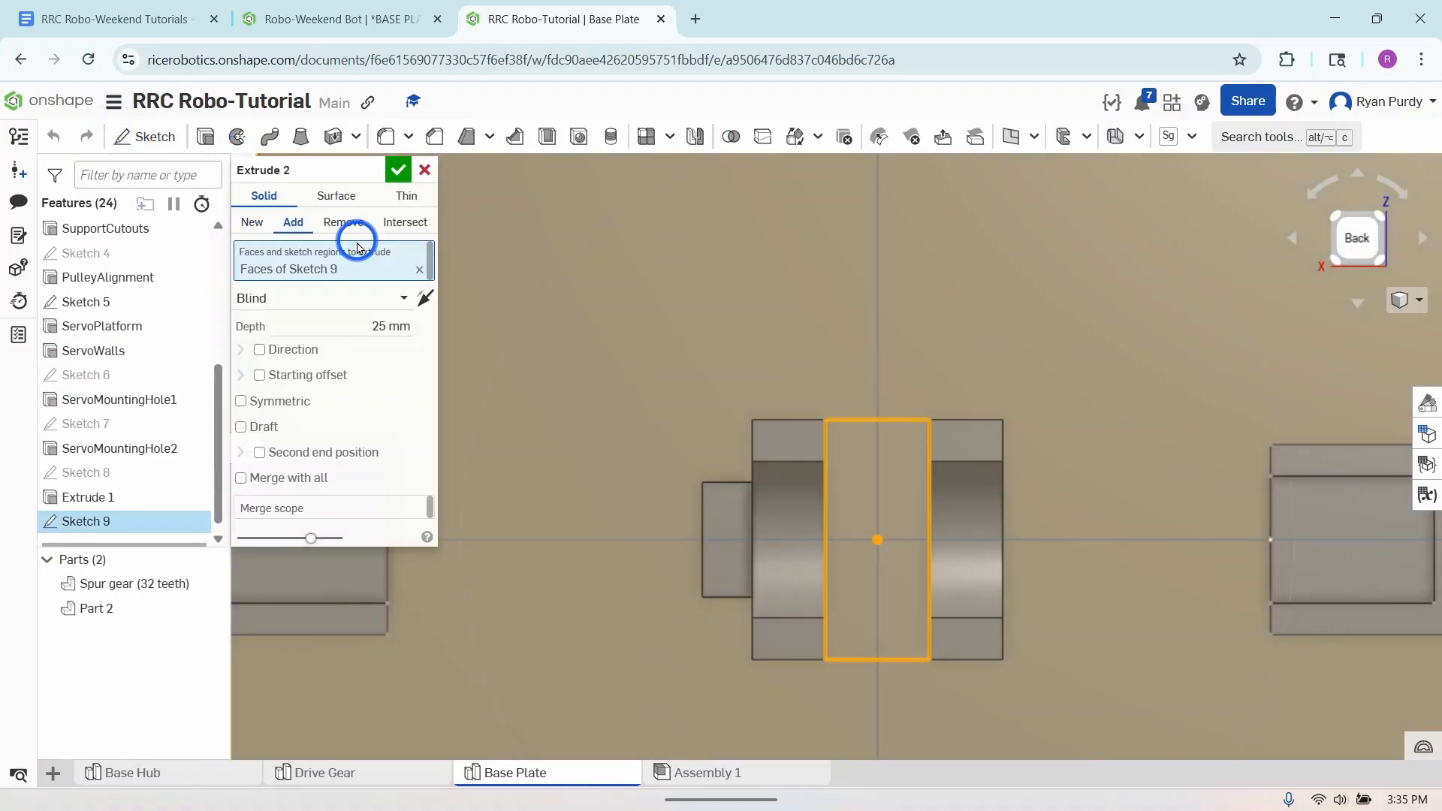
left_click(343, 223)
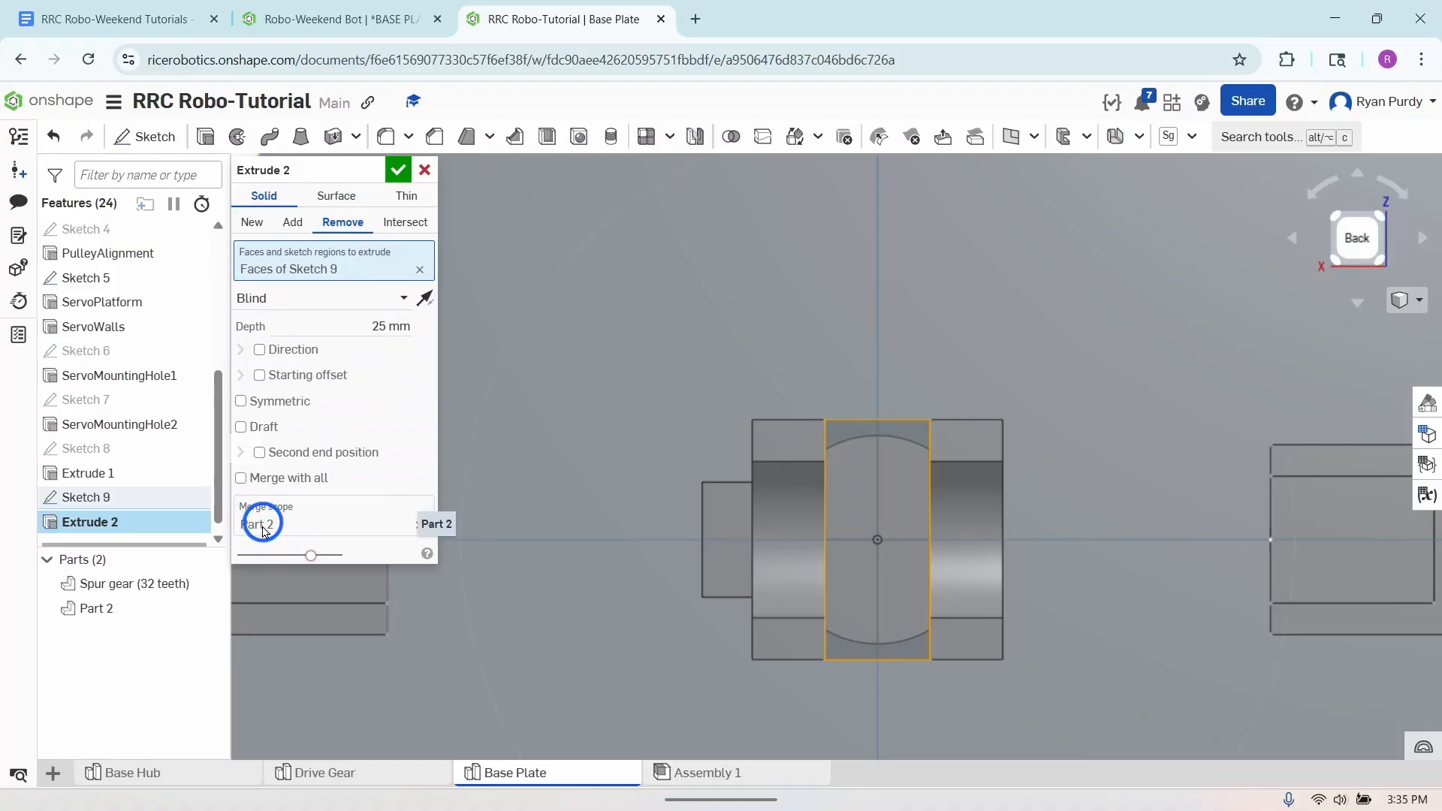
left_click(348, 298)
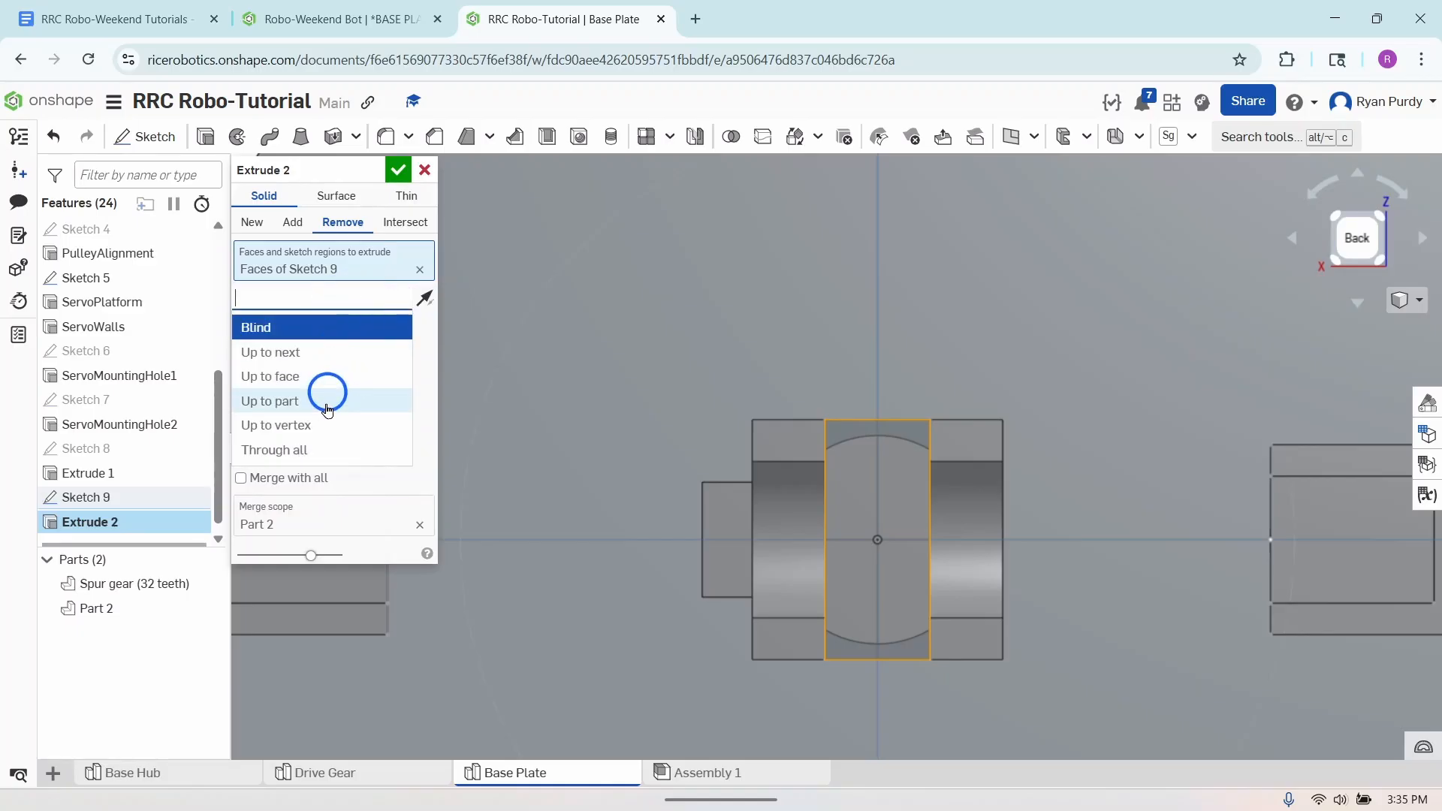
left_click(321, 448)
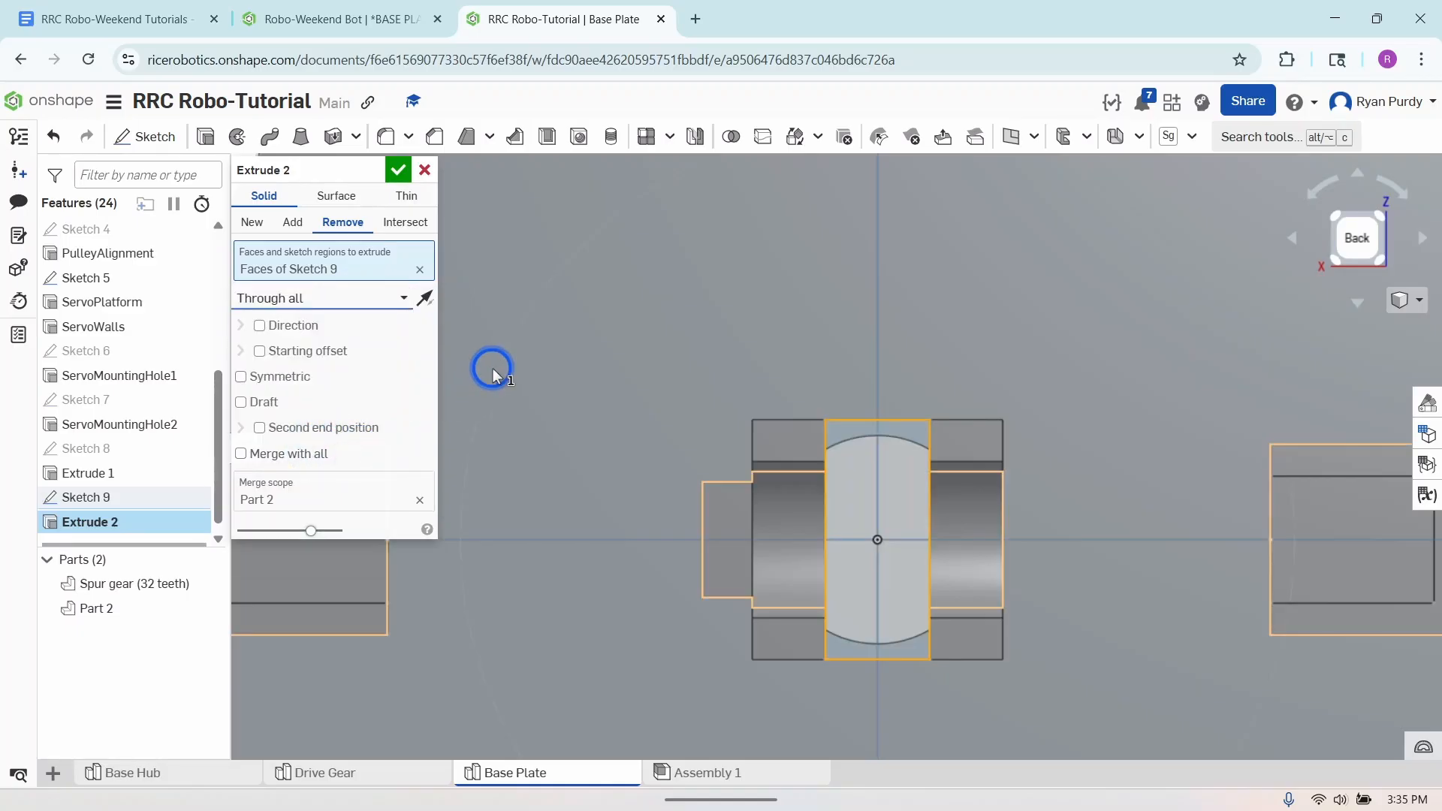
left_click(397, 169)
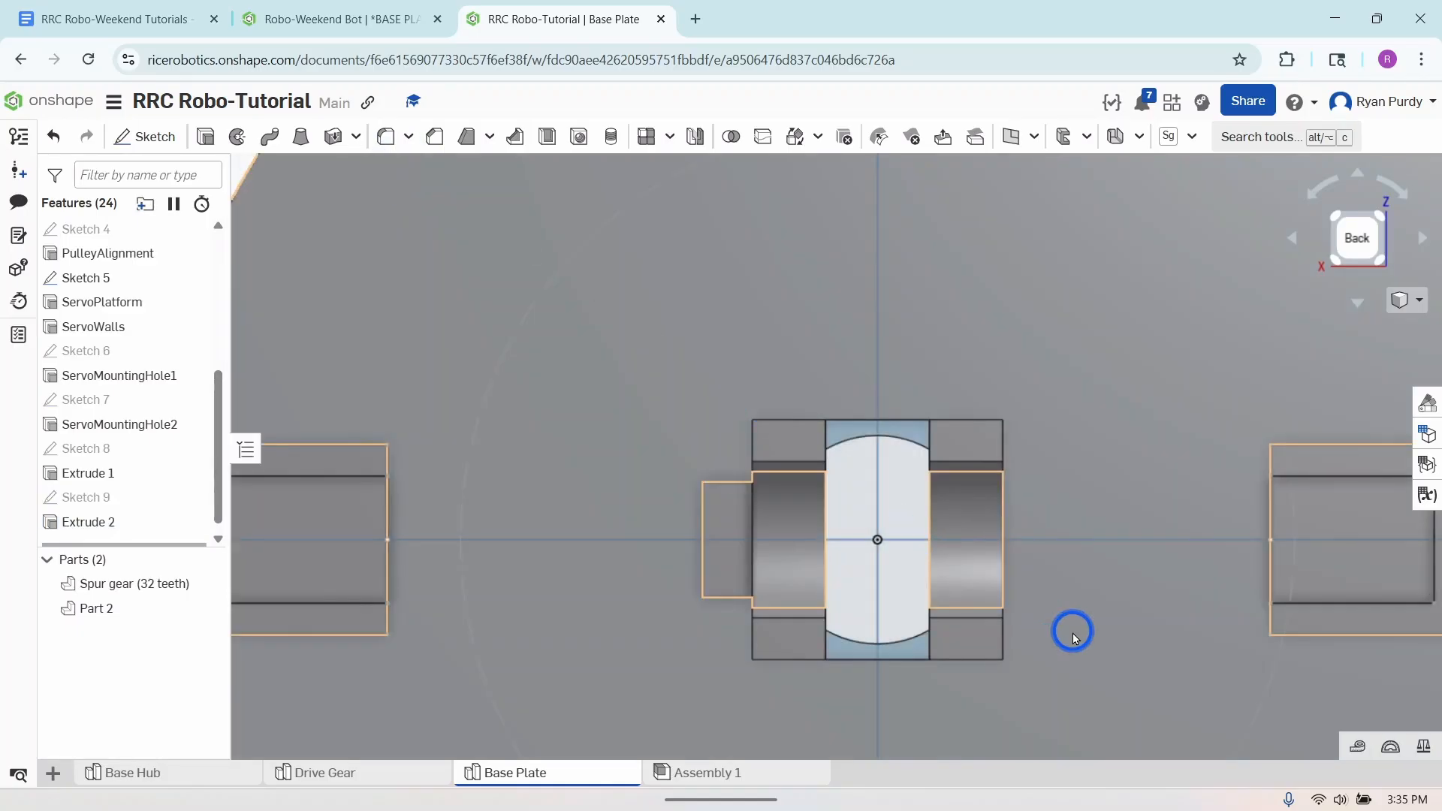
- Start another sketch on the plate's support-side face and orient the view normal to the sketch plane
right_click_drag(1072, 633, 1061, 596)
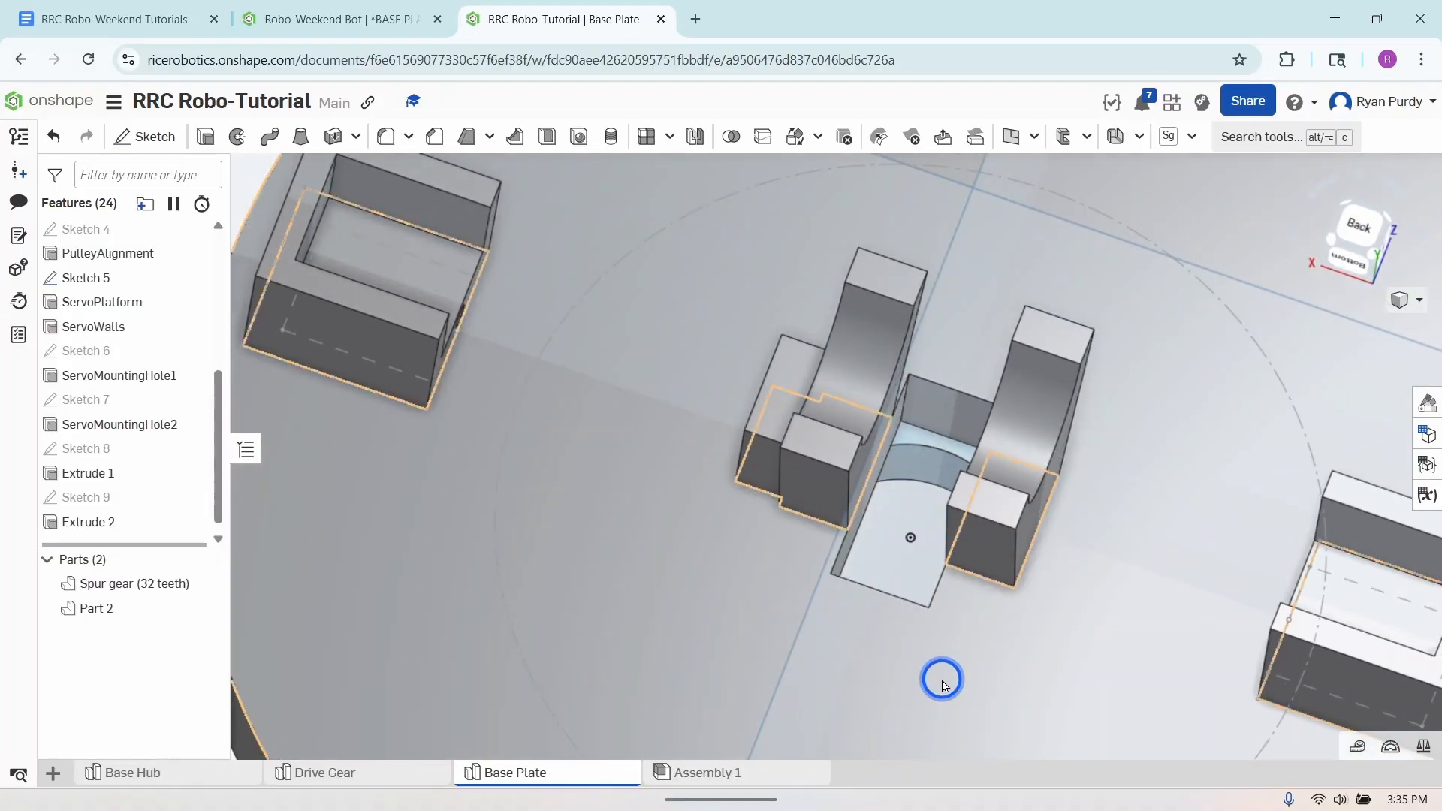
scroll(942, 681, "down", 5)
right_click_drag(947, 672, 957, 702)
right_click_drag(916, 605, 953, 611)
key("f")
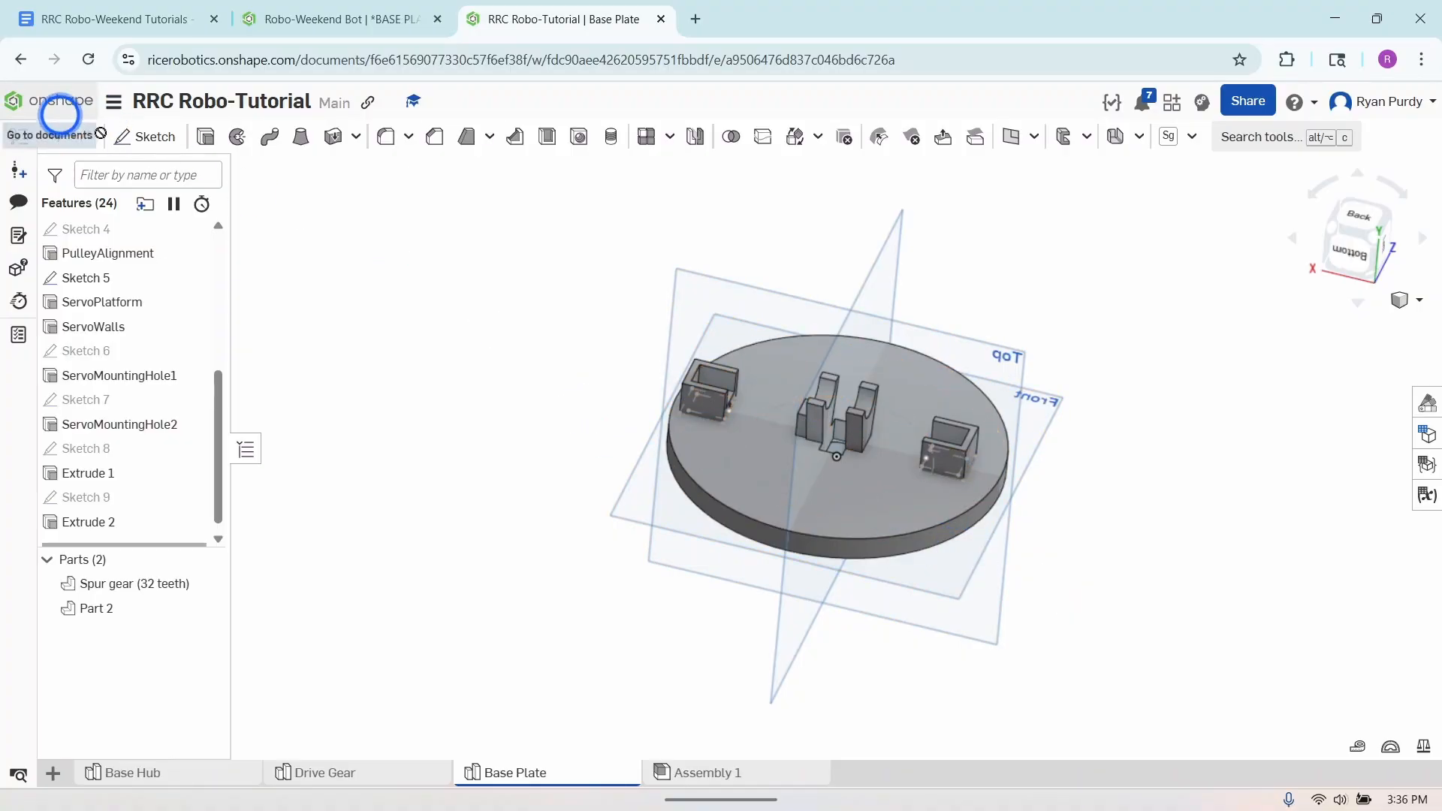
left_click(142, 146)
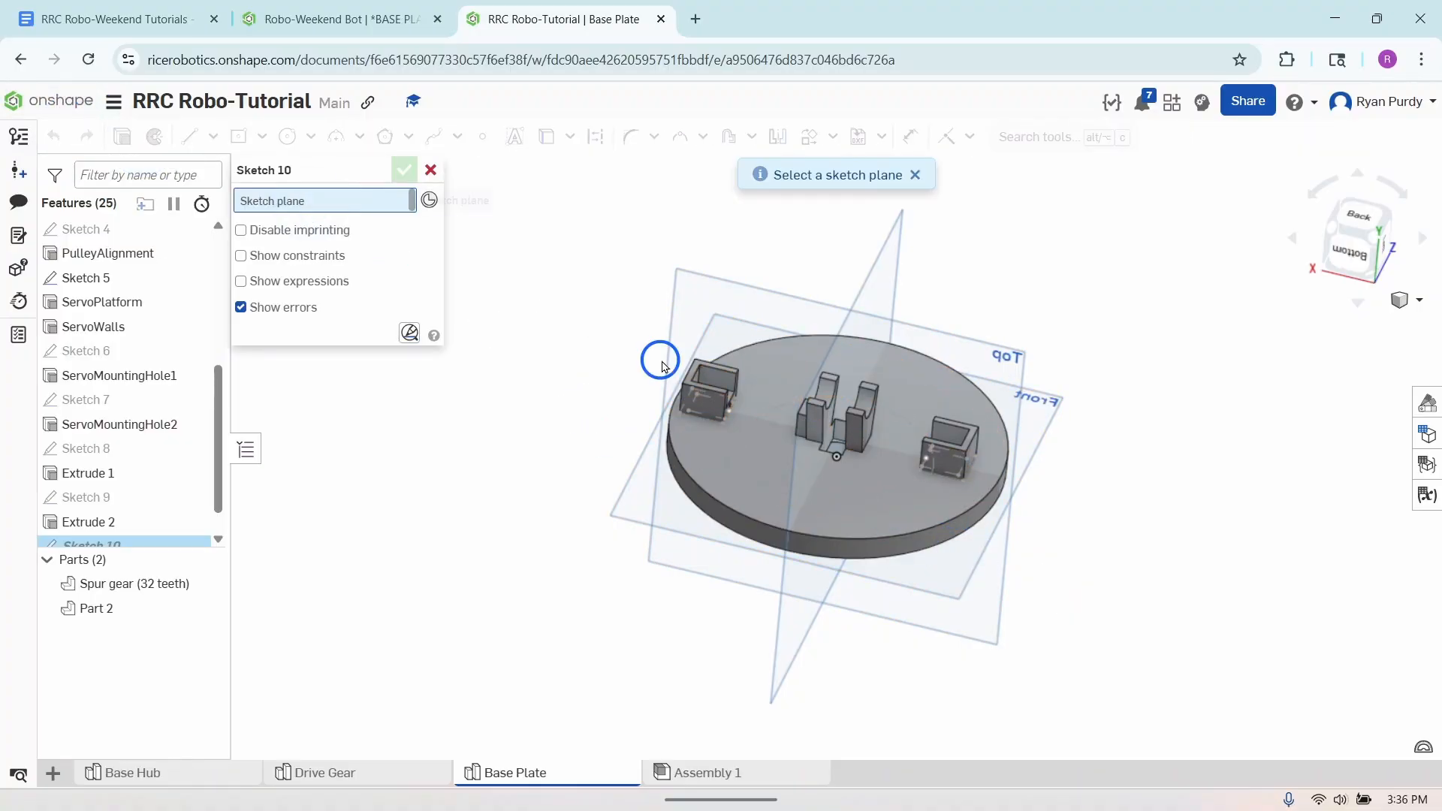
left_click(817, 501)
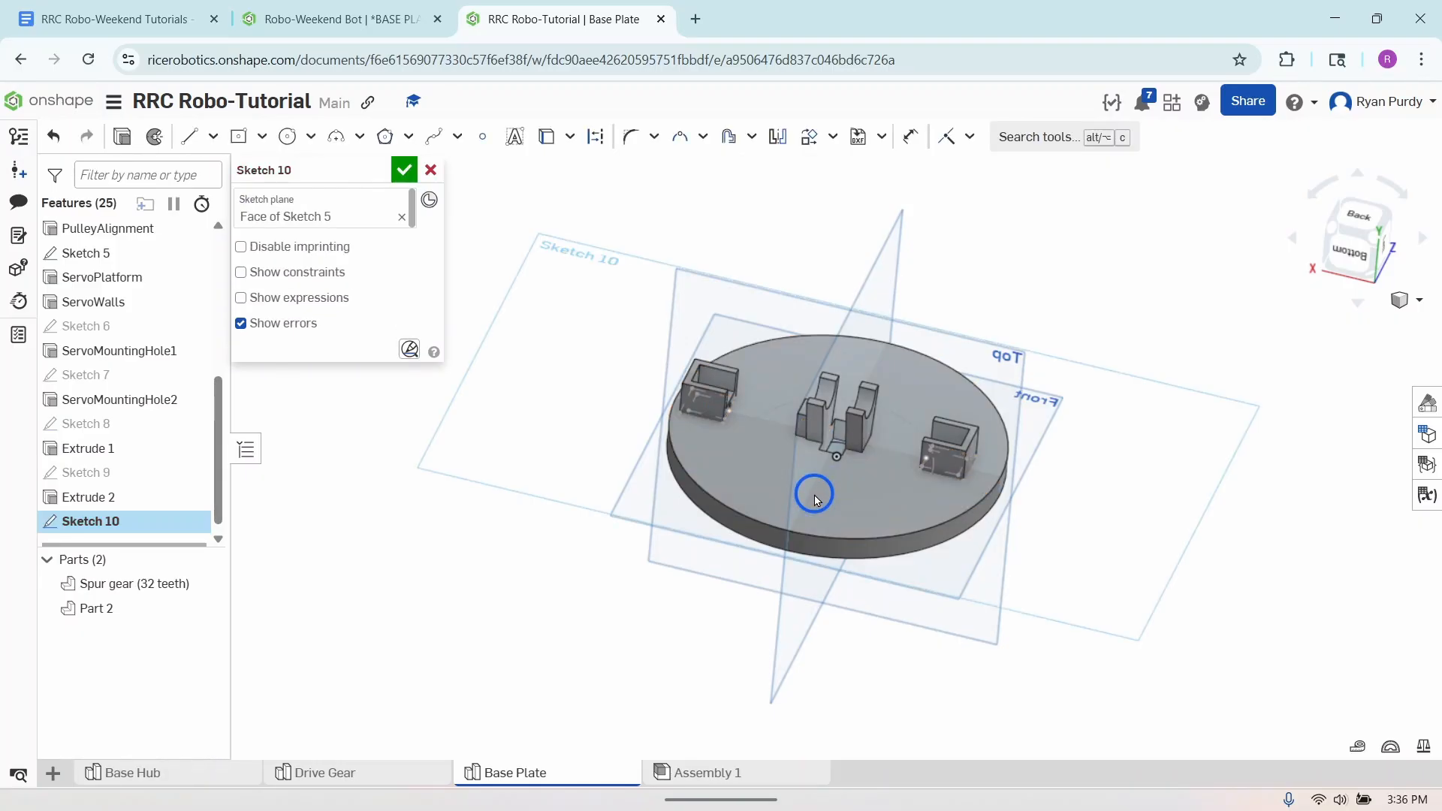
right_click(577, 567)
left_click(631, 739)
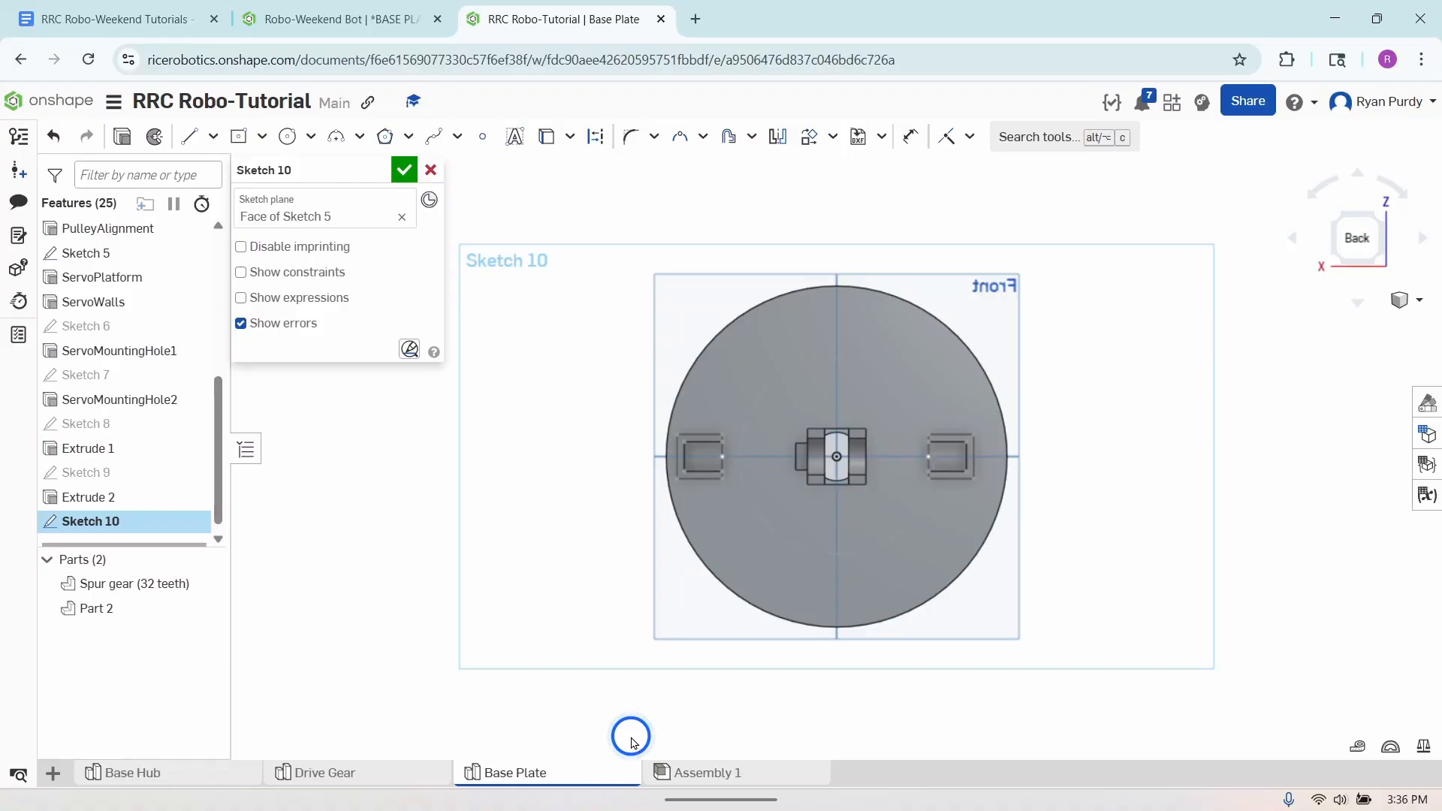
- Draw a center point circle vertically above the origin, between the central supports and the plate's edge, and set its diameter to 5 mm
left_click(285, 137)
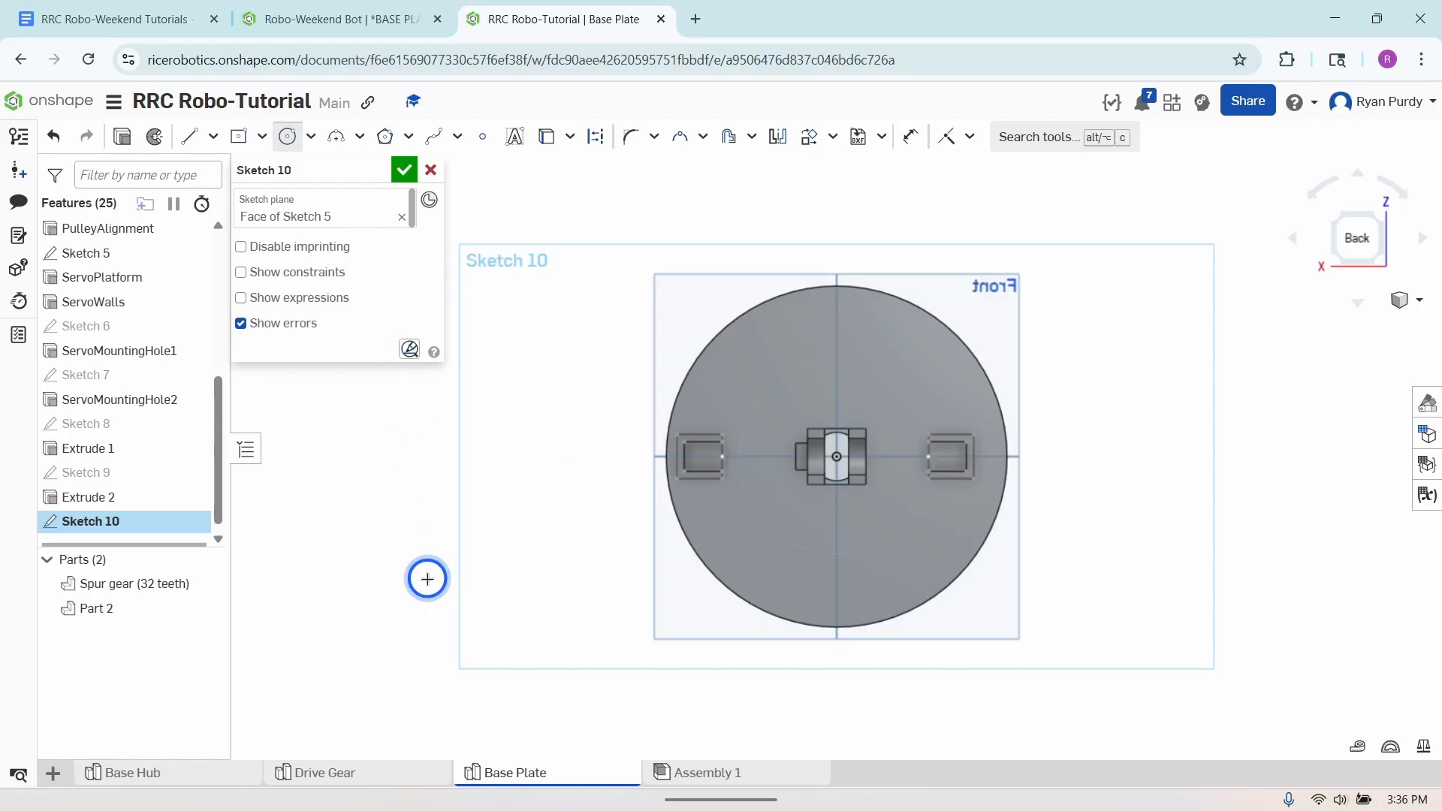
left_click(847, 389)
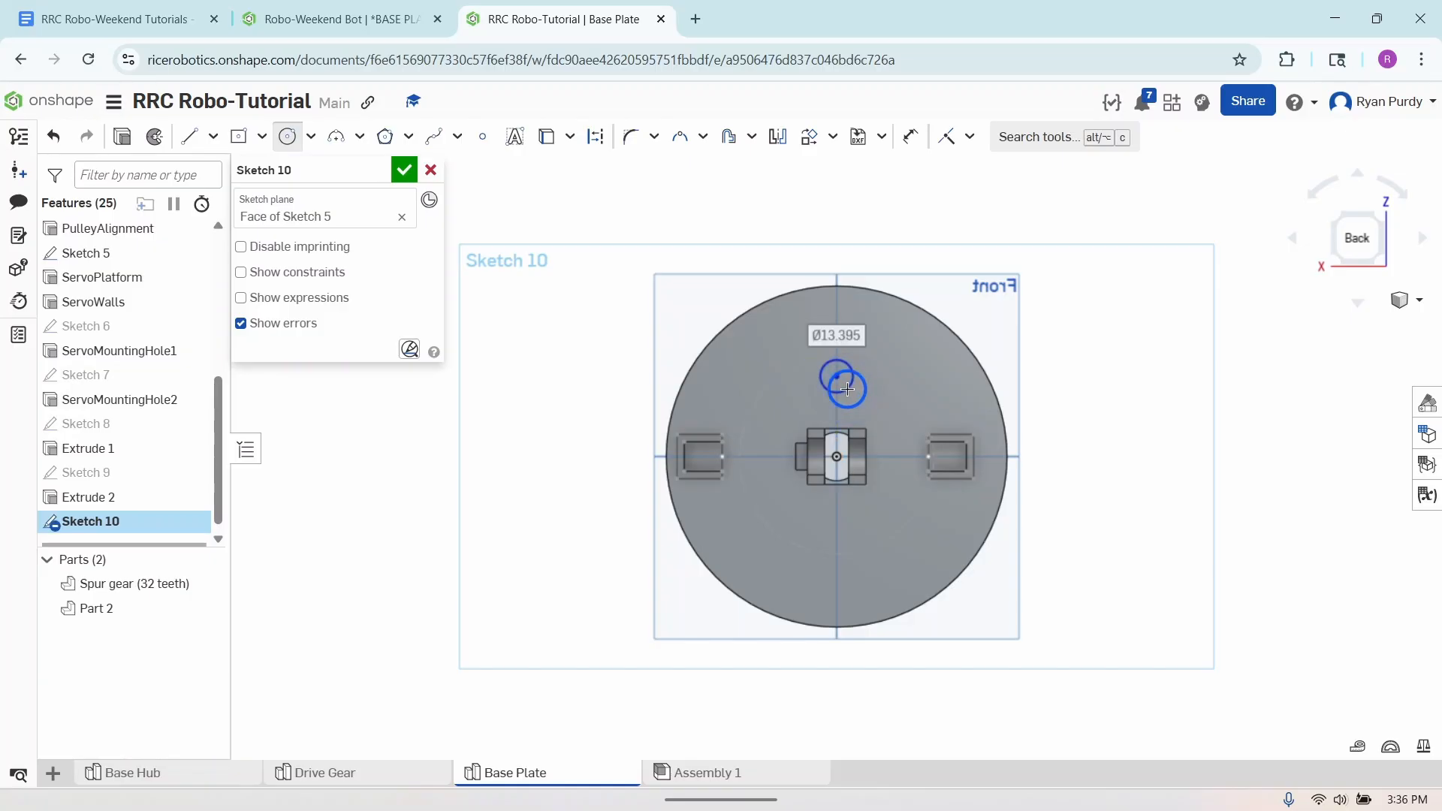
left_click(911, 136)
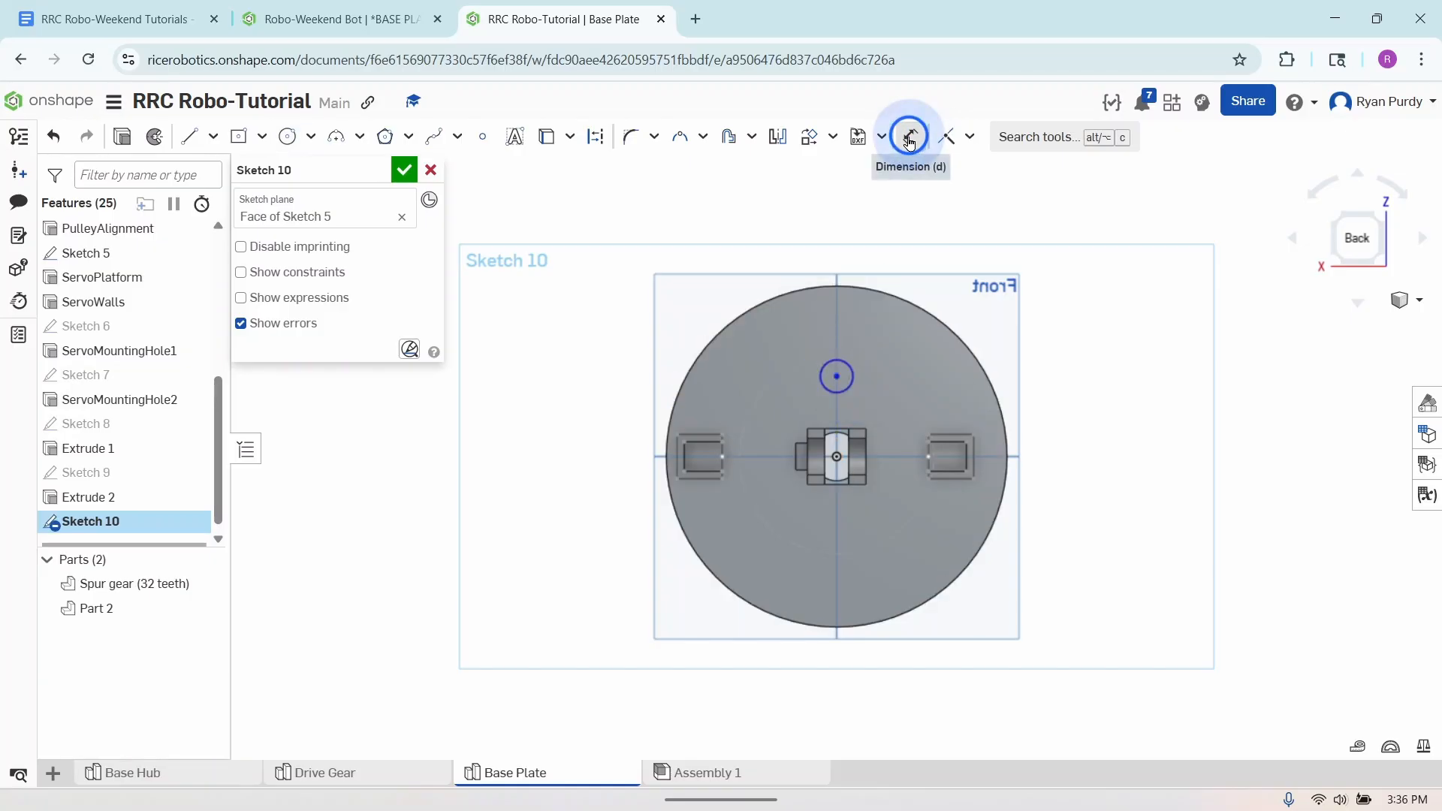
left_click_drag(867, 314, 853, 375)
left_click(852, 374)
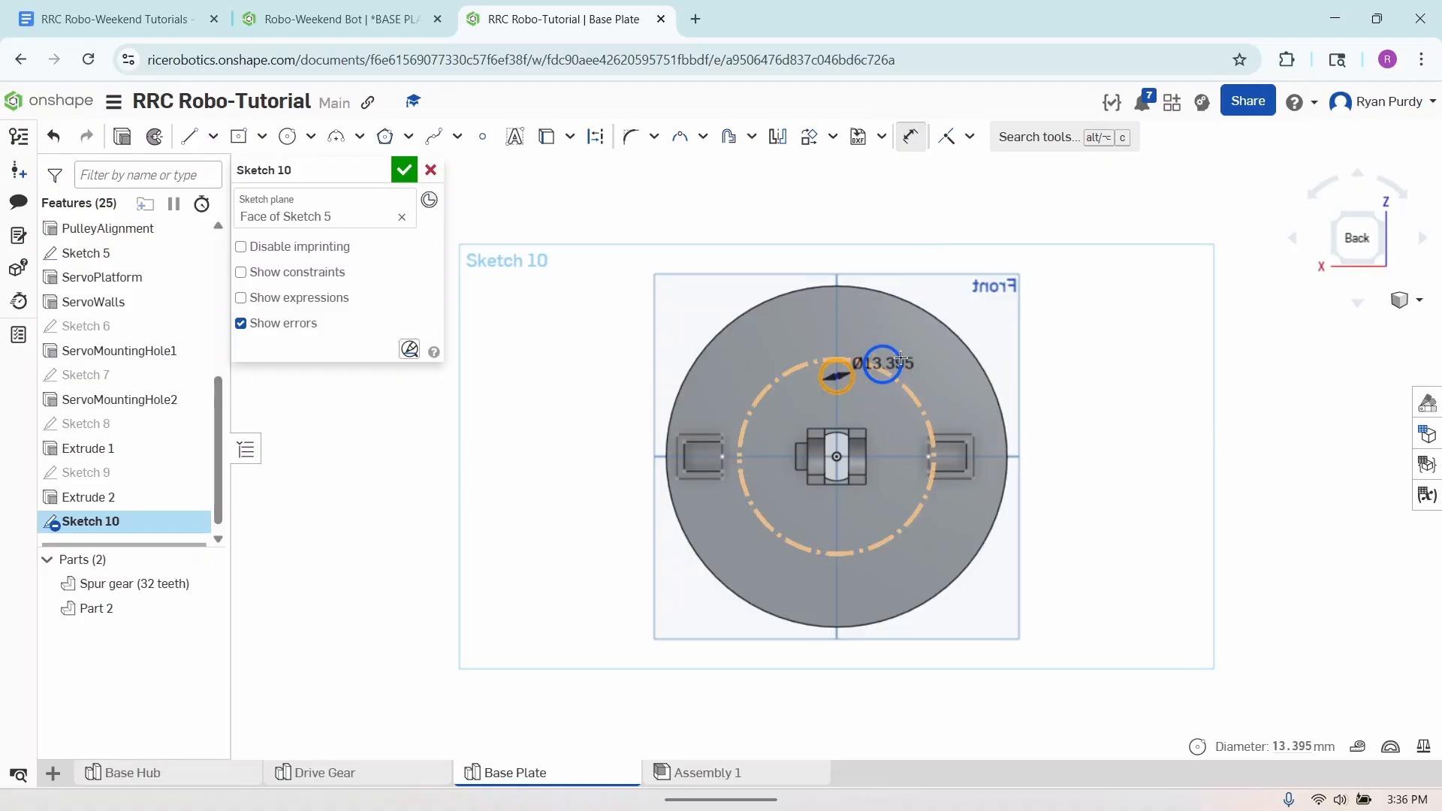
left_click(925, 351)
type("5mm")
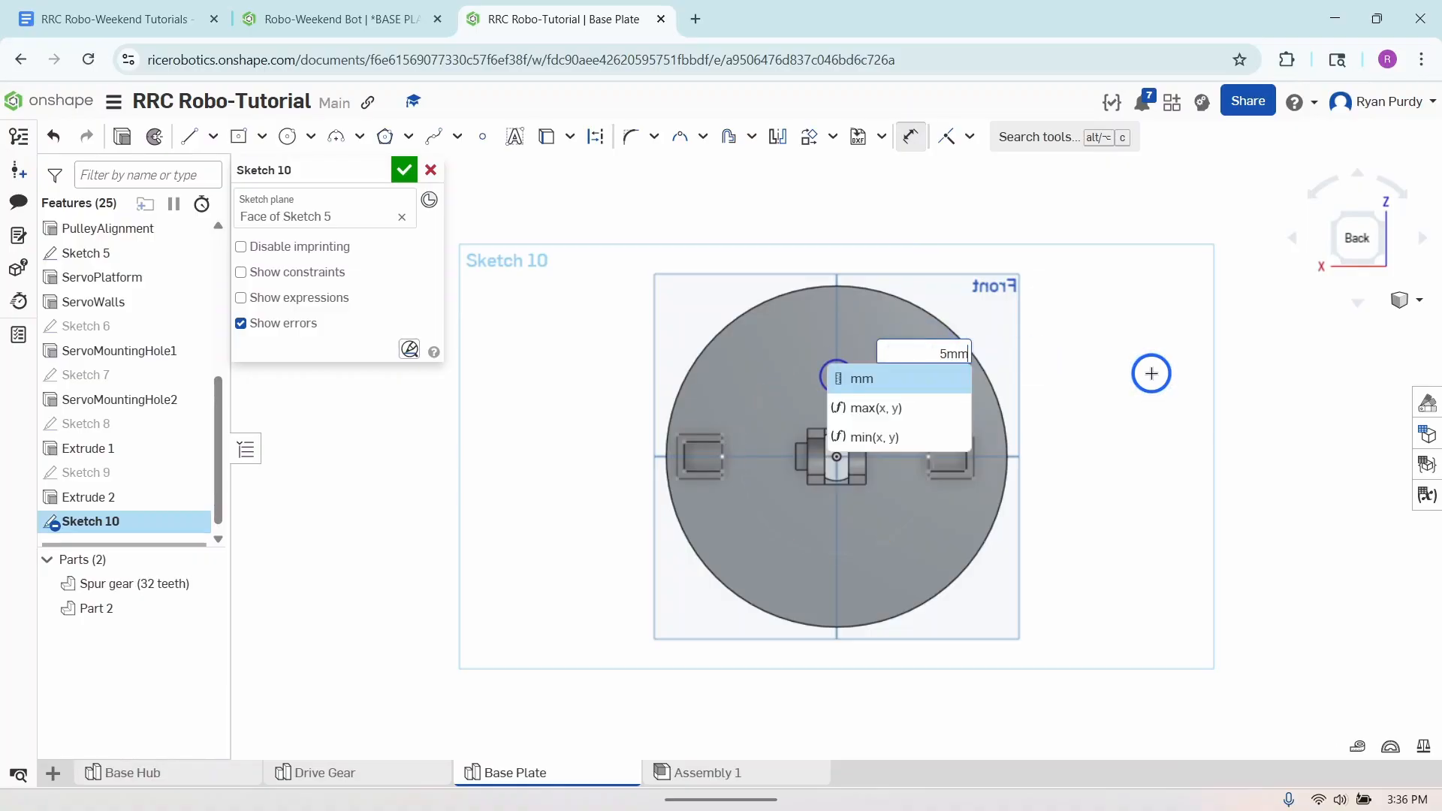
key("Return")
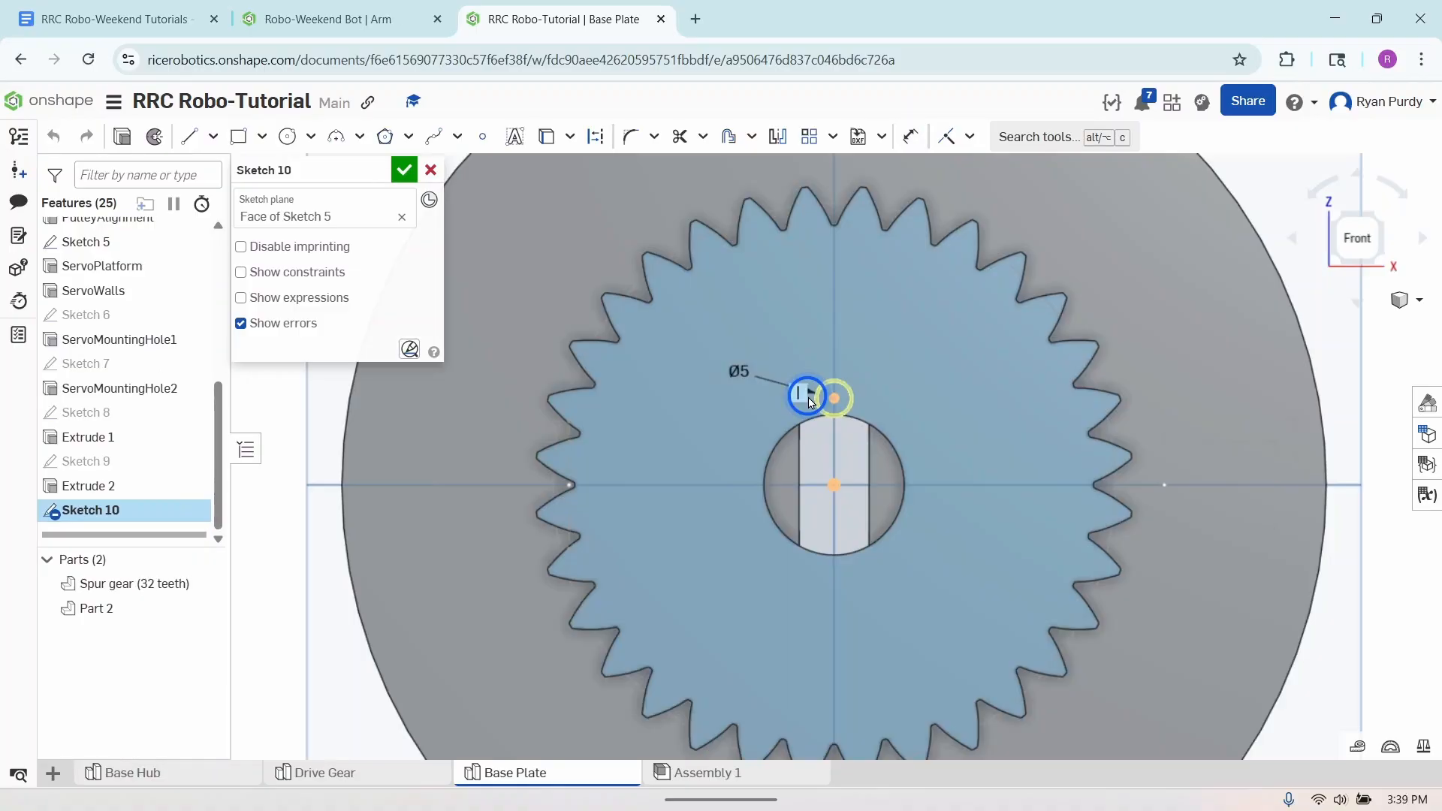
- Dimension the vertical distance from the small circle's center to the origin as 23 mm
left_click(907, 133)
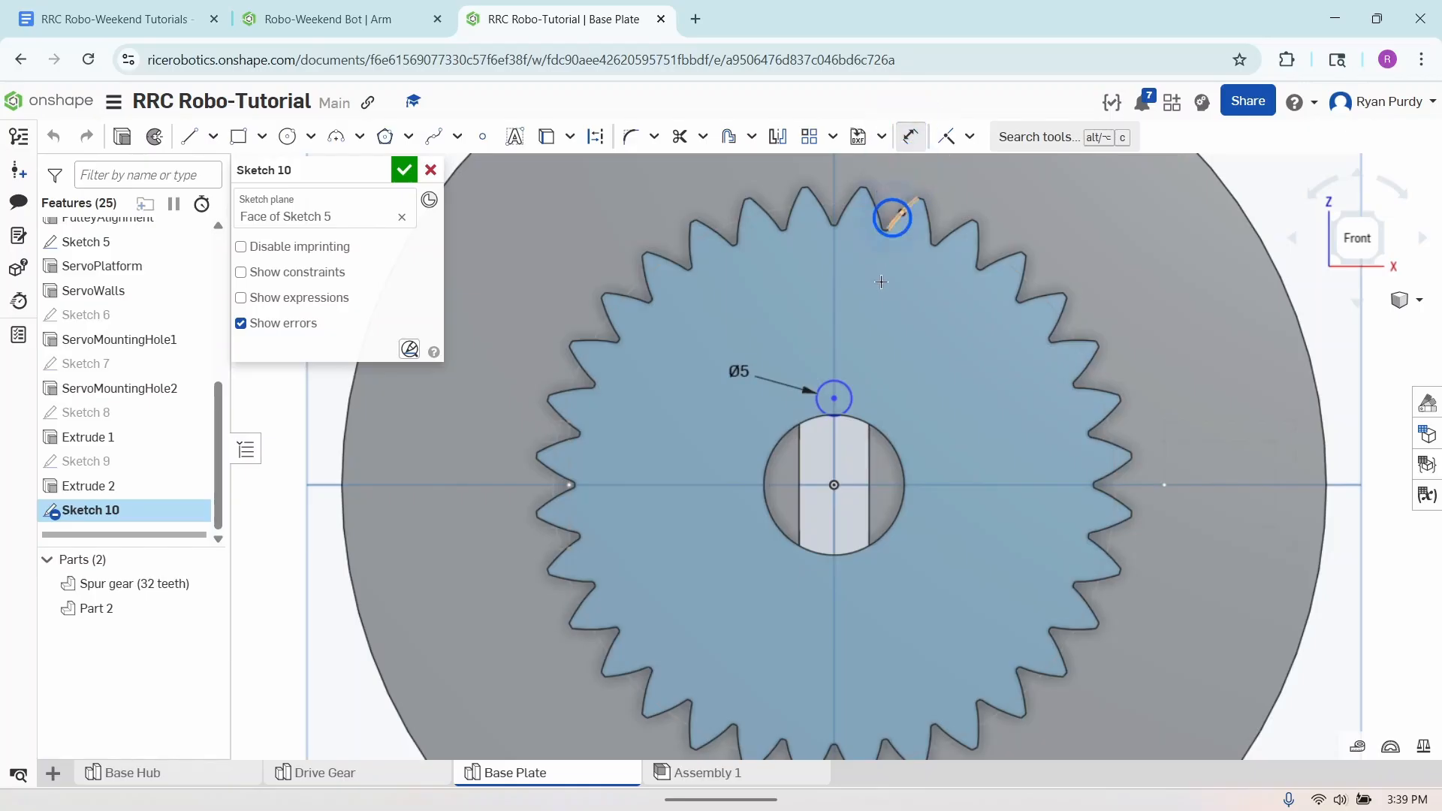
left_click(835, 398)
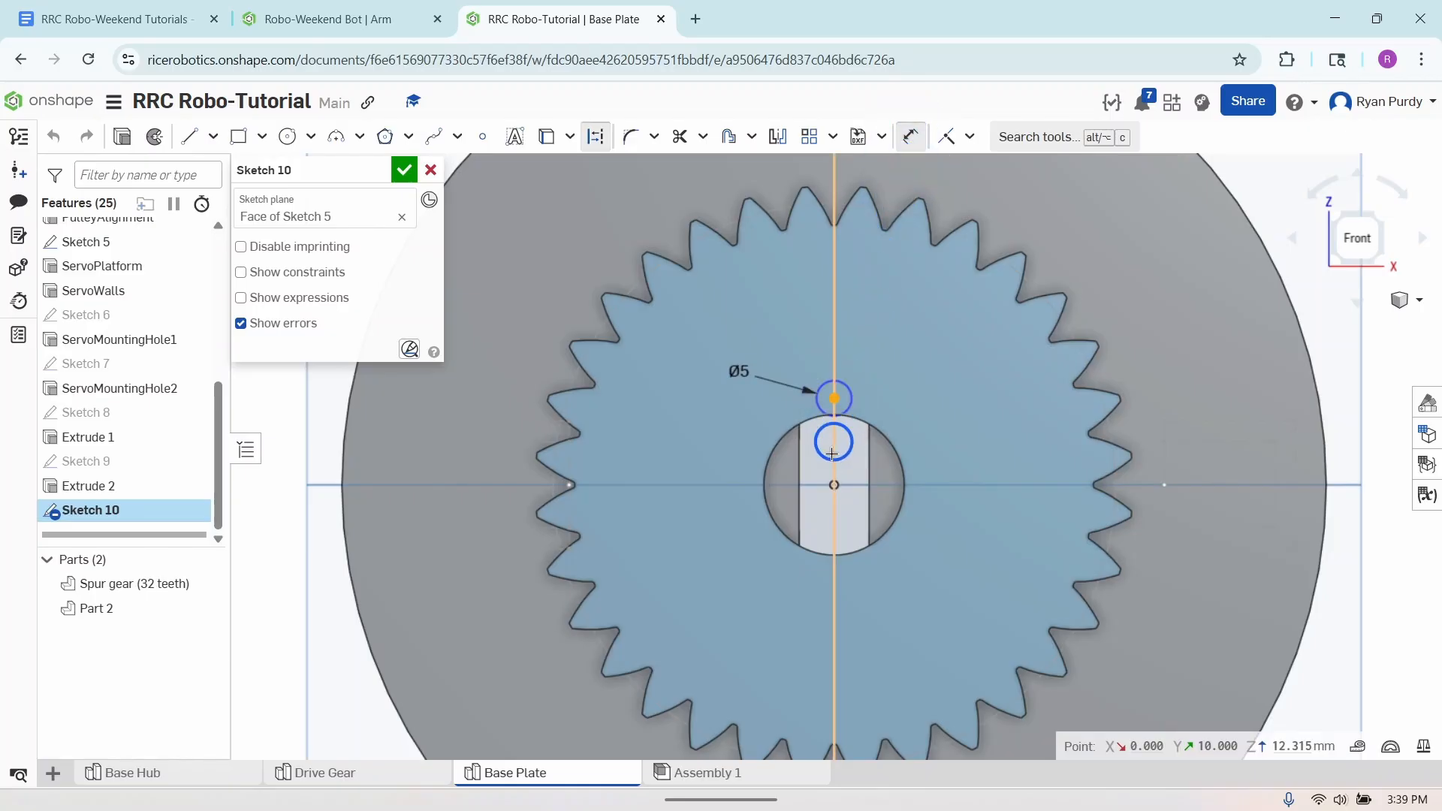
left_click(831, 485)
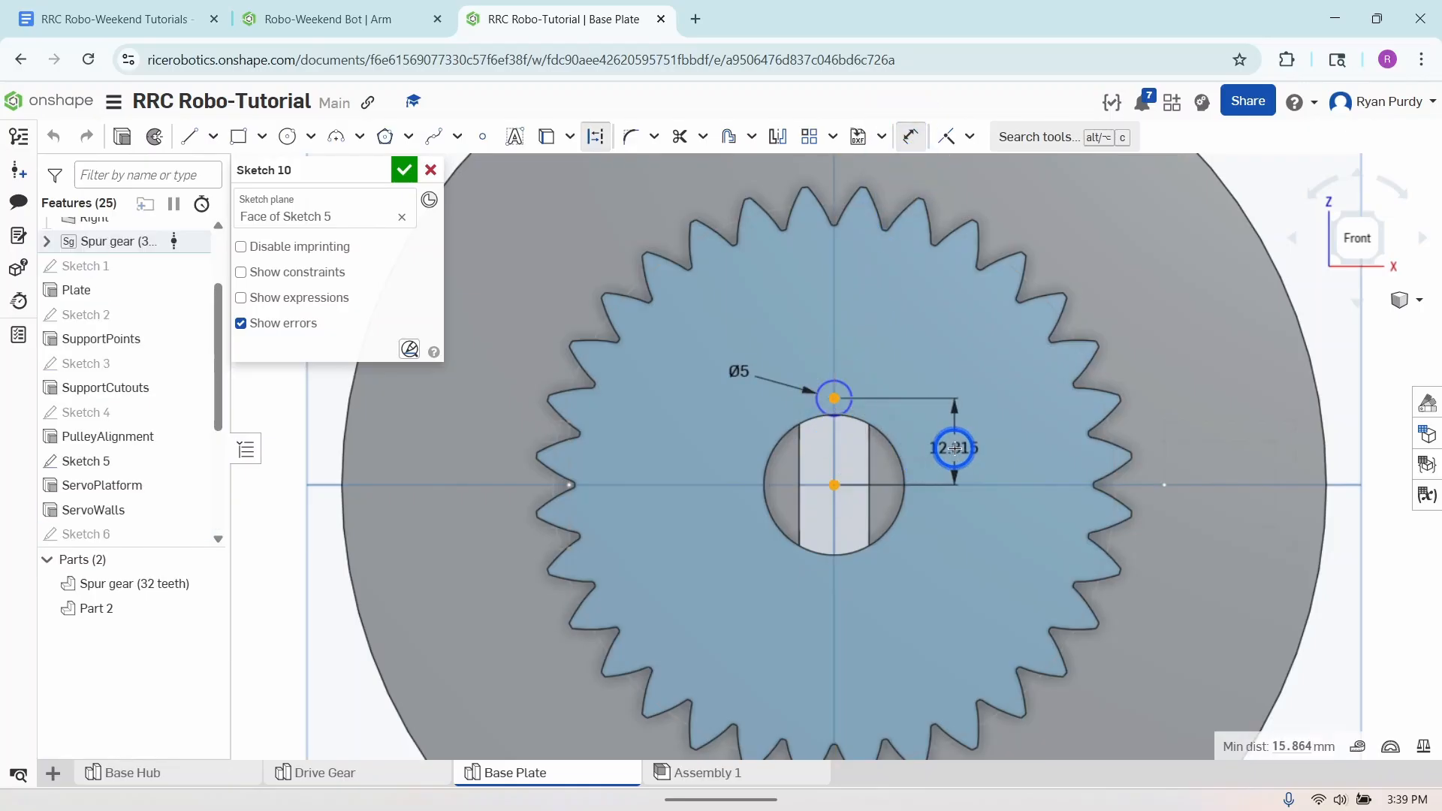
left_click(956, 443)
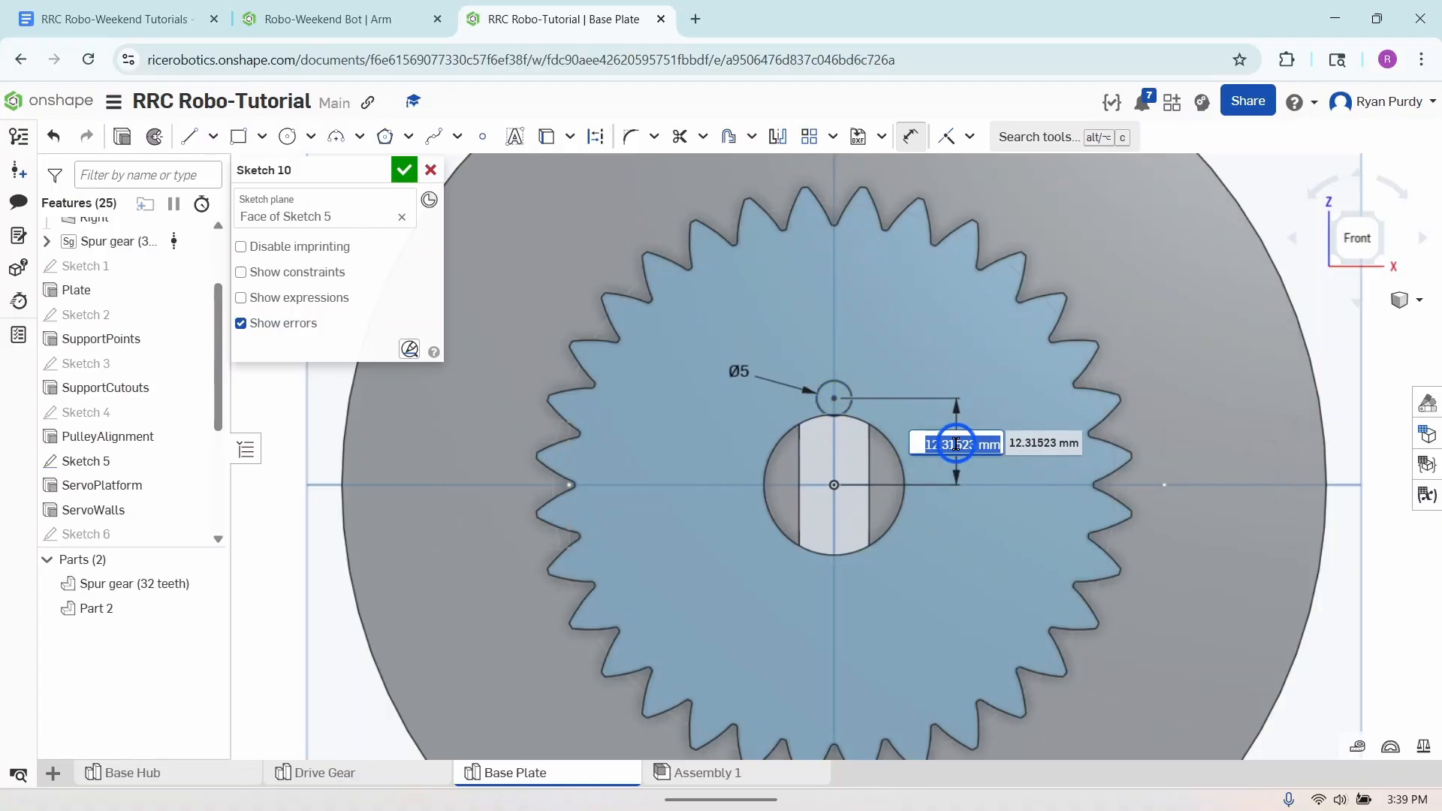
type("15")
key("Return")
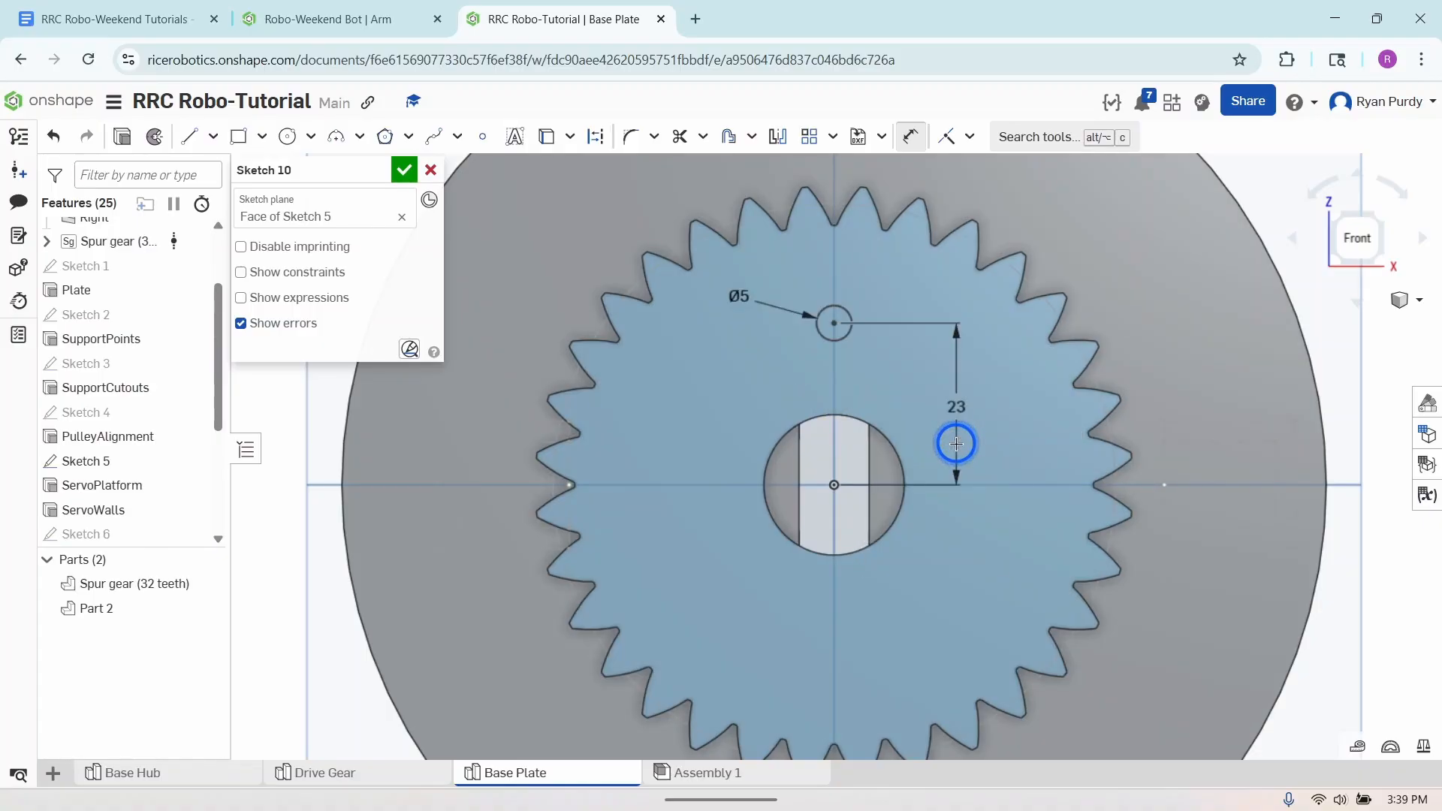
left_click(913, 138)
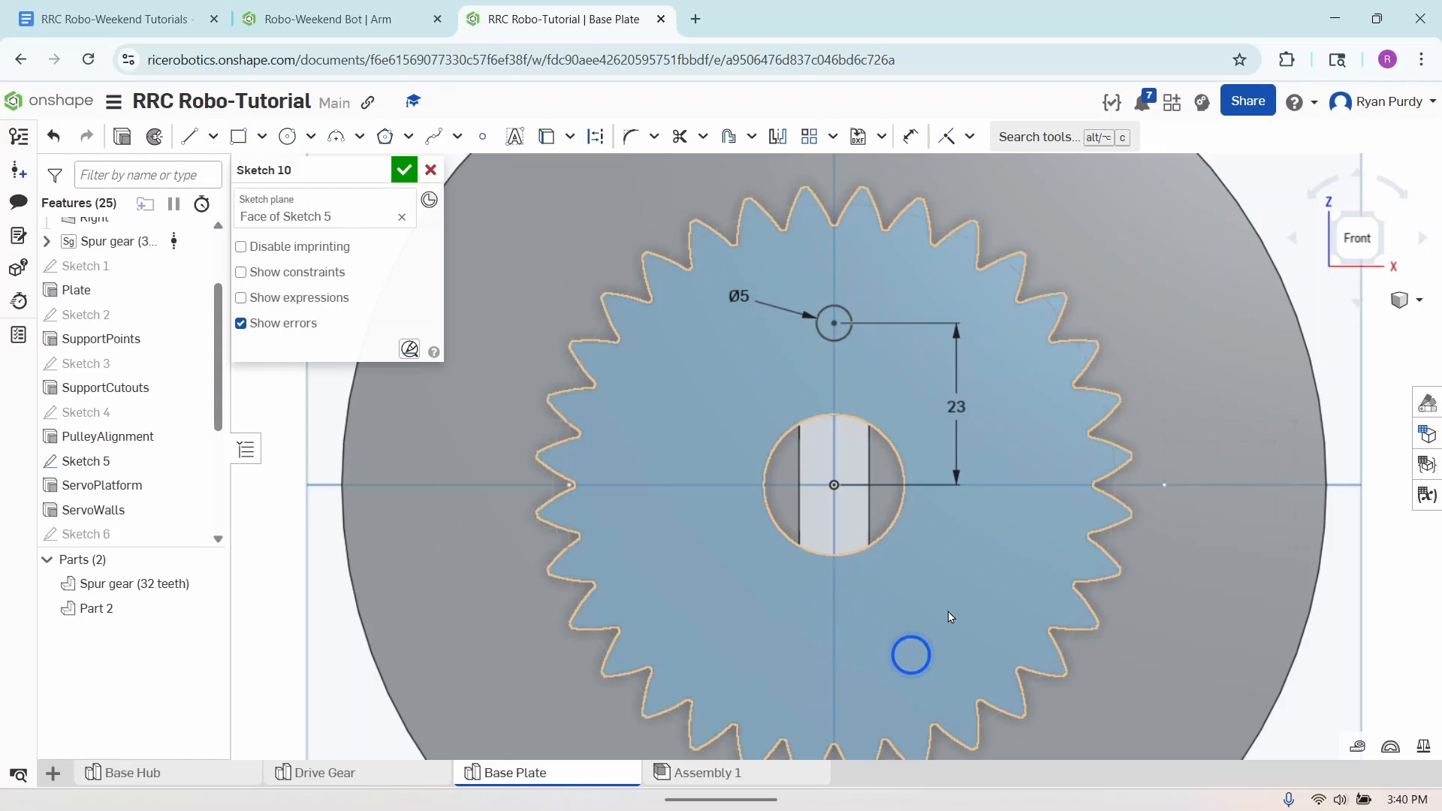
- Mirror the 5 mm circle across the horizontal Top plane line to place a matching circle below the origin
left_click(782, 136)
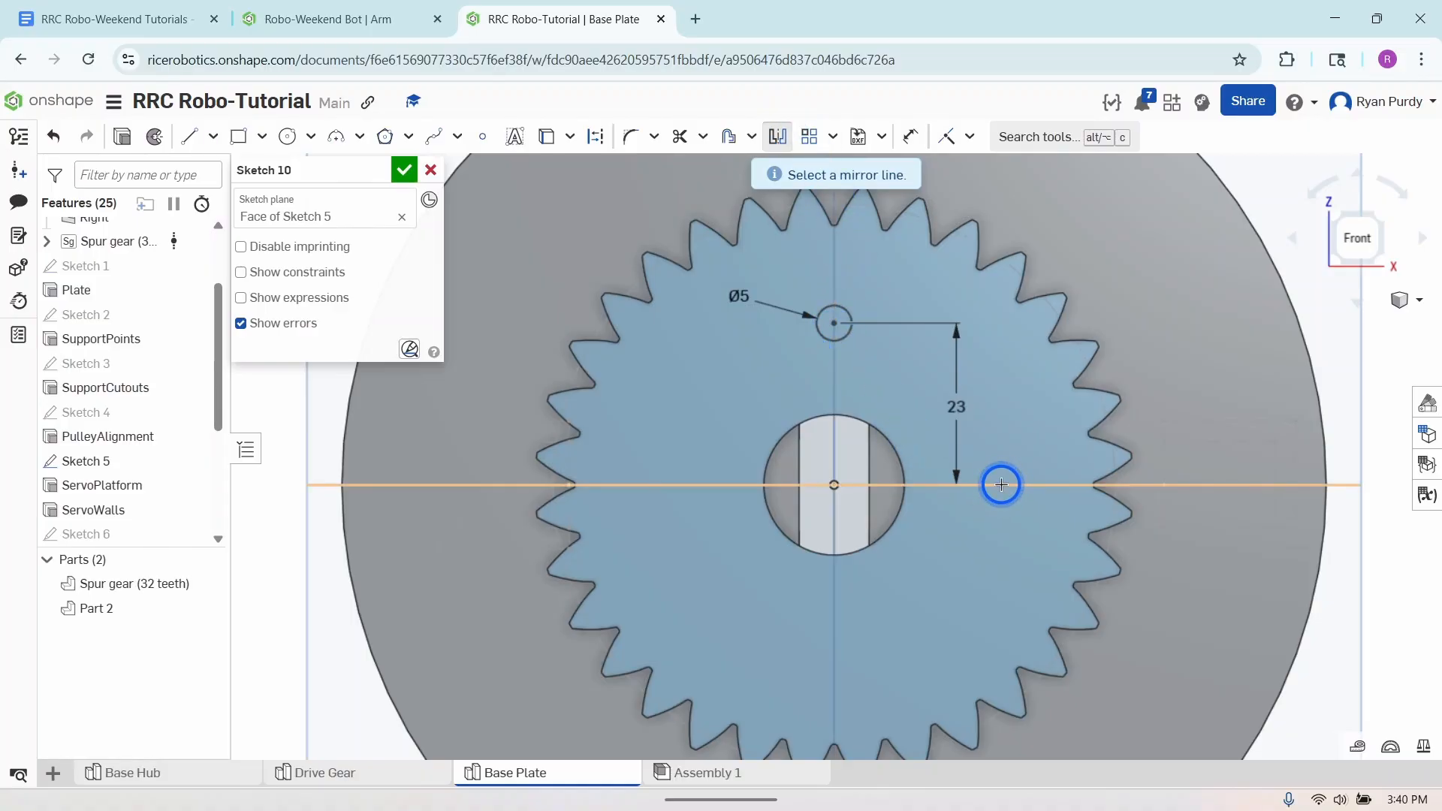
left_click(1001, 484)
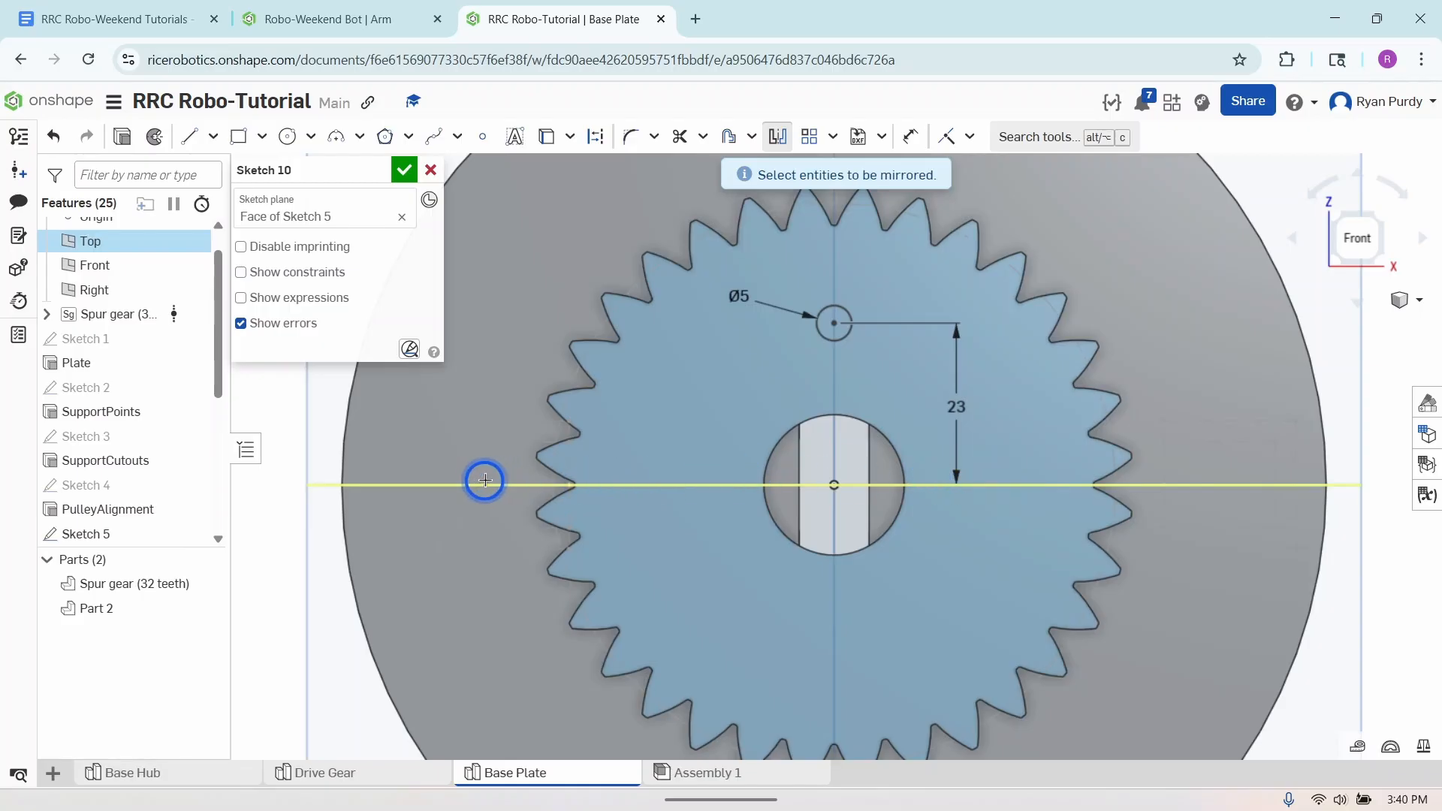
left_click(847, 339)
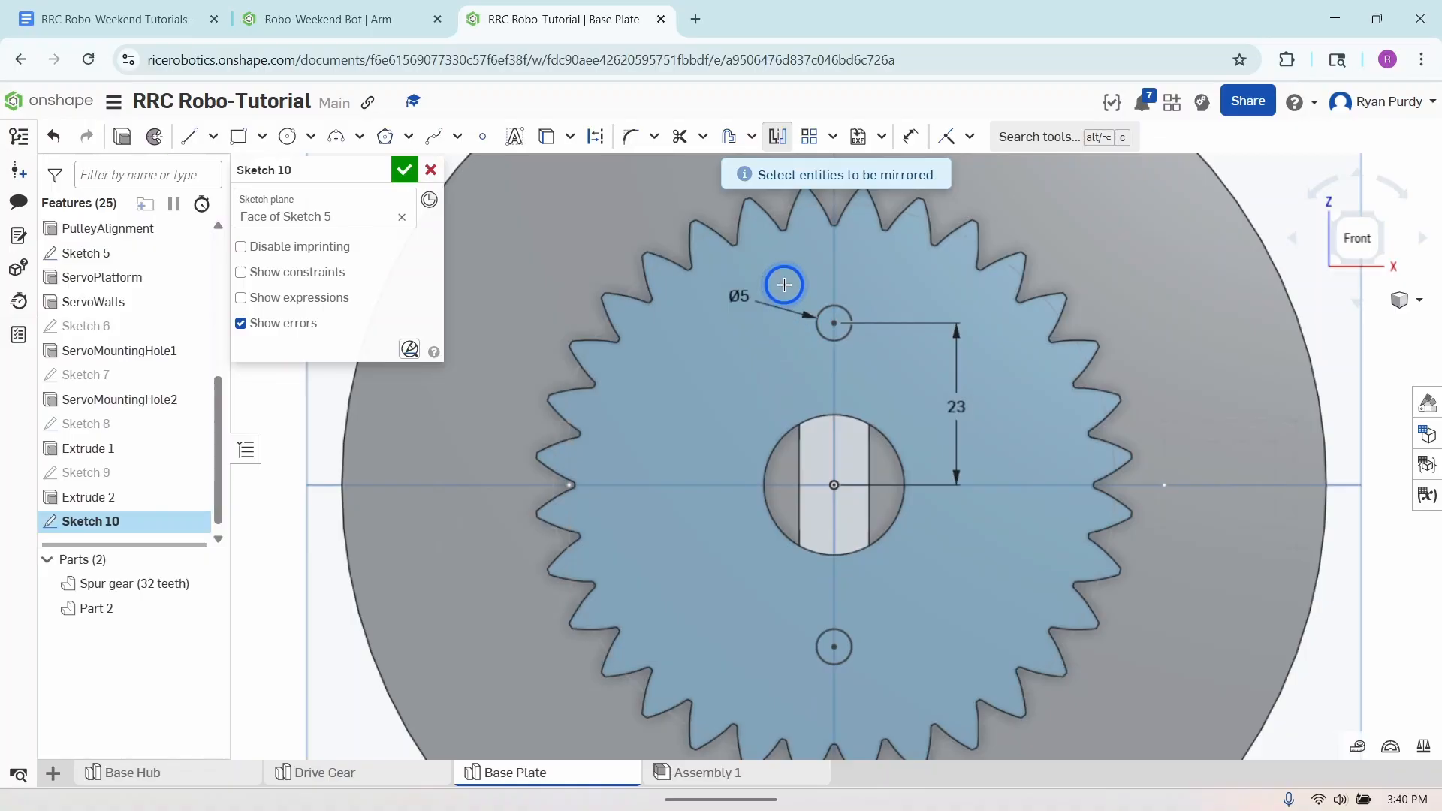
left_click(778, 137)
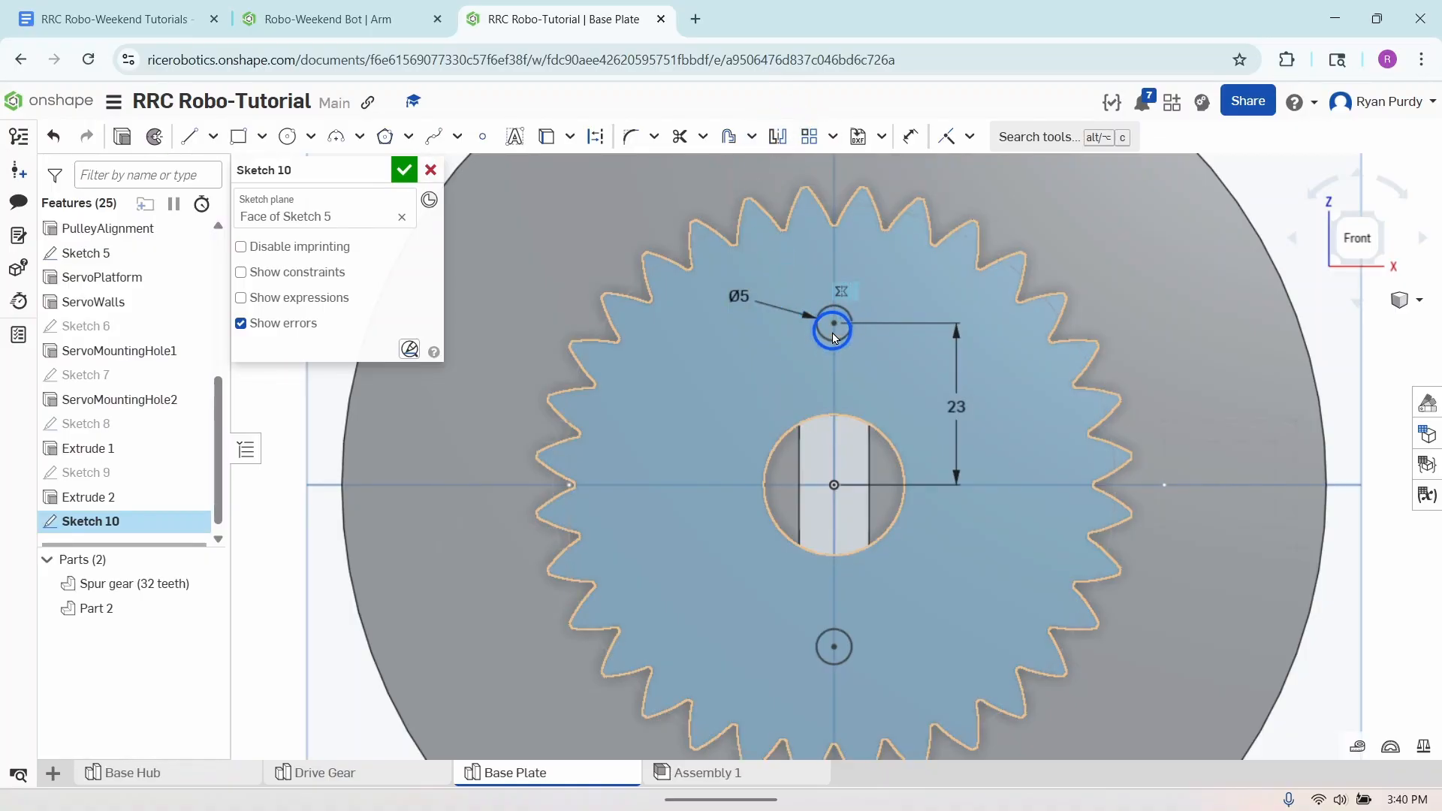
left_click_drag(833, 338, 844, 342)
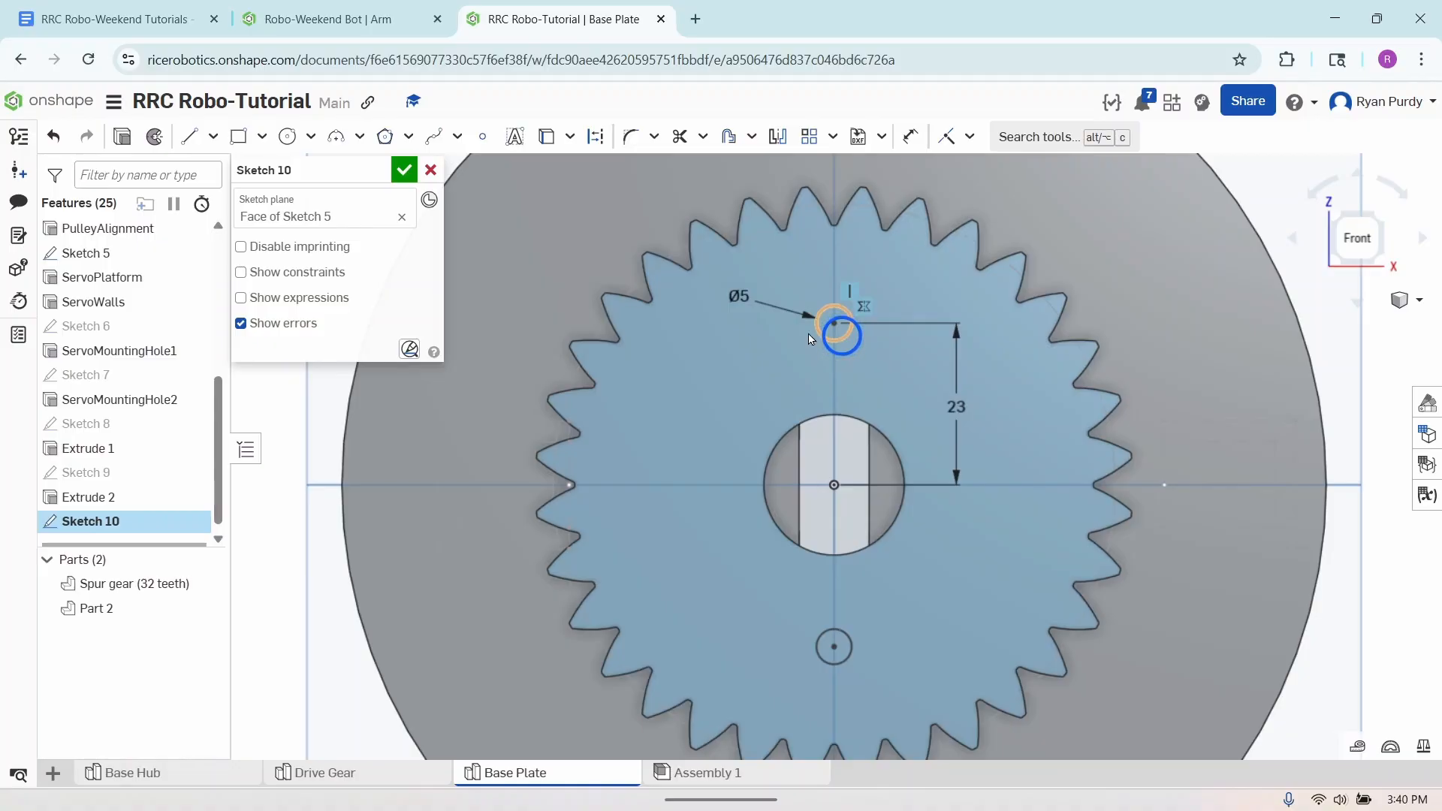
left_click(510, 227)
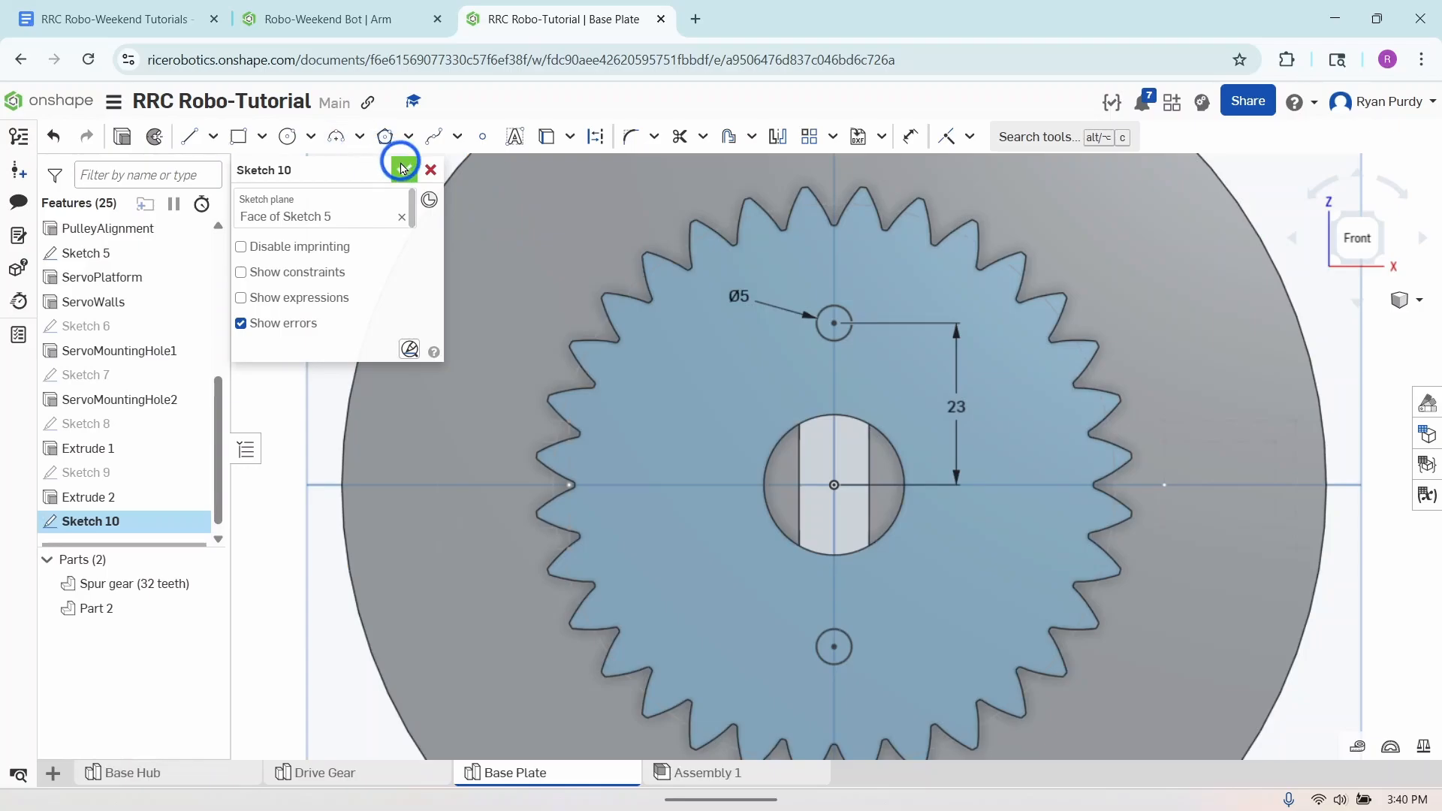
- Extrude both Sketch 10 circles as a Remove cut with Through all and Merge with all enabled
left_click(126, 136)
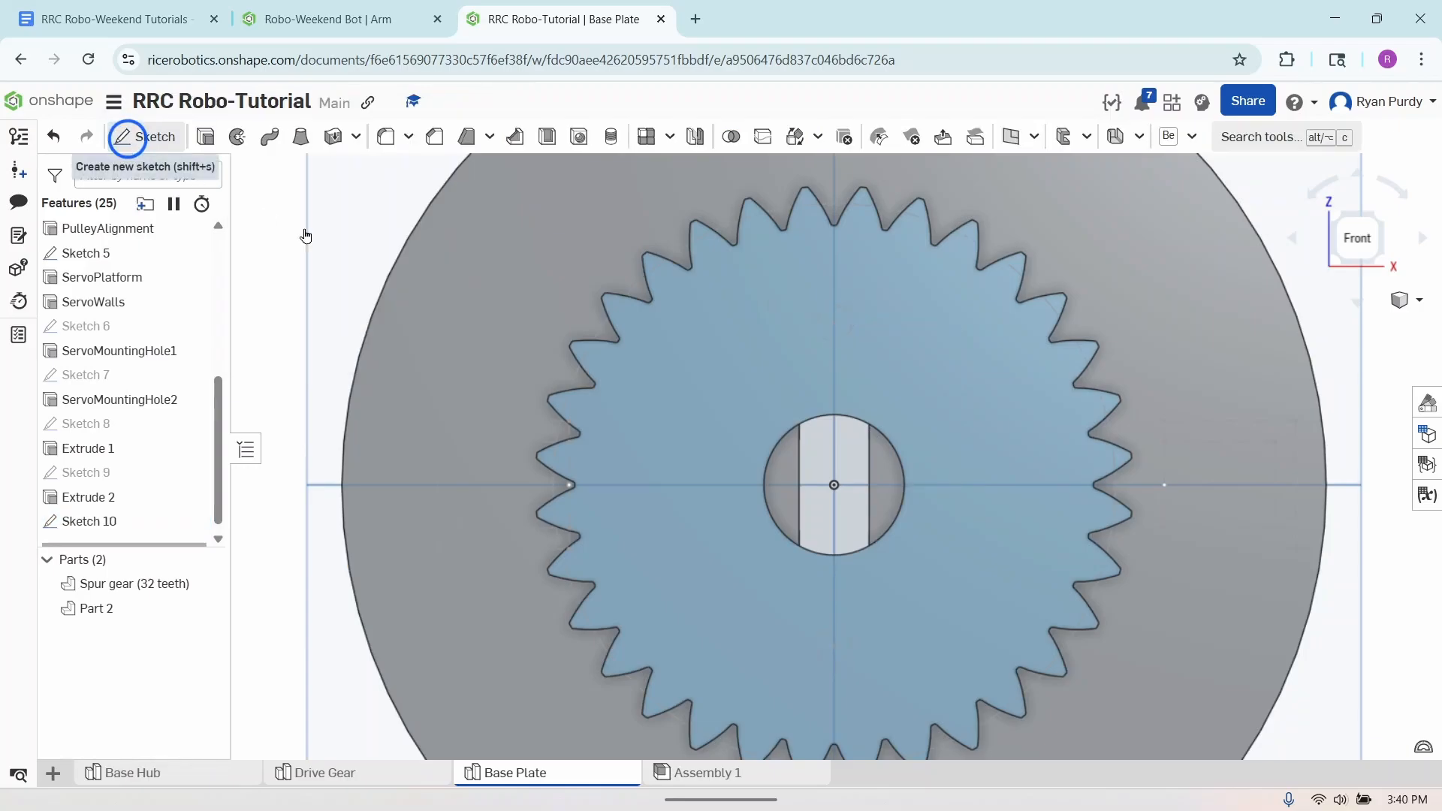
right_click_drag(1065, 543, 1030, 673)
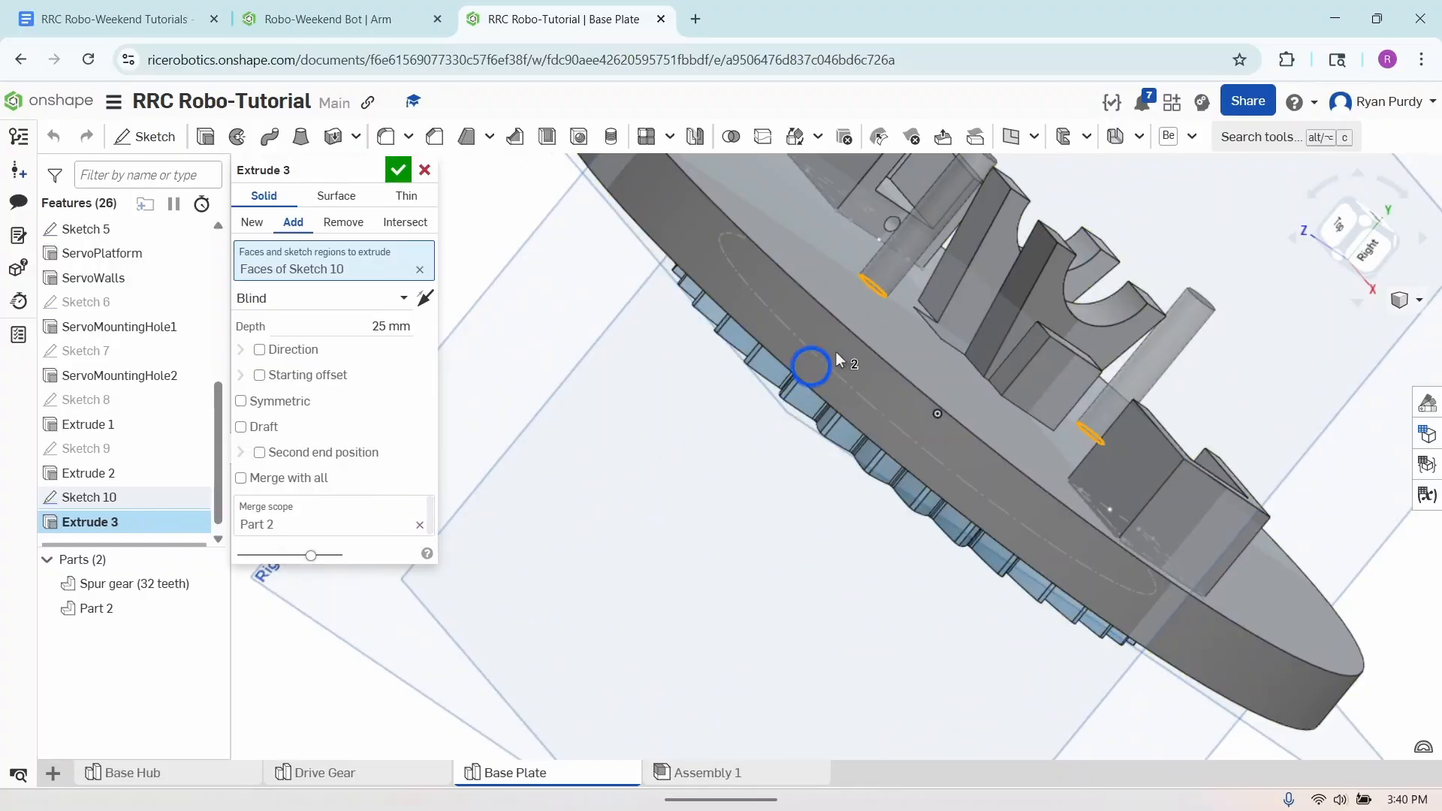
left_click(419, 529)
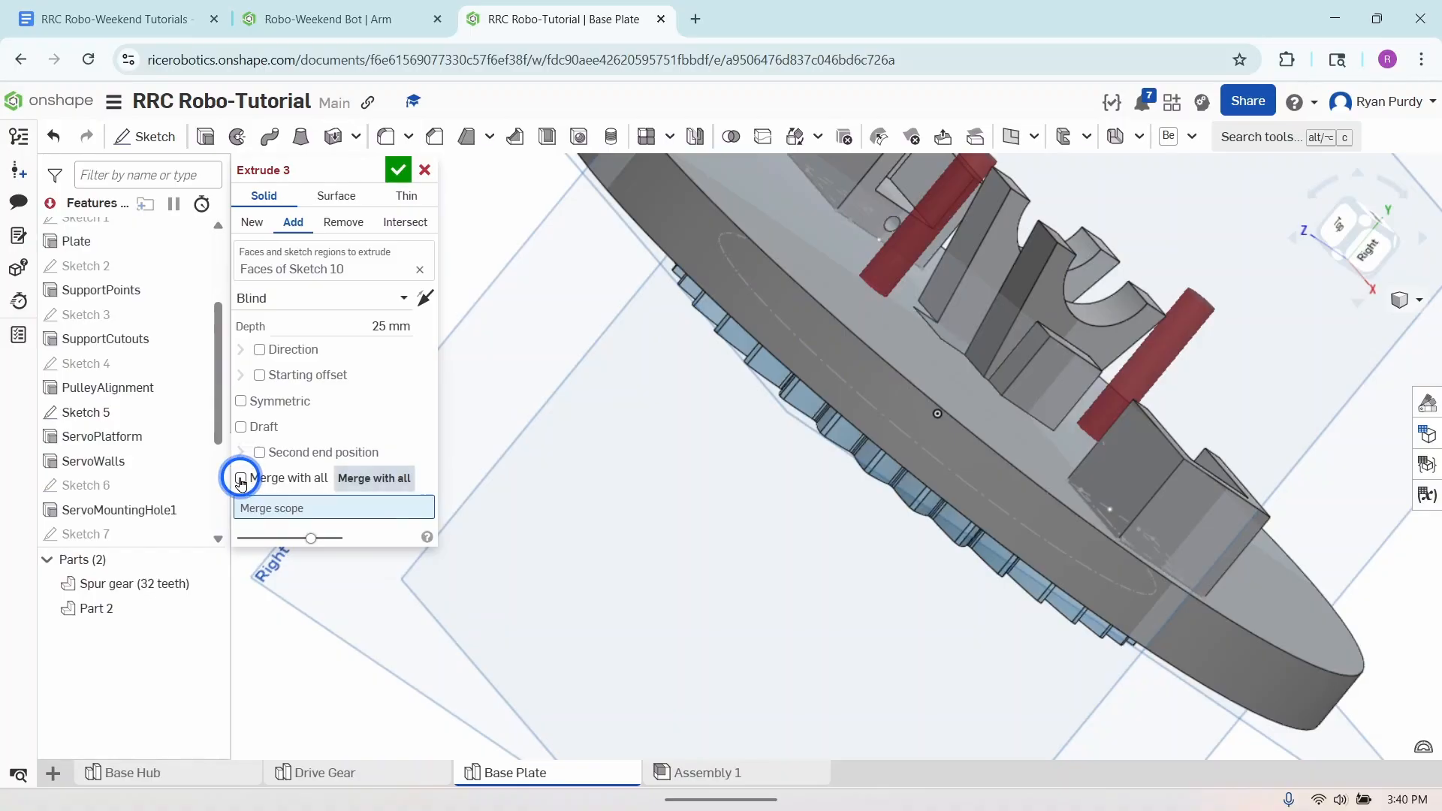
left_click(240, 479)
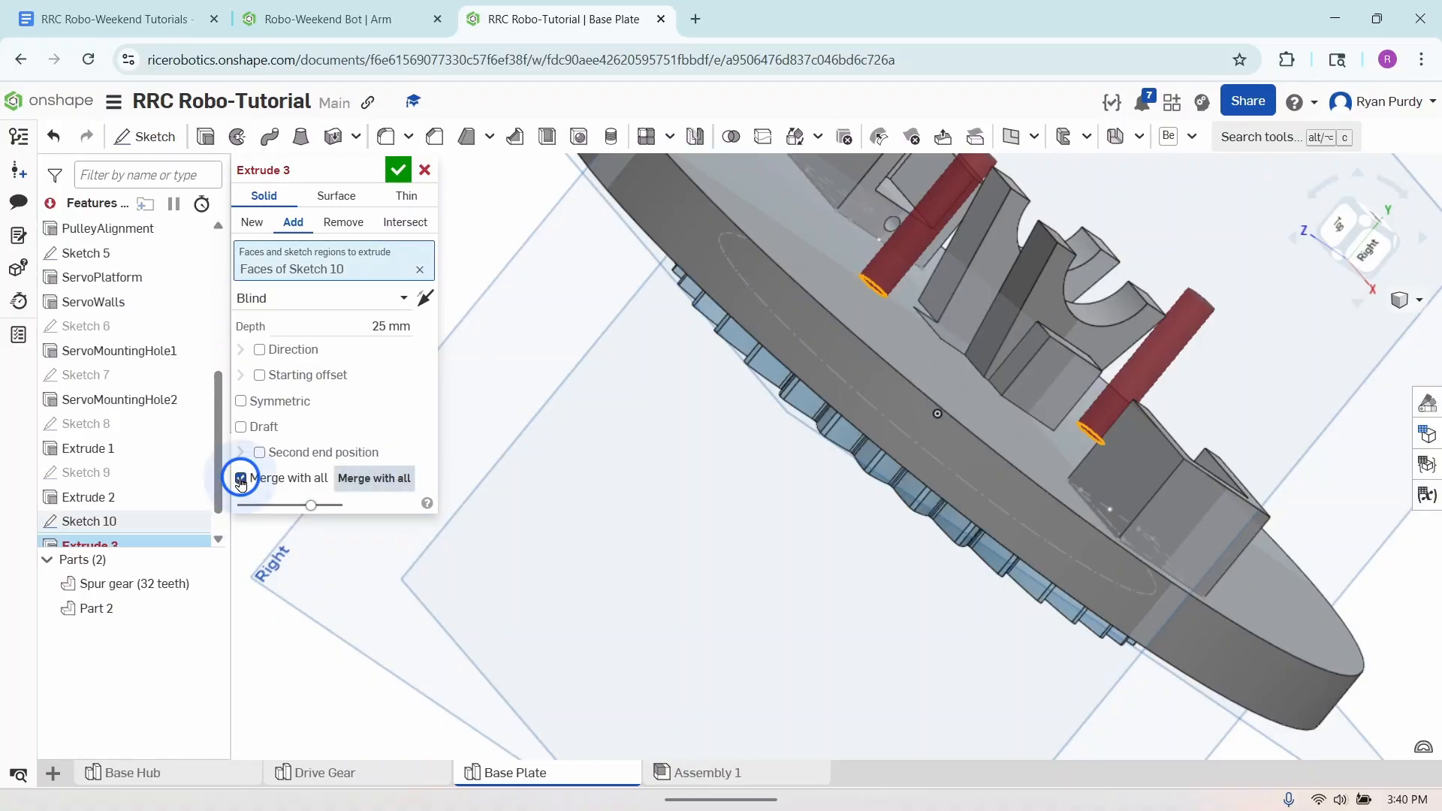
left_click(345, 225)
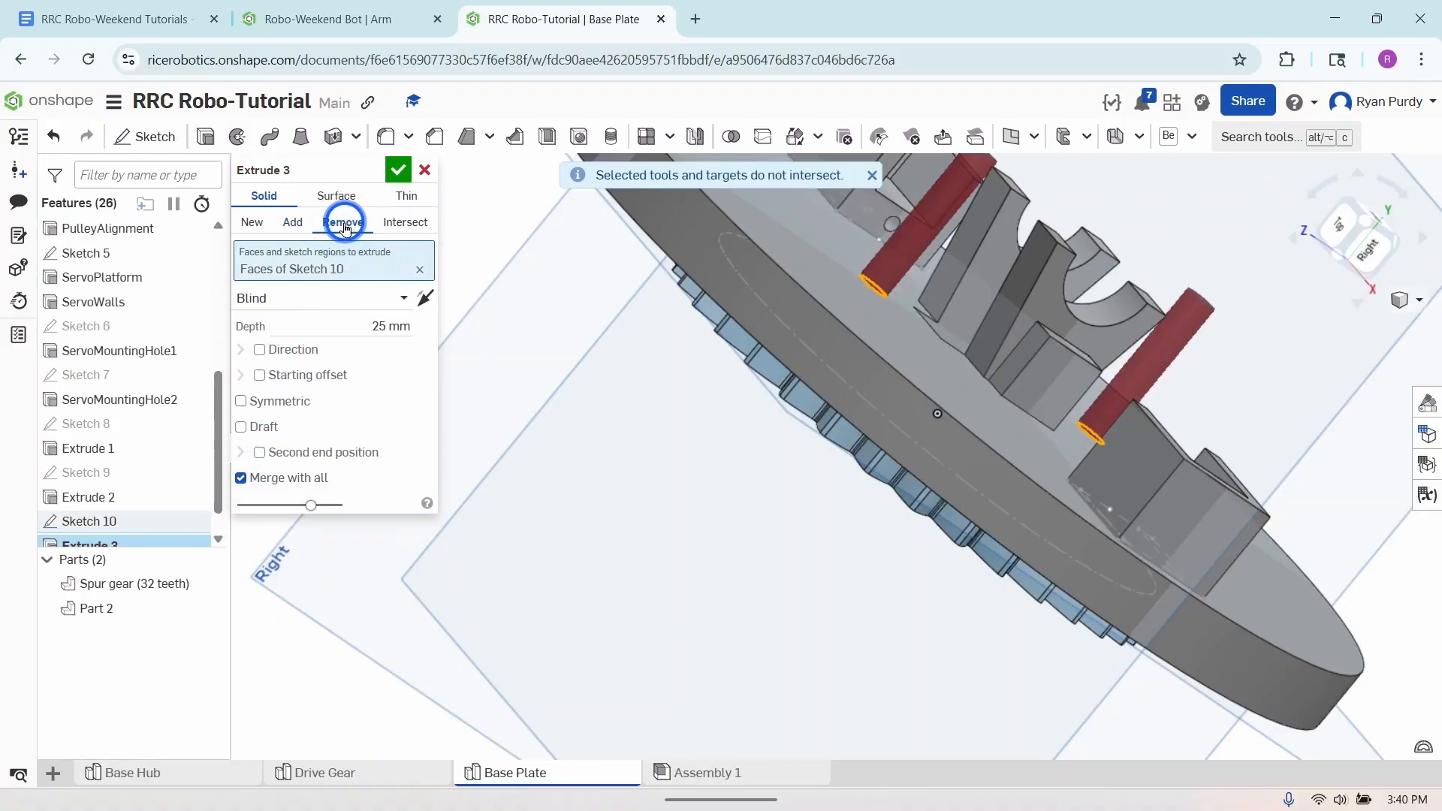
left_click(335, 295)
left_click(319, 451)
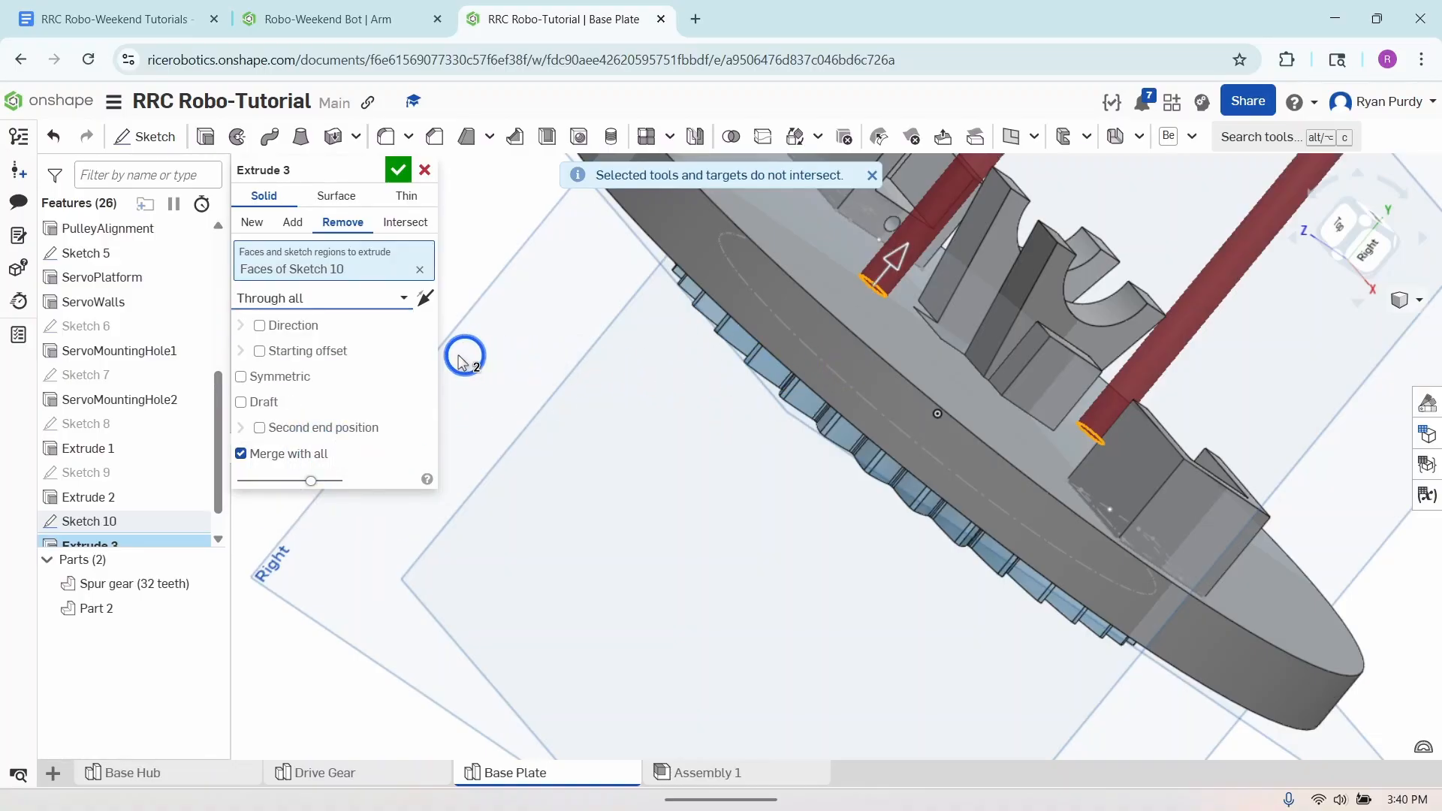
- Reverse the cut direction so the two holes pass through the plate and gear, and accept the extrude
scroll(801, 554, "down", 3)
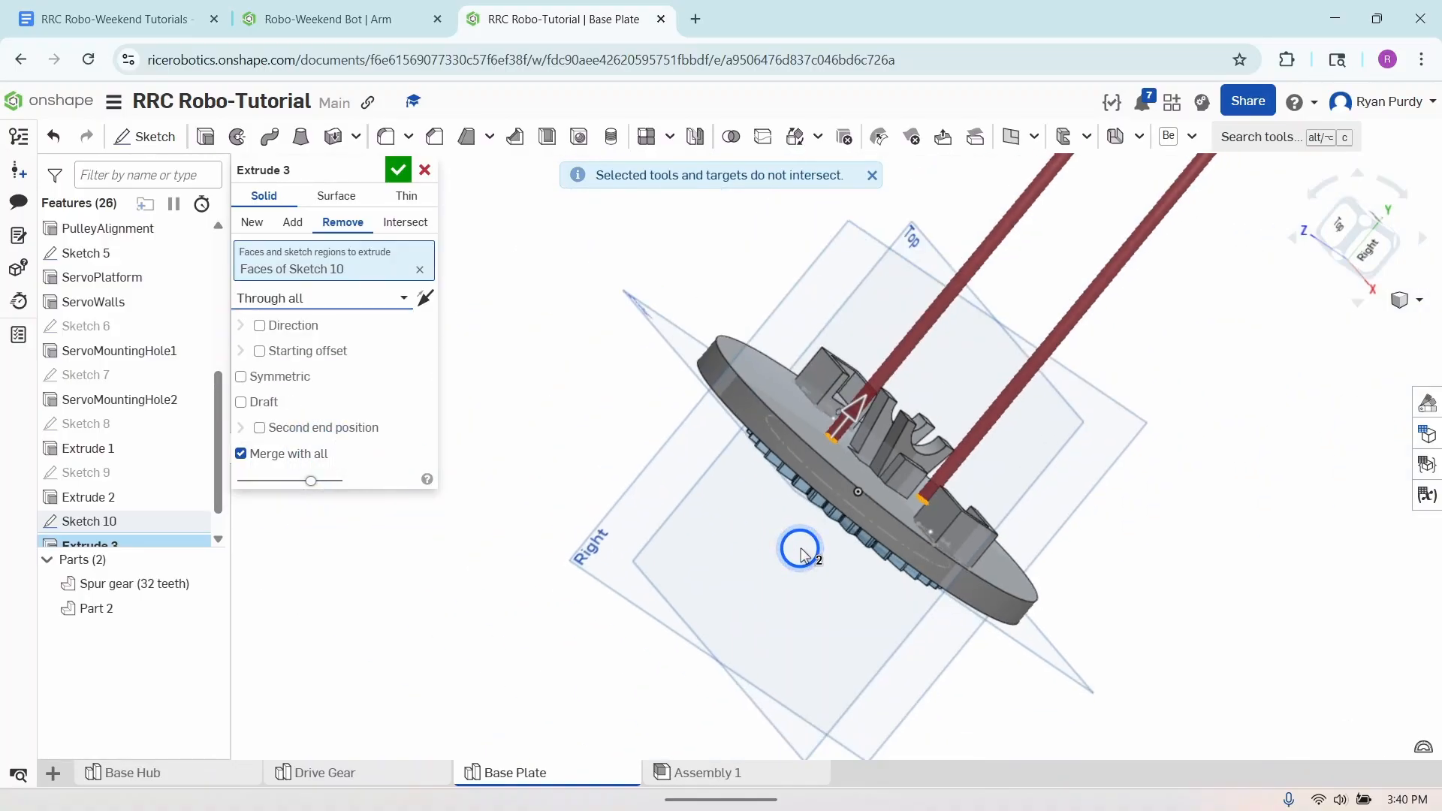
right_click_drag(801, 554, 904, 585)
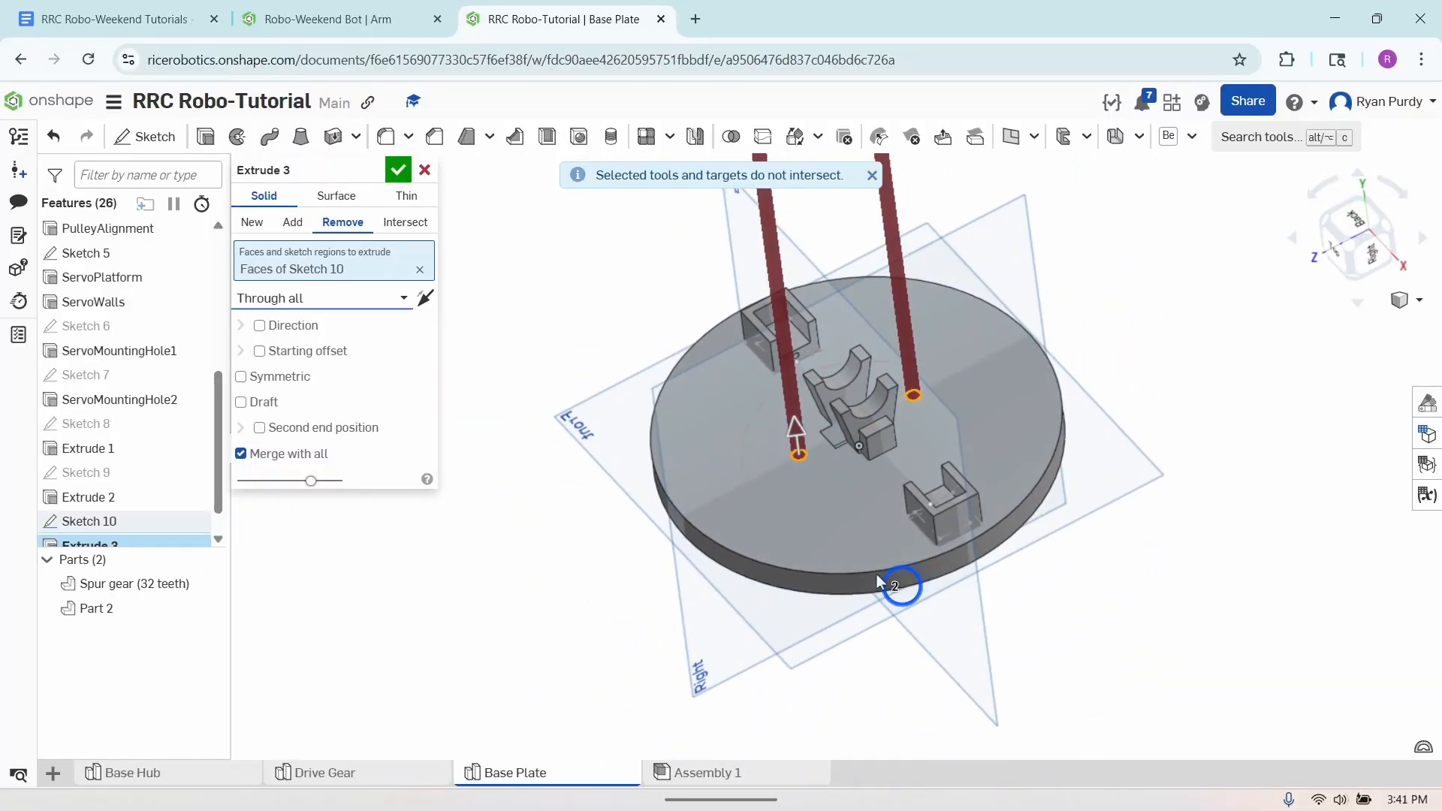
left_click(425, 298)
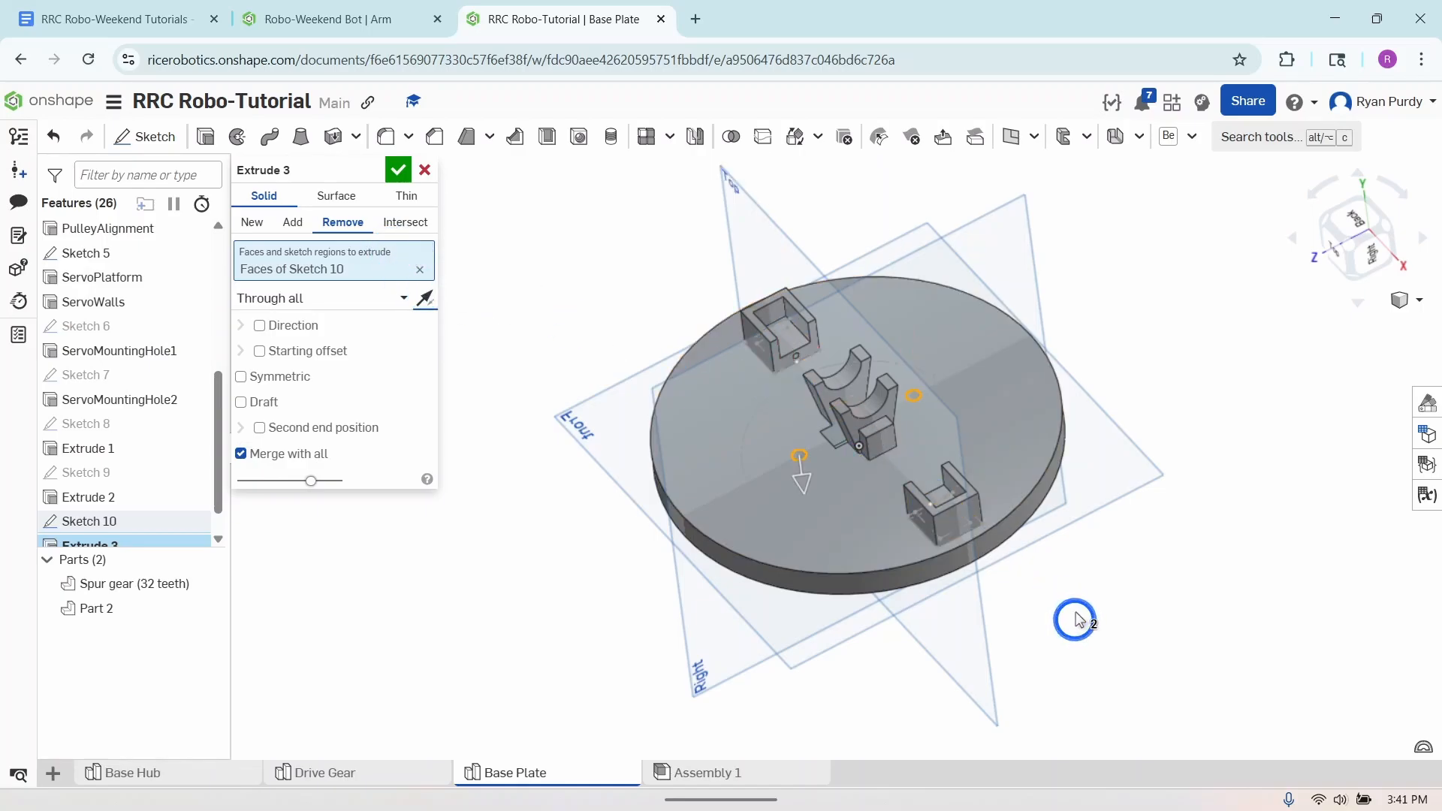
mouse_move(1071, 618)
right_mouse_down()
mouse_move(1043, 447)
mouse_move(1046, 620)
right_mouse_up()
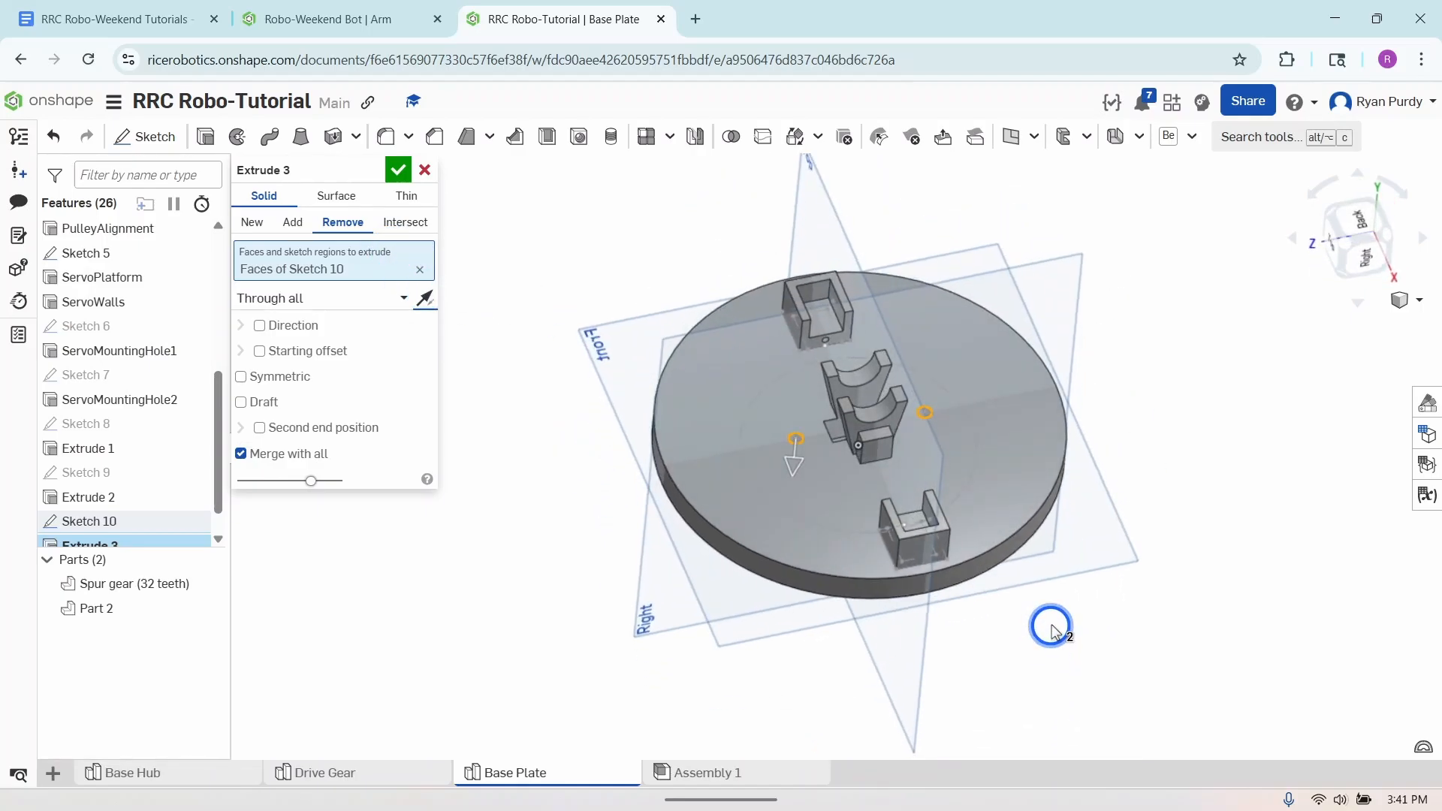
left_click(398, 166)
right_click_drag(1186, 484, 1216, 486)
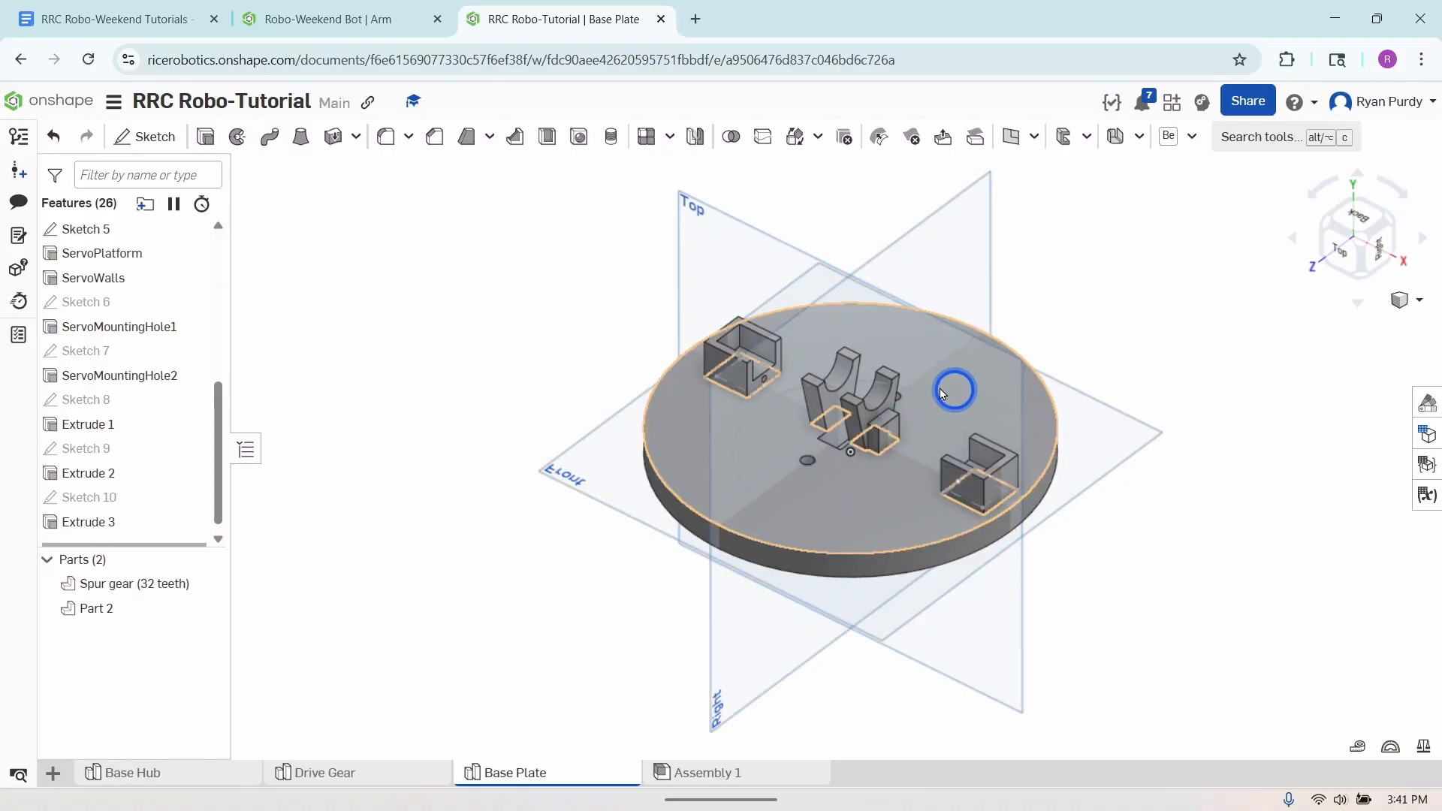
right_click_drag(1183, 642, 1214, 520)
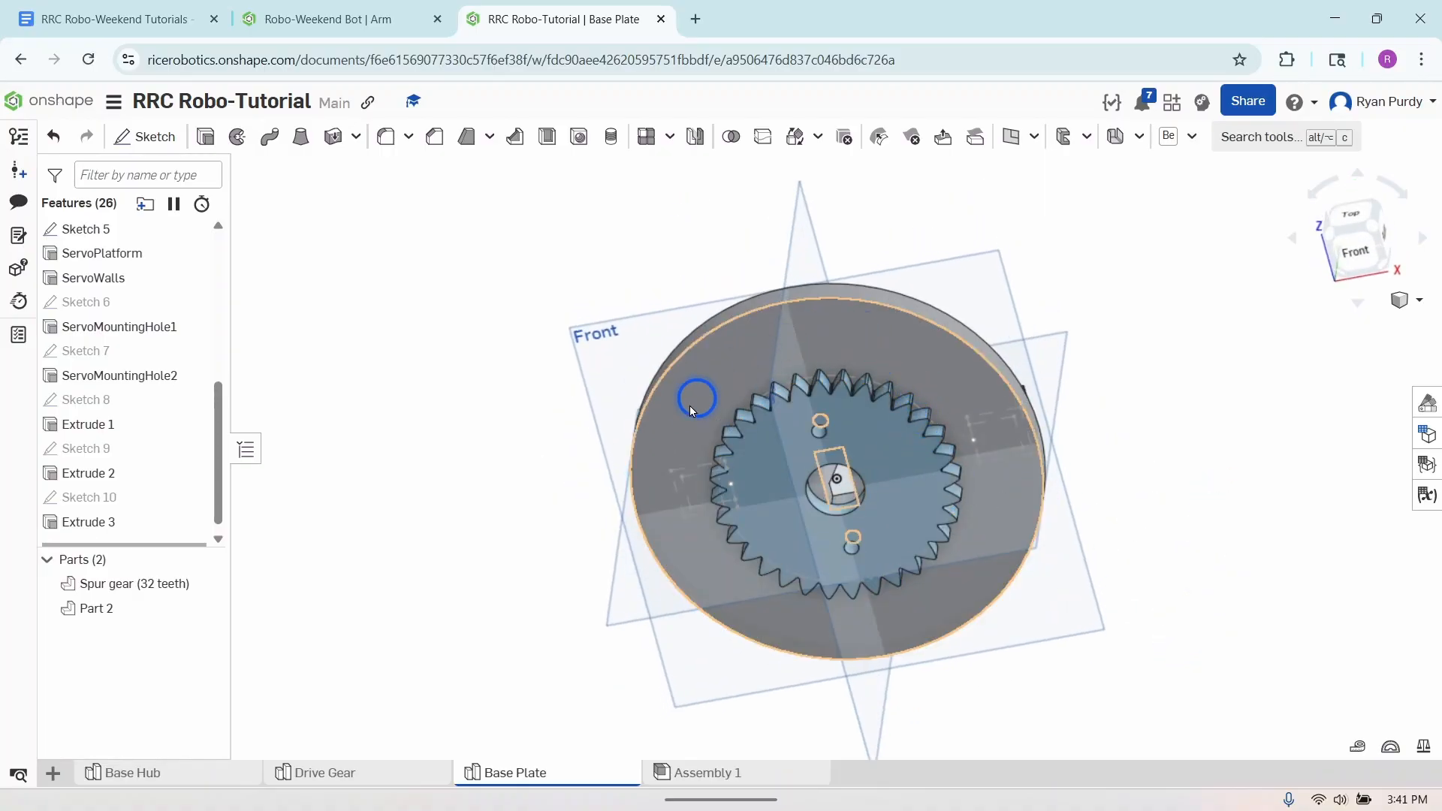
right_click_drag(1184, 553, 1159, 681)
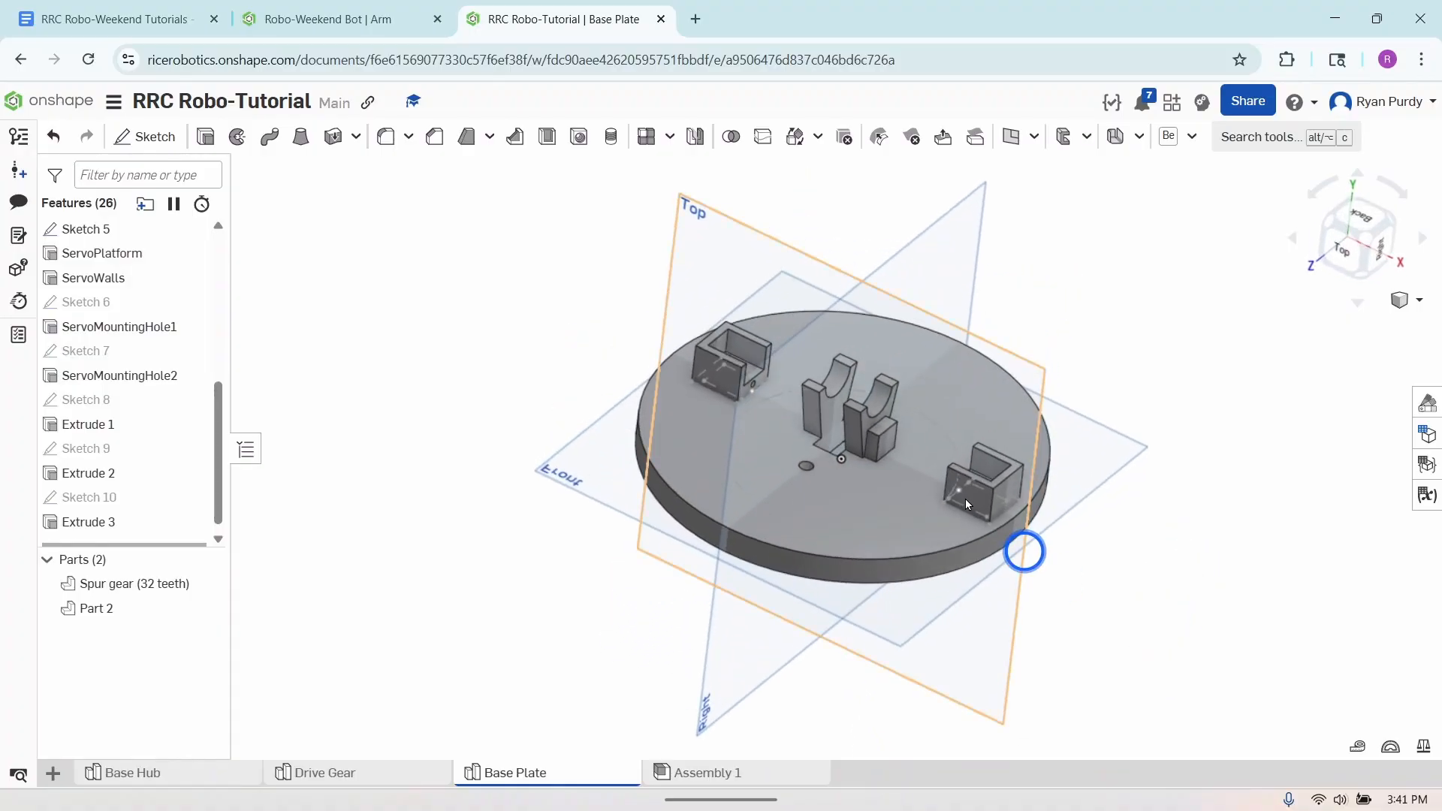
- Rename the Extrude 1 feature as GearCutout and the Extrude 2 feature as PlateCutout
right_click(122, 424)
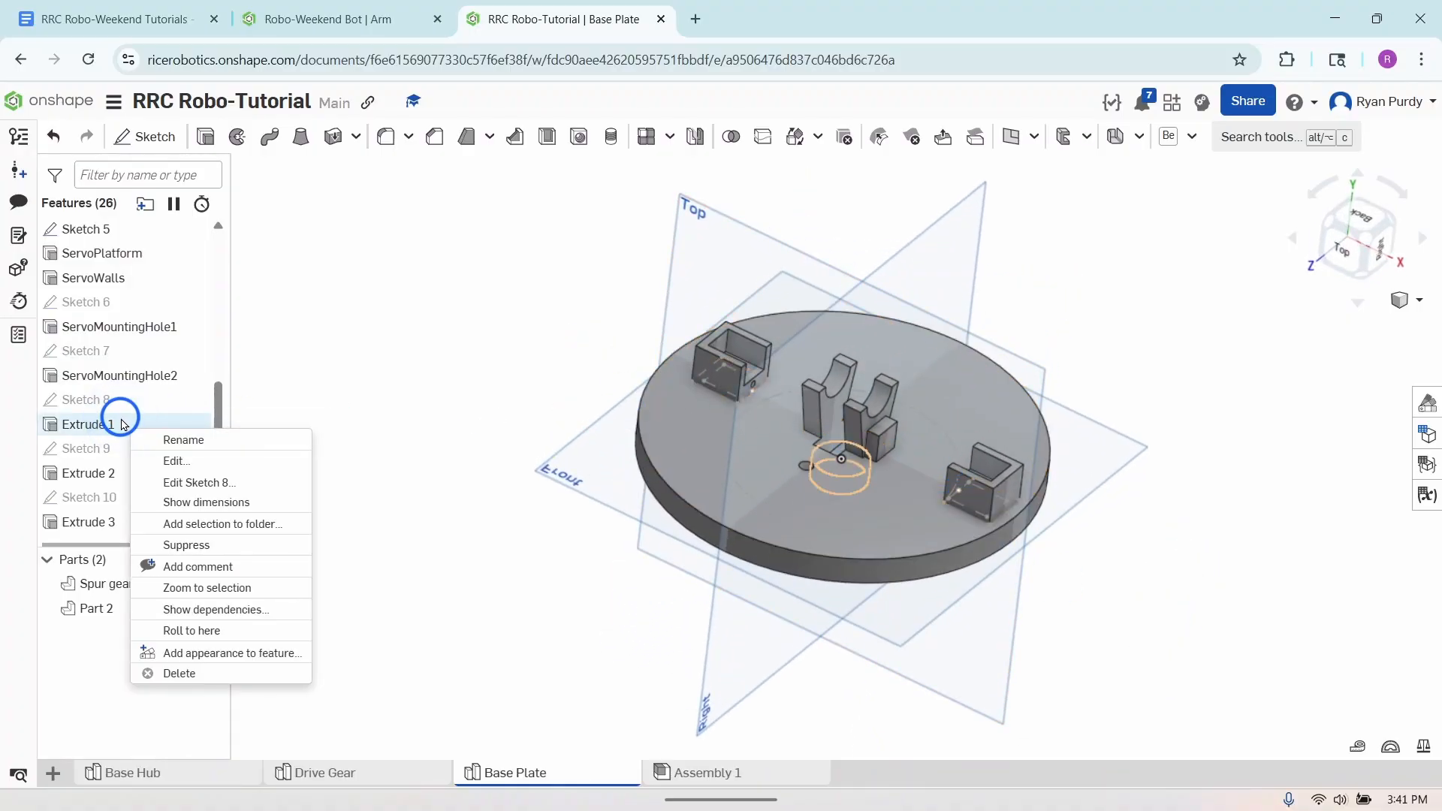
left_click(194, 441)
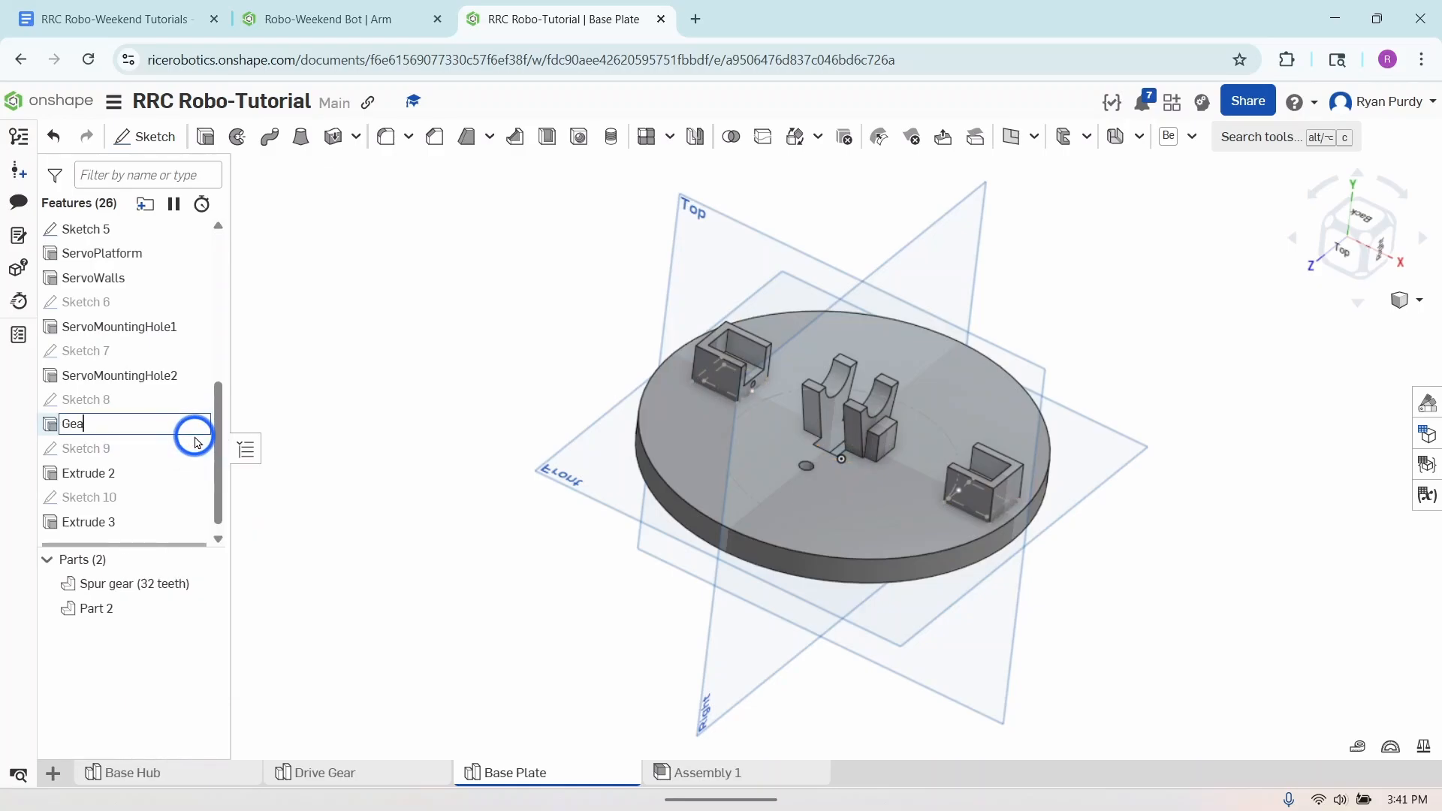
key("Return")
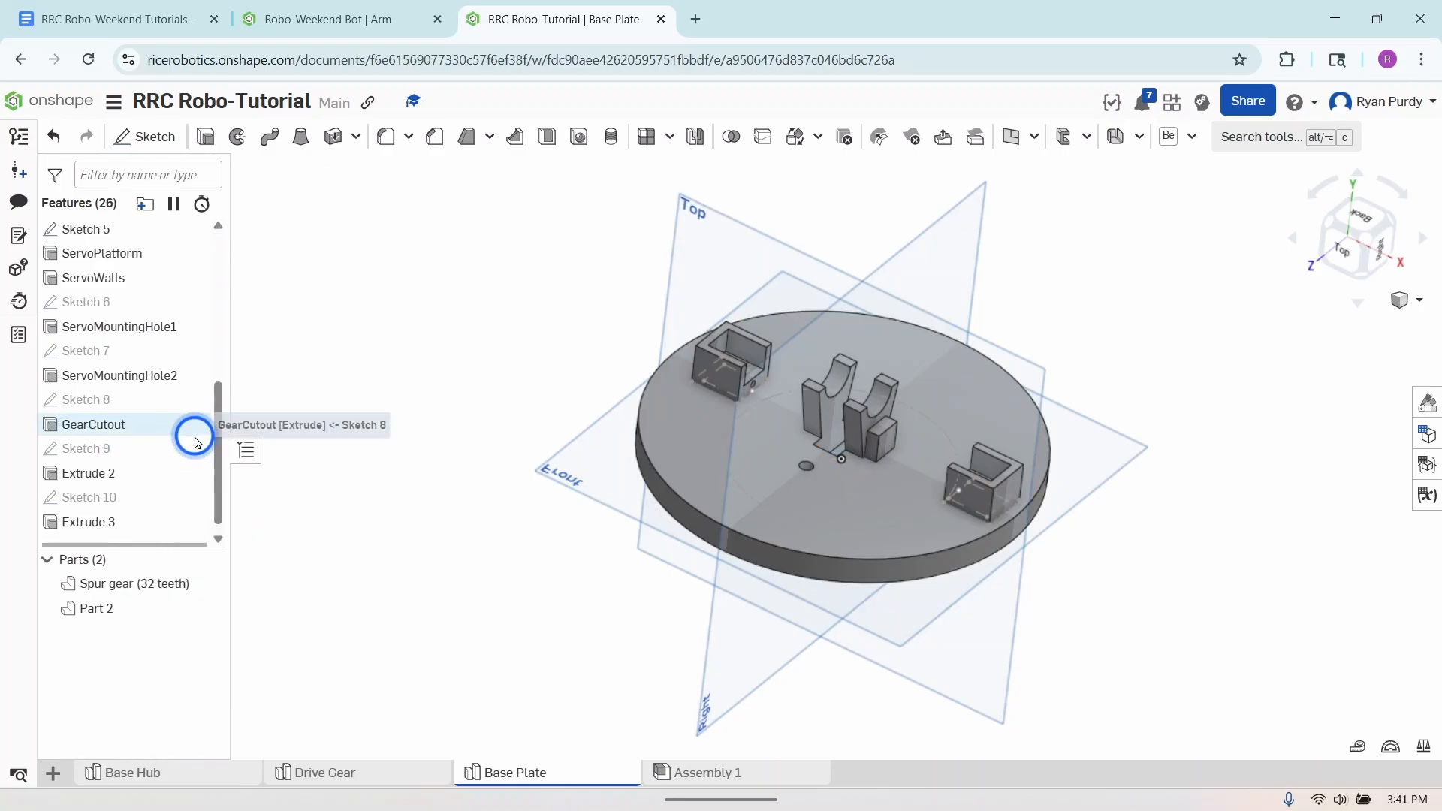
right_click(145, 479)
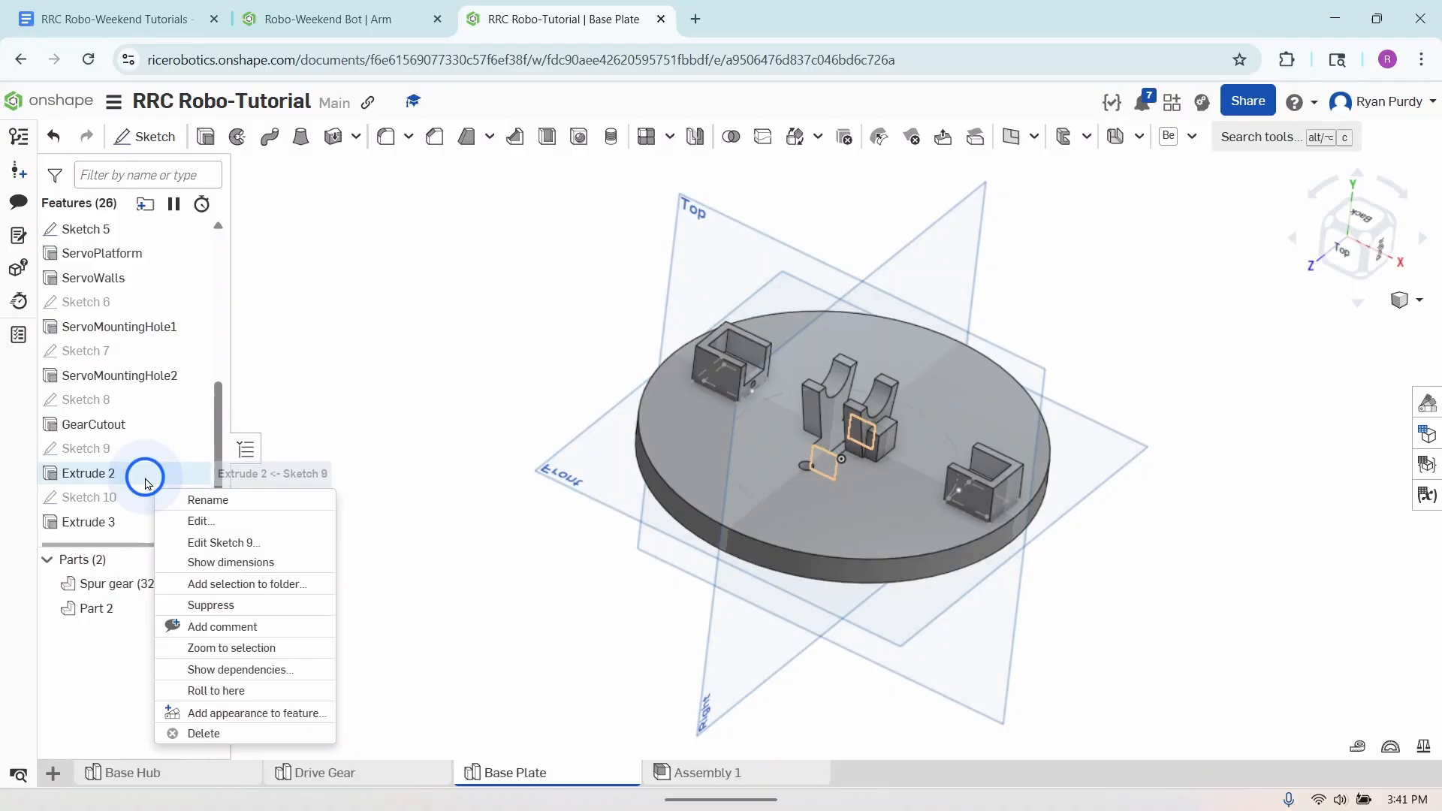
left_click(192, 498)
type("PlateCutout")
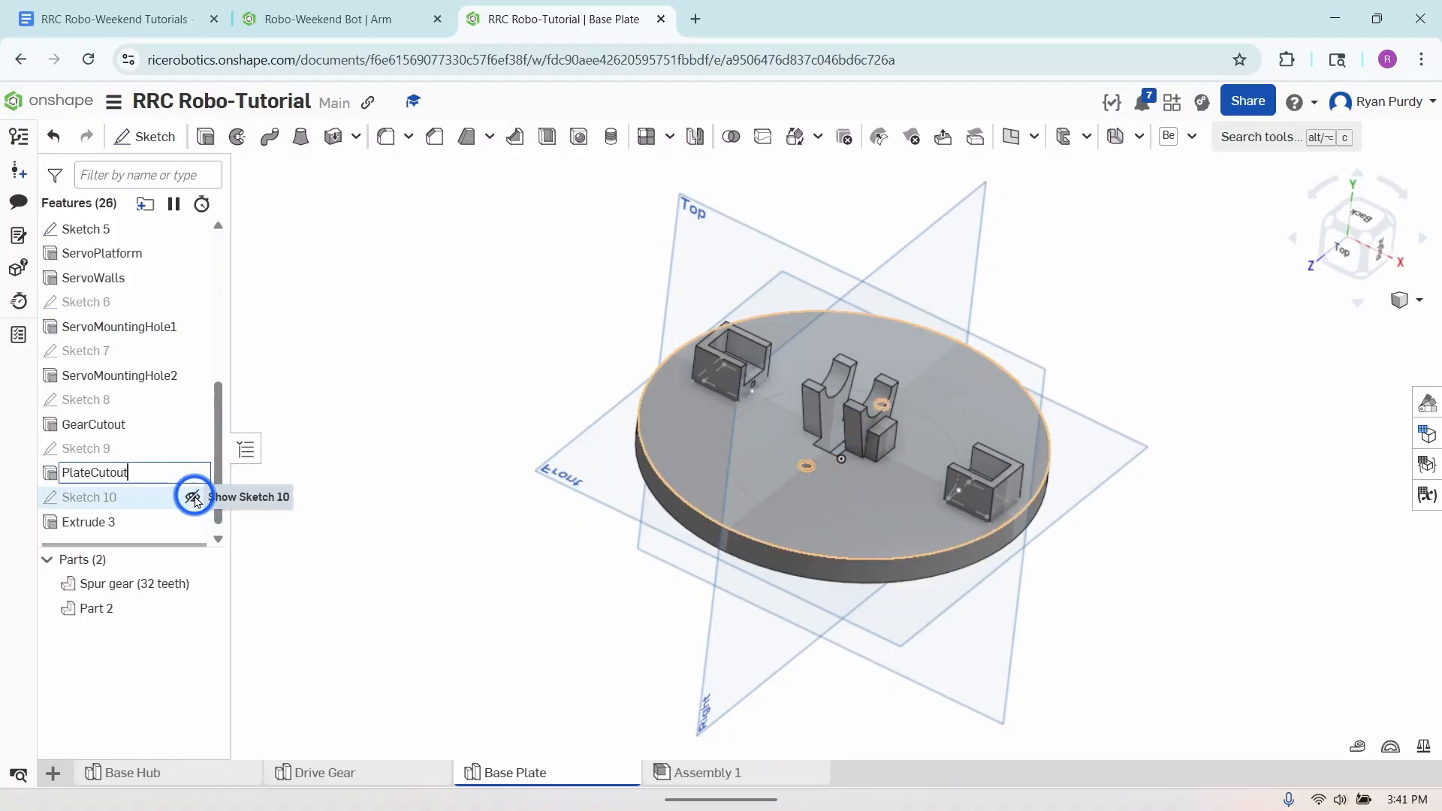
- Rename the Extrude 3 feature as MountingHoles
left_click(134, 522)
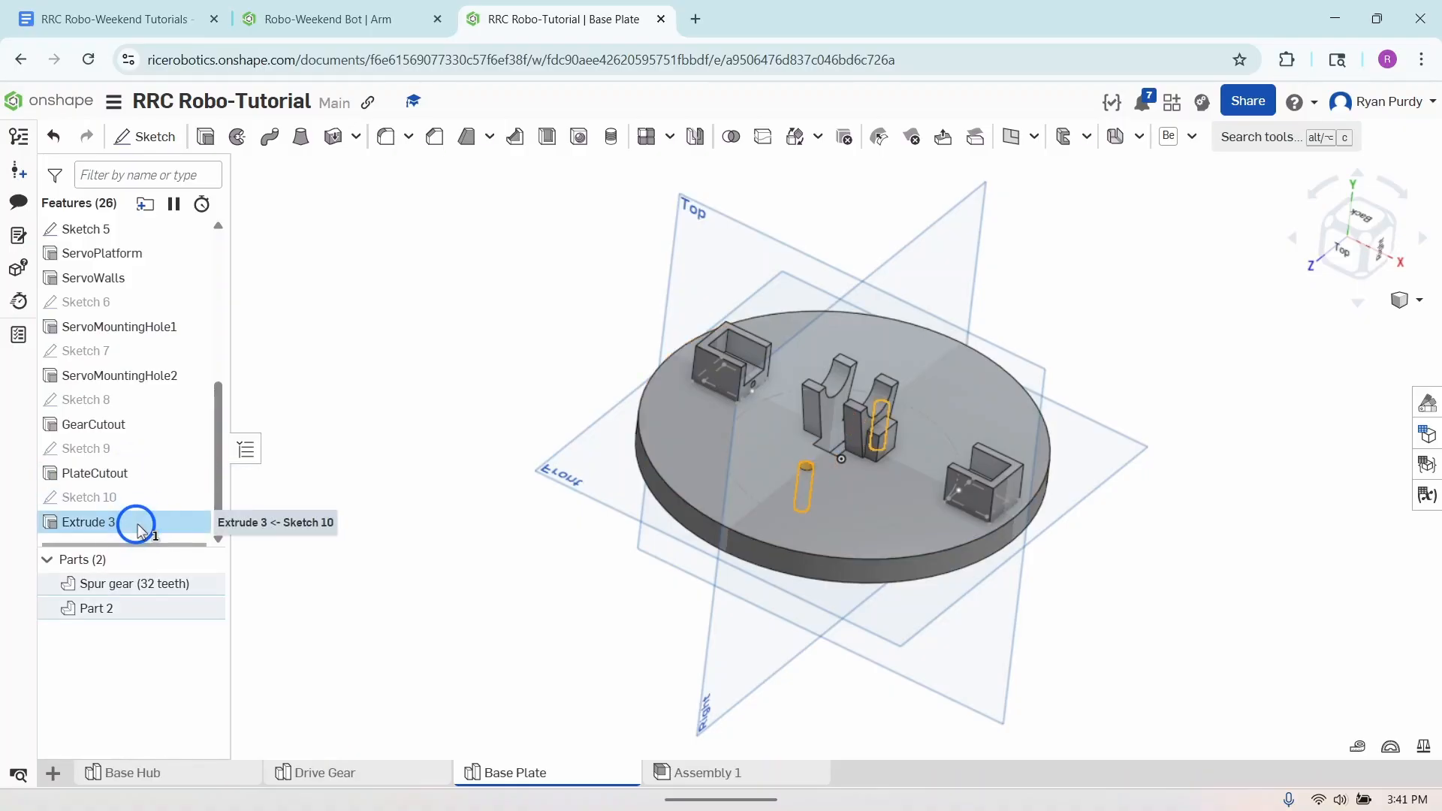
right_click(137, 528)
left_click(183, 527)
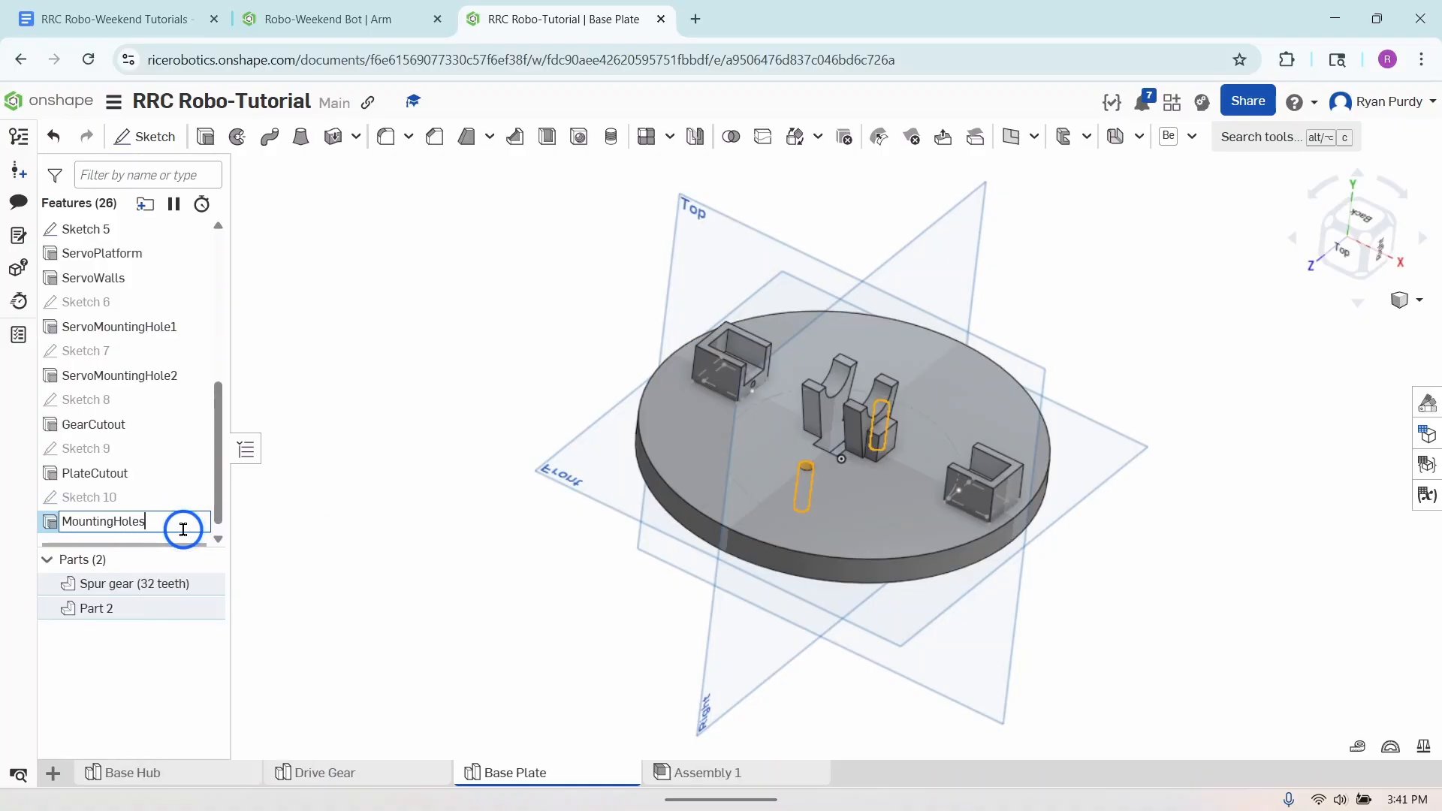
key("Return")
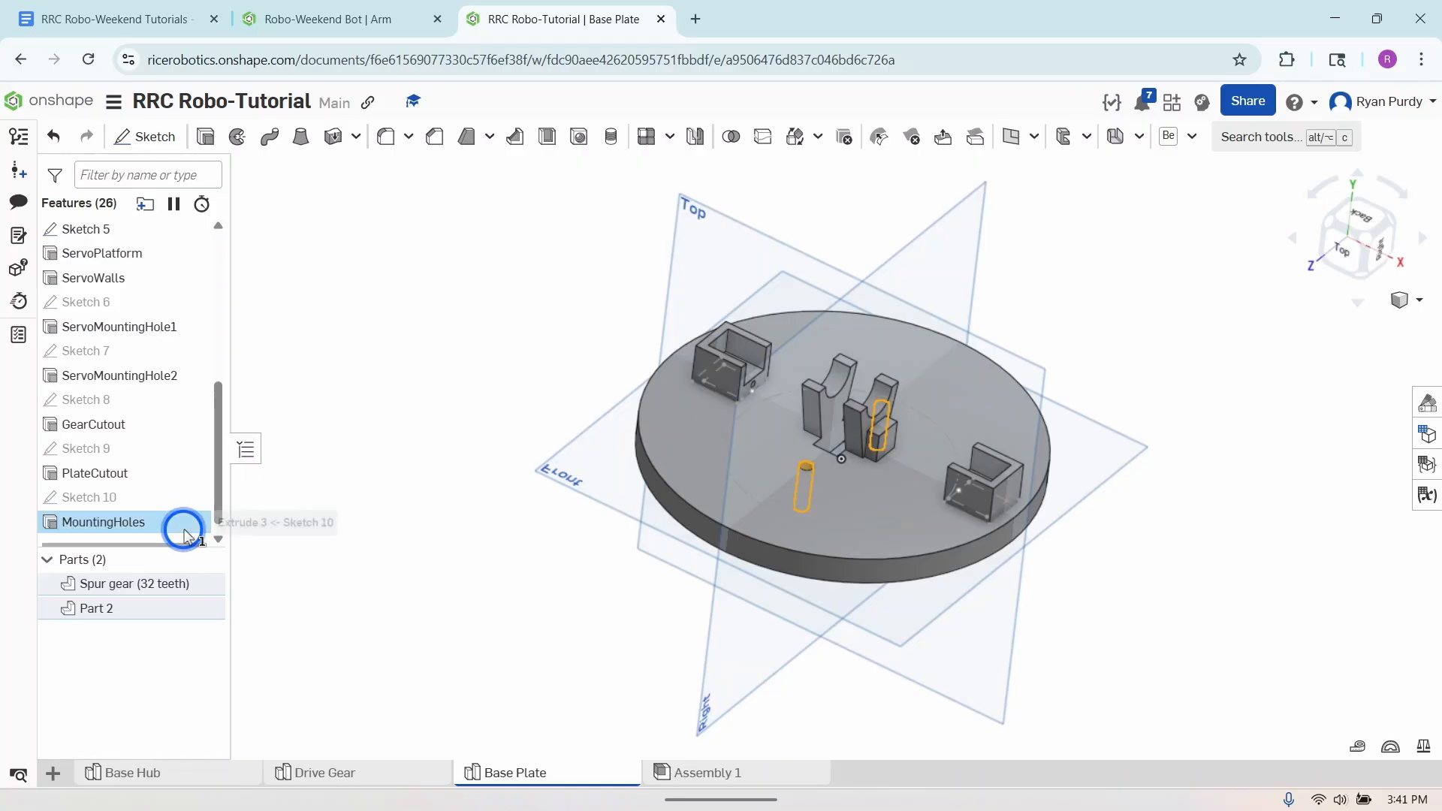